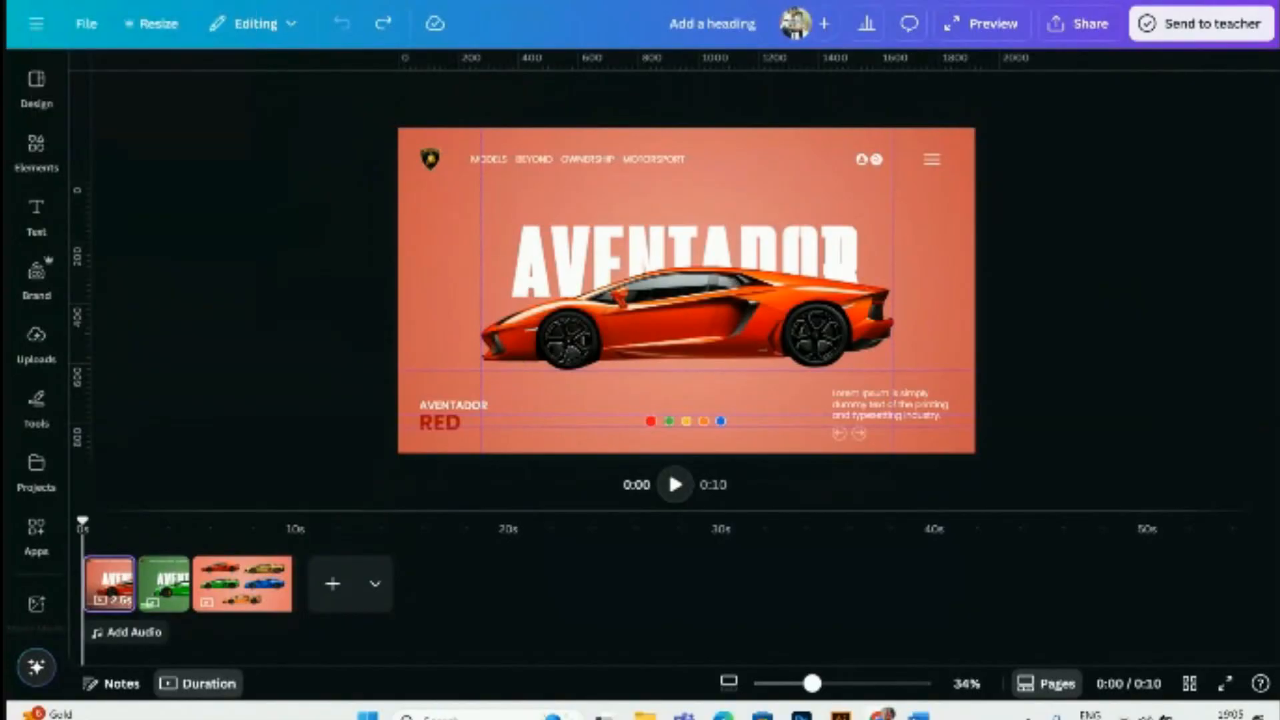
- Create a blank 1920 × 1080 px landscape video design and copy the red car from the existing car design onto its page
{"action": "left_click", "coordinate": [94, 2]}
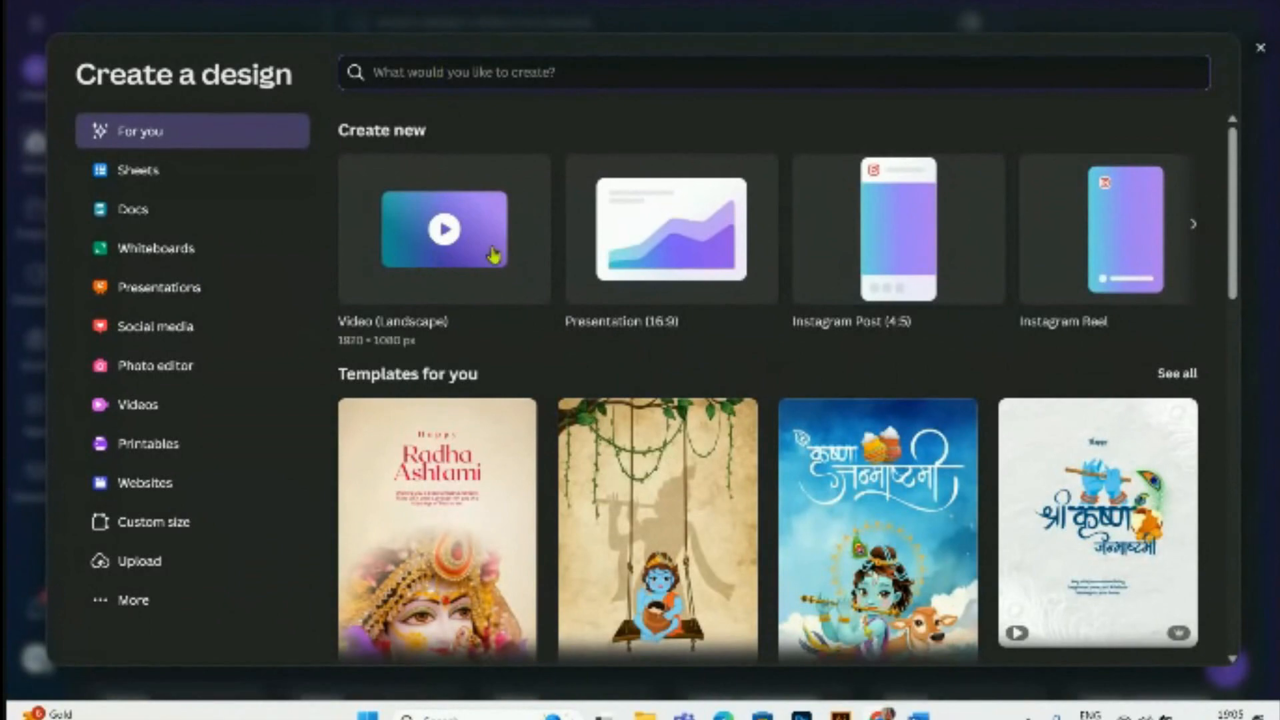
{"action": "left_click", "coordinate": [427, 235]}
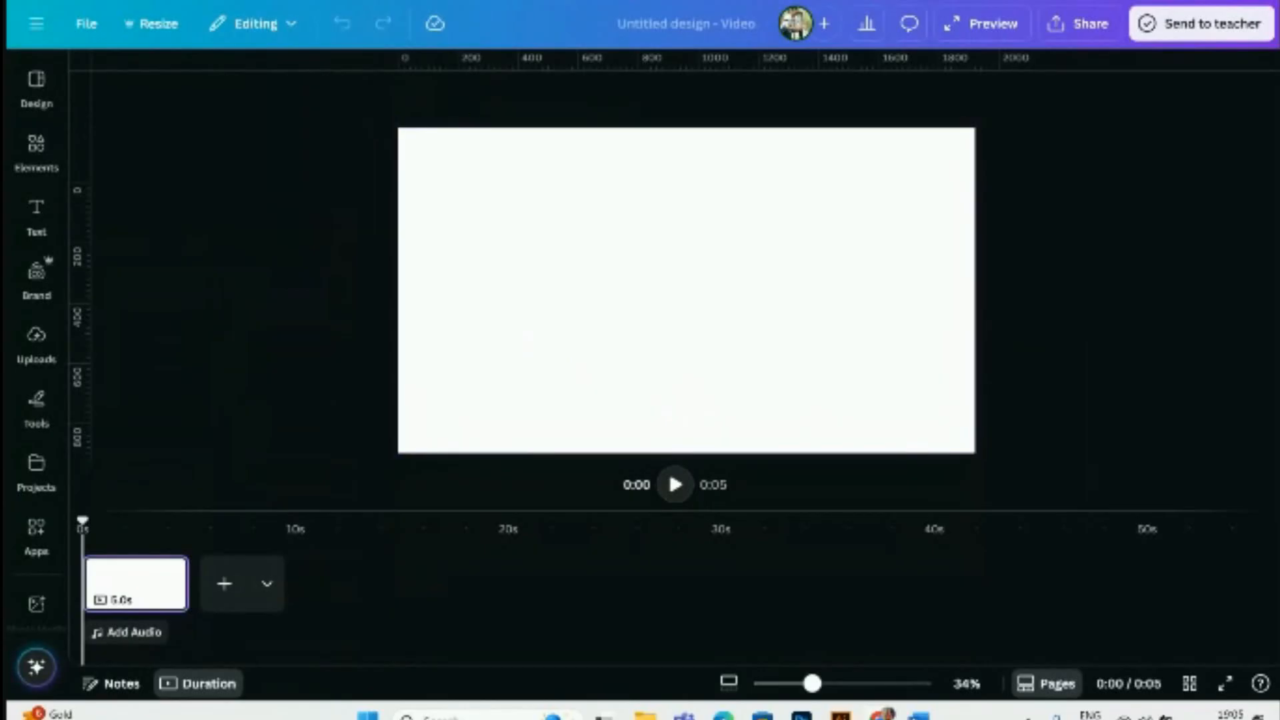
{"action": "left_click", "coordinate": [243, 584]}
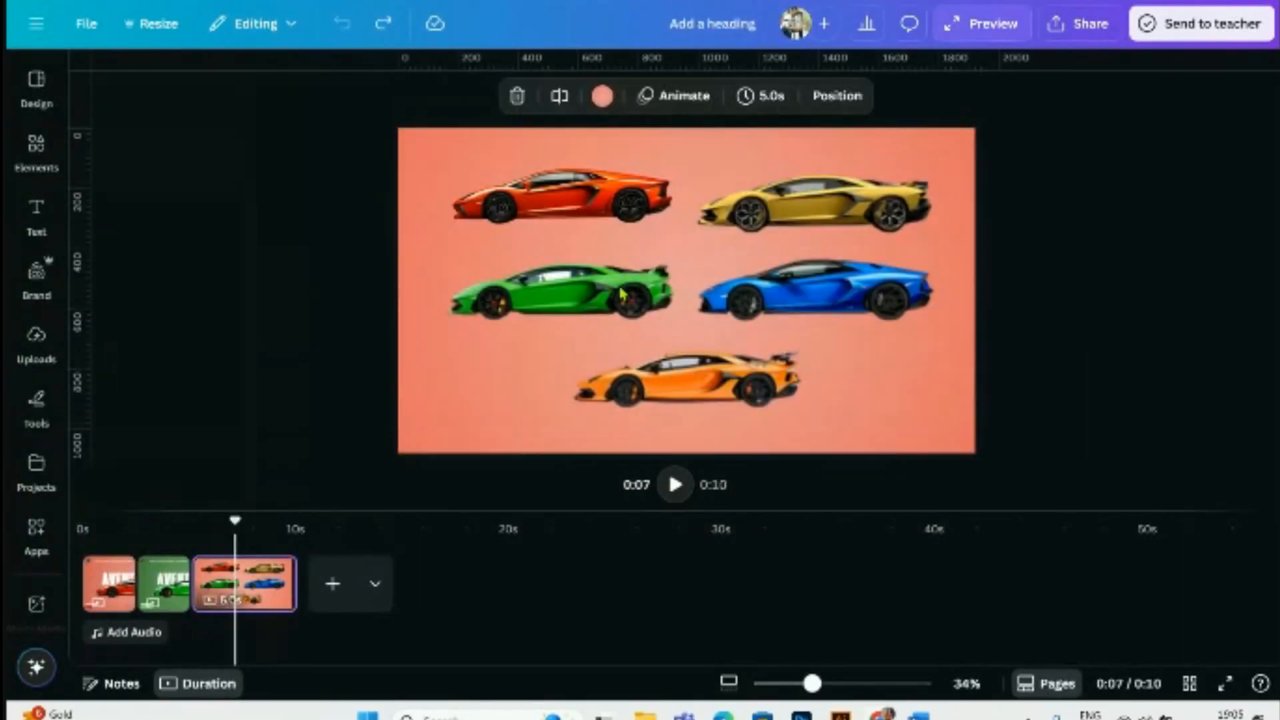
{"action": "left_click", "coordinate": [566, 212]}
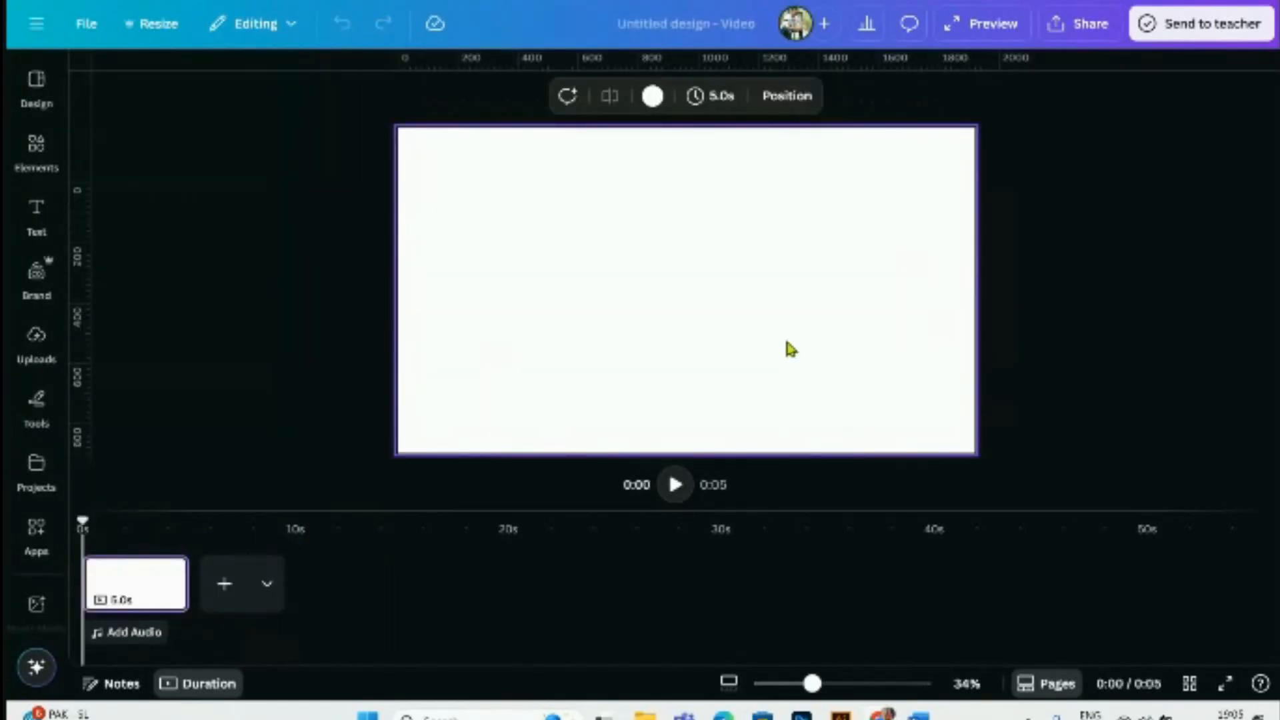
{"action": "key", "text": "ctrl+v"}
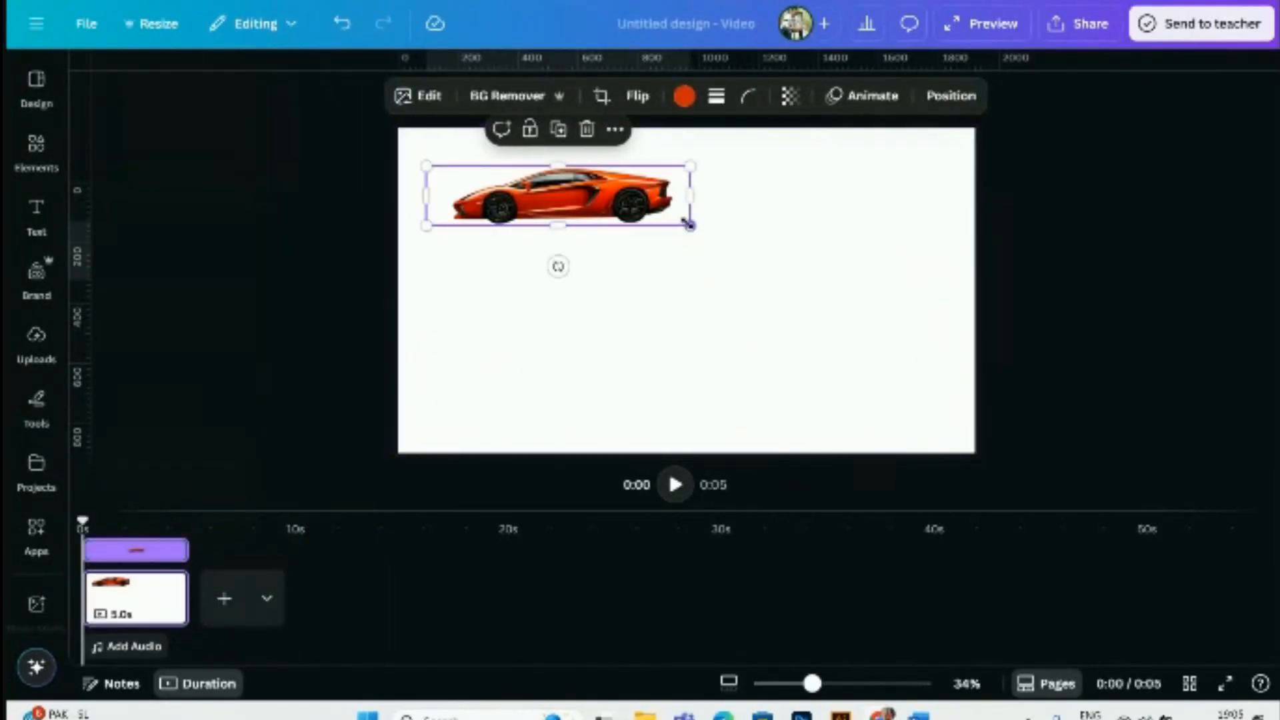
- Enlarge the red car until it spans most of the page width and centre it on the page
{"action": "left_click_drag", "start_coordinate": [690, 224], "coordinate": [877, 347]}
{"action": "left_click_drag", "start_coordinate": [776, 236], "coordinate": [787, 334]}
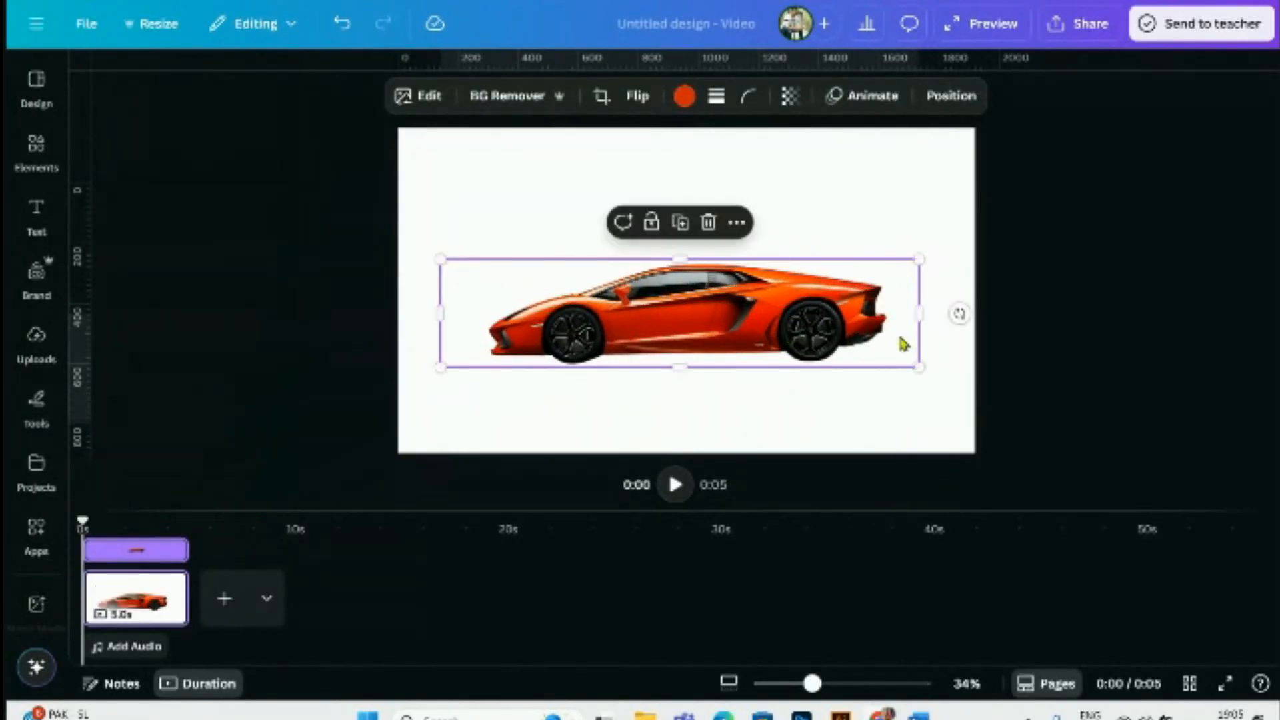
{"action": "left_click", "coordinate": [1025, 334]}
- Add a heading to the page with the text "Aventador"
{"action": "left_click", "coordinate": [41, 227]}
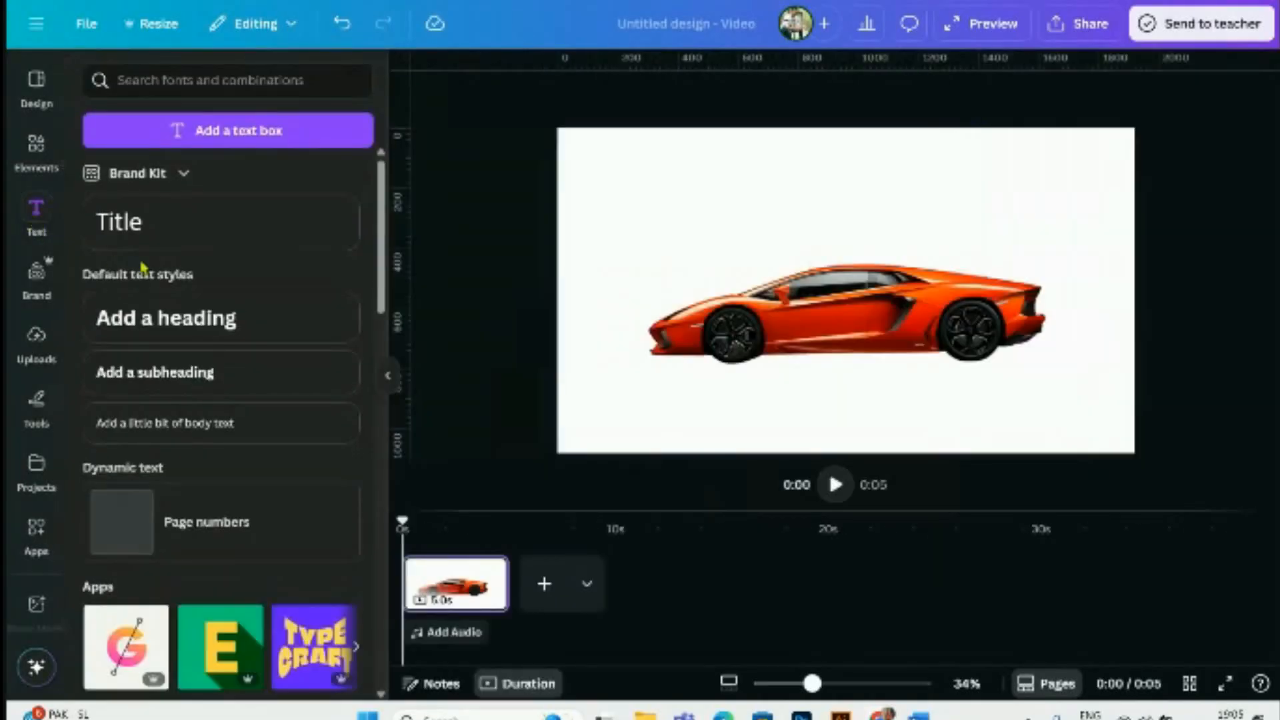
{"action": "left_click", "coordinate": [150, 319]}
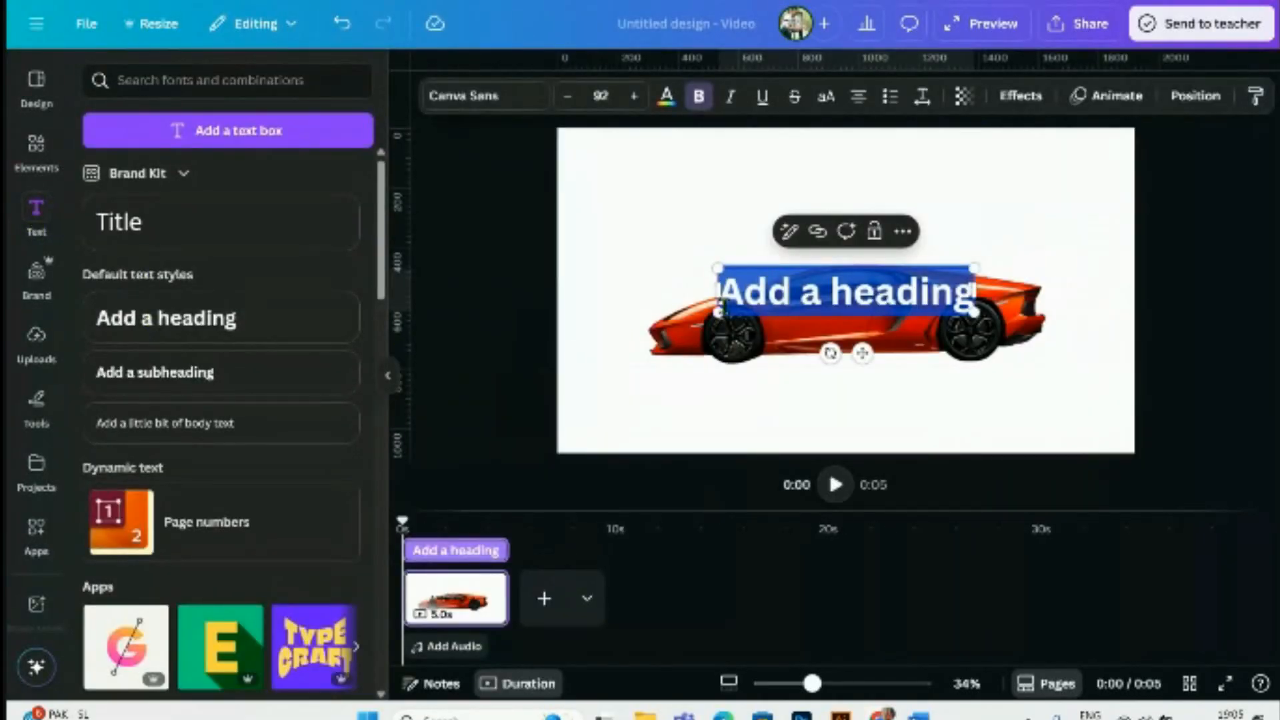
{"action": "type", "text": "Avent"}
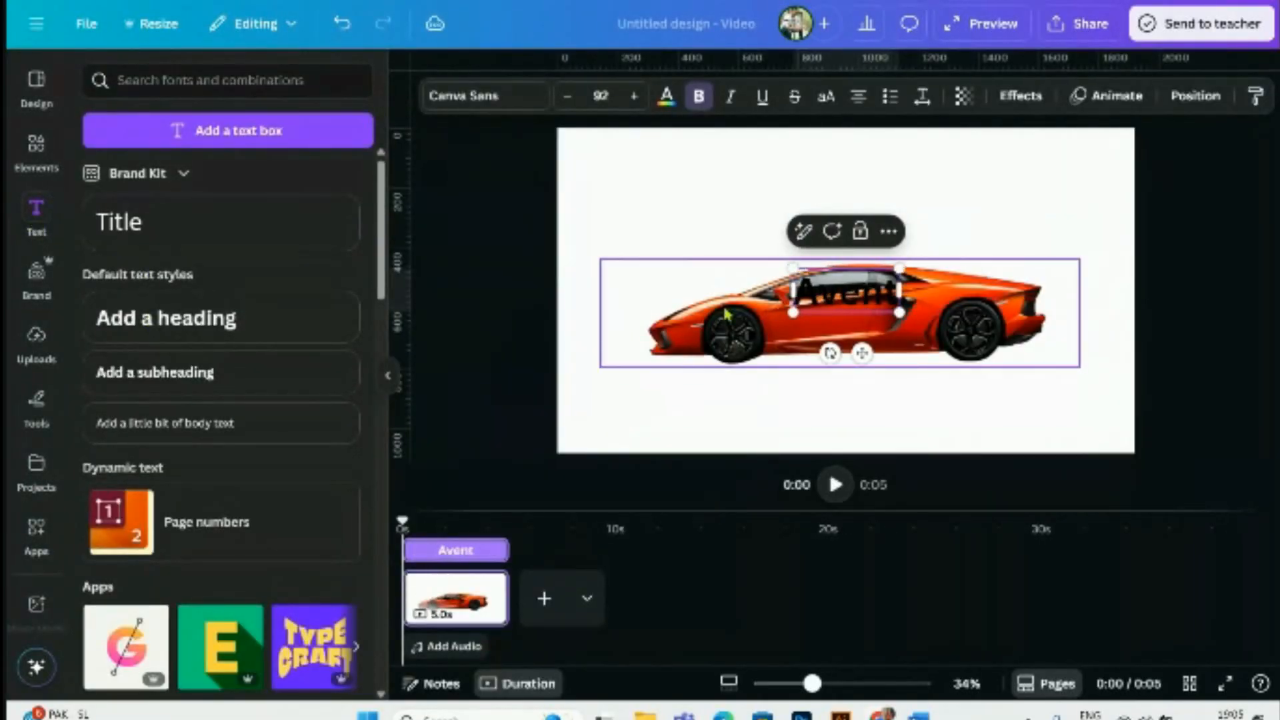
{"action": "type", "text": "ador"}
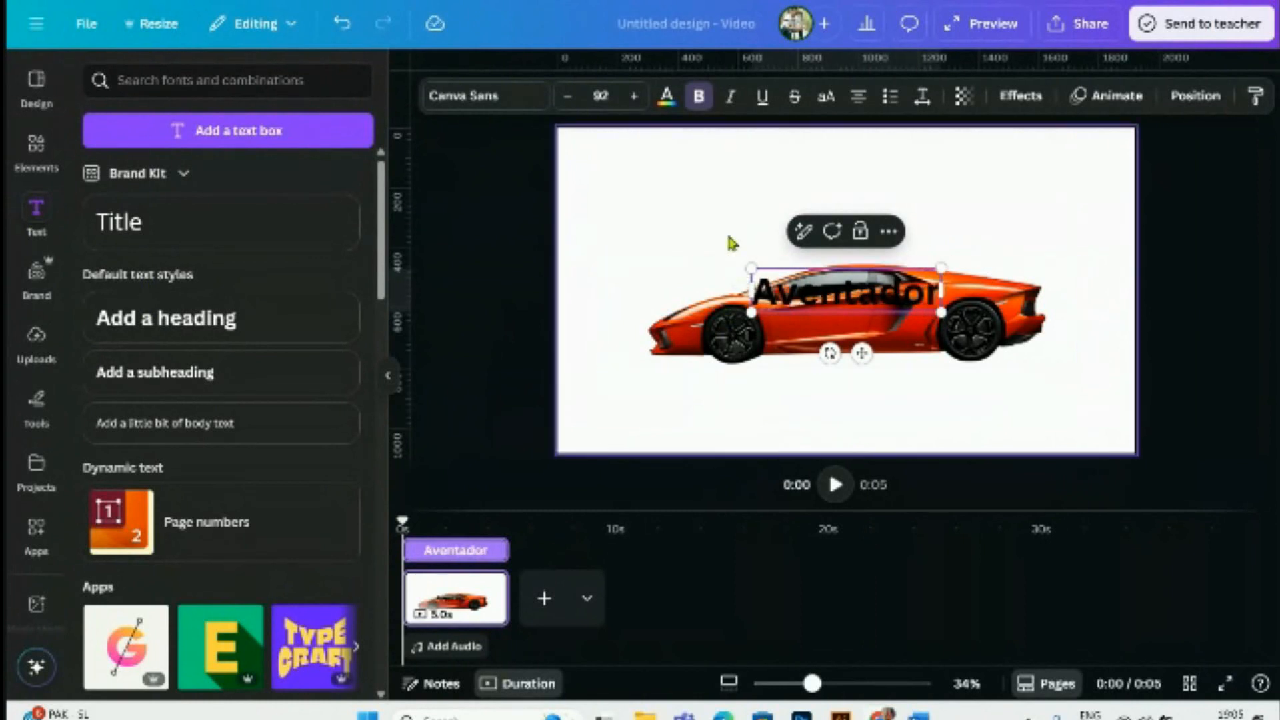
{"action": "left_click", "coordinate": [728, 233]}
- Search the fonts for "tall" and set the Aventador heading to Tek Tall Arabic Condensed Bold
{"action": "left_click", "coordinate": [771, 308]}
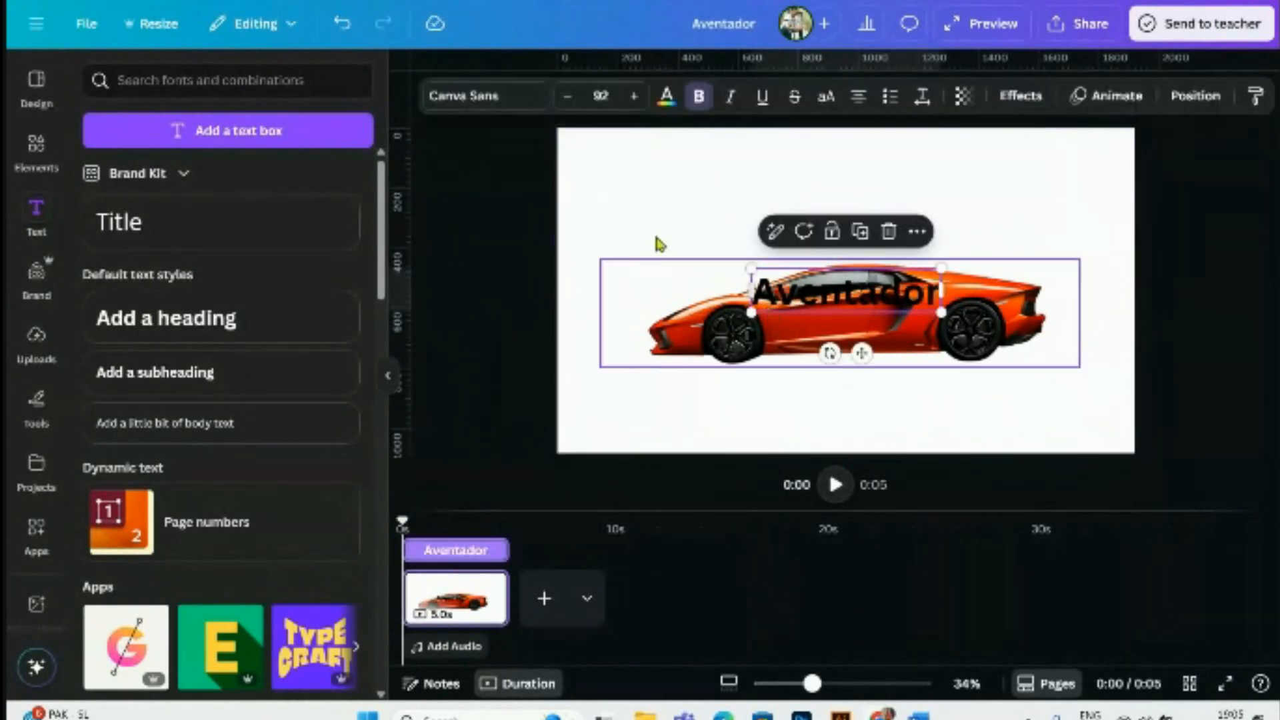
{"action": "left_click", "coordinate": [460, 97]}
{"action": "type", "text": "tall"}
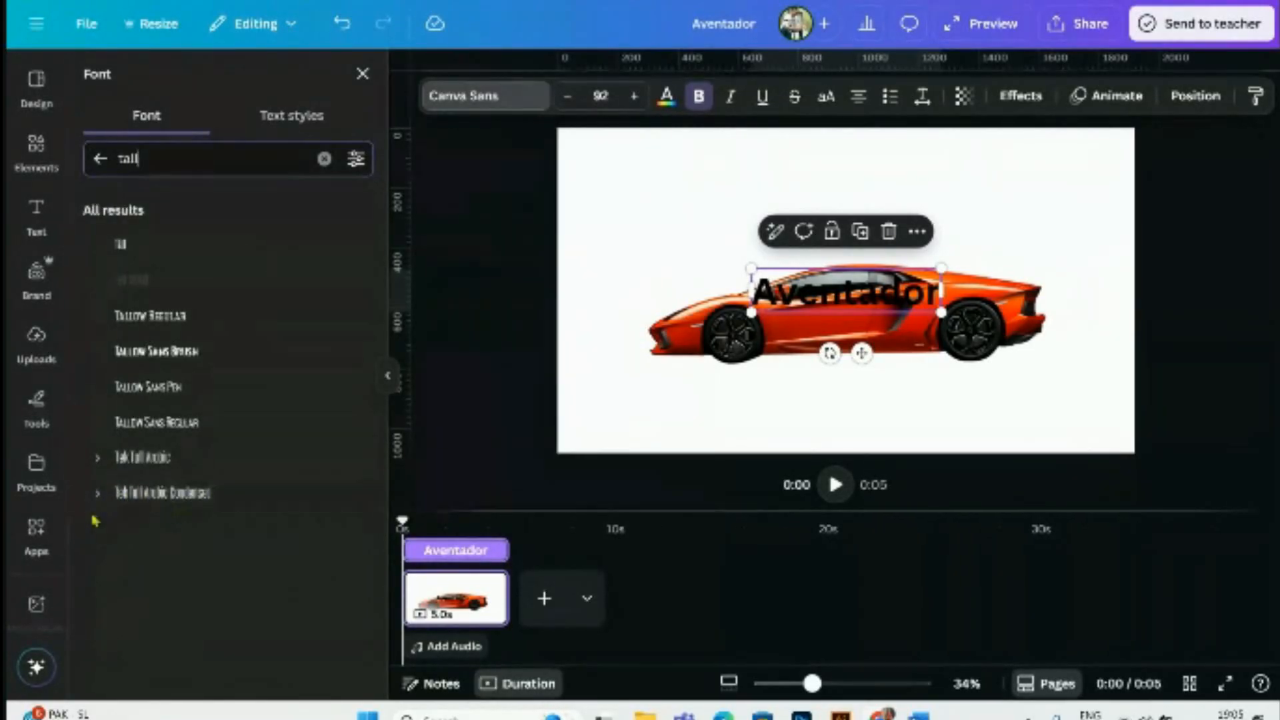
{"action": "left_click", "coordinate": [97, 494]}
{"action": "scroll", "coordinate": [138, 533], "scroll_direction": "down", "scroll_amount": 1}
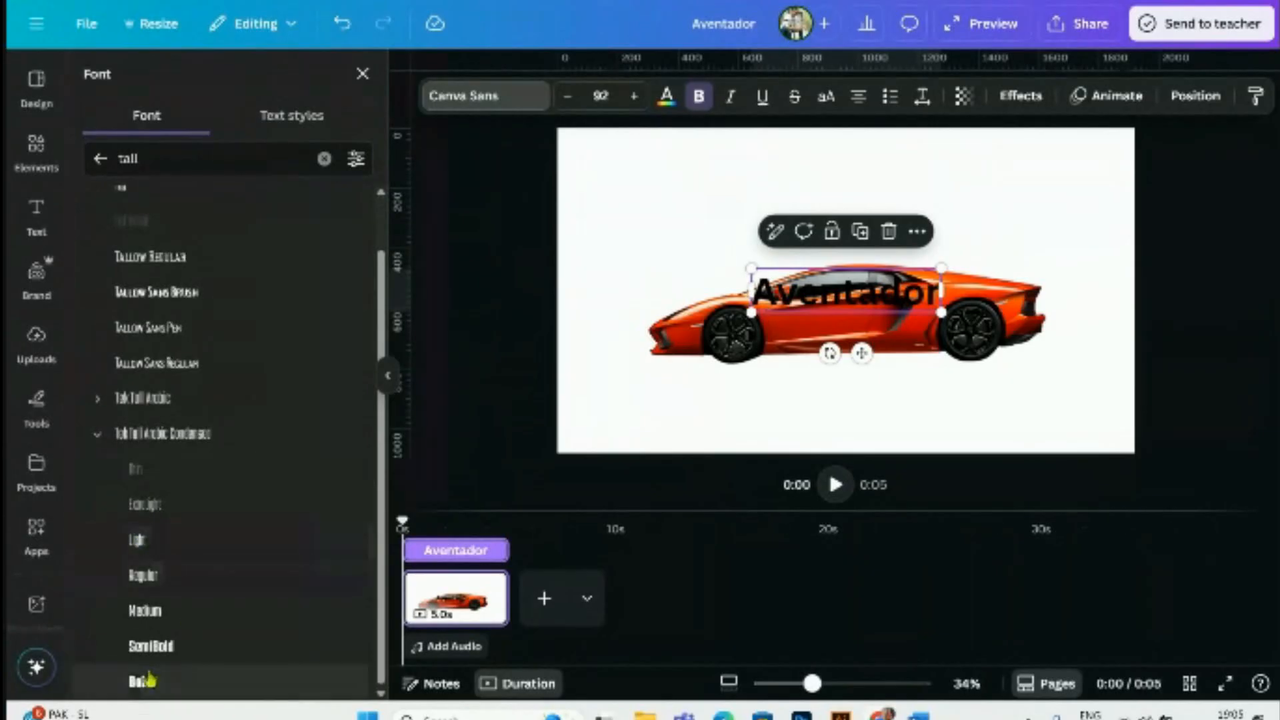
{"action": "left_click", "coordinate": [141, 681]}
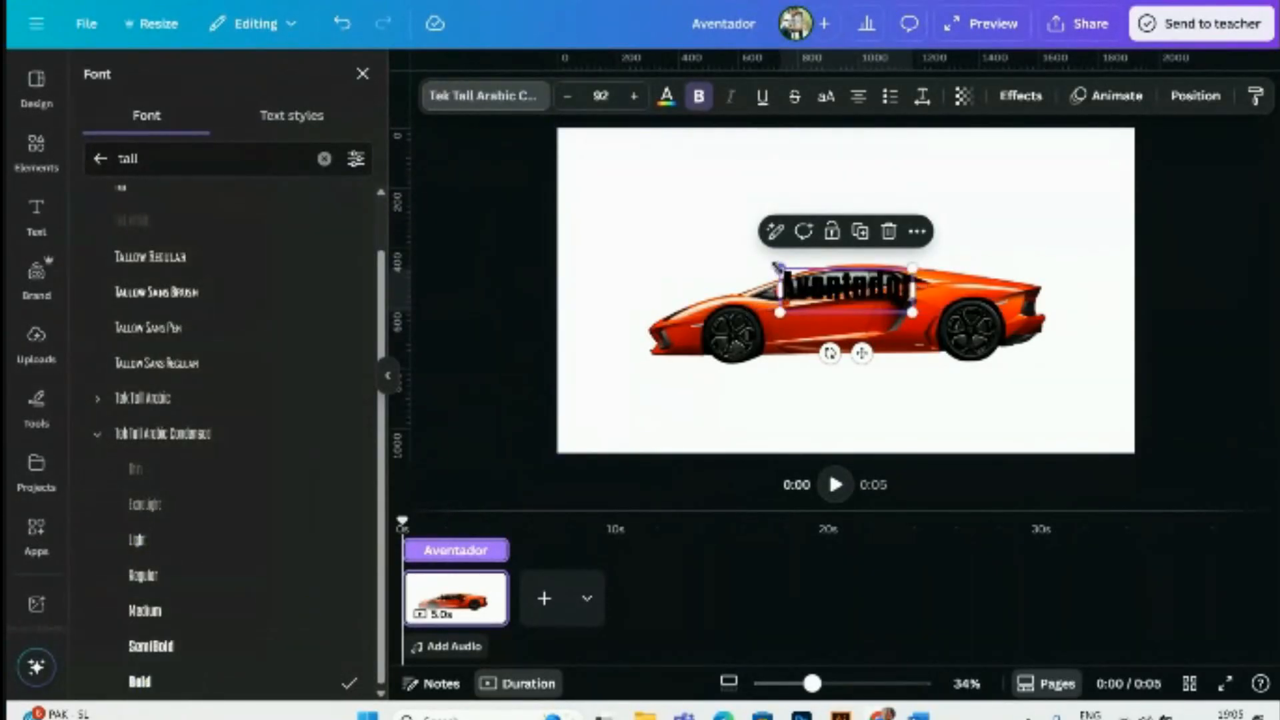
- Enlarge the Aventador heading to about font size 247 and centre it horizontally over the upper part of the car
{"action": "left_click_drag", "start_coordinate": [775, 267], "coordinate": [634, 222]}
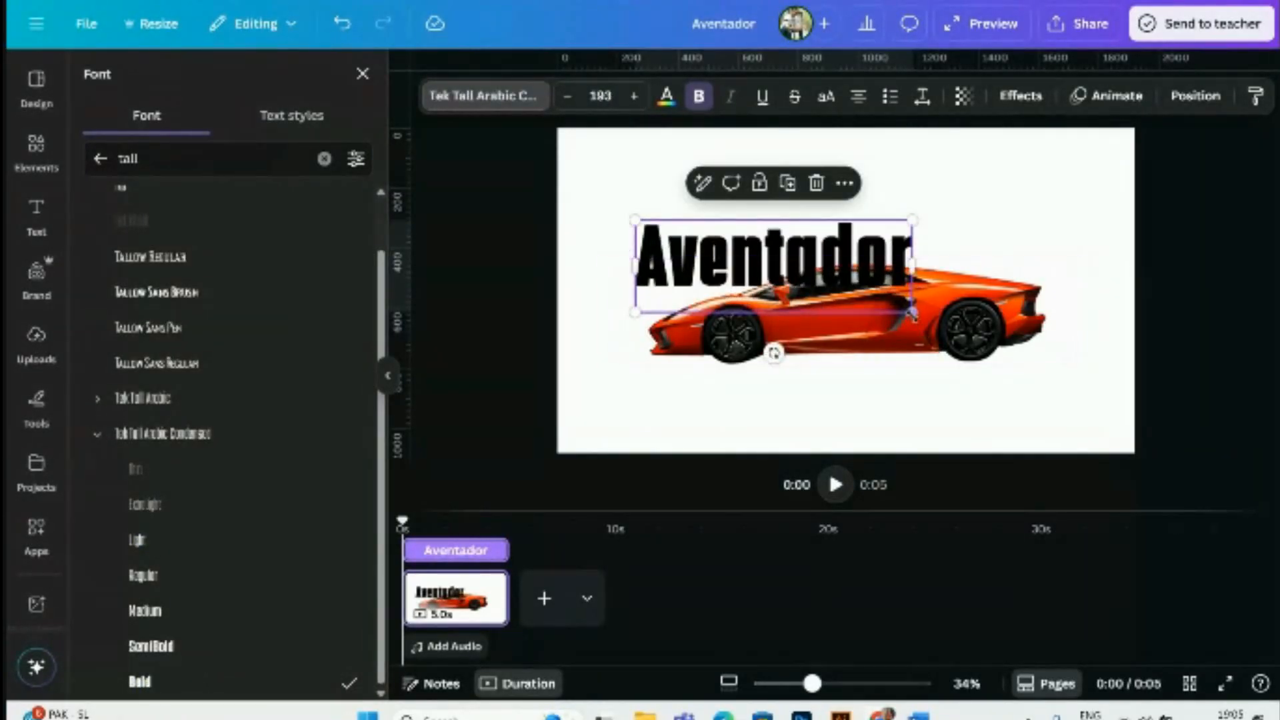
{"action": "left_click_drag", "start_coordinate": [913, 313], "coordinate": [1024, 329]}
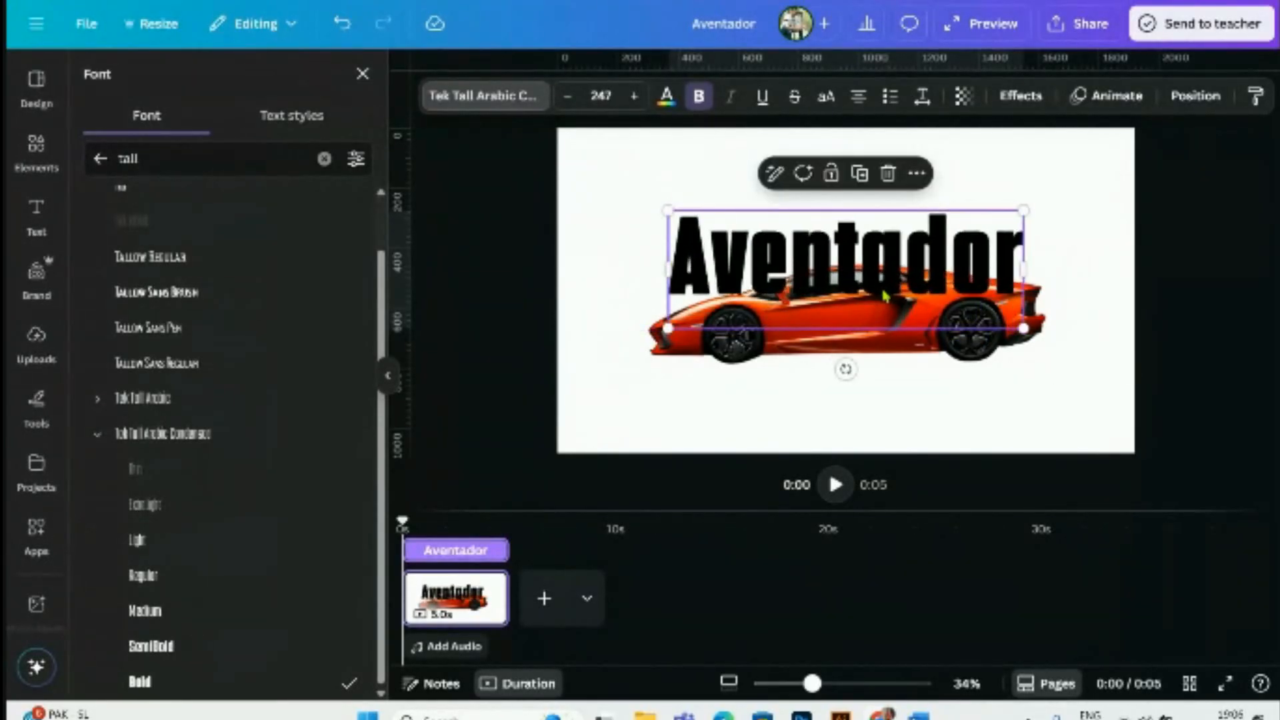
{"action": "left_click_drag", "start_coordinate": [883, 295], "coordinate": [883, 307]}
- Move the car slightly lower on the page and send the Aventador heading to the back, behind the car
{"action": "left_click", "coordinate": [879, 366]}
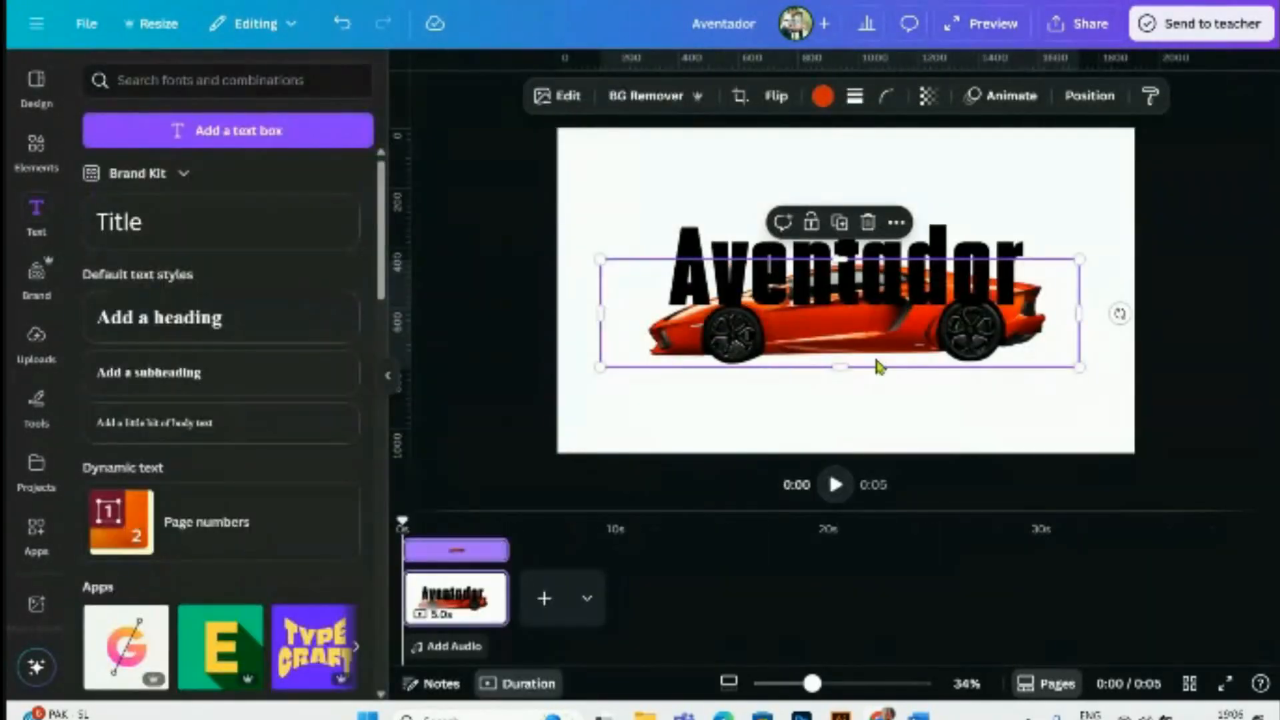
{"action": "left_click_drag", "start_coordinate": [880, 361], "coordinate": [883, 383]}
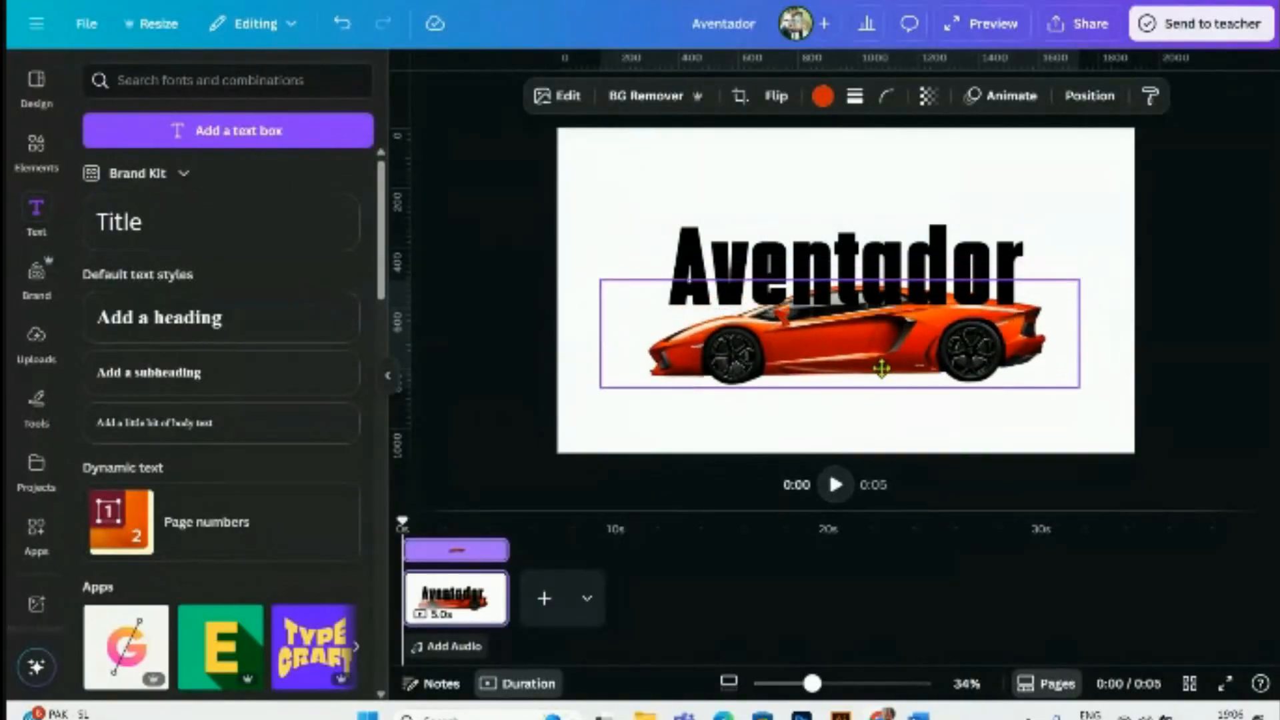
{"action": "left_click", "coordinate": [896, 267]}
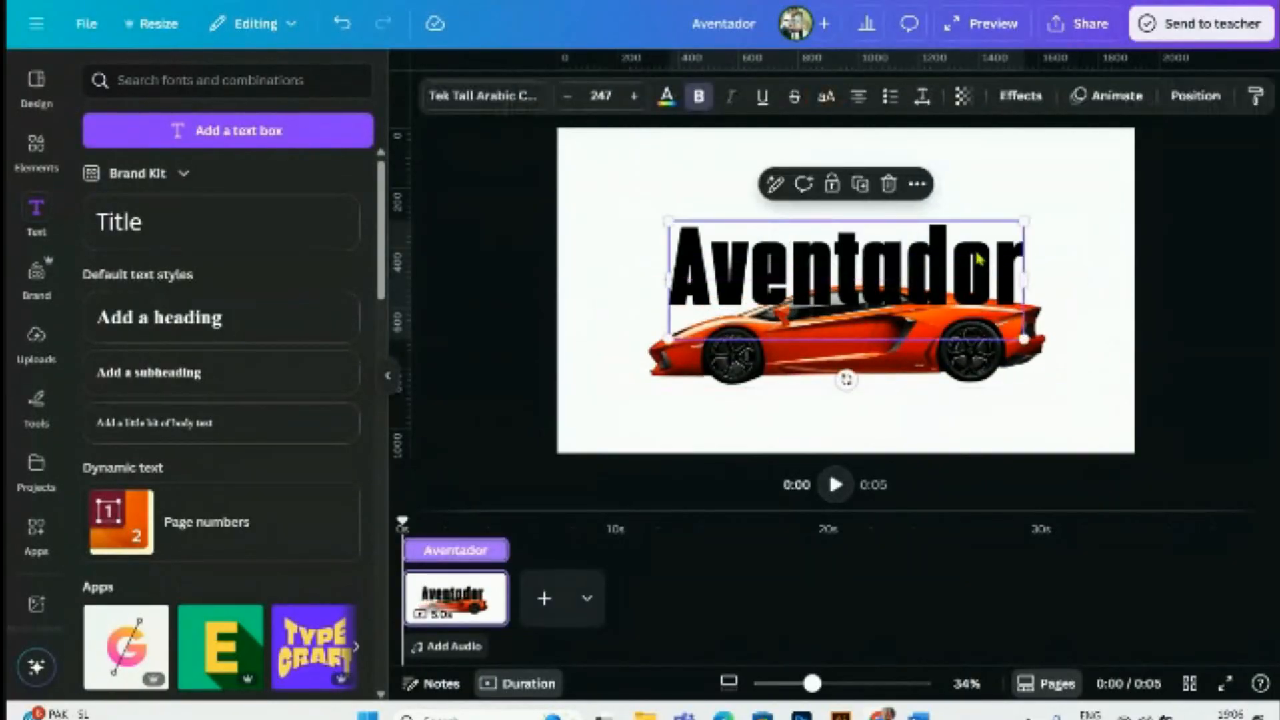
{"action": "left_click", "coordinate": [1197, 96]}
{"action": "left_click", "coordinate": [309, 209]}
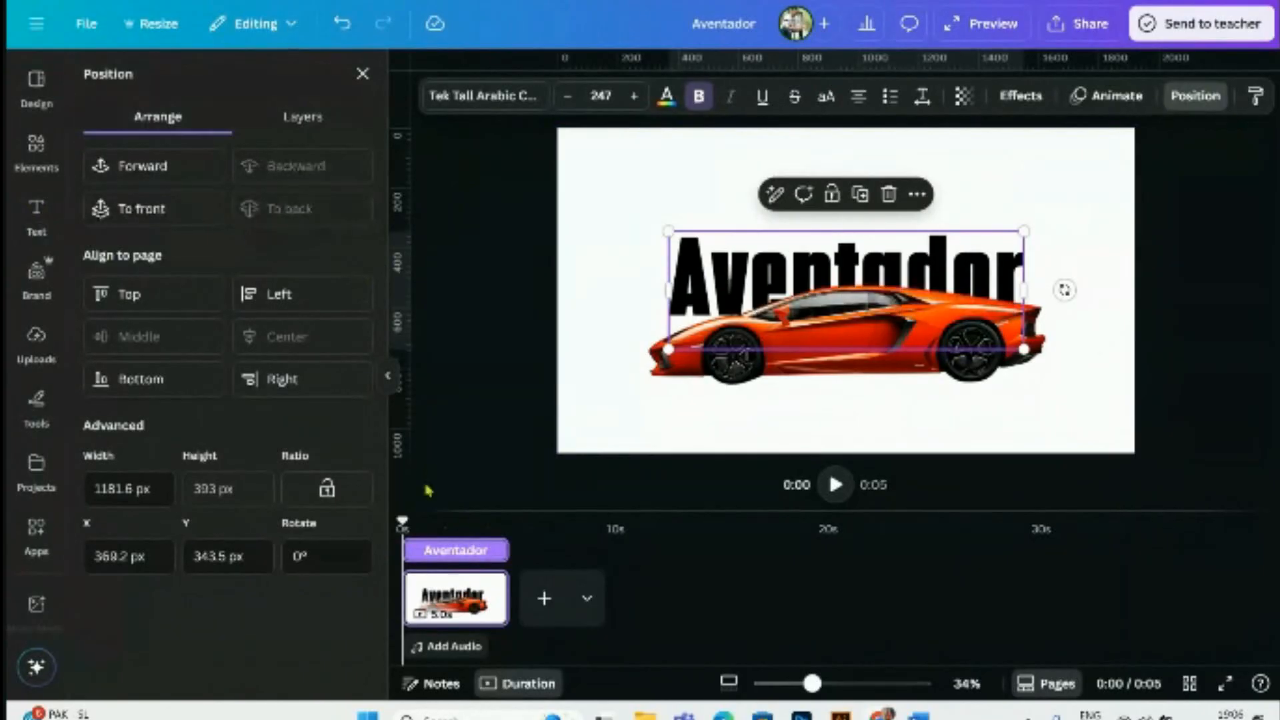
- Set the page background to the red from the car photo, then lighten it to the custom salmon colour #FFAFA7
{"action": "left_click", "coordinate": [698, 154]}
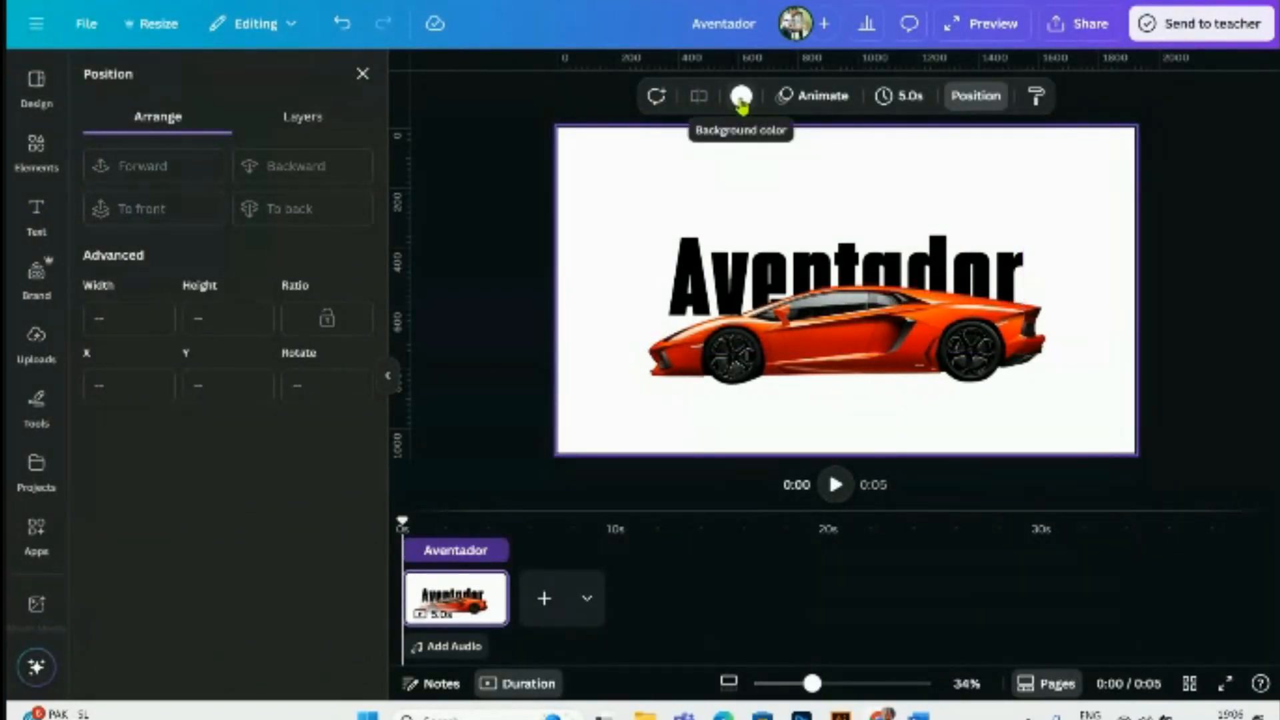
{"action": "left_click", "coordinate": [741, 97]}
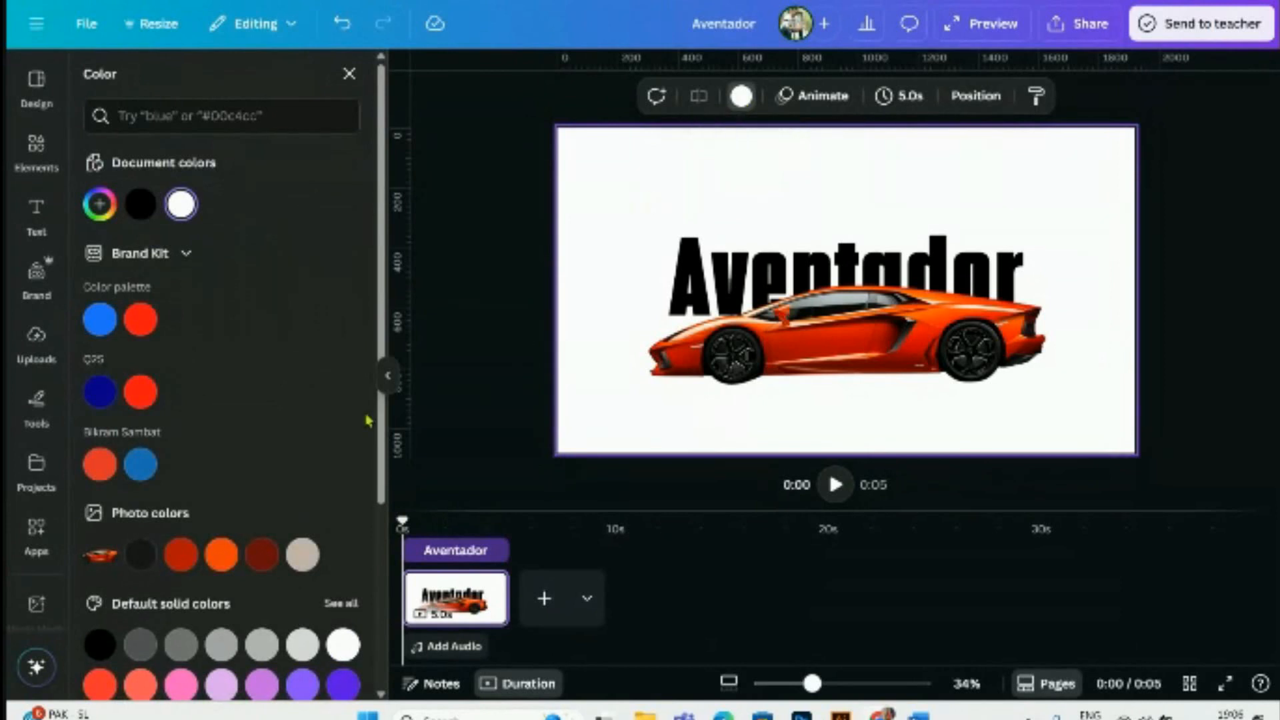
{"action": "scroll", "coordinate": [187, 585], "scroll_direction": "down", "scroll_amount": 2}
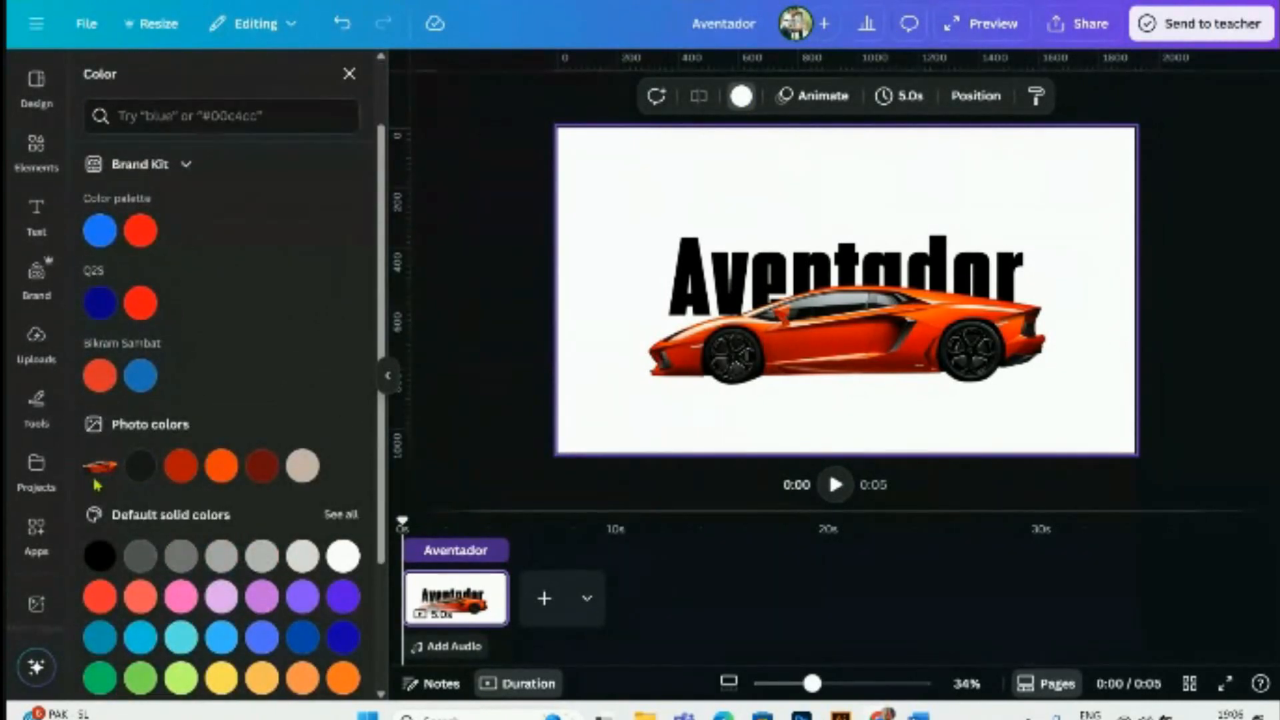
{"action": "left_click", "coordinate": [181, 467]}
{"action": "scroll", "coordinate": [100, 302], "scroll_direction": "up", "scroll_amount": 2}
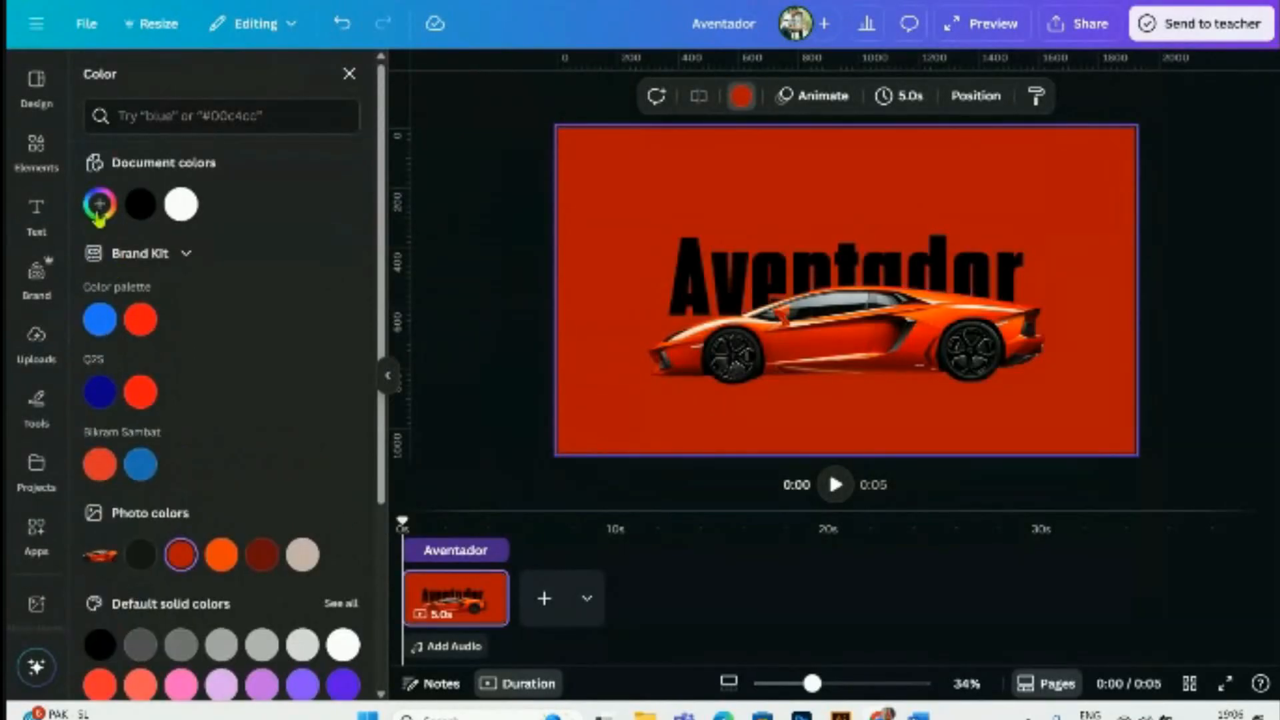
{"action": "left_click", "coordinate": [99, 204]}
{"action": "mouse_move", "coordinate": [200, 306]}
{"action": "left_mouse_down"}
{"action": "mouse_move", "coordinate": [171, 289]}
{"action": "mouse_move", "coordinate": [184, 290]}
{"action": "left_mouse_up"}
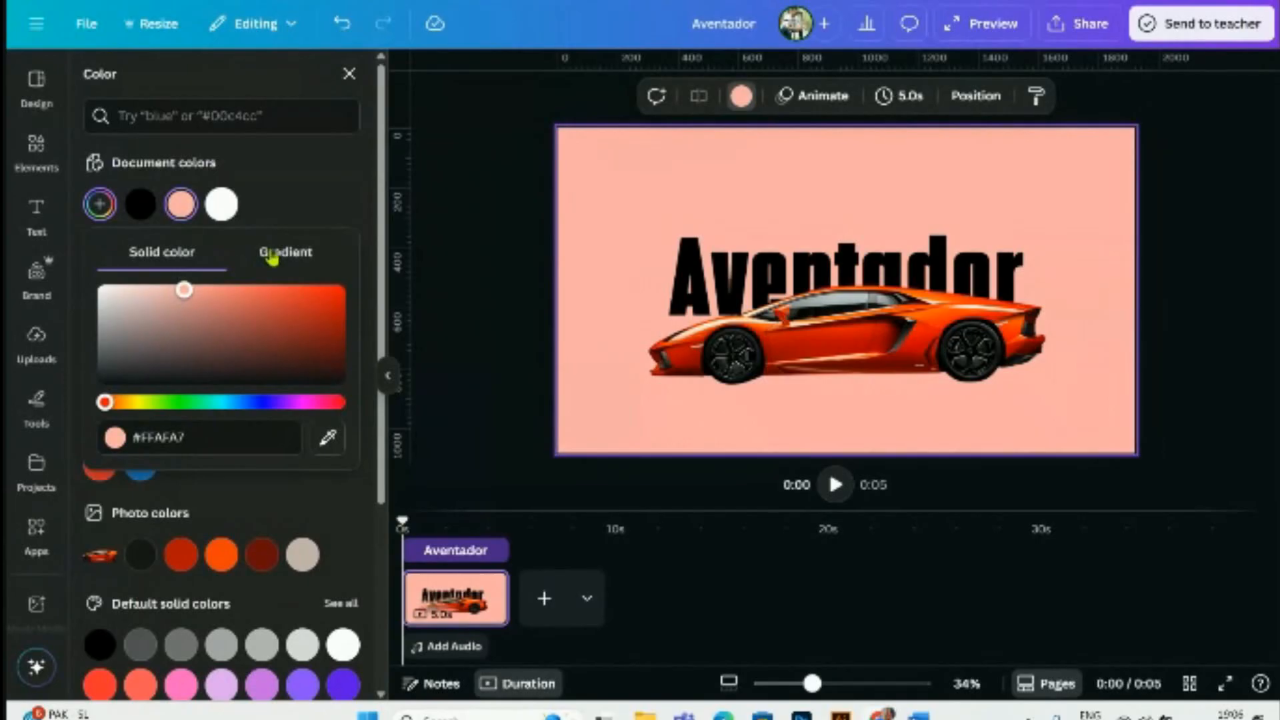
- Change the page background to a linear gradient running from light salmon #EE9288 to a darker orange-red
{"action": "left_click", "coordinate": [272, 257]}
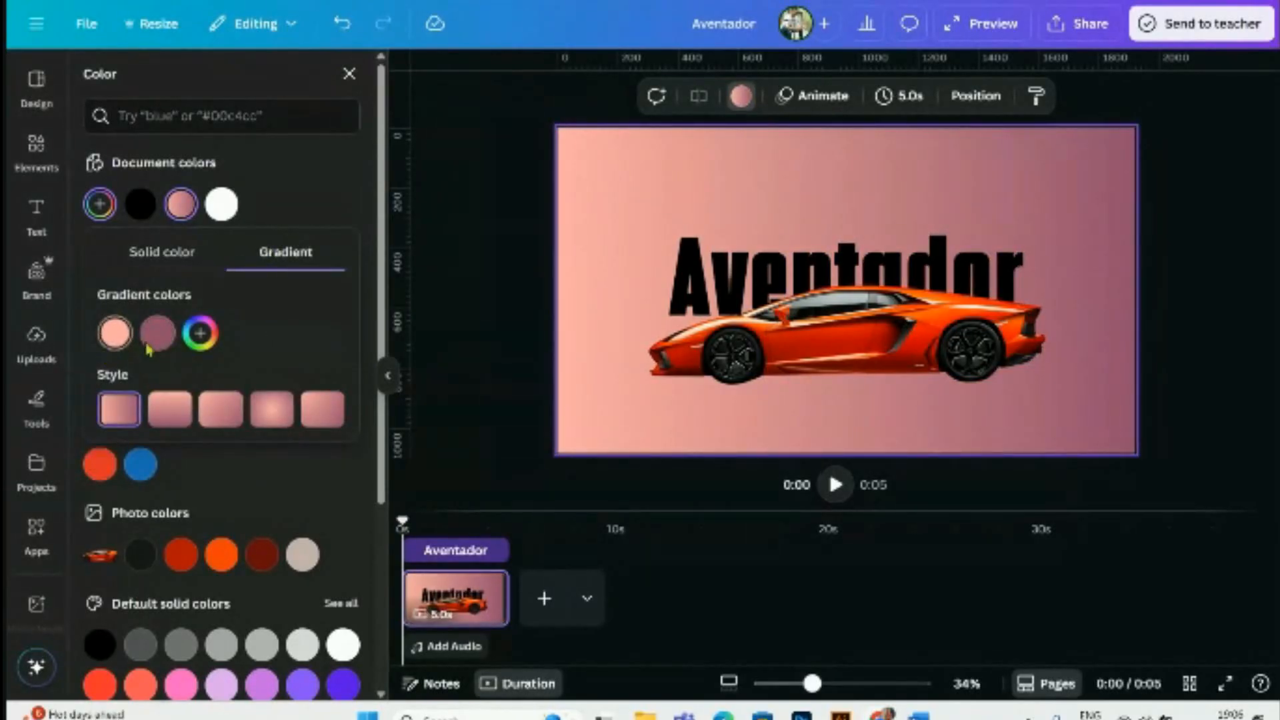
{"action": "left_click", "coordinate": [156, 352]}
{"action": "left_click", "coordinate": [157, 334]}
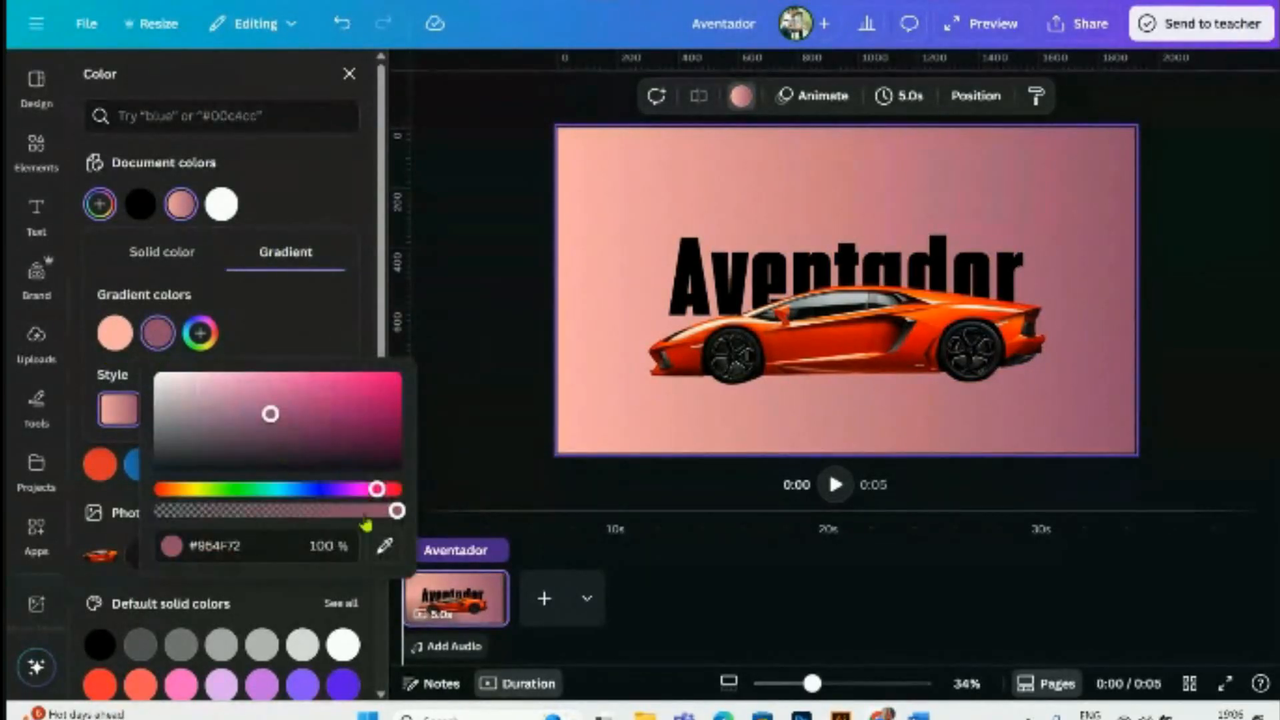
{"action": "left_click", "coordinate": [397, 550]}
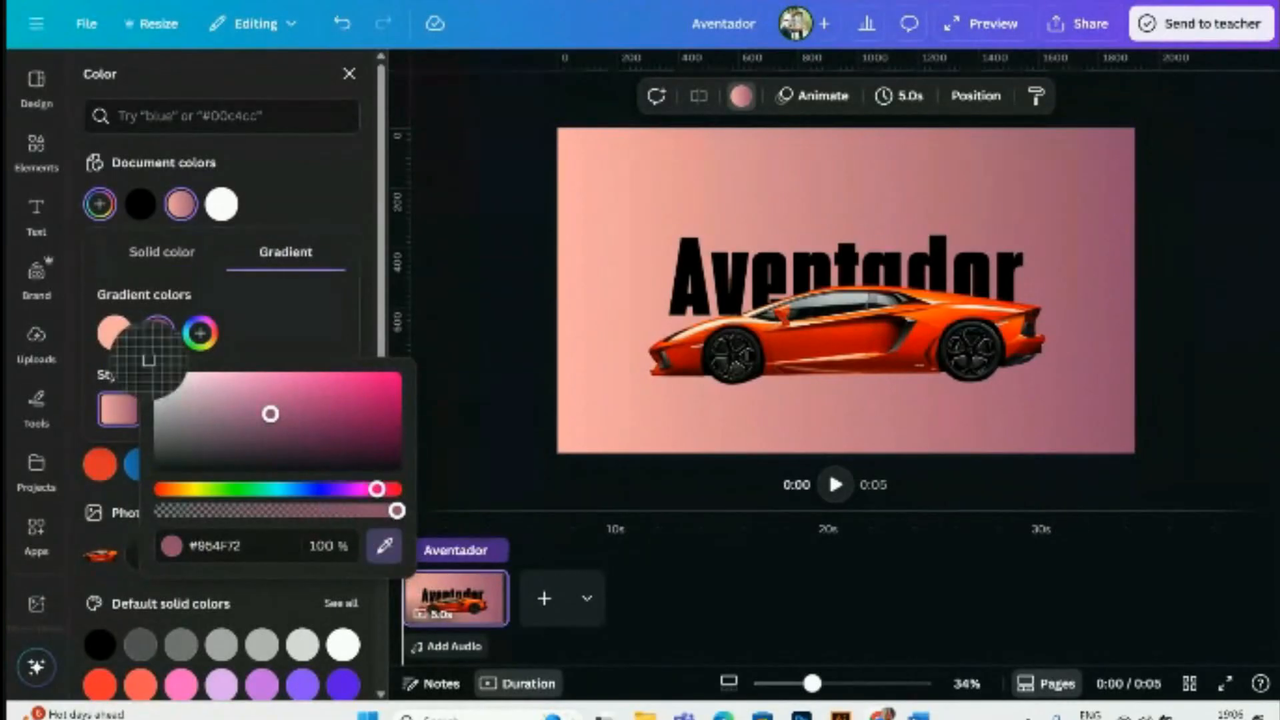
{"action": "left_click", "coordinate": [113, 333]}
{"action": "left_click_drag", "start_coordinate": [278, 385], "coordinate": [218, 382]}
{"action": "left_click", "coordinate": [115, 333]}
{"action": "left_click", "coordinate": [310, 343]}
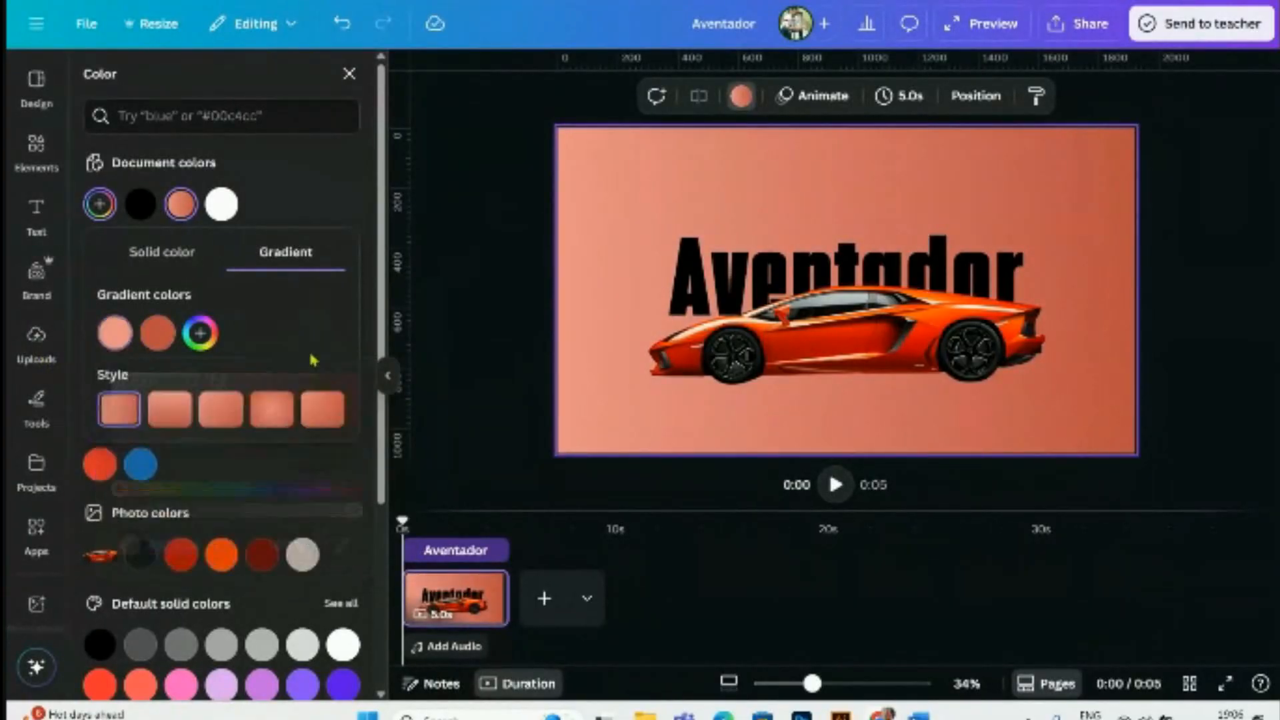
- Switch the background gradient to the radial style with outer colour #E14839 and inner colour #F37E72
{"action": "left_click", "coordinate": [273, 410]}
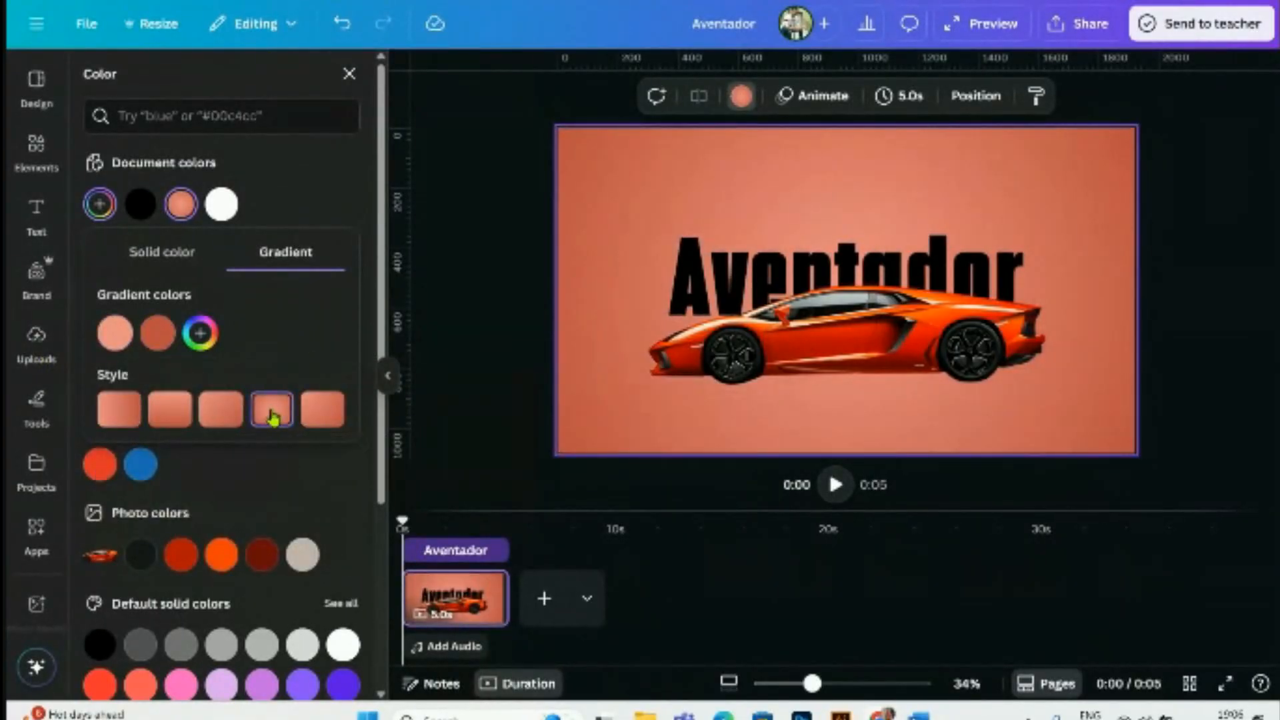
{"action": "left_click", "coordinate": [158, 333]}
{"action": "left_click", "coordinate": [338, 389]}
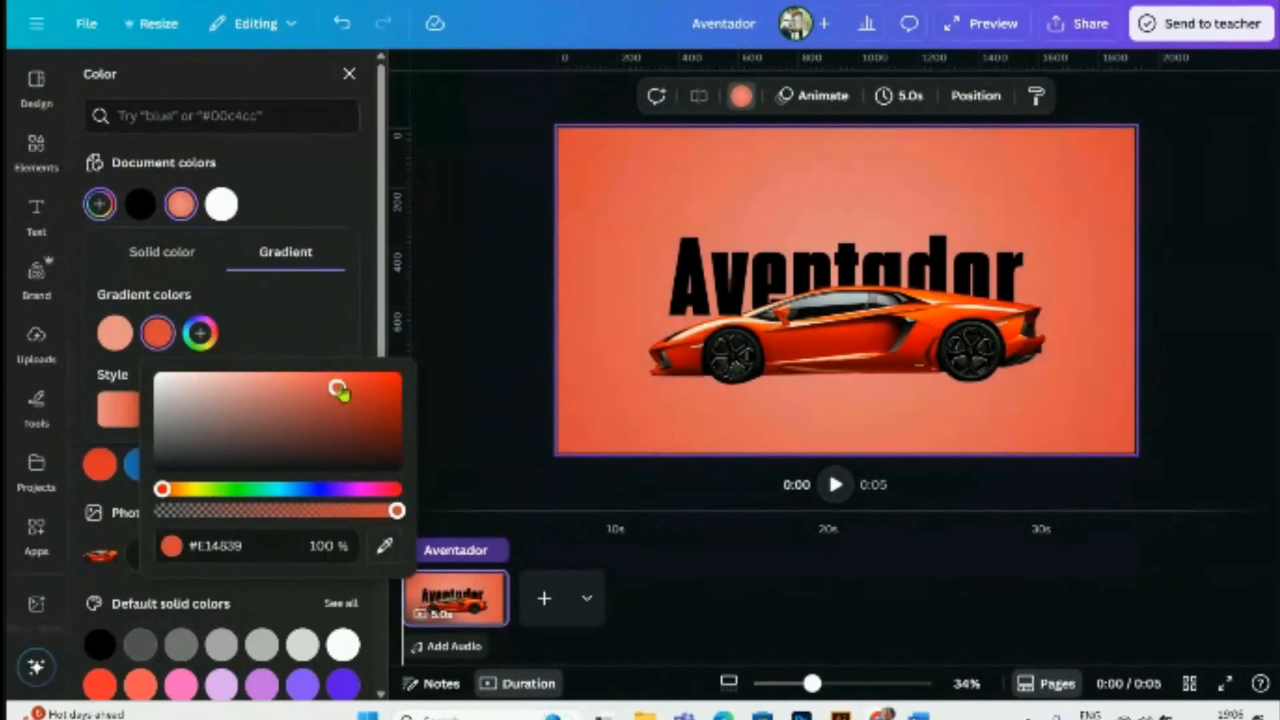
{"action": "left_click", "coordinate": [119, 333]}
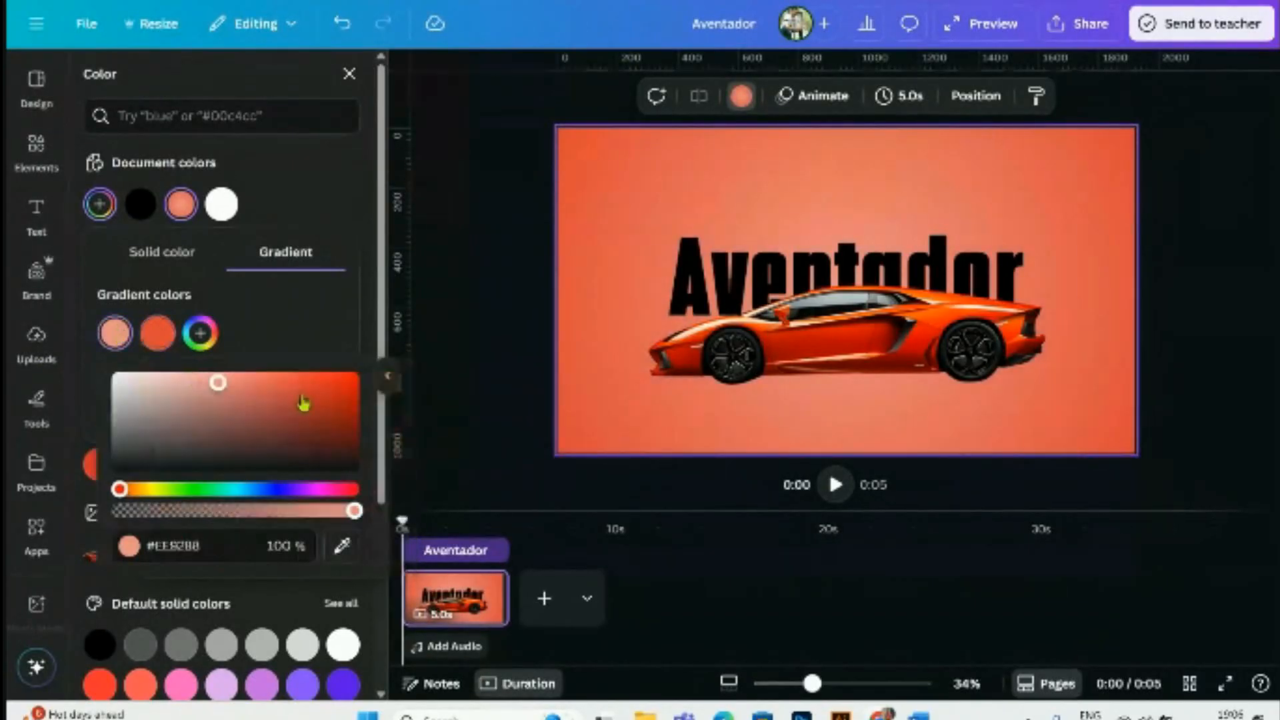
{"action": "left_click", "coordinate": [238, 383]}
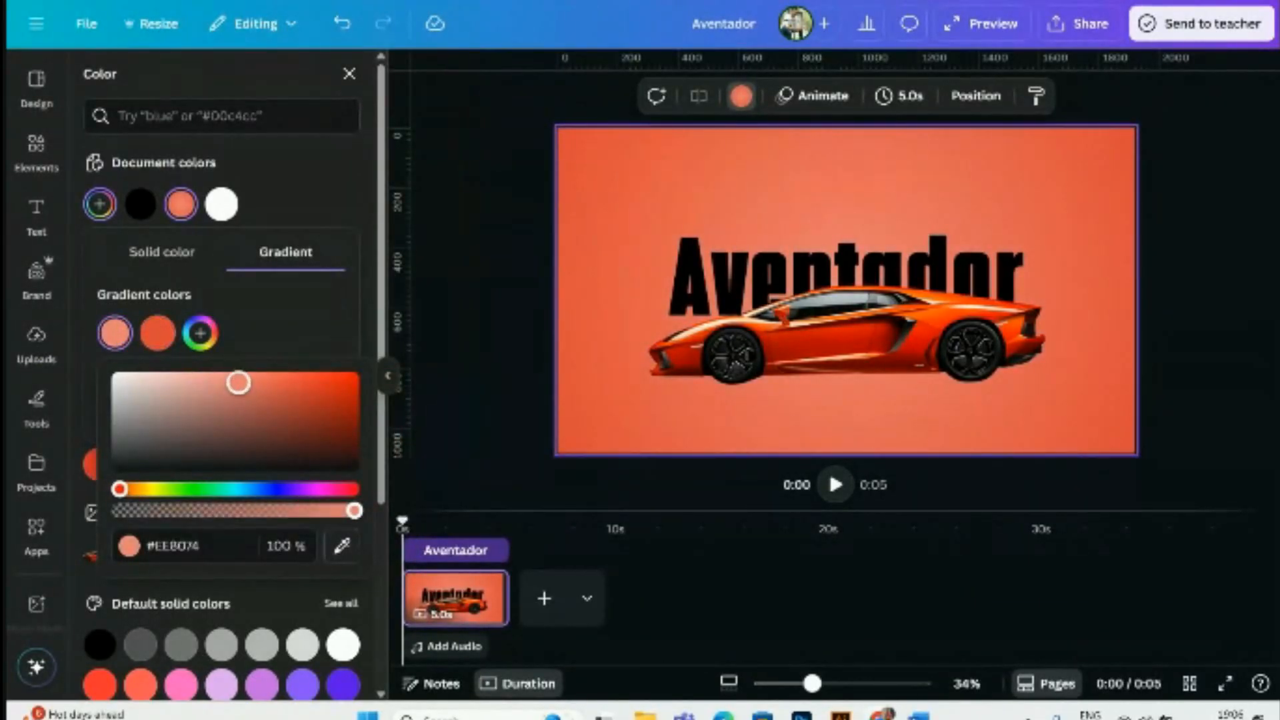
{"action": "left_click_drag", "start_coordinate": [239, 382], "coordinate": [242, 379]}
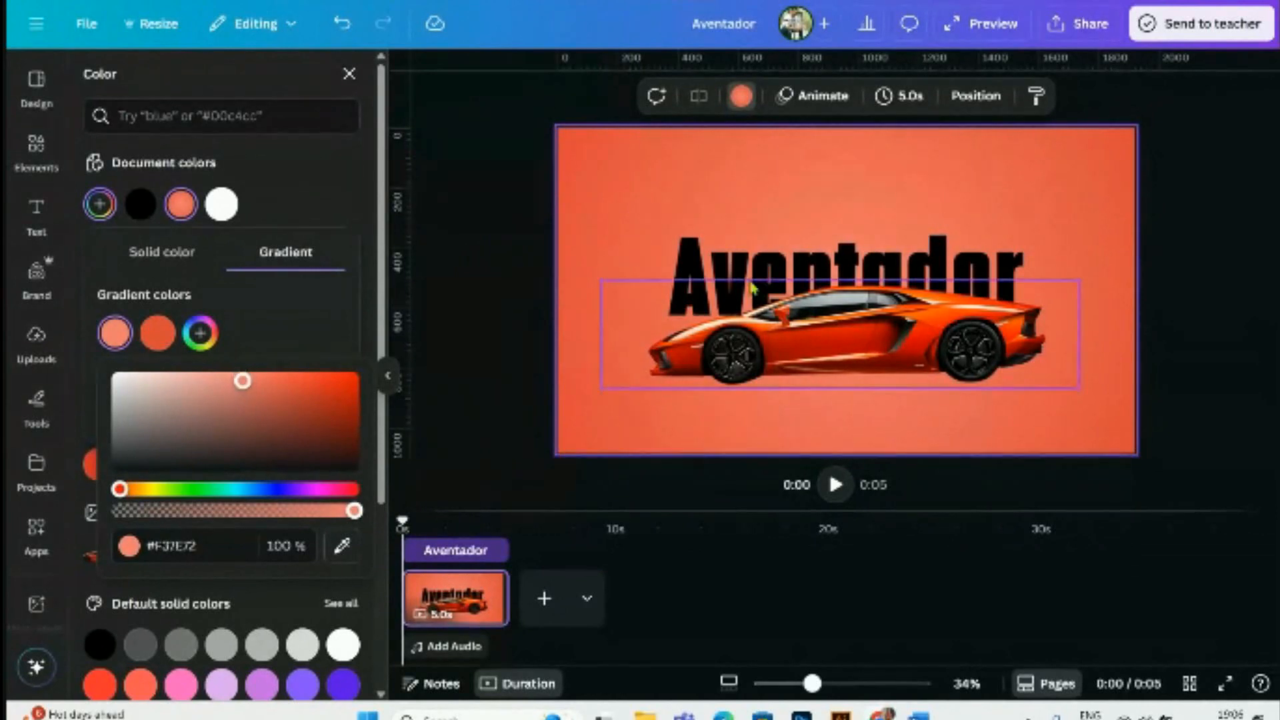
- Change the text colour of the Aventador heading to white
{"action": "left_click", "coordinate": [734, 267]}
{"action": "left_click", "coordinate": [666, 95]}
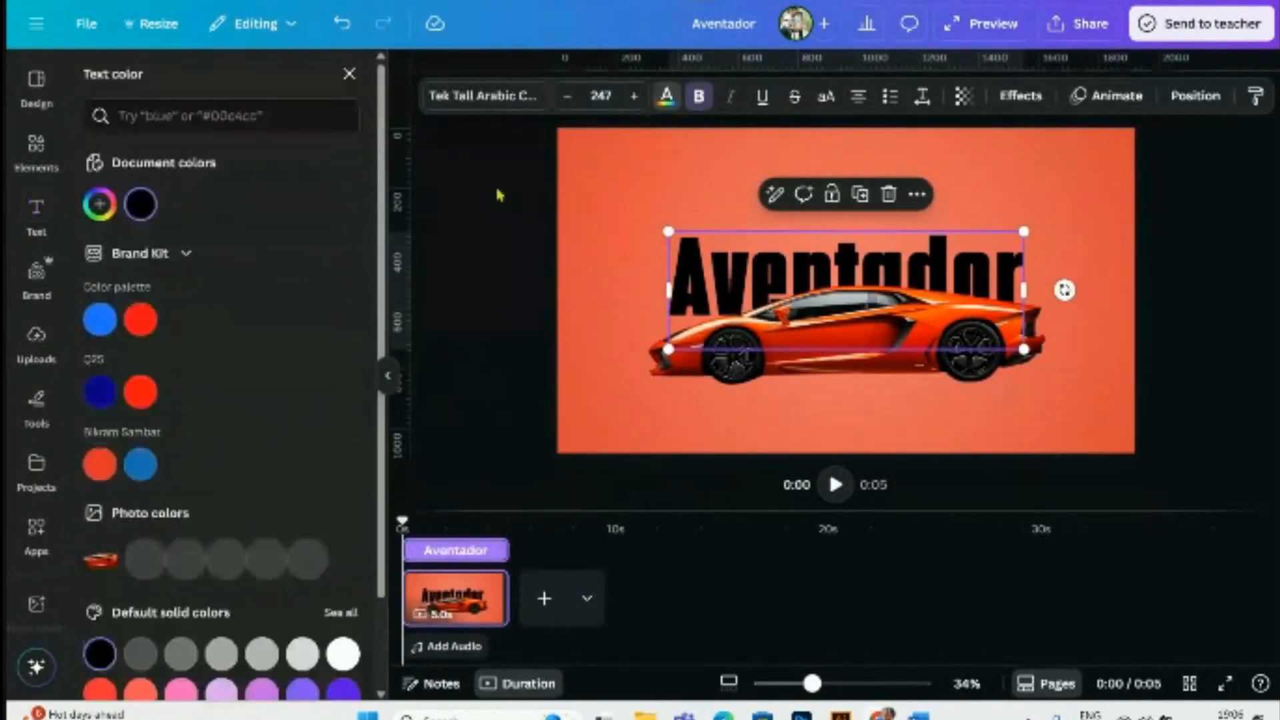
{"action": "left_click", "coordinate": [344, 646]}
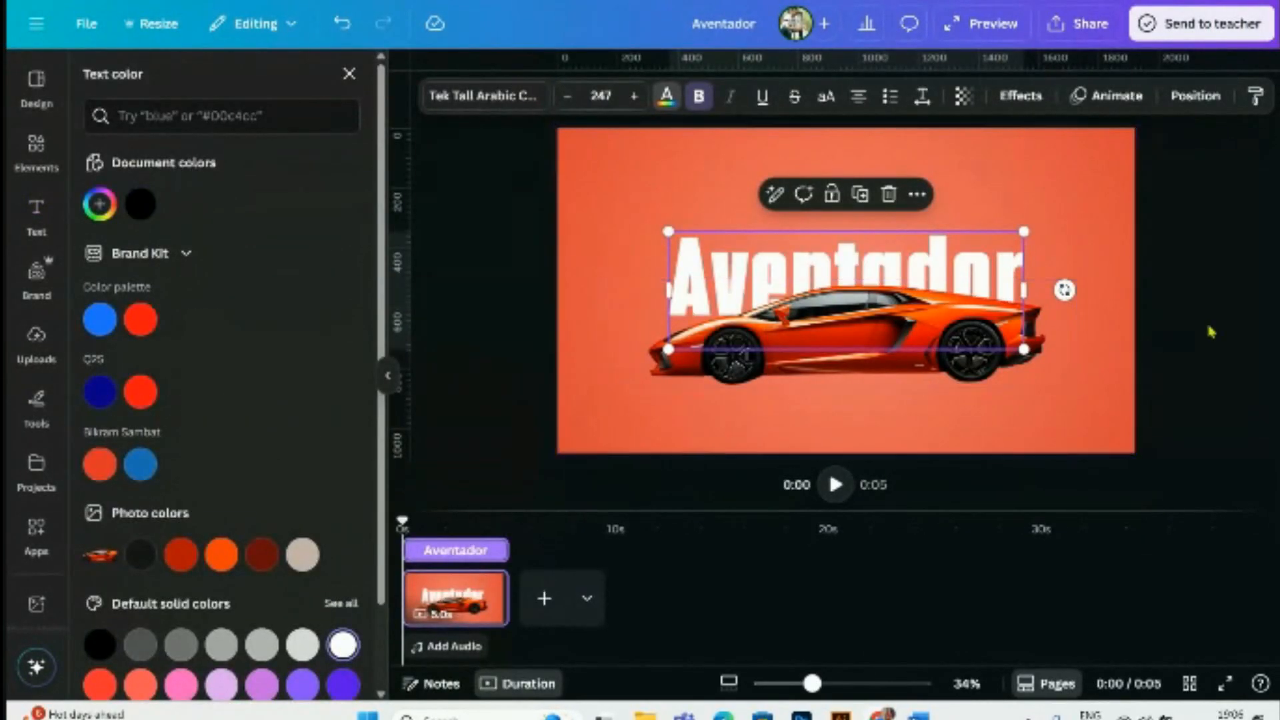
{"action": "left_click", "coordinate": [1213, 332]}
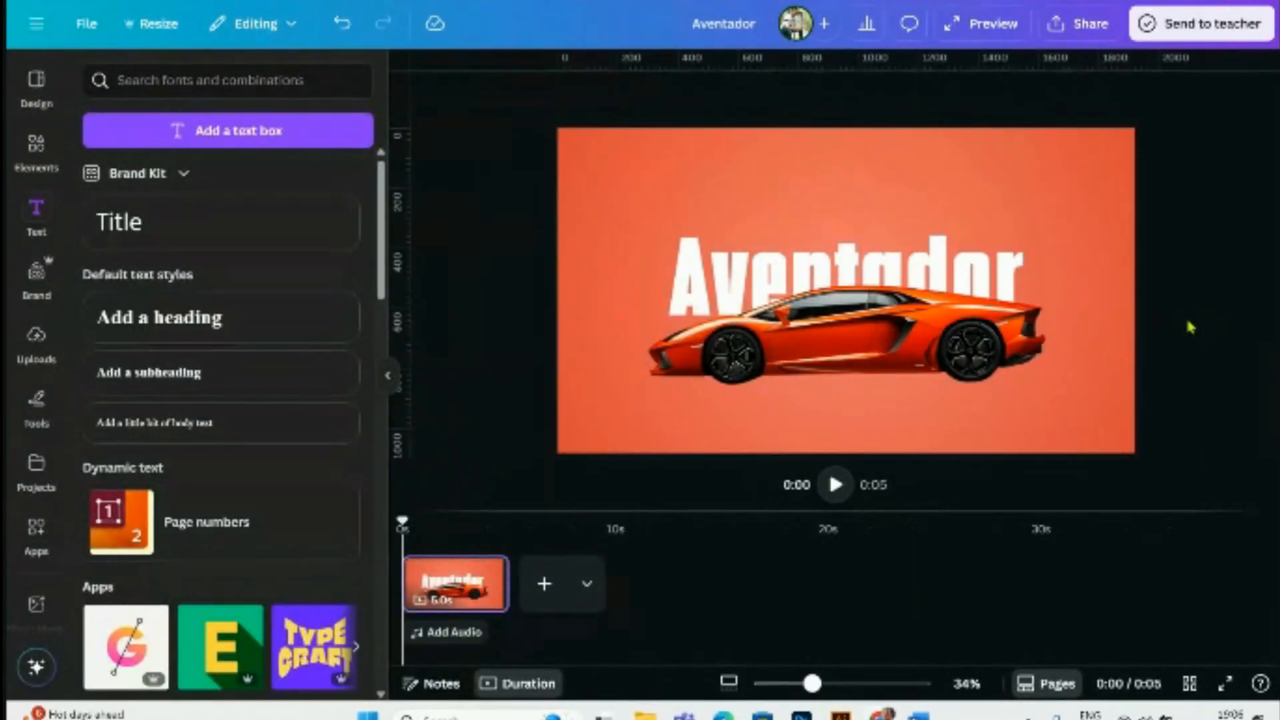
{"action": "left_click_drag", "start_coordinate": [534, 140], "coordinate": [1158, 204]}
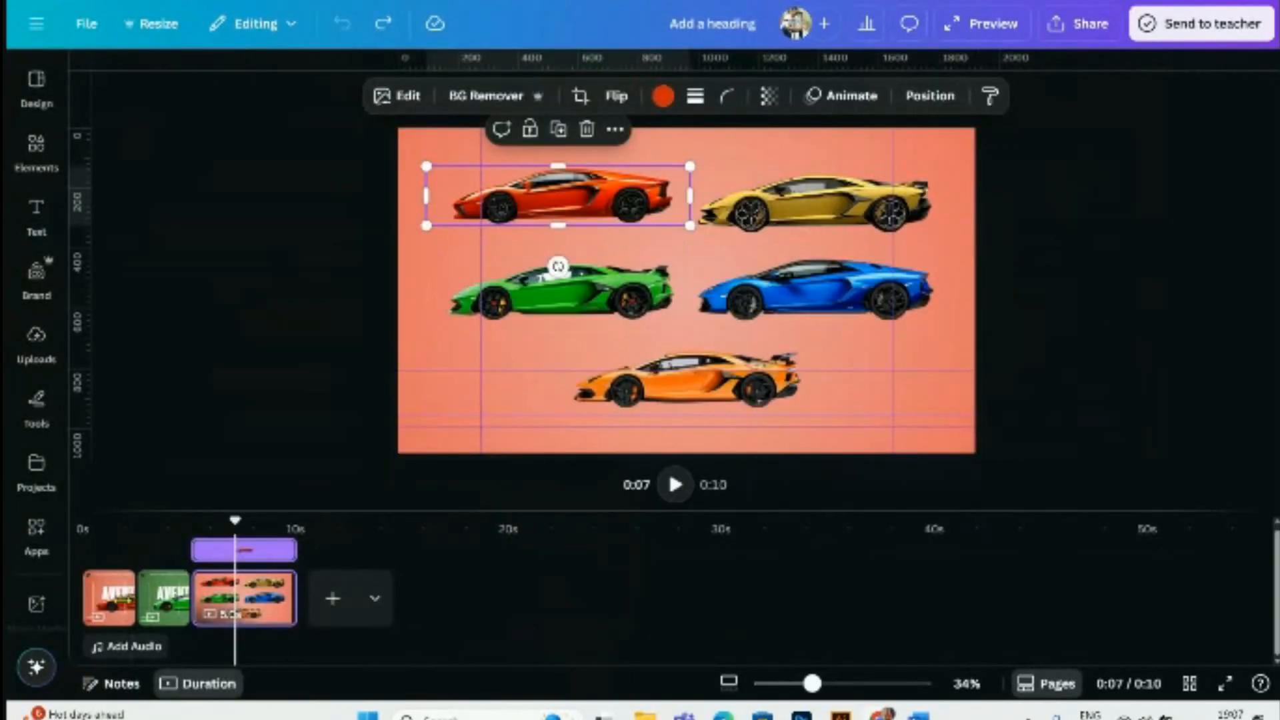
- Copy the MODELS, BEYOND, OWNERSHIP, MOTORSPORT menu text from the finished reference design's first page and paste it onto the new Aventador page
{"action": "left_click", "coordinate": [108, 594]}
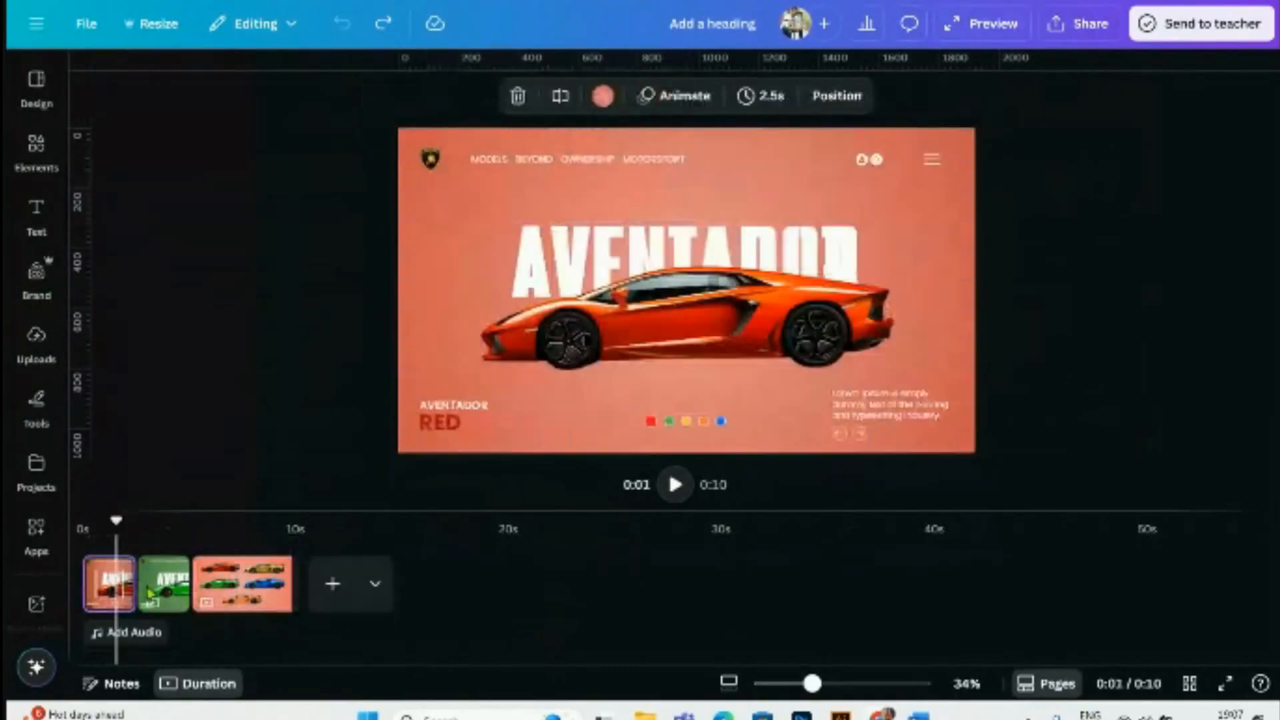
{"action": "left_click", "coordinate": [670, 162]}
{"action": "left_click", "coordinate": [635, 207]}
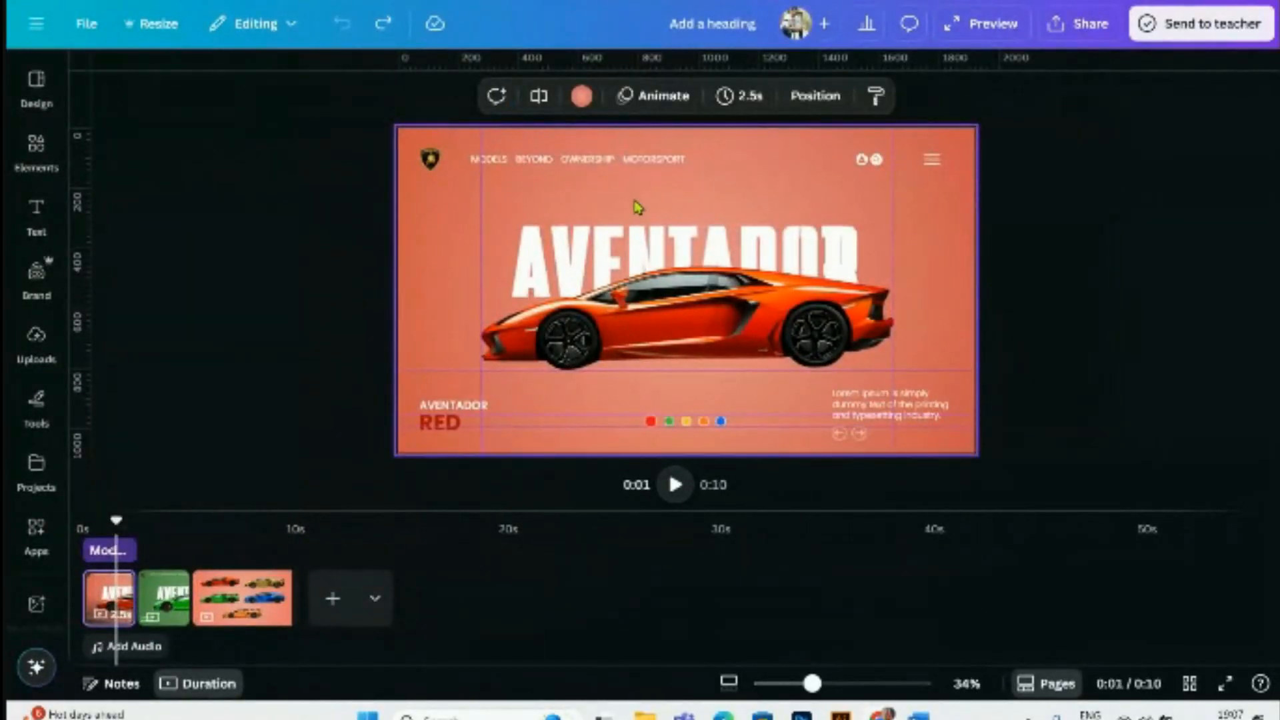
{"action": "left_click", "coordinate": [594, 161]}
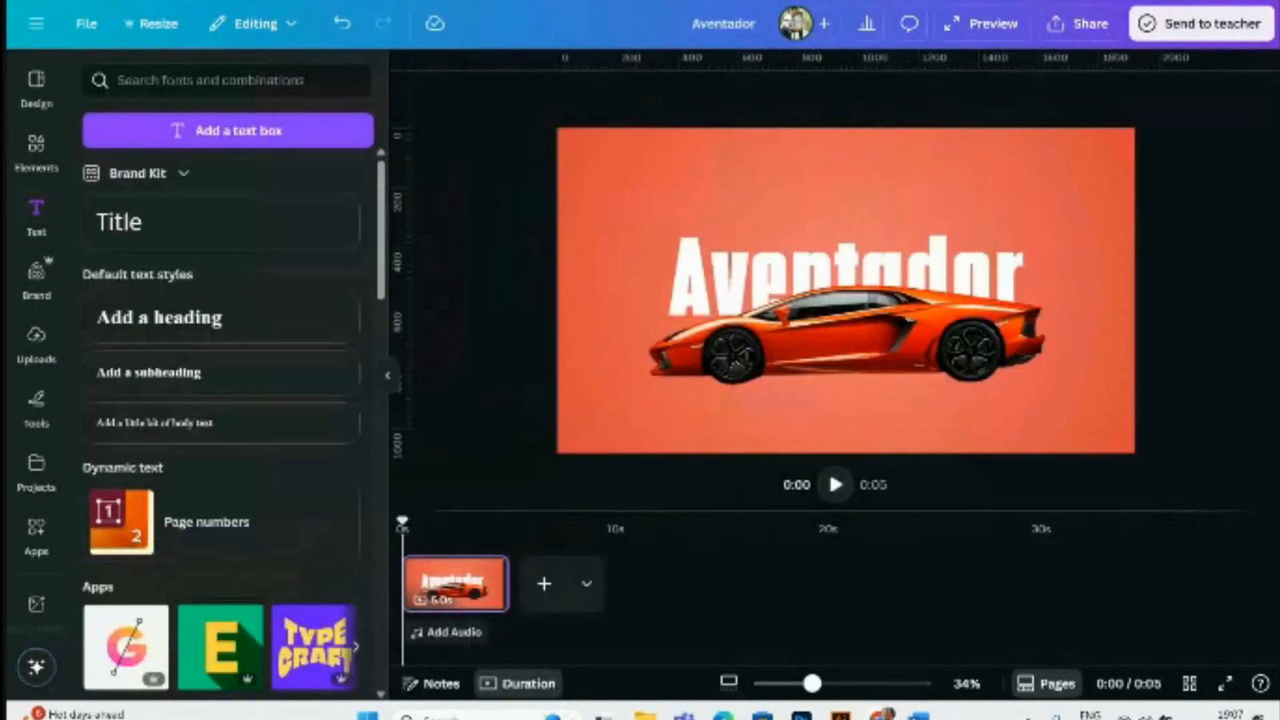
{"action": "left_click", "coordinate": [1022, 204]}
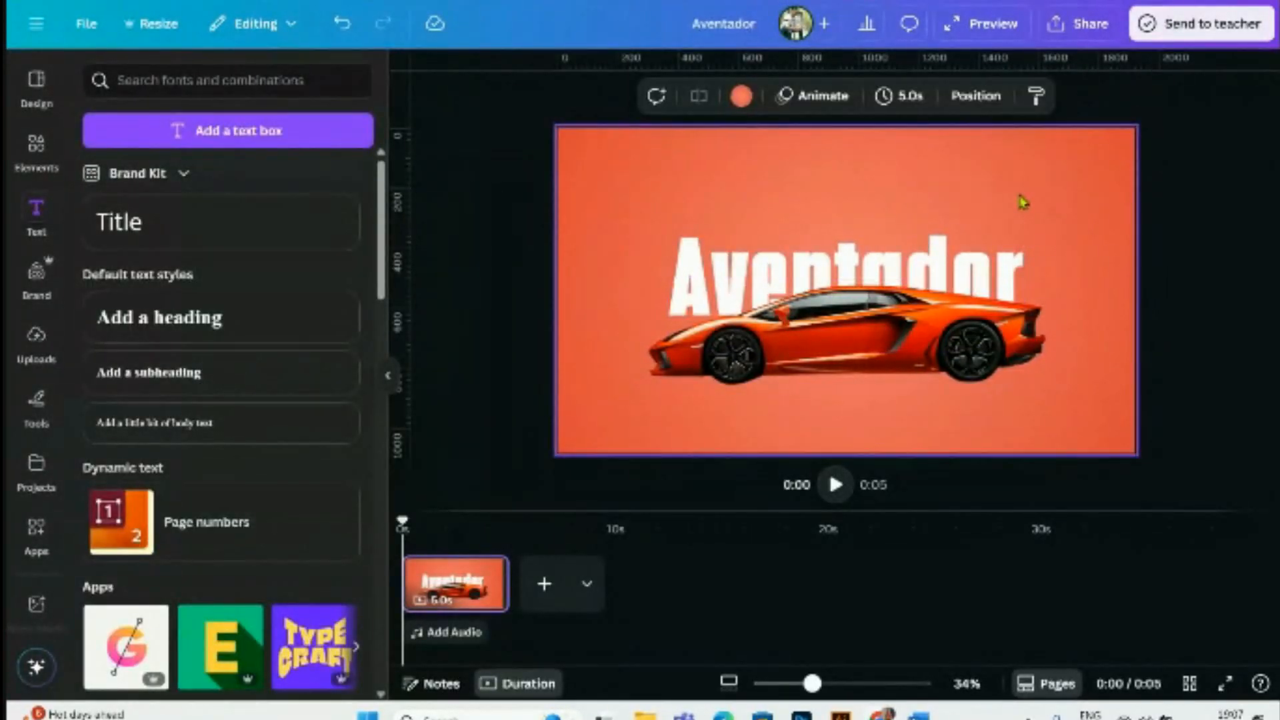
{"action": "key", "text": "ctrl+v"}
{"action": "left_click", "coordinate": [839, 212]}
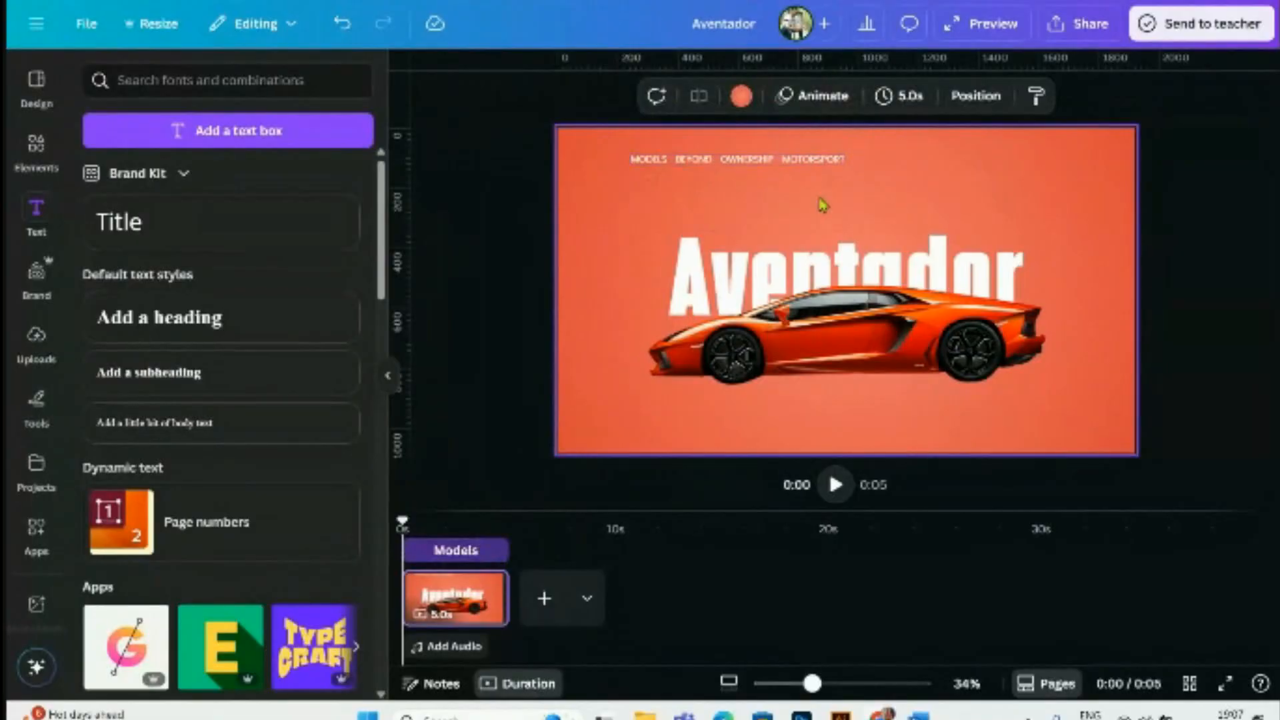
{"action": "scroll", "coordinate": [767, 220], "scroll_direction": "up", "scroll_amount": 2}
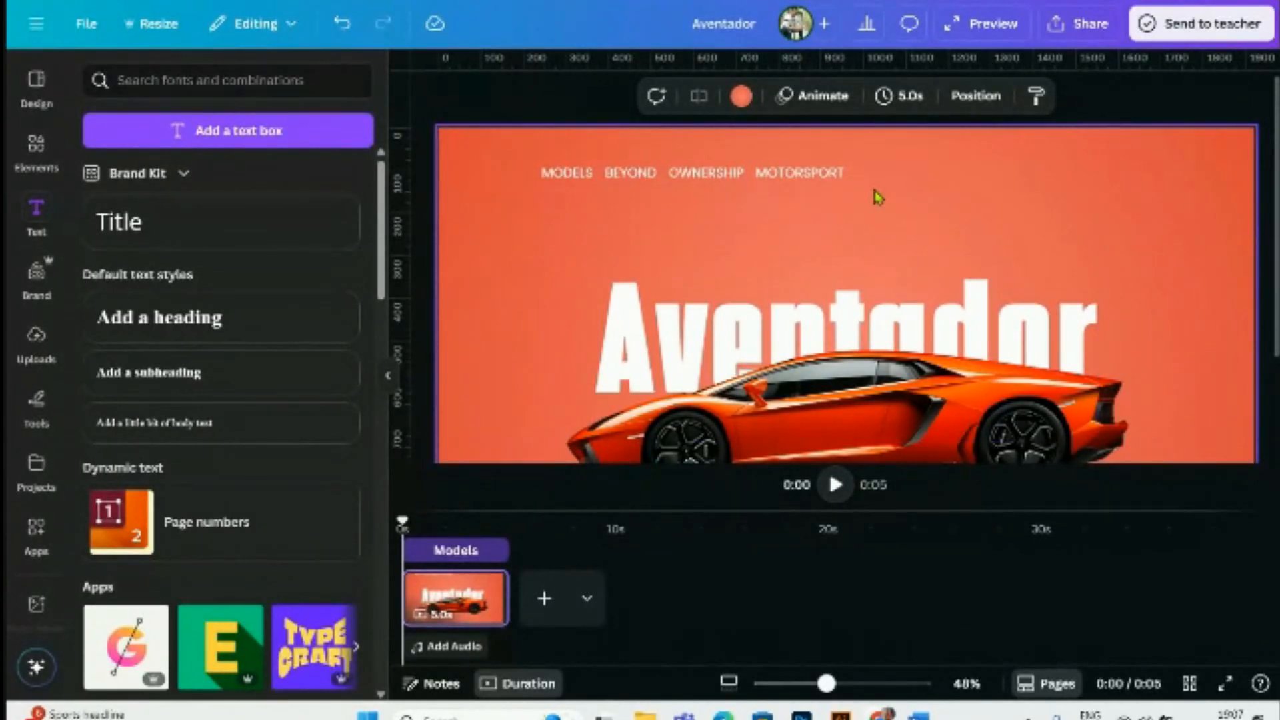
{"action": "left_click", "coordinate": [386, 375]}
{"action": "scroll", "coordinate": [958, 312], "scroll_direction": "down", "scroll_amount": 3}
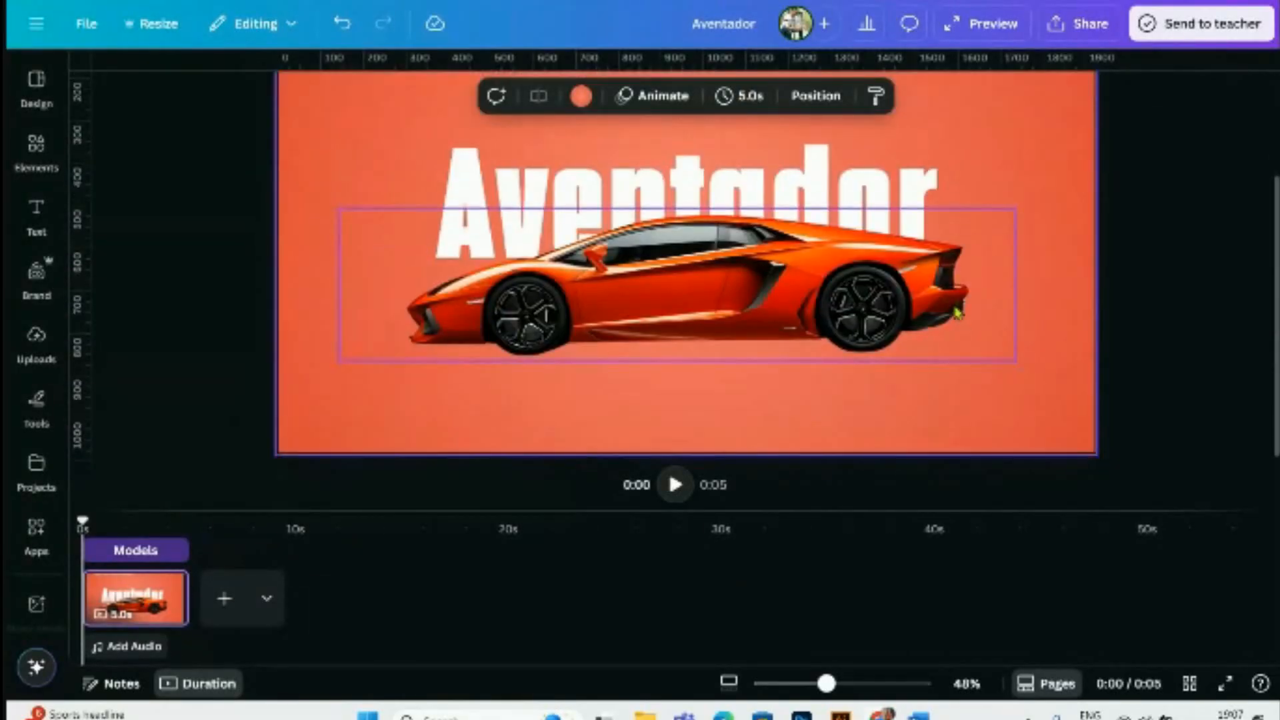
{"action": "left_click_drag", "start_coordinate": [372, 123], "coordinate": [999, 189]}
{"action": "left_click", "coordinate": [984, 192]}
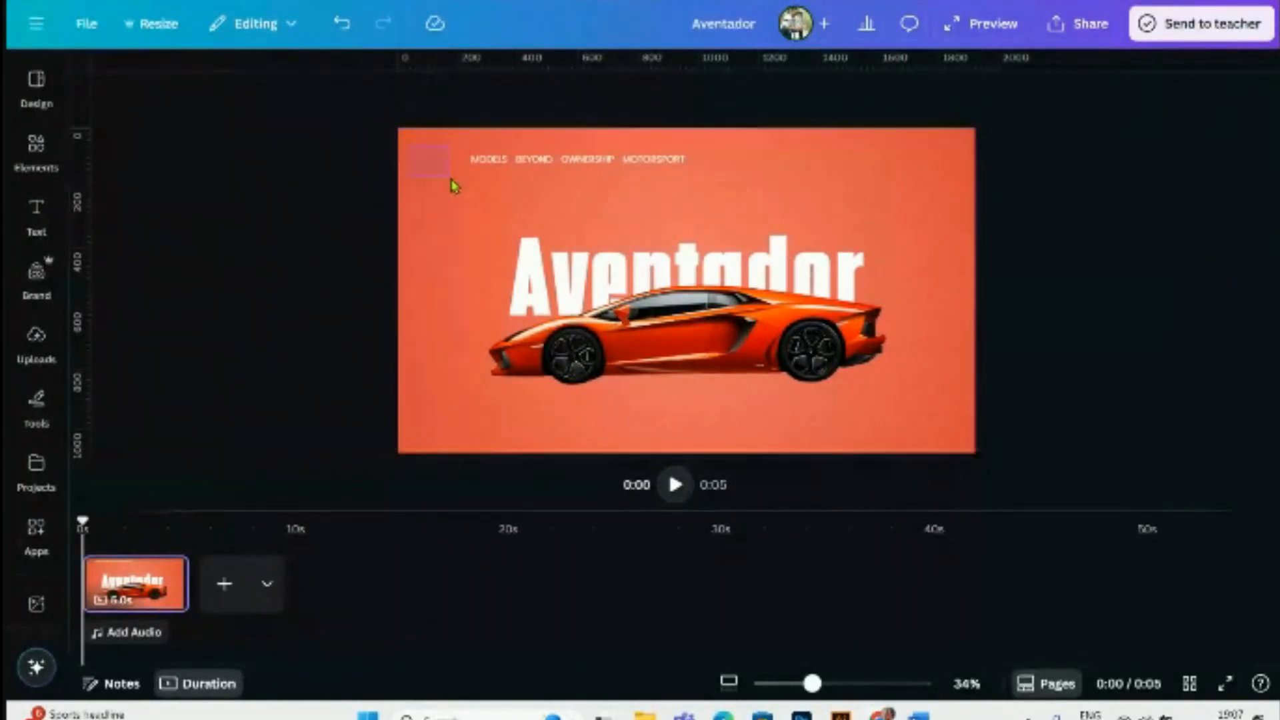
- Search the web for "lamborgini logo" in a new browser tab
{"action": "key", "text": "ctrl+t"}
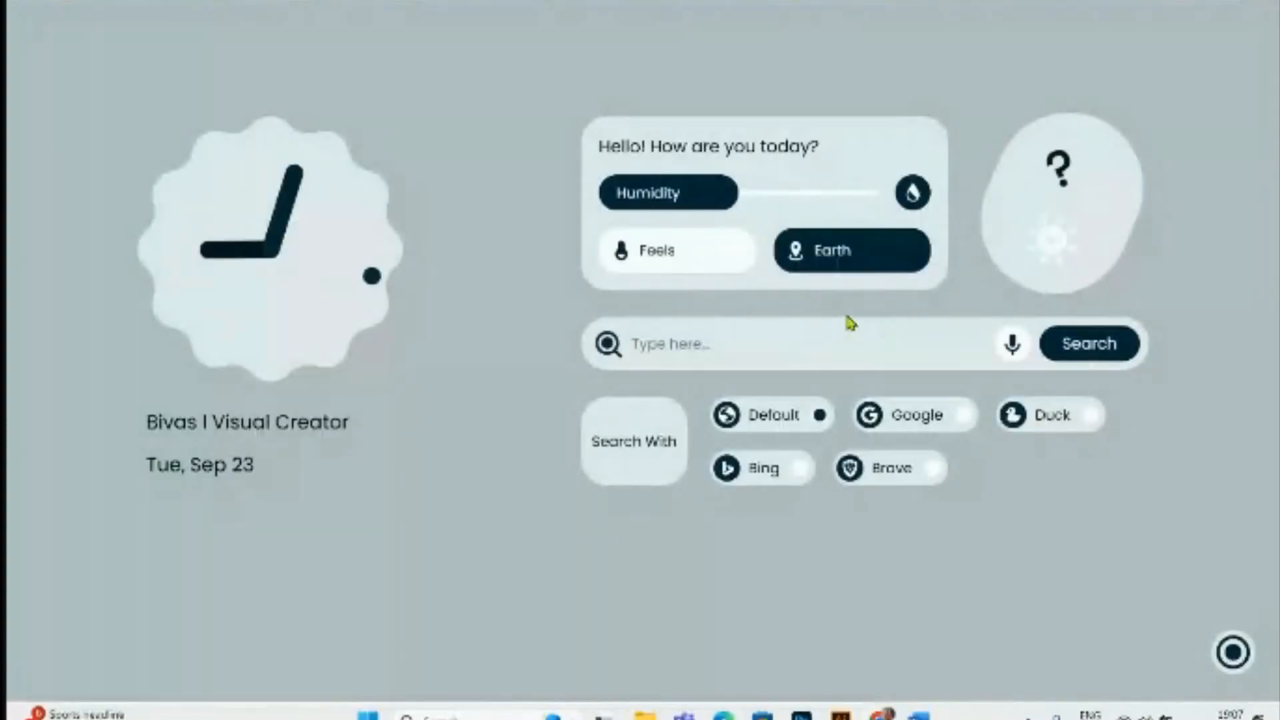
{"action": "left_click", "coordinate": [809, 354]}
{"action": "type", "text": "lam"}
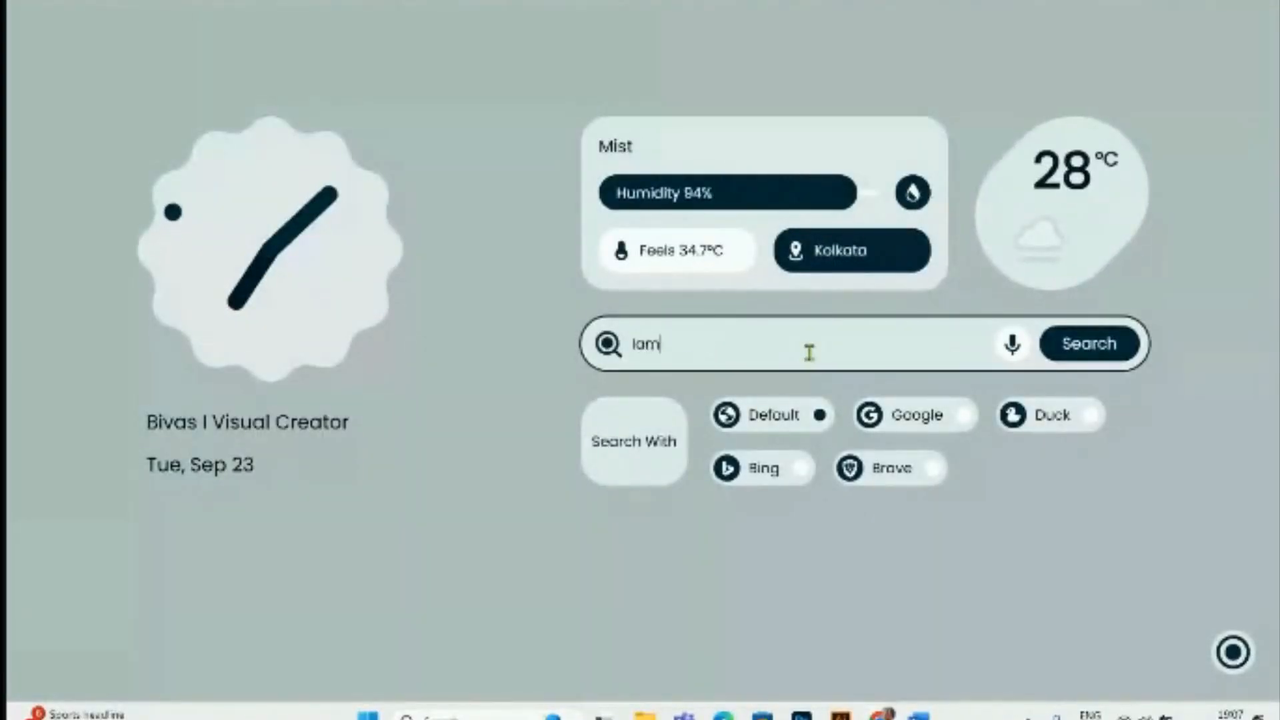
{"action": "type", "text": "borgi"}
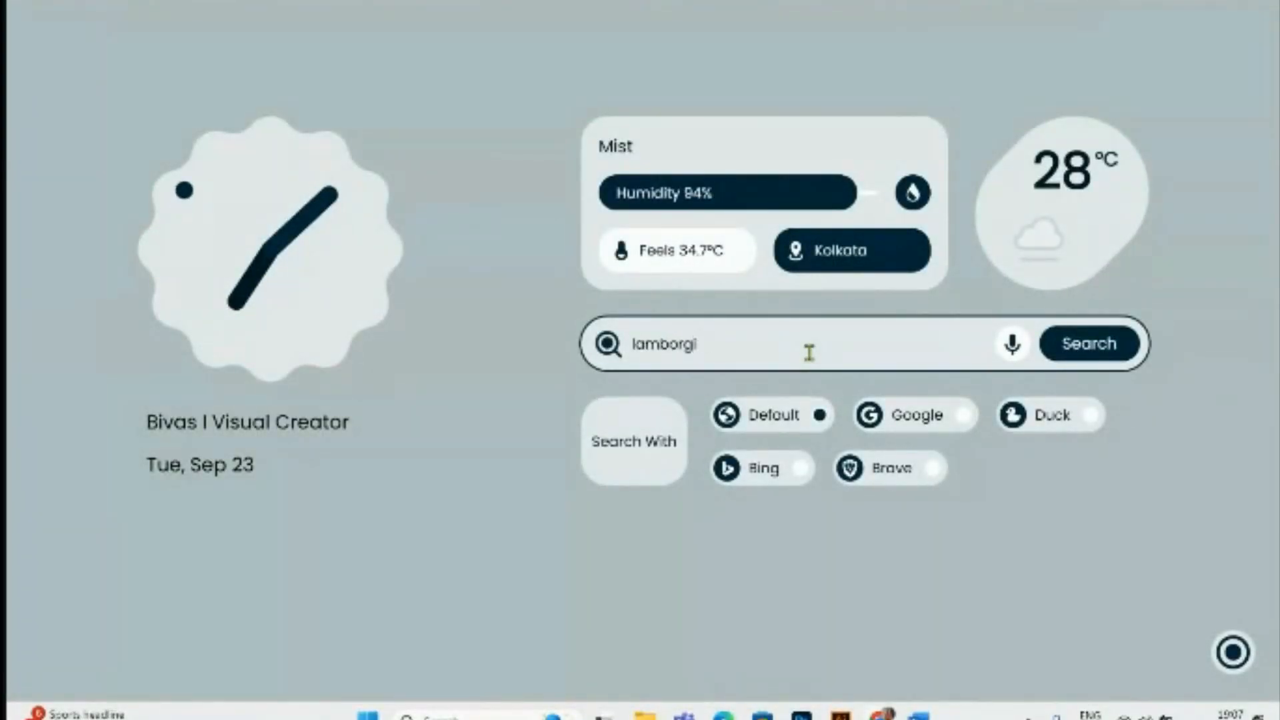
{"action": "type", "text": "m logo"}
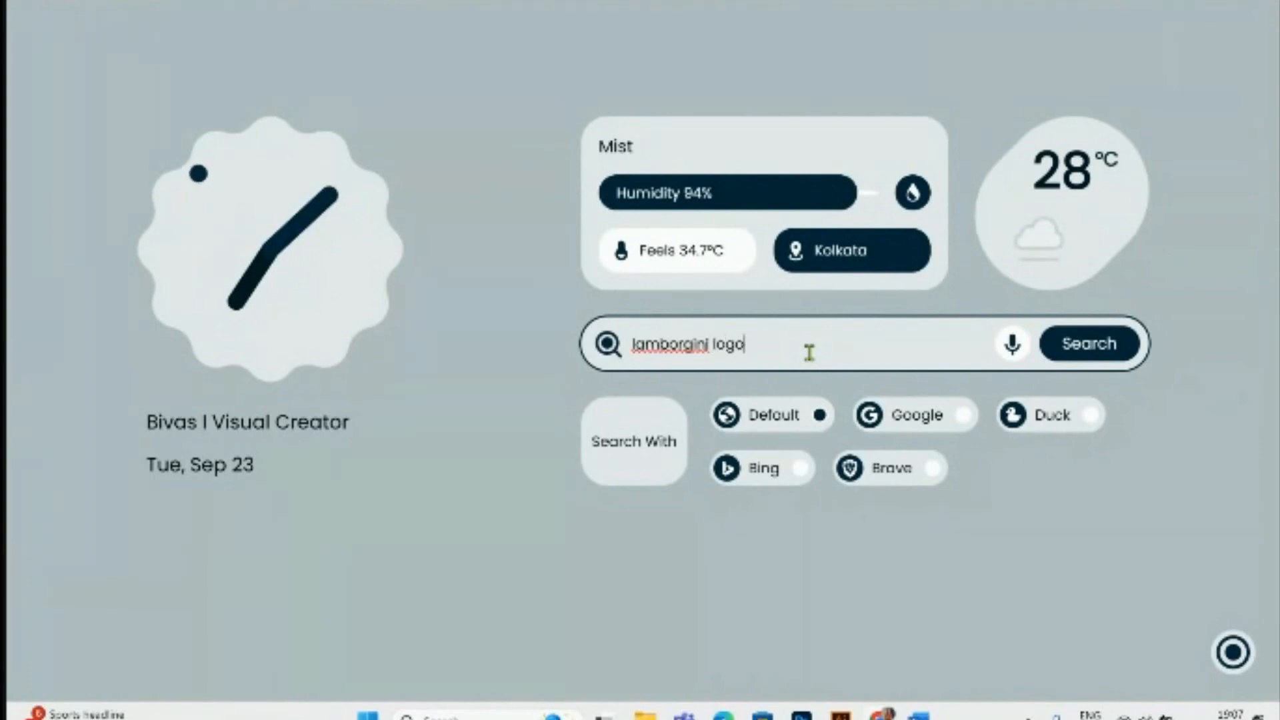
{"action": "key", "text": "Return"}
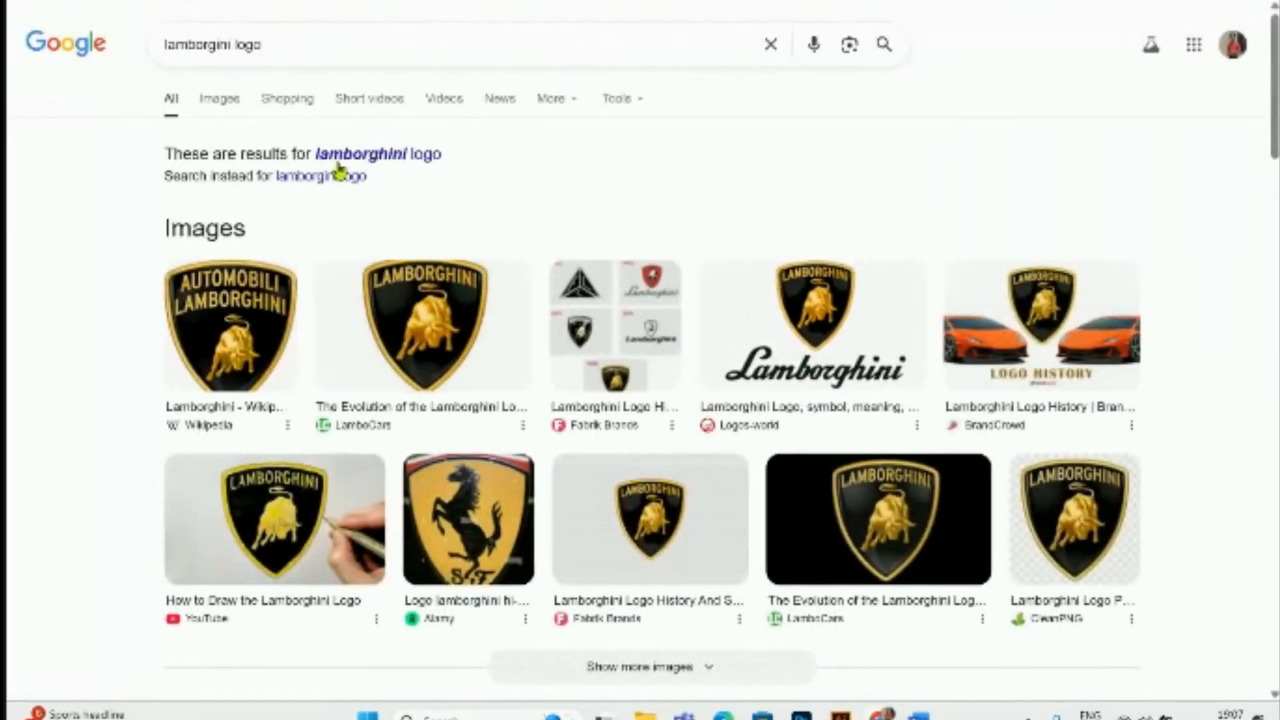
- Open the image results and copy the Automobili Lamborghini shield logo image from Wikipedia
{"action": "left_click", "coordinate": [221, 100]}
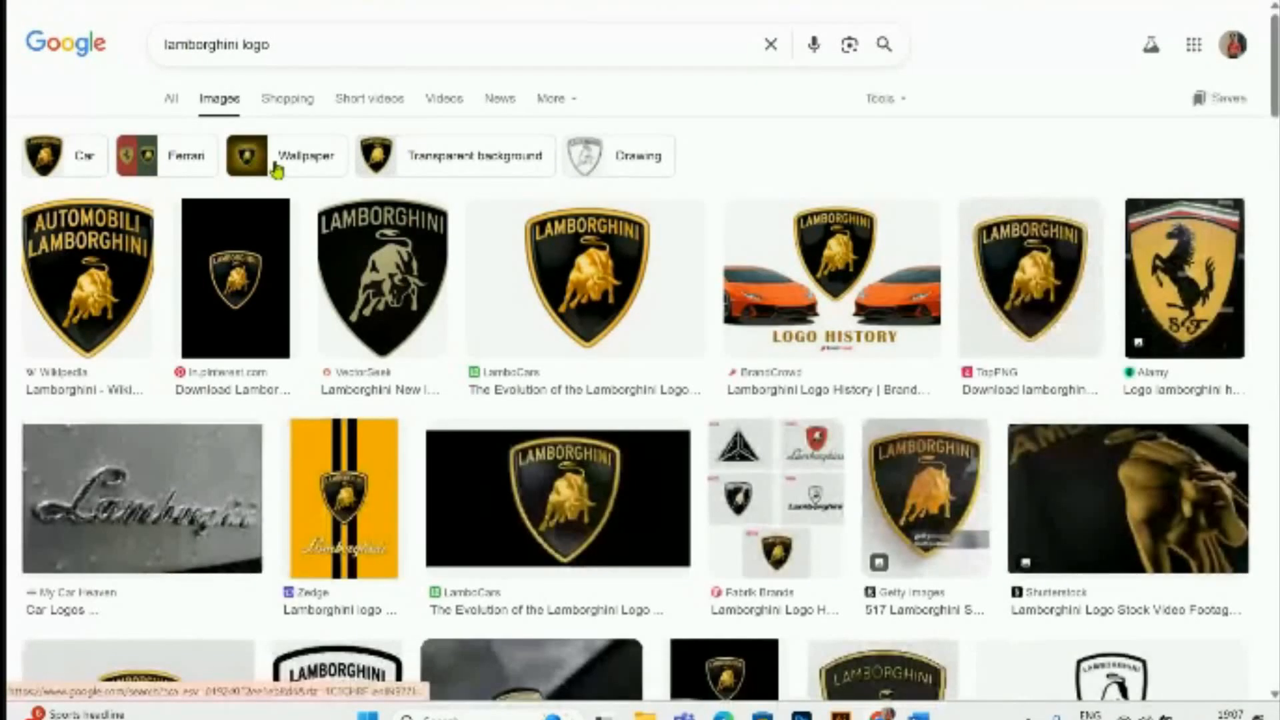
{"action": "left_click", "coordinate": [84, 294]}
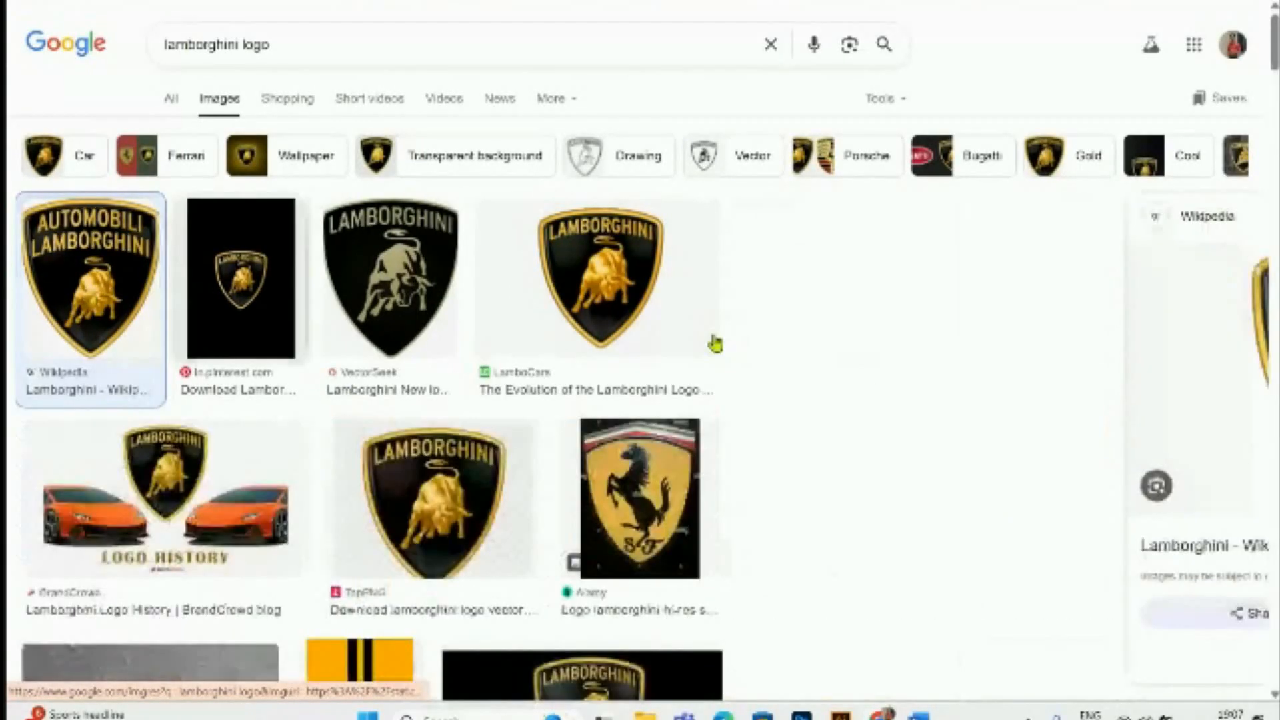
{"action": "right_click", "coordinate": [964, 383]}
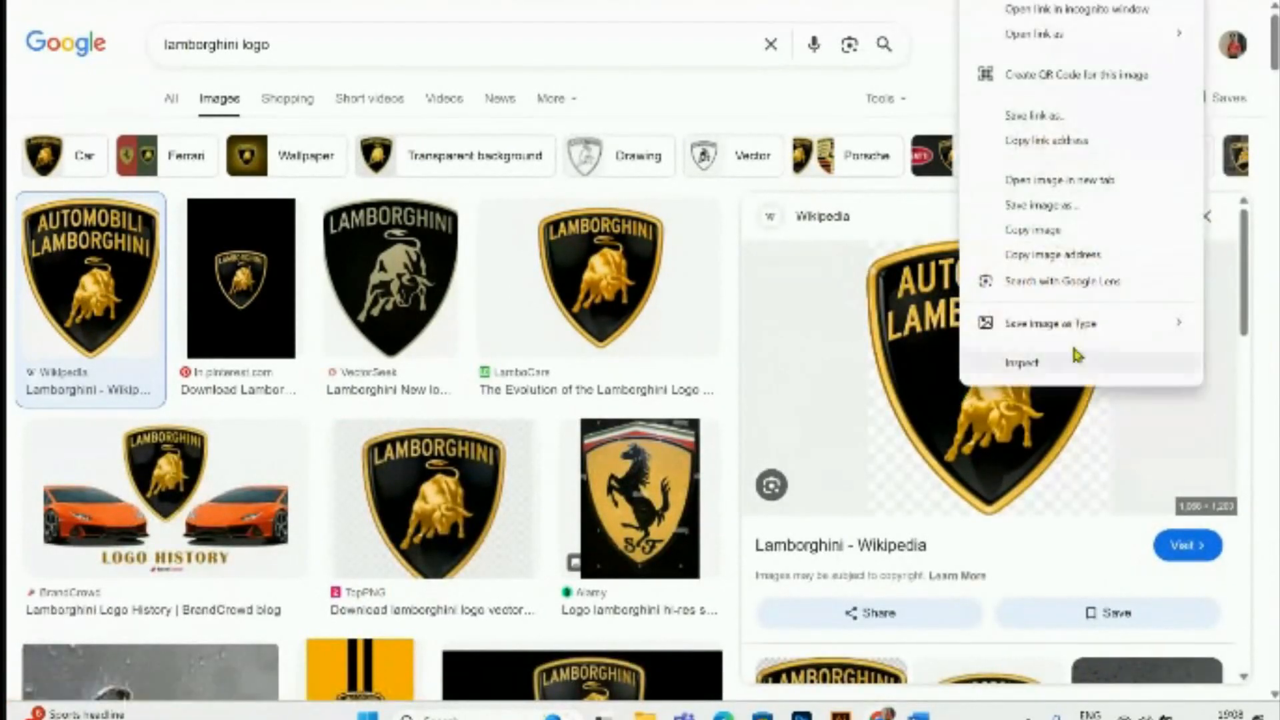
{"action": "left_click", "coordinate": [1034, 230]}
- Return to the Canva design, paste the Lamborghini logo and shrink it into the page's upper-left corner, beside the menu text
{"action": "key", "text": "ctrl+Tab"}
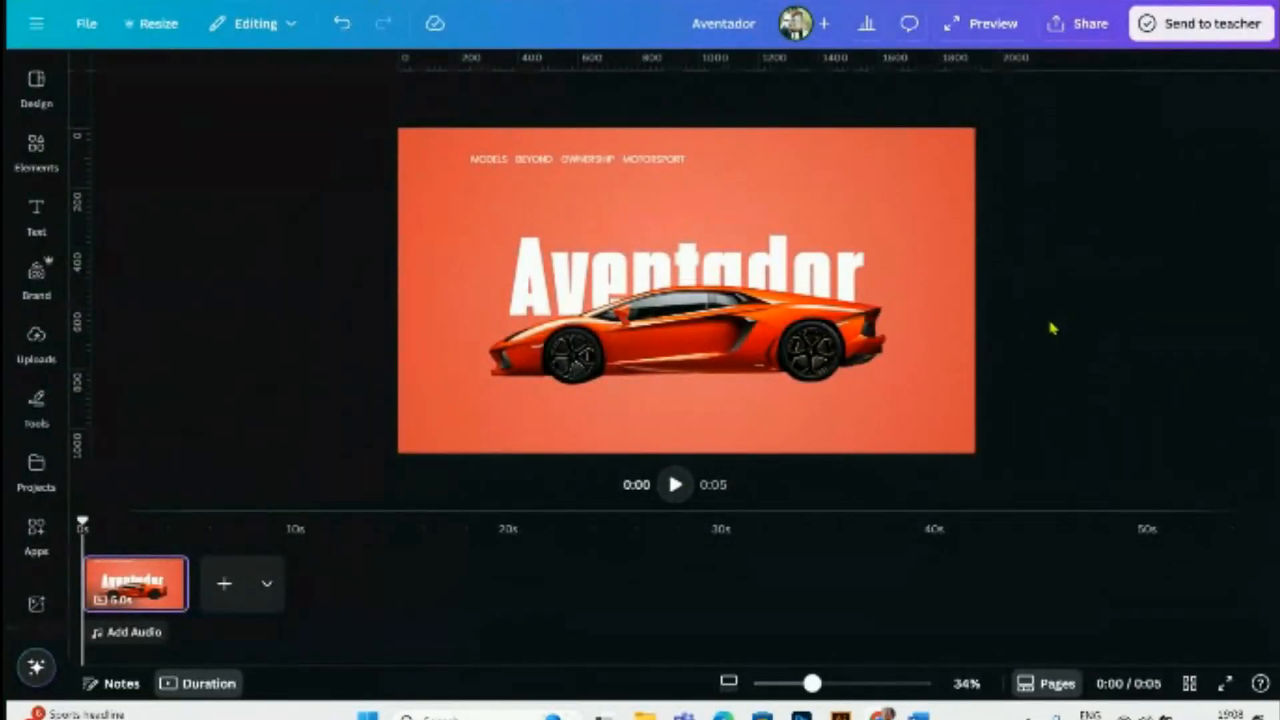
{"action": "key", "text": "ctrl+v"}
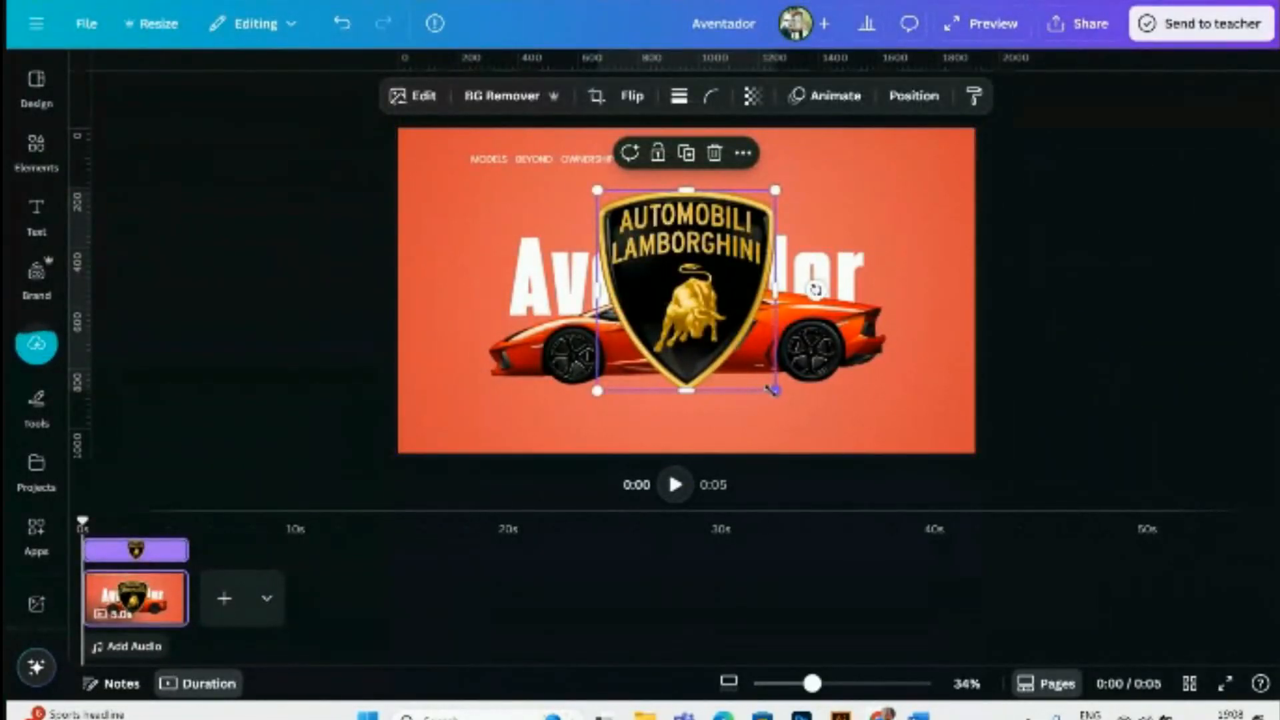
{"action": "left_click_drag", "start_coordinate": [773, 390], "coordinate": [448, 230]}
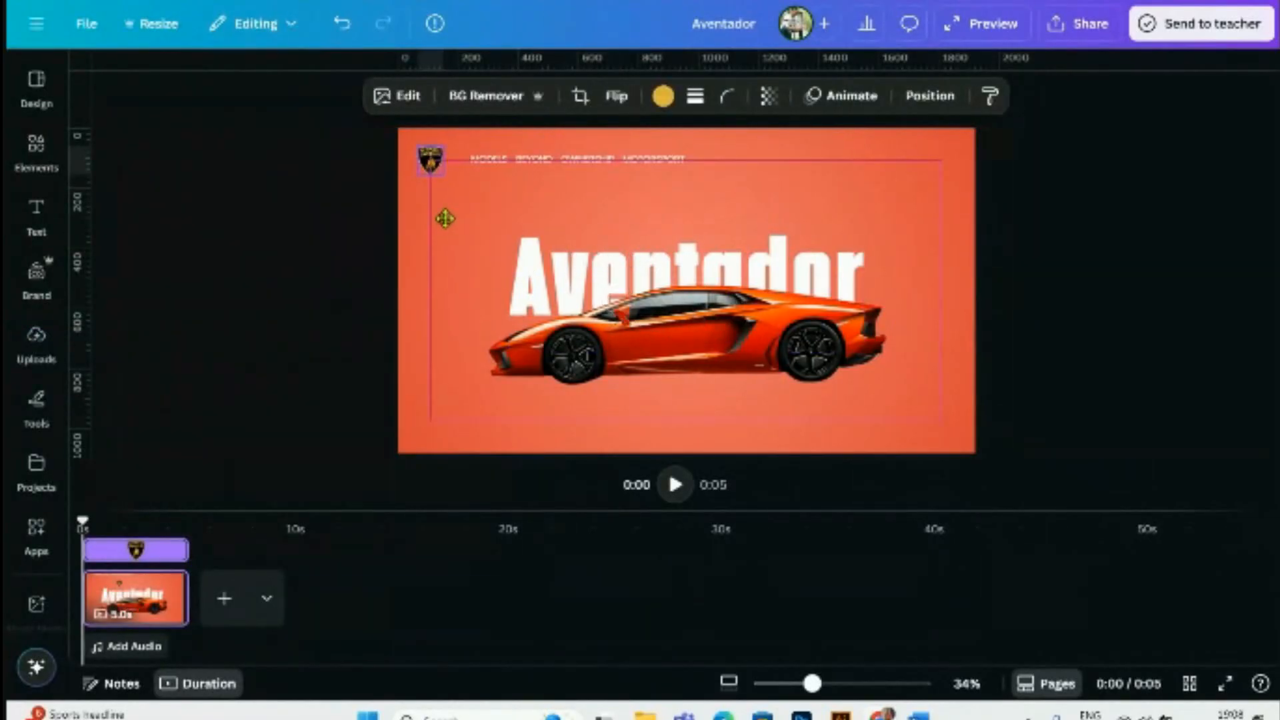
{"action": "left_click", "coordinate": [273, 262]}
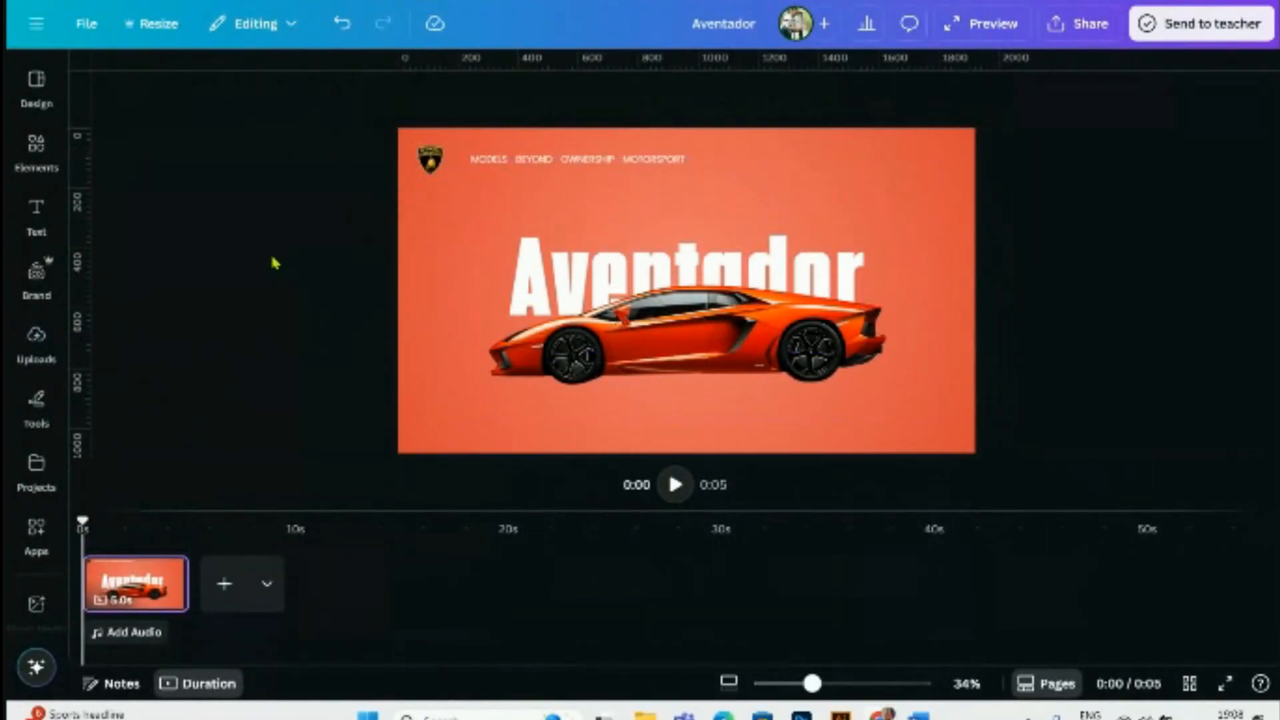
{"action": "left_click", "coordinate": [440, 169]}
{"action": "left_click_drag", "start_coordinate": [442, 176], "coordinate": [431, 161]}
{"action": "left_click", "coordinate": [332, 216]}
{"action": "left_click_drag", "start_coordinate": [841, 150], "coordinate": [849, 189]}
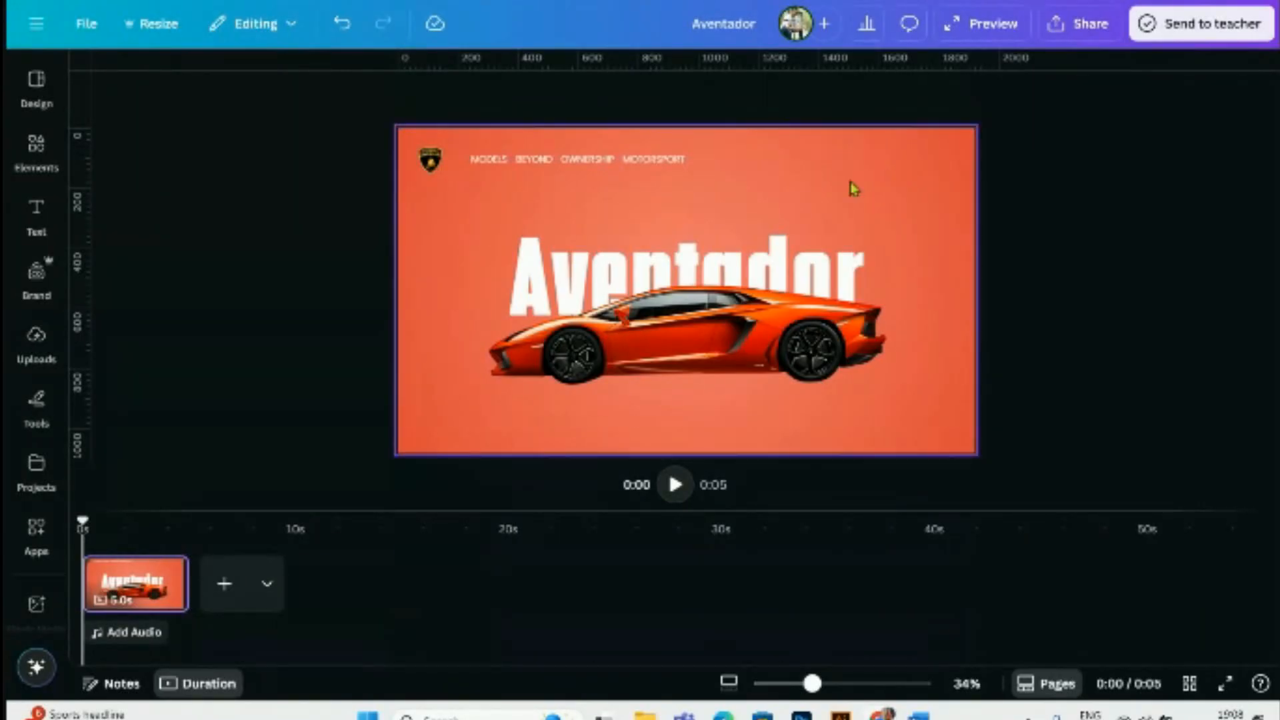
- Search the elements library for "profile icon" and browse all the graphics results
{"action": "left_click", "coordinate": [36, 152]}
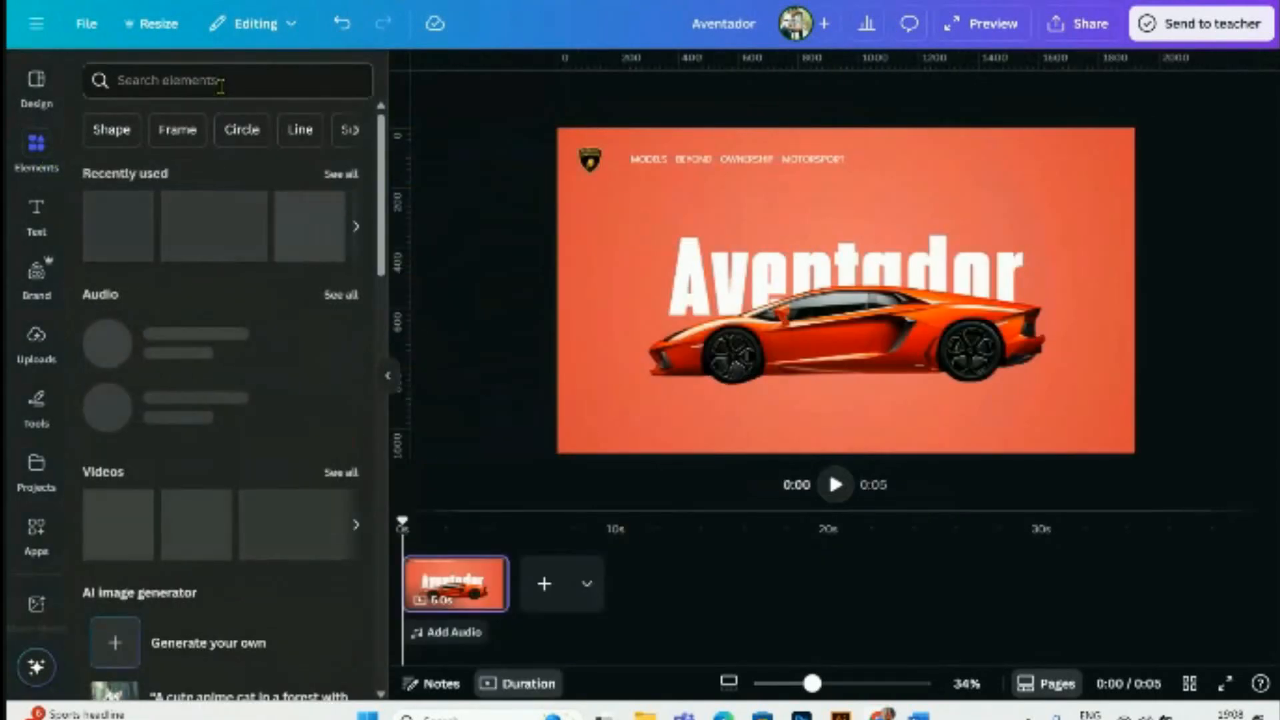
{"action": "left_click", "coordinate": [221, 88]}
{"action": "type", "text": "profile icon"}
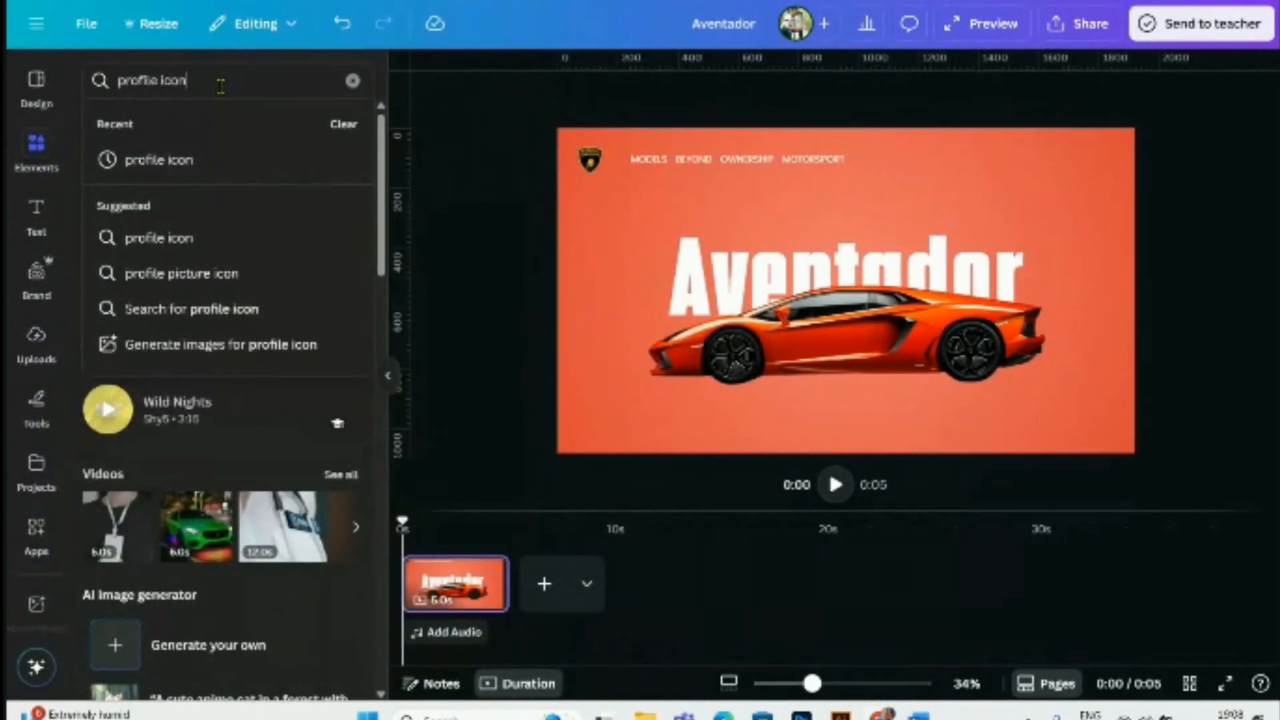
{"action": "key", "text": "Return"}
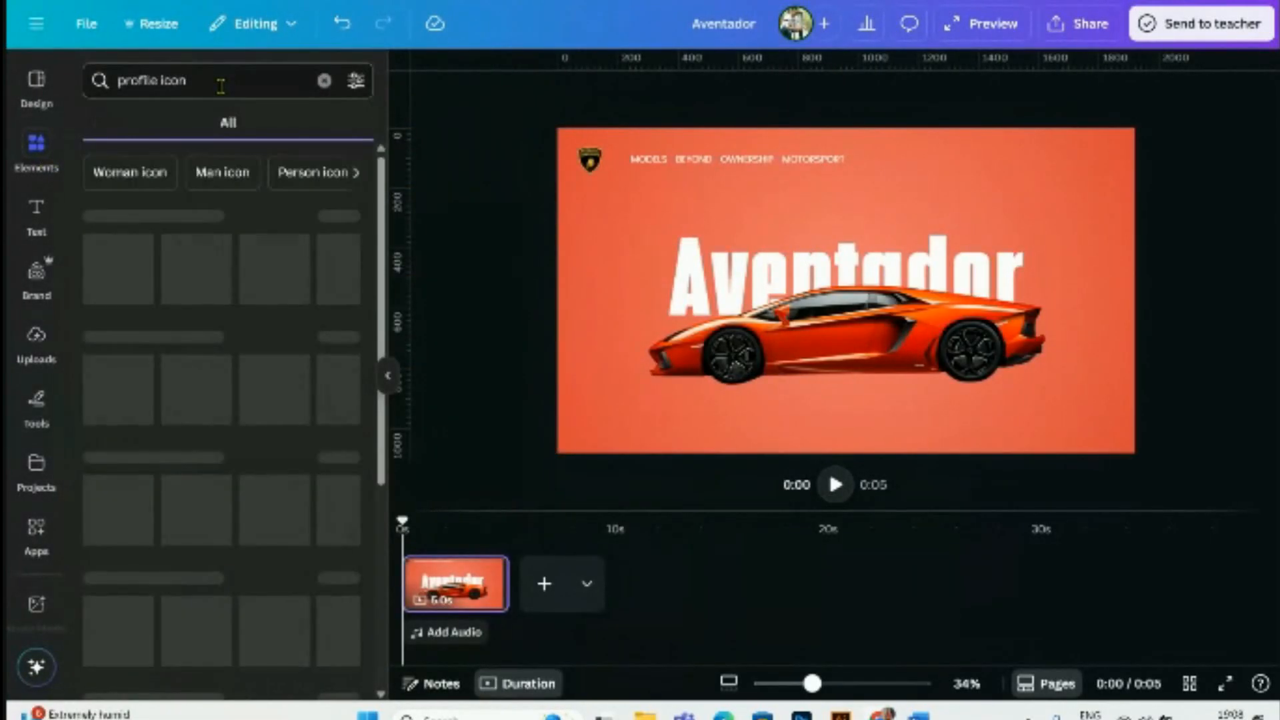
{"action": "left_click", "coordinate": [343, 218]}
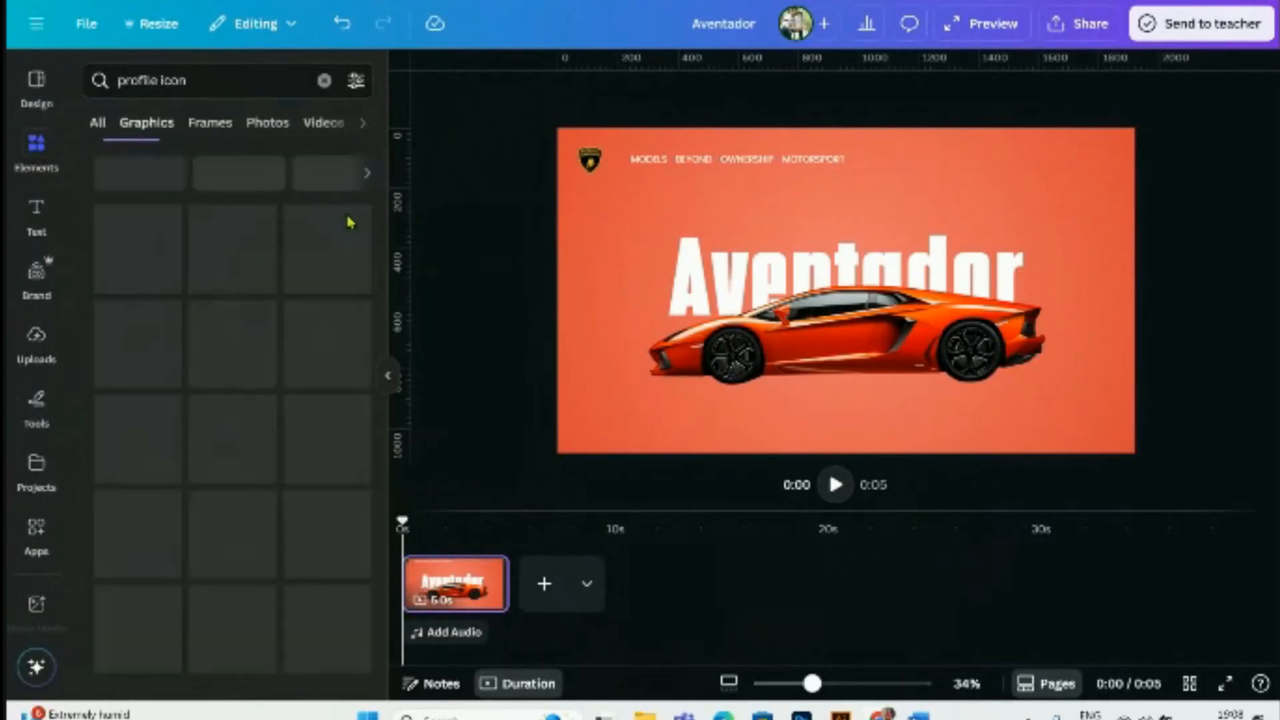
{"action": "scroll", "coordinate": [250, 416], "scroll_direction": "down", "scroll_amount": 5}
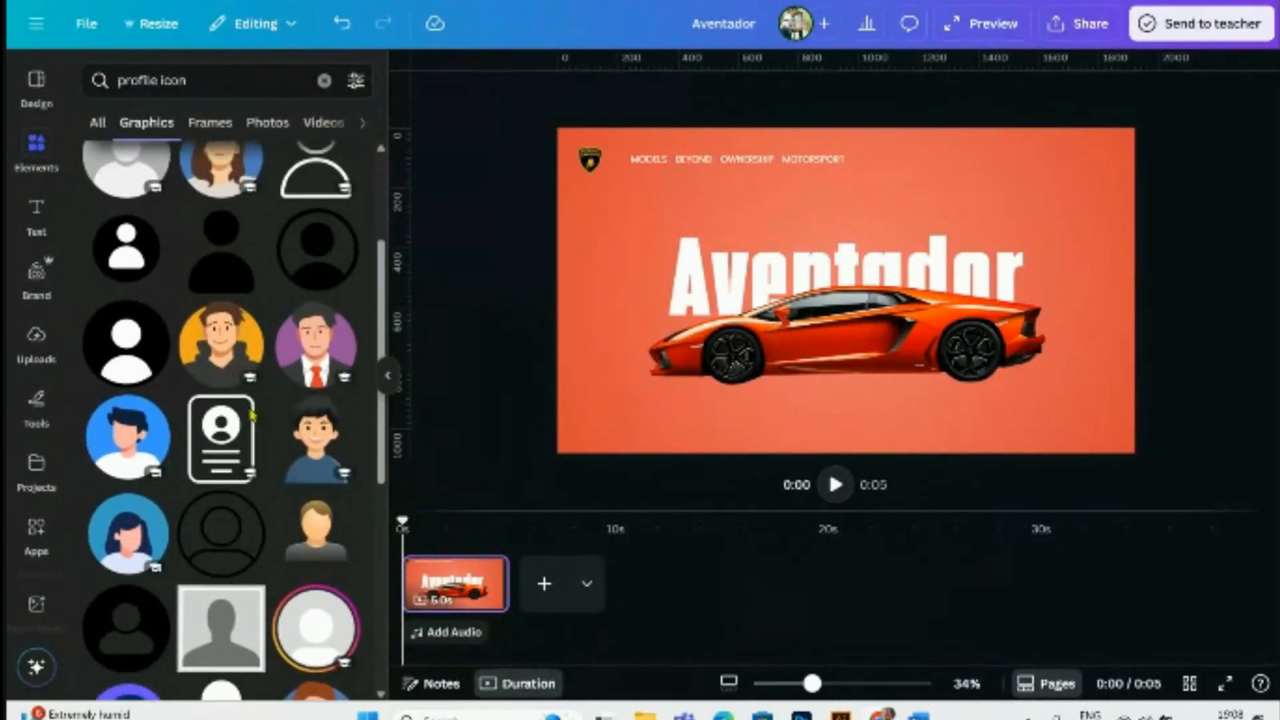
- Add the black circular profile icon, shrink it, place it near the page's upper-right corner level with the menu text, and colour it white
{"action": "left_click", "coordinate": [130, 472]}
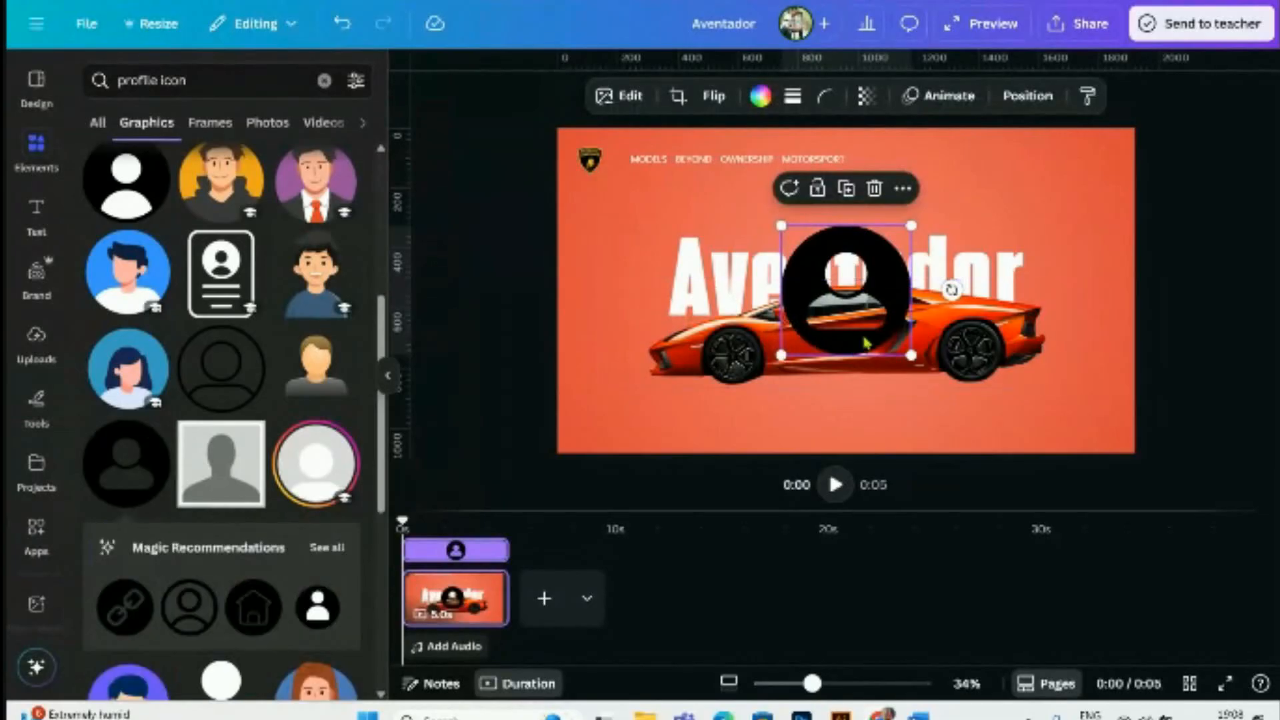
{"action": "left_click_drag", "start_coordinate": [810, 274], "coordinate": [1030, 208]}
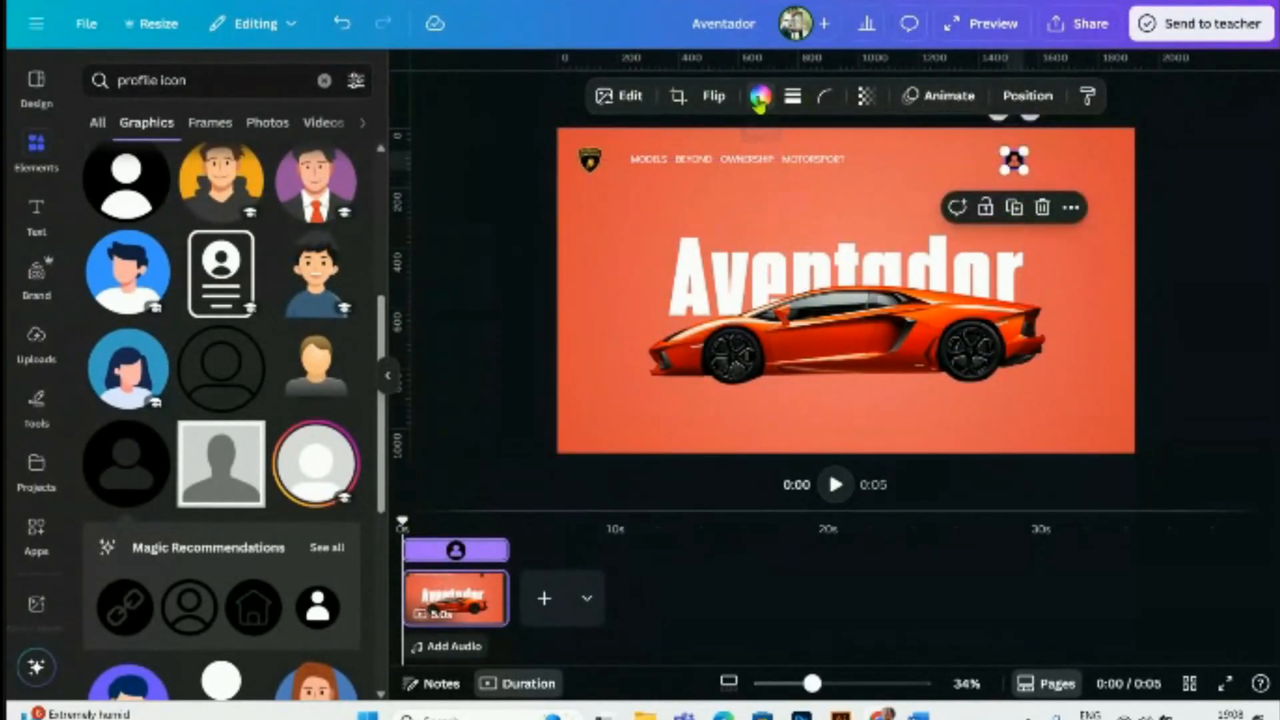
{"action": "left_click", "coordinate": [760, 100]}
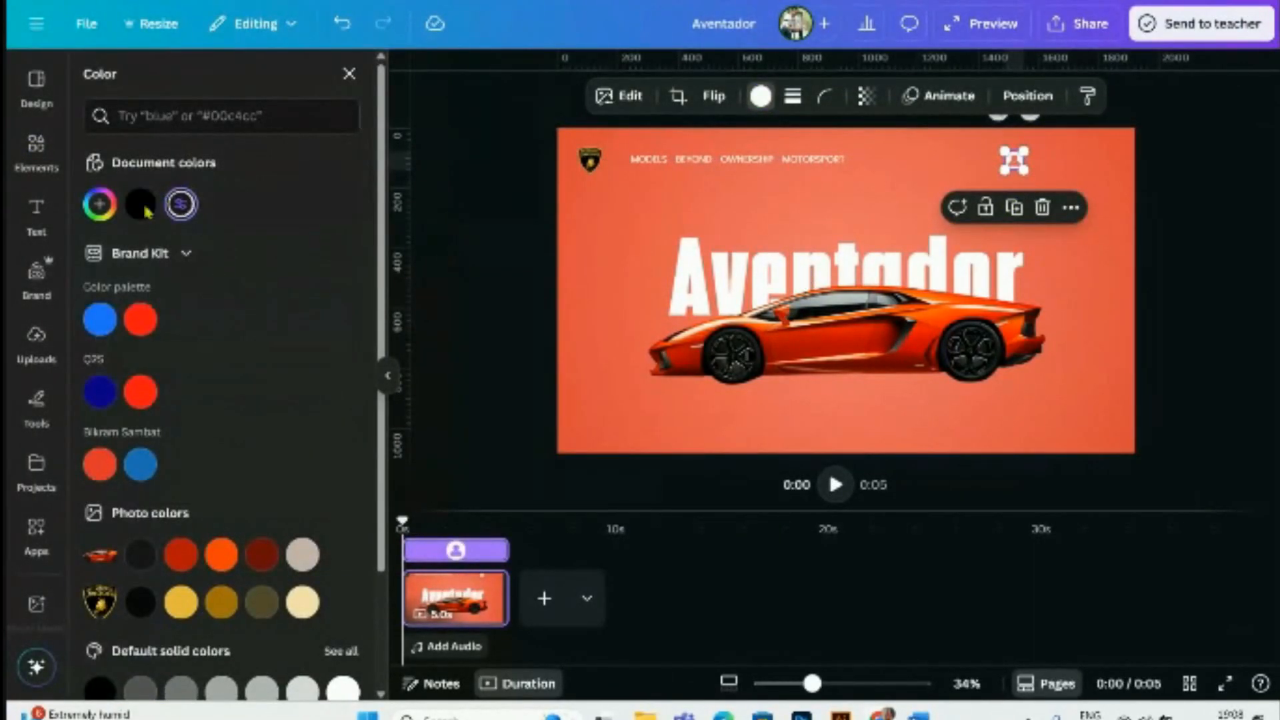
- Search the elements library for "search icon" and add the circular magnifying-glass graphic to the page
{"action": "left_click", "coordinate": [38, 148]}
{"action": "left_click", "coordinate": [171, 82]}
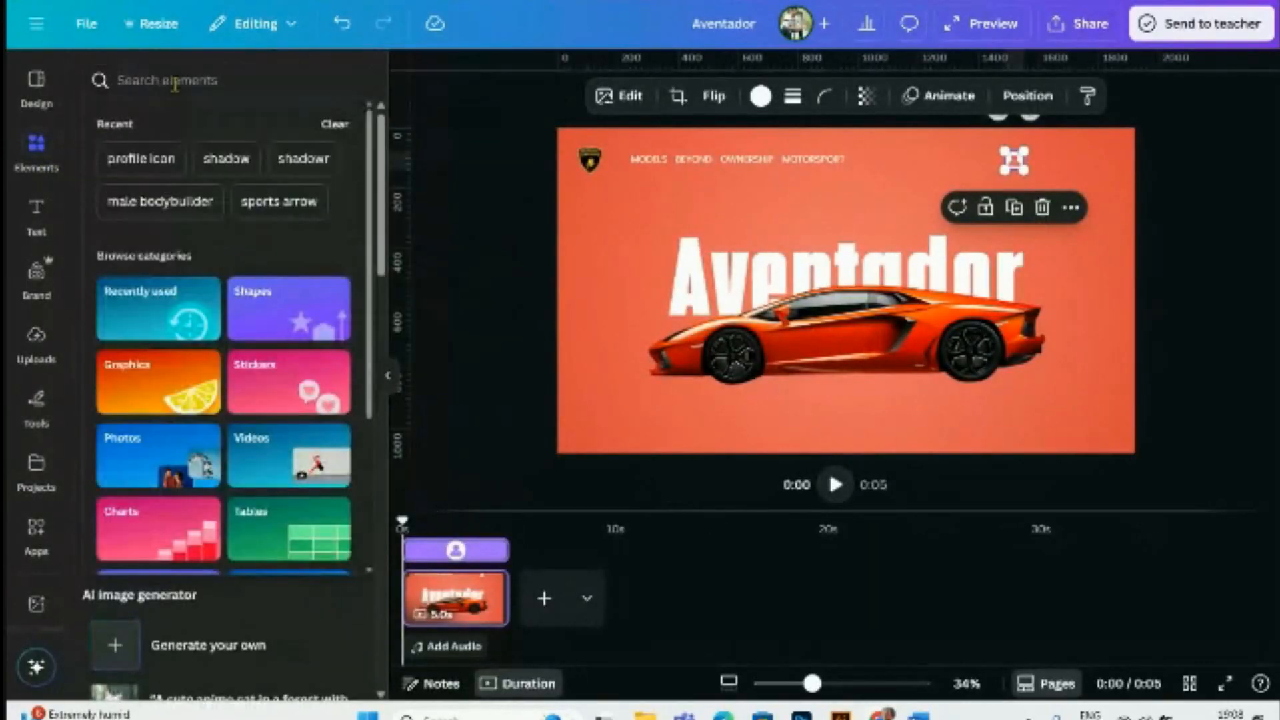
{"action": "type", "text": "search"}
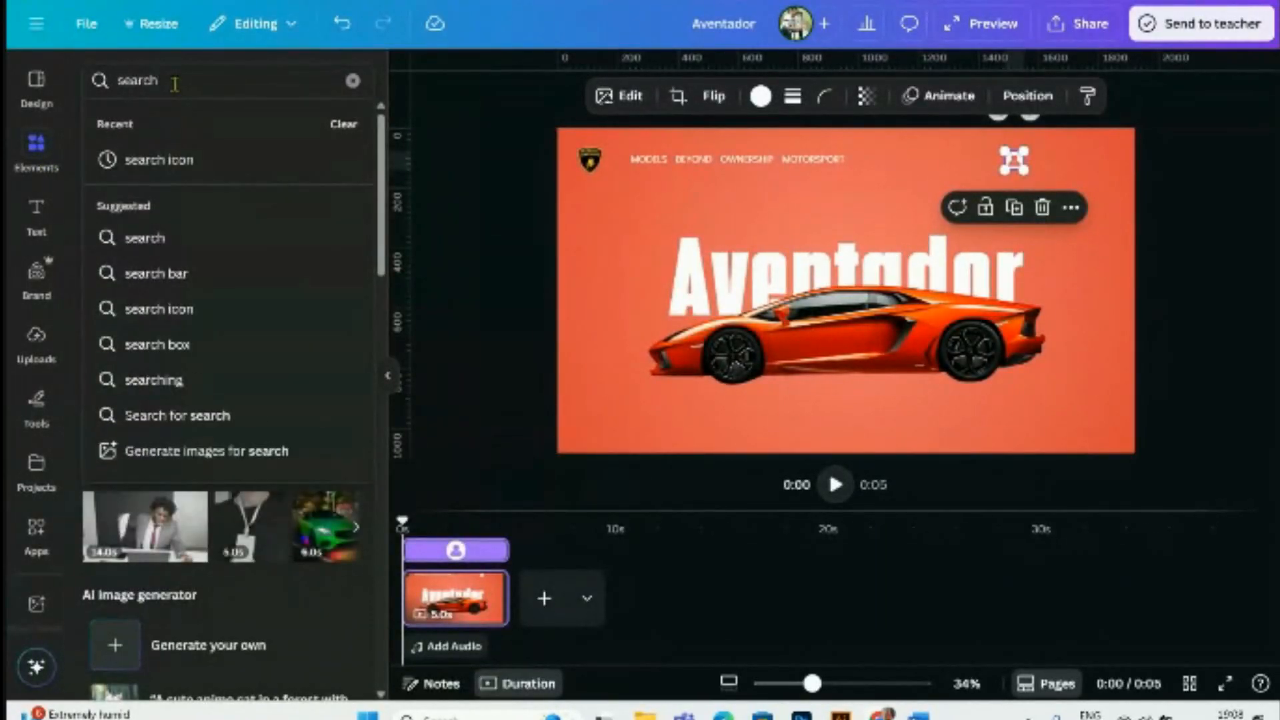
{"action": "type", "text": " icon"}
{"action": "key", "text": "Return"}
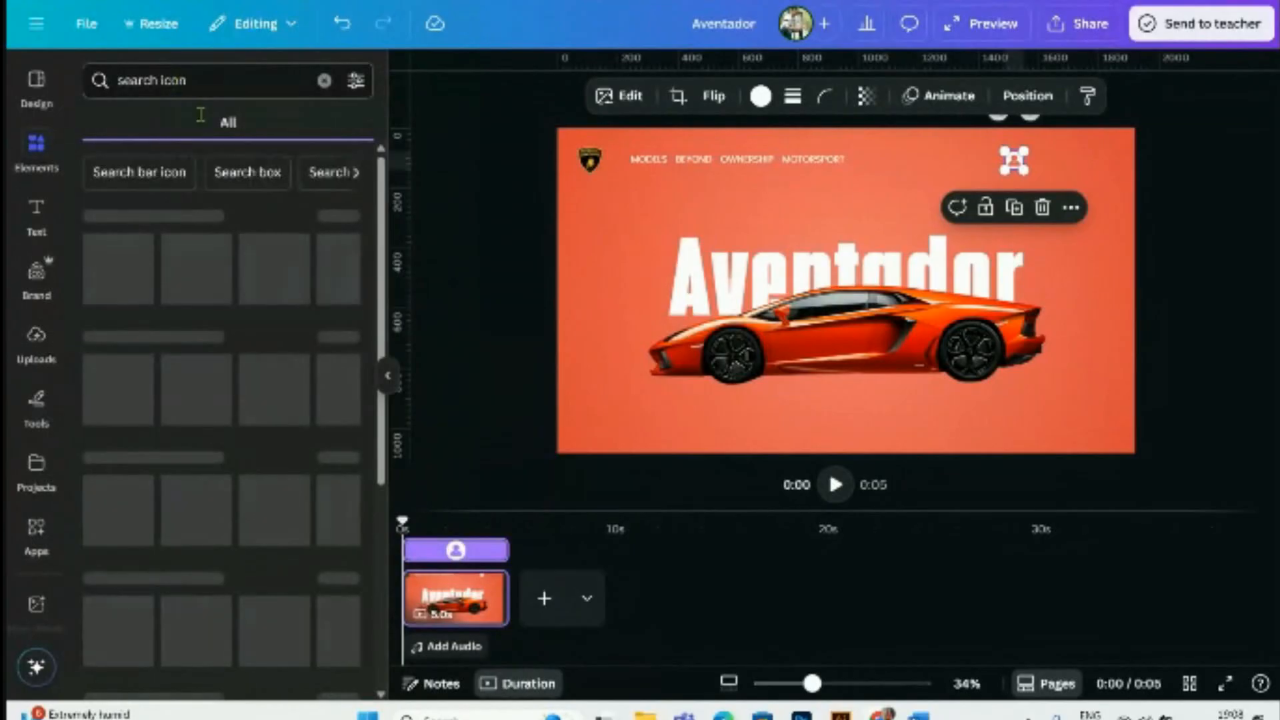
{"action": "left_click", "coordinate": [195, 268]}
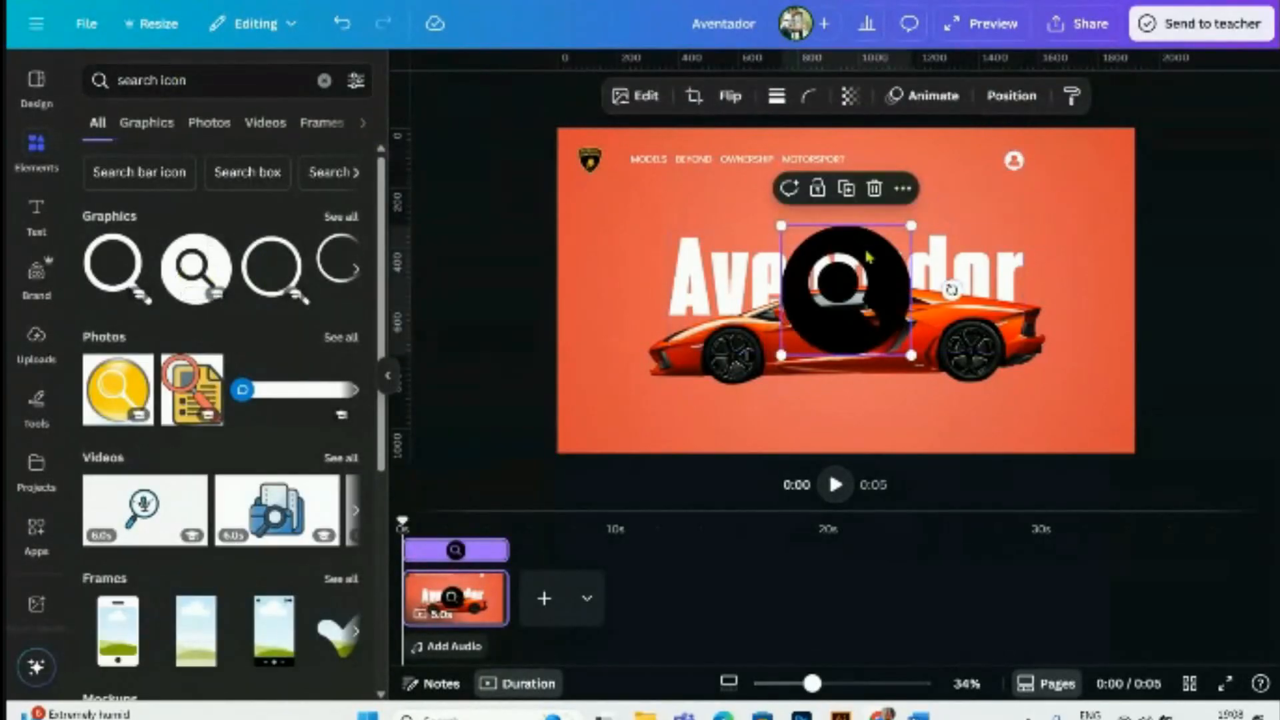
- Shrink the magnifying-glass icon to about the profile icon's size and place it just right of that icon, level with the menu text
{"action": "left_click_drag", "start_coordinate": [785, 359], "coordinate": [878, 259]}
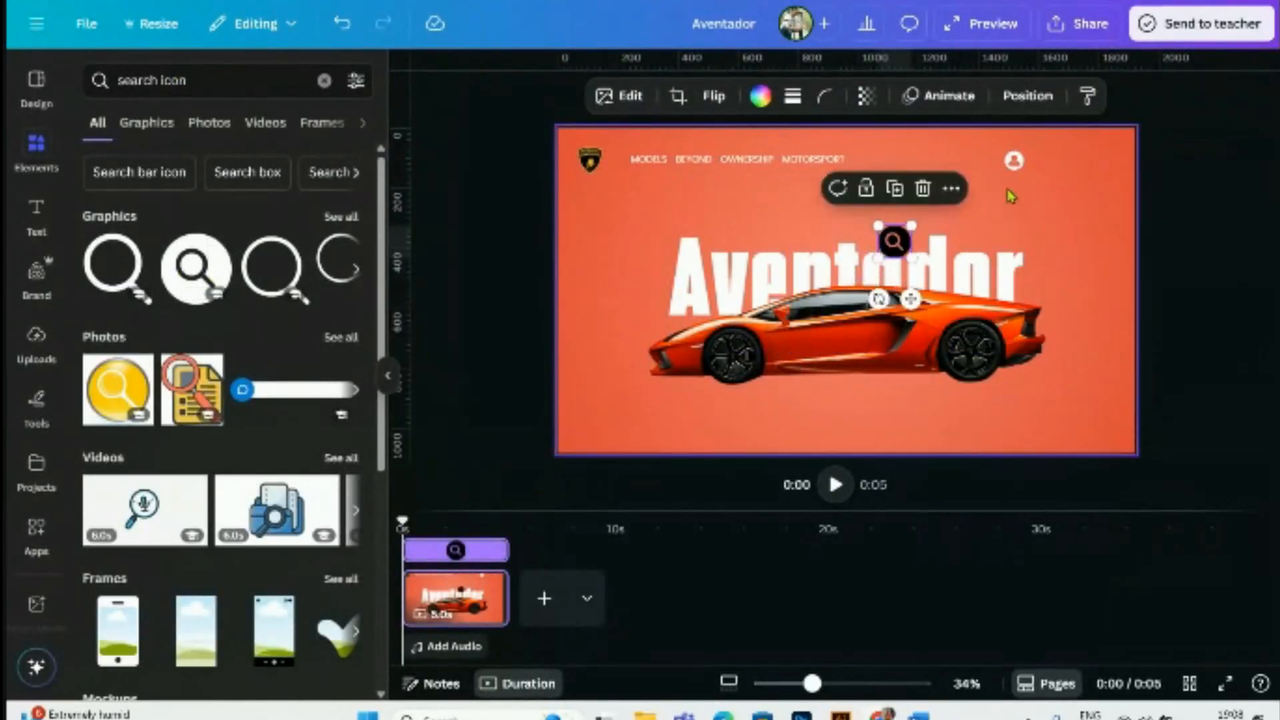
{"action": "scroll", "coordinate": [1034, 209], "scroll_direction": "up", "scroll_amount": 5}
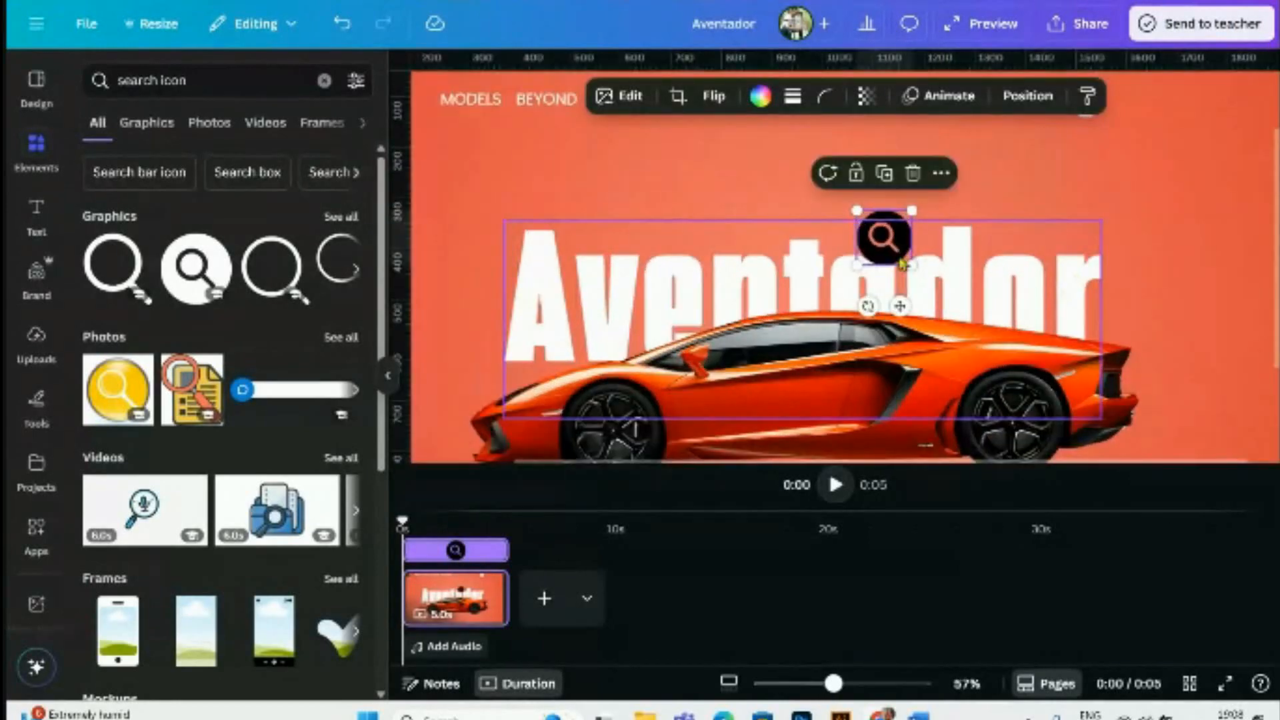
{"action": "left_click_drag", "start_coordinate": [1236, 252], "coordinate": [1154, 129]}
{"action": "scroll", "coordinate": [1155, 129], "scroll_direction": "up", "scroll_amount": 3}
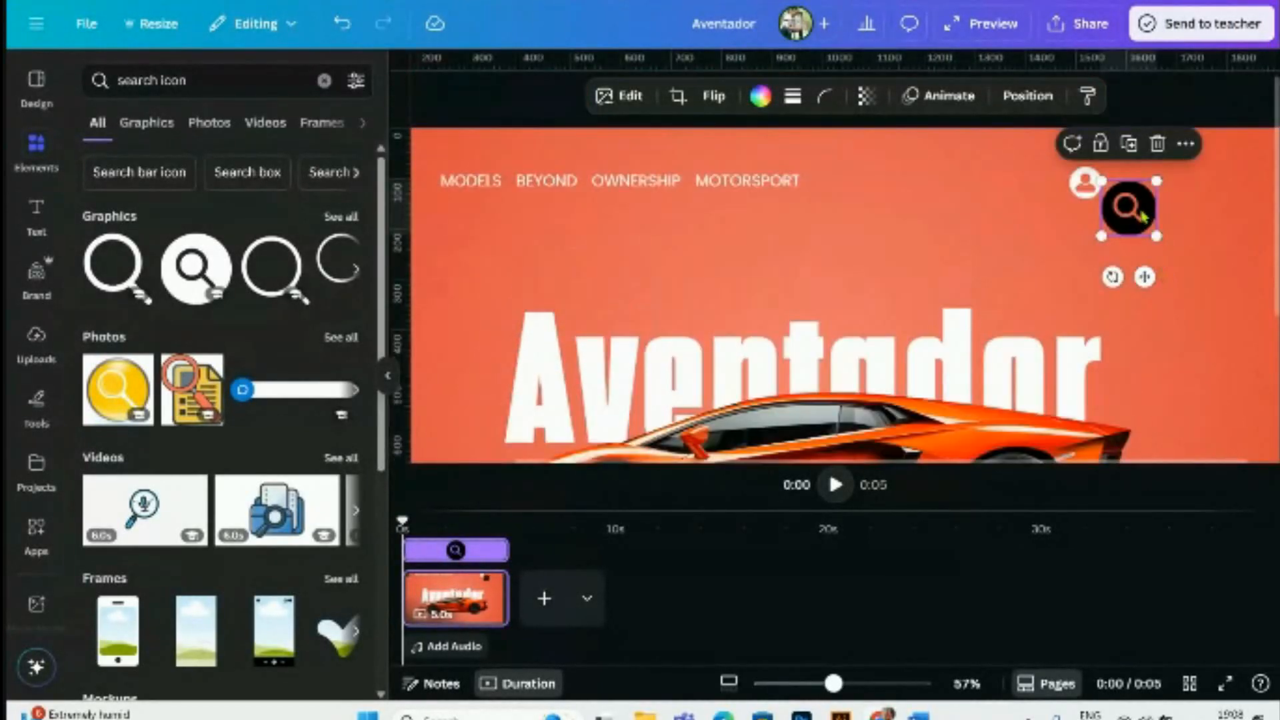
{"action": "mouse_move", "coordinate": [1139, 206]}
{"action": "left_mouse_down"}
{"action": "mouse_move", "coordinate": [1156, 195]}
{"action": "mouse_move", "coordinate": [1157, 210]}
{"action": "mouse_move", "coordinate": [1152, 198]}
{"action": "left_mouse_up"}
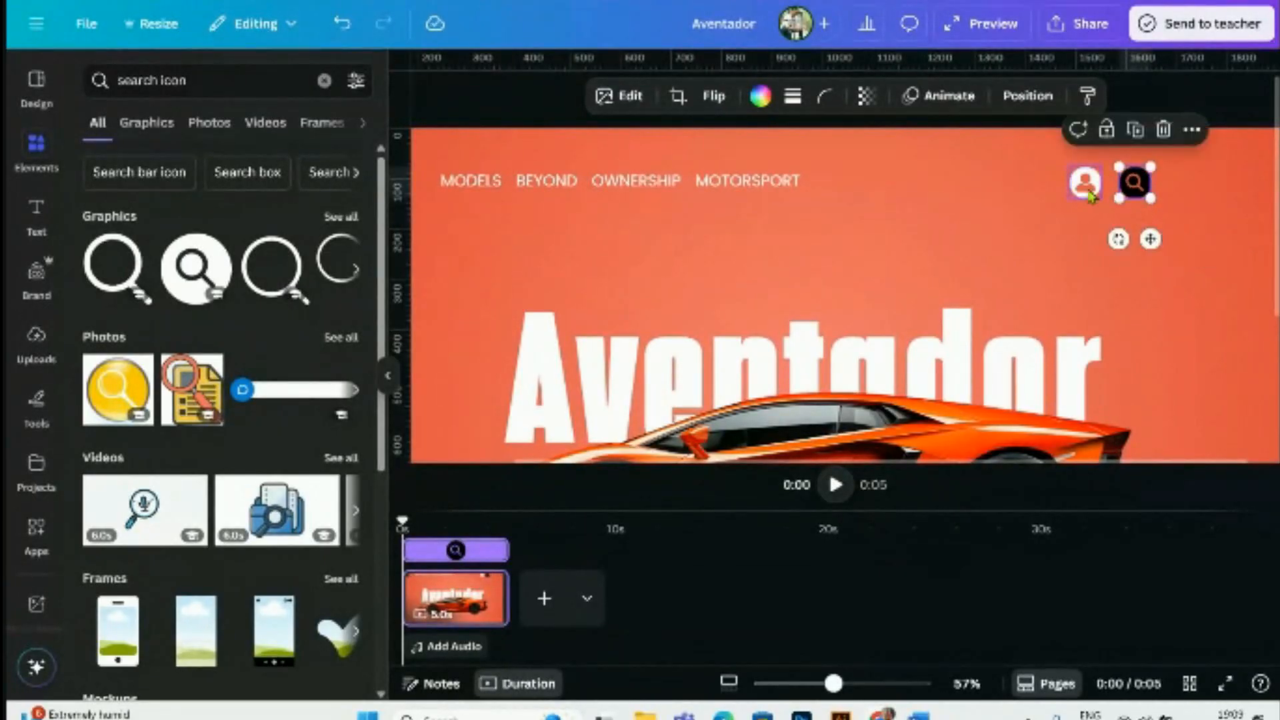
{"action": "left_click", "coordinate": [1190, 259]}
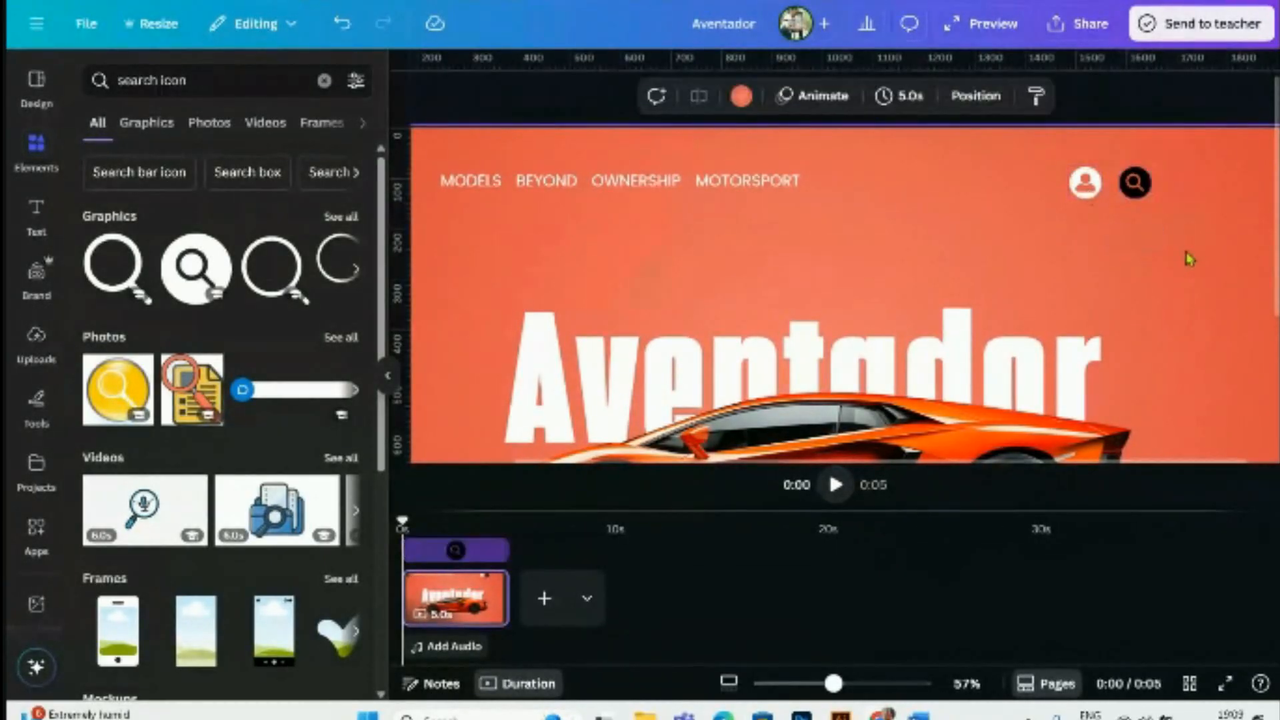
- Nudge the magnifying-glass icon slightly left to narrow its gap to the profile icon
{"action": "left_click", "coordinate": [1134, 187]}
{"action": "left_click_drag", "start_coordinate": [1129, 192], "coordinate": [1128, 192]}
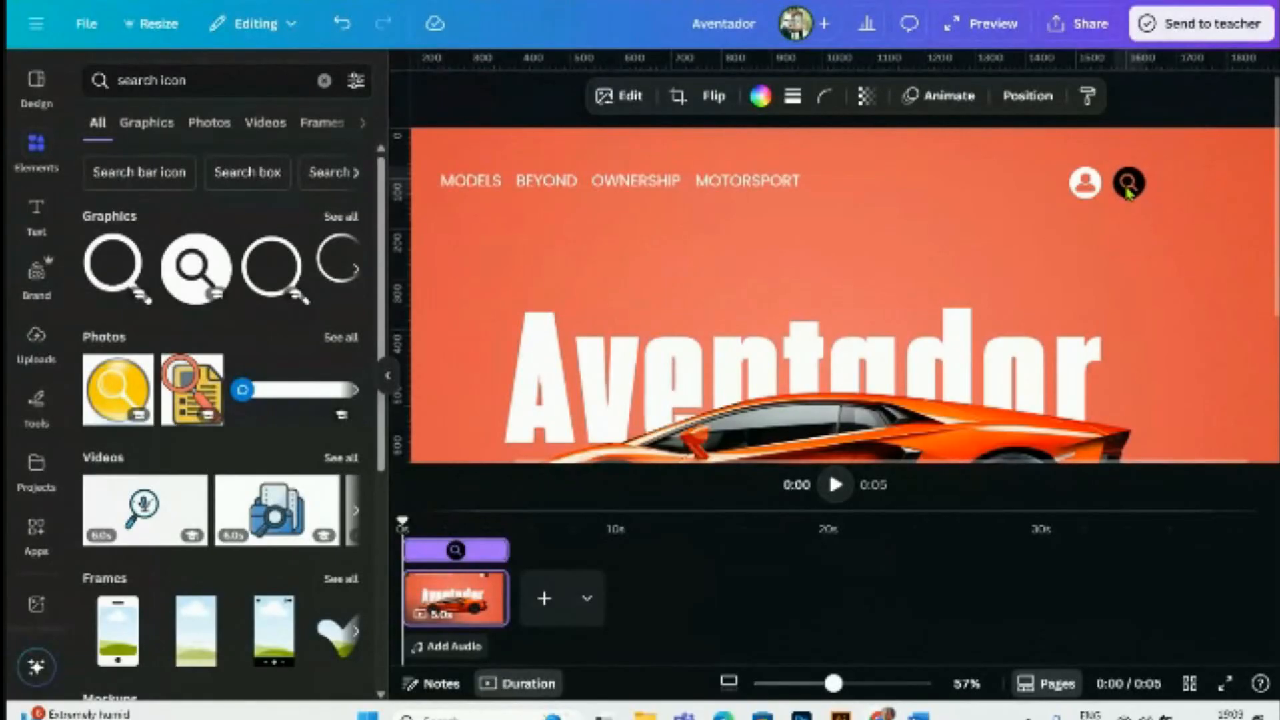
{"action": "key", "text": "Left"}
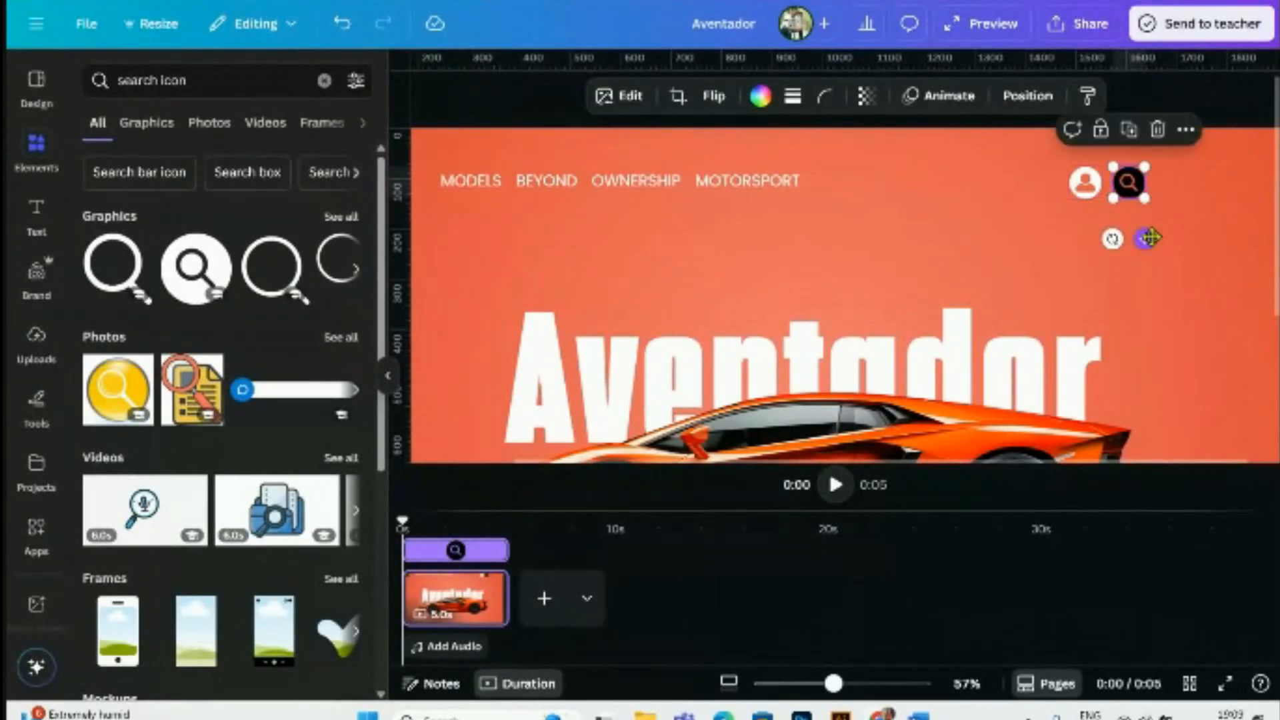
{"action": "key", "text": "Left"}
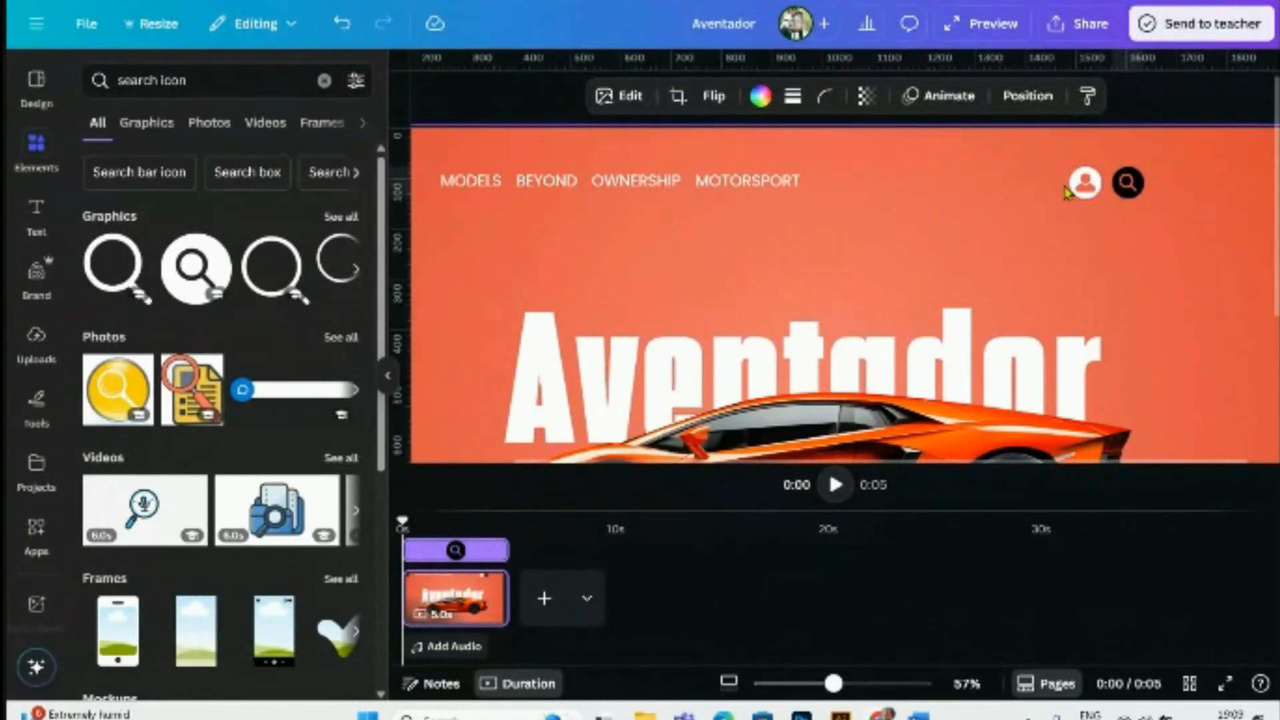
{"action": "left_click", "coordinate": [1177, 258]}
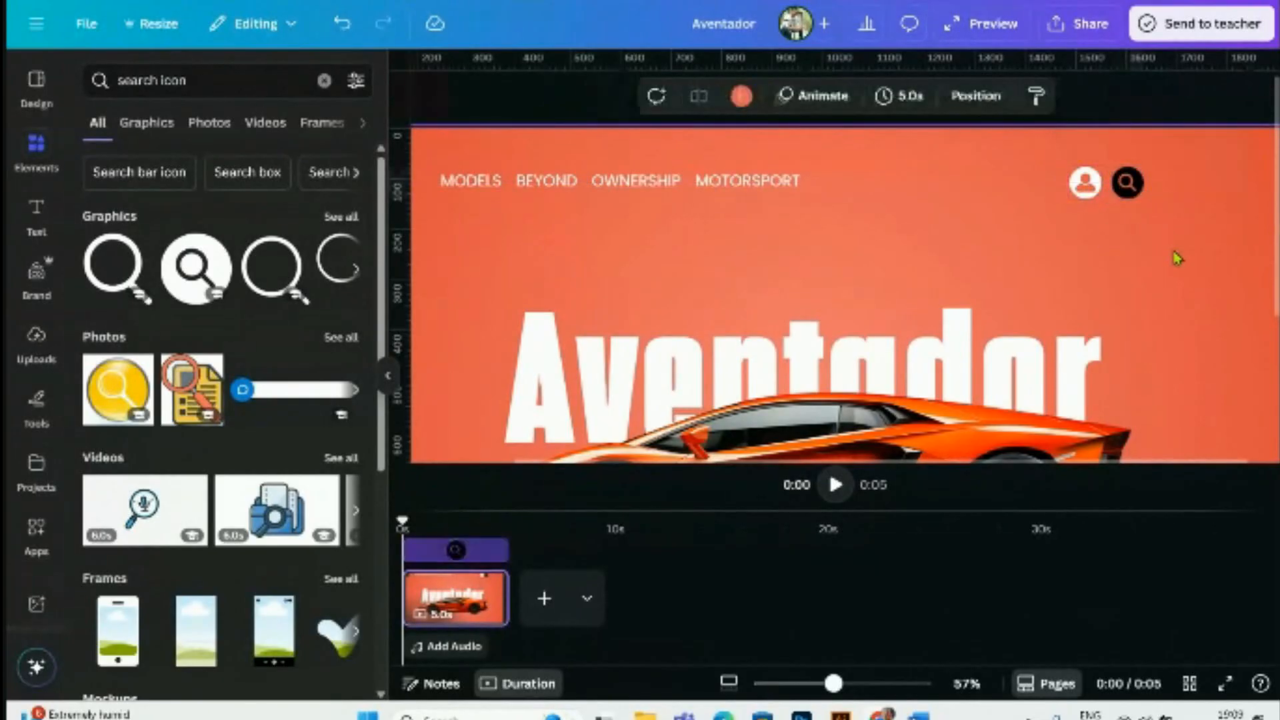
- Colour the magnifying-glass icon white to match the profile icon
{"action": "left_click", "coordinate": [1127, 184]}
{"action": "left_click", "coordinate": [760, 96]}
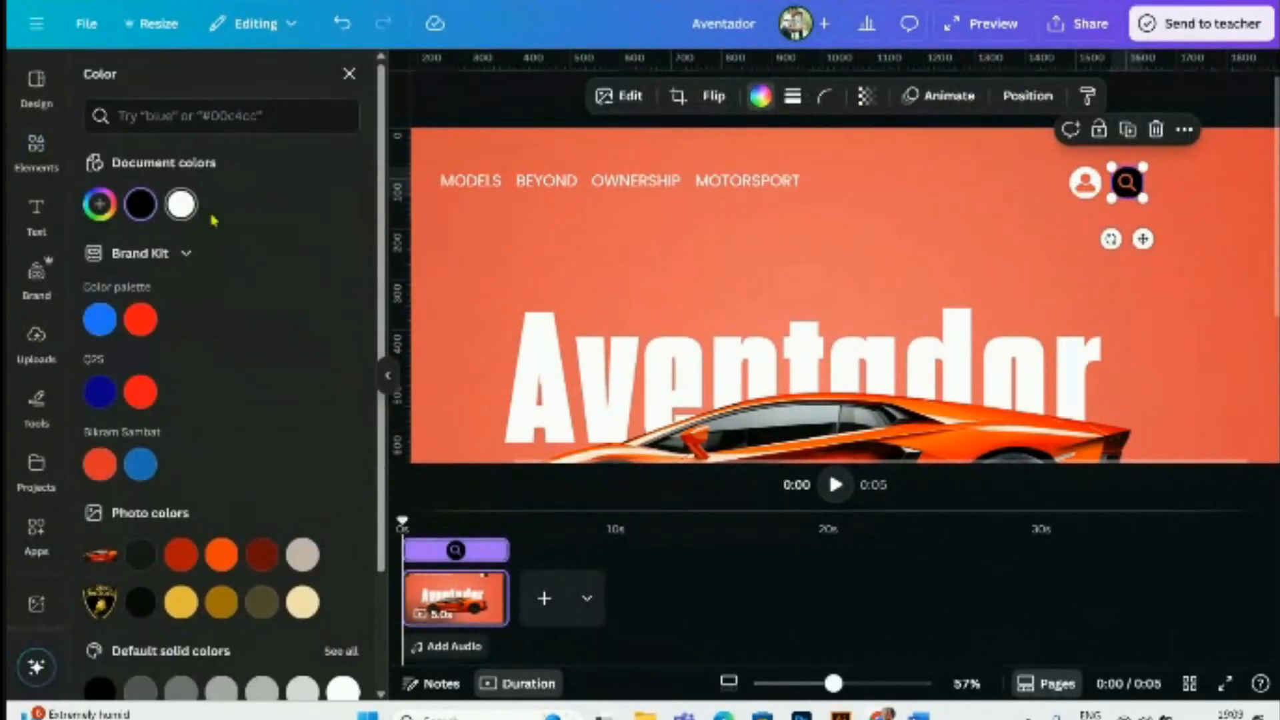
{"action": "left_click", "coordinate": [173, 207]}
{"action": "left_click", "coordinate": [1180, 289]}
{"action": "scroll", "coordinate": [1183, 272], "scroll_direction": "down", "scroll_amount": 3}
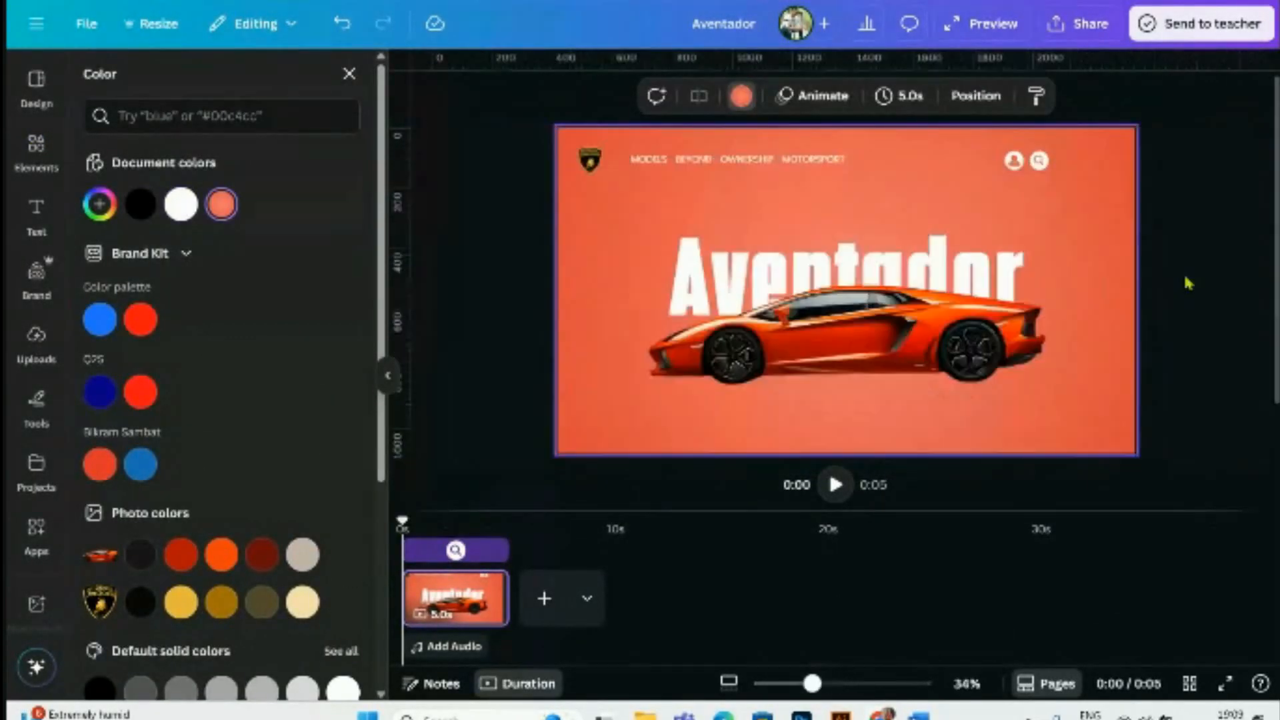
- Scale the profile and magnifying-glass icons down slightly together, then group them
{"action": "left_click_drag", "start_coordinate": [1097, 197], "coordinate": [1045, 153]}
{"action": "scroll", "coordinate": [1153, 166], "scroll_direction": "up", "scroll_amount": 3}
{"action": "left_click_drag", "start_coordinate": [1149, 146], "coordinate": [1112, 163]}
{"action": "left_click", "coordinate": [1174, 248]}
{"action": "scroll", "coordinate": [1128, 226], "scroll_direction": "down", "scroll_amount": 3}
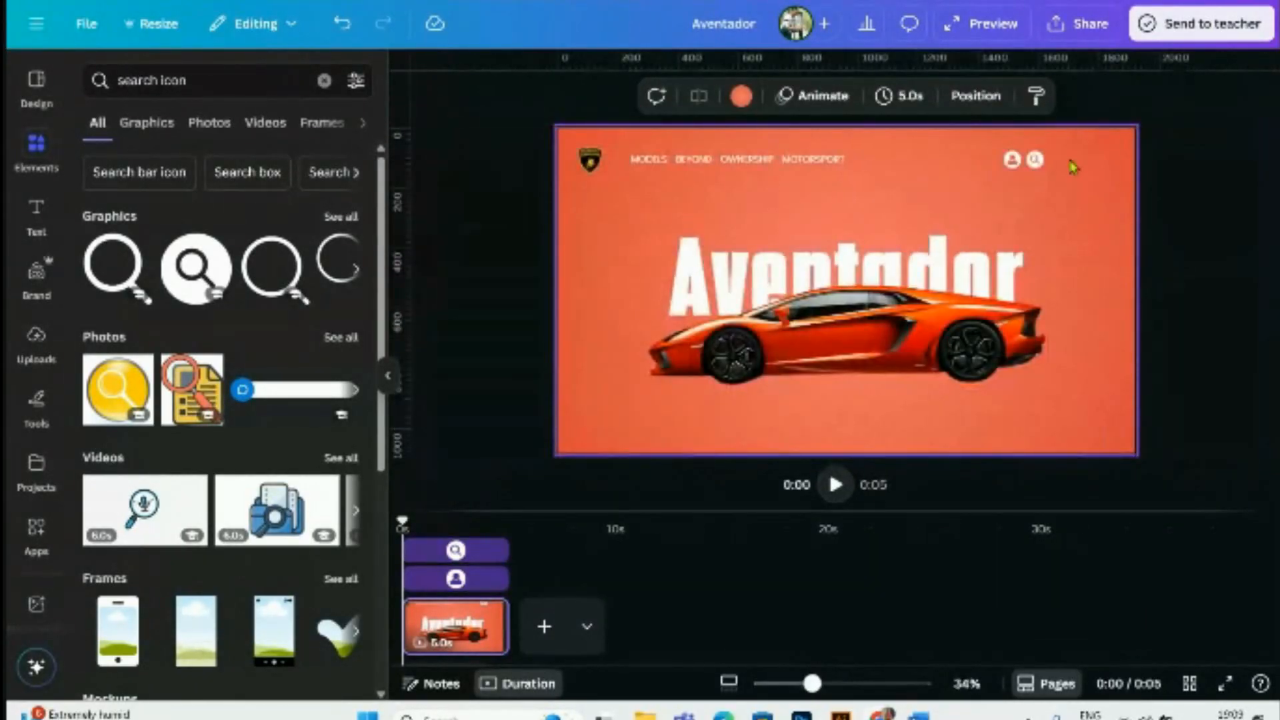
{"action": "left_click", "coordinate": [1041, 164]}
{"action": "left_click", "coordinate": [967, 206]}
{"action": "key", "text": "Escape"}
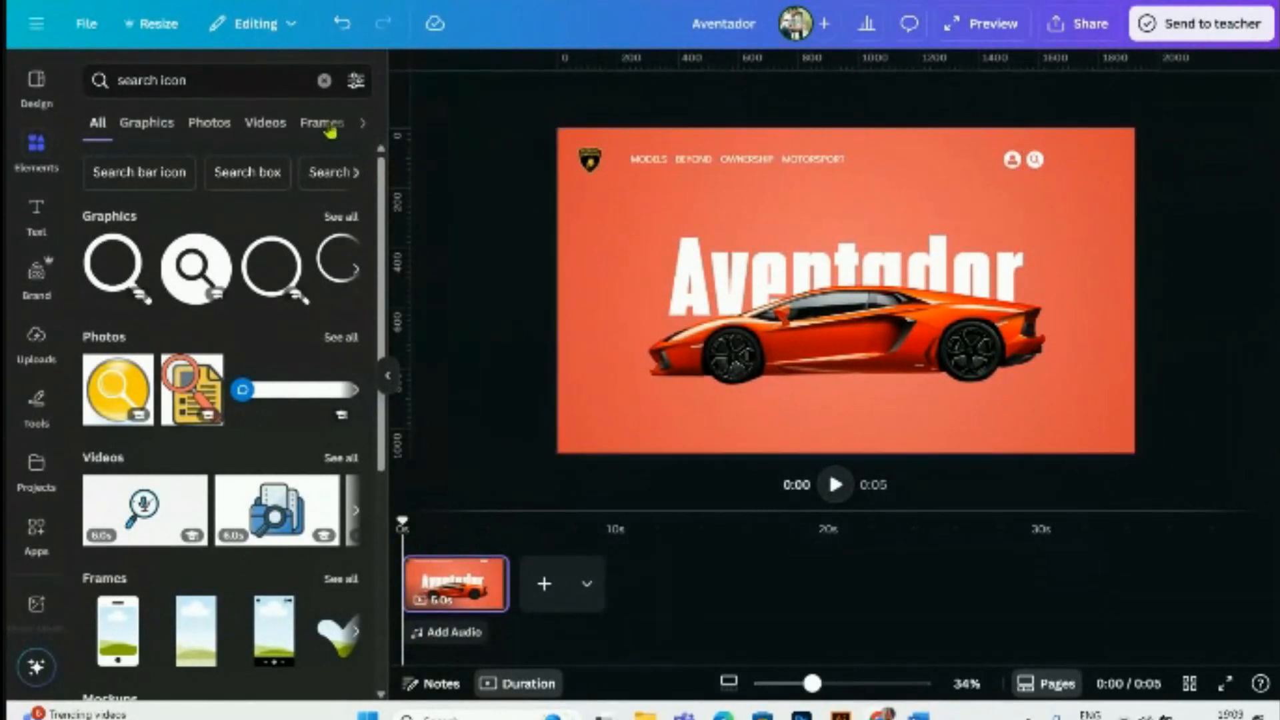
- Search the elements library for "menu icon"
{"action": "left_click", "coordinate": [158, 80]}
{"action": "left_click_drag", "start_coordinate": [158, 80], "coordinate": [113, 89]}
{"action": "type", "text": "menu"}
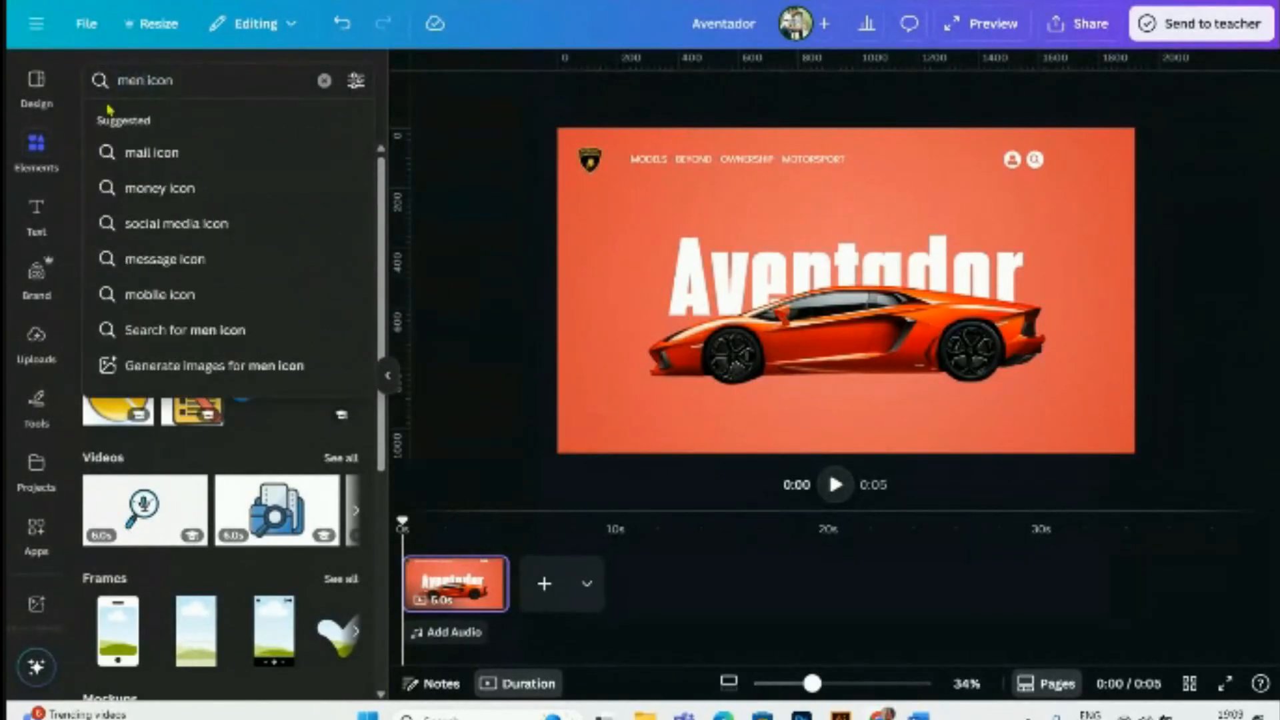
{"action": "key", "text": "Return"}
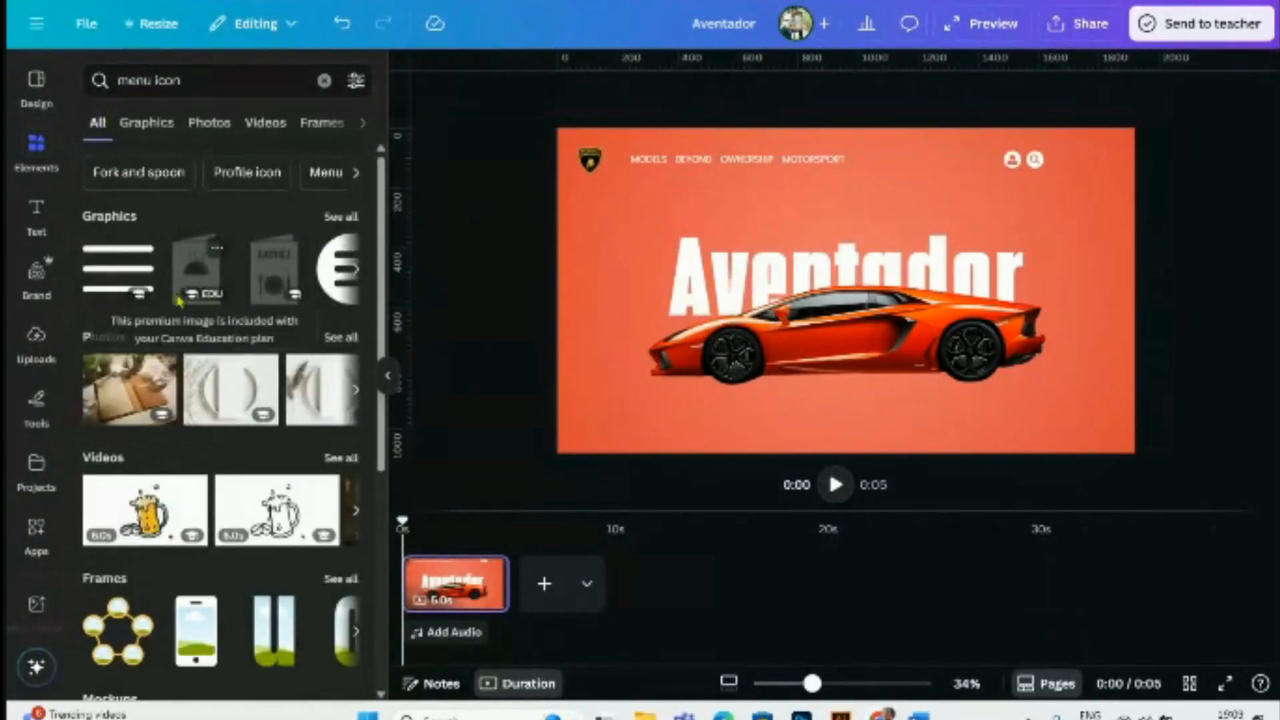
- Add the three-line menu icon, shrink it and place it near the page's upper-right corner, right of the profile and search icons
{"action": "left_click", "coordinate": [118, 267]}
{"action": "left_click_drag", "start_coordinate": [750, 356], "coordinate": [1101, 210]}
{"action": "left_click", "coordinate": [1206, 209]}
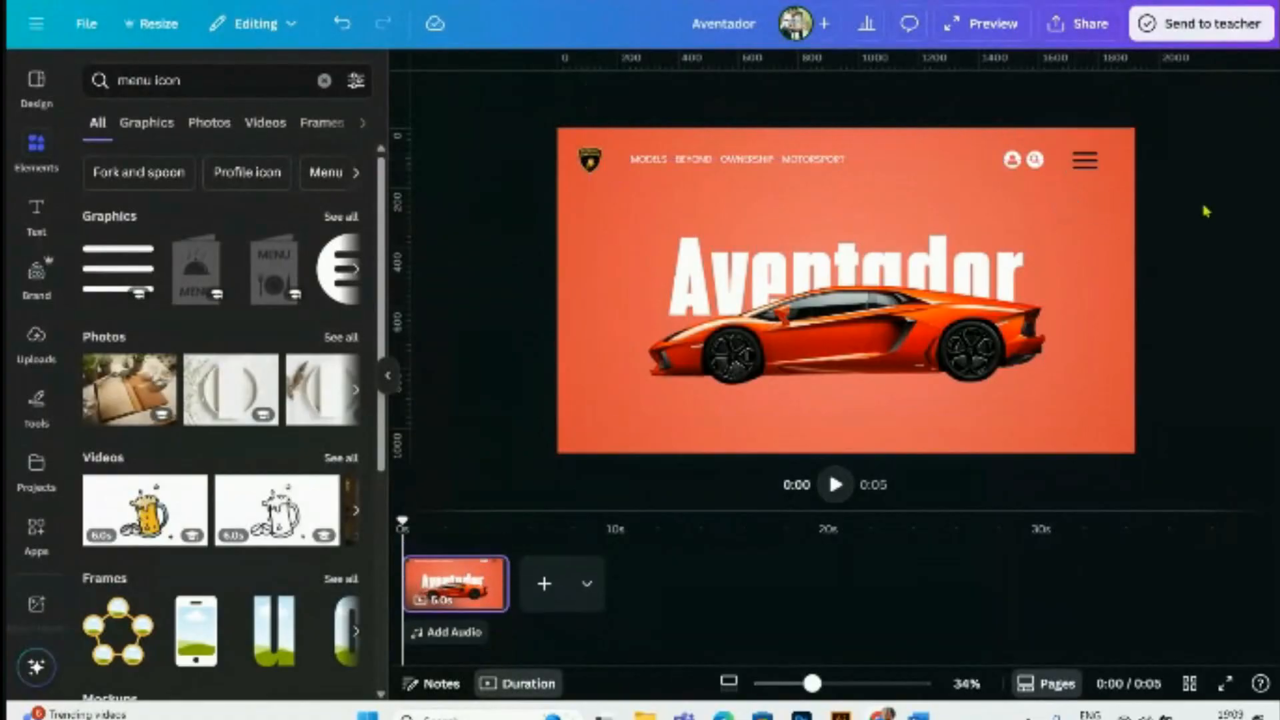
{"action": "left_click", "coordinate": [1078, 160]}
{"action": "left_click", "coordinate": [1084, 161]}
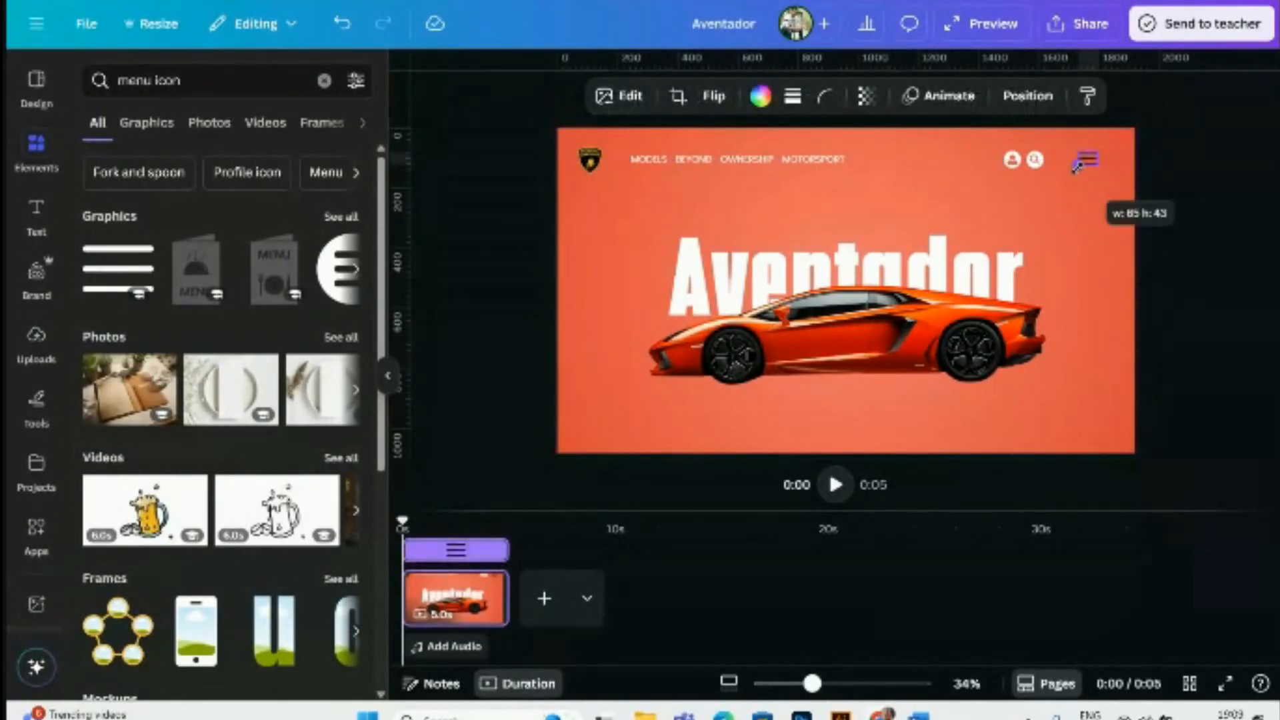
{"action": "left_click", "coordinate": [1212, 196]}
- Colour the three-line menu icon white and fine-tune its placement level with the other header icons
{"action": "left_click", "coordinate": [1087, 161]}
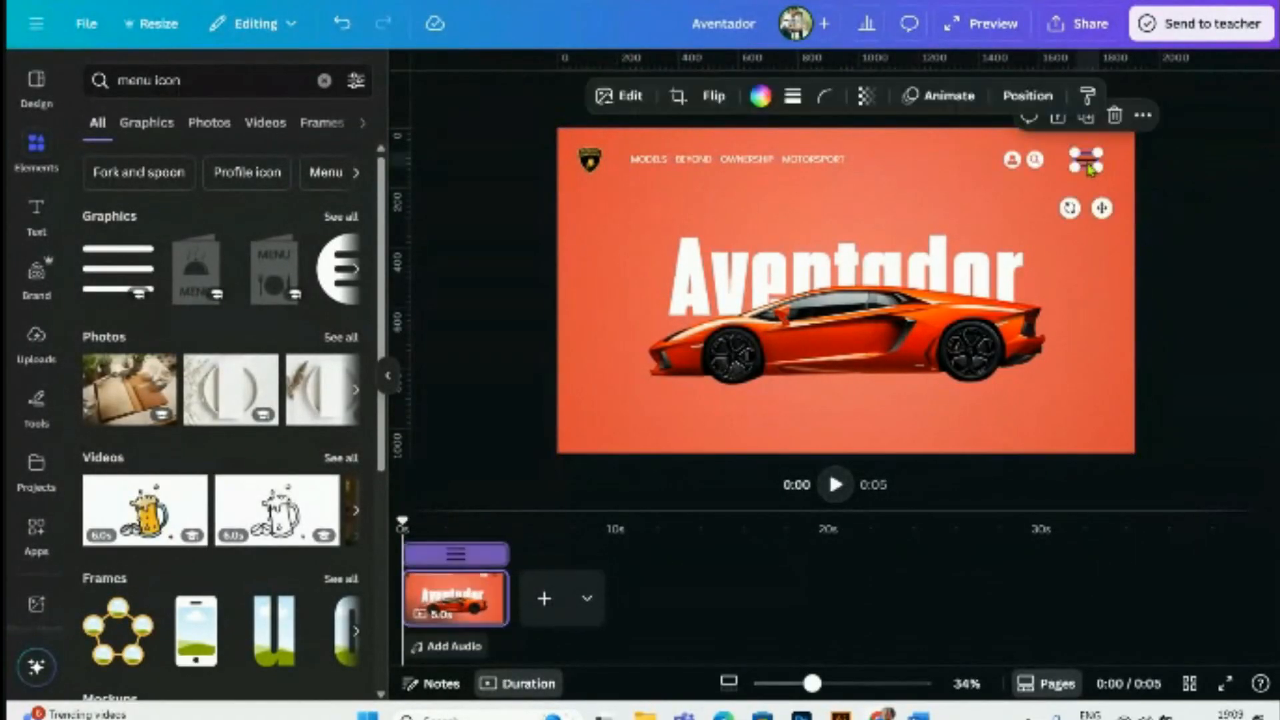
{"action": "left_click", "coordinate": [758, 98]}
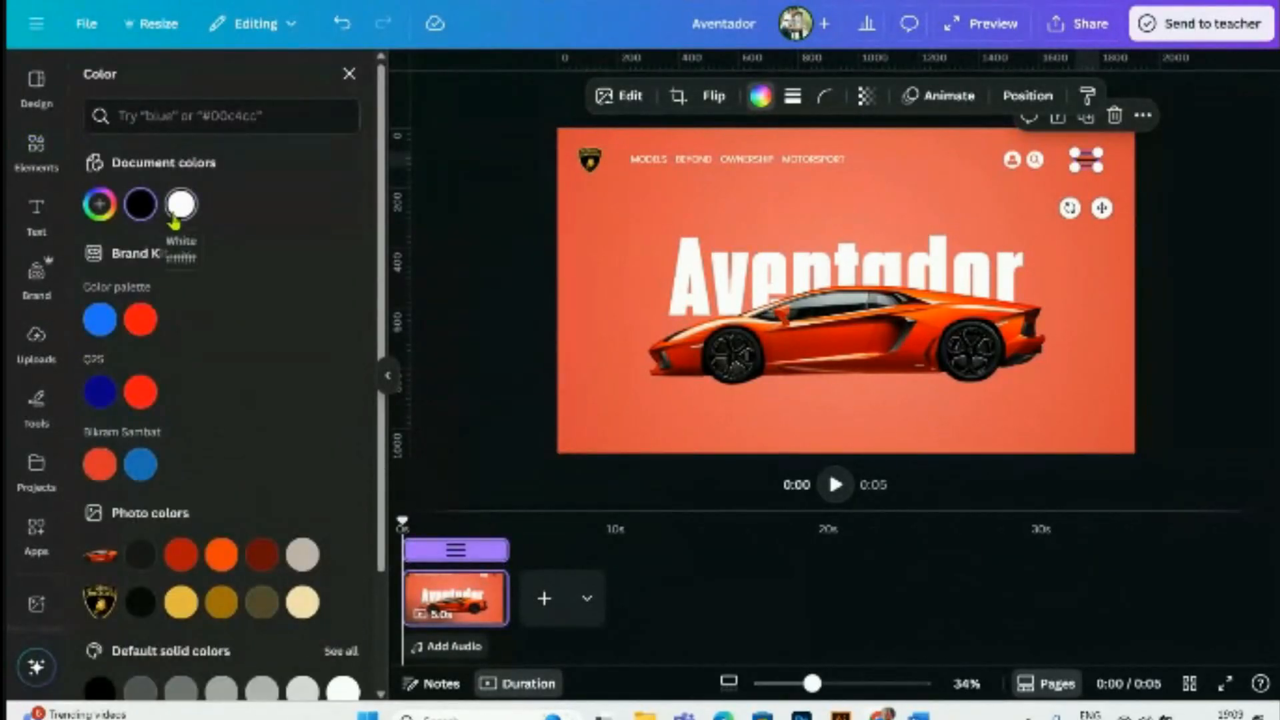
{"action": "left_click", "coordinate": [176, 210]}
{"action": "left_click", "coordinate": [1168, 230]}
{"action": "left_click", "coordinate": [1167, 228]}
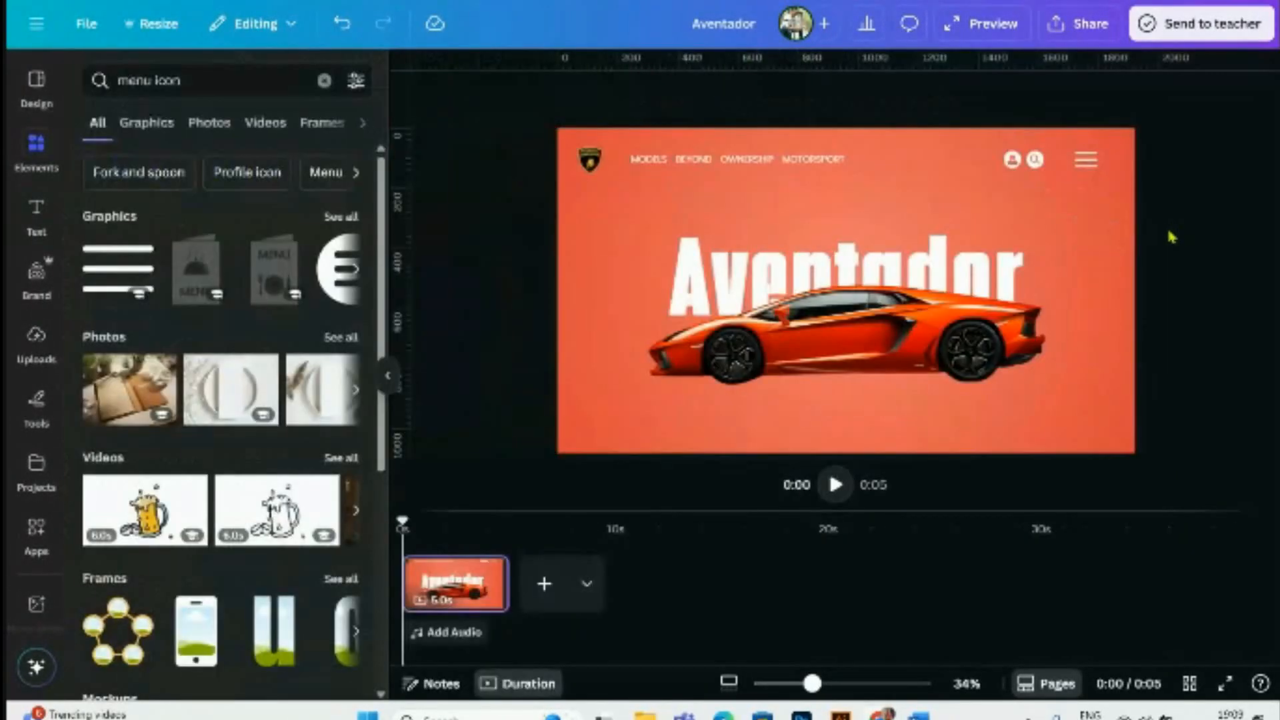
{"action": "left_click", "coordinate": [1091, 172]}
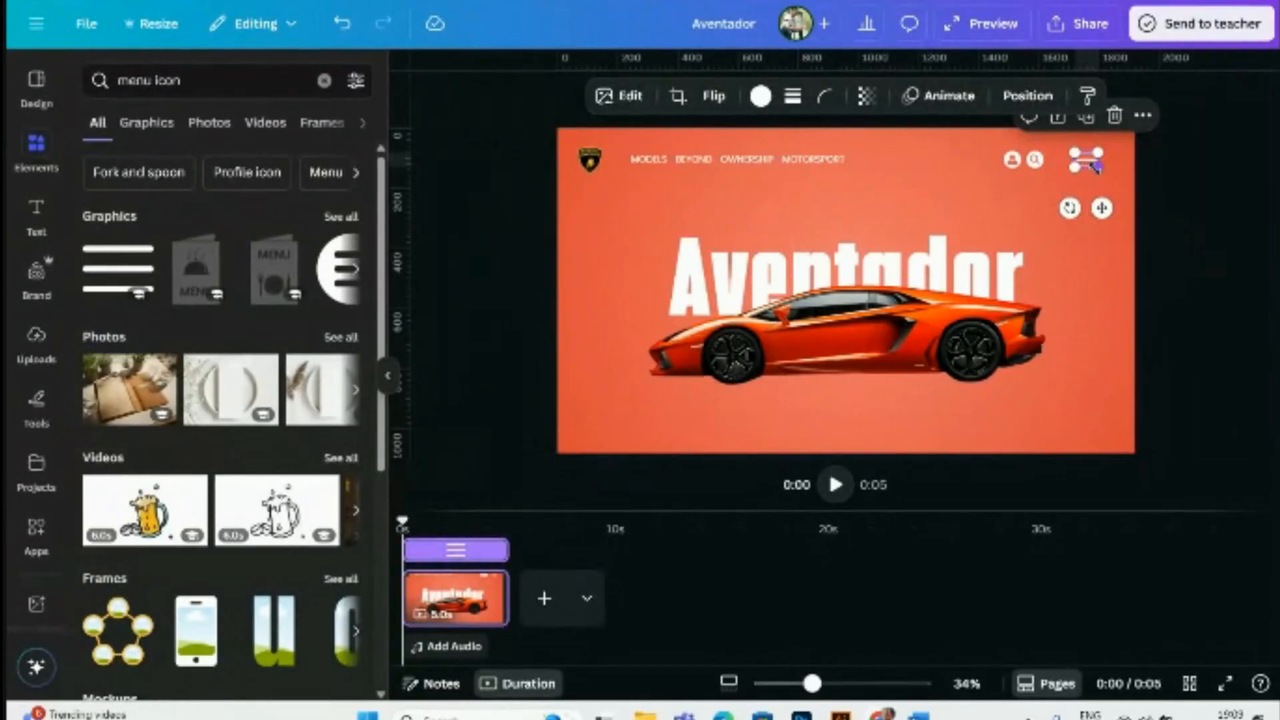
{"action": "left_click_drag", "start_coordinate": [1094, 163], "coordinate": [1094, 166]}
{"action": "left_click", "coordinate": [1196, 224]}
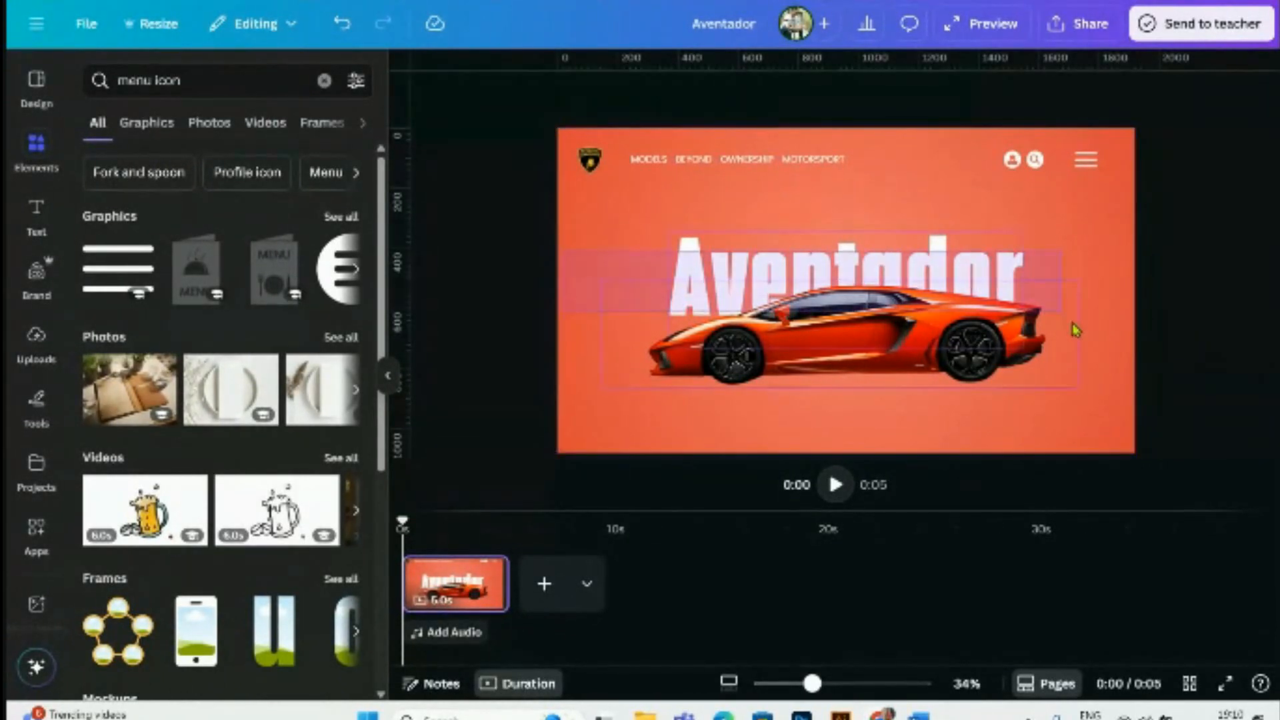
- Move the Aventador heading and the car together slightly upward on the page
{"action": "left_click_drag", "start_coordinate": [969, 373], "coordinate": [955, 365]}
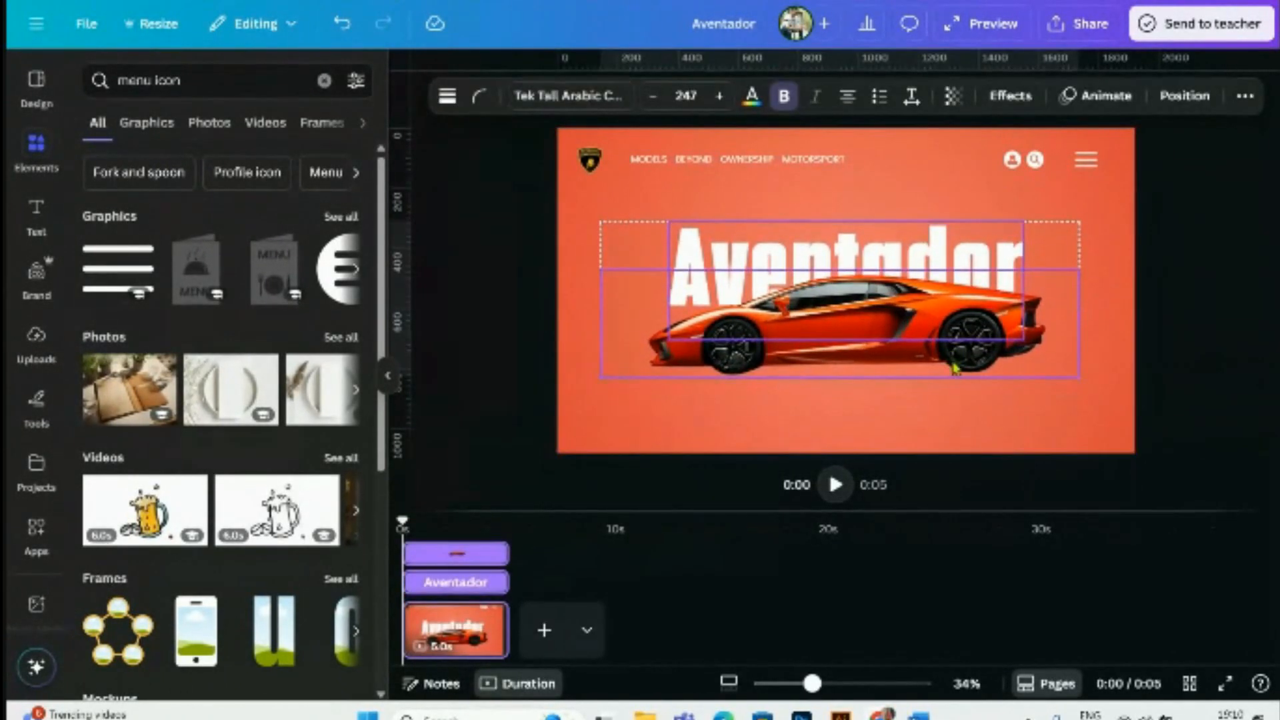
{"action": "left_click", "coordinate": [1219, 328]}
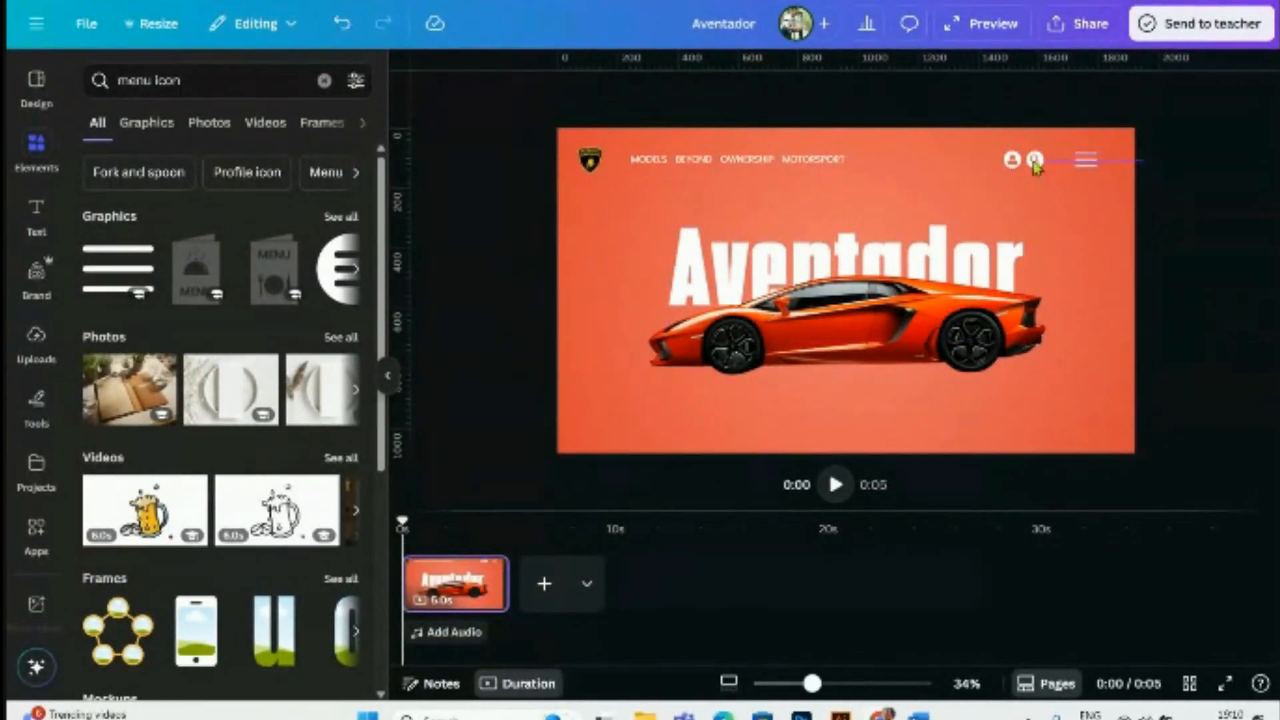
- Select the menu text, the grouped icons and the three-line icon, and align them to their vertical middle
{"action": "left_click", "coordinate": [767, 166]}
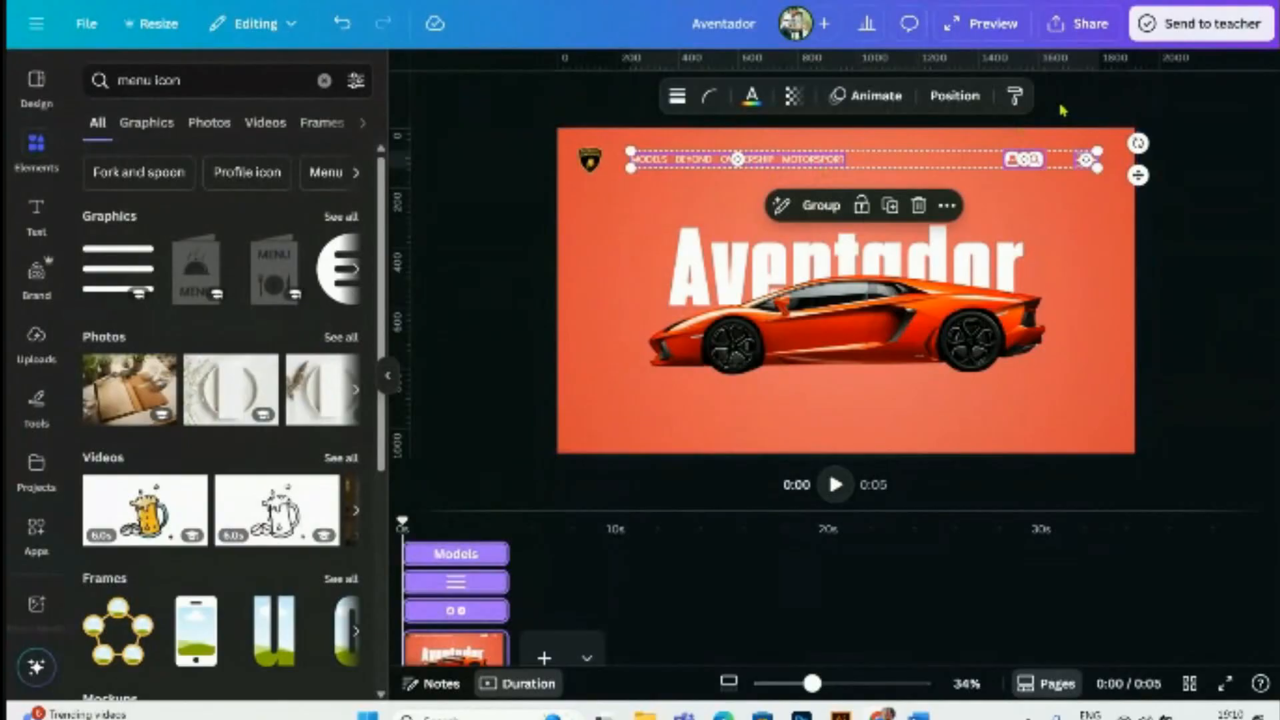
{"action": "left_click", "coordinate": [953, 96]}
{"action": "left_click", "coordinate": [154, 349]}
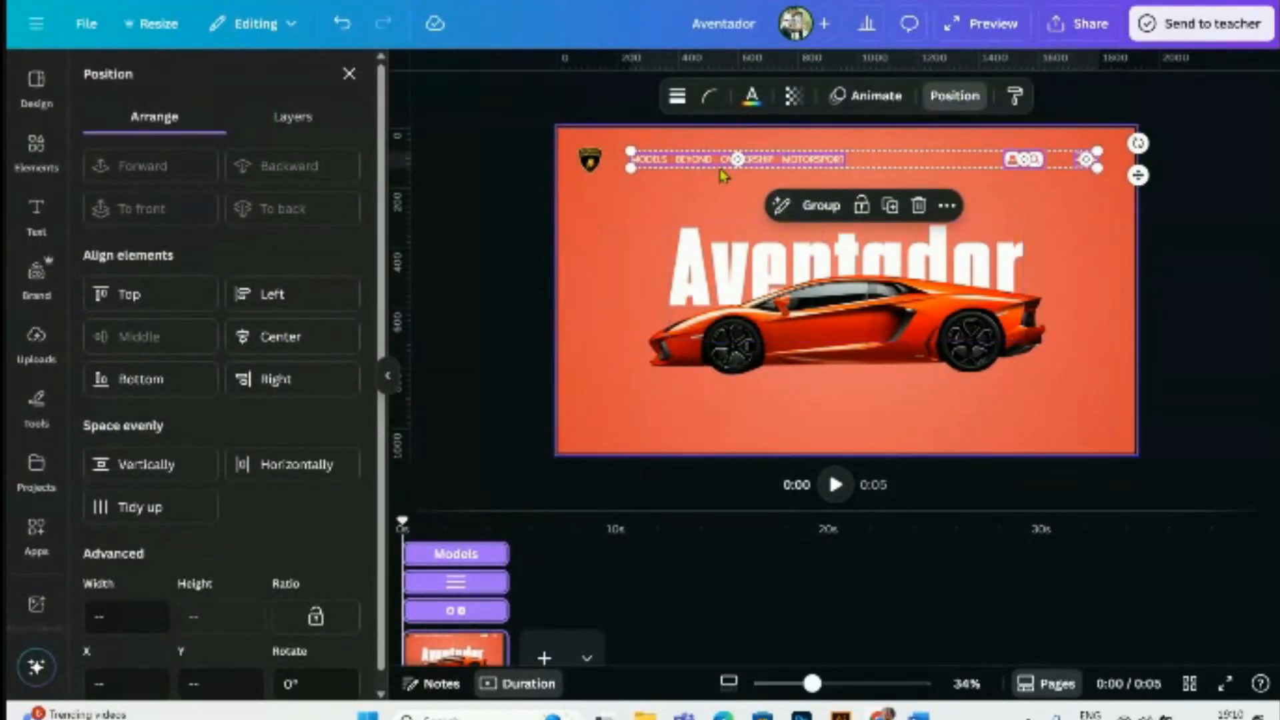
{"action": "left_click", "coordinate": [1231, 224]}
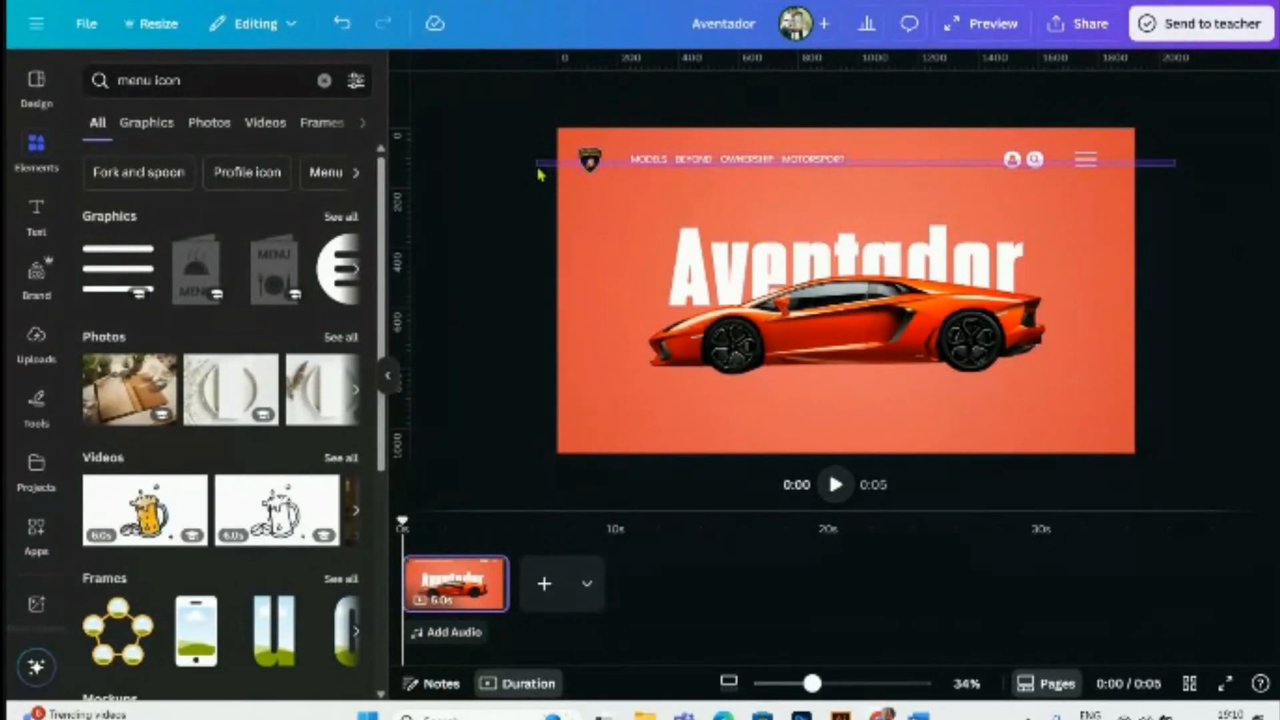
- Select the whole header row including the Lamborghini logo and align all its elements to their vertical middle
{"action": "left_click", "coordinate": [920, 160]}
{"action": "left_click", "coordinate": [955, 95]}
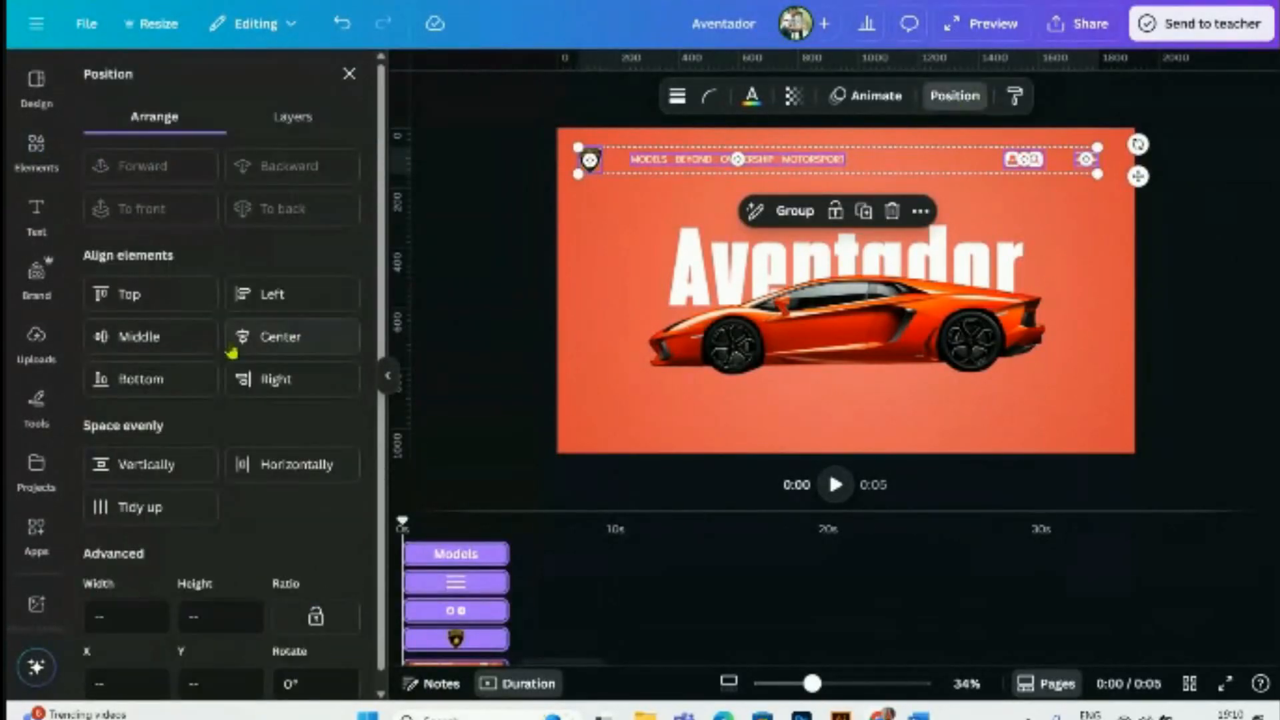
{"action": "left_click", "coordinate": [179, 335]}
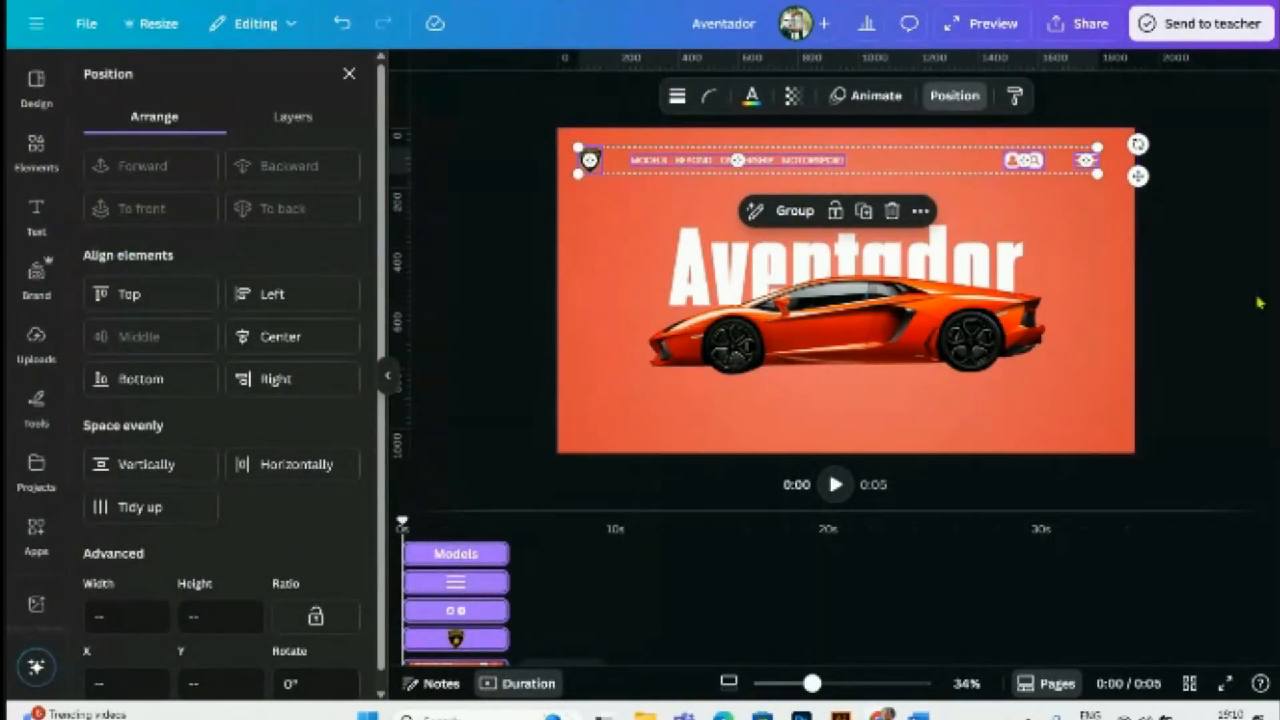
{"action": "left_click_drag", "start_coordinate": [925, 162], "coordinate": [923, 158]}
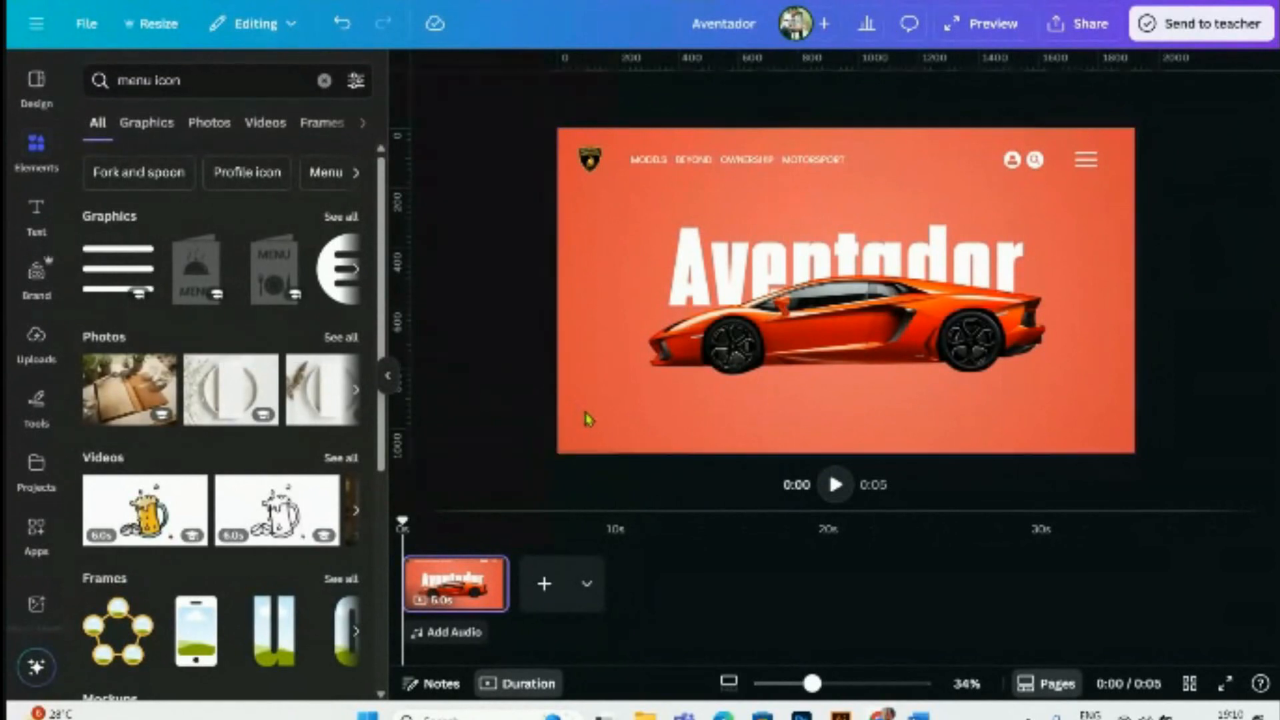
{"action": "left_click_drag", "start_coordinate": [708, 442], "coordinate": [697, 449]}
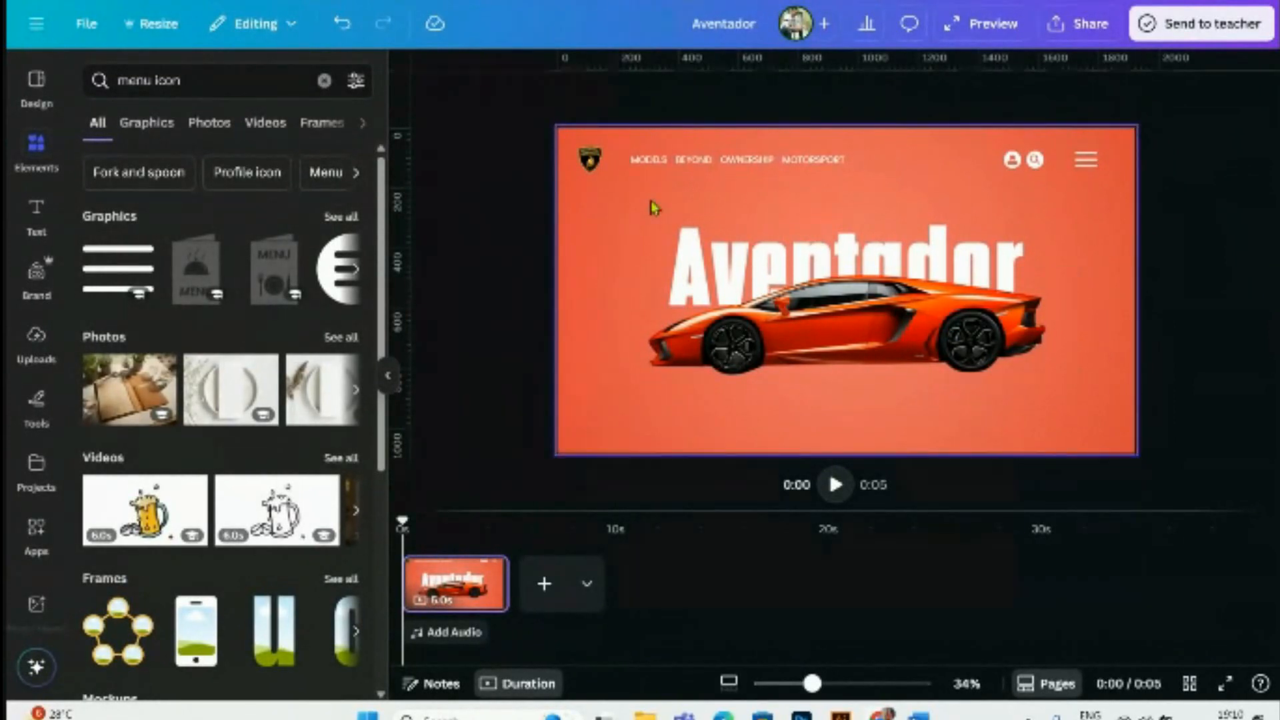
{"action": "left_click", "coordinate": [34, 233]}
{"action": "left_click", "coordinate": [154, 319]}
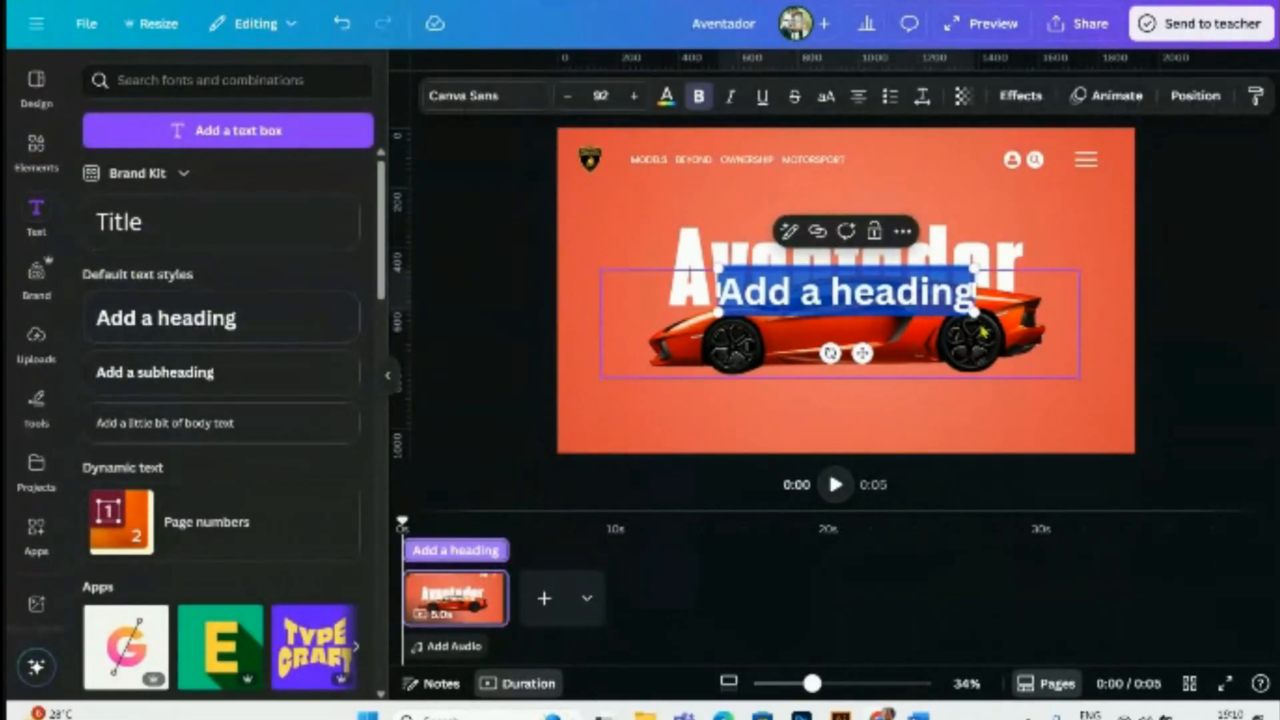
{"action": "left_click_drag", "start_coordinate": [975, 268], "coordinate": [641, 461]}
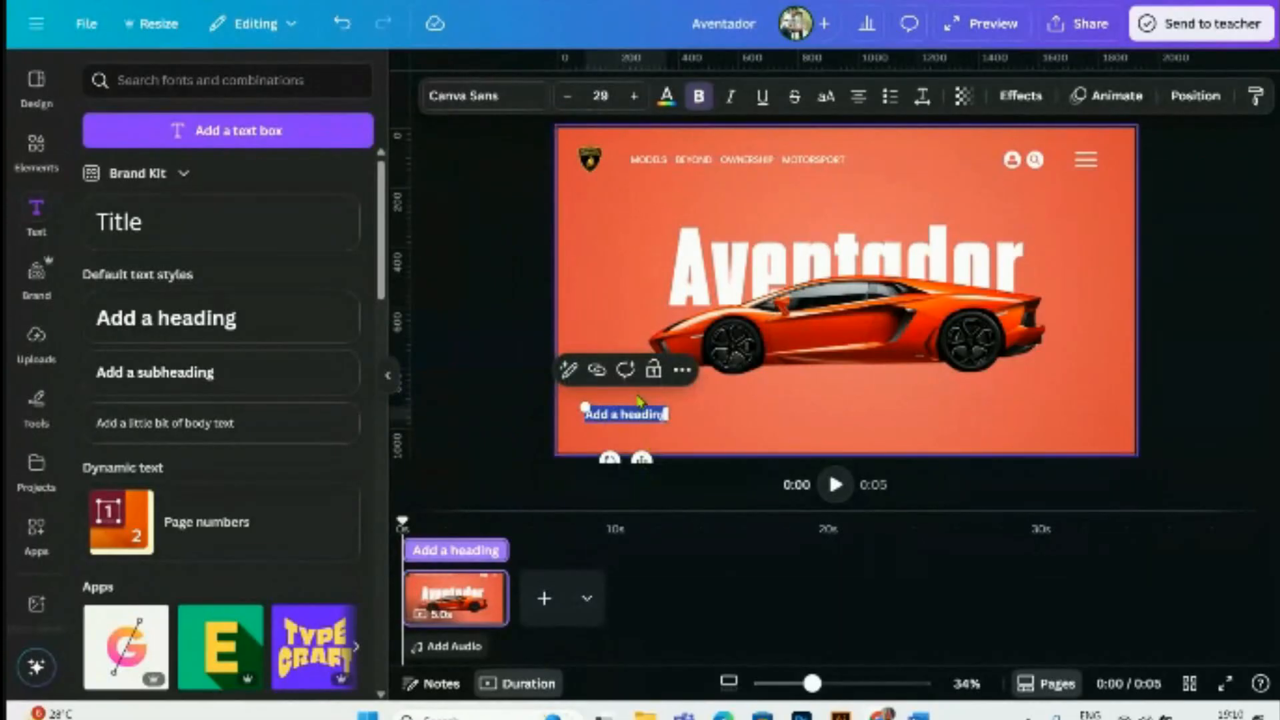
{"action": "left_click", "coordinate": [529, 431]}
{"action": "left_click", "coordinate": [603, 420]}
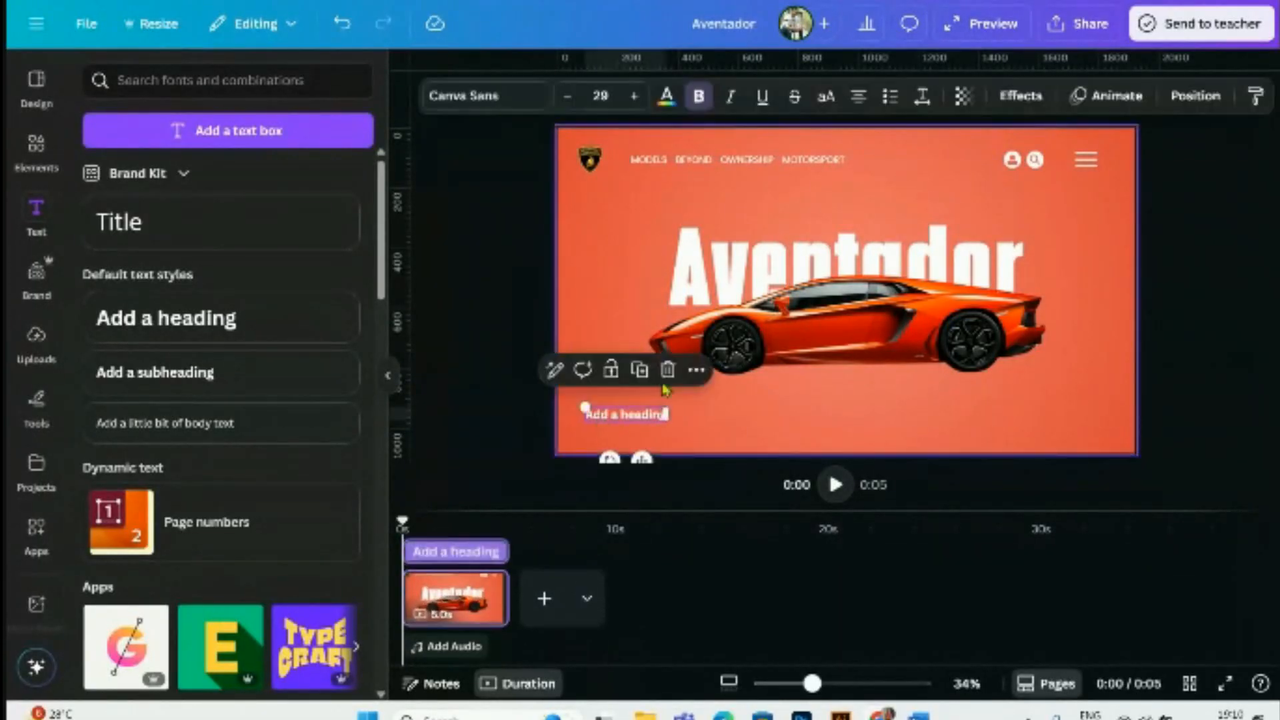
{"action": "left_click", "coordinate": [668, 370]}
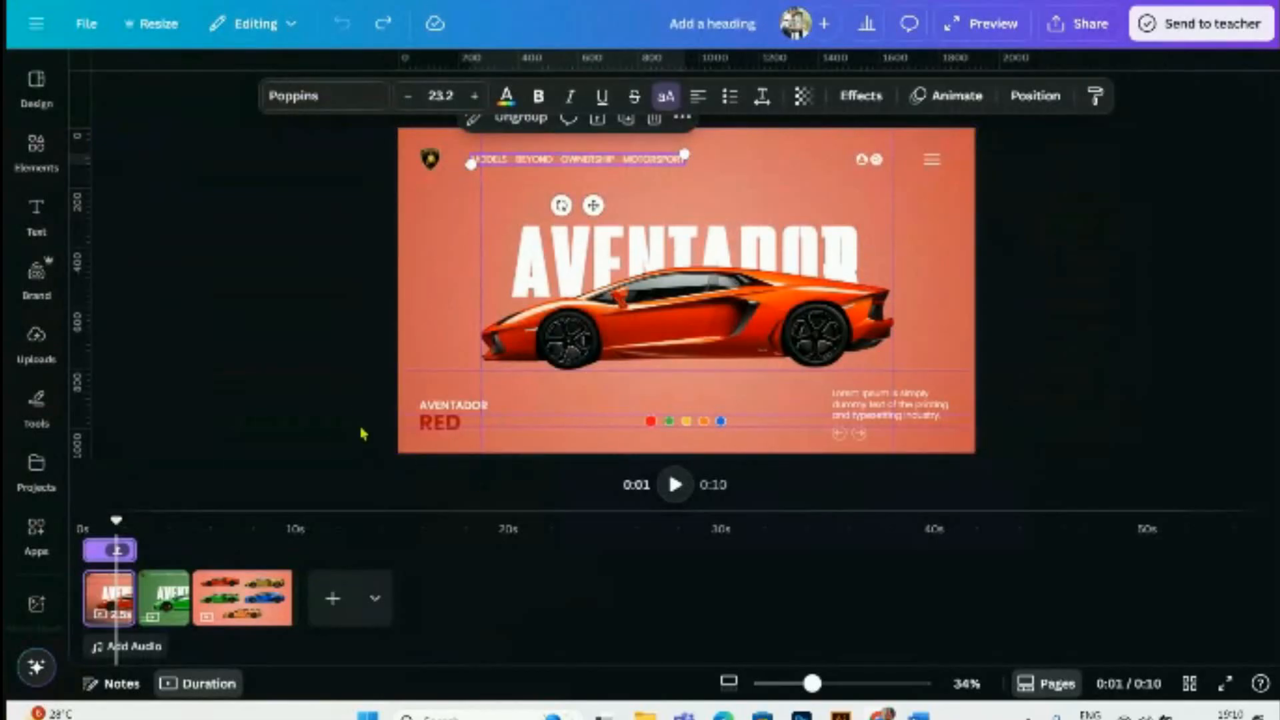
- Copy the AVENTADOR and RED captions from the finished reference design and paste them into this page's lower-left corner
{"action": "left_click_drag", "start_coordinate": [342, 394], "coordinate": [452, 425]}
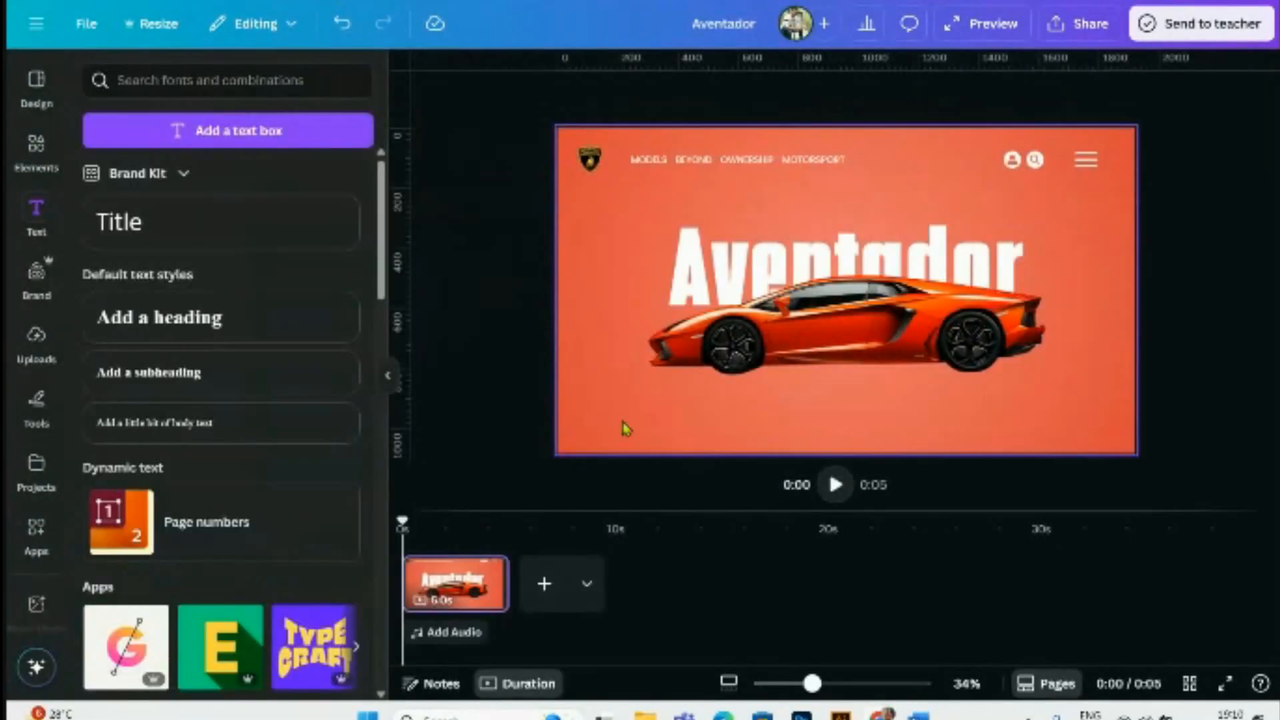
{"action": "left_click_drag", "start_coordinate": [623, 426], "coordinate": [650, 448]}
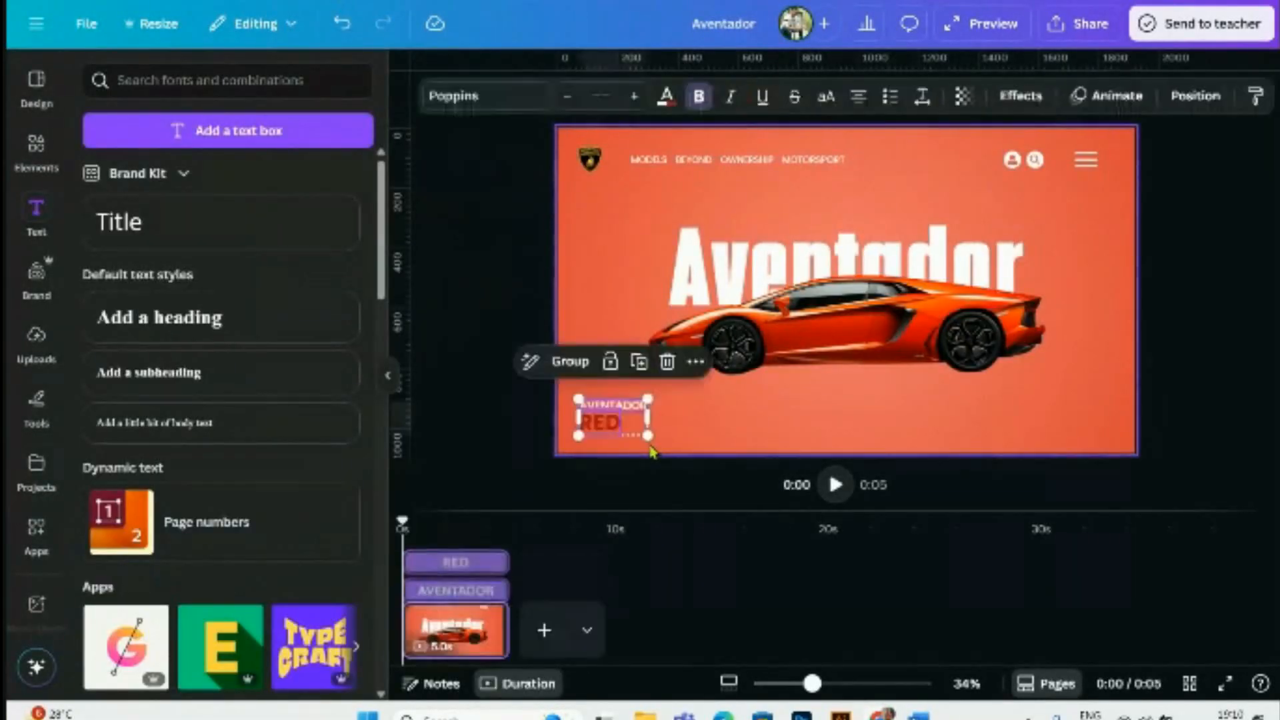
{"action": "left_click", "coordinate": [482, 428]}
{"action": "scroll", "coordinate": [551, 451], "scroll_direction": "up", "scroll_amount": 3}
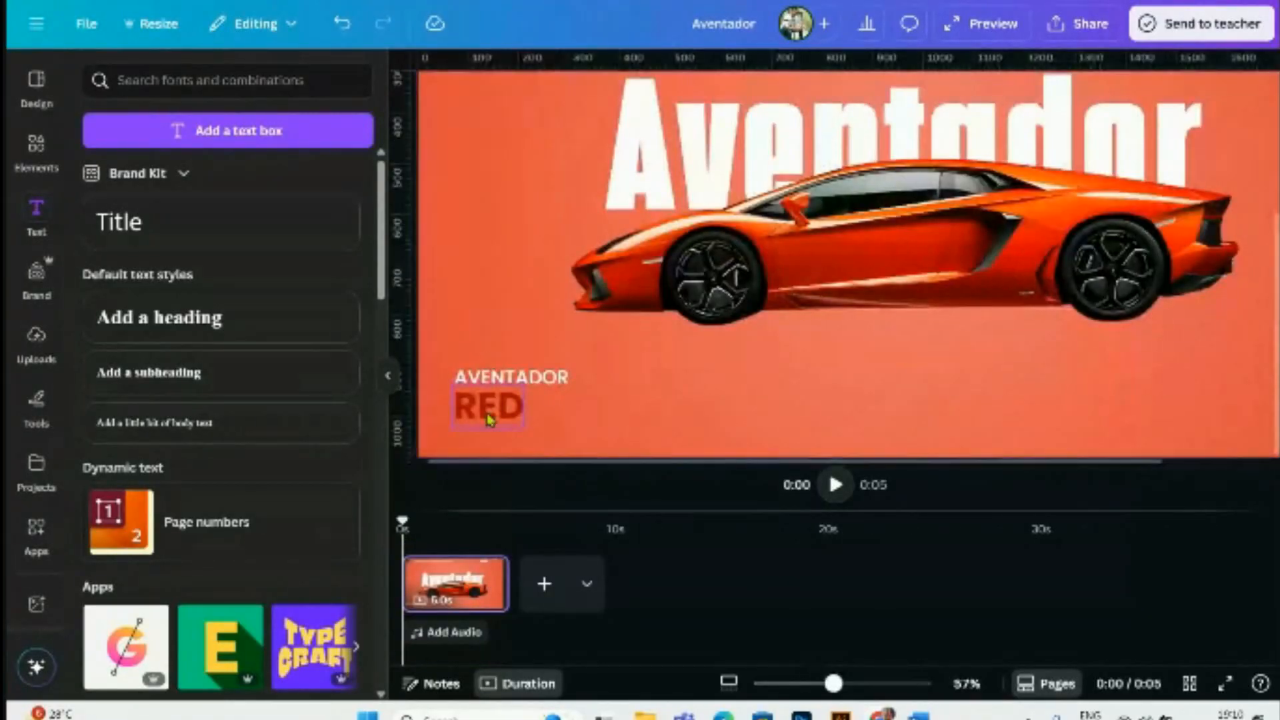
{"action": "scroll", "coordinate": [554, 417], "scroll_direction": "down", "scroll_amount": 3}
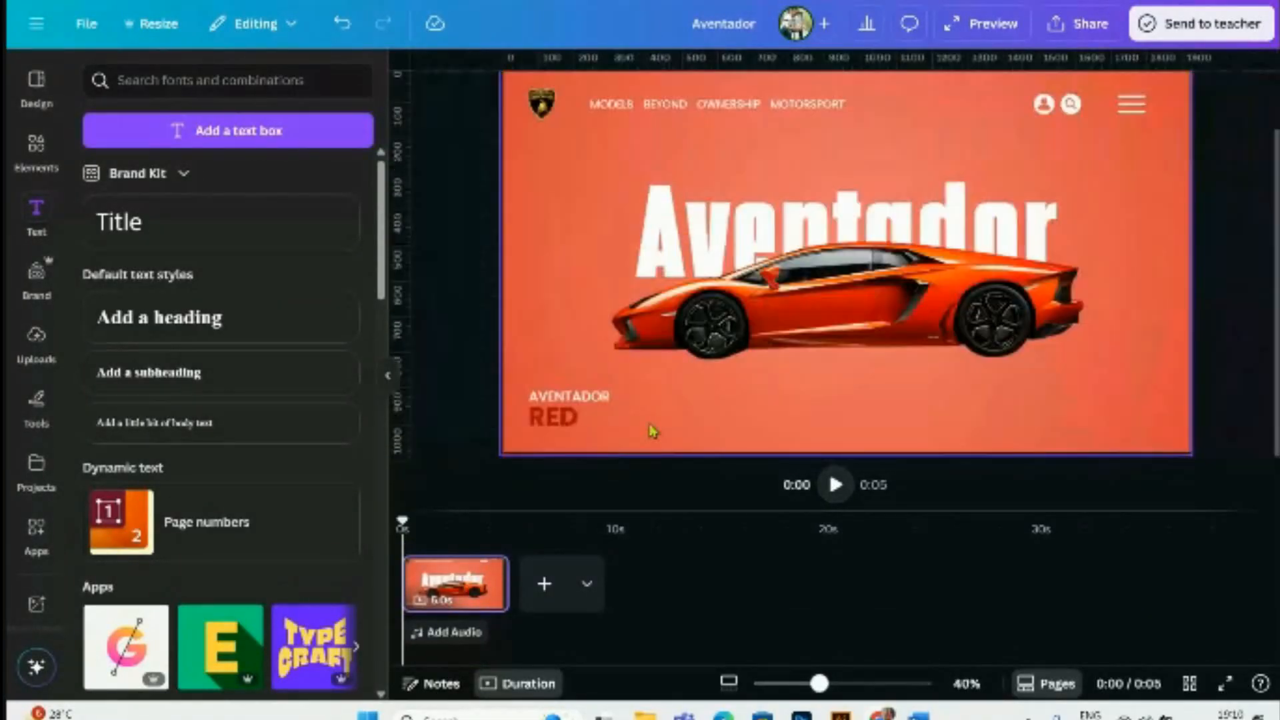
- Inspect the text formatting of the RED caption and the small AVENTADOR caption above it
{"action": "left_click", "coordinate": [570, 422]}
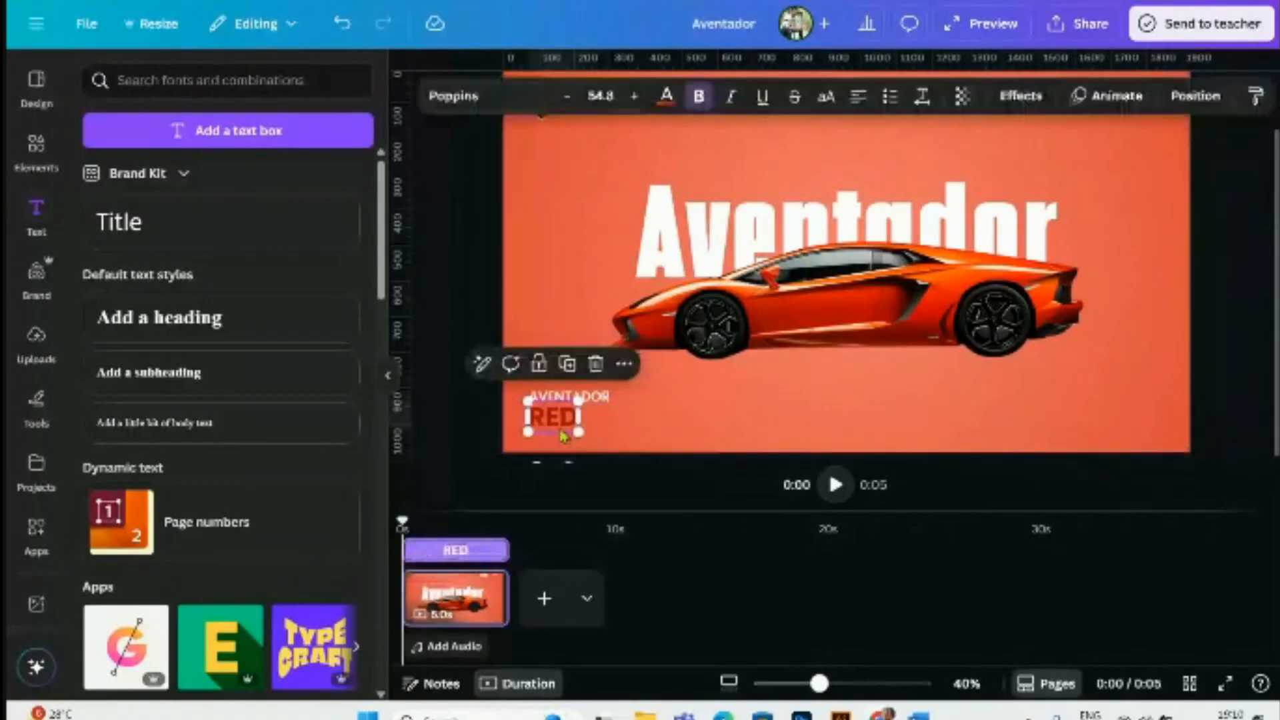
{"action": "left_click", "coordinate": [612, 440]}
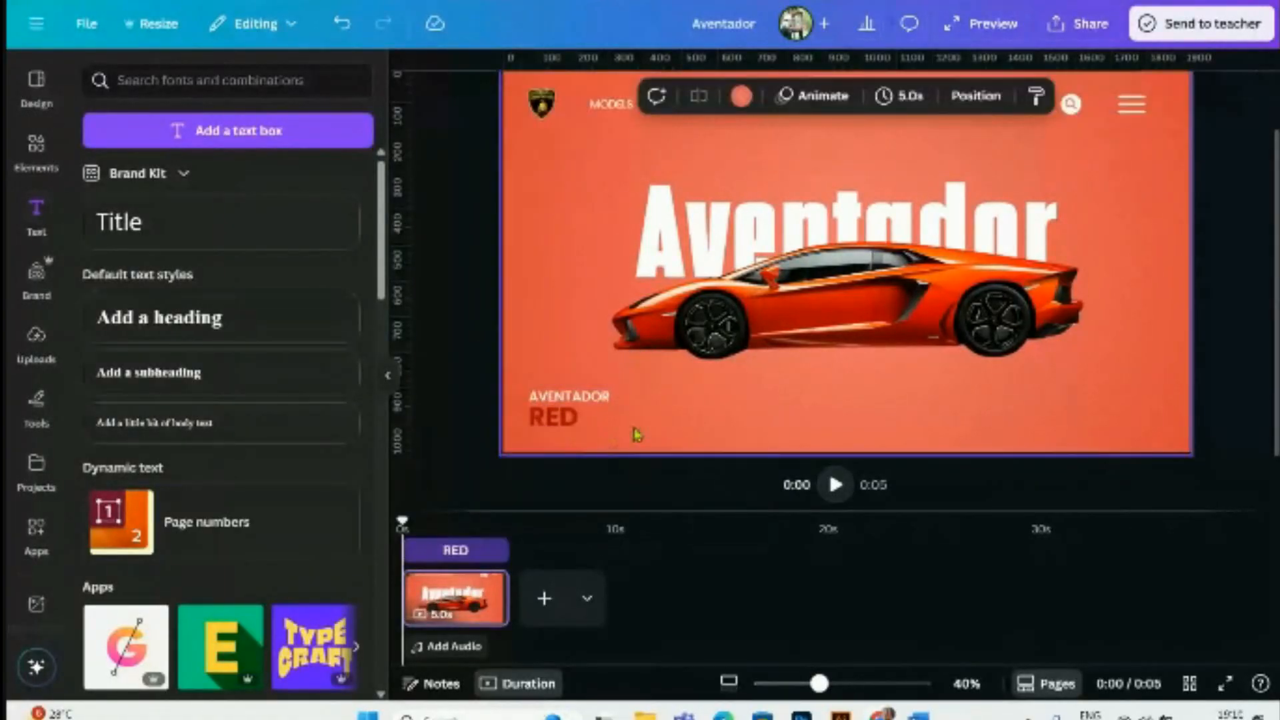
{"action": "left_click", "coordinate": [598, 398]}
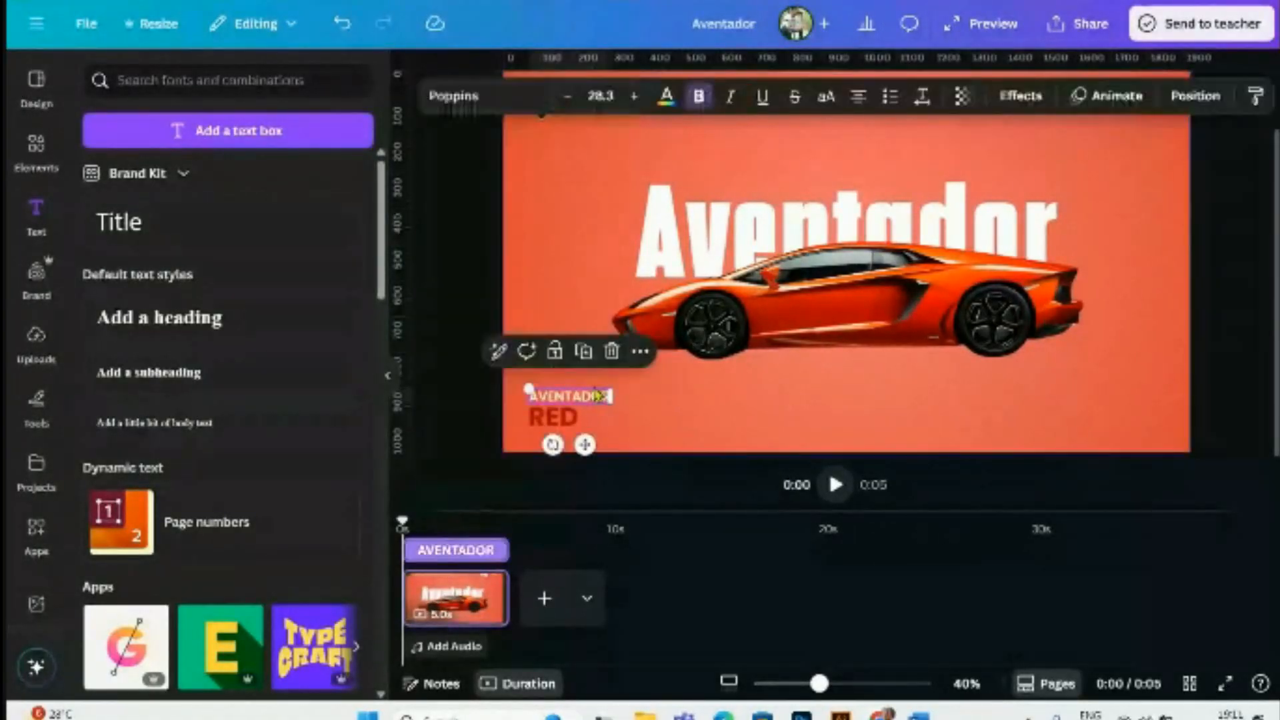
{"action": "left_click", "coordinate": [552, 416]}
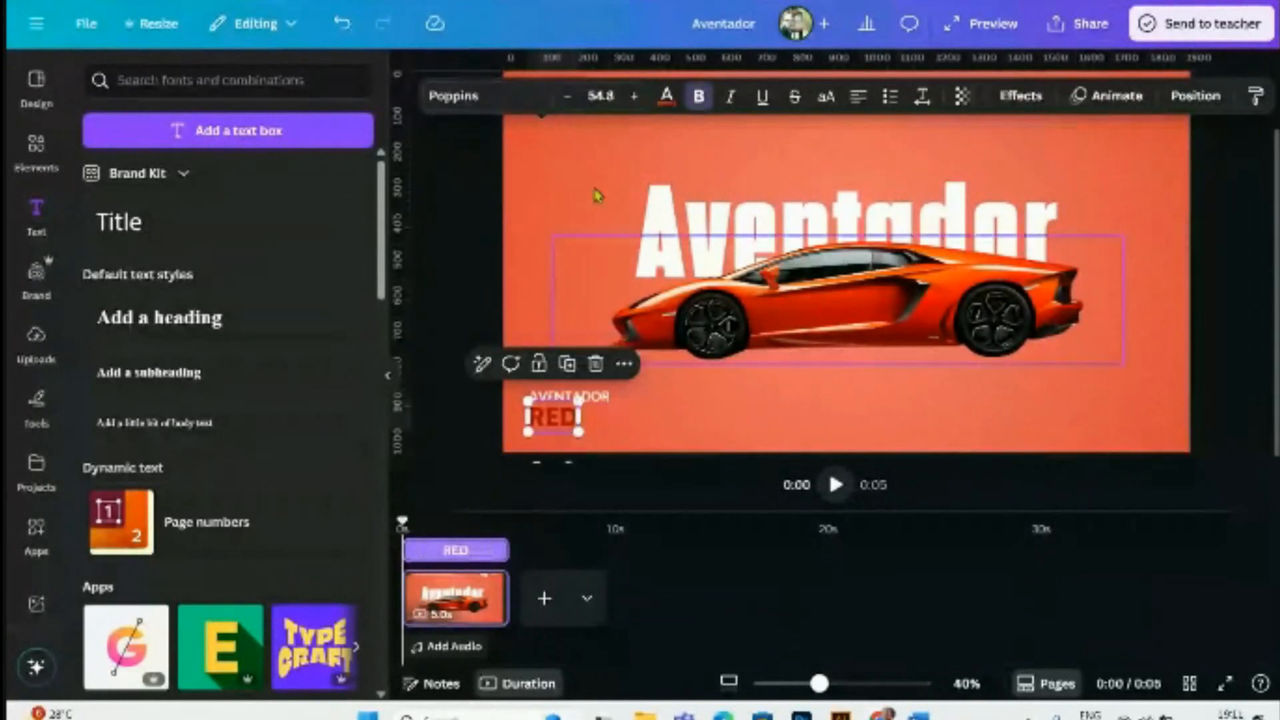
{"action": "left_click", "coordinate": [623, 430]}
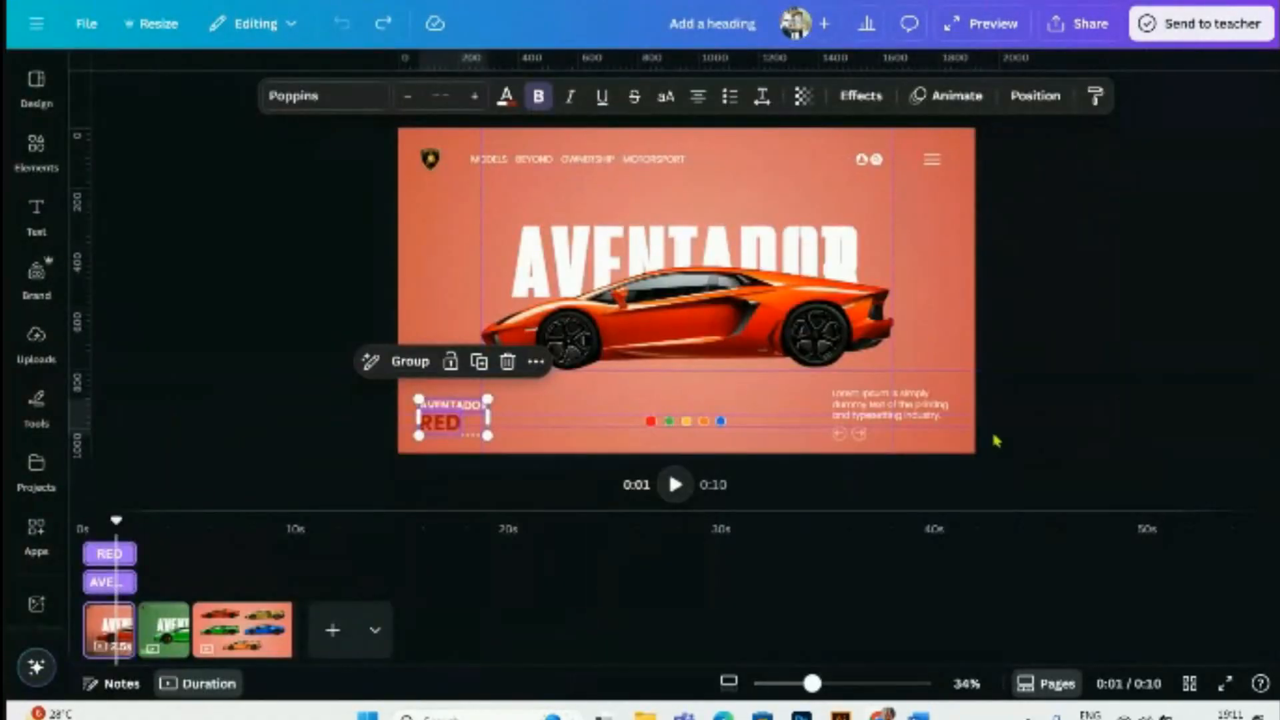
- Copy the Lorem Ipsum paragraph from the finished reference design and paste it into this page's lower-right corner
{"action": "left_click", "coordinate": [931, 404]}
{"action": "left_click", "coordinate": [1030, 414]}
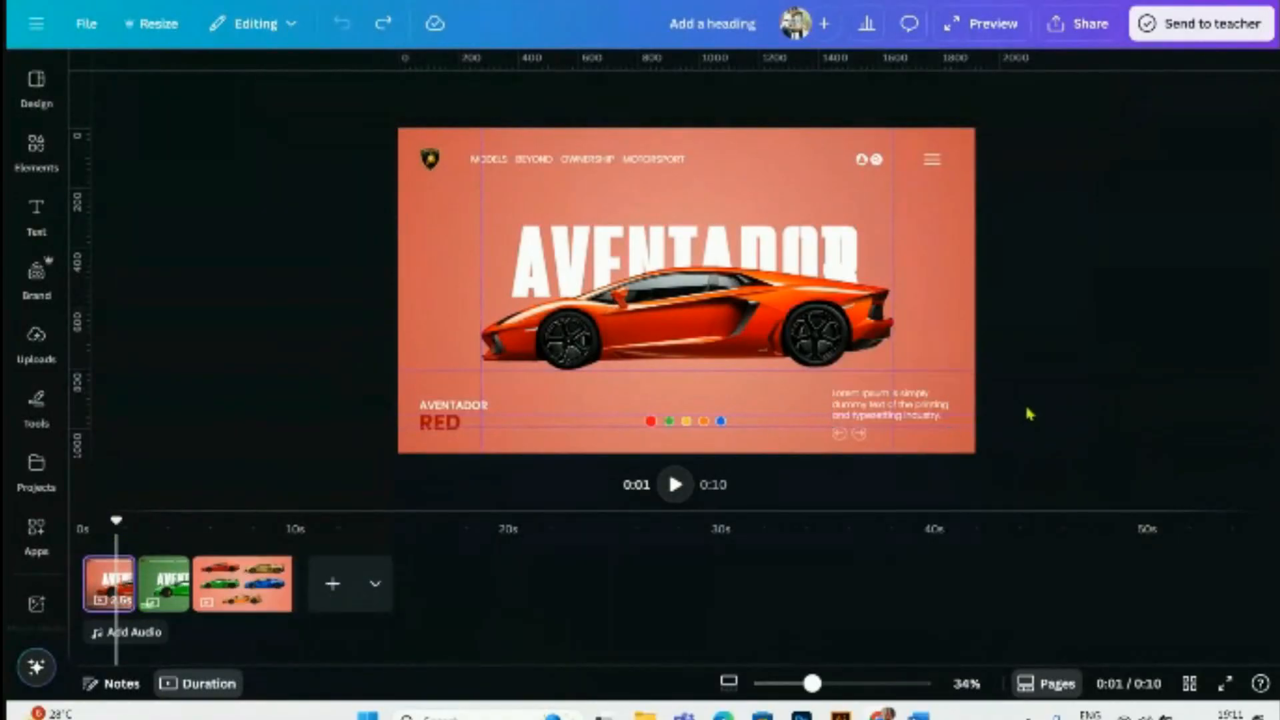
{"action": "left_click", "coordinate": [940, 405]}
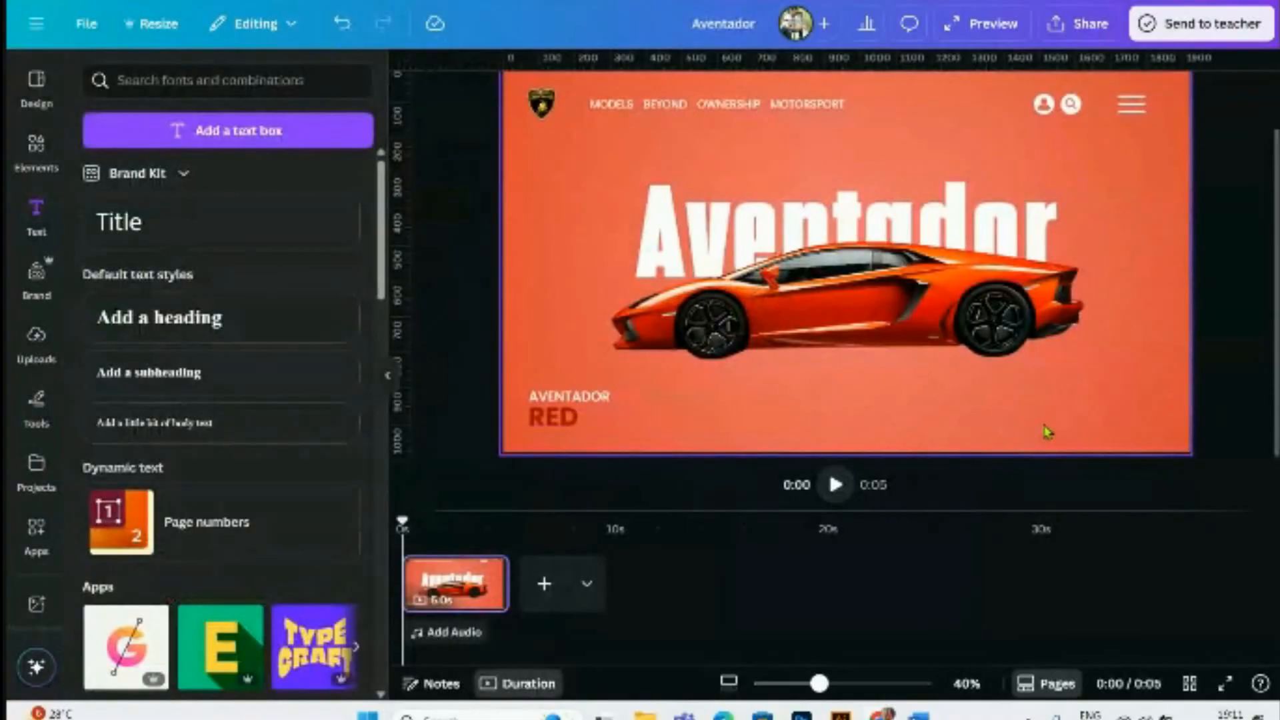
{"action": "type", "text": "Lorem Ipsum is simply dummy text of the printing and typesetting industry."}
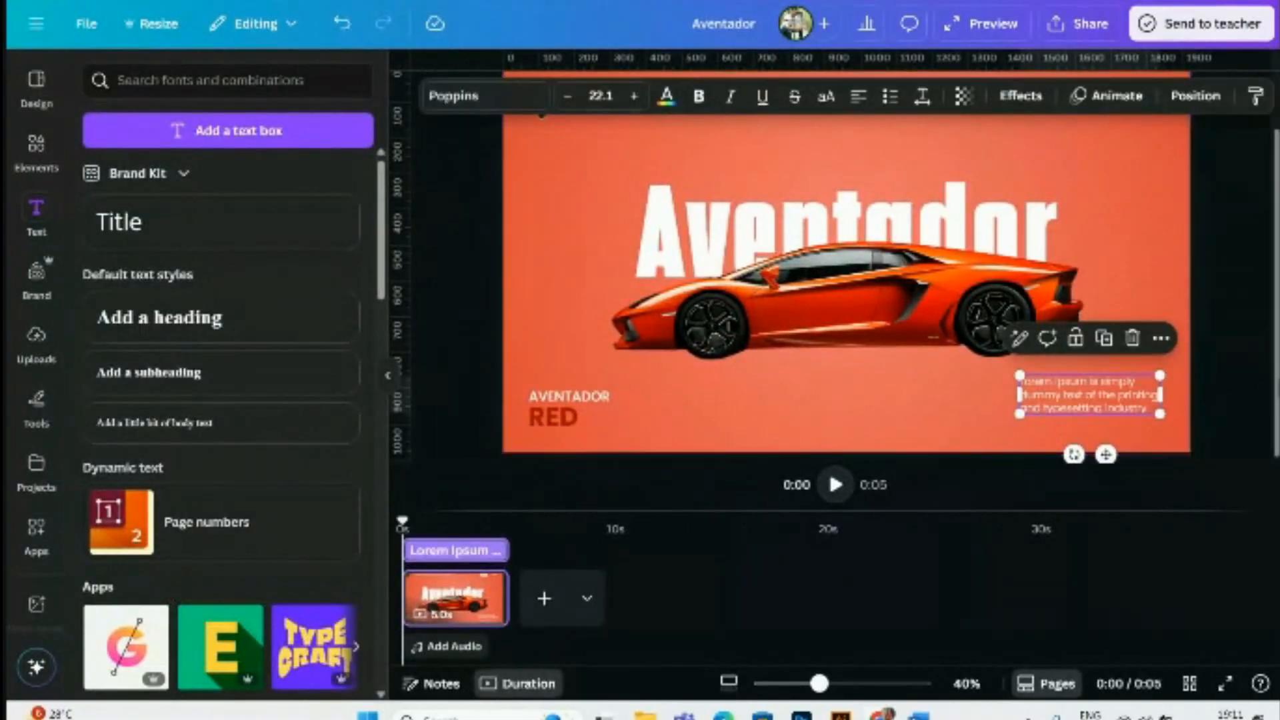
{"action": "left_click", "coordinate": [1241, 378]}
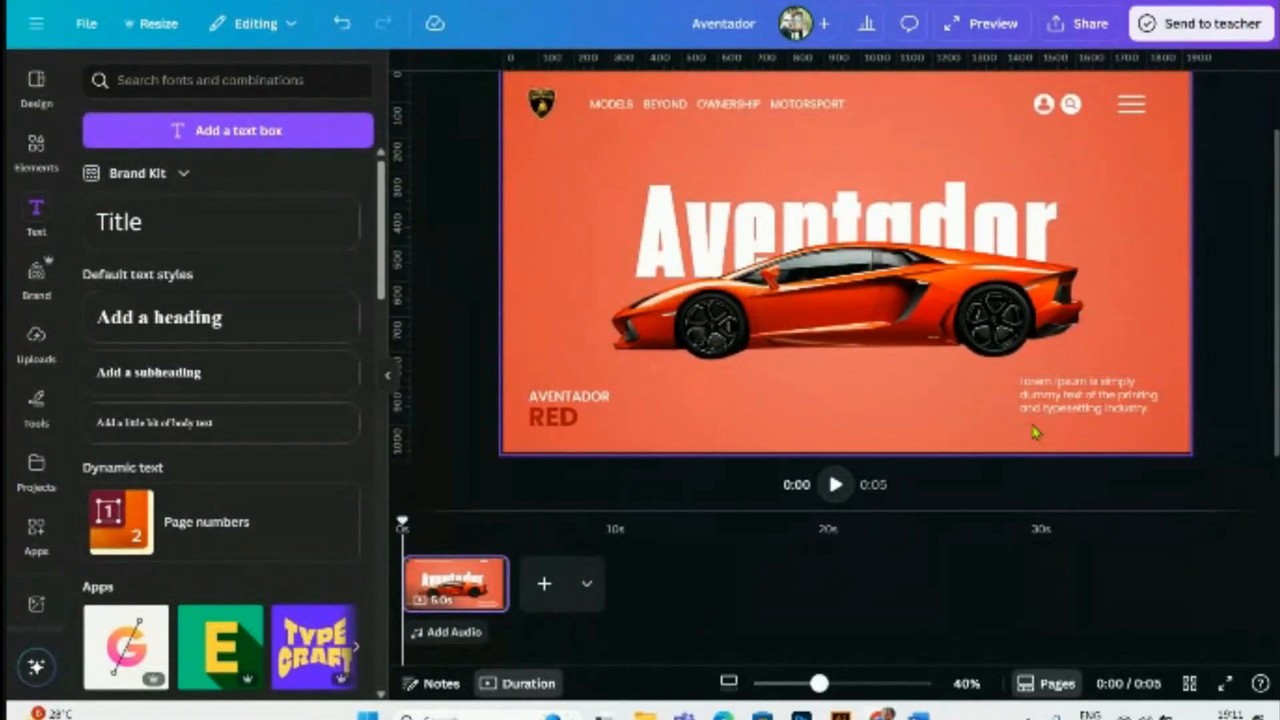
- Search the design elements for "arrow in circle"
{"action": "left_click", "coordinate": [46, 148]}
{"action": "left_click", "coordinate": [186, 80]}
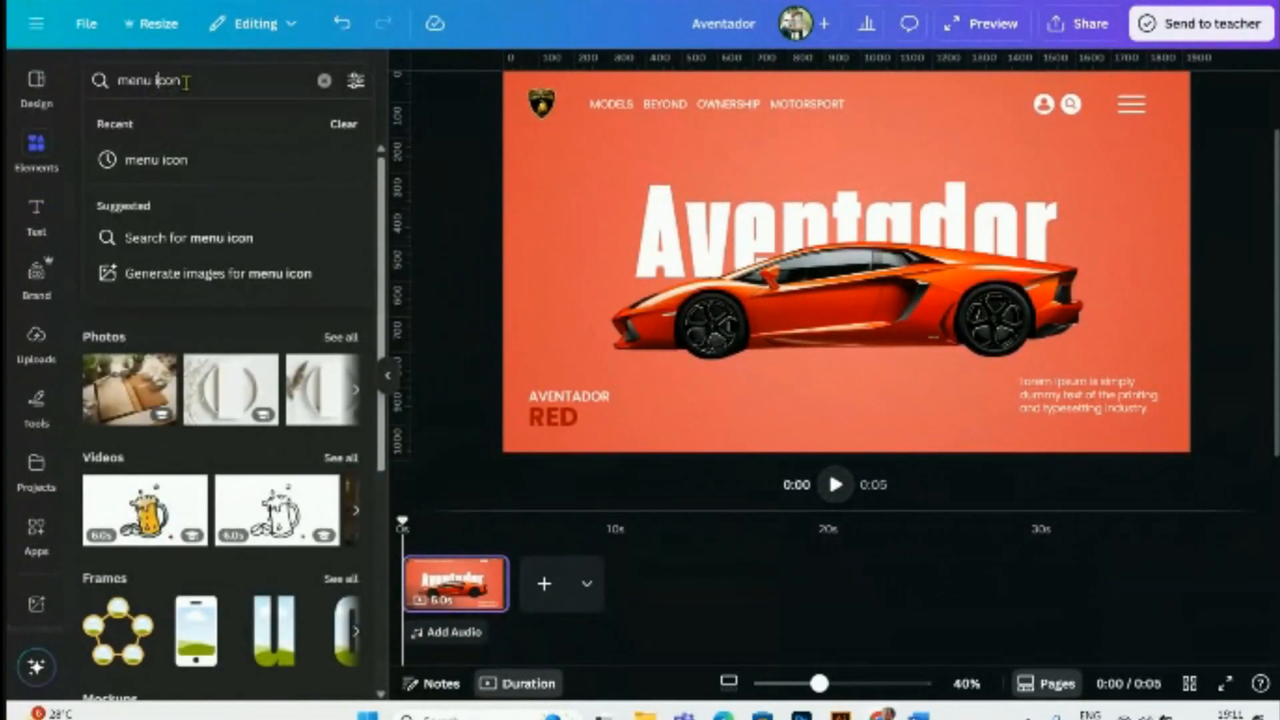
{"action": "left_click_drag", "start_coordinate": [186, 80], "coordinate": [115, 82]}
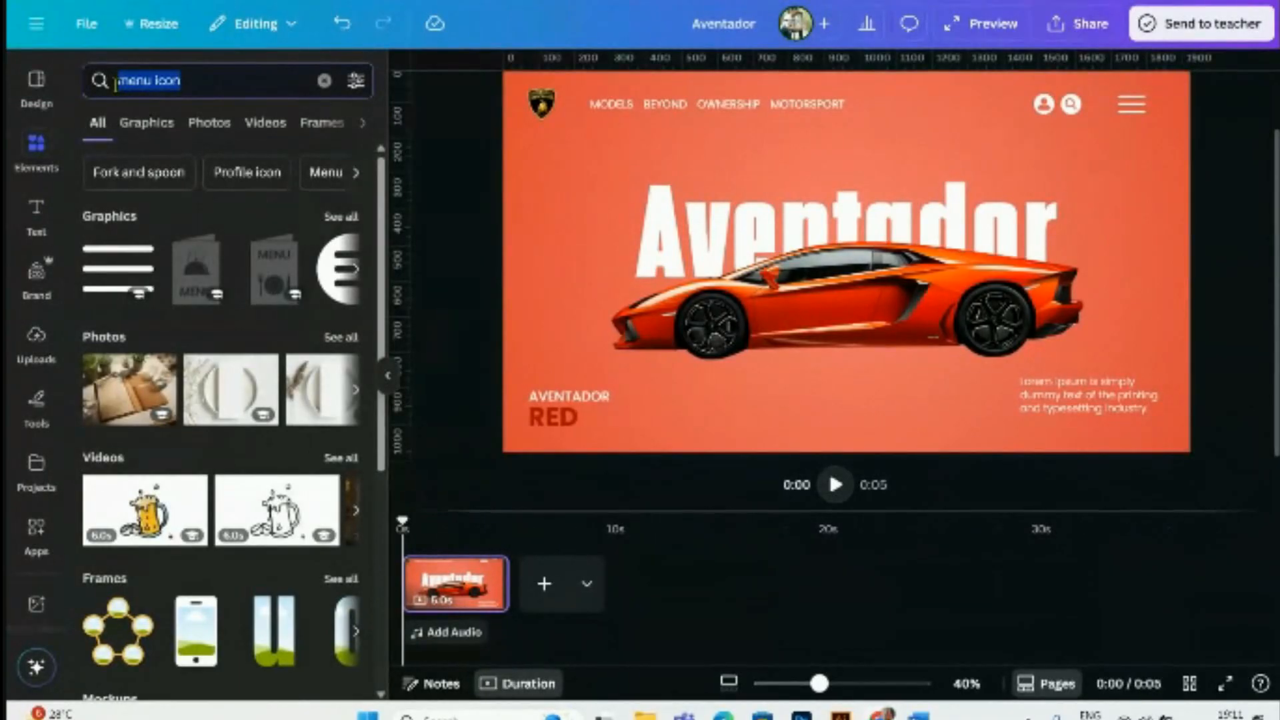
{"action": "type", "text": "arro"}
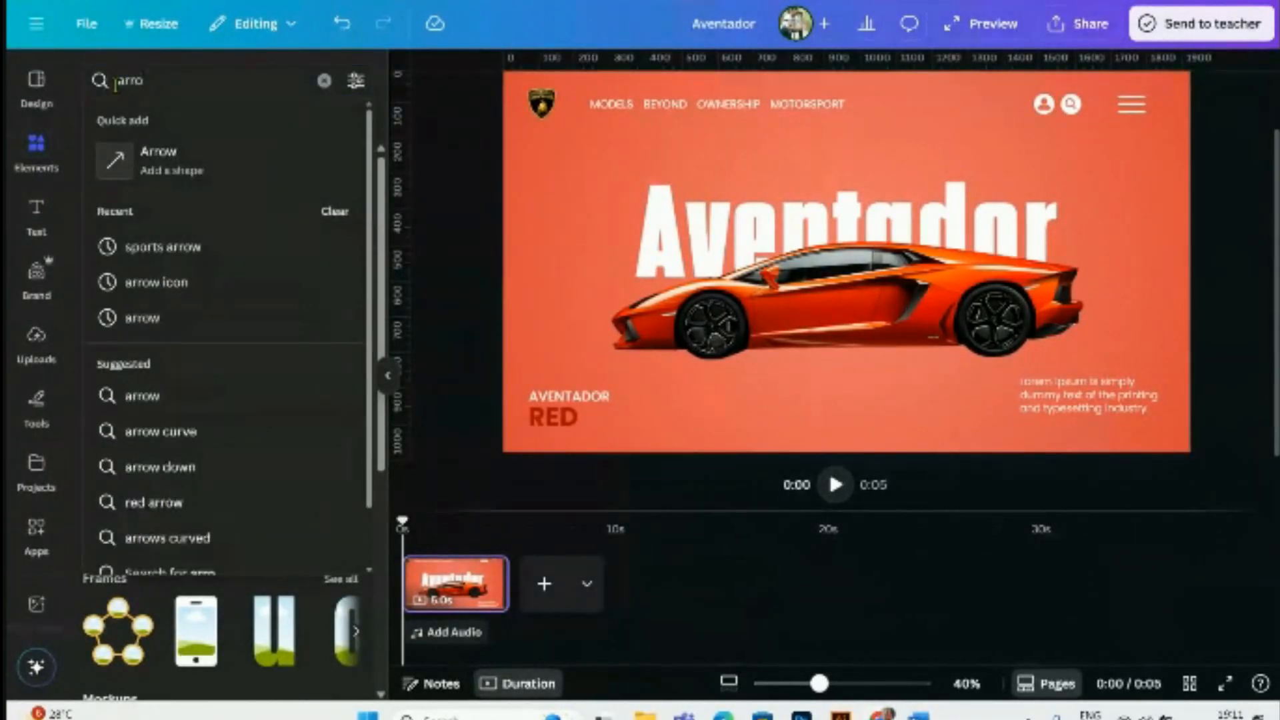
{"action": "type", "text": "w in"}
{"action": "type", "text": "circle"}
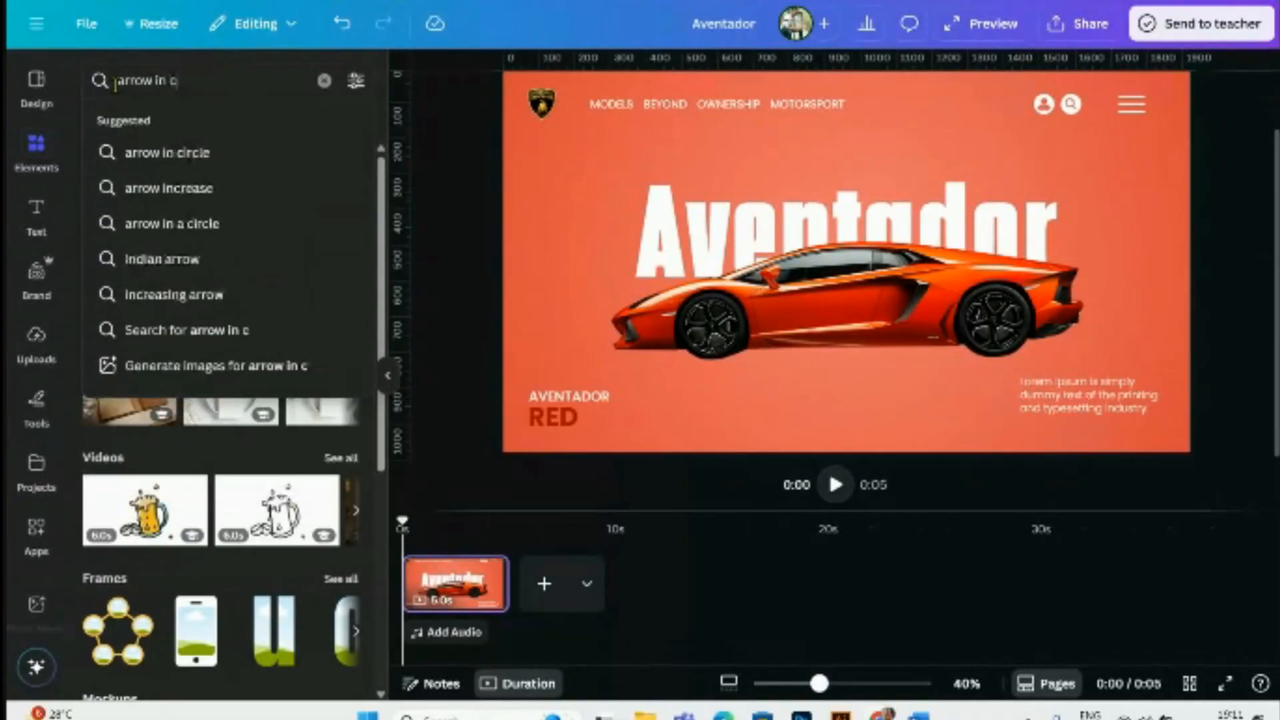
{"action": "key", "text": "Return"}
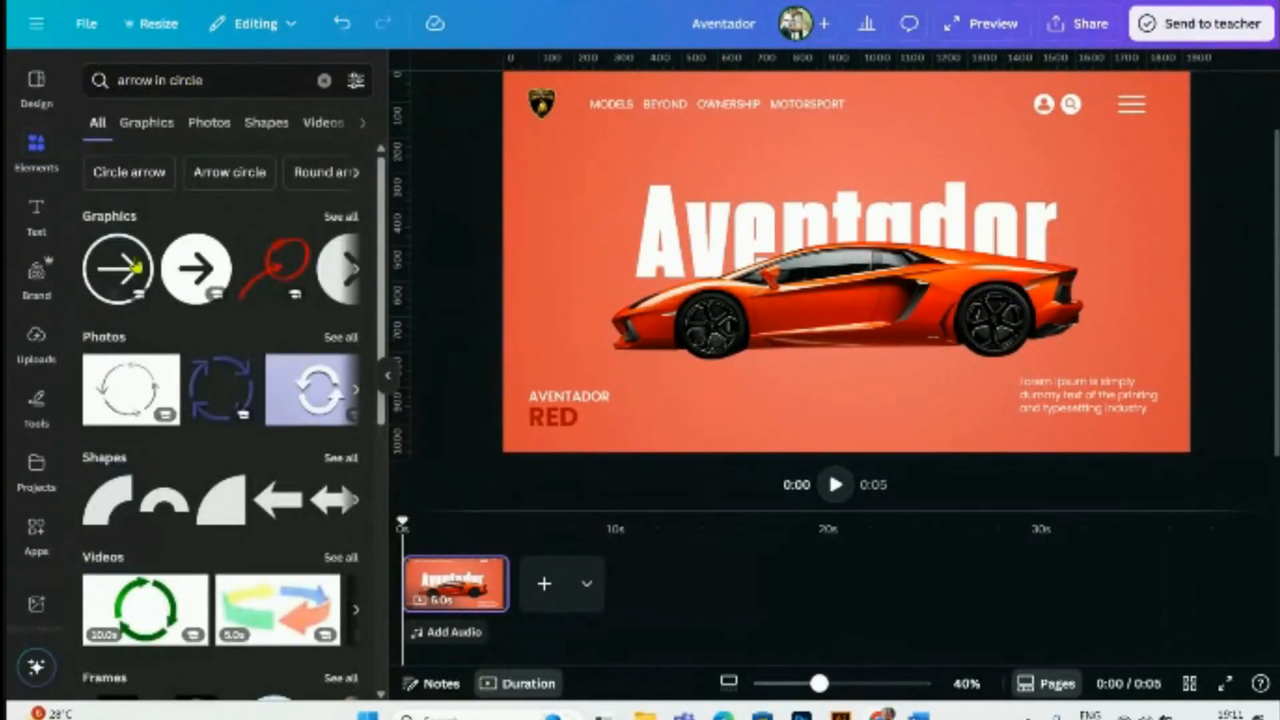
- Add the outlined circle arrow graphic and shrink it to a small icon just below the start of the Lorem Ipsum paragraph
{"action": "left_click", "coordinate": [137, 267]}
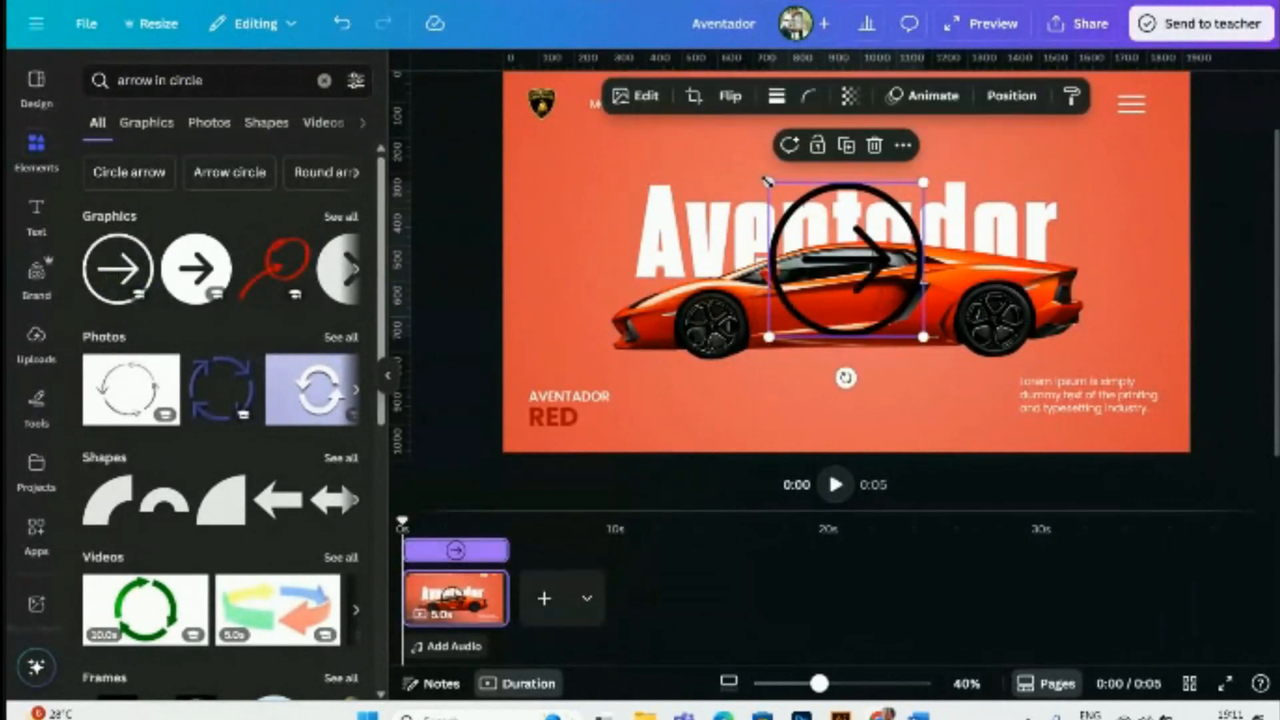
{"action": "left_click_drag", "start_coordinate": [767, 180], "coordinate": [1042, 487]}
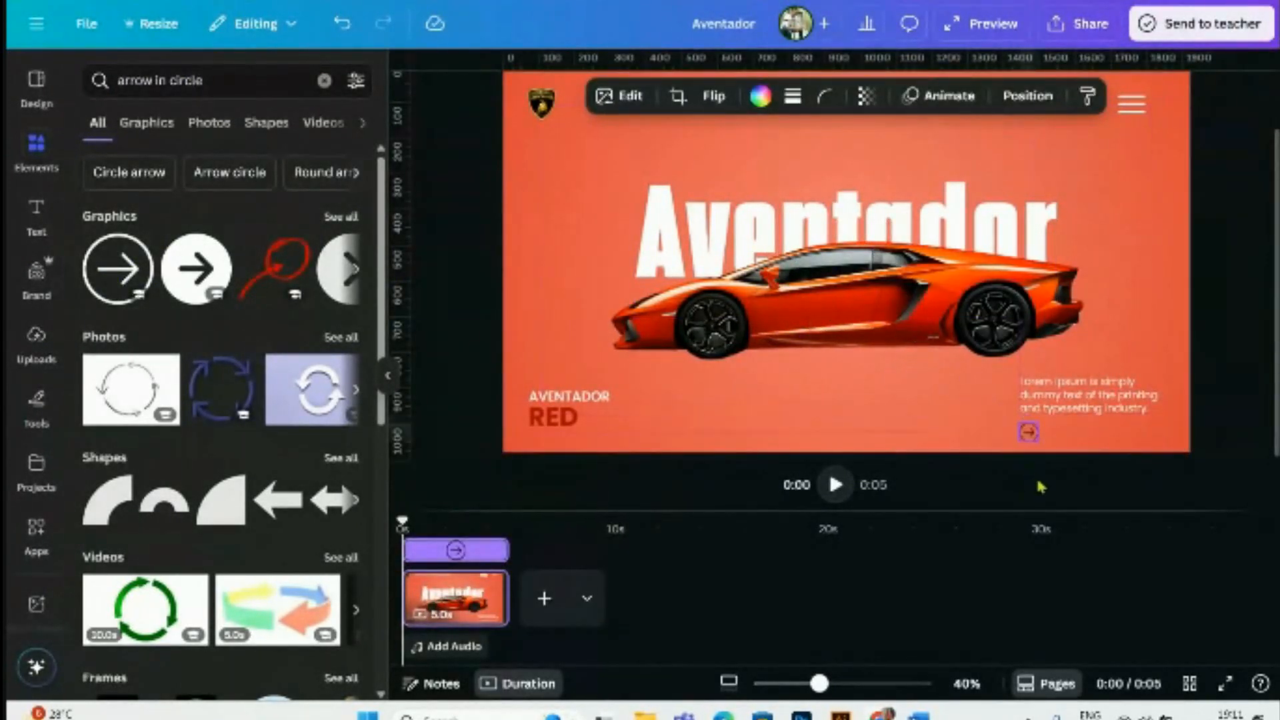
{"action": "scroll", "coordinate": [1032, 437], "scroll_direction": "up", "scroll_amount": 5}
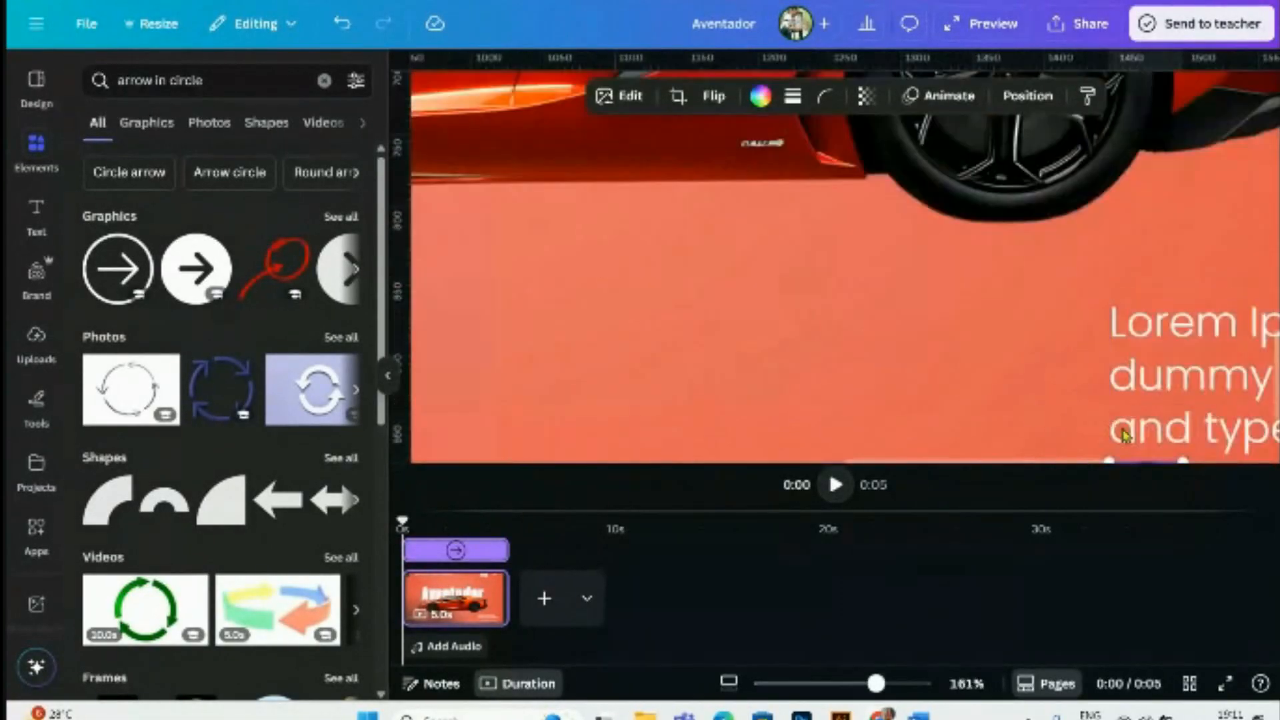
{"action": "left_click_drag", "start_coordinate": [1155, 357], "coordinate": [1156, 367]}
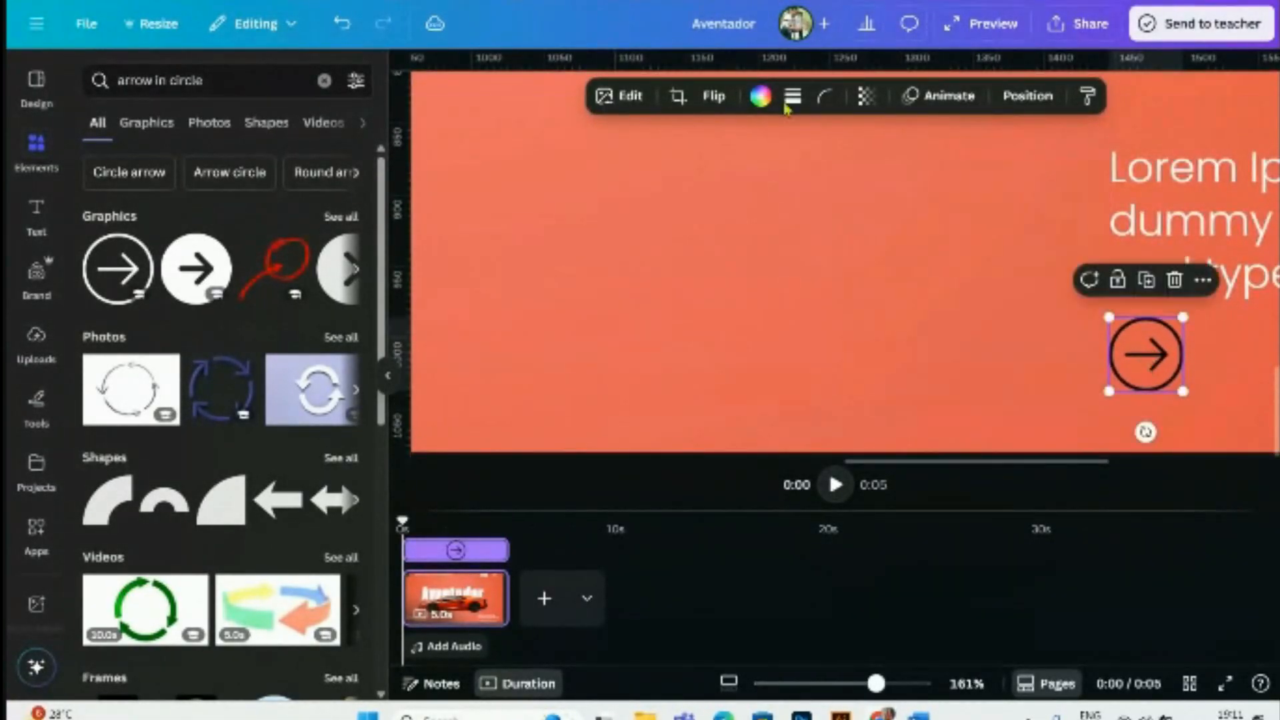
- Flip the circle arrow icon horizontally and colour it white
{"action": "left_click", "coordinate": [715, 100]}
{"action": "left_click", "coordinate": [722, 154]}
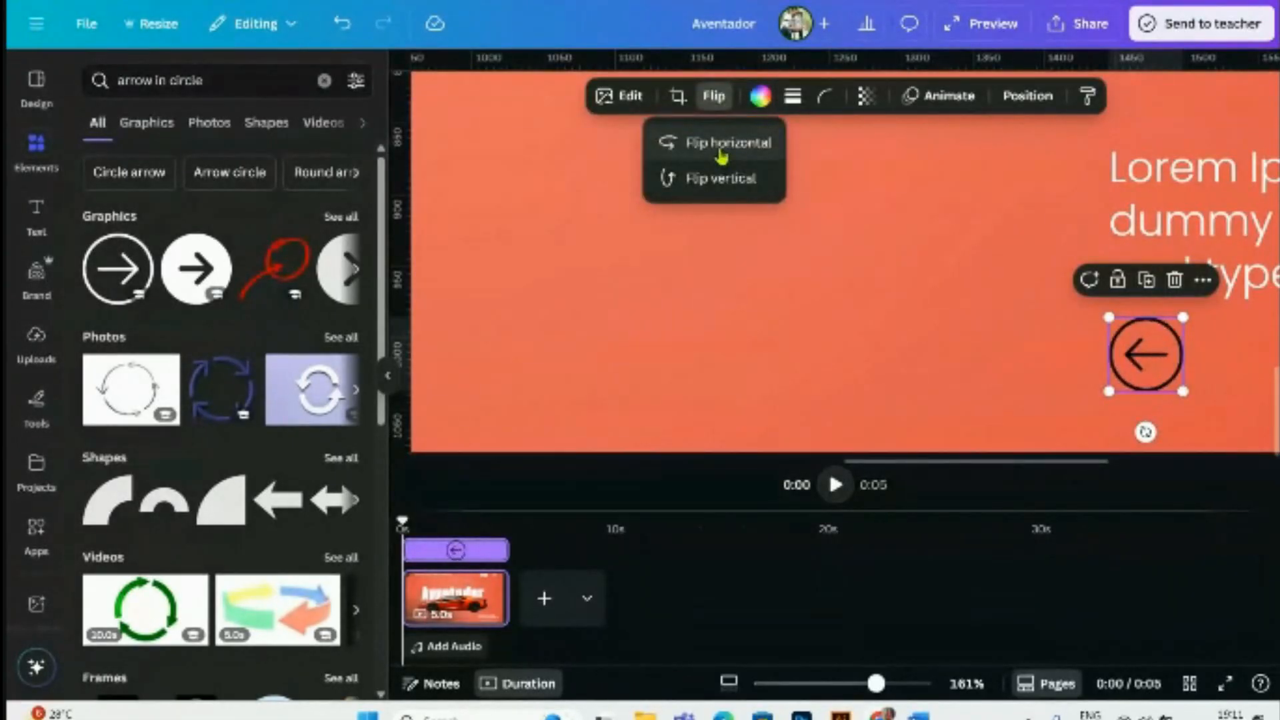
{"action": "left_click", "coordinate": [760, 95]}
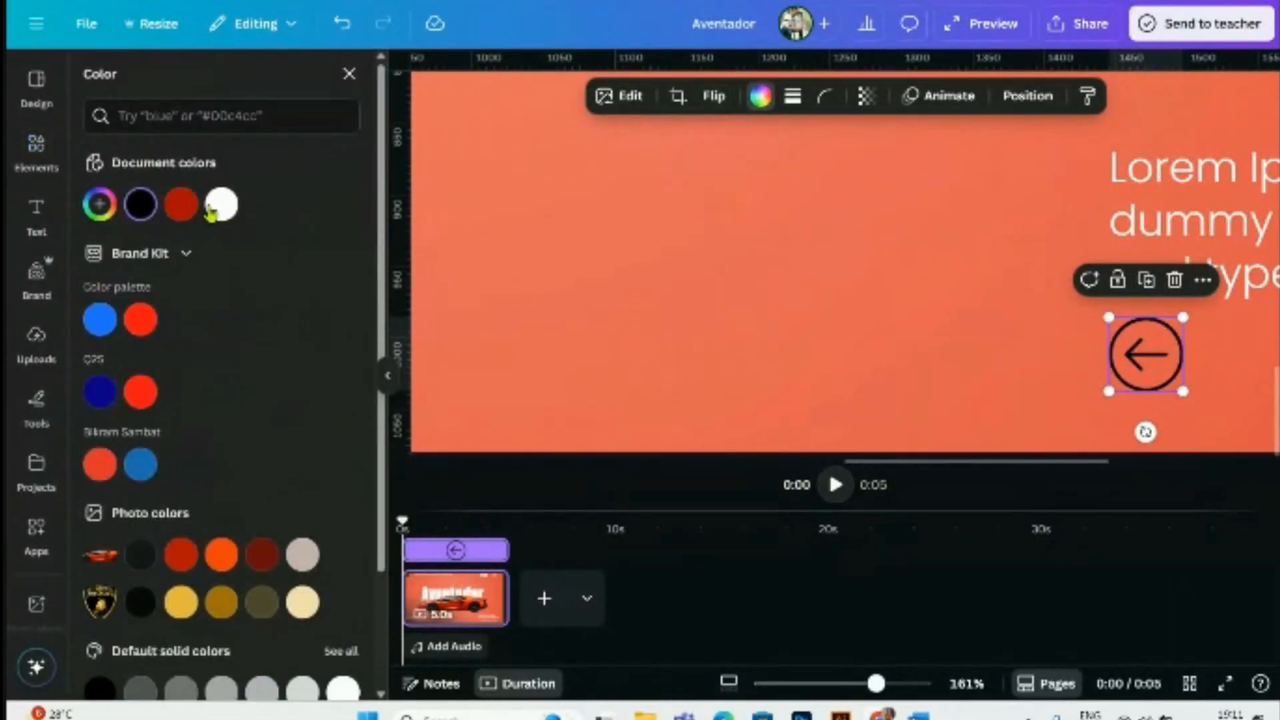
{"action": "left_click", "coordinate": [221, 205]}
- Duplicate the white circle arrow and place the copy level with the original, a small gap to its right
{"action": "scroll", "coordinate": [1201, 402], "scroll_direction": "right", "scroll_amount": 5}
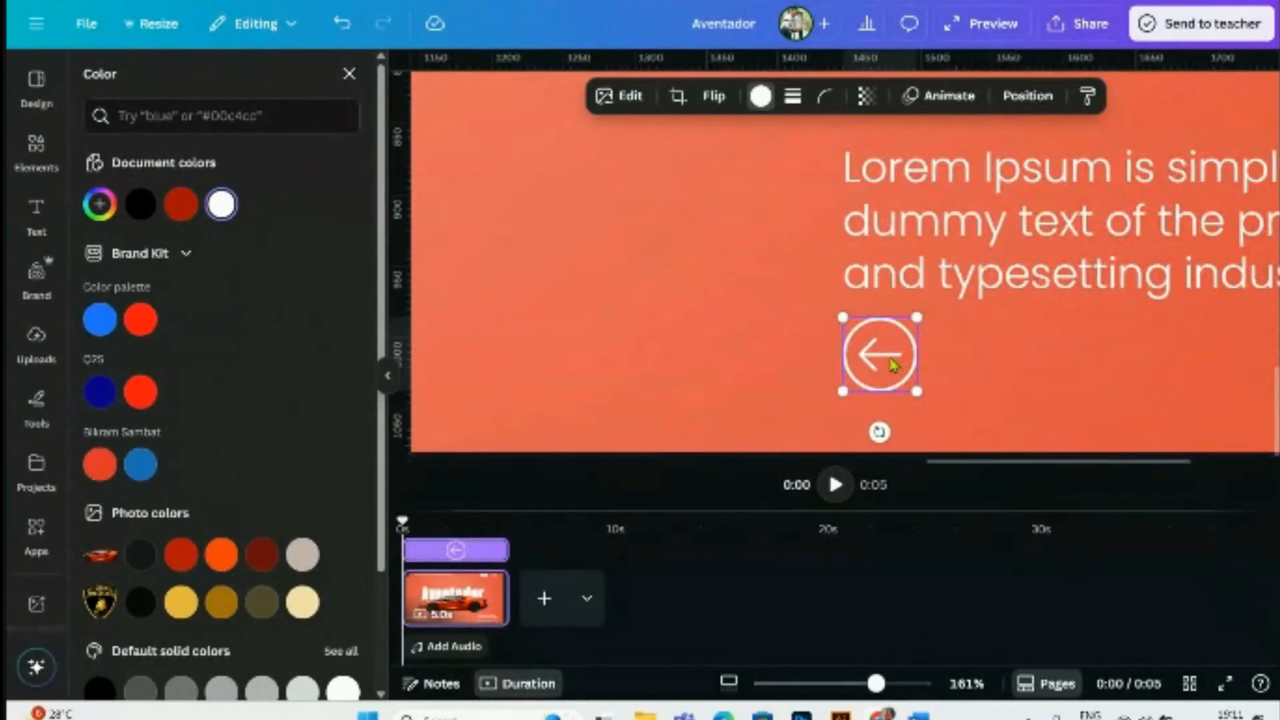
{"action": "left_click", "coordinate": [958, 360]}
{"action": "left_click", "coordinate": [946, 345]}
{"action": "left_click", "coordinate": [939, 280]}
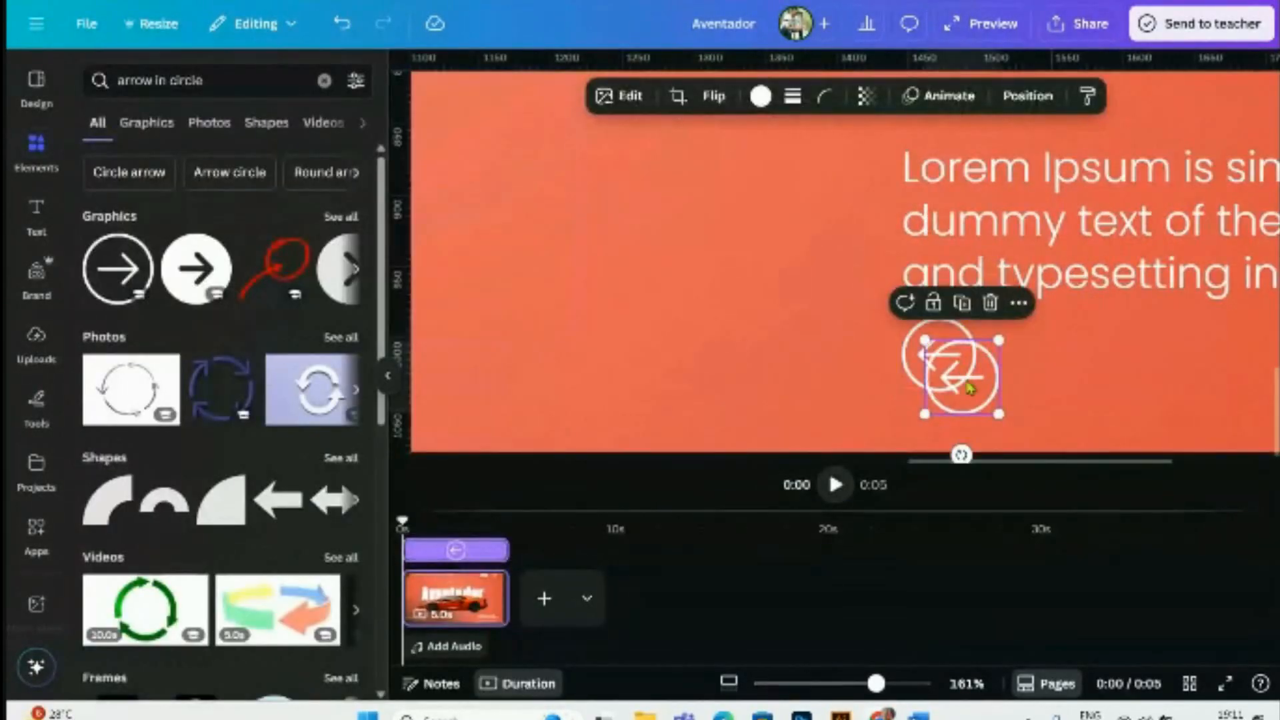
{"action": "left_click_drag", "start_coordinate": [969, 389], "coordinate": [1041, 355]}
{"action": "left_click", "coordinate": [1178, 371]}
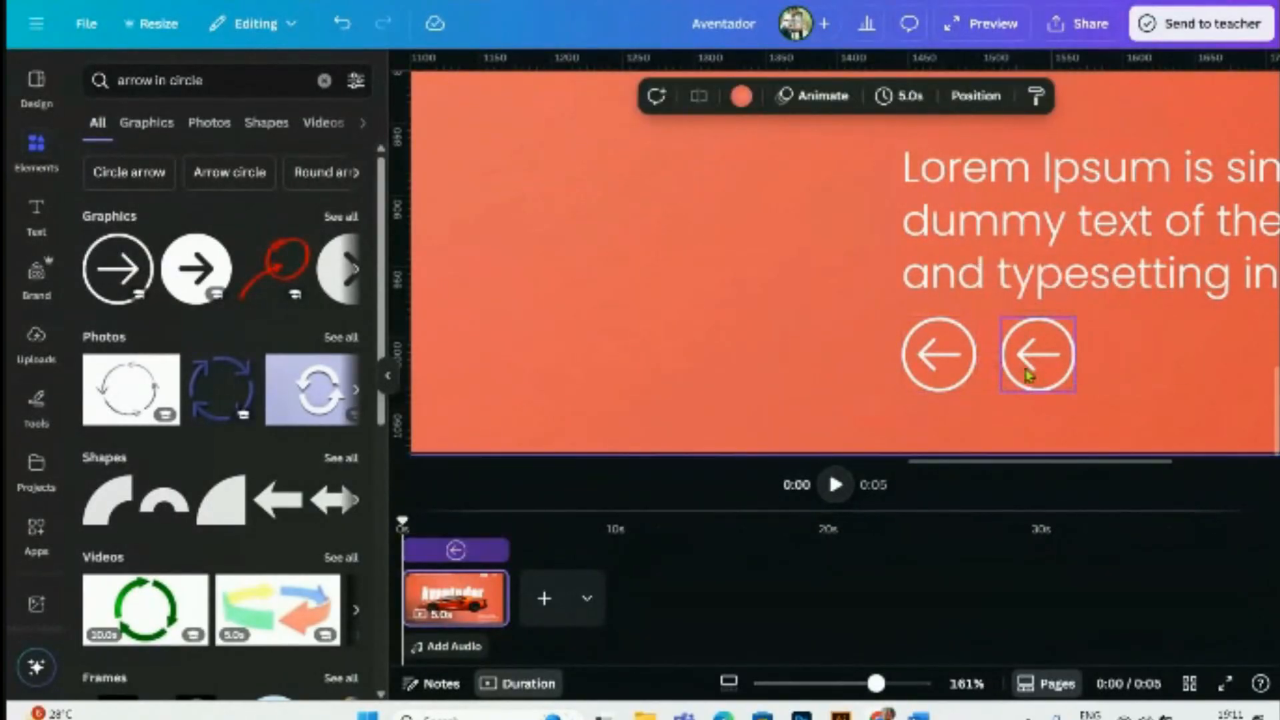
- Flip the duplicated circle arrow horizontally so the pair points in opposite directions
{"action": "left_click", "coordinate": [1028, 375]}
{"action": "left_click", "coordinate": [1181, 385]}
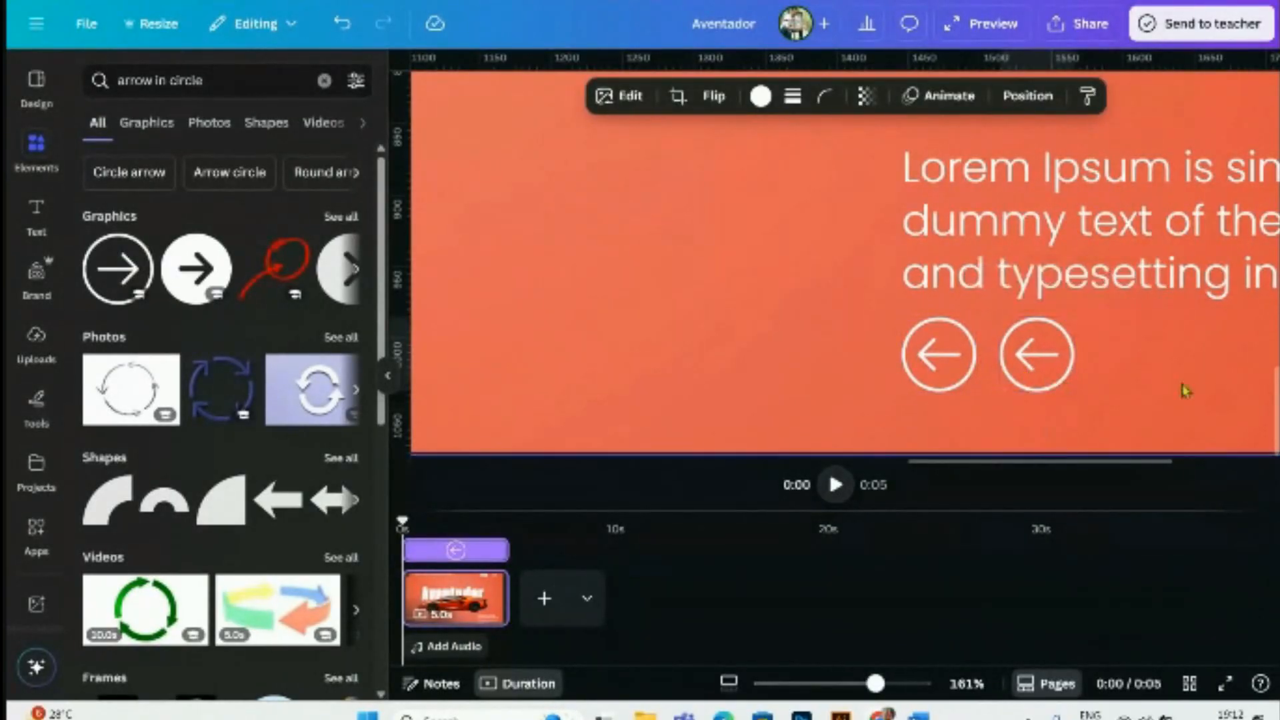
{"action": "left_click", "coordinate": [1038, 357]}
{"action": "left_click", "coordinate": [714, 95]}
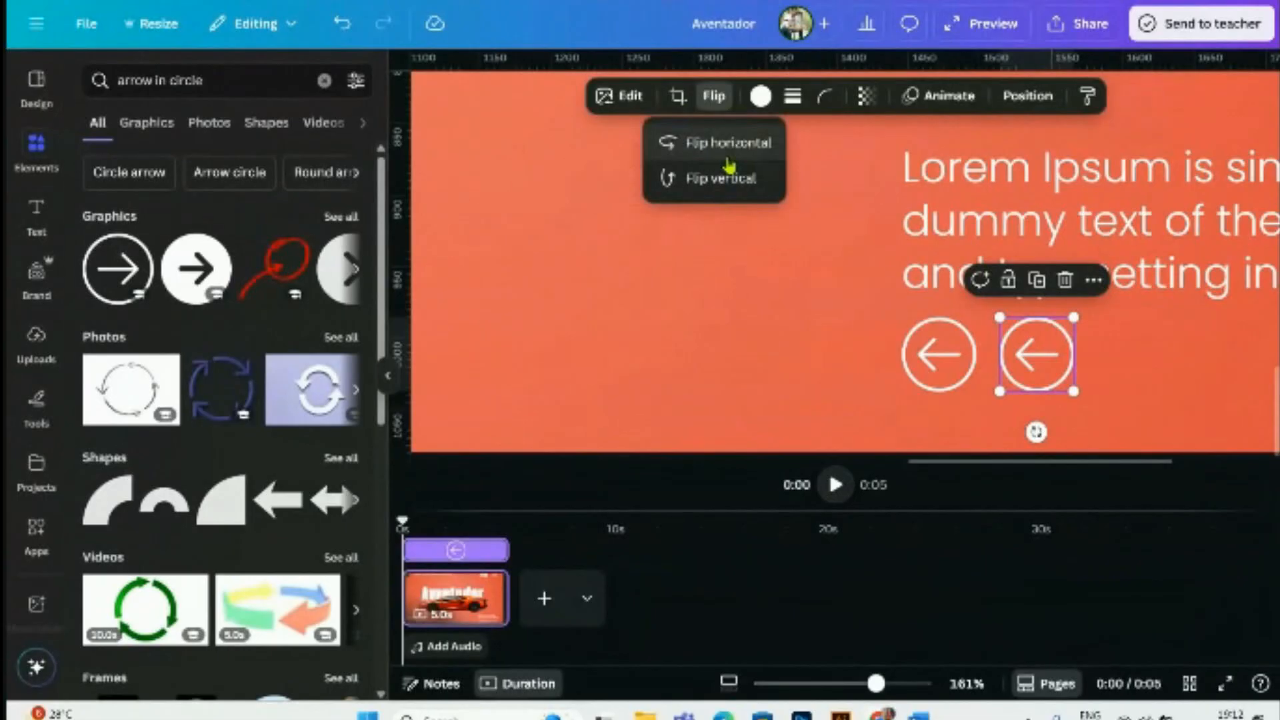
{"action": "left_click", "coordinate": [725, 155]}
{"action": "left_click", "coordinate": [1121, 360]}
{"action": "scroll", "coordinate": [1124, 373], "scroll_direction": "down", "scroll_amount": 5}
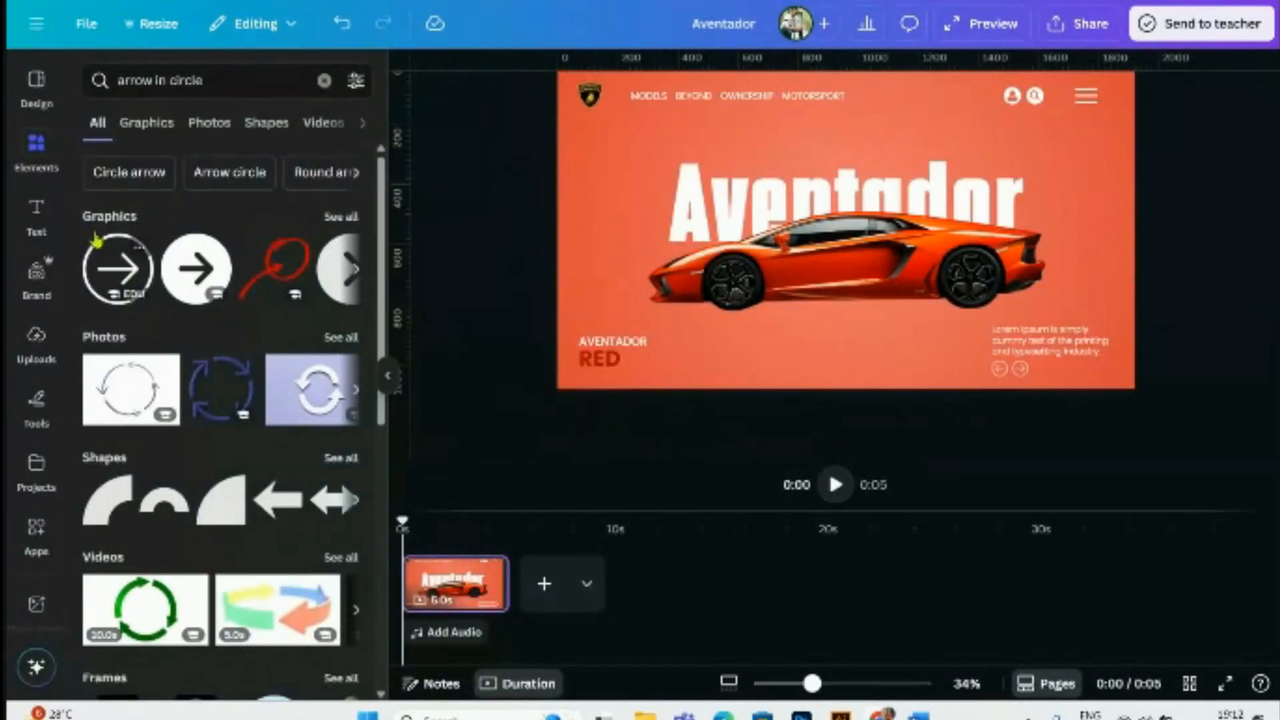
- Search the elements for "shape" and add the circle shape to the page
{"action": "left_click", "coordinate": [160, 80]}
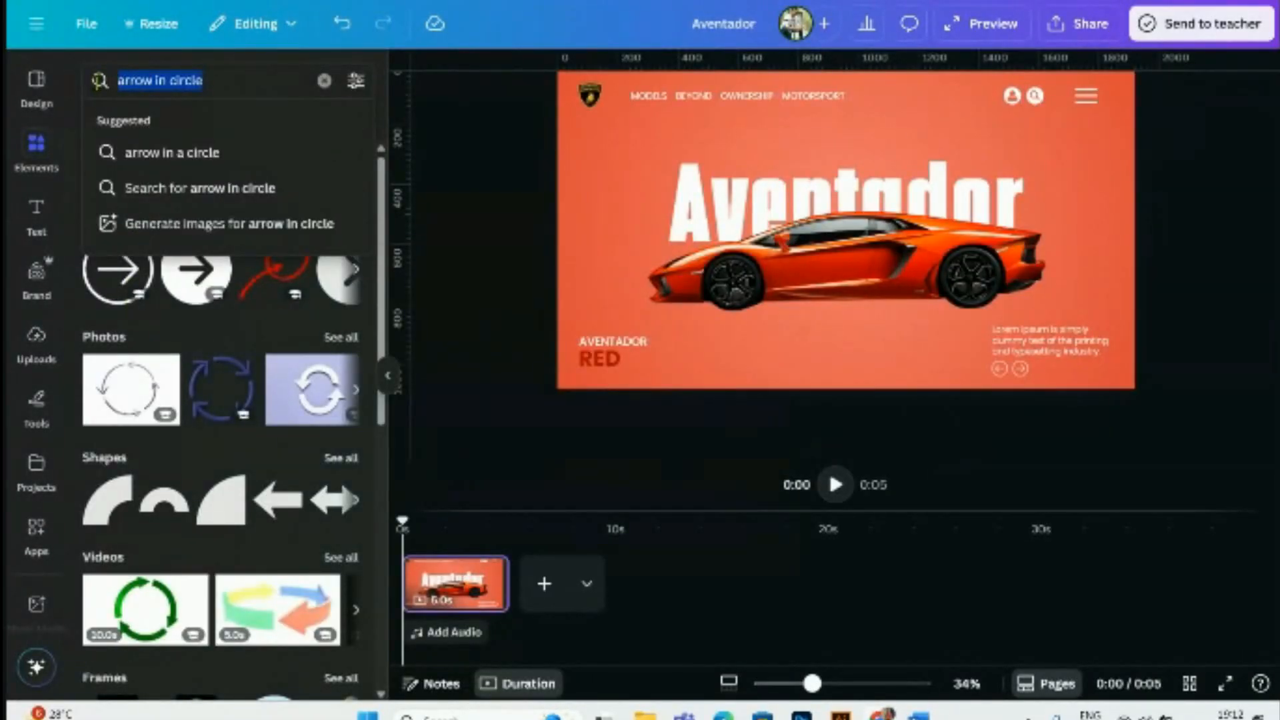
{"action": "type", "text": "shape"}
{"action": "key", "text": "Return"}
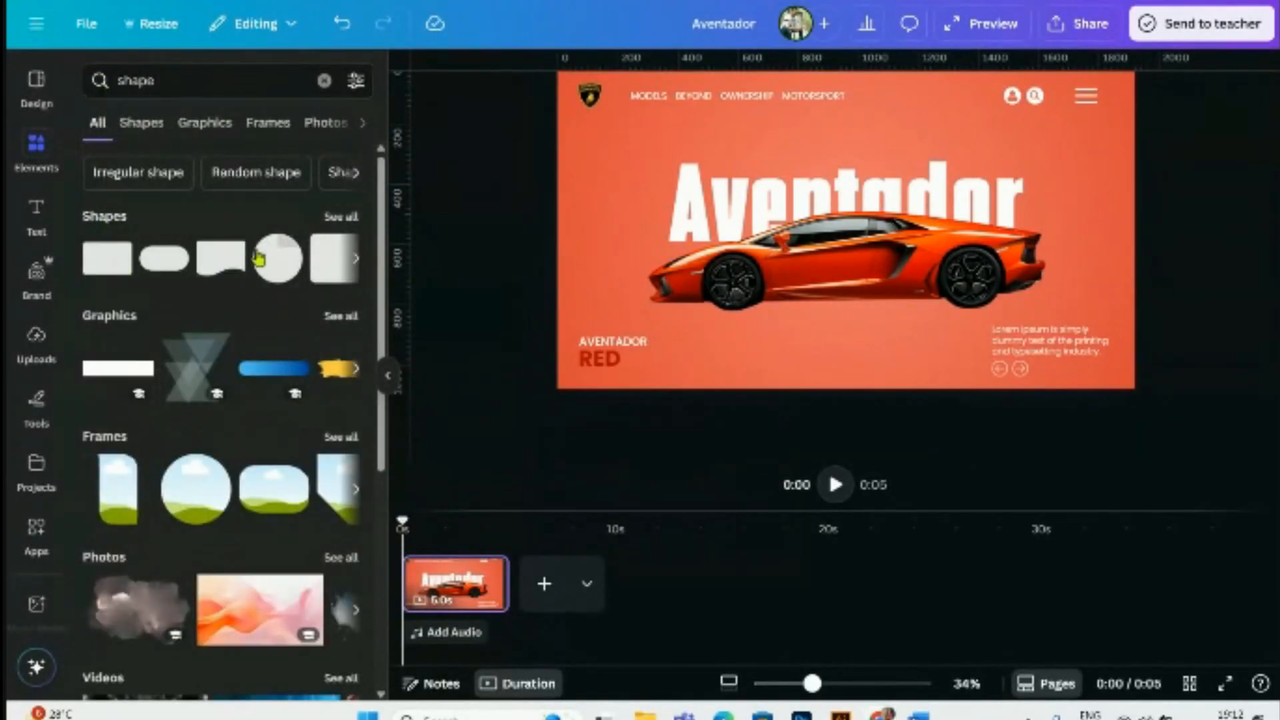
{"action": "left_click", "coordinate": [269, 270]}
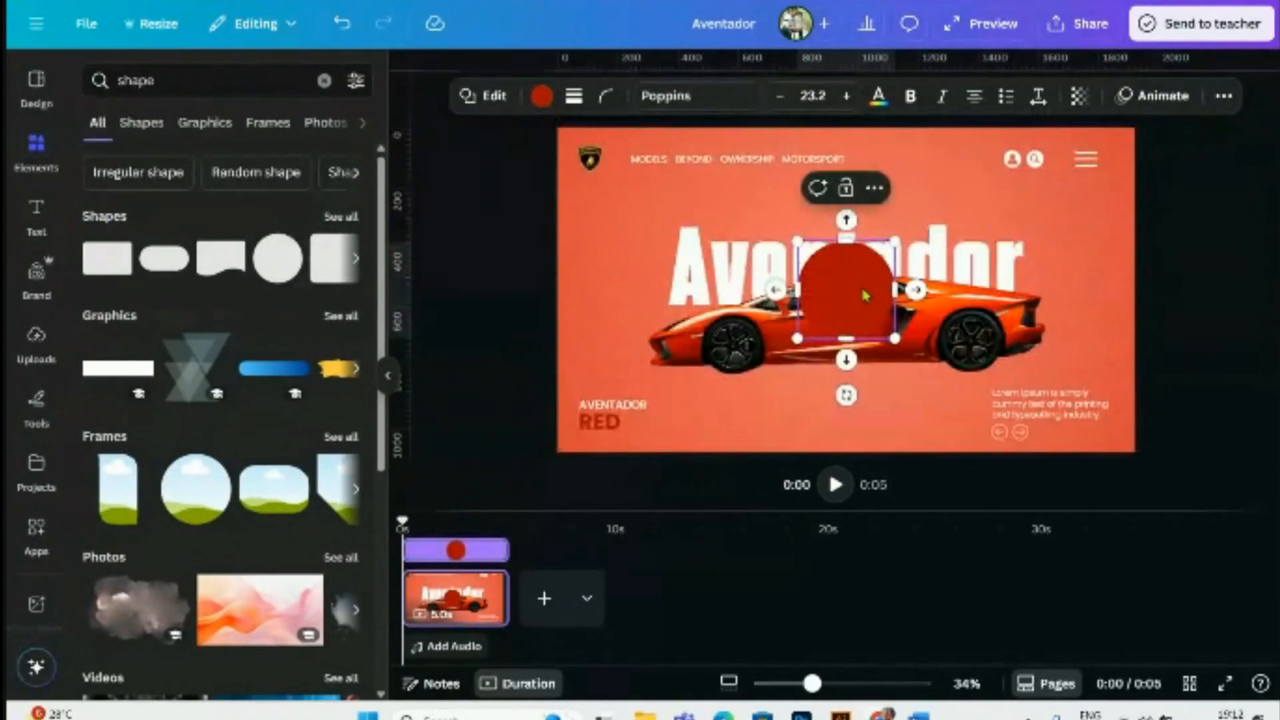
{"action": "key", "text": "ctrl+z"}
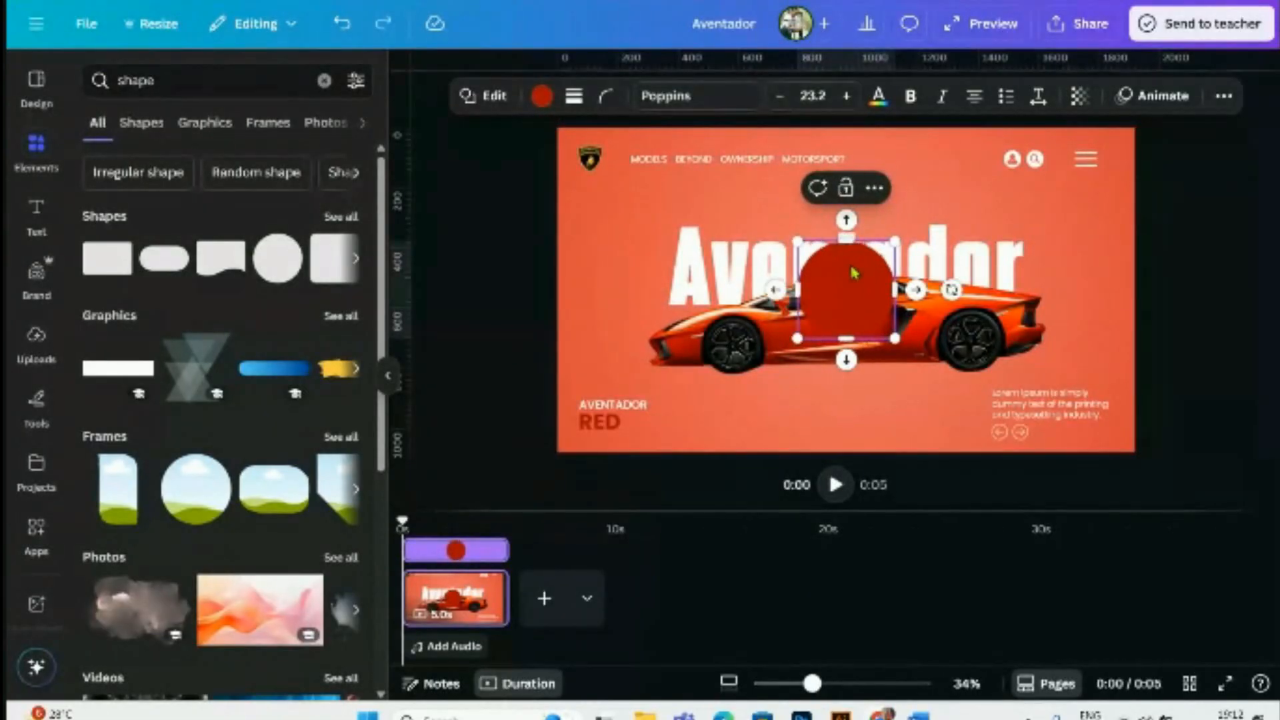
- Shrink the circle to a dot about 28 px wide and place it below the car's front half, level with the RED caption
{"action": "left_click_drag", "start_coordinate": [894, 239], "coordinate": [815, 327]}
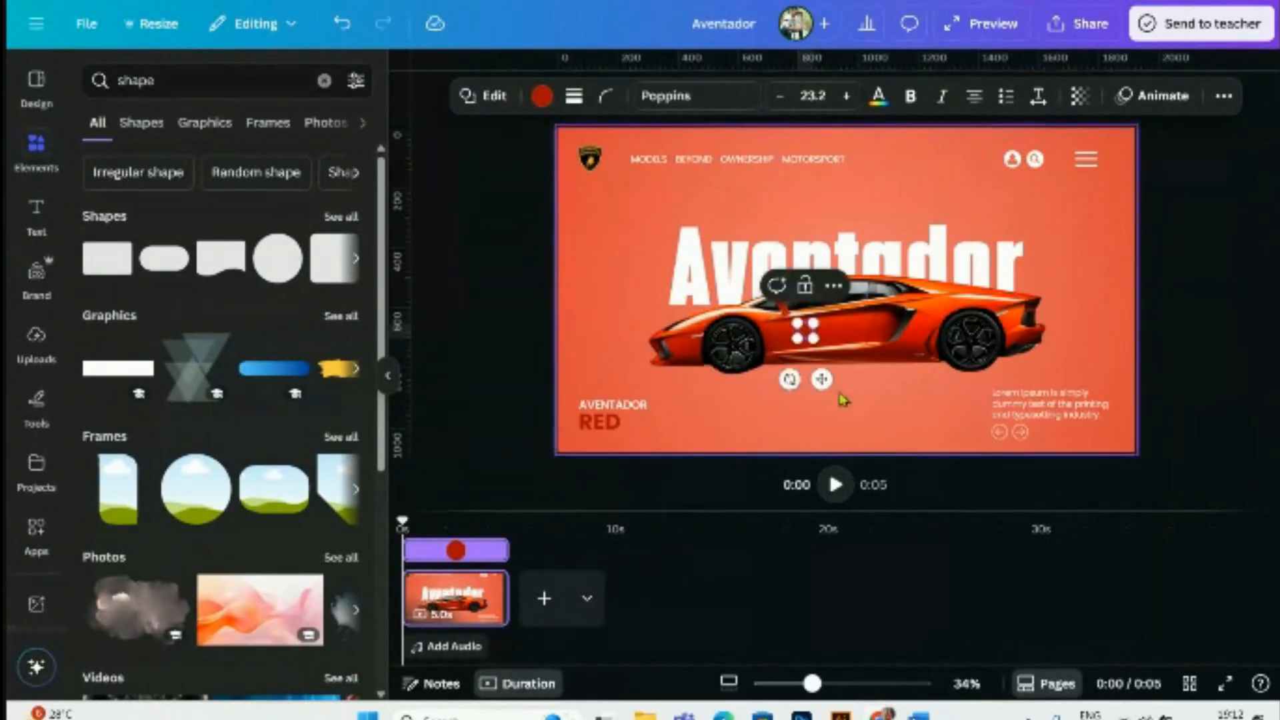
{"action": "left_click_drag", "start_coordinate": [822, 379], "coordinate": [809, 471]}
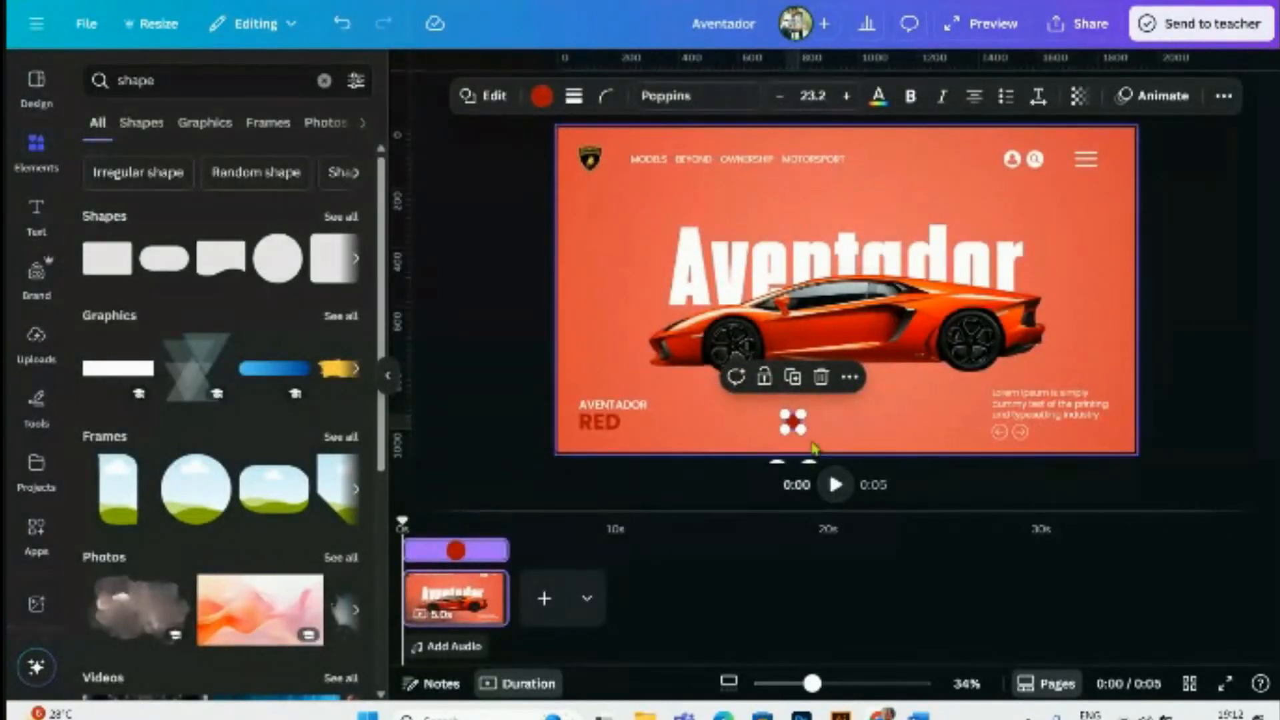
{"action": "scroll", "coordinate": [792, 433], "scroll_direction": "up", "scroll_amount": 5}
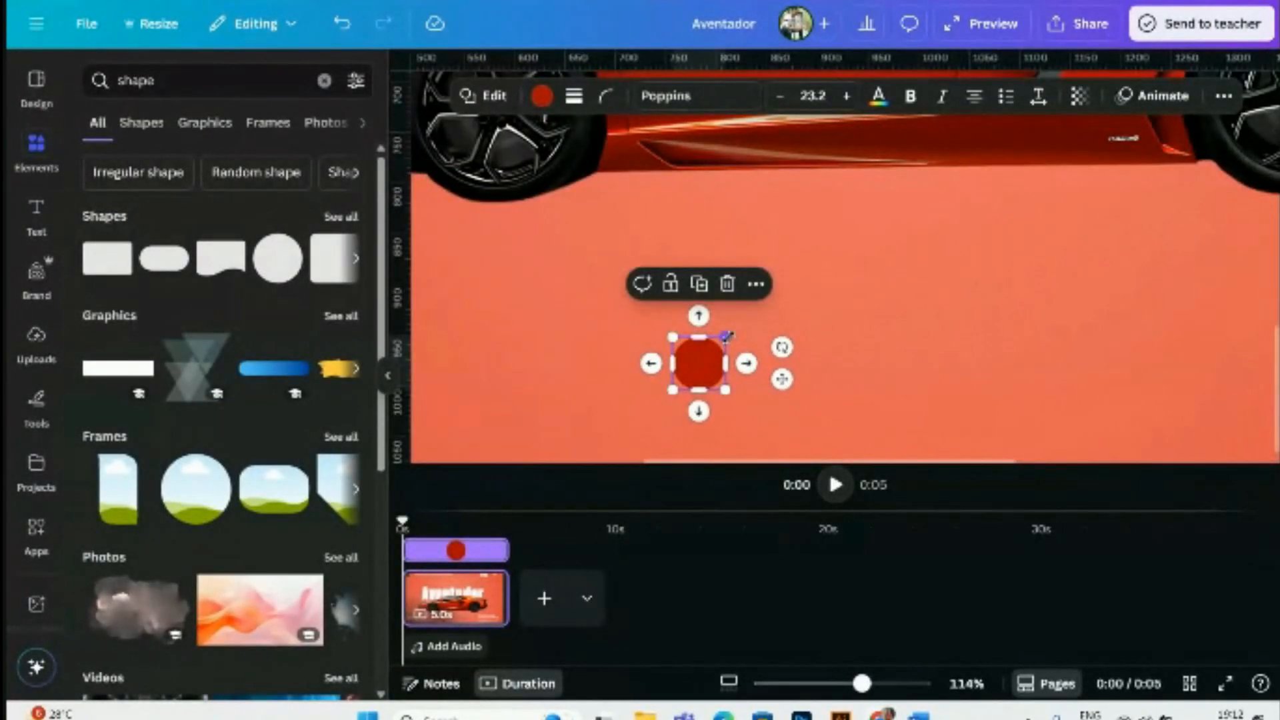
{"action": "left_click_drag", "start_coordinate": [727, 334], "coordinate": [711, 354]}
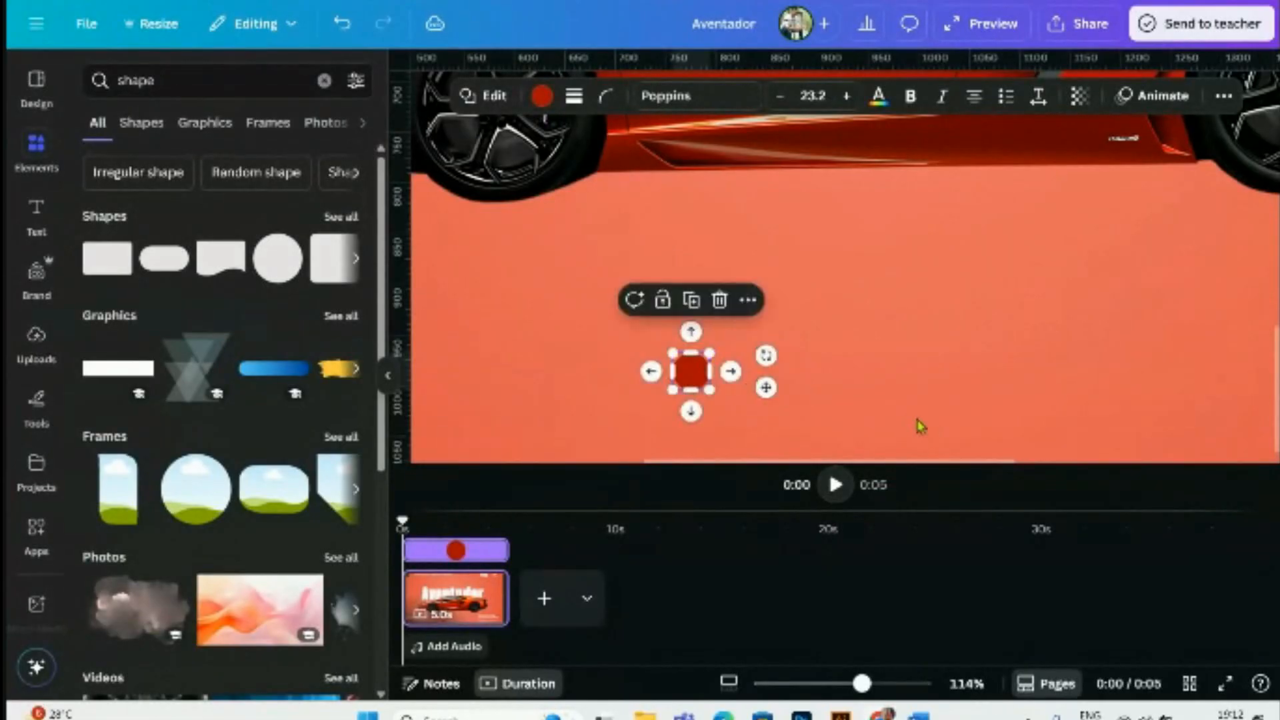
{"action": "scroll", "coordinate": [914, 424], "scroll_direction": "down", "scroll_amount": 5}
{"action": "left_click", "coordinate": [908, 421]}
{"action": "left_click", "coordinate": [800, 407]}
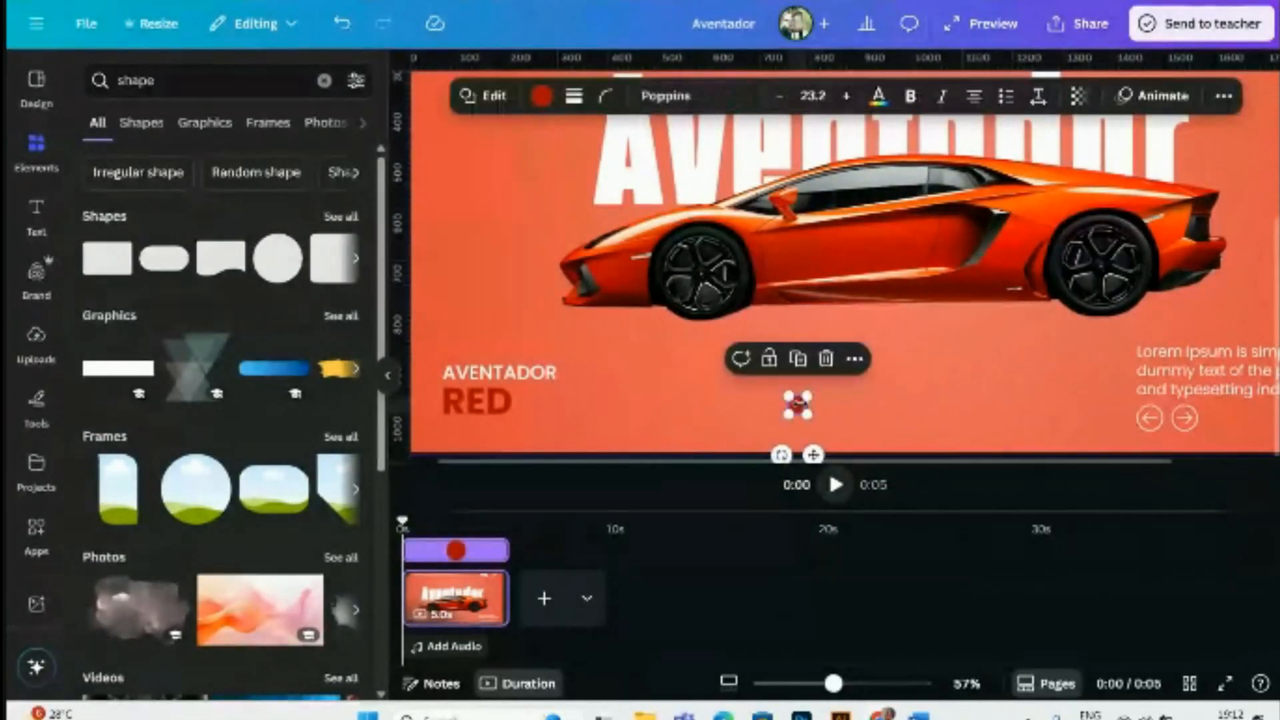
{"action": "left_click_drag", "start_coordinate": [812, 454], "coordinate": [776, 454]}
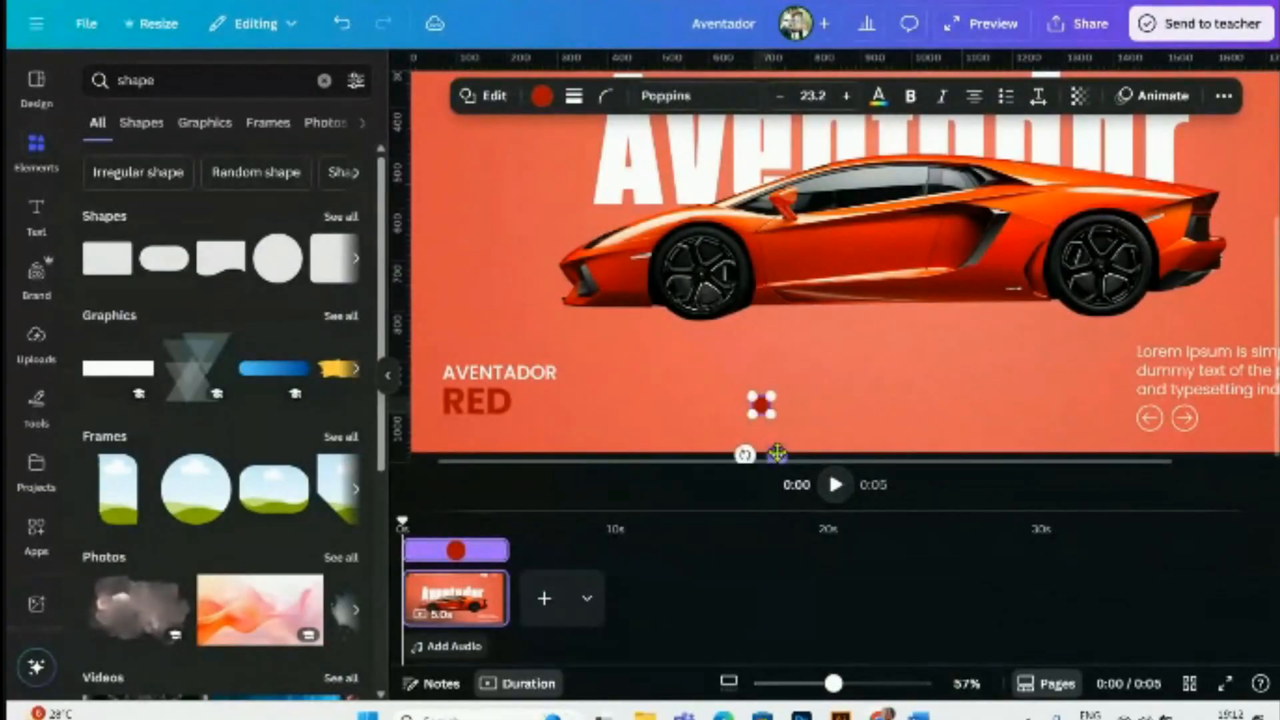
{"action": "scroll", "coordinate": [771, 413], "scroll_direction": "up", "scroll_amount": 4}
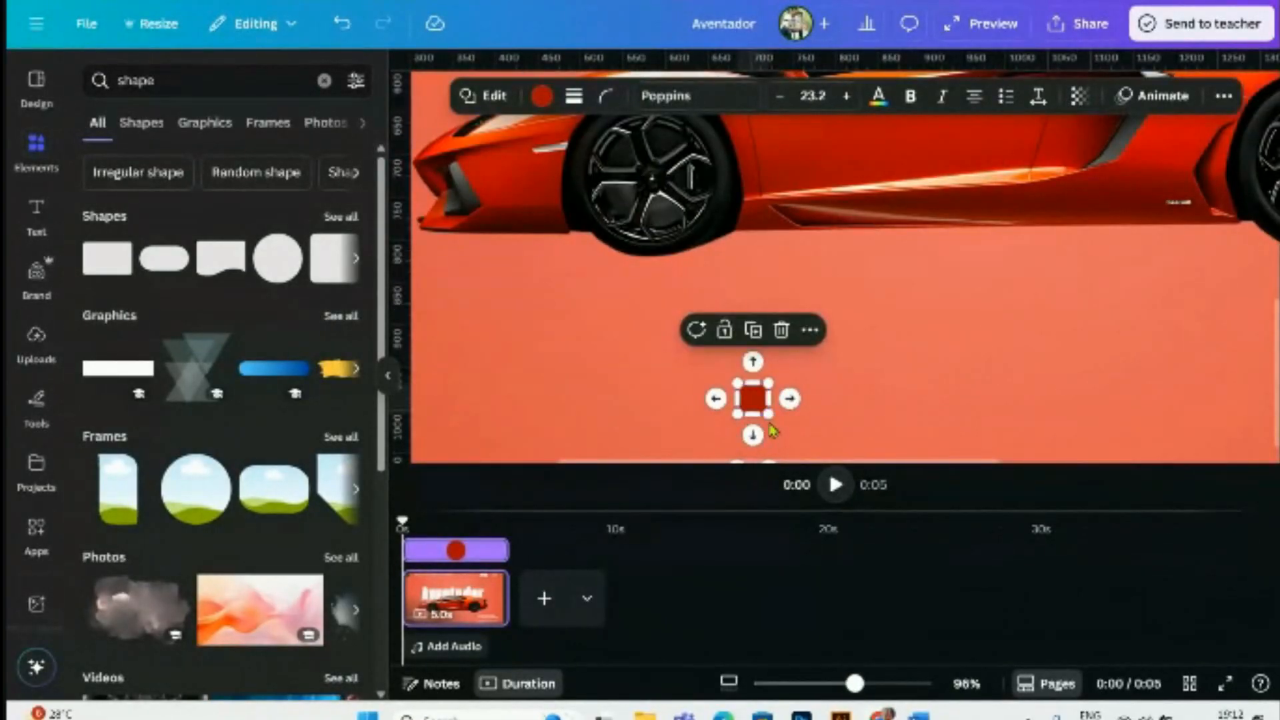
{"action": "left_click_drag", "start_coordinate": [768, 414], "coordinate": [762, 407]}
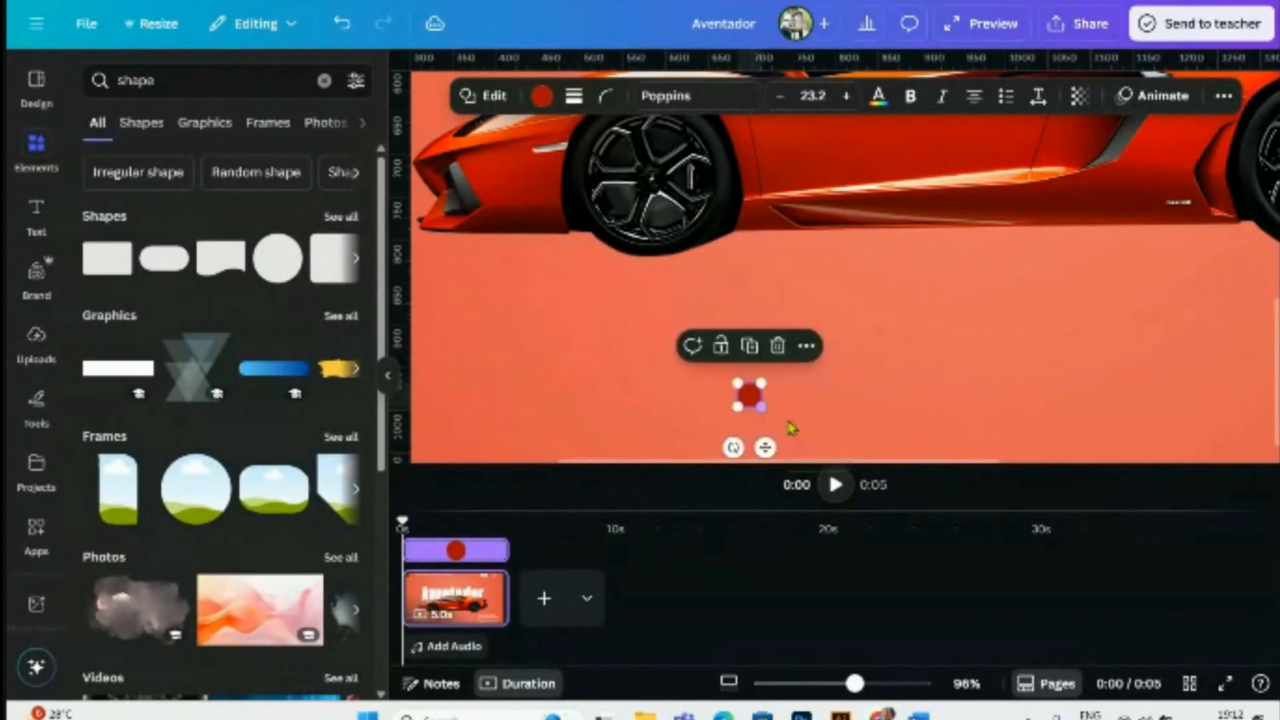
- Fill the small dot with the brighter red #E51D0A
{"action": "left_click", "coordinate": [543, 98]}
{"action": "left_click", "coordinate": [181, 555]}
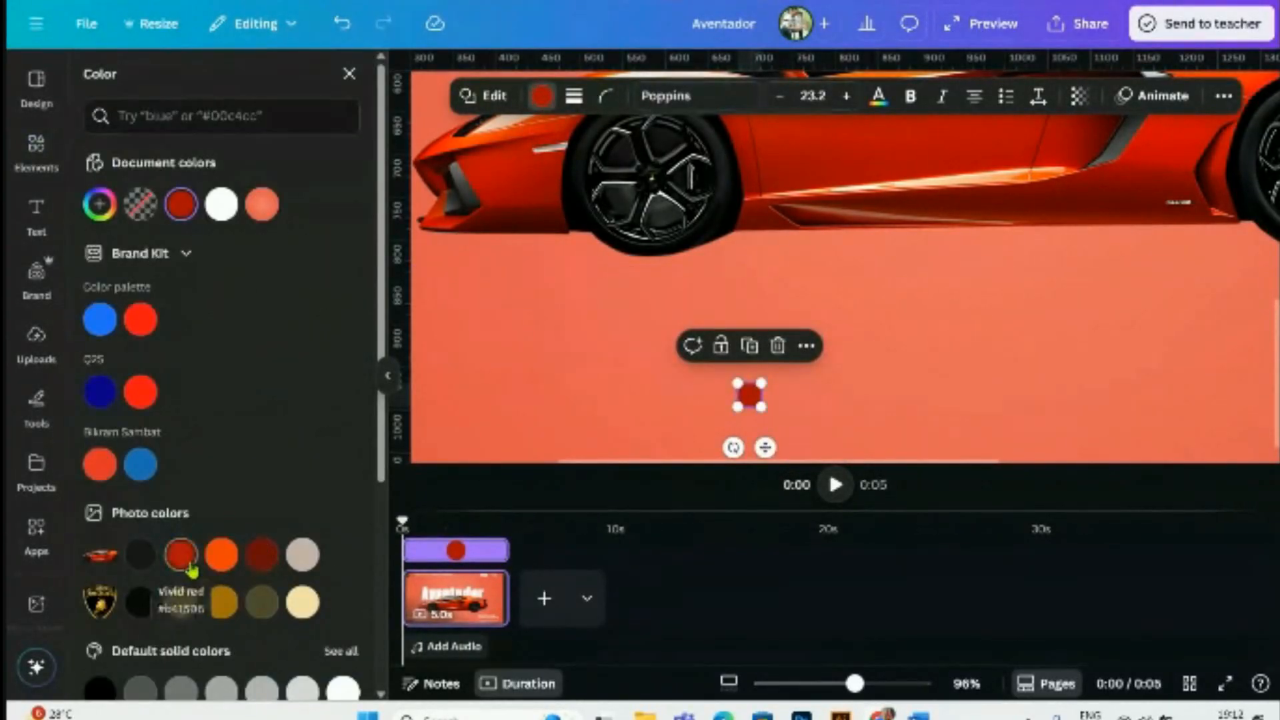
{"action": "left_click", "coordinate": [99, 204]}
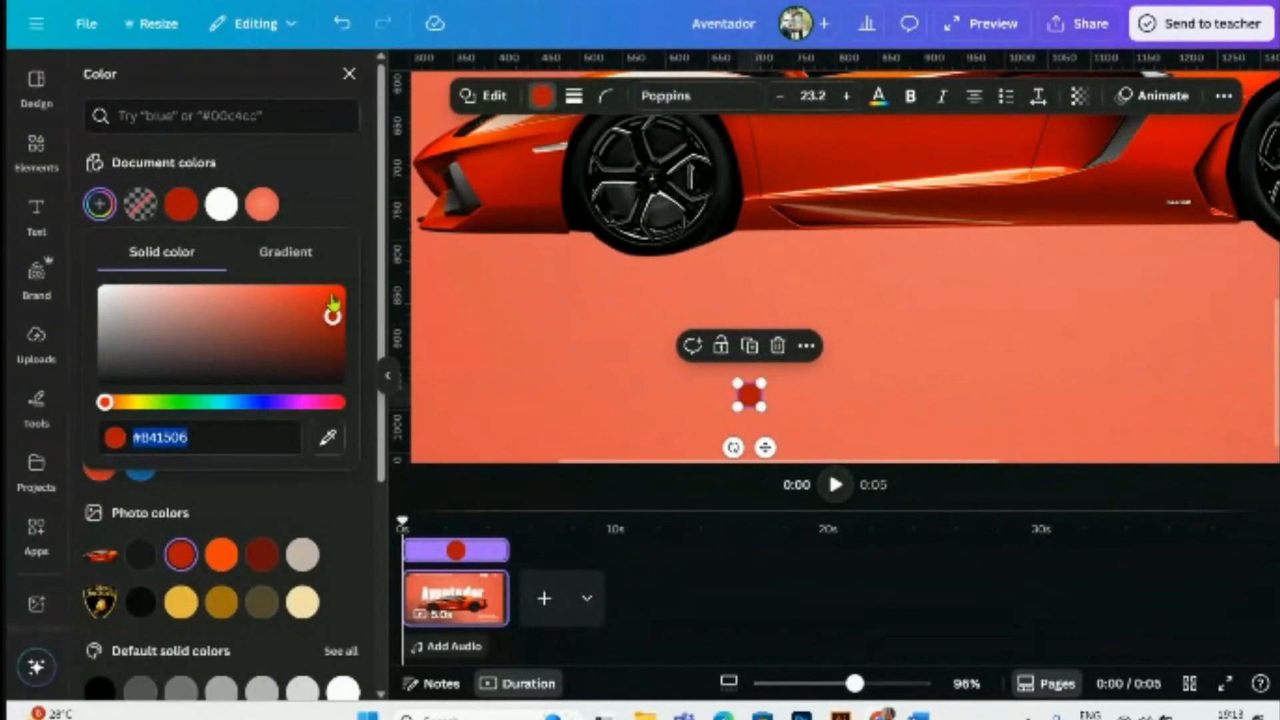
{"action": "left_click_drag", "start_coordinate": [333, 303], "coordinate": [329, 298]}
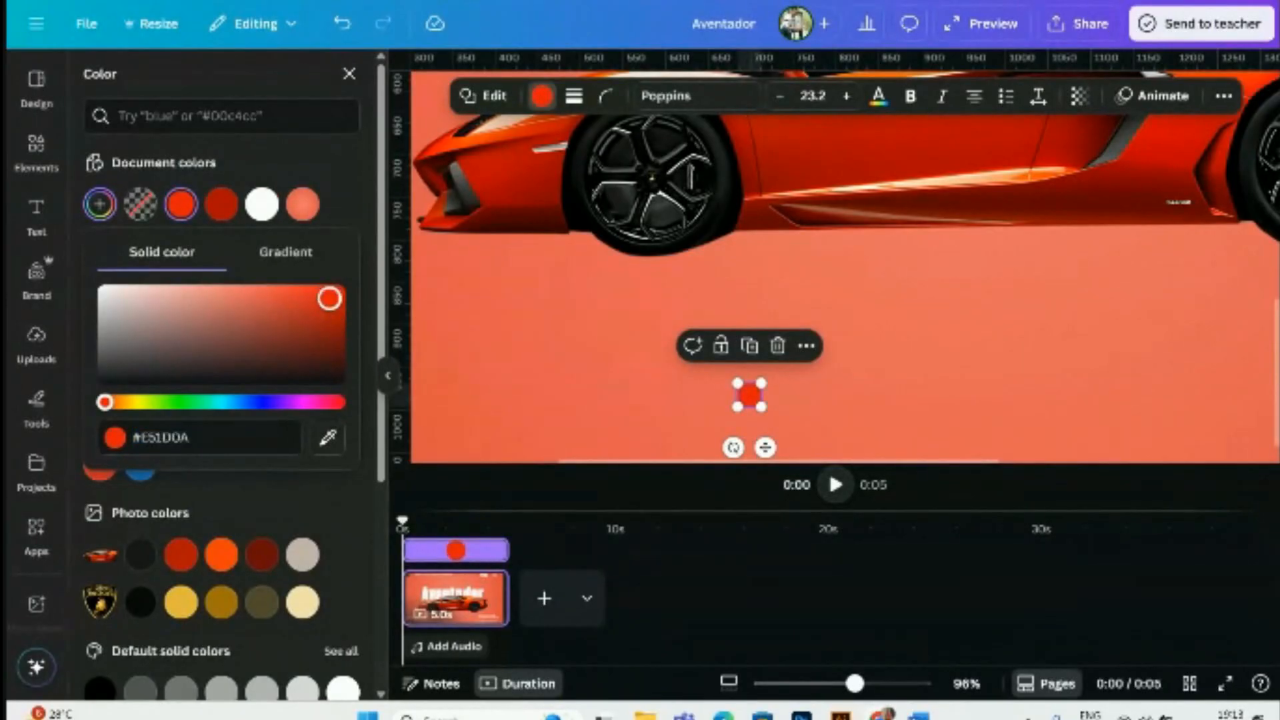
- Give the red dot a thin solid outline and colour the outline white
{"action": "left_click", "coordinate": [574, 96]}
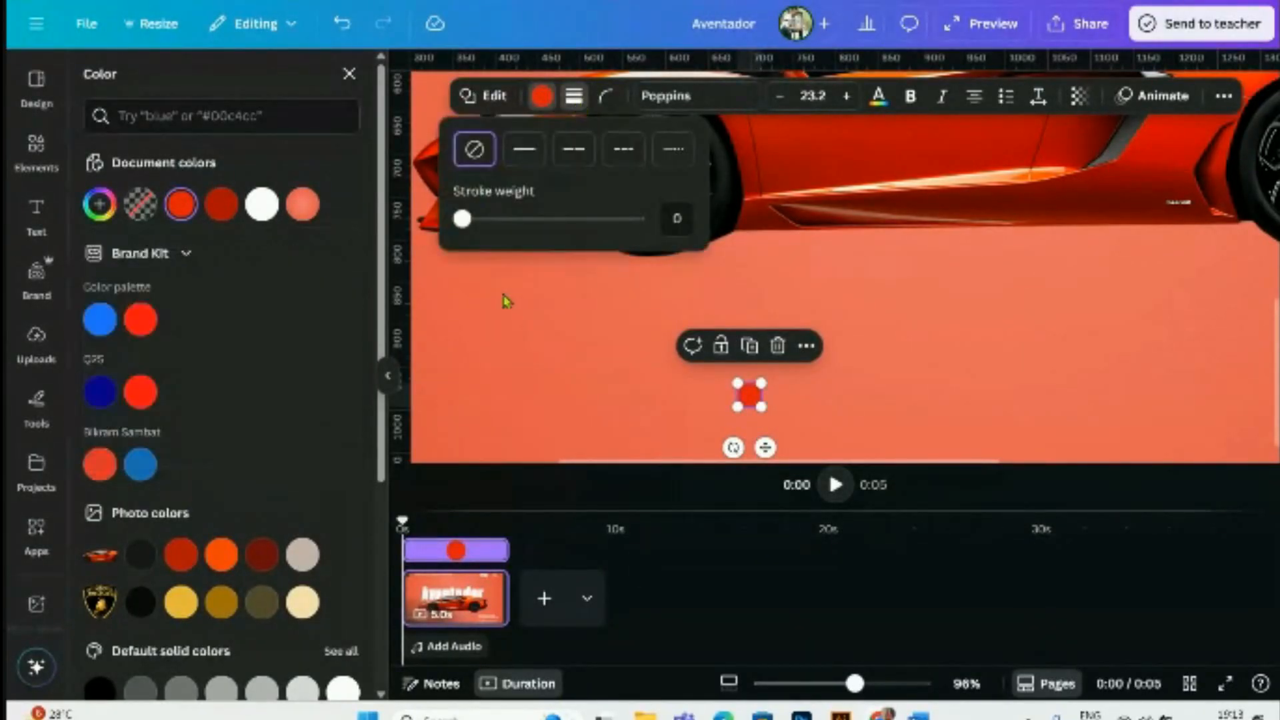
{"action": "left_click_drag", "start_coordinate": [462, 227], "coordinate": [467, 228]}
{"action": "left_click", "coordinate": [557, 97]}
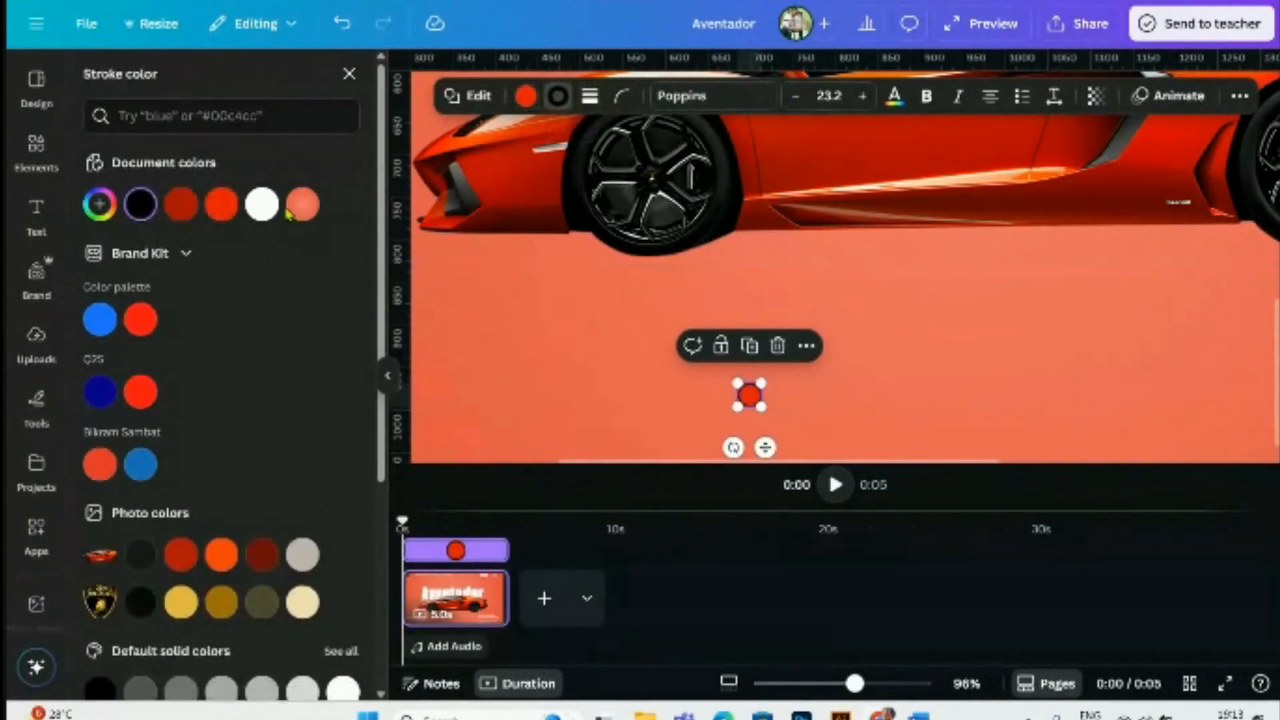
{"action": "left_click", "coordinate": [261, 204]}
{"action": "left_click", "coordinate": [893, 393]}
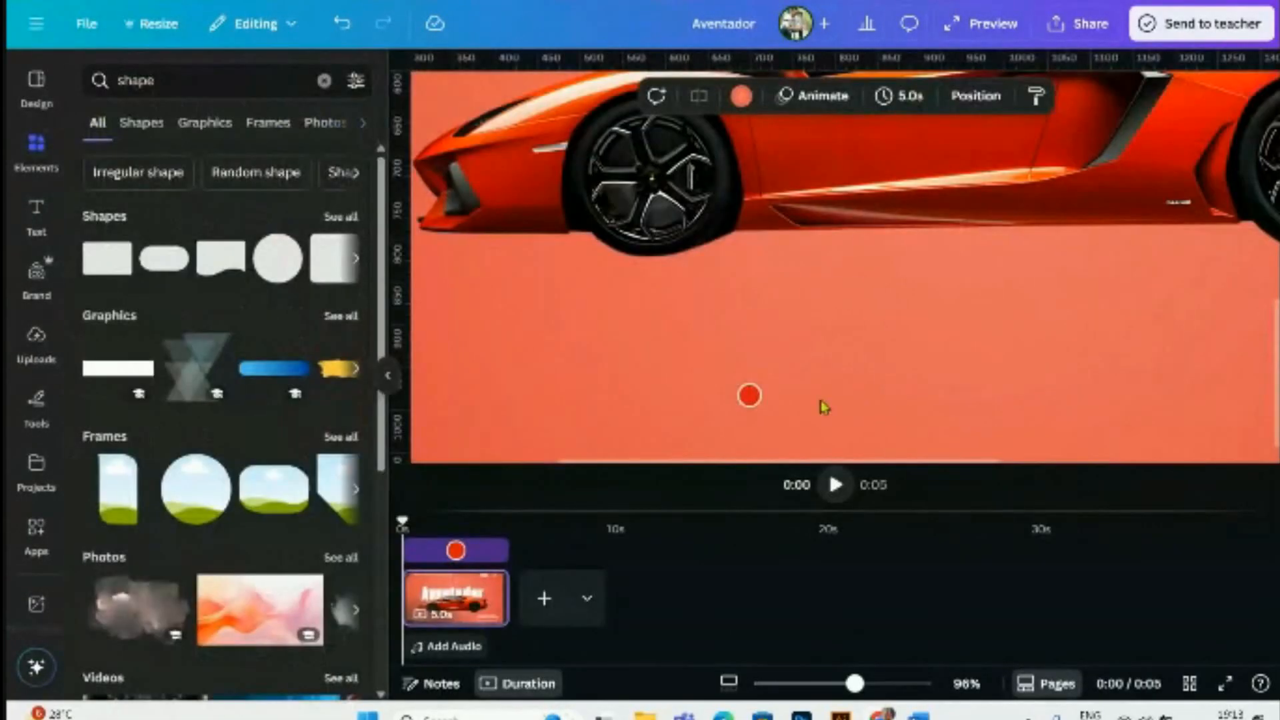
- Duplicate the outlined red dot and place the copy level with the original, a small gap to its right
{"action": "scroll", "coordinate": [823, 406], "scroll_direction": "down", "scroll_amount": 5}
{"action": "left_click", "coordinate": [753, 400]}
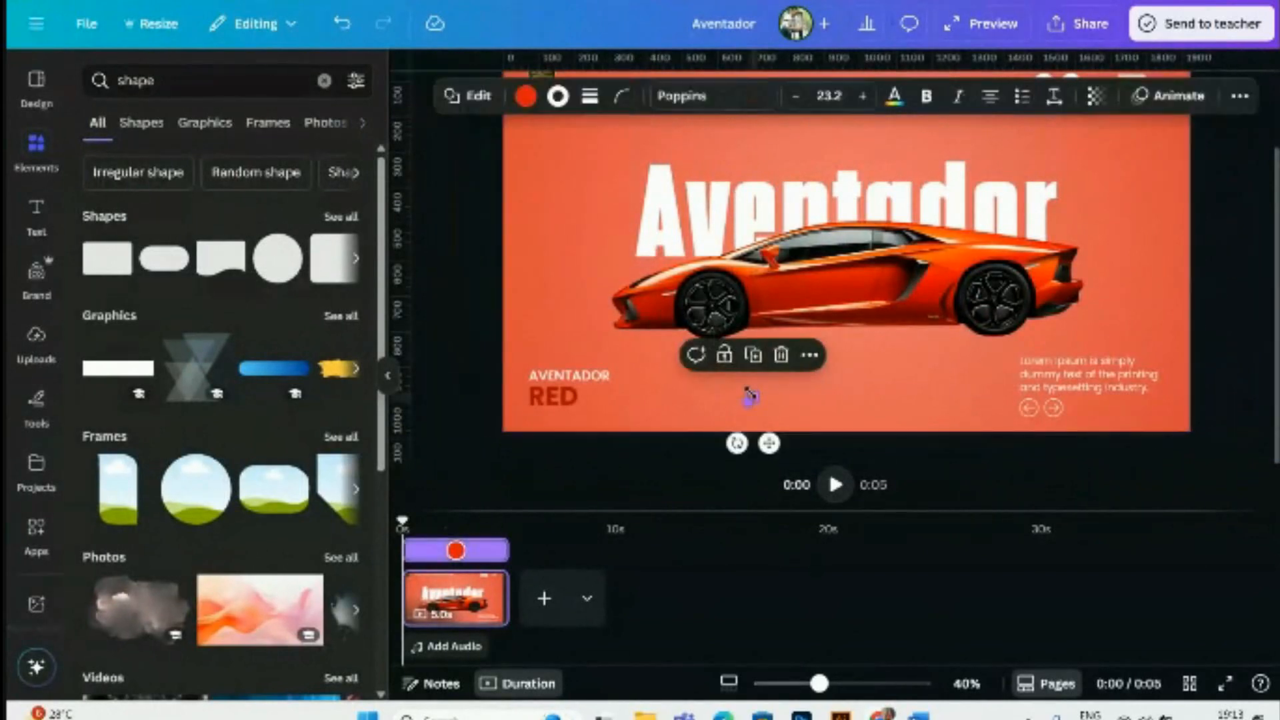
{"action": "left_click", "coordinate": [754, 375]}
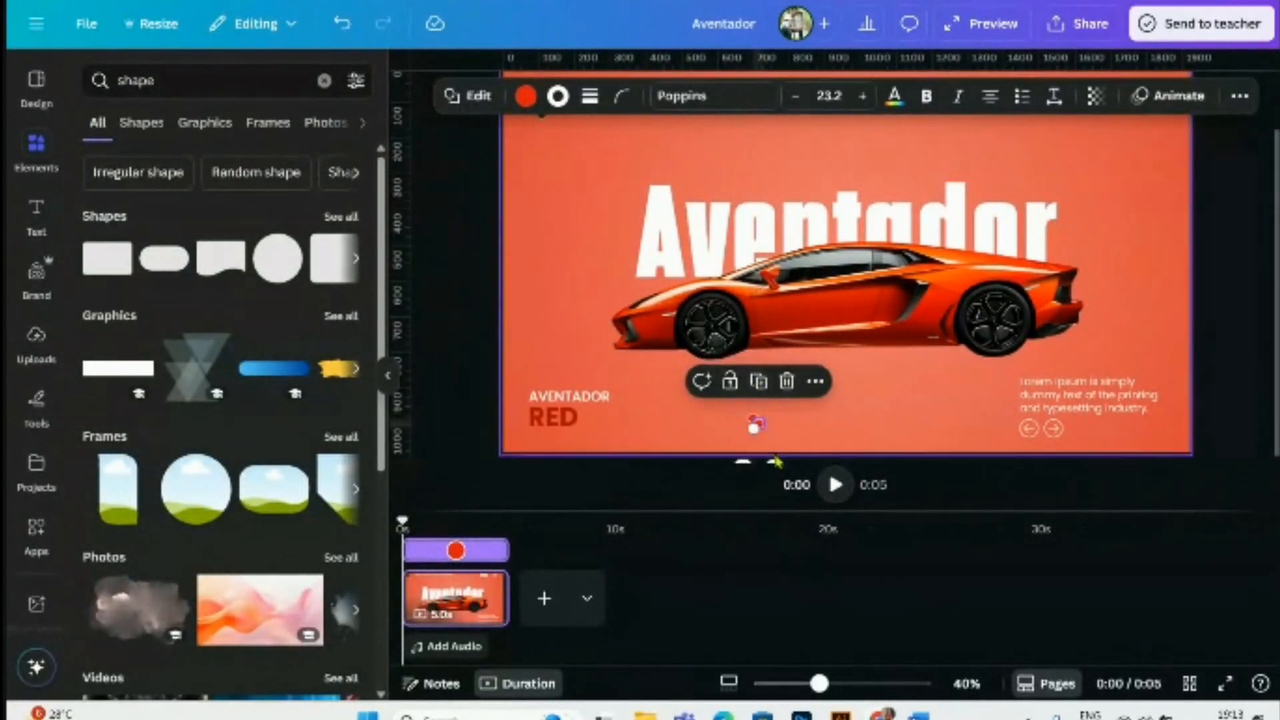
{"action": "scroll", "coordinate": [778, 448], "scroll_direction": "up", "scroll_amount": 2}
{"action": "scroll", "coordinate": [778, 448], "scroll_direction": "up", "scroll_amount": 3}
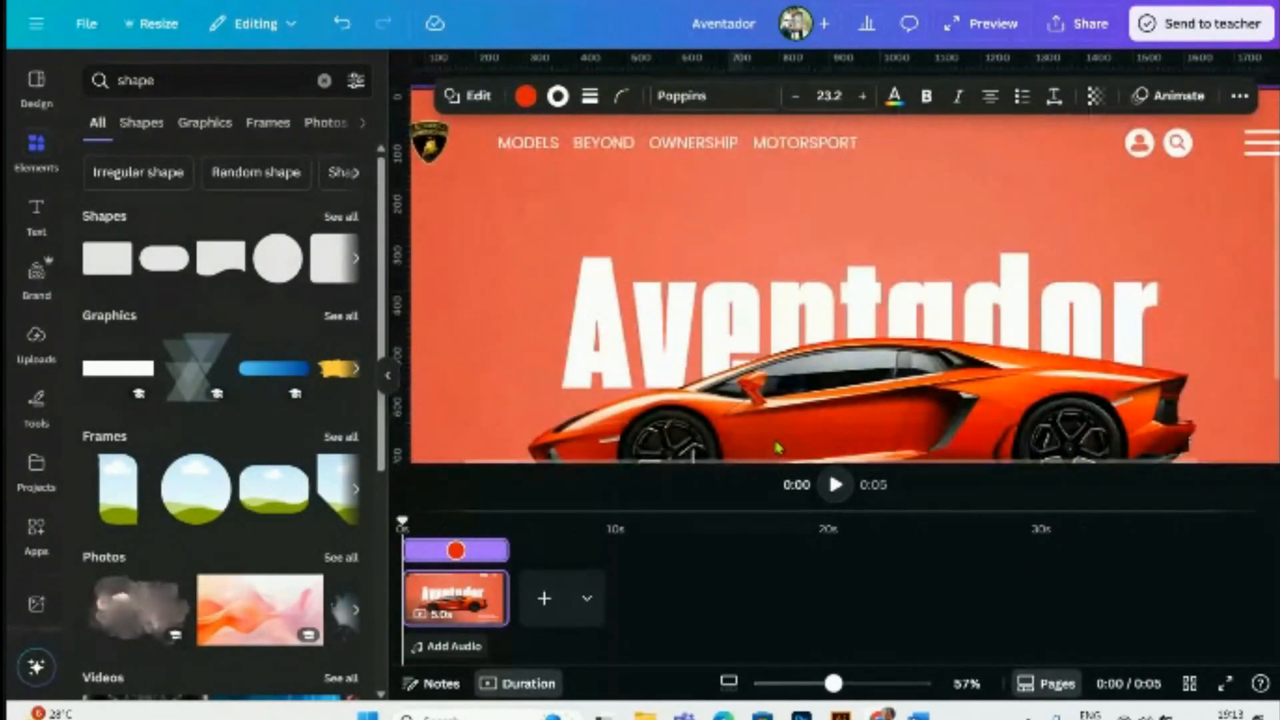
{"action": "scroll", "coordinate": [774, 440], "scroll_direction": "down", "scroll_amount": 3}
{"action": "left_click_drag", "start_coordinate": [753, 457], "coordinate": [773, 443]}
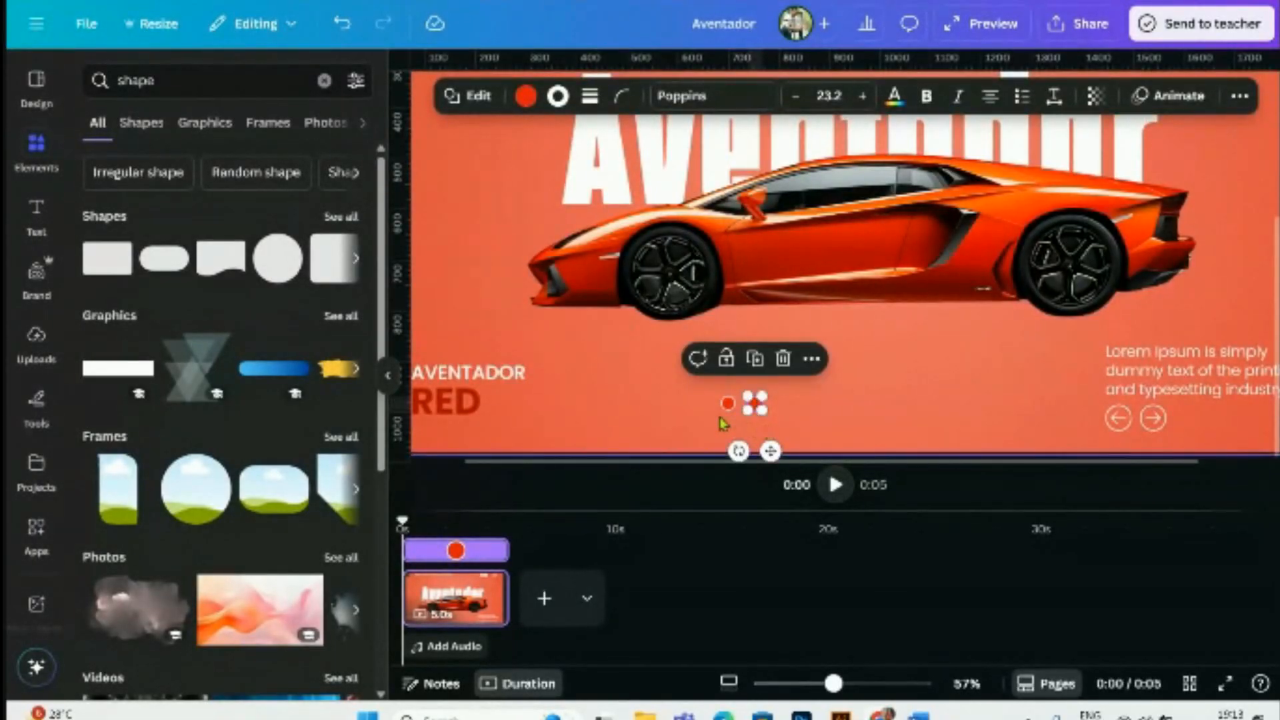
{"action": "left_click", "coordinate": [724, 434]}
{"action": "left_click_drag", "start_coordinate": [776, 402], "coordinate": [777, 402]}
{"action": "left_click", "coordinate": [827, 408]}
{"action": "scroll", "coordinate": [749, 423], "scroll_direction": "up", "scroll_amount": 3}
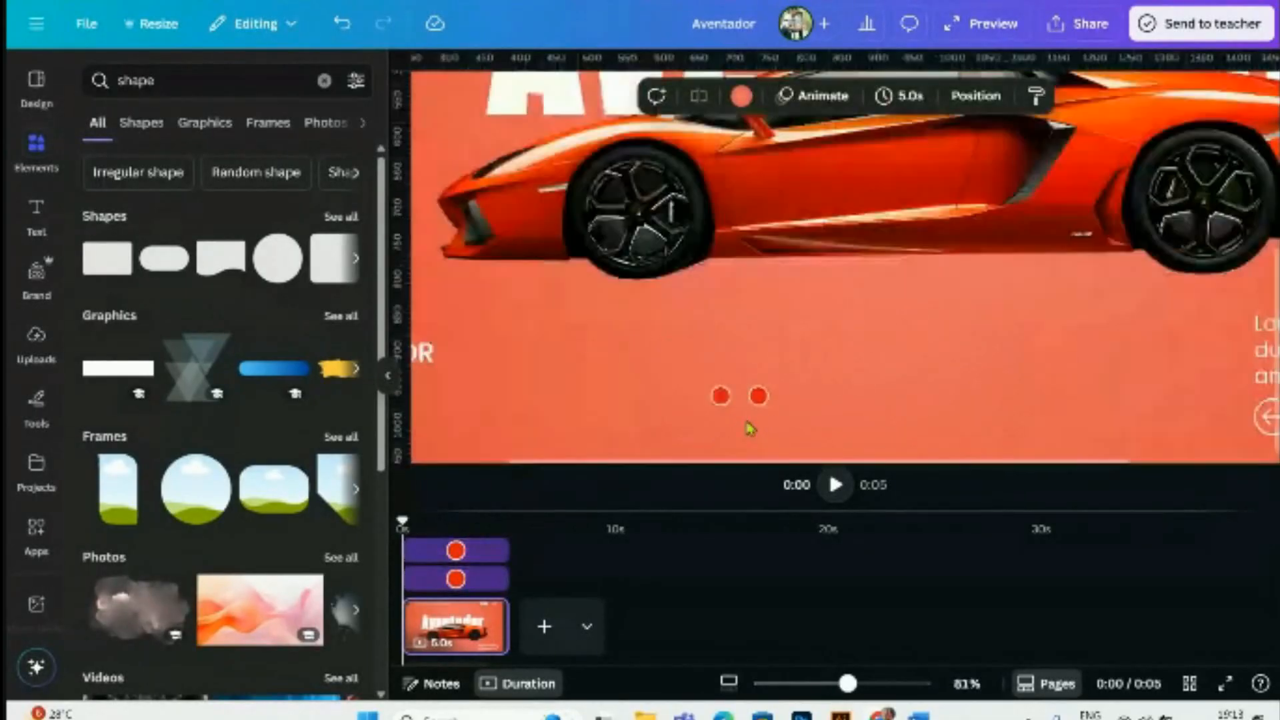
{"action": "left_click", "coordinate": [759, 397]}
{"action": "key", "text": "alt"}
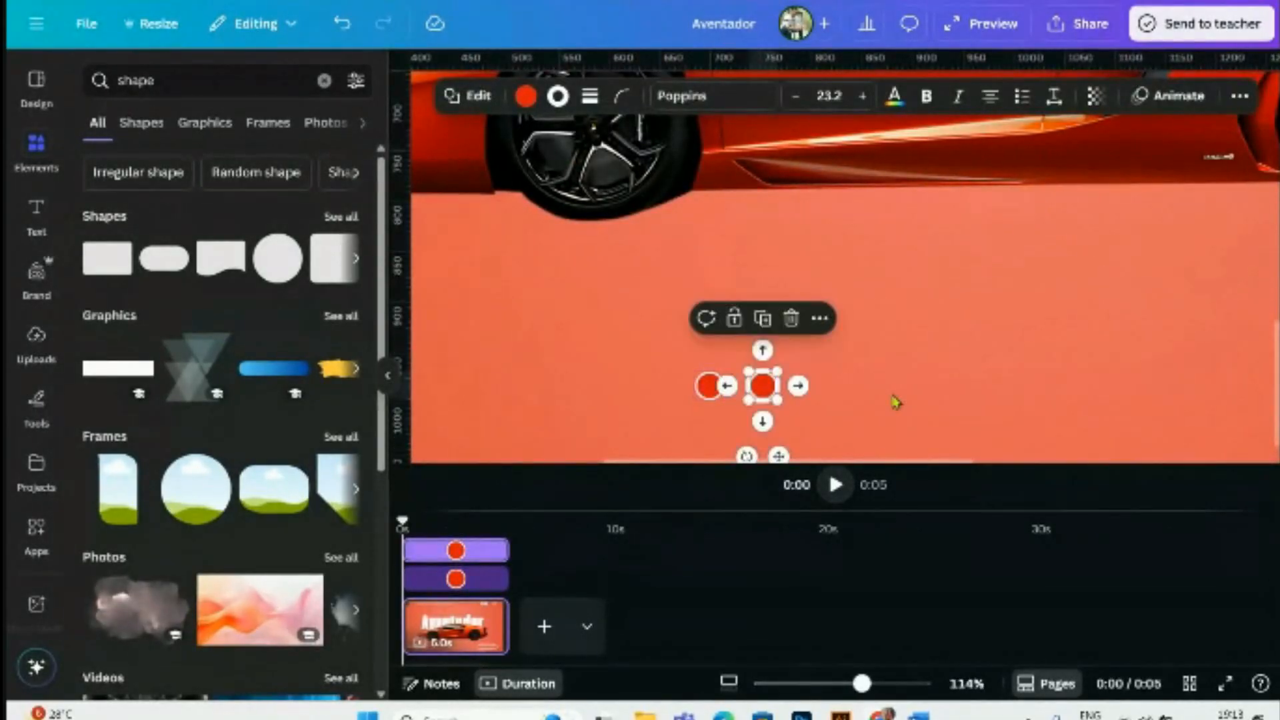
{"action": "left_click", "coordinate": [893, 400]}
- Duplicate the pair of dots and place the copies to the right to form an evenly spaced row of four
{"action": "scroll", "coordinate": [874, 402], "scroll_direction": "down", "scroll_amount": 4}
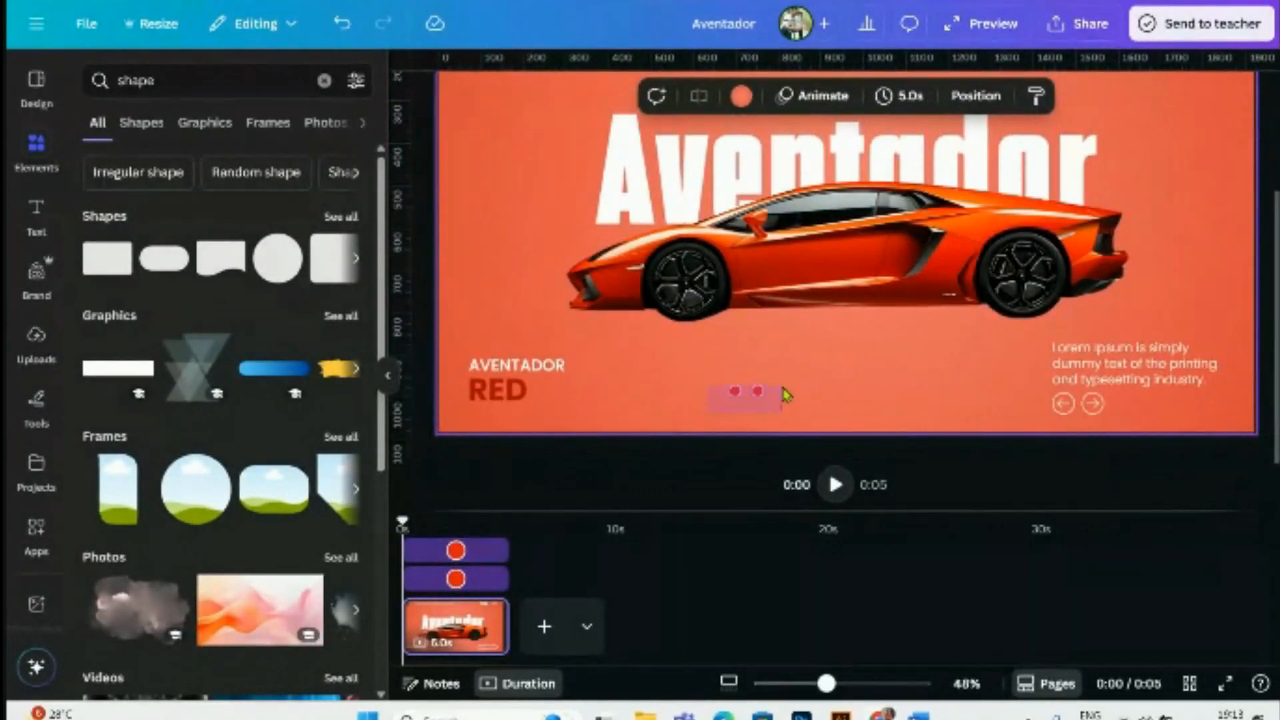
{"action": "left_click_drag", "start_coordinate": [787, 394], "coordinate": [784, 399]}
{"action": "scroll", "coordinate": [774, 447], "scroll_direction": "up", "scroll_amount": 1}
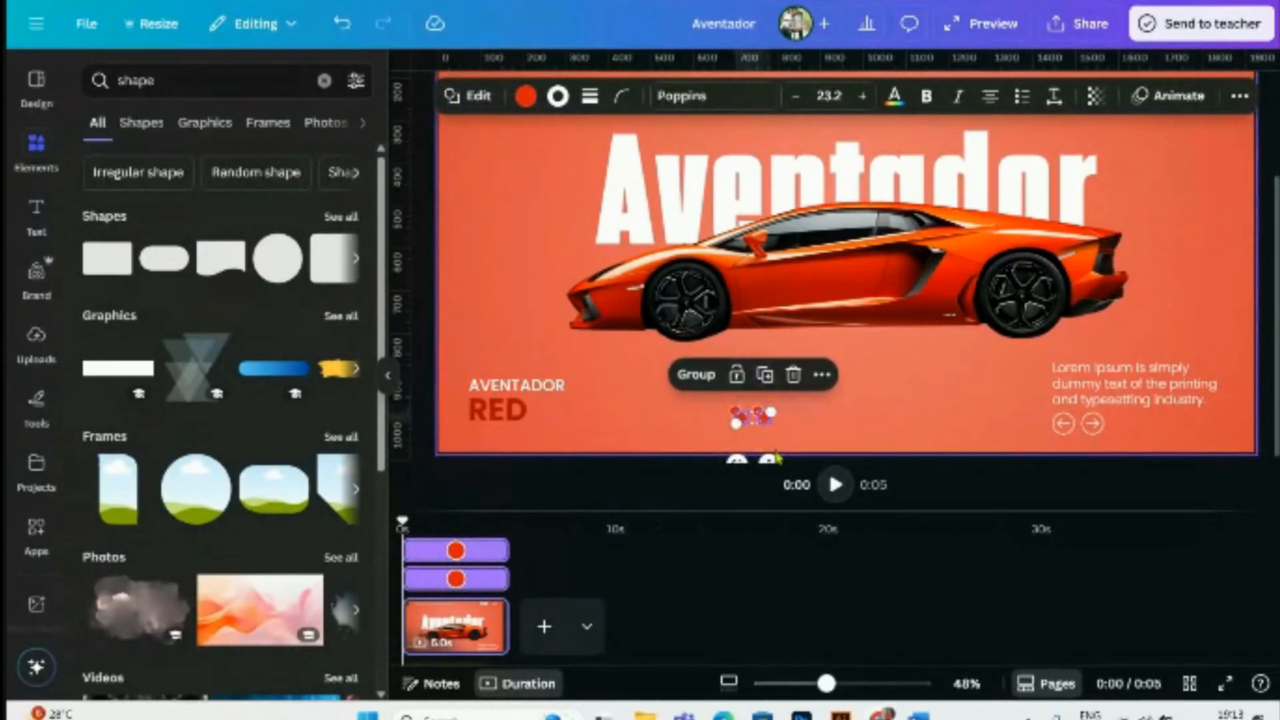
{"action": "left_click_drag", "start_coordinate": [775, 457], "coordinate": [809, 449]}
{"action": "left_click", "coordinate": [832, 429]}
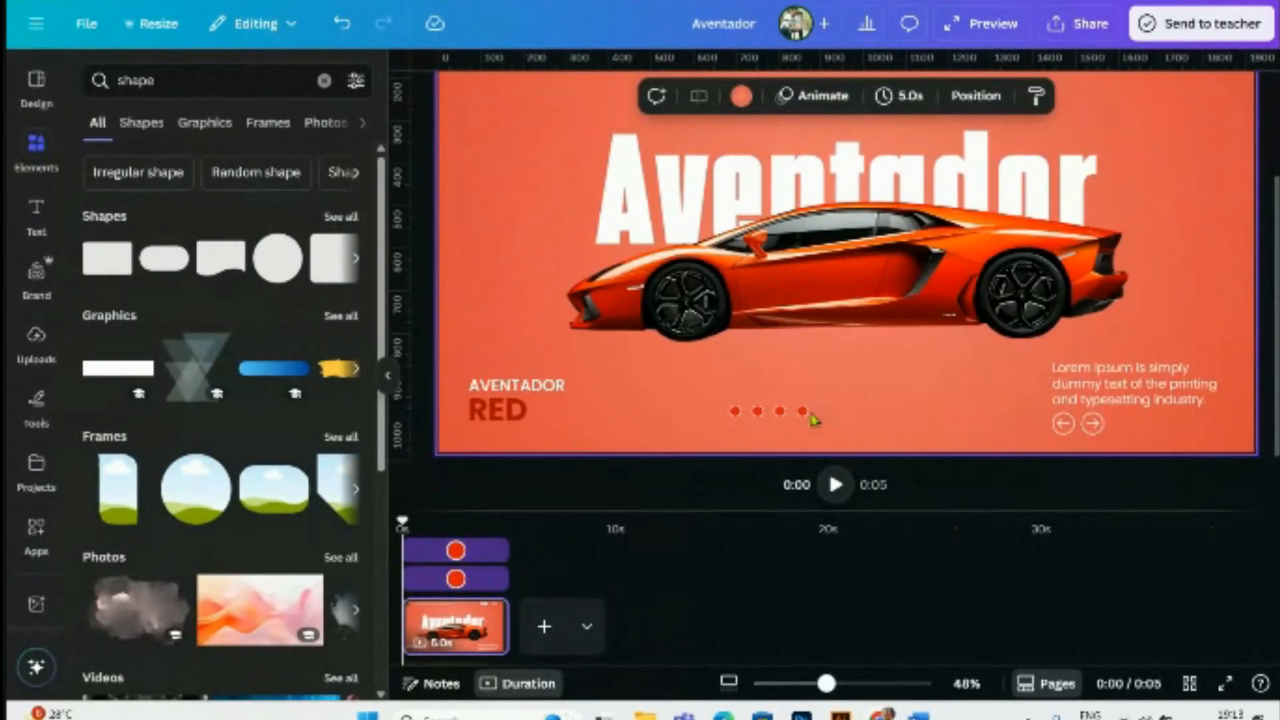
- Duplicate the rightmost dot and place the copy at the end of the row as the fifth dot
{"action": "left_click", "coordinate": [804, 411]}
{"action": "left_click", "coordinate": [806, 369]}
{"action": "left_click_drag", "start_coordinate": [824, 459], "coordinate": [840, 453]}
{"action": "left_click", "coordinate": [881, 402]}
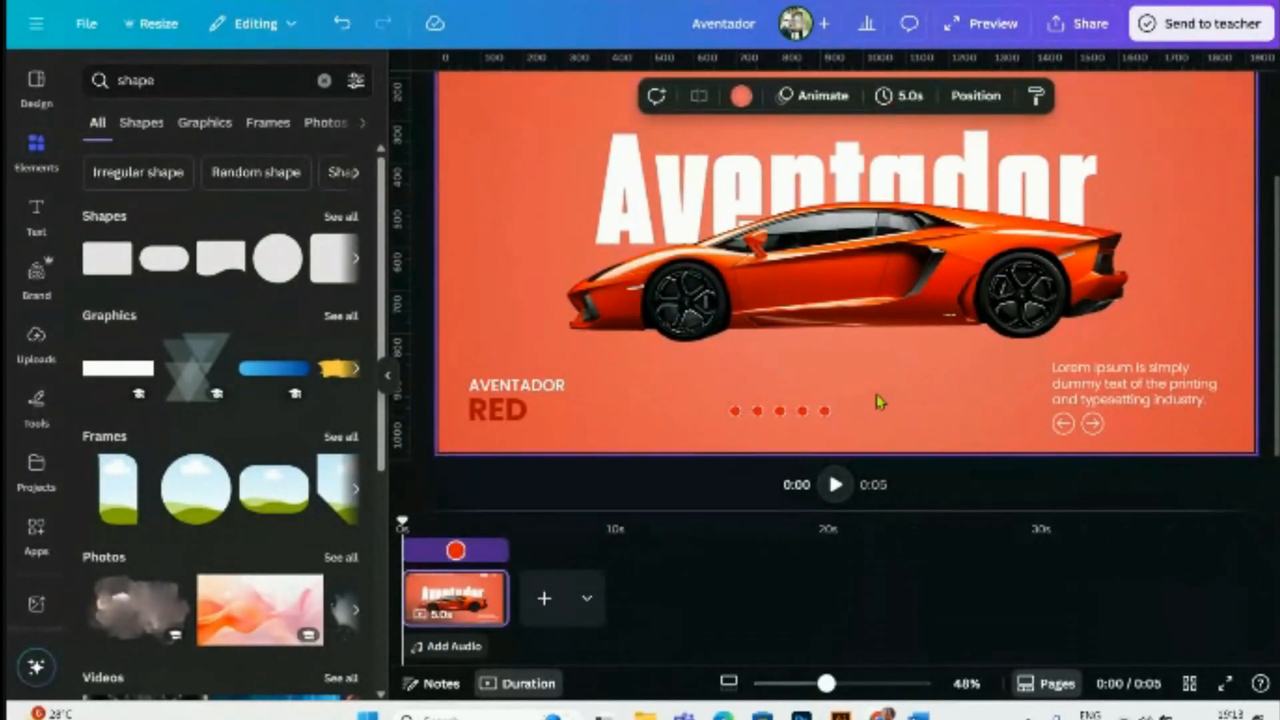
- Group the five dots and centre the group horizontally on the page
{"action": "left_click_drag", "start_coordinate": [717, 434], "coordinate": [718, 433]}
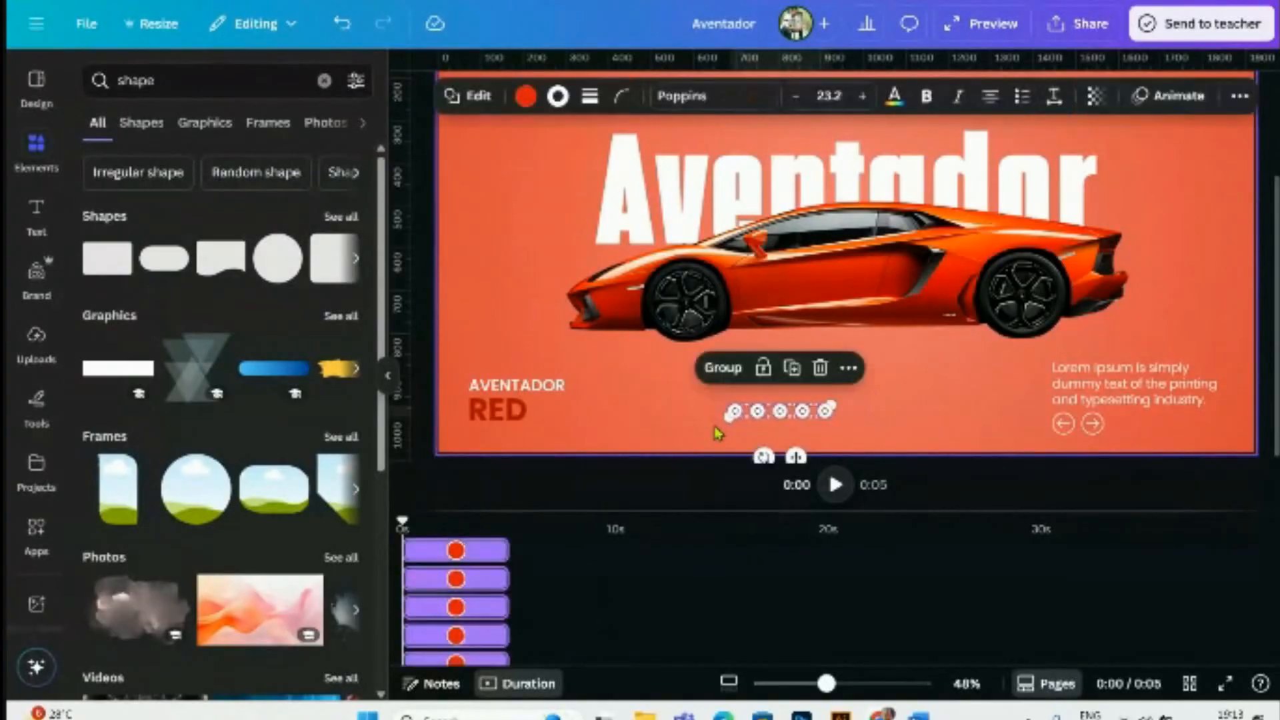
{"action": "left_click", "coordinate": [723, 367]}
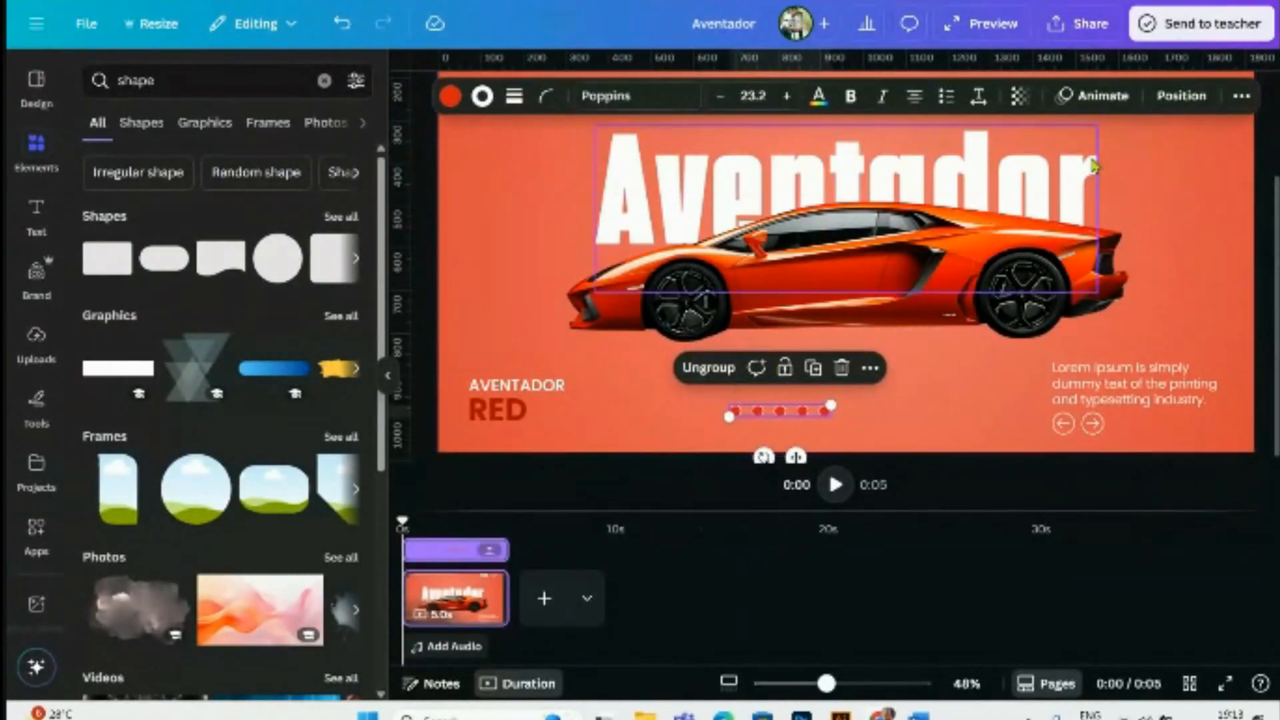
{"action": "left_click", "coordinate": [1180, 95]}
{"action": "left_click", "coordinate": [283, 337]}
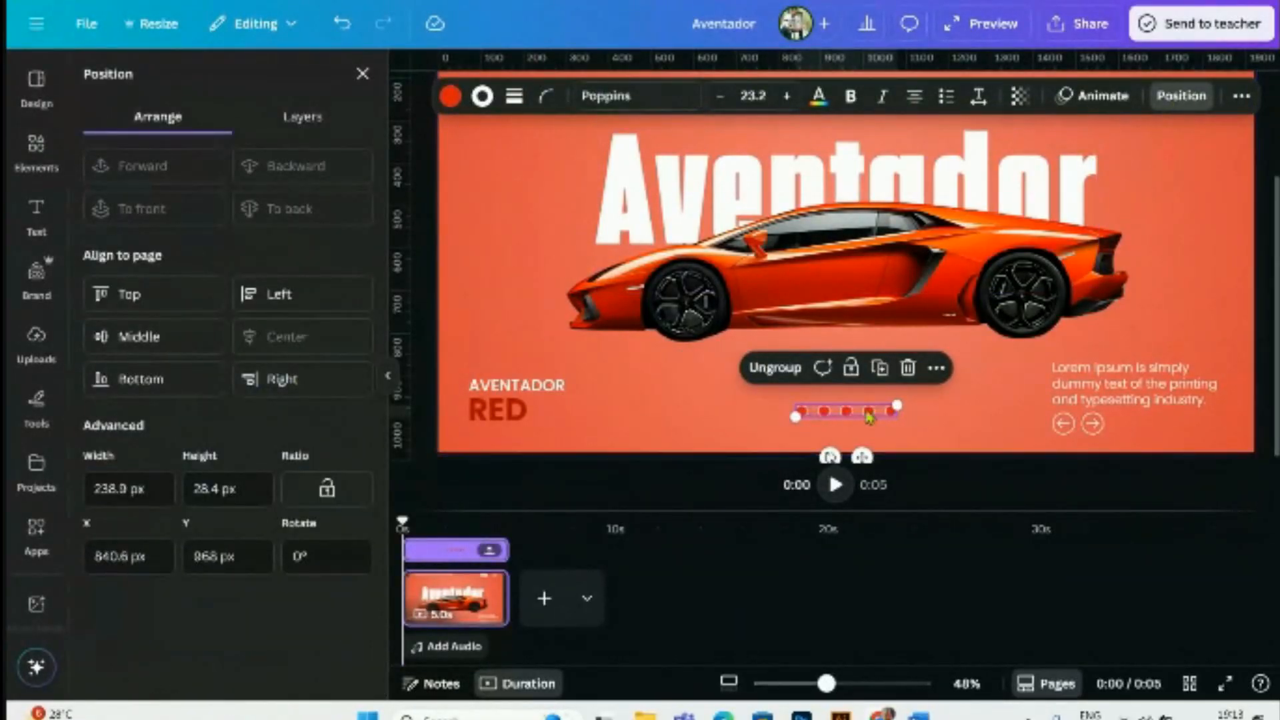
{"action": "left_click", "coordinate": [952, 435]}
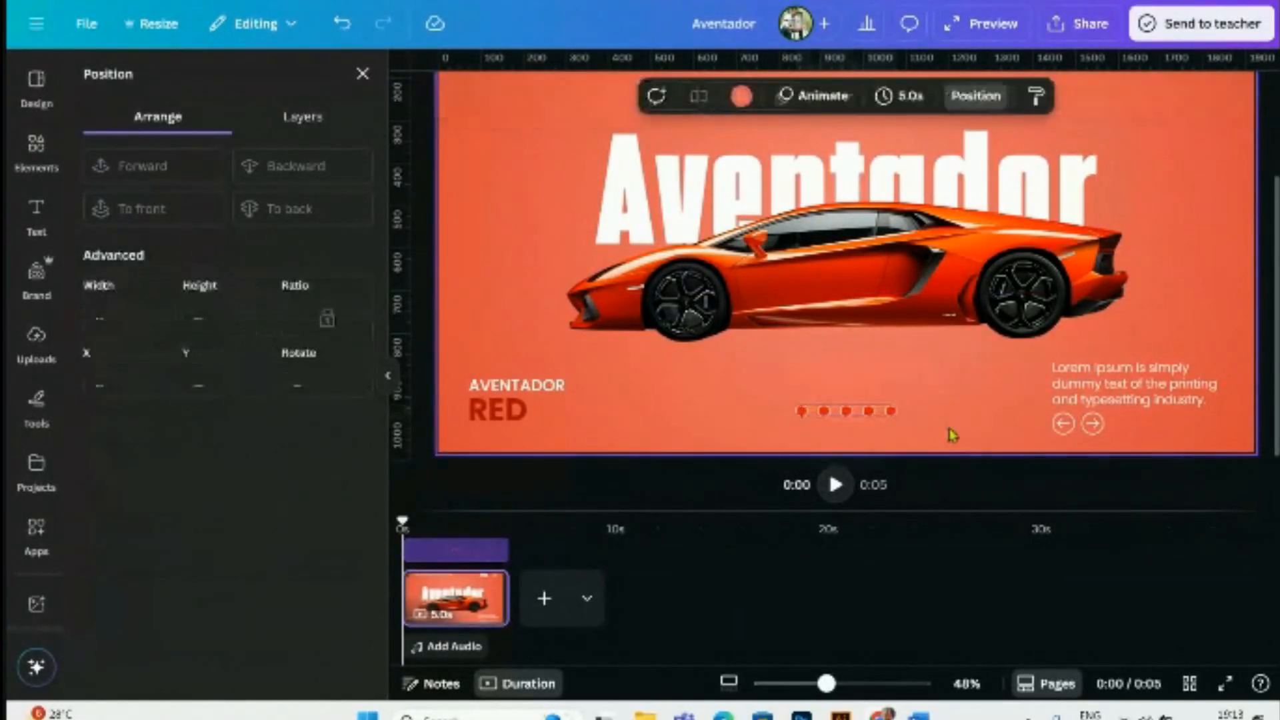
- Ungroup the row of five dots so each one can be edited separately
{"action": "left_click", "coordinate": [842, 412]}
{"action": "left_click", "coordinate": [781, 374]}
{"action": "left_click", "coordinate": [769, 437]}
{"action": "scroll", "coordinate": [770, 437], "scroll_direction": "up", "scroll_amount": 3}
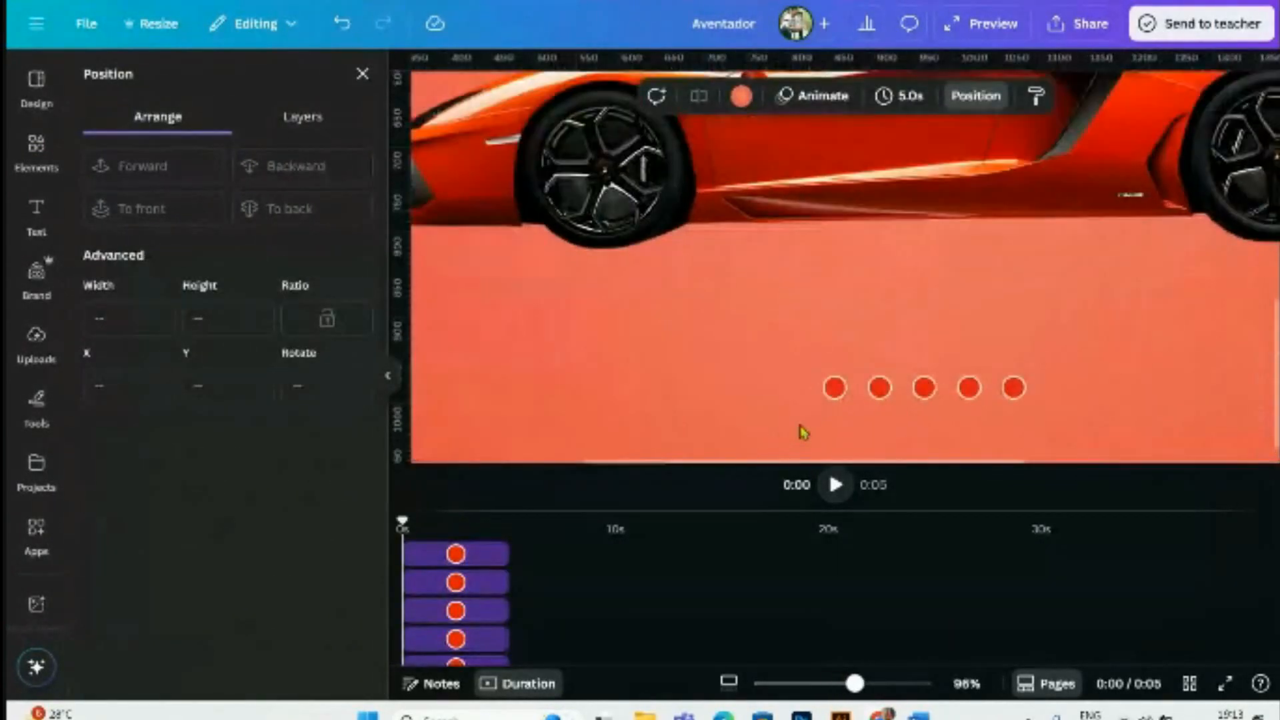
- Recolour the second dot in the row to a custom green, about #46A811
{"action": "left_click", "coordinate": [879, 395]}
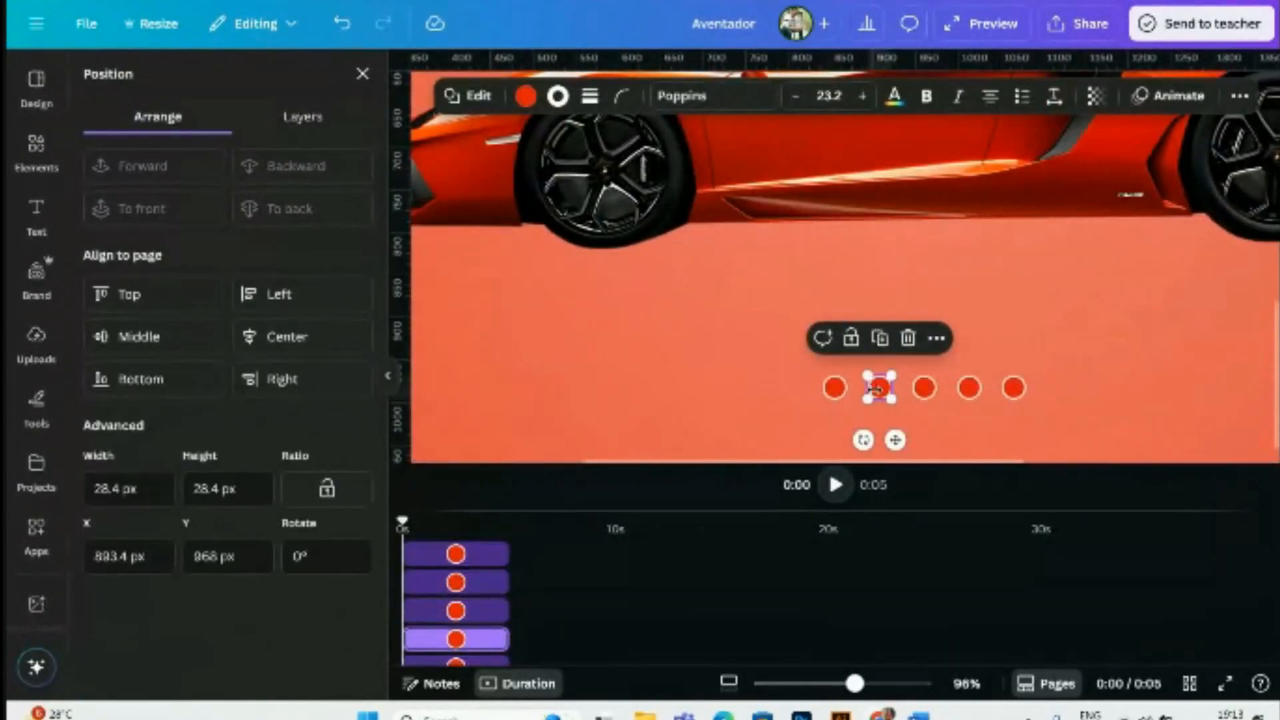
{"action": "left_click", "coordinate": [526, 95]}
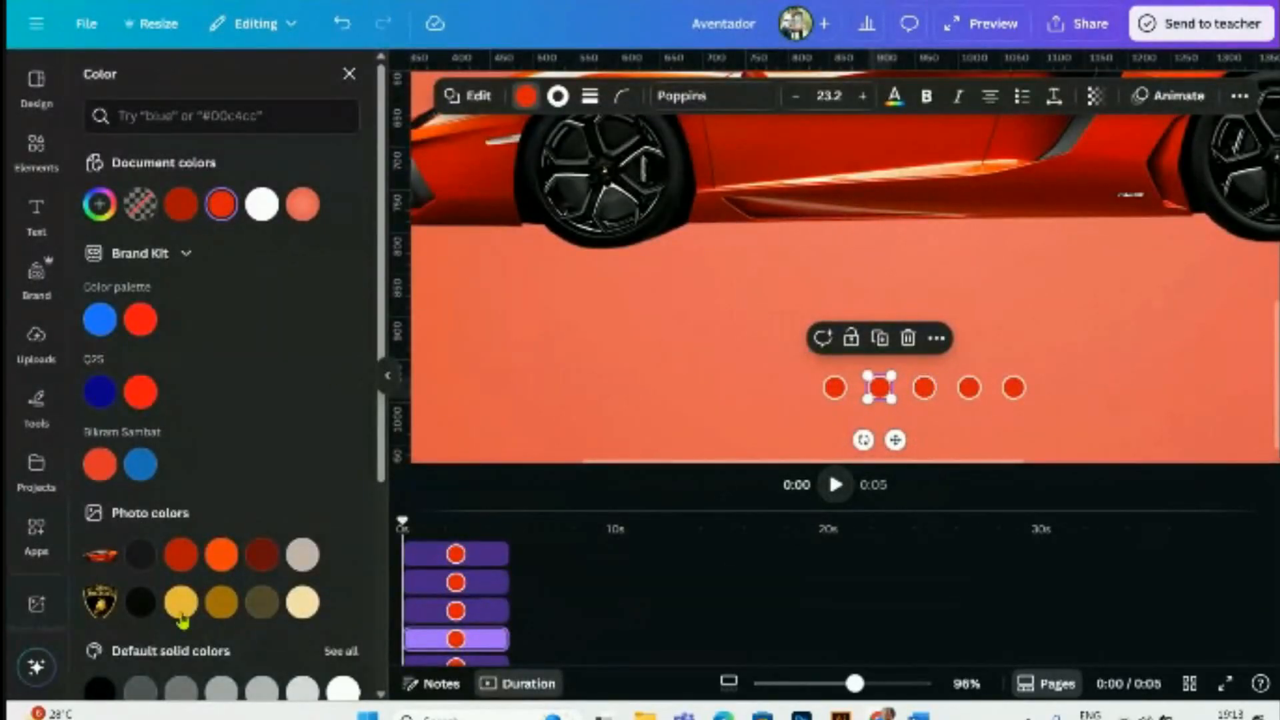
{"action": "left_click", "coordinate": [100, 204]}
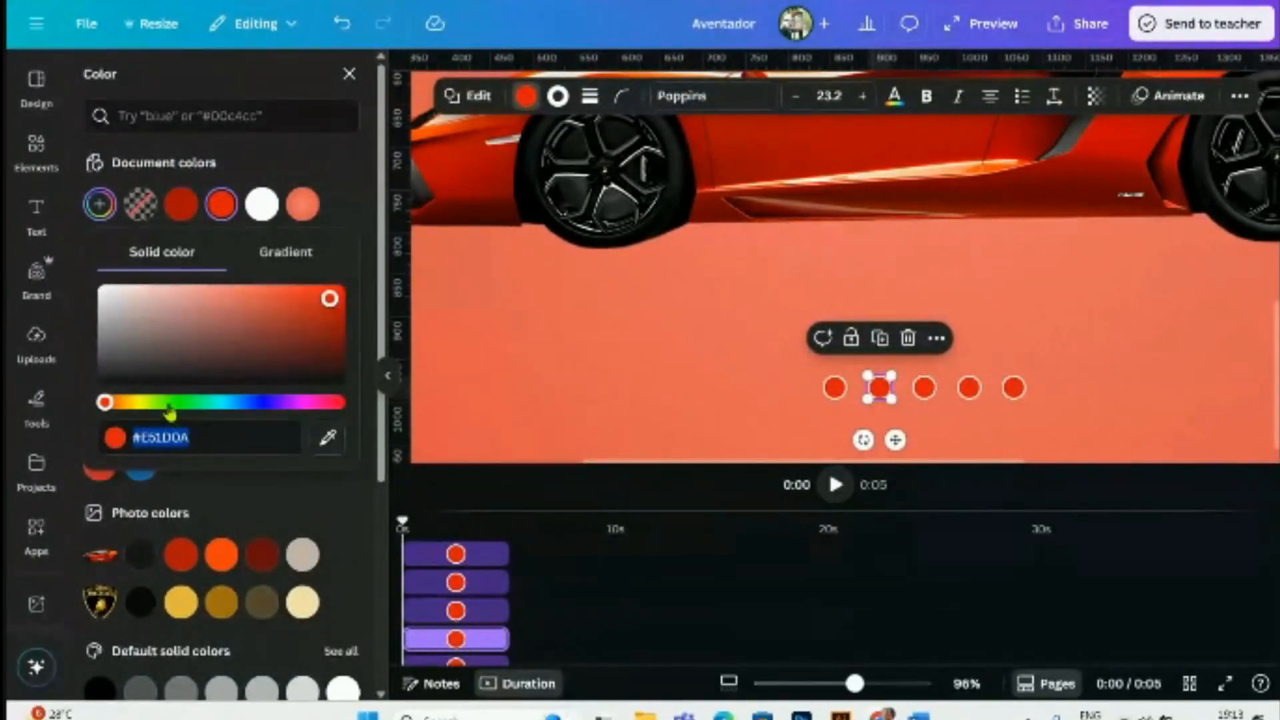
{"action": "left_click", "coordinate": [168, 404]}
{"action": "left_click_drag", "start_coordinate": [330, 301], "coordinate": [316, 321]}
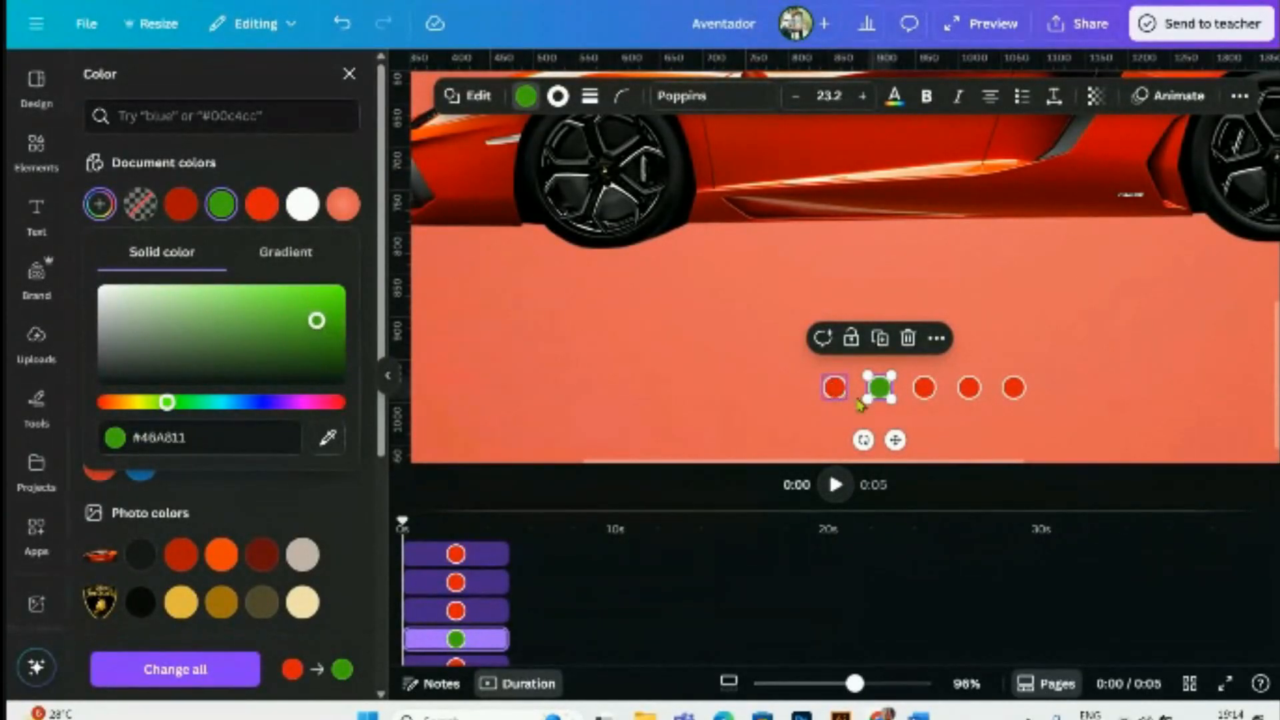
- Recolour the third dot in the row to a custom golden yellow, about #F7BB20
{"action": "left_click", "coordinate": [927, 390]}
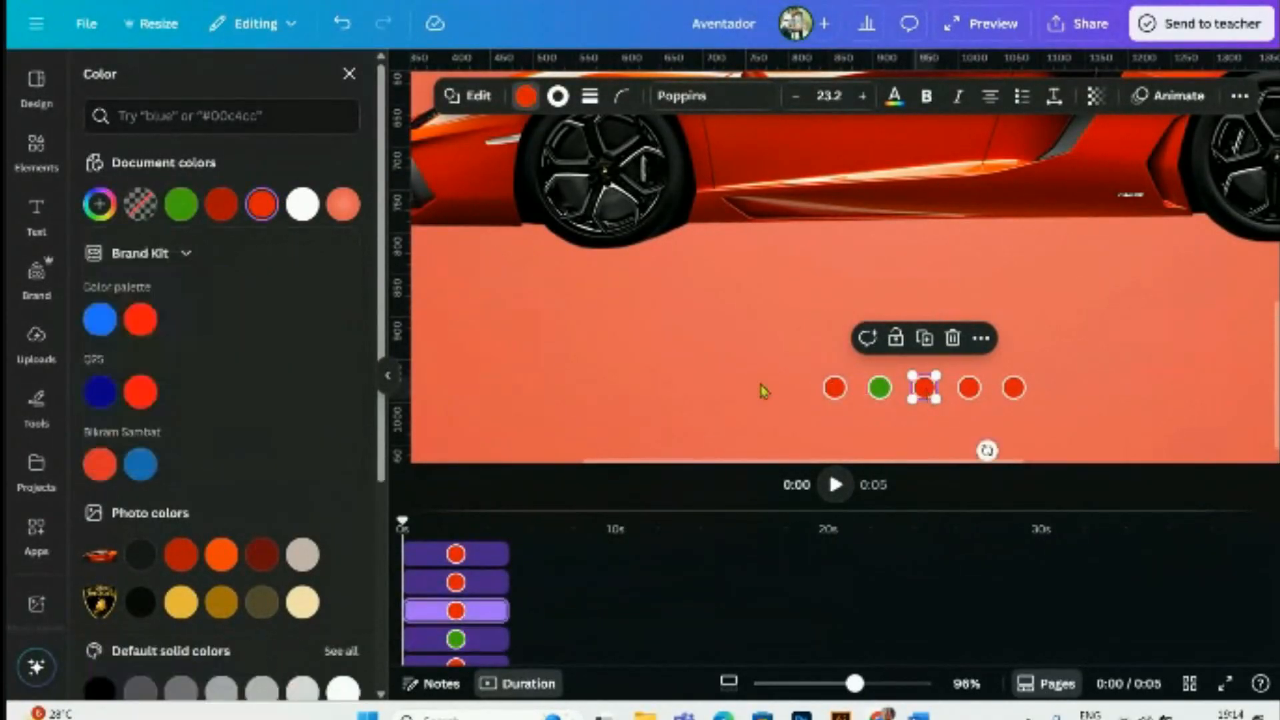
{"action": "left_click", "coordinate": [99, 207]}
{"action": "left_click_drag", "start_coordinate": [105, 406], "coordinate": [128, 413]}
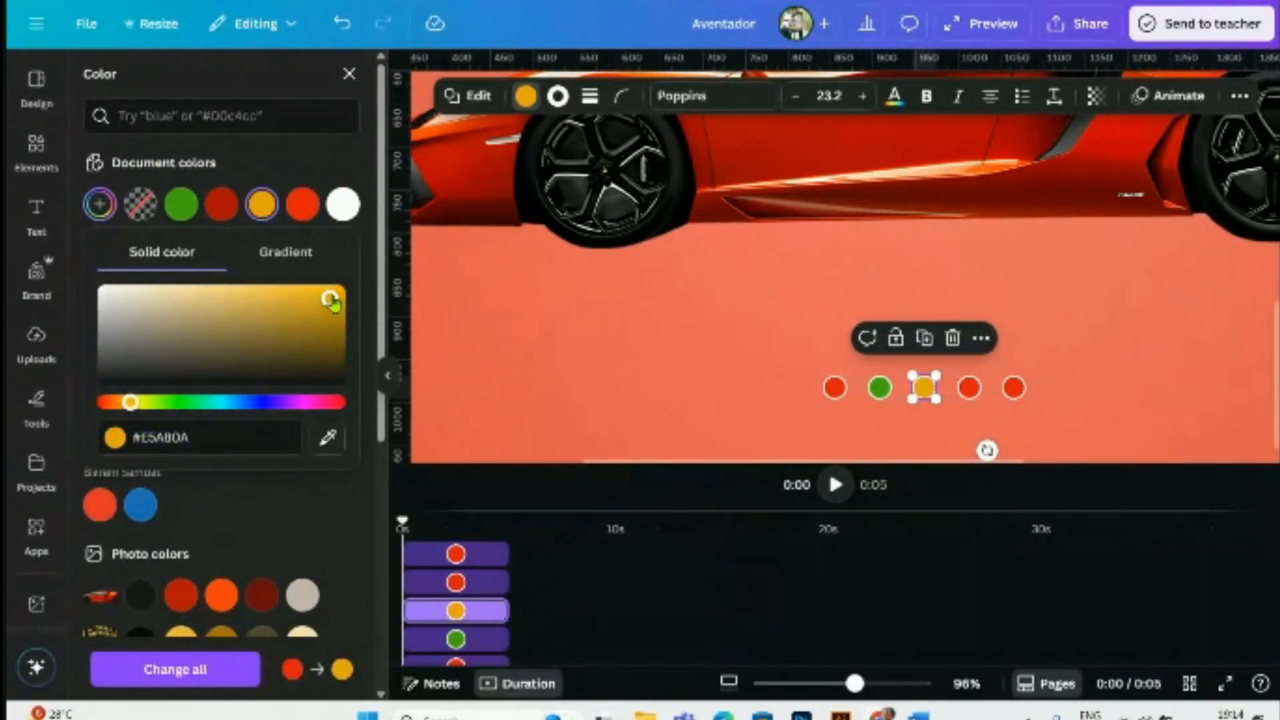
{"action": "left_click_drag", "start_coordinate": [332, 301], "coordinate": [310, 292]}
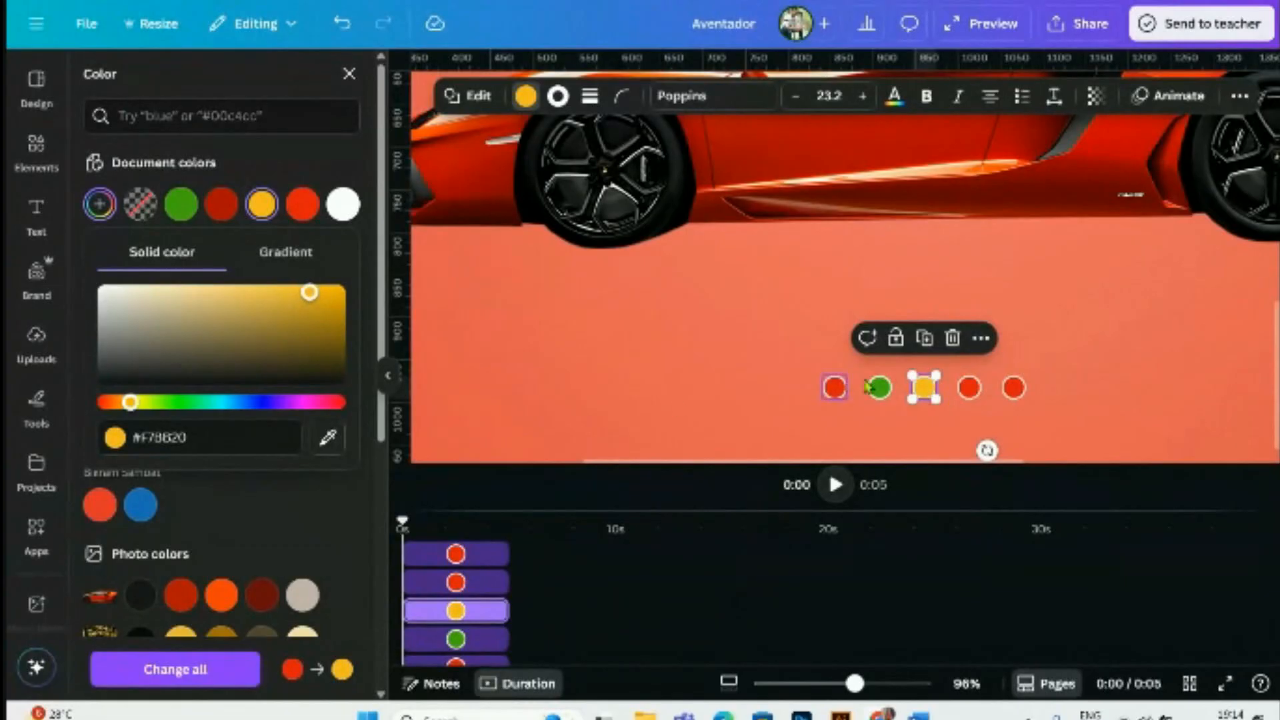
- Recolour the fourth dot with the orange from the car photo colours, then fine-tune it to a slightly softer shade
{"action": "left_click", "coordinate": [969, 392]}
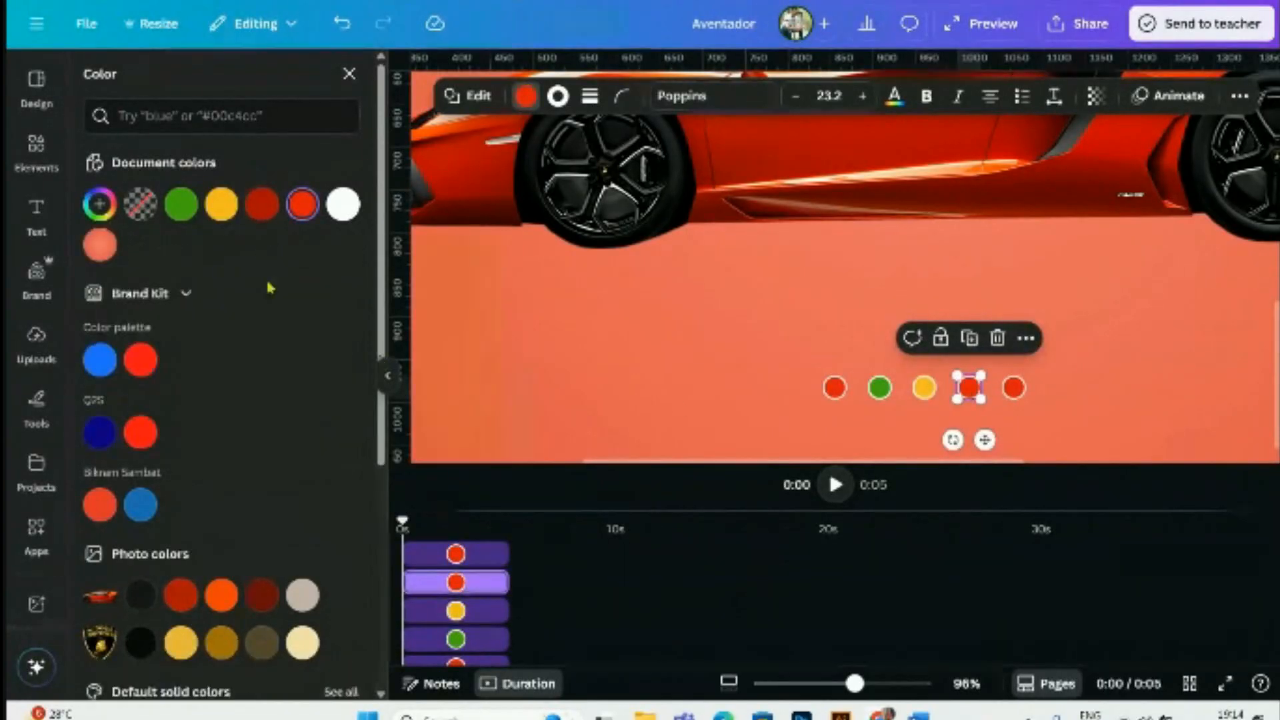
{"action": "scroll", "coordinate": [248, 582], "scroll_direction": "down", "scroll_amount": 2}
{"action": "scroll", "coordinate": [248, 583], "scroll_direction": "down", "scroll_amount": 3}
{"action": "left_click", "coordinate": [221, 238]}
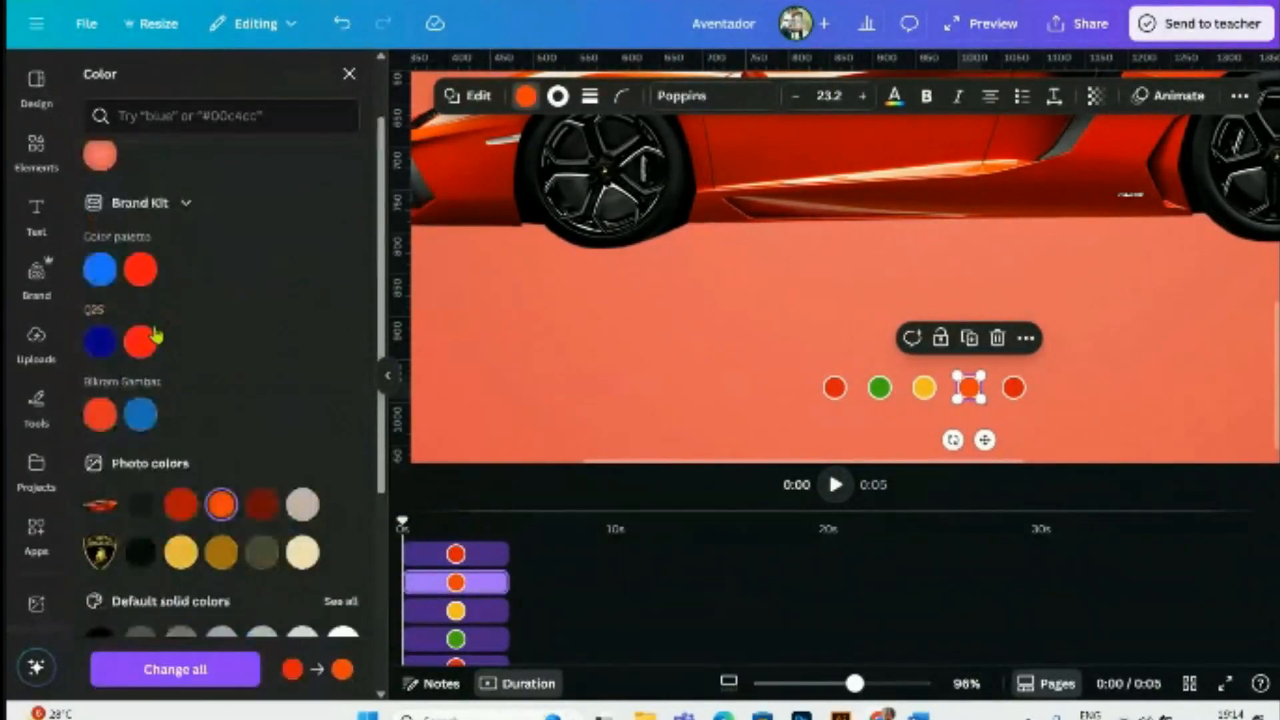
{"action": "left_click", "coordinate": [107, 206]}
{"action": "left_click_drag", "start_coordinate": [326, 299], "coordinate": [308, 292]}
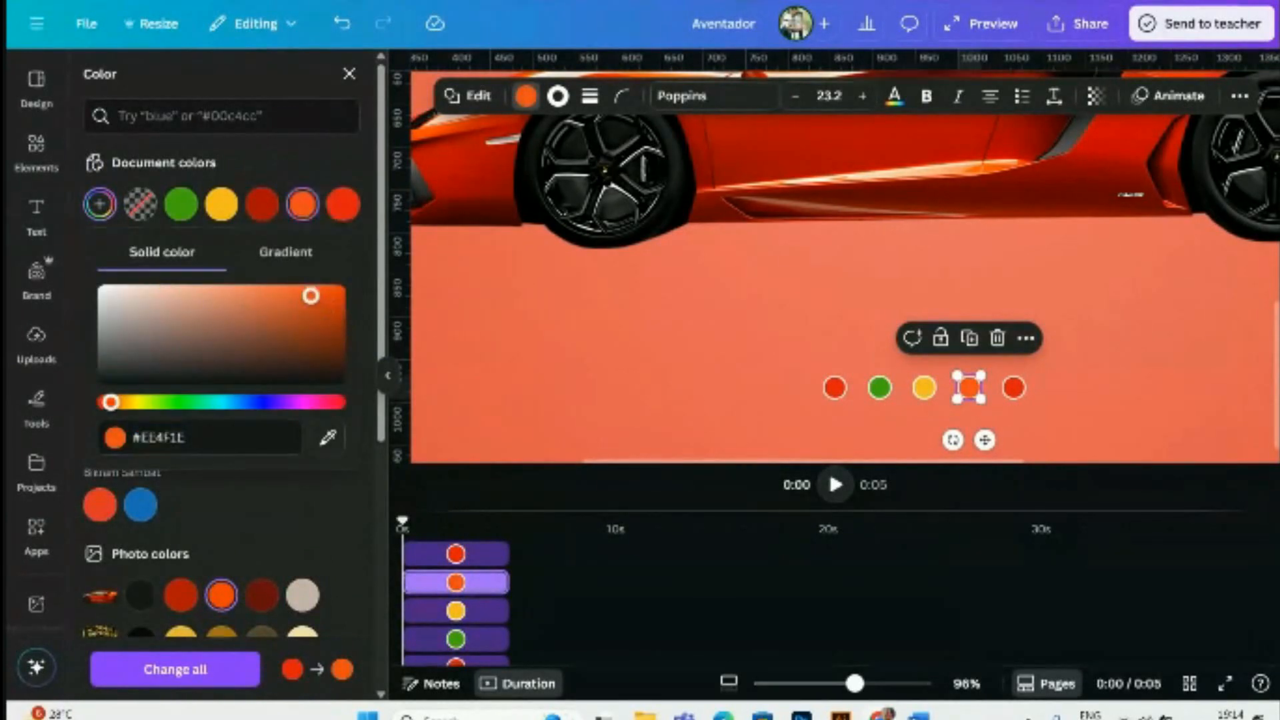
- Recolour the fifth dot to the brand palette's blue and darken it to about #0C56CC
{"action": "left_click", "coordinate": [1014, 389]}
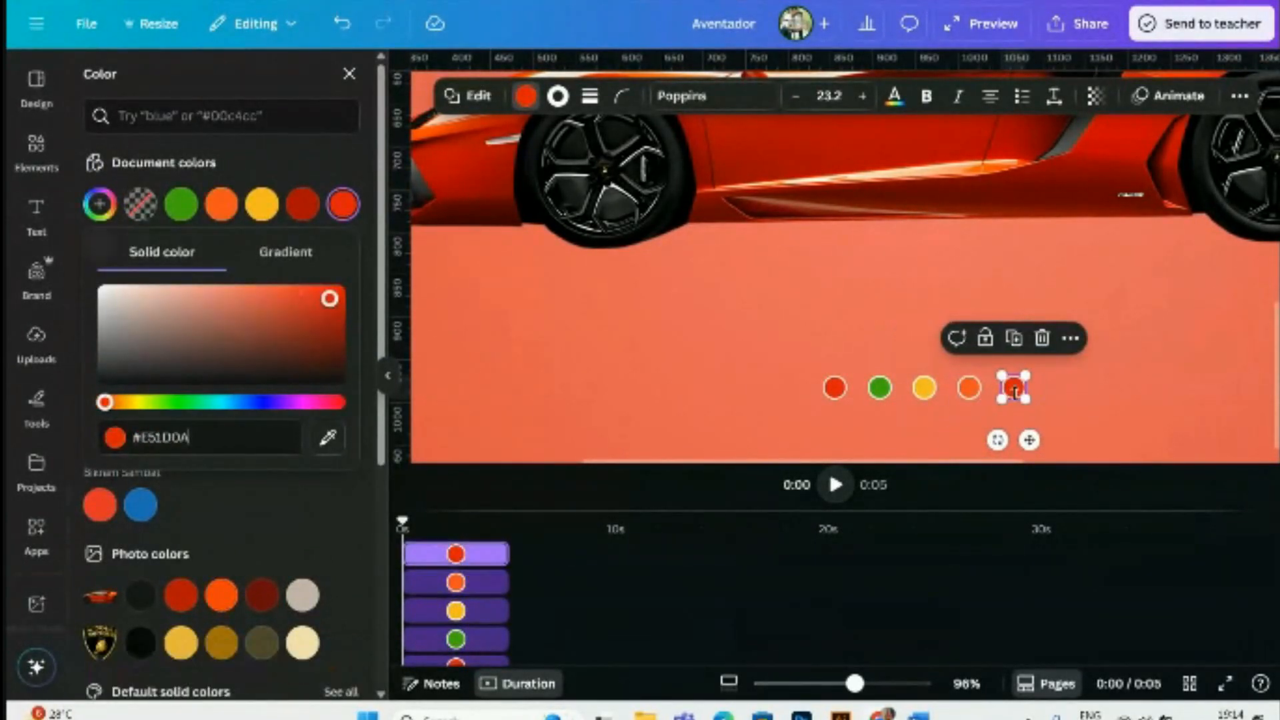
{"action": "left_click", "coordinate": [102, 361]}
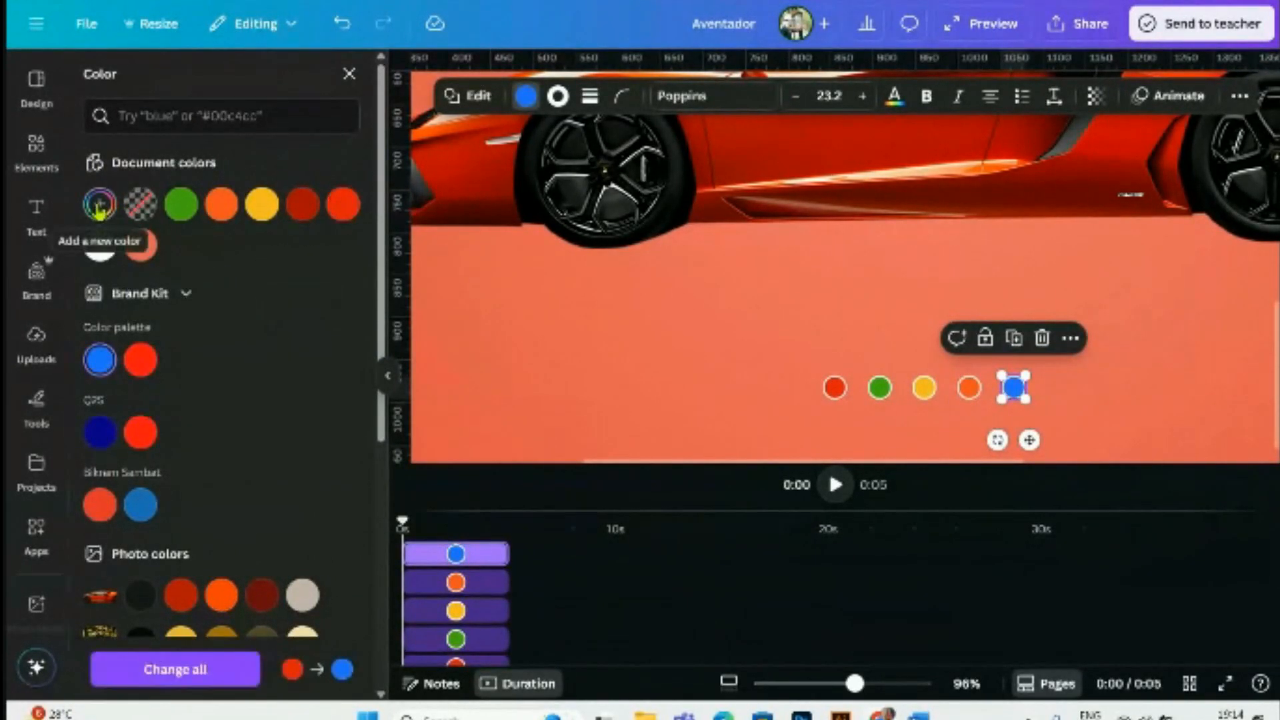
{"action": "left_click", "coordinate": [97, 205]}
{"action": "left_click_drag", "start_coordinate": [320, 308], "coordinate": [324, 307]}
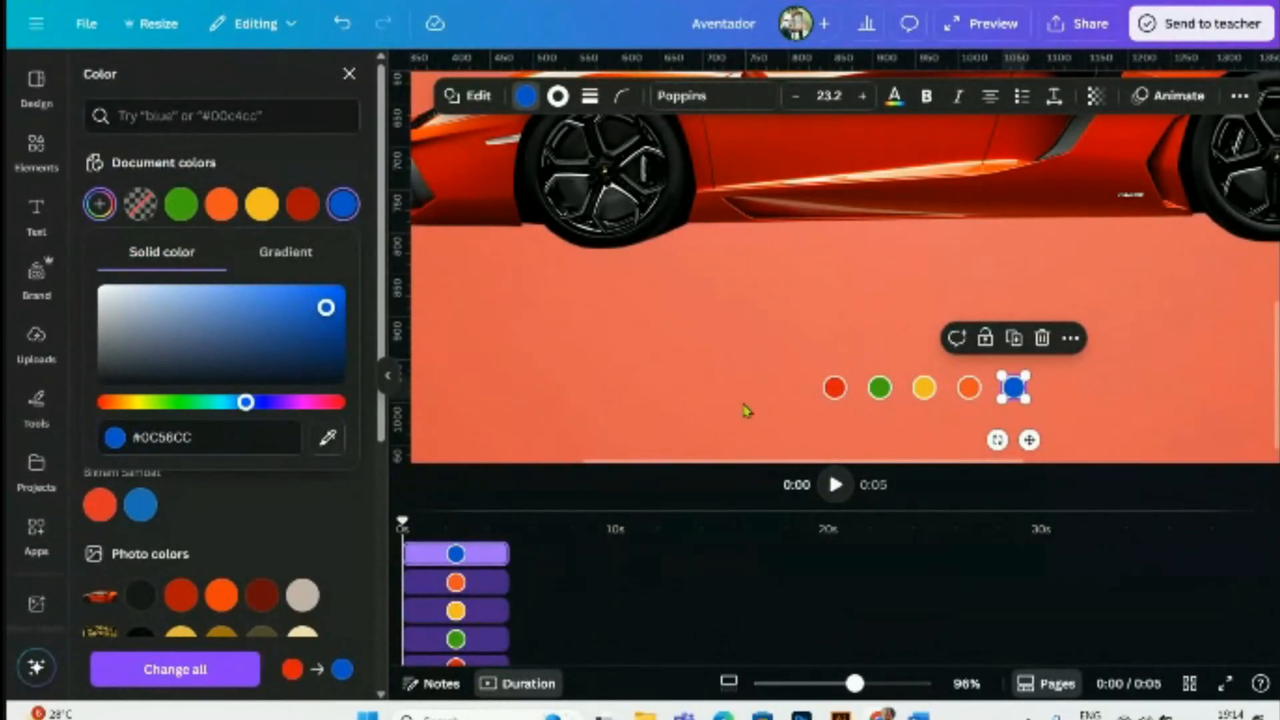
{"action": "left_click", "coordinate": [745, 409]}
{"action": "scroll", "coordinate": [745, 411], "scroll_direction": "down", "scroll_amount": 5}
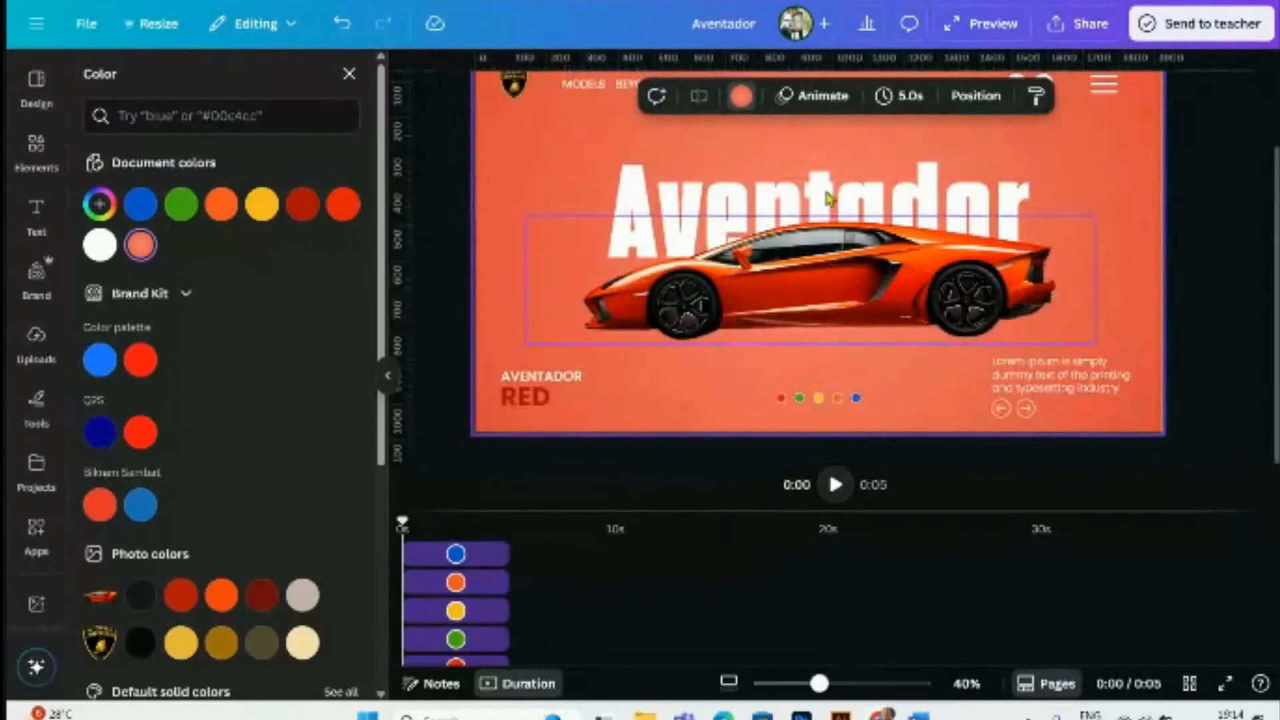
- Enlarge the red dot at the start of the row so it is bigger than the other four
{"action": "left_click", "coordinate": [825, 299]}
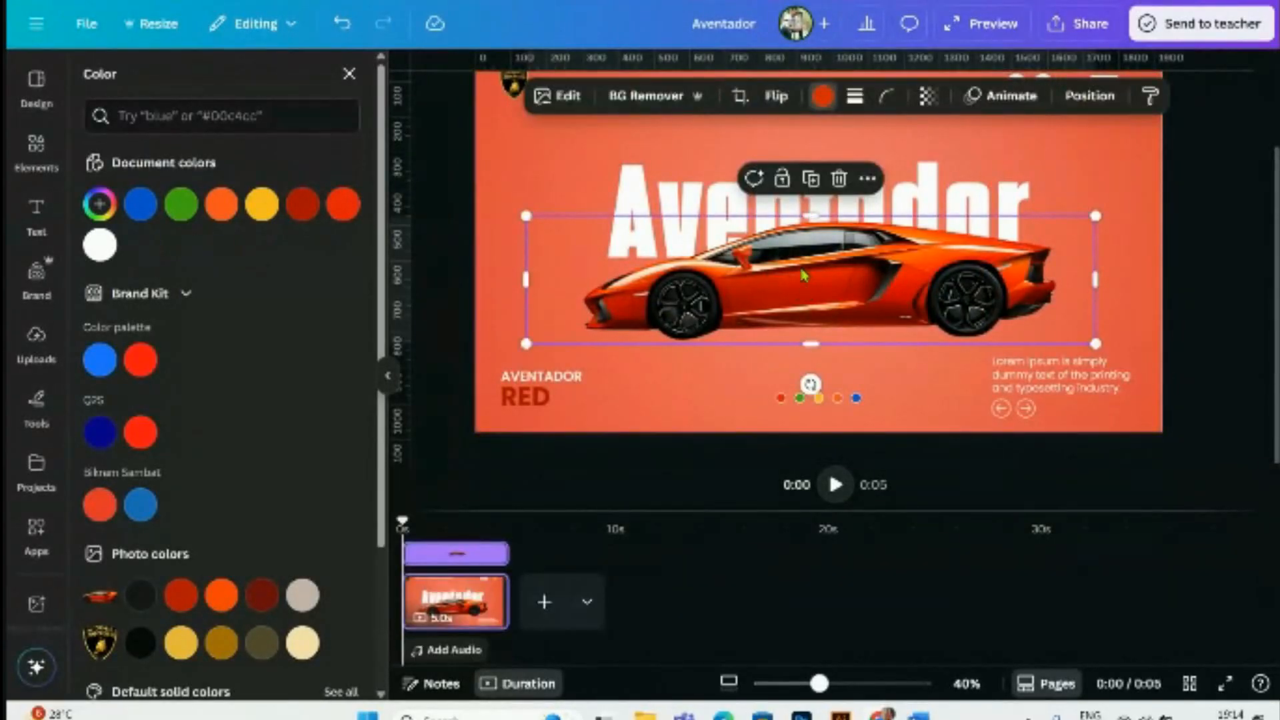
{"action": "left_click", "coordinate": [819, 437]}
{"action": "scroll", "coordinate": [818, 437], "scroll_direction": "up", "scroll_amount": 5}
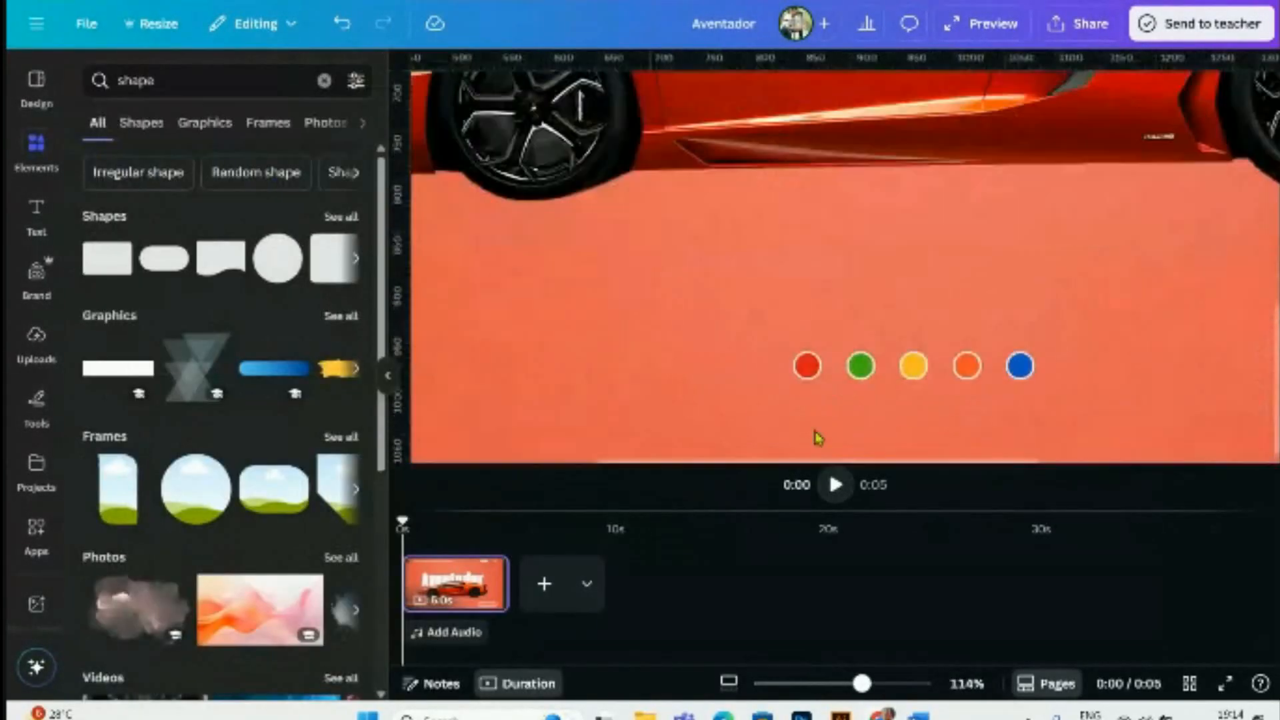
{"action": "scroll", "coordinate": [818, 438], "scroll_direction": "up", "scroll_amount": 3}
{"action": "left_click", "coordinate": [803, 371]}
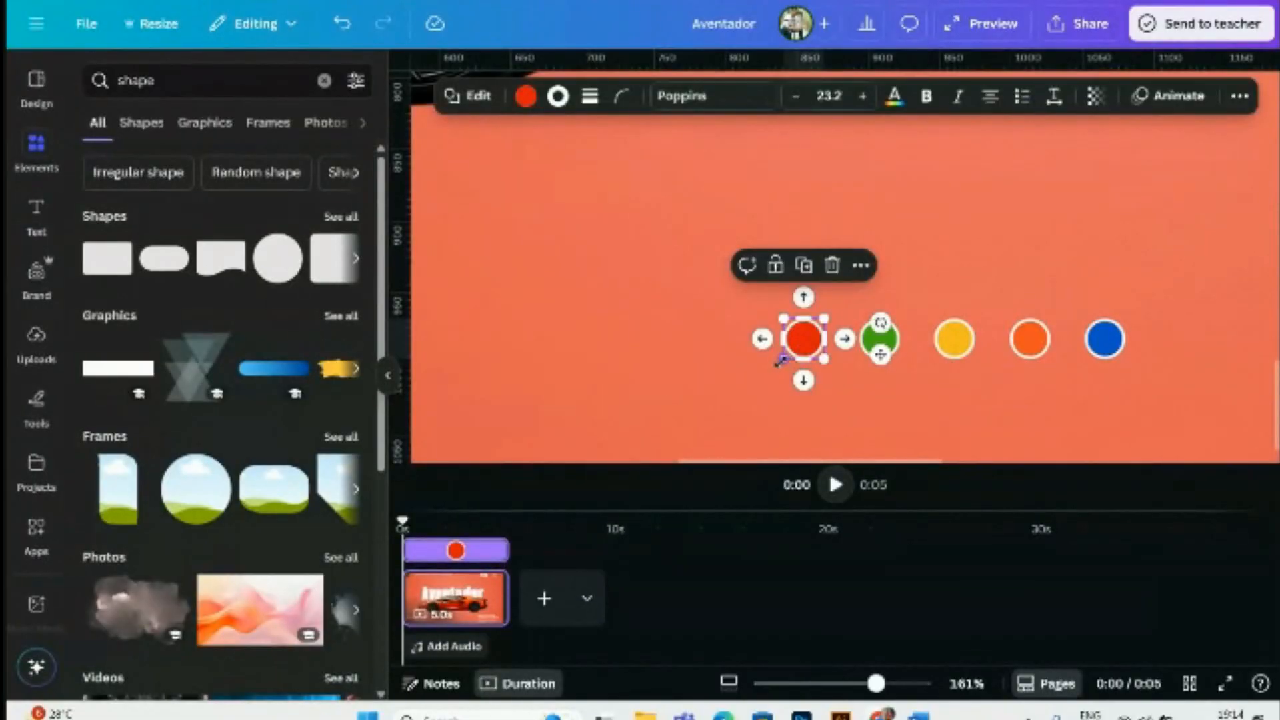
{"action": "mouse_move", "coordinate": [781, 362]}
{"action": "left_mouse_down"}
{"action": "mouse_move", "coordinate": [769, 375]}
{"action": "mouse_move", "coordinate": [796, 348]}
{"action": "left_mouse_up"}
{"action": "left_click", "coordinate": [762, 424]}
- Select all five colour dots and align them with each other along their vertical middles
{"action": "left_click_drag", "start_coordinate": [1091, 369], "coordinate": [1184, 315]}
{"action": "left_click", "coordinate": [1239, 96]}
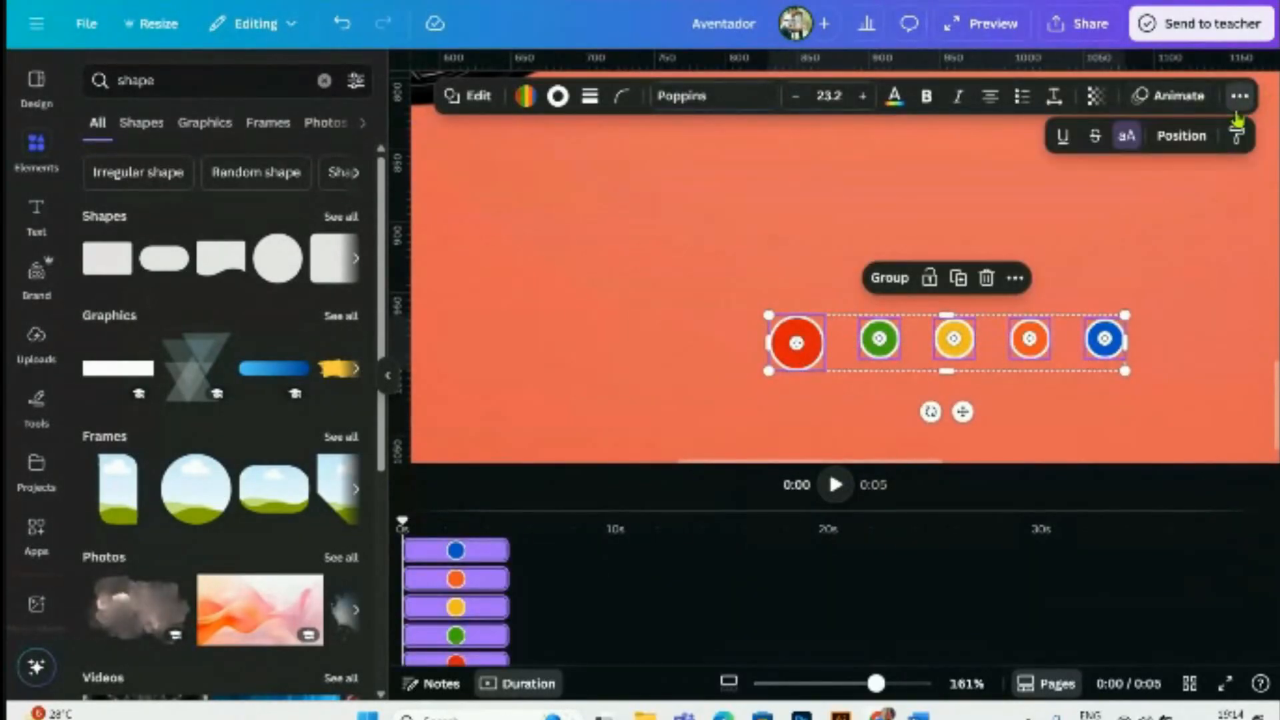
{"action": "left_click", "coordinate": [1182, 135]}
{"action": "left_click", "coordinate": [129, 338]}
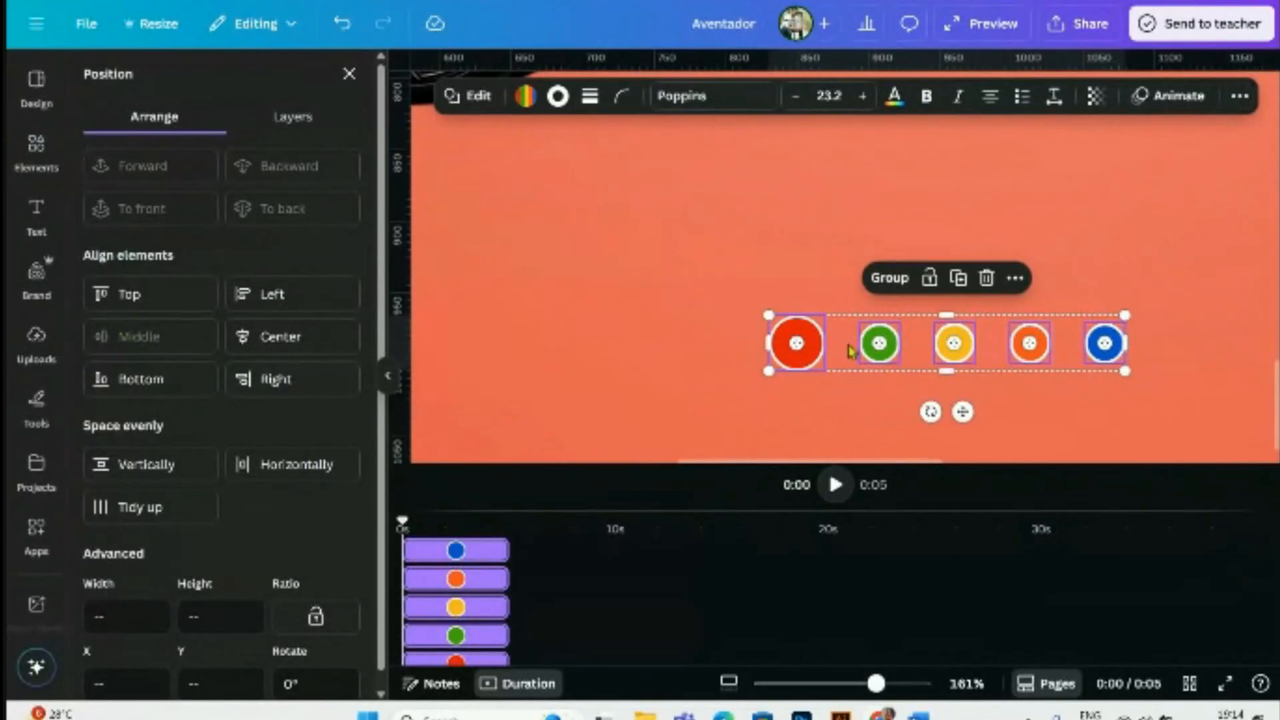
{"action": "left_click", "coordinate": [1126, 404]}
{"action": "scroll", "coordinate": [1126, 405], "scroll_direction": "down", "scroll_amount": 6}
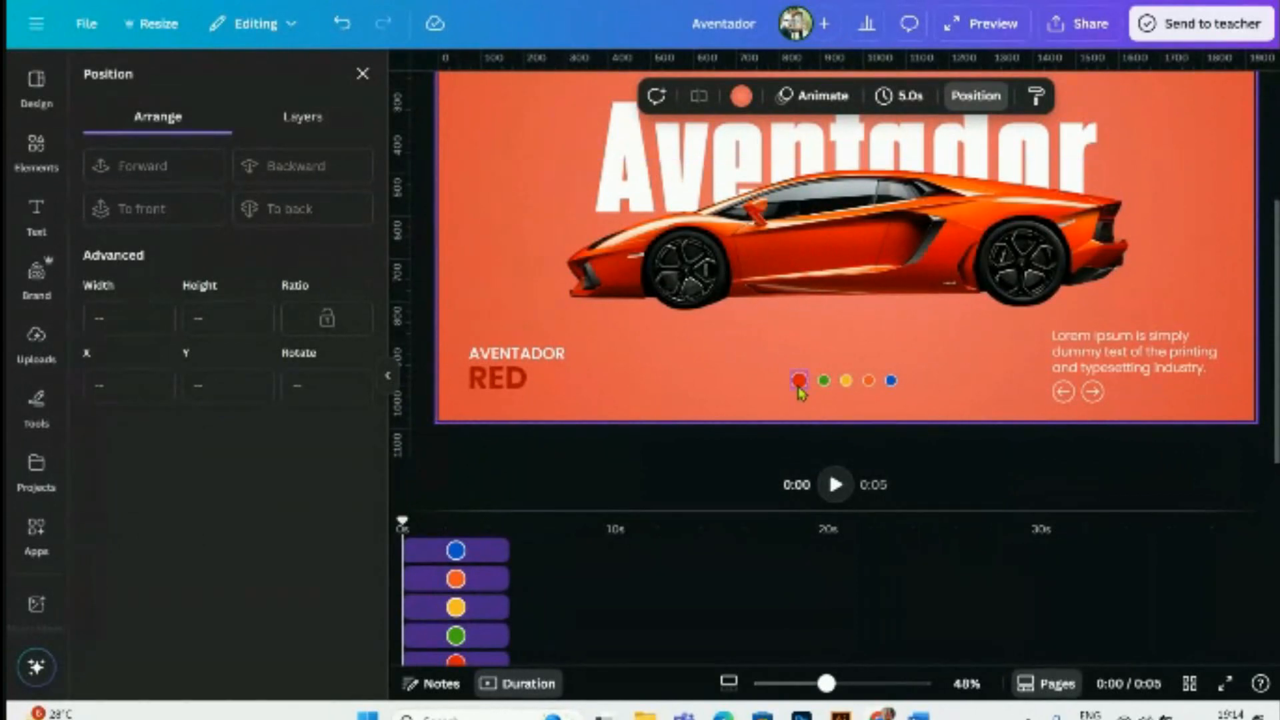
{"action": "left_click", "coordinate": [799, 380]}
{"action": "scroll", "coordinate": [734, 413], "scroll_direction": "down", "scroll_amount": 3}
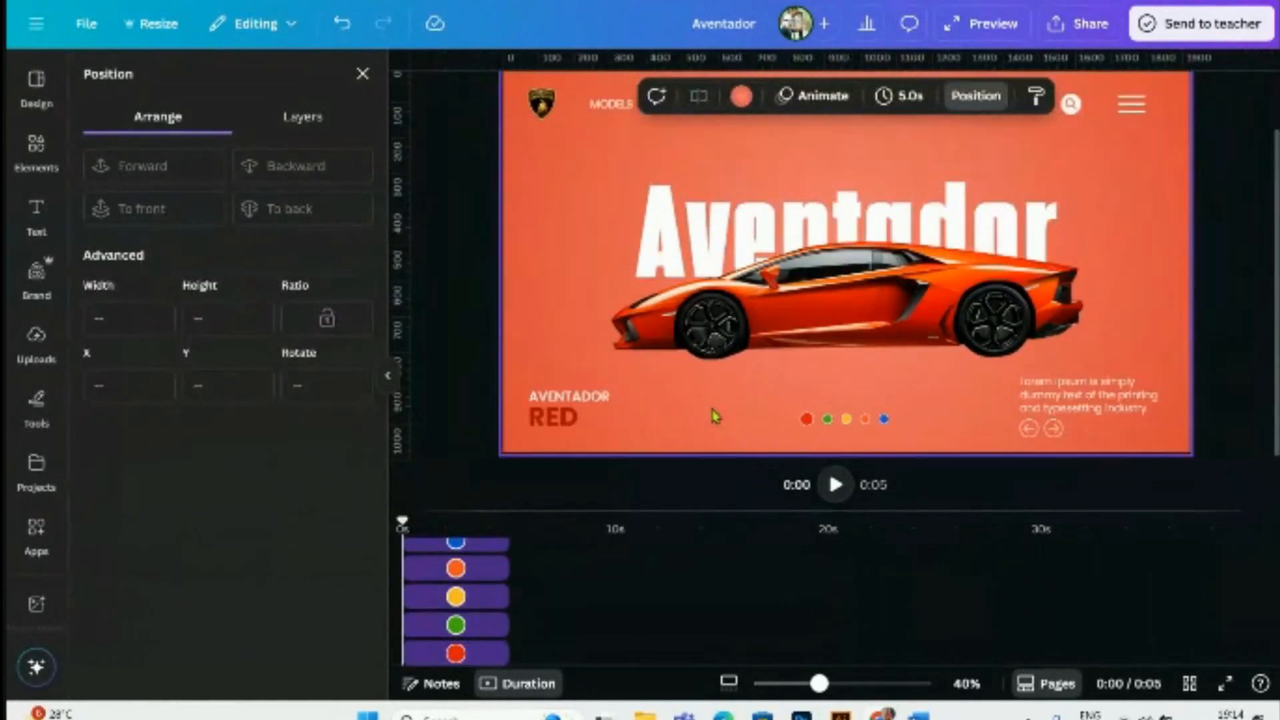
{"action": "left_click", "coordinate": [1181, 374]}
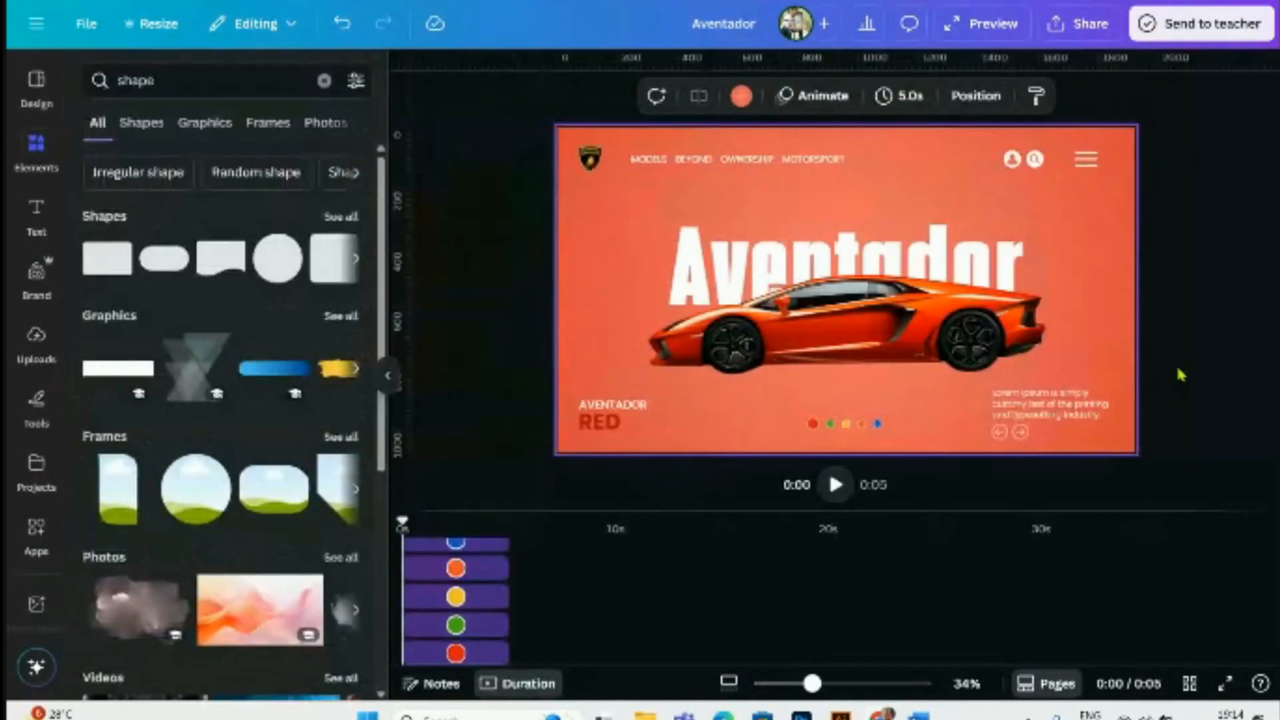
- Collapse the side panel and shorten the page's duration to 2.5 seconds in the timeline
{"action": "left_click", "coordinate": [387, 375]}
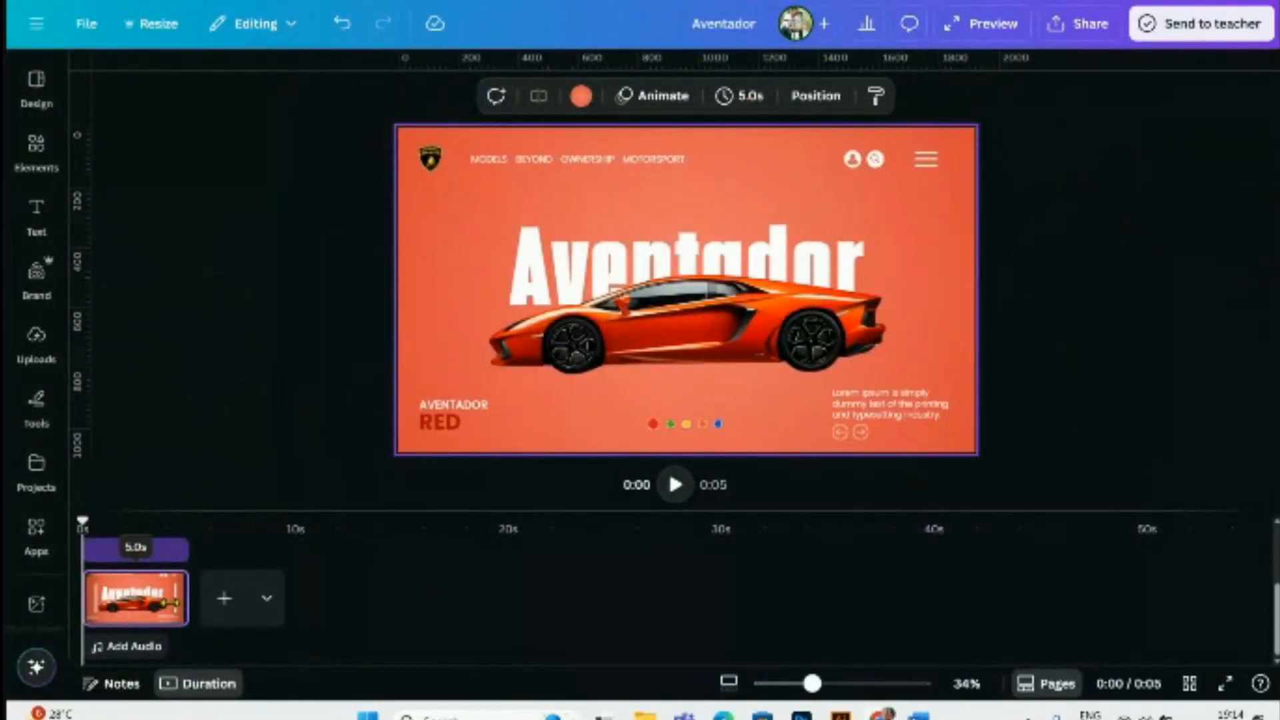
{"action": "left_click", "coordinate": [136, 550]}
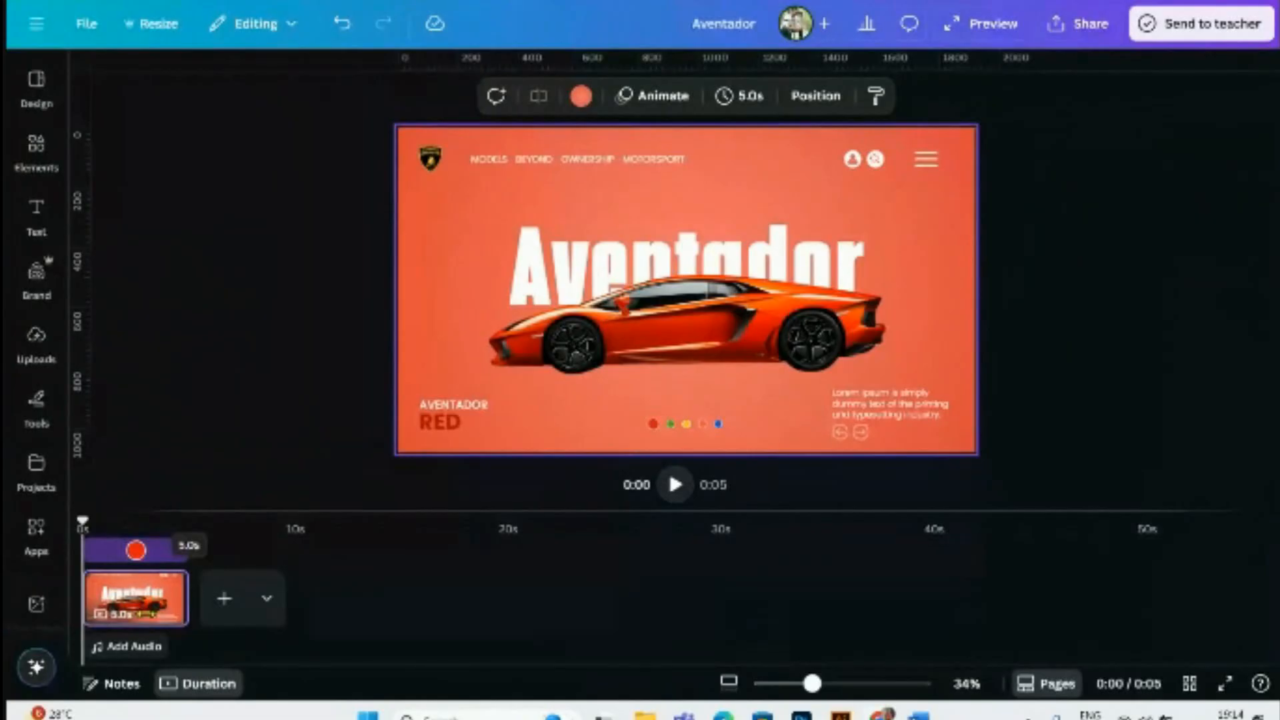
{"action": "left_click_drag", "start_coordinate": [187, 598], "coordinate": [137, 610]}
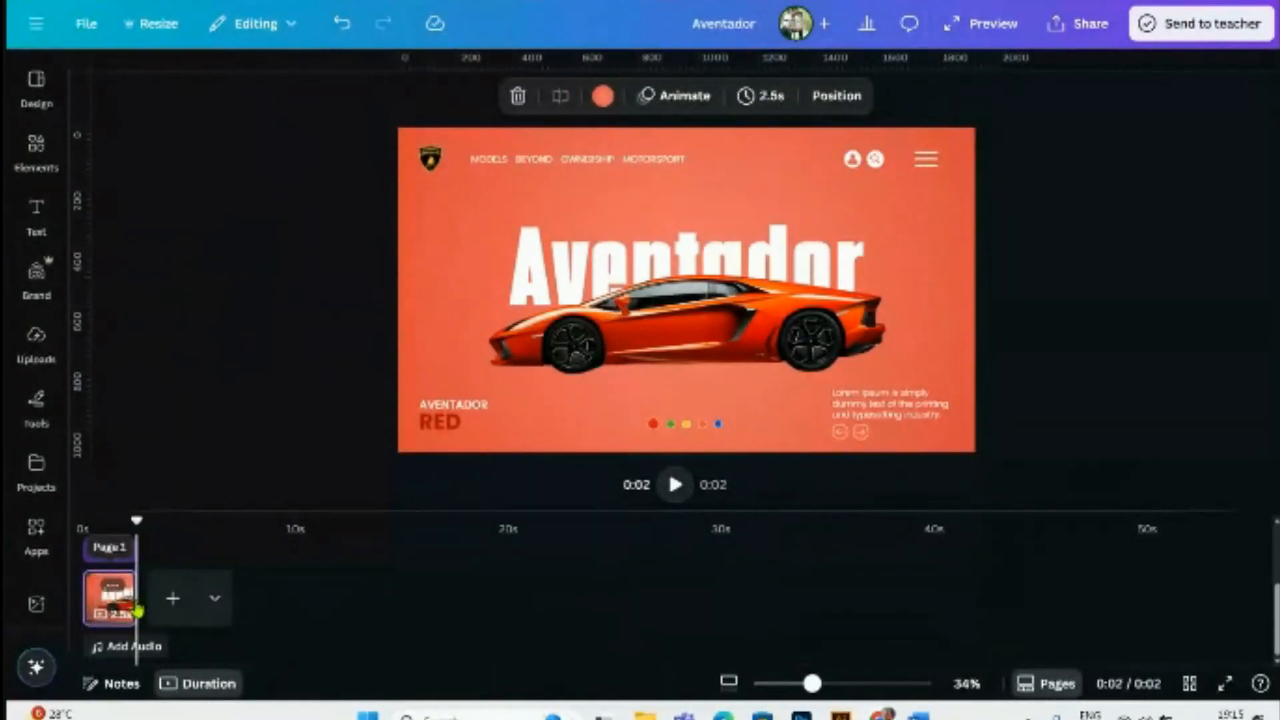
- Duplicate the Aventador page to create a second page for the next car colour
{"action": "right_click", "coordinate": [110, 596]}
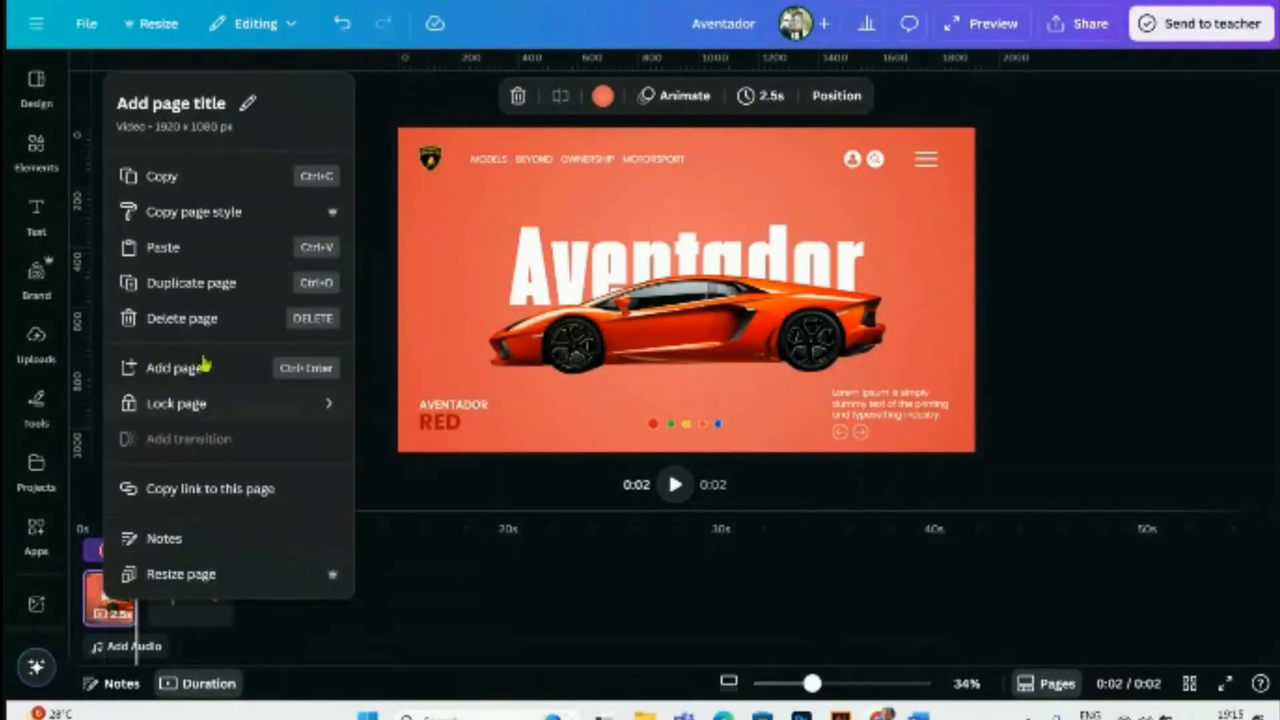
{"action": "left_click", "coordinate": [182, 286]}
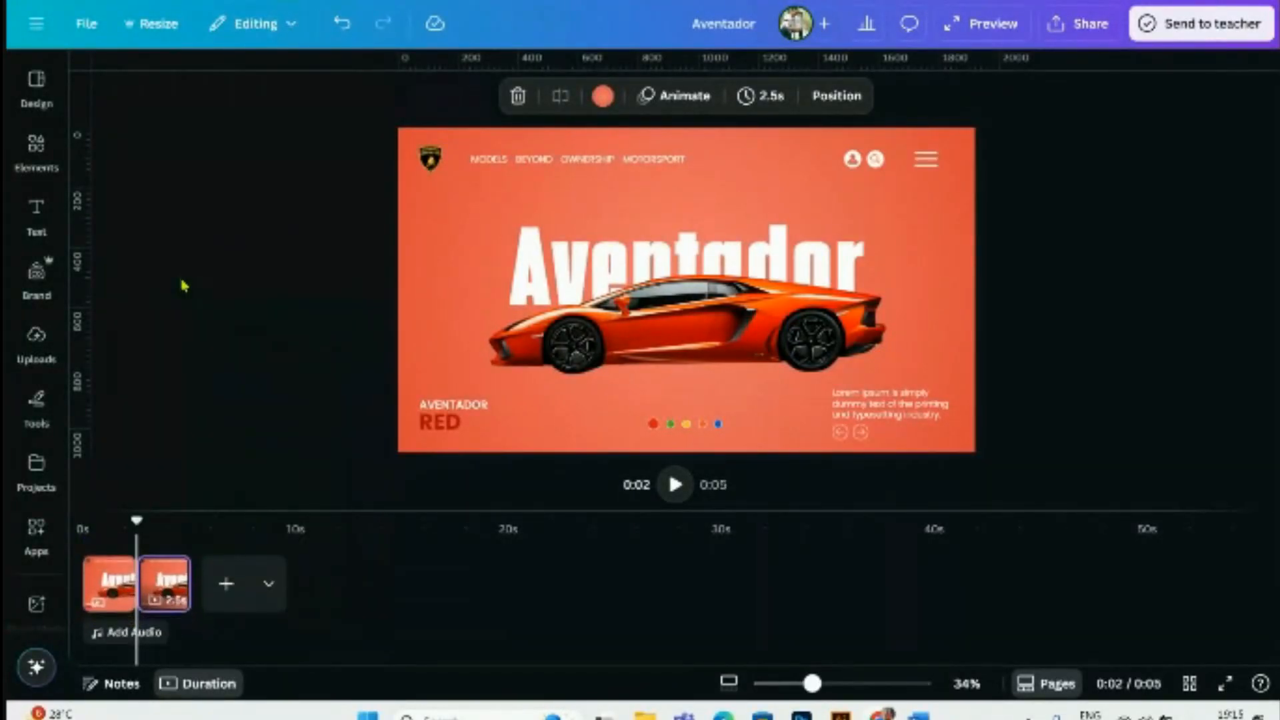
{"action": "left_click", "coordinate": [1107, 364]}
{"action": "left_click", "coordinate": [707, 326]}
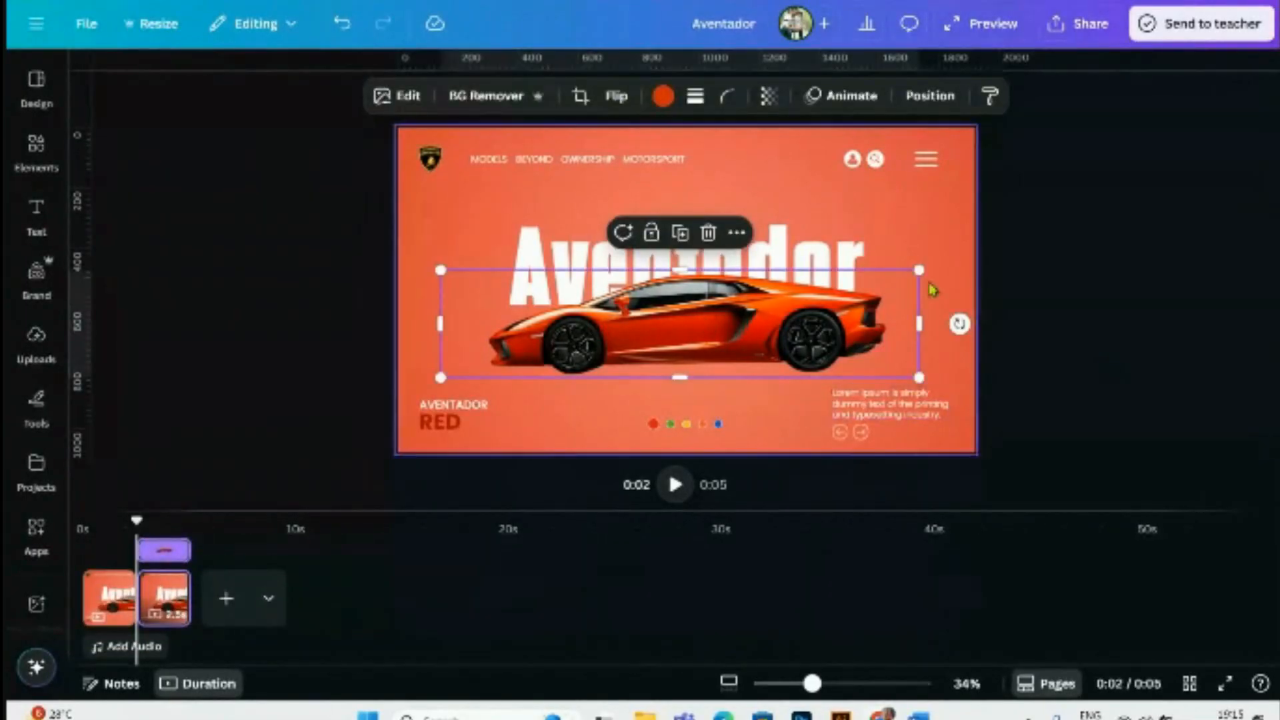
{"action": "left_click", "coordinate": [1123, 320]}
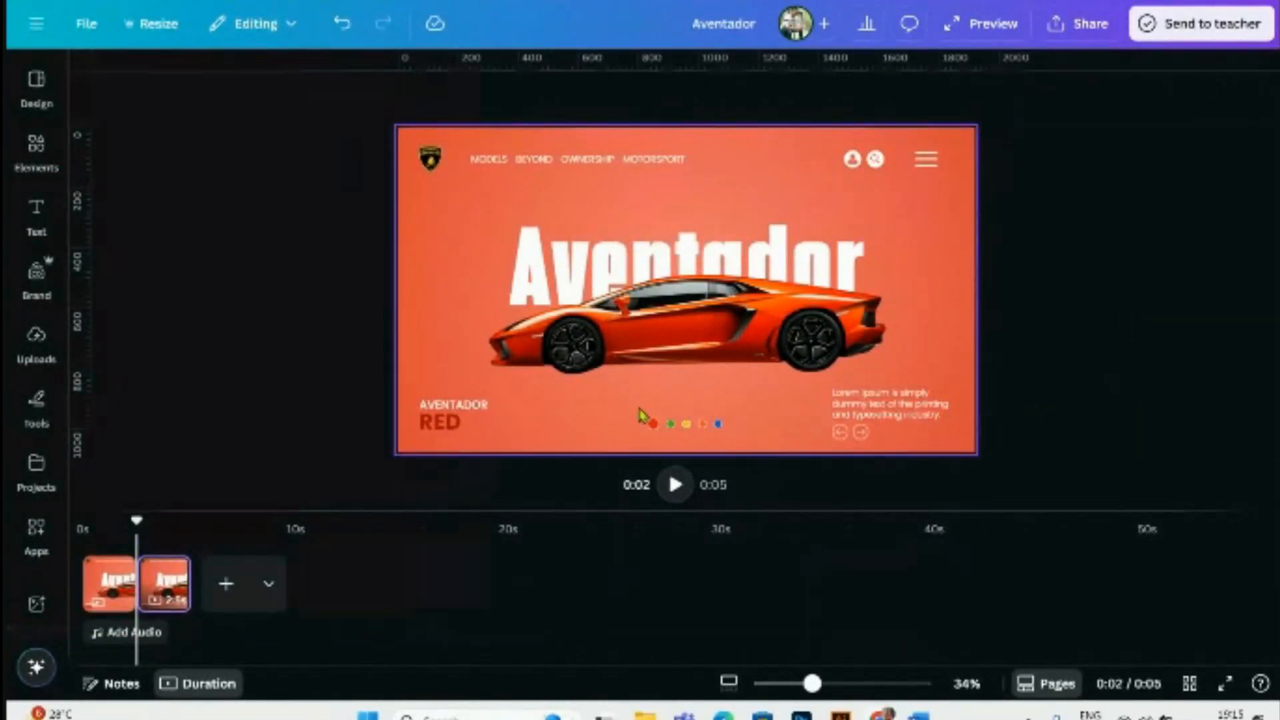
- Place a vertical guide at the car's front tip, at about 300 px, and check the rulers and guides setting
{"action": "scroll", "coordinate": [646, 417], "scroll_direction": "up", "scroll_amount": 2}
{"action": "left_click_drag", "start_coordinate": [78, 218], "coordinate": [406, 253]}
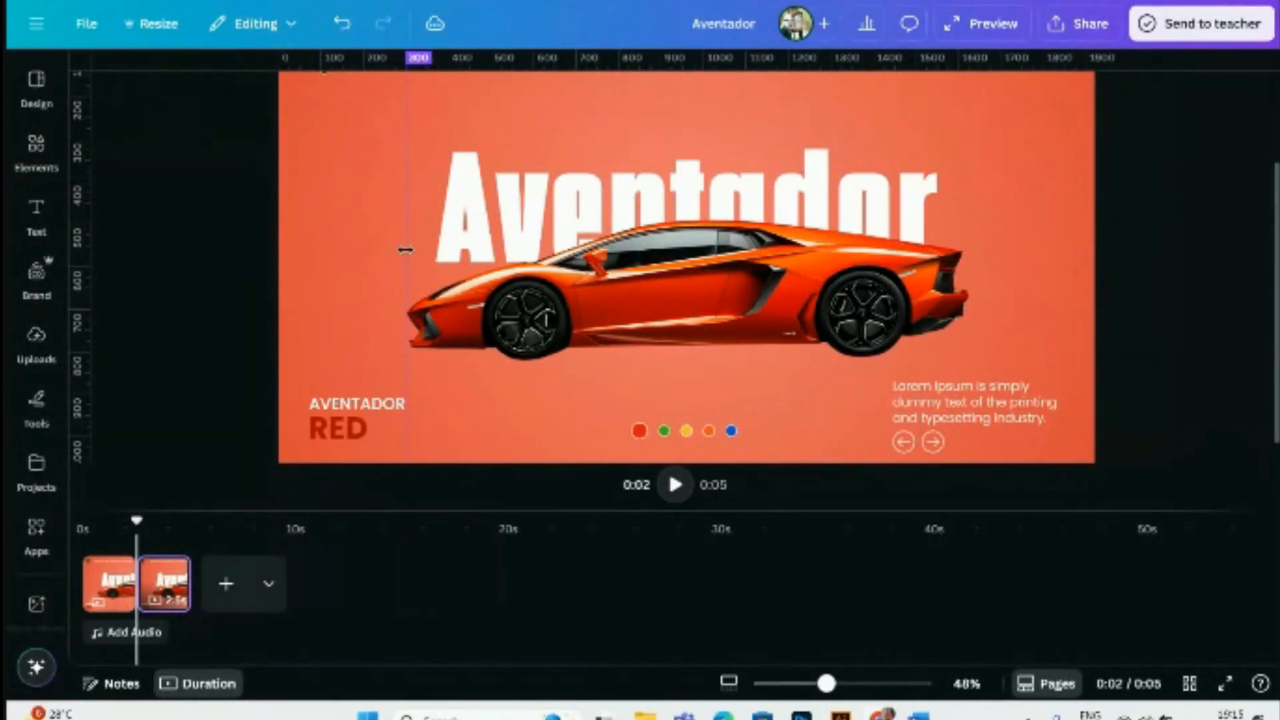
{"action": "left_click", "coordinate": [86, 23]}
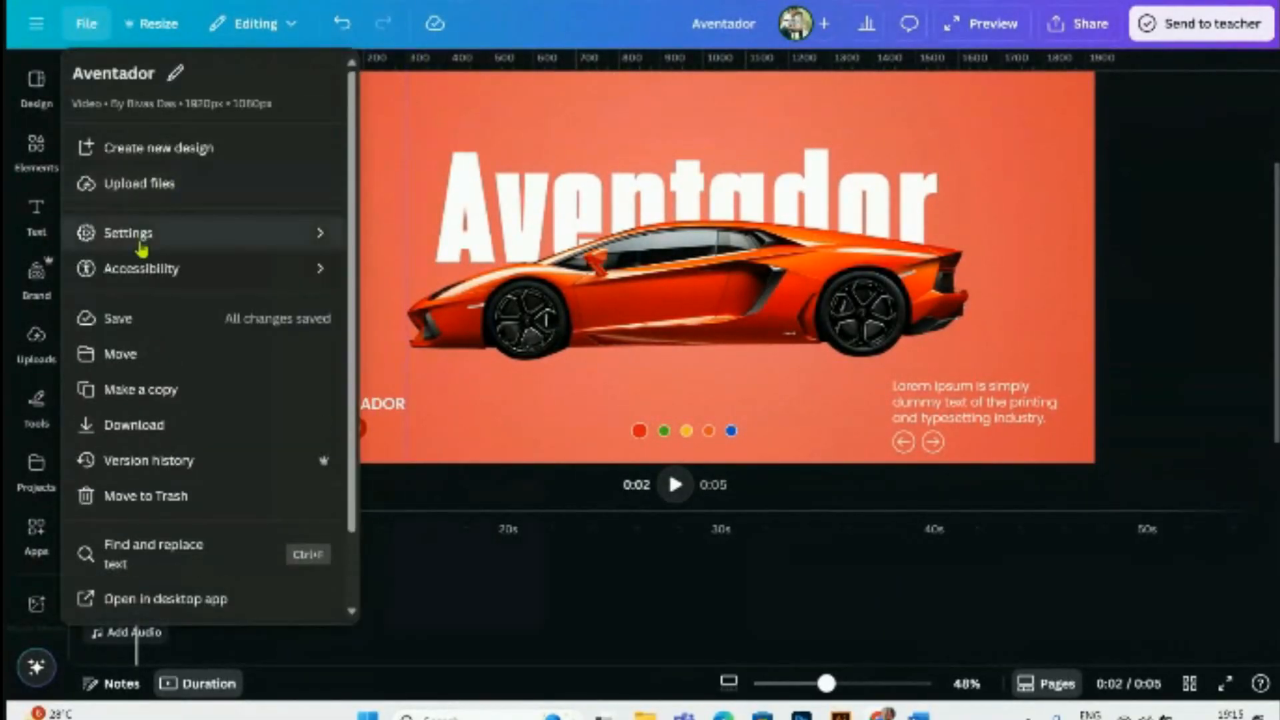
{"action": "left_click", "coordinate": [140, 246]}
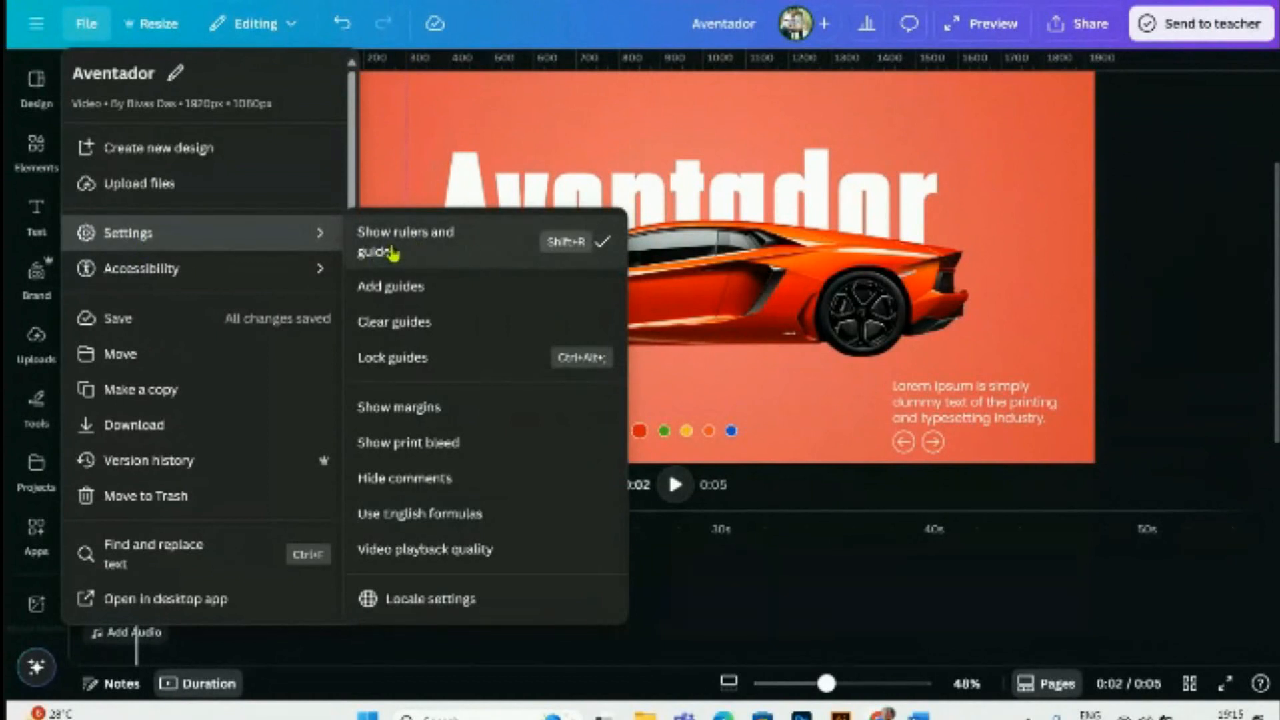
{"action": "left_click", "coordinate": [1188, 270]}
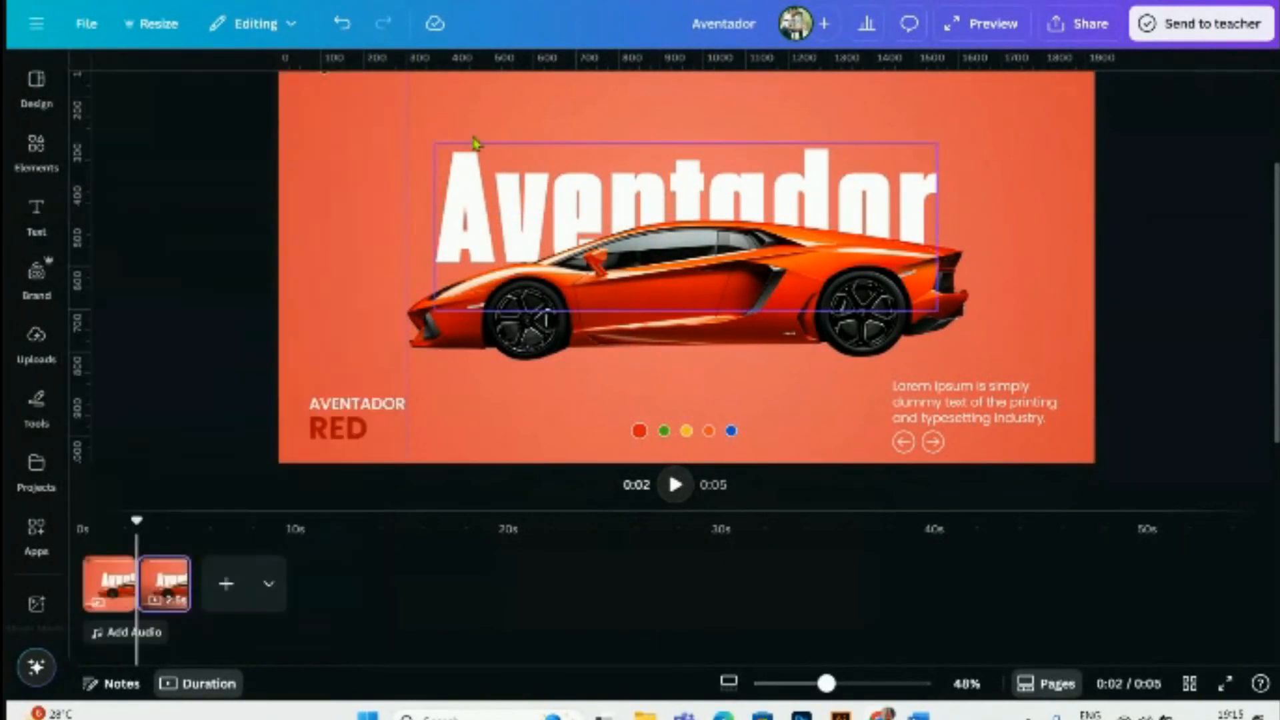
- Add a vertical guide at the car's rear end and a horizontal guide along the bottom of its wheels
{"action": "left_click_drag", "start_coordinate": [76, 189], "coordinate": [968, 200]}
{"action": "left_click_drag", "start_coordinate": [491, 60], "coordinate": [462, 360]}
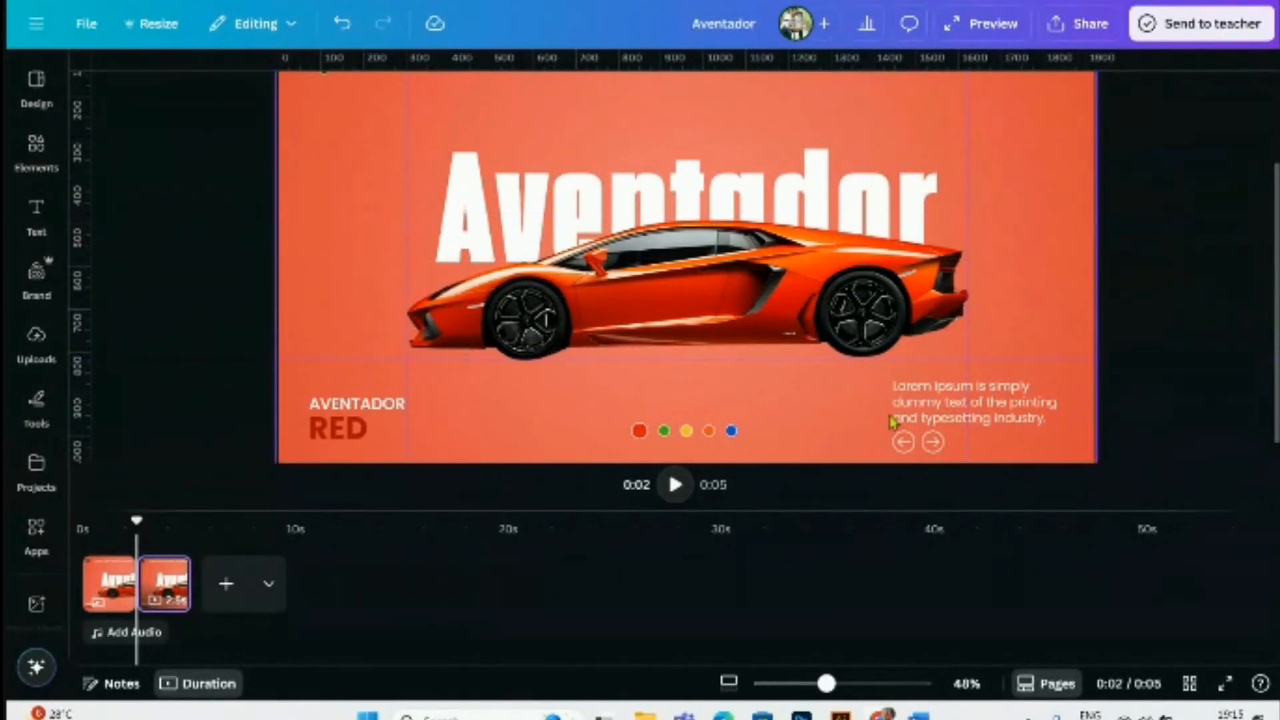
{"action": "scroll", "coordinate": [1125, 362], "scroll_direction": "down", "scroll_amount": 1}
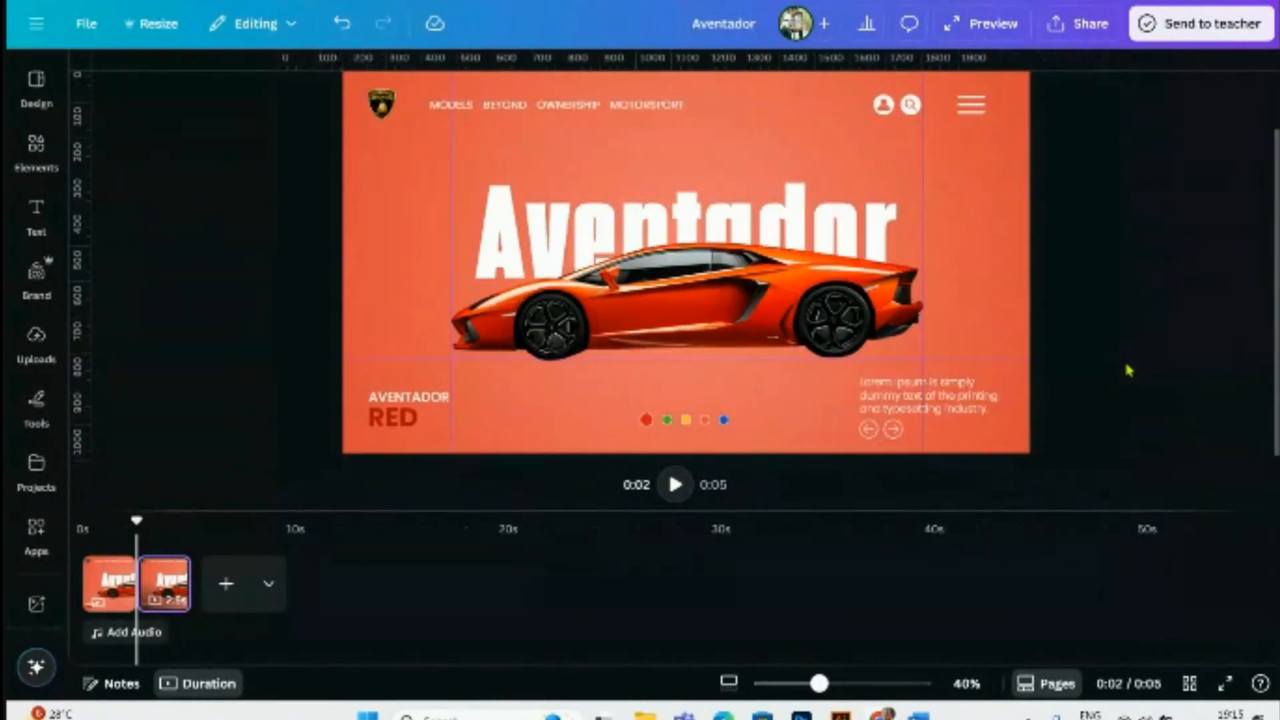
- Replace the red car on the second page with the green Aventador copied from the other design's car collection
{"action": "left_click", "coordinate": [820, 333]}
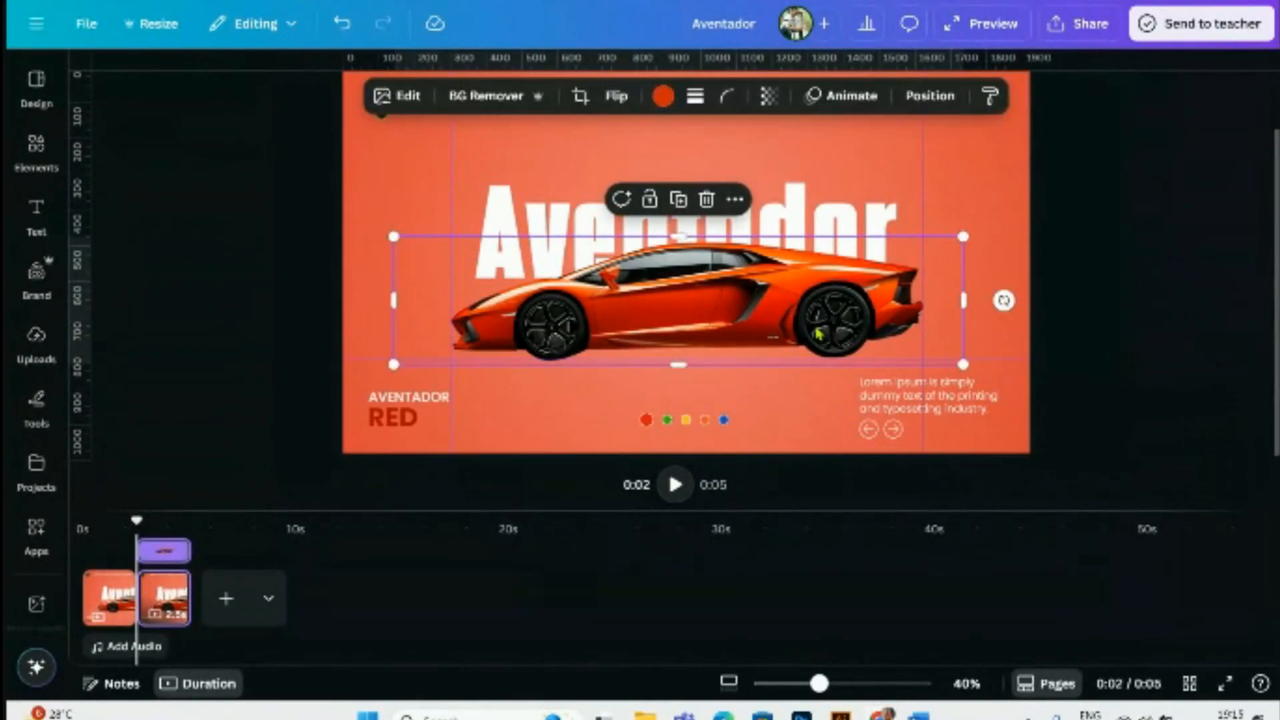
{"action": "left_click", "coordinate": [707, 200]}
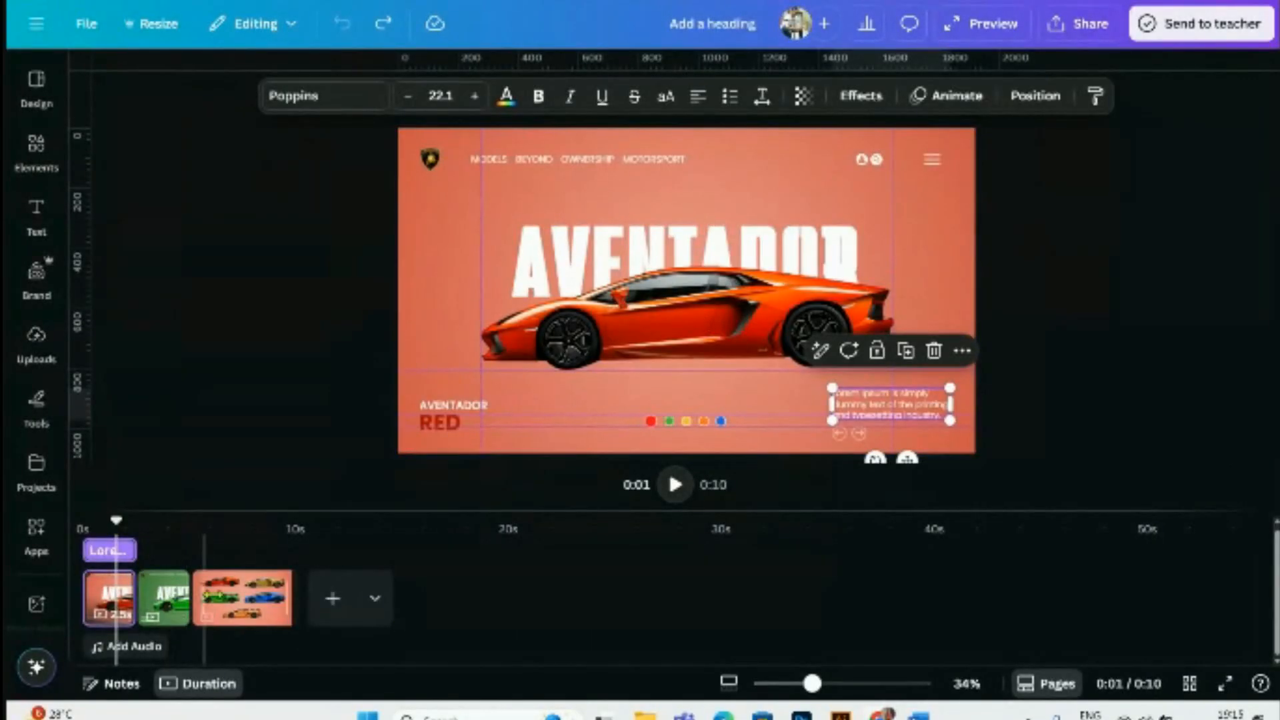
{"action": "left_click", "coordinate": [242, 599]}
{"action": "left_click", "coordinate": [597, 314]}
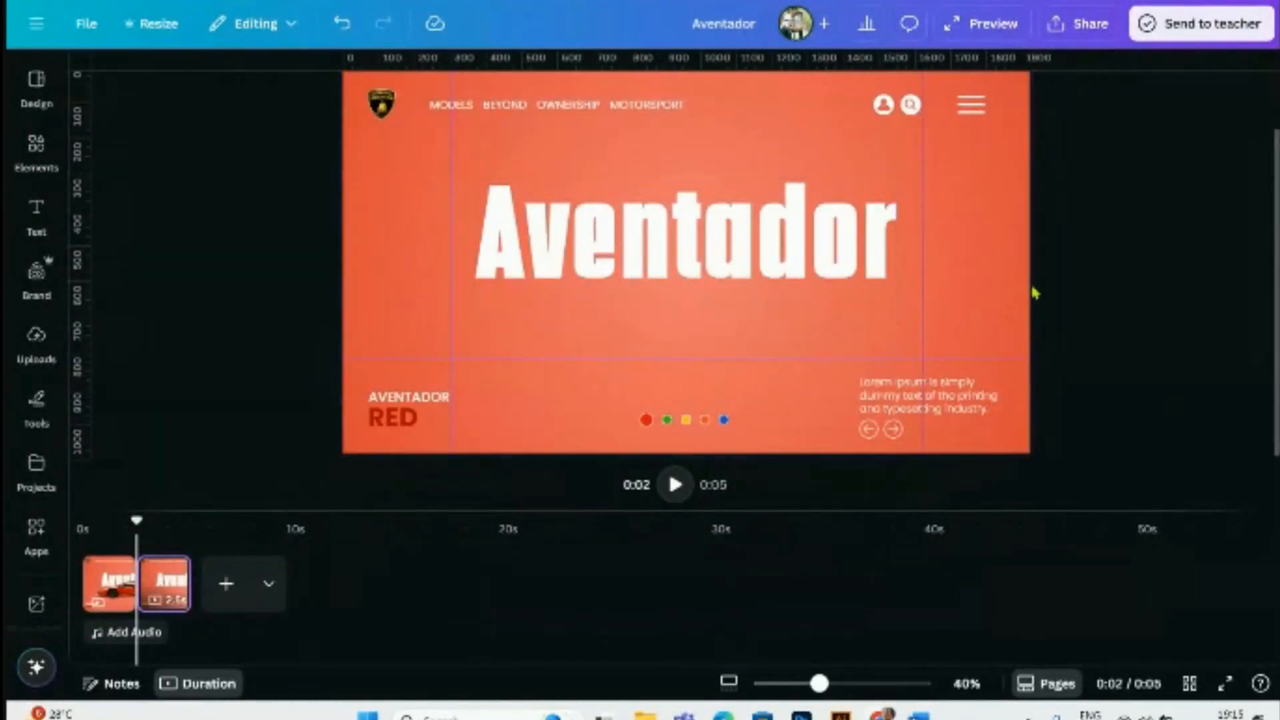
{"action": "key", "text": "ctrl+v"}
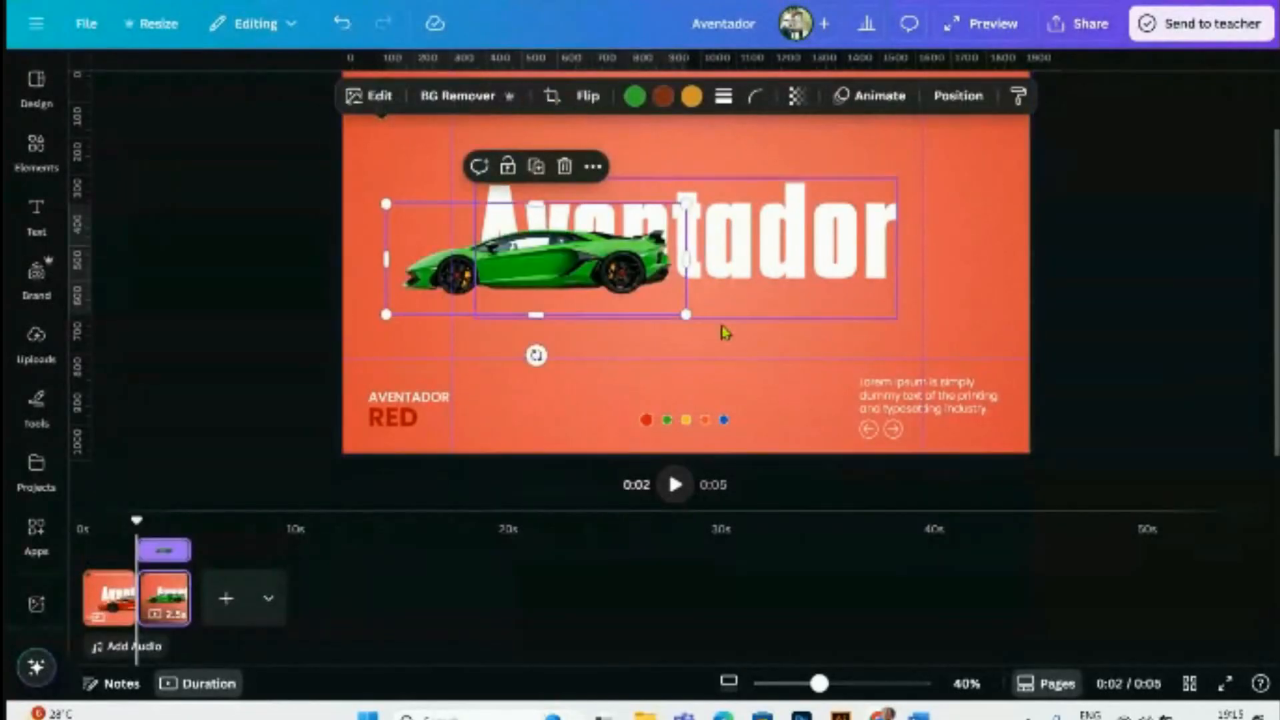
- Enlarge and position the green car so its front and rear ends meet the two vertical guides
{"action": "mouse_move", "coordinate": [684, 315]}
{"action": "left_mouse_down"}
{"action": "mouse_move", "coordinate": [872, 372]}
{"action": "mouse_move", "coordinate": [707, 301]}
{"action": "mouse_move", "coordinate": [709, 318]}
{"action": "left_mouse_up"}
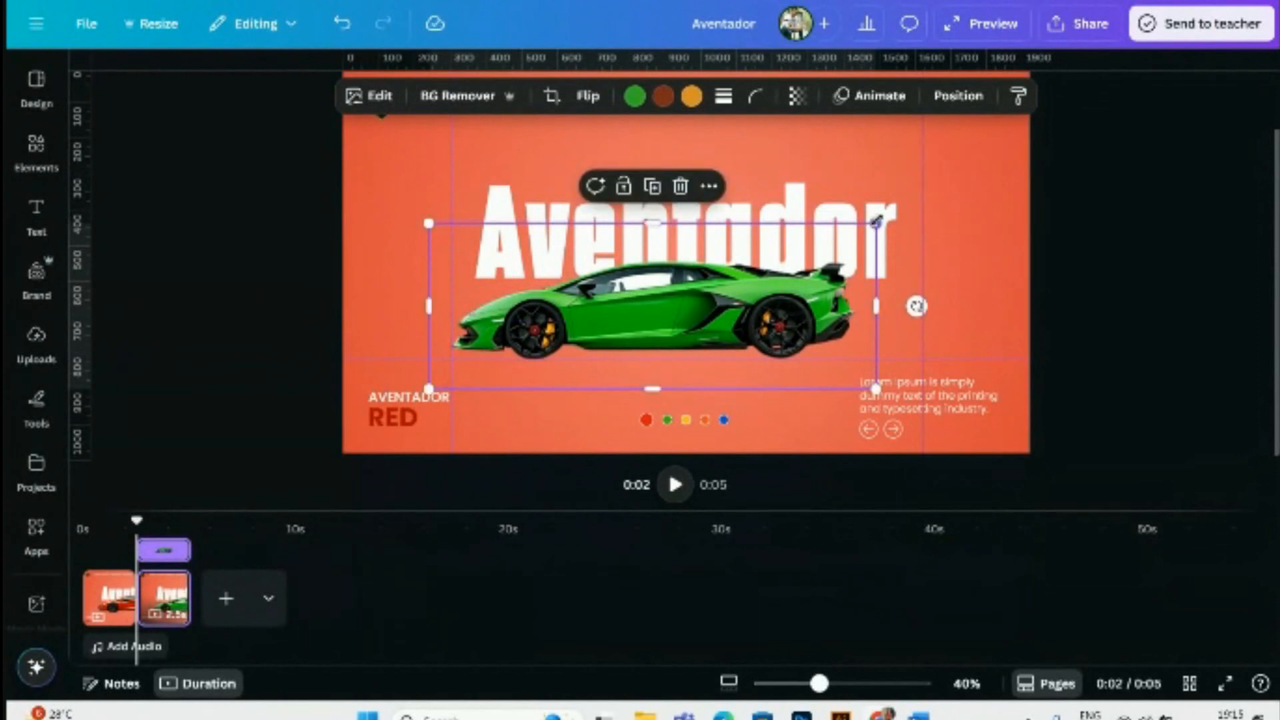
{"action": "left_click_drag", "start_coordinate": [877, 222], "coordinate": [948, 192]}
{"action": "left_click", "coordinate": [951, 191]}
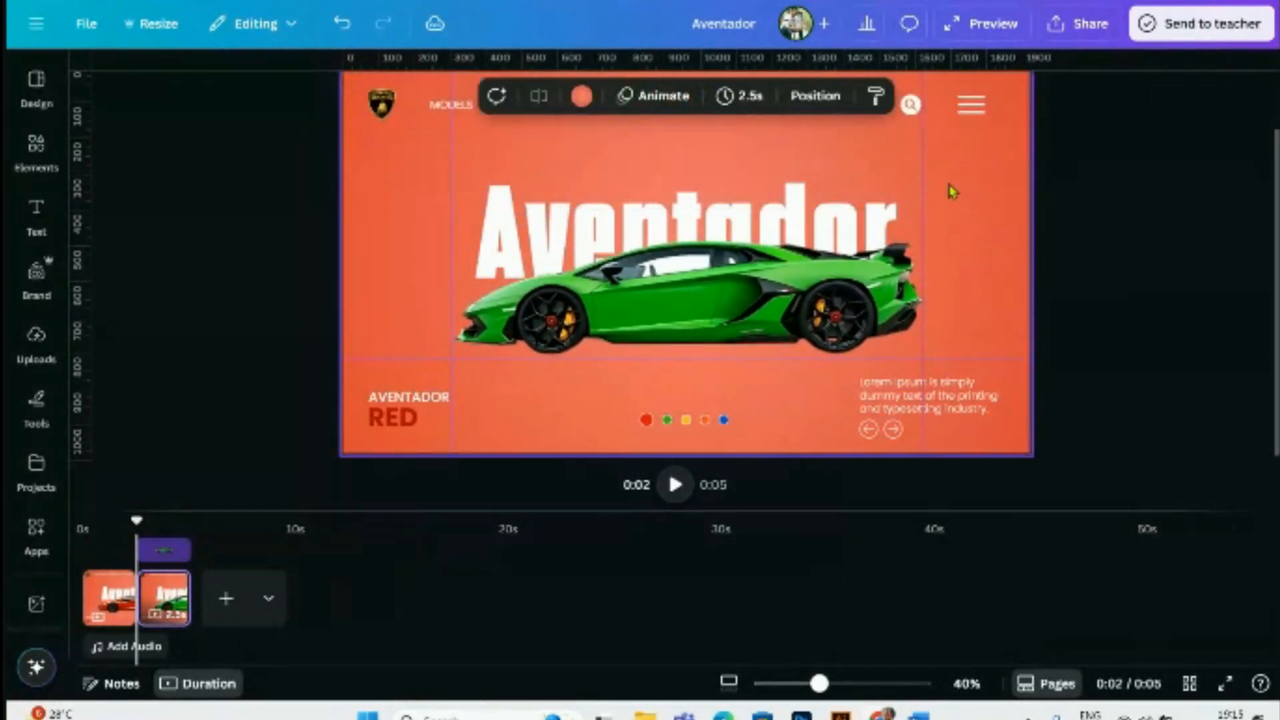
{"action": "left_click", "coordinate": [690, 300]}
{"action": "left_click_drag", "start_coordinate": [429, 193], "coordinate": [429, 192]}
{"action": "left_click", "coordinate": [1102, 269]}
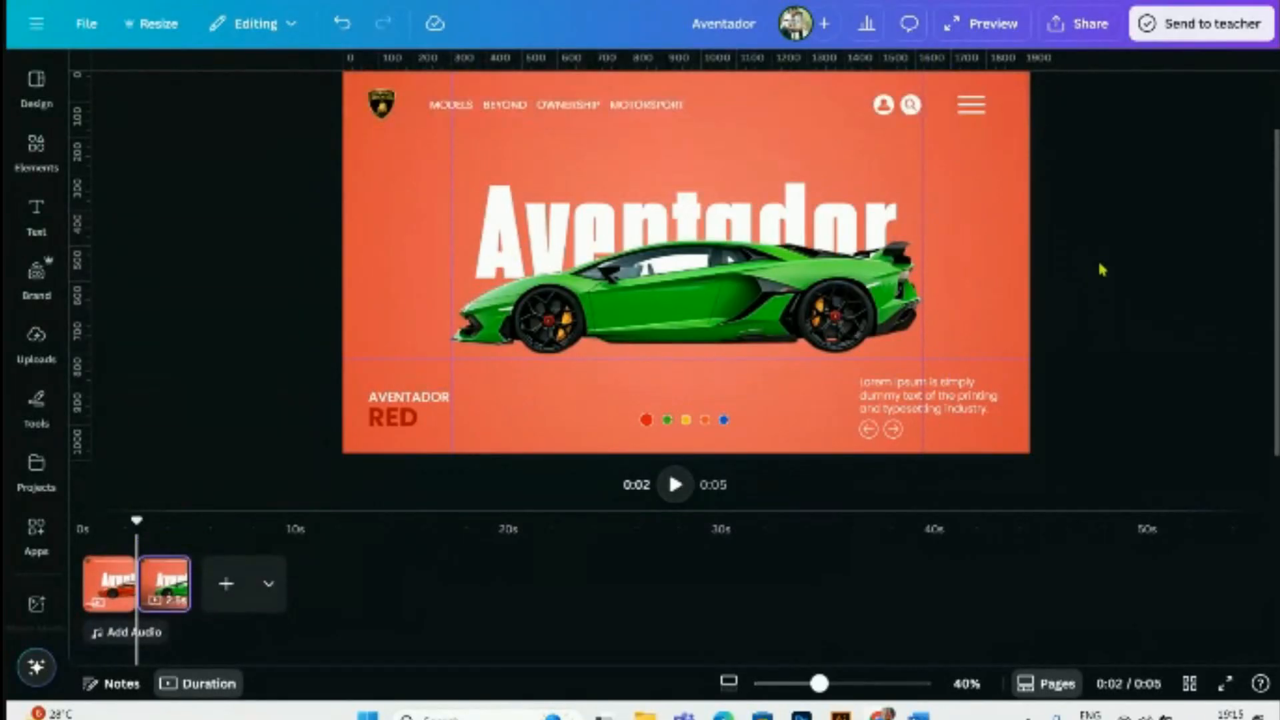
{"action": "scroll", "coordinate": [1102, 270], "scroll_direction": "down", "scroll_amount": 3, "text": "ctrl"}
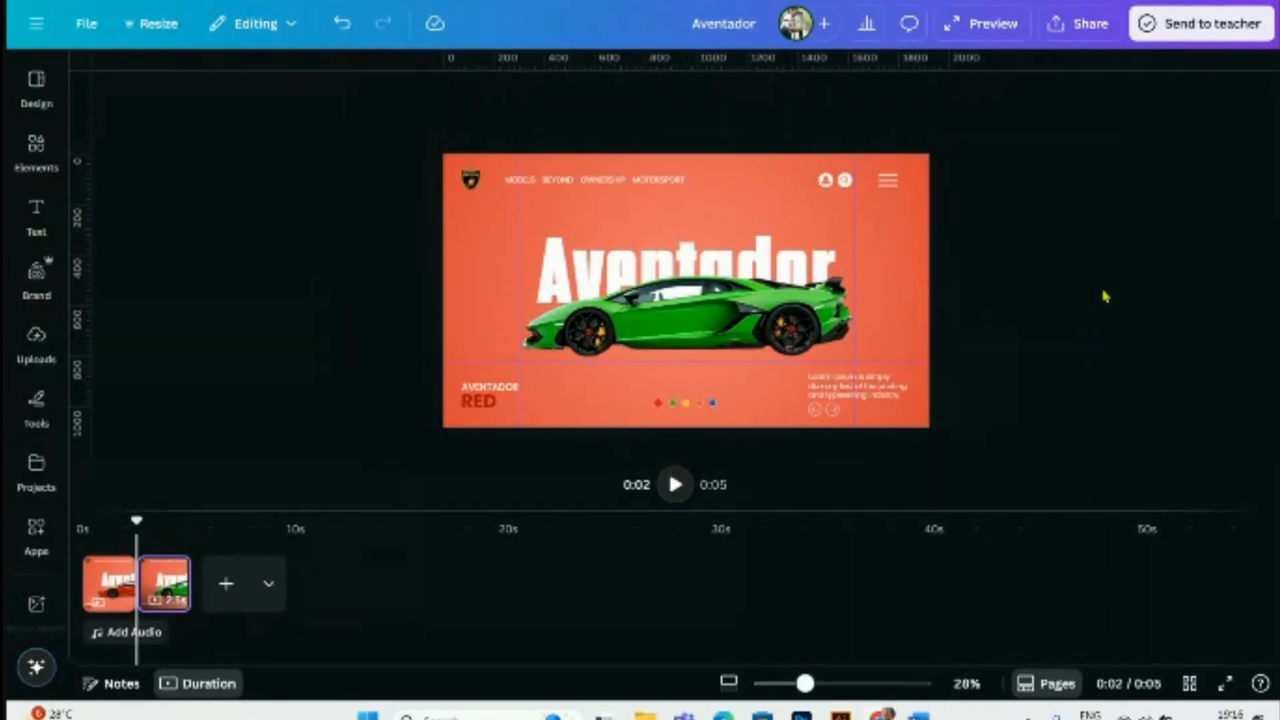
{"action": "scroll", "coordinate": [1105, 297], "scroll_direction": "up", "scroll_amount": 3, "text": "ctrl"}
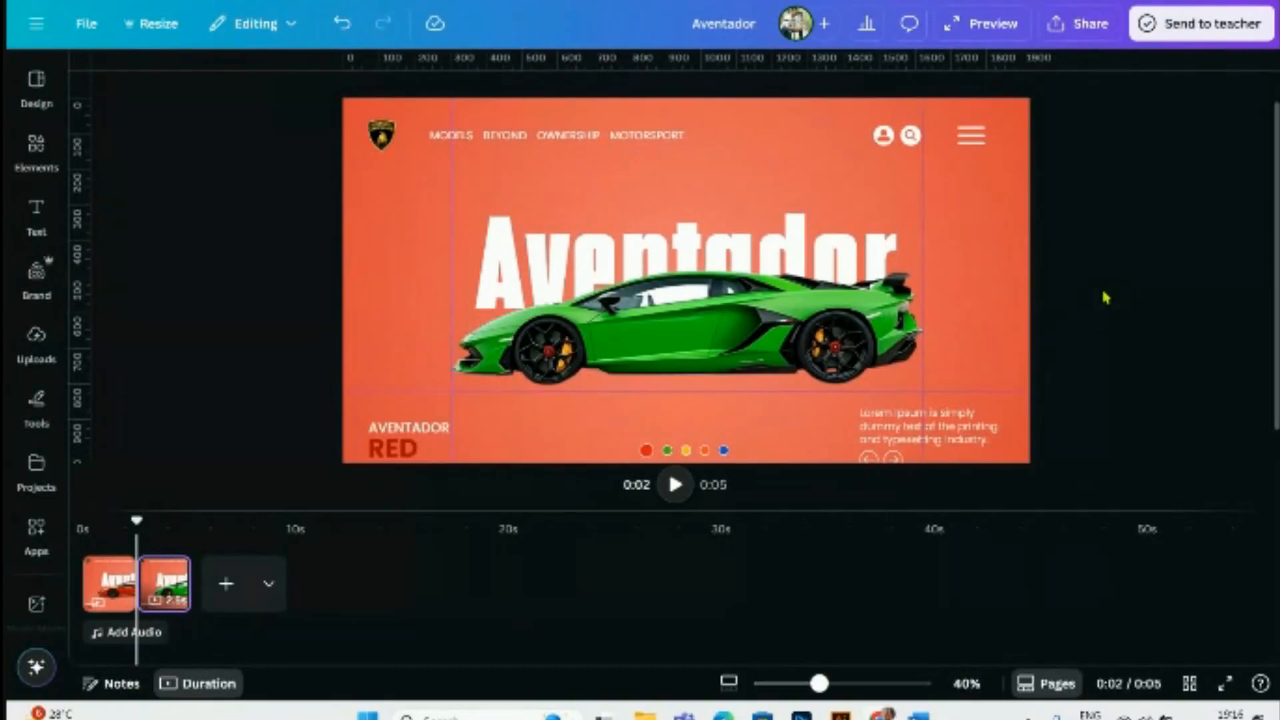
{"action": "scroll", "coordinate": [1105, 297], "scroll_direction": "down", "scroll_amount": 2, "text": "ctrl"}
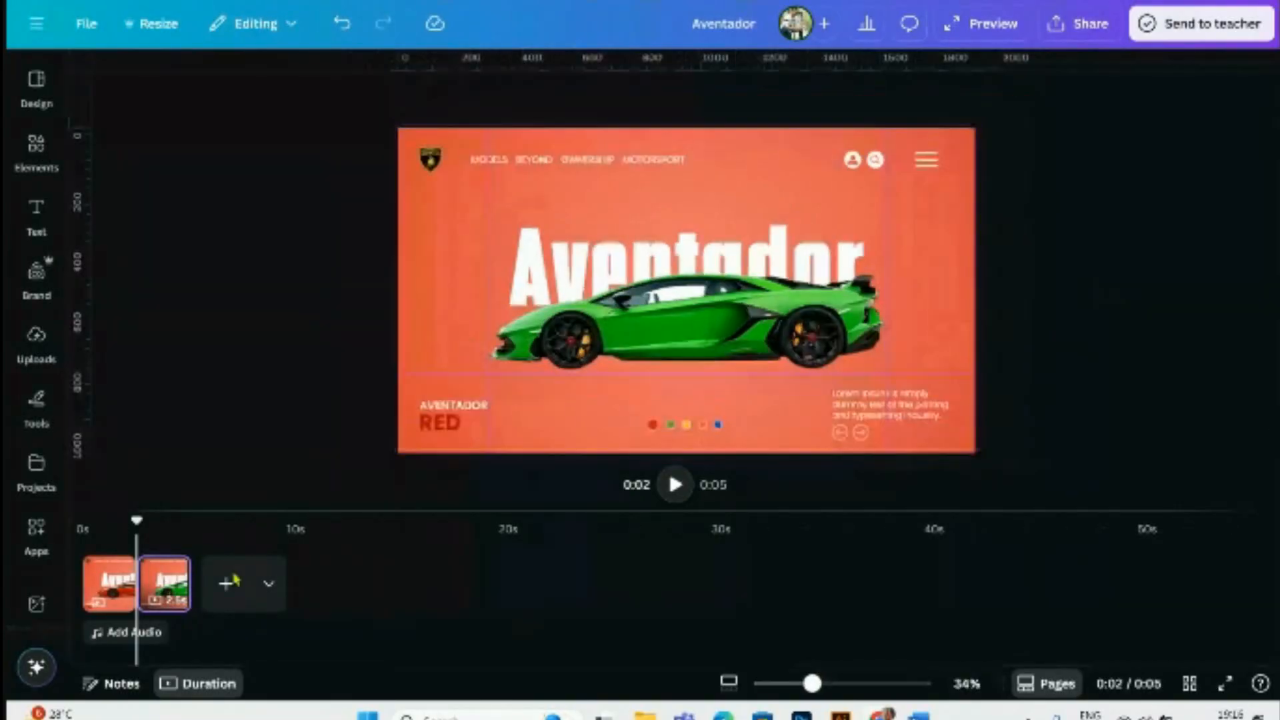
- Change the second page's background to a muted green, #3C8A3B, based on the green car's photo colours
{"action": "left_click", "coordinate": [875, 244]}
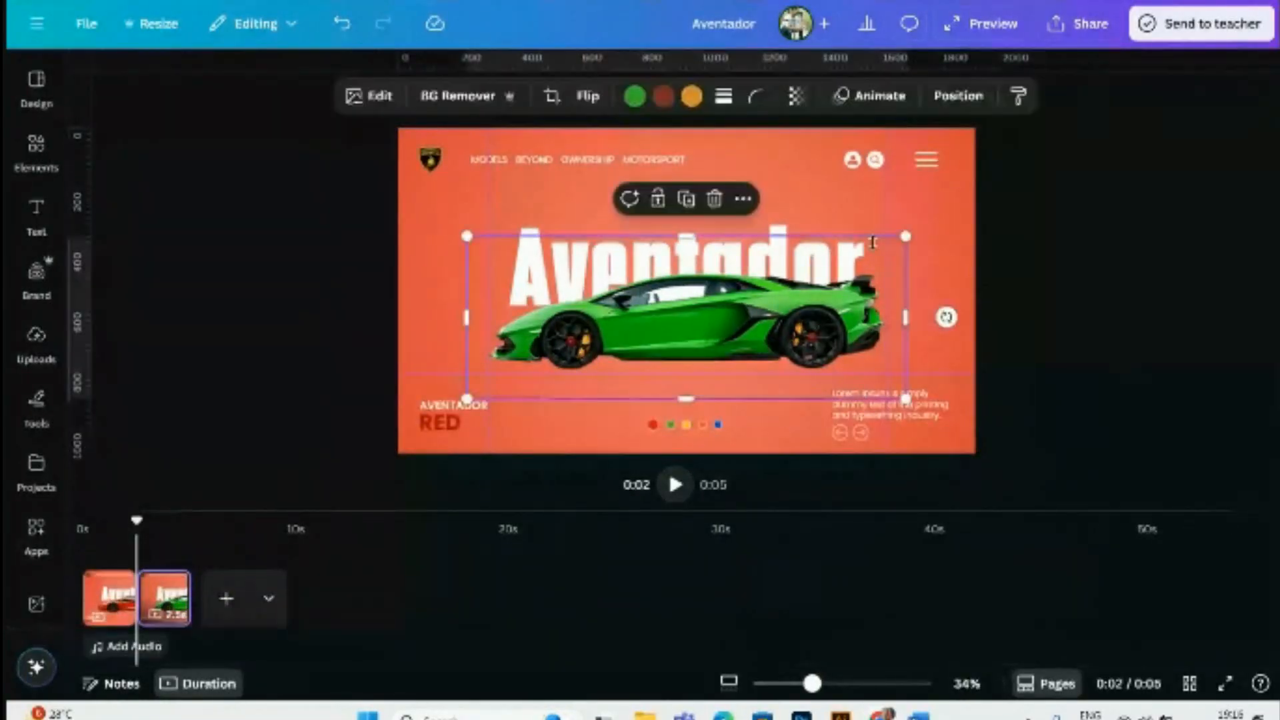
{"action": "left_click", "coordinate": [963, 233]}
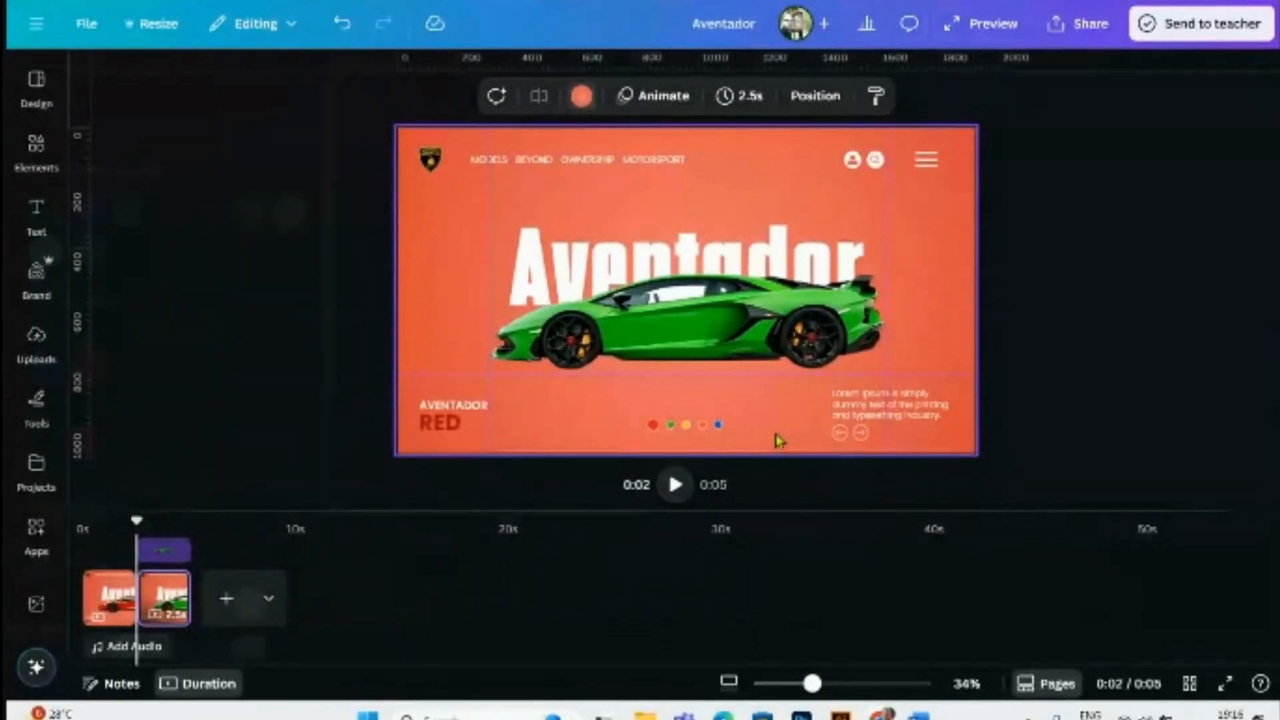
{"action": "left_click", "coordinate": [582, 95]}
{"action": "scroll", "coordinate": [220, 620], "scroll_direction": "down", "scroll_amount": 4}
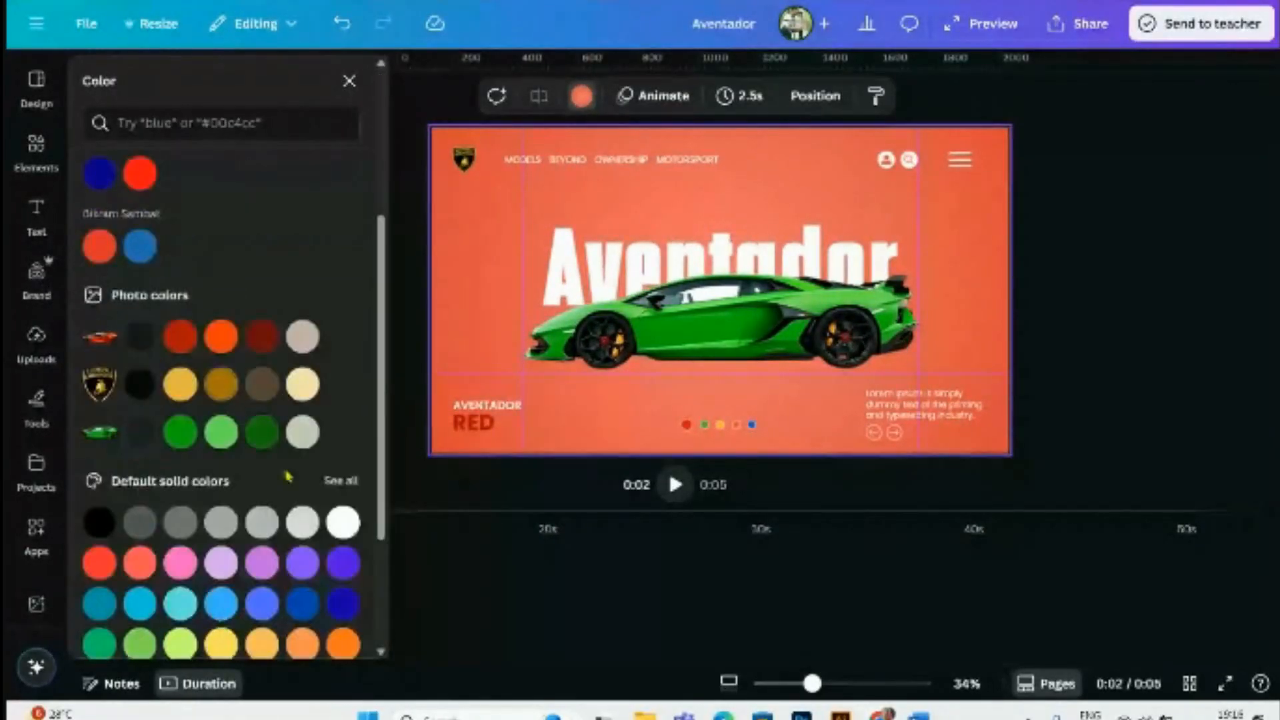
{"action": "left_click", "coordinate": [180, 432]}
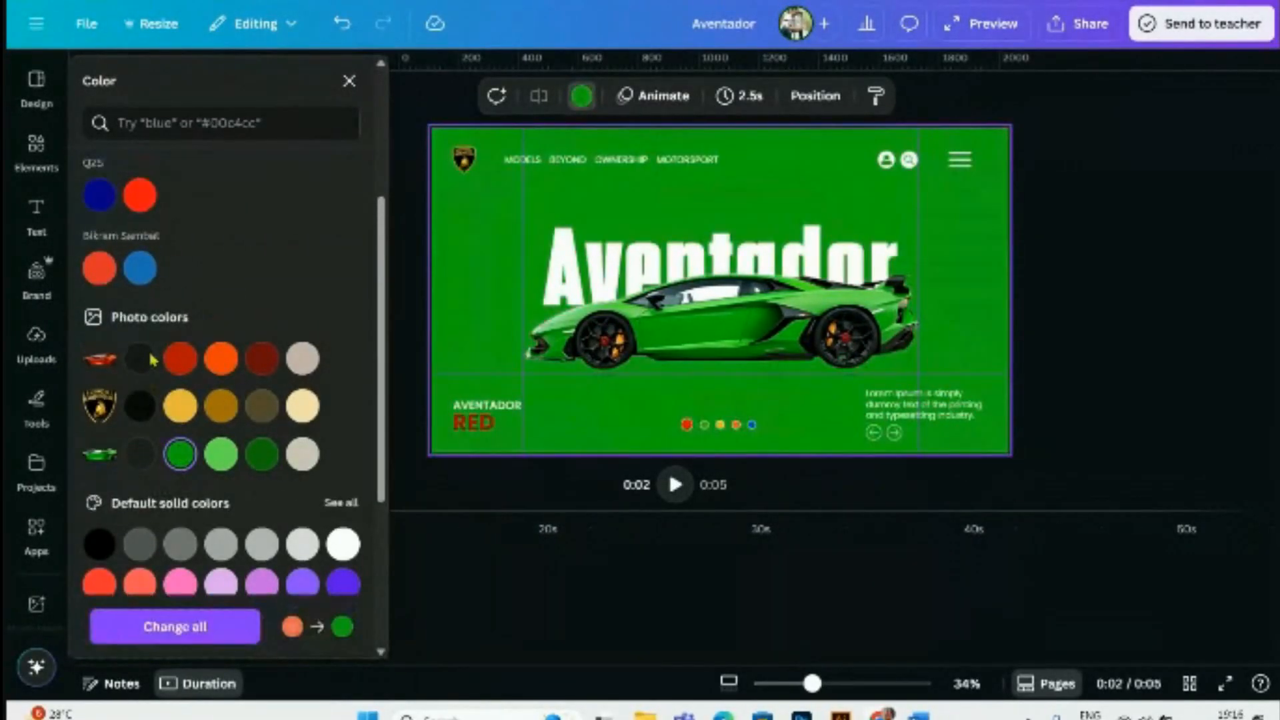
{"action": "scroll", "coordinate": [152, 360], "scroll_direction": "up", "scroll_amount": 4}
{"action": "left_click", "coordinate": [99, 211]}
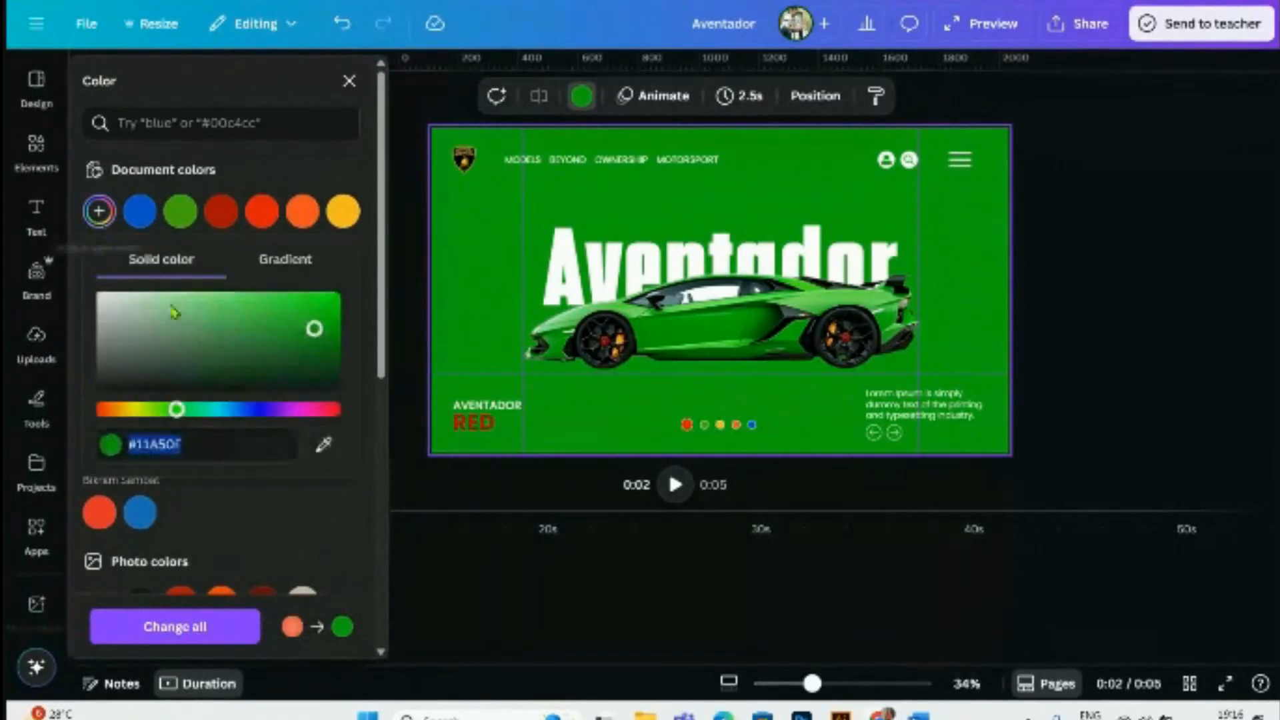
{"action": "left_click", "coordinate": [248, 330]}
{"action": "left_click_drag", "start_coordinate": [247, 330], "coordinate": [237, 337]}
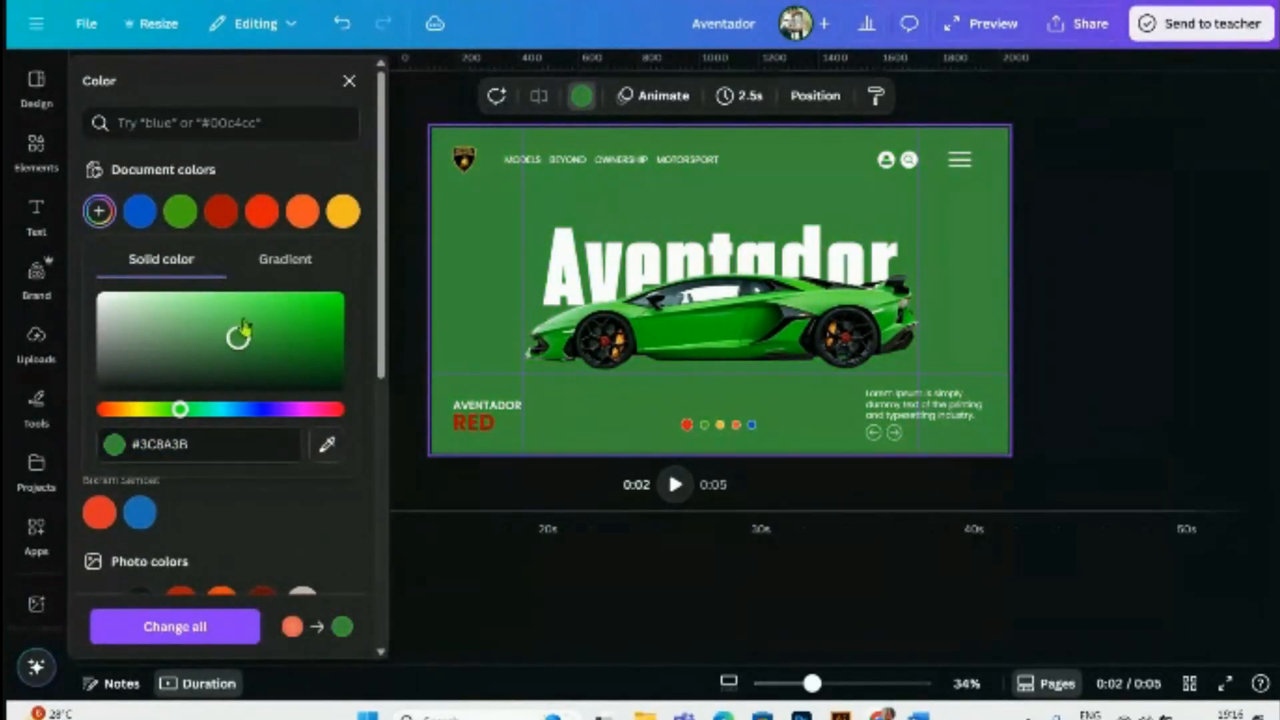
- Turn the green background into a centred radial gradient with a lighter green first colour and #3C8A3B as the second
{"action": "left_click", "coordinate": [285, 259]}
{"action": "left_click", "coordinate": [156, 340]}
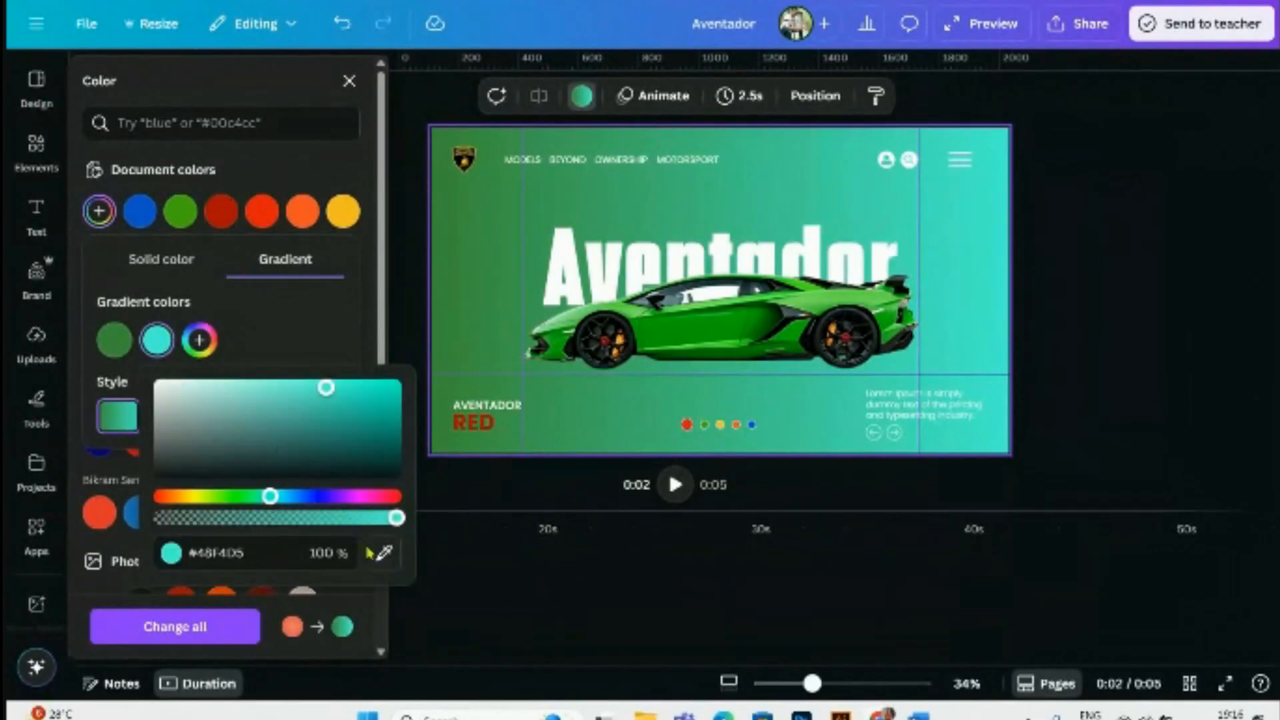
{"action": "left_click", "coordinate": [114, 341]}
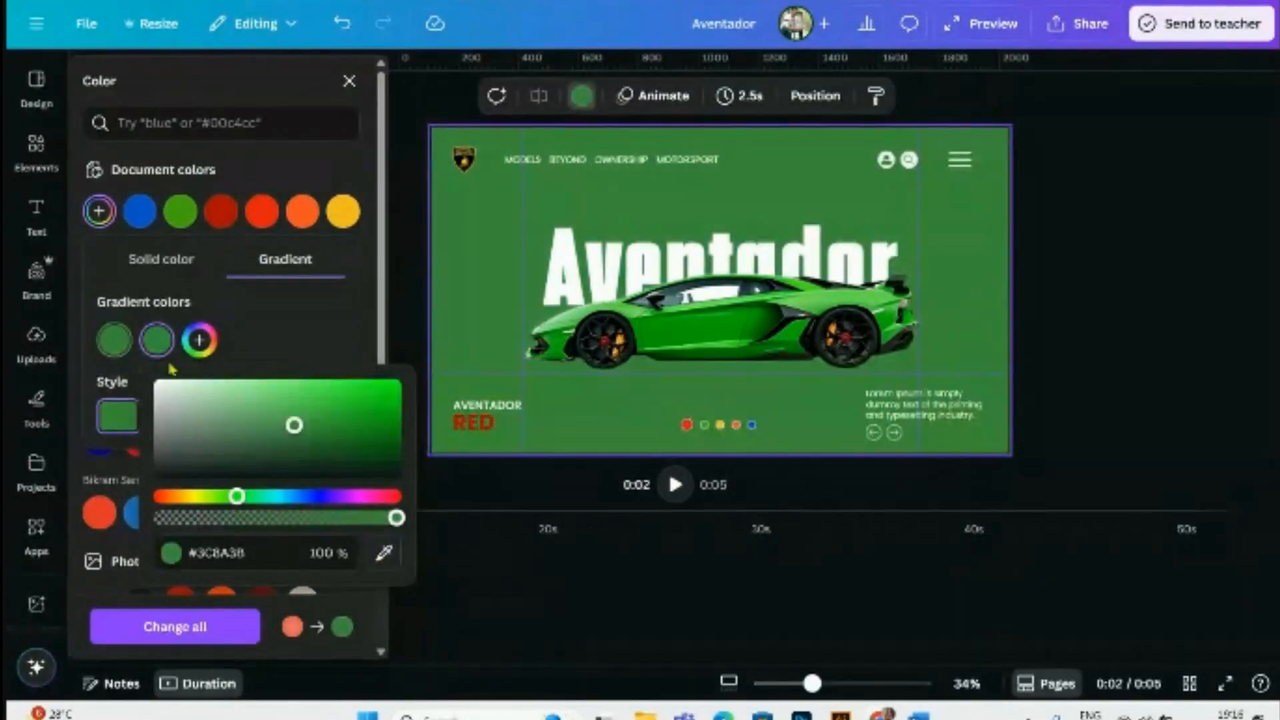
{"action": "left_click", "coordinate": [114, 341]}
{"action": "left_click_drag", "start_coordinate": [250, 426], "coordinate": [246, 415]}
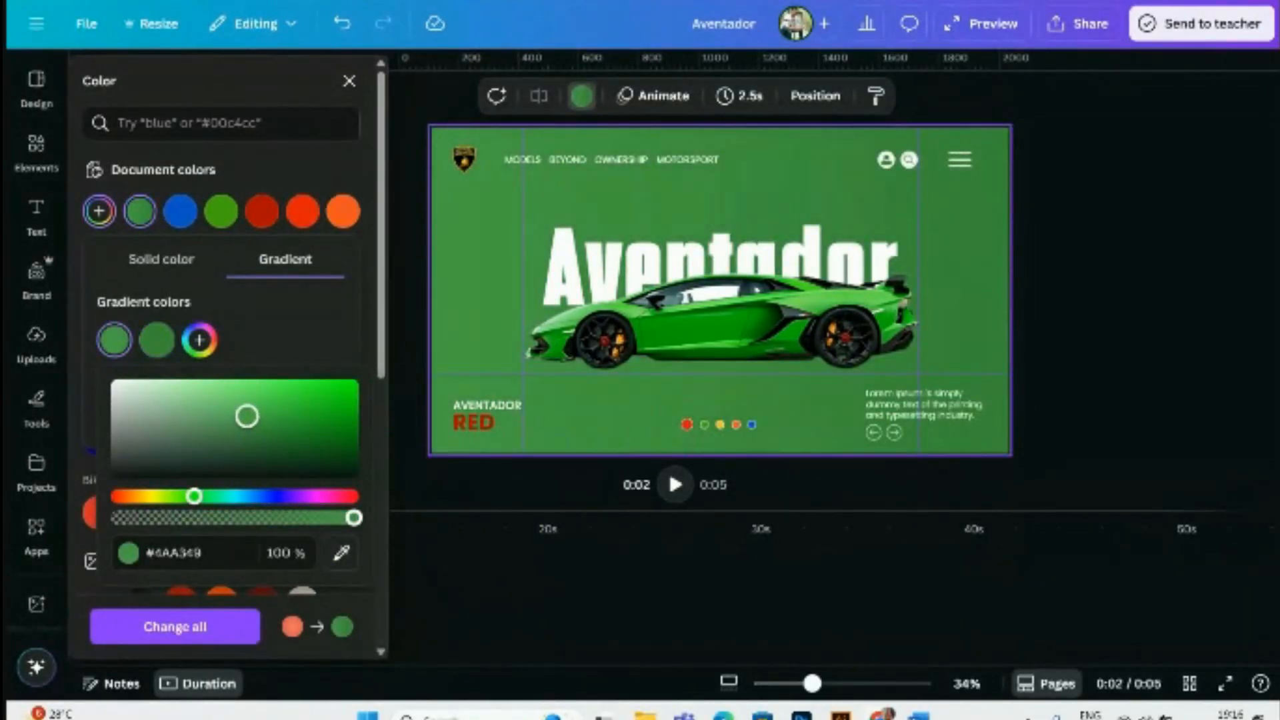
{"action": "left_click", "coordinate": [254, 337]}
{"action": "left_click", "coordinate": [284, 424]}
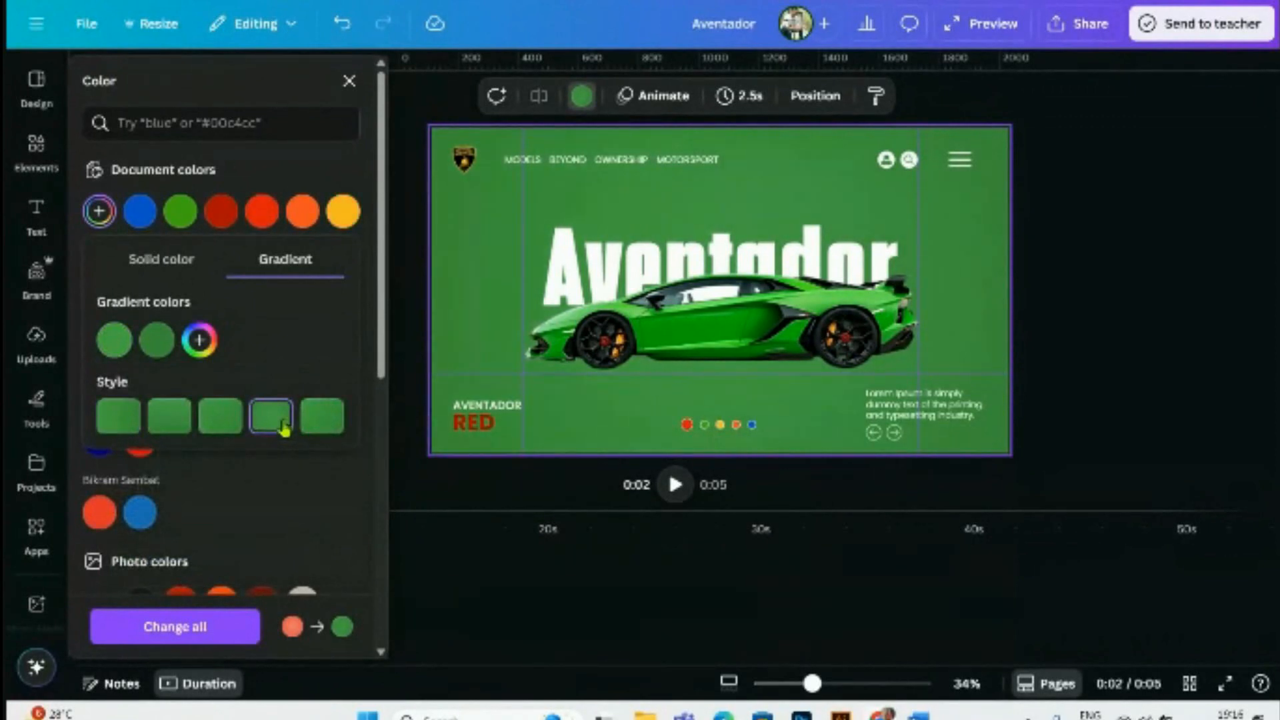
- Make the gradient's second colour a more vivid green, with #4CAC4B as the first colour
{"action": "left_click", "coordinate": [156, 340]}
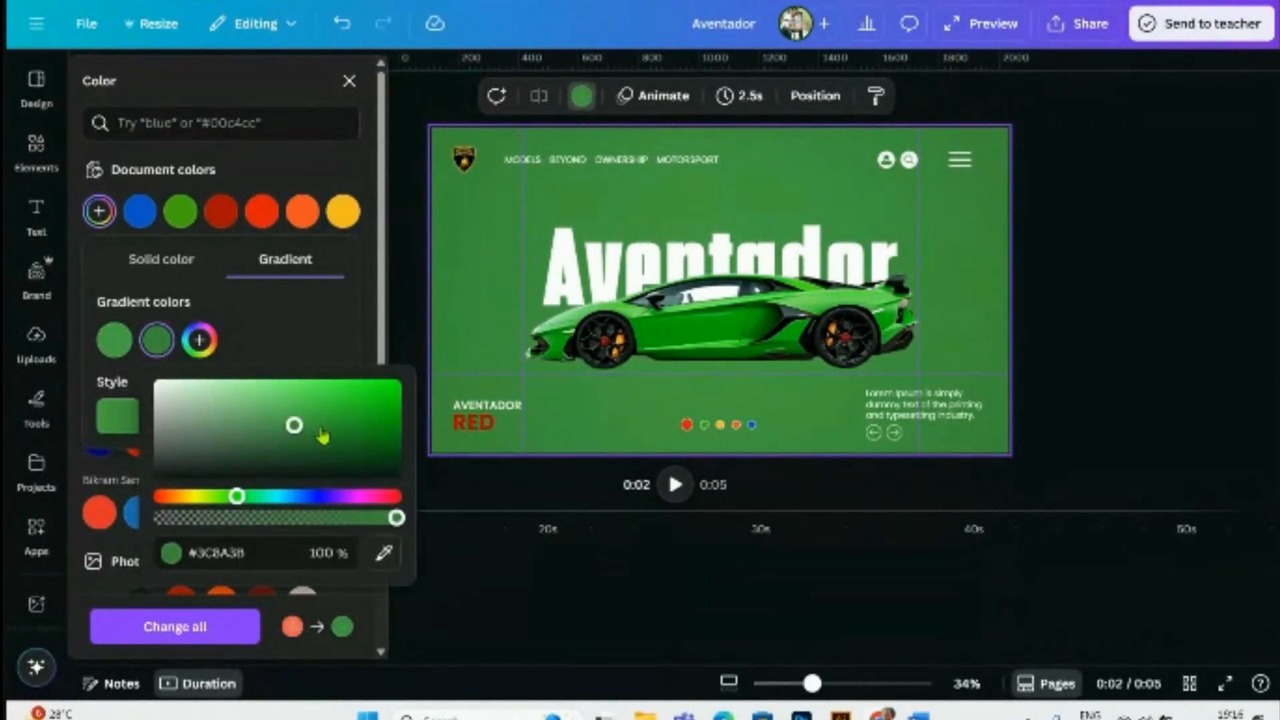
{"action": "mouse_move", "coordinate": [320, 428]}
{"action": "left_mouse_down"}
{"action": "mouse_move", "coordinate": [314, 419]}
{"action": "mouse_move", "coordinate": [334, 421]}
{"action": "left_mouse_up"}
{"action": "left_click", "coordinate": [114, 340]}
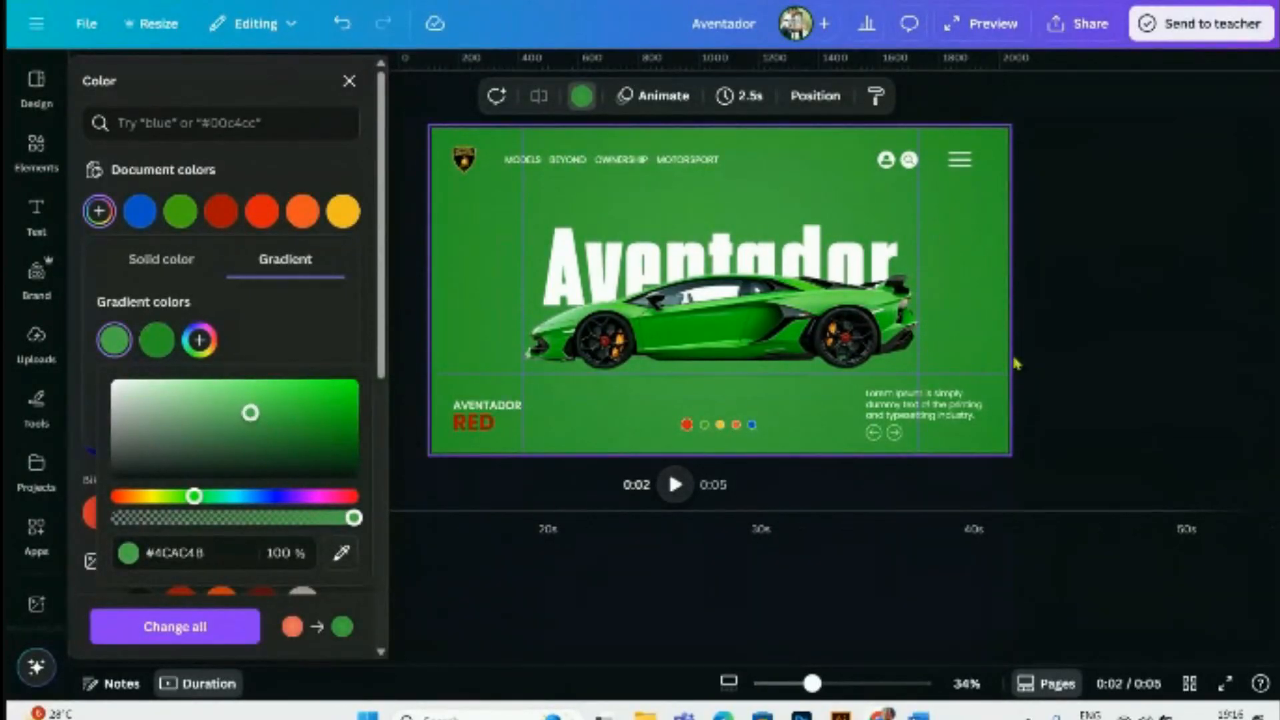
{"action": "left_click", "coordinate": [1073, 363]}
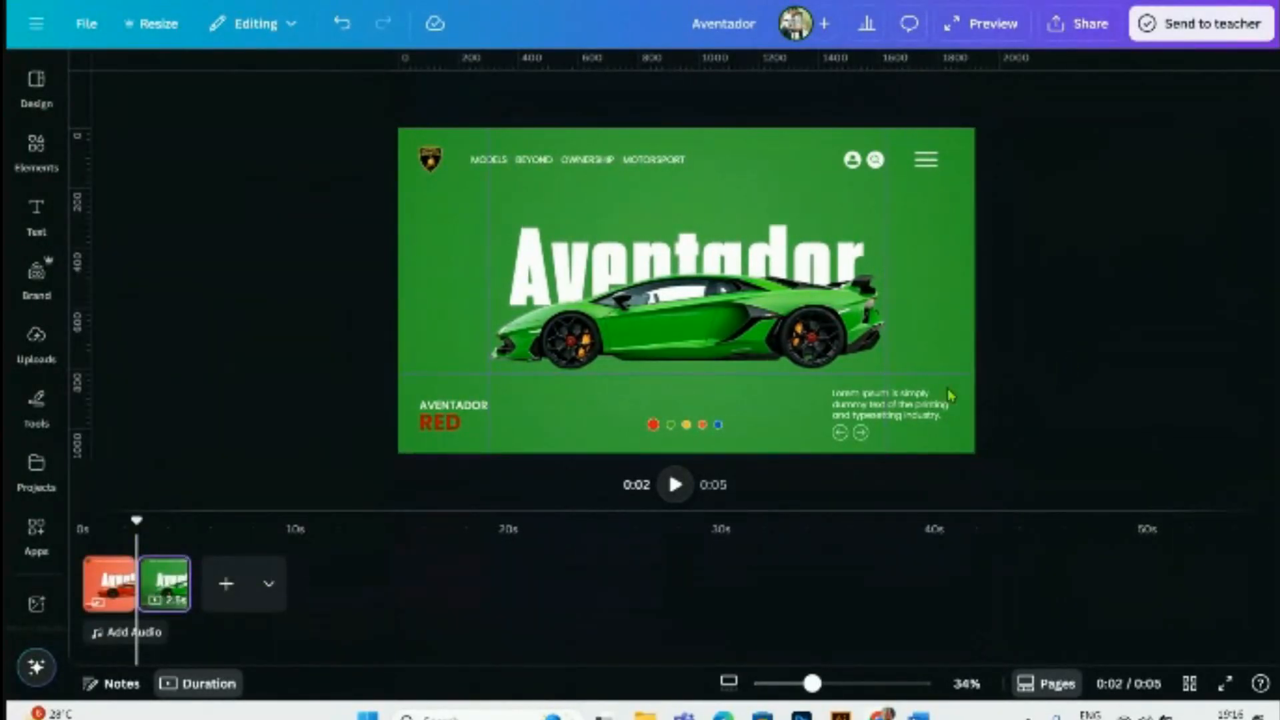
- Replace the colour name under the small AVENTADOR label with GREEN
{"action": "double_click", "coordinate": [446, 425]}
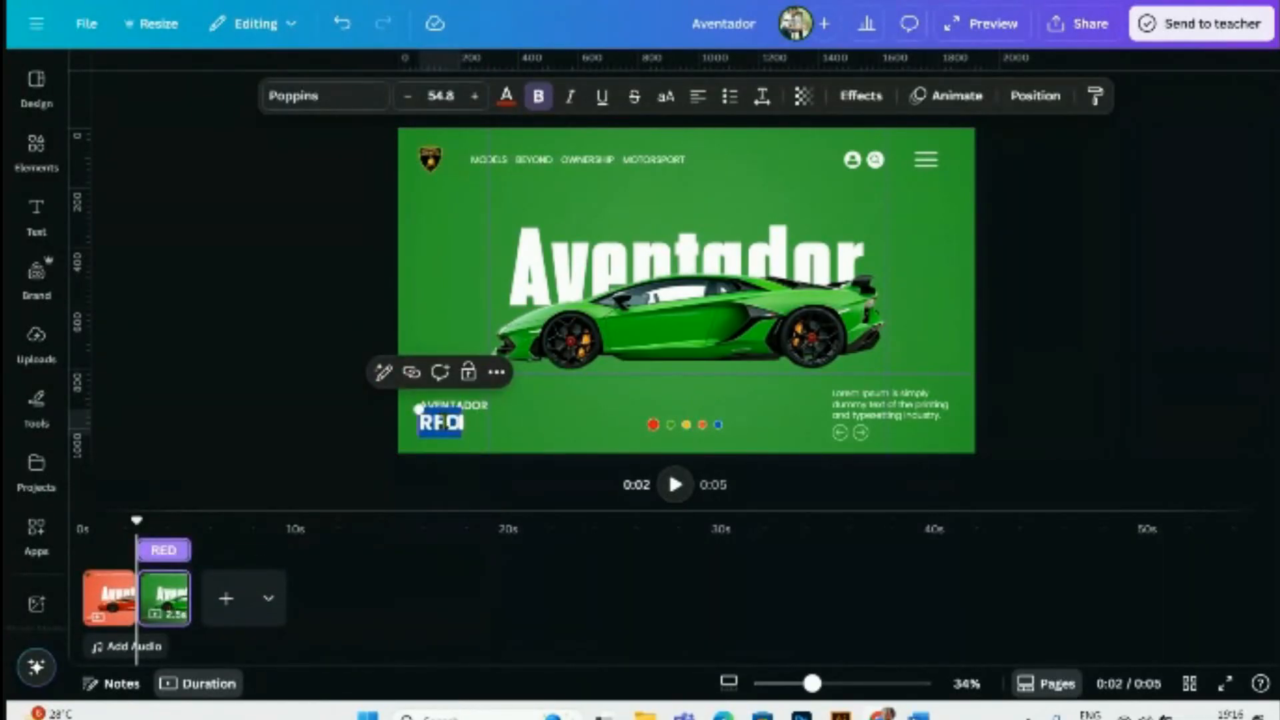
{"action": "type", "text": "GREEN"}
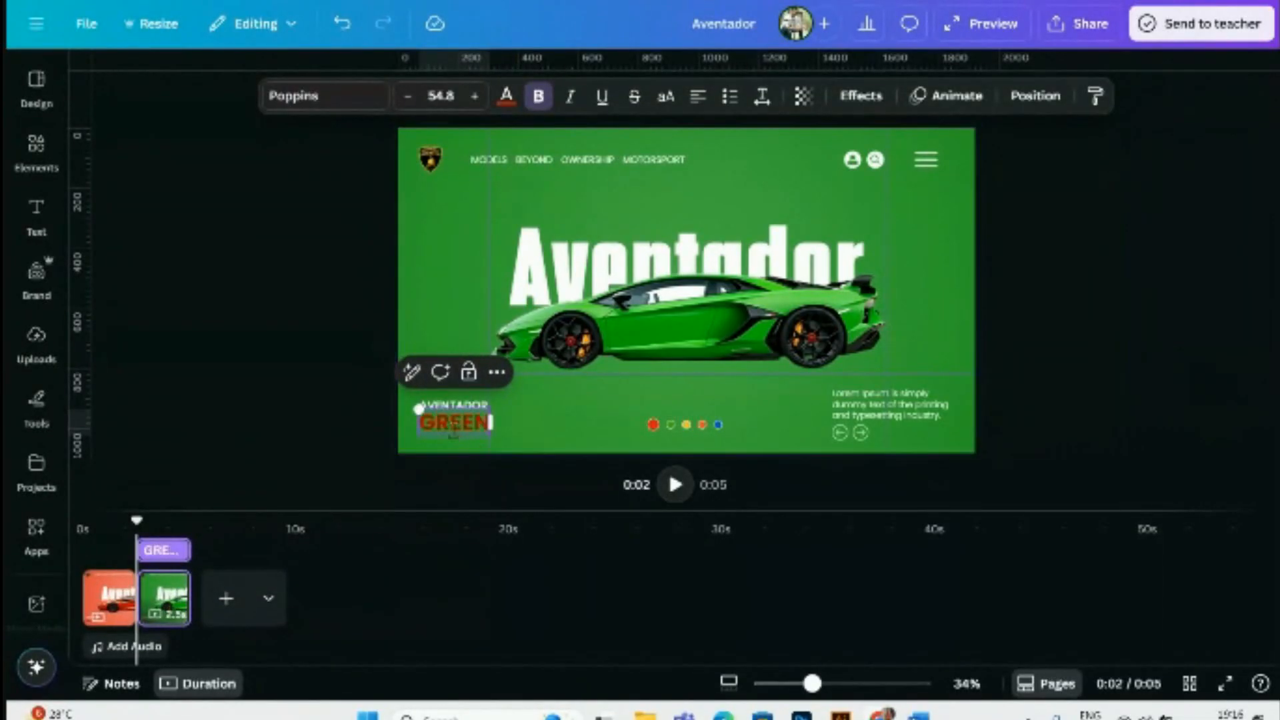
{"action": "left_click", "coordinate": [348, 405]}
- Recolour the GREEN text to a dark green, #1B4C00
{"action": "left_click", "coordinate": [453, 426]}
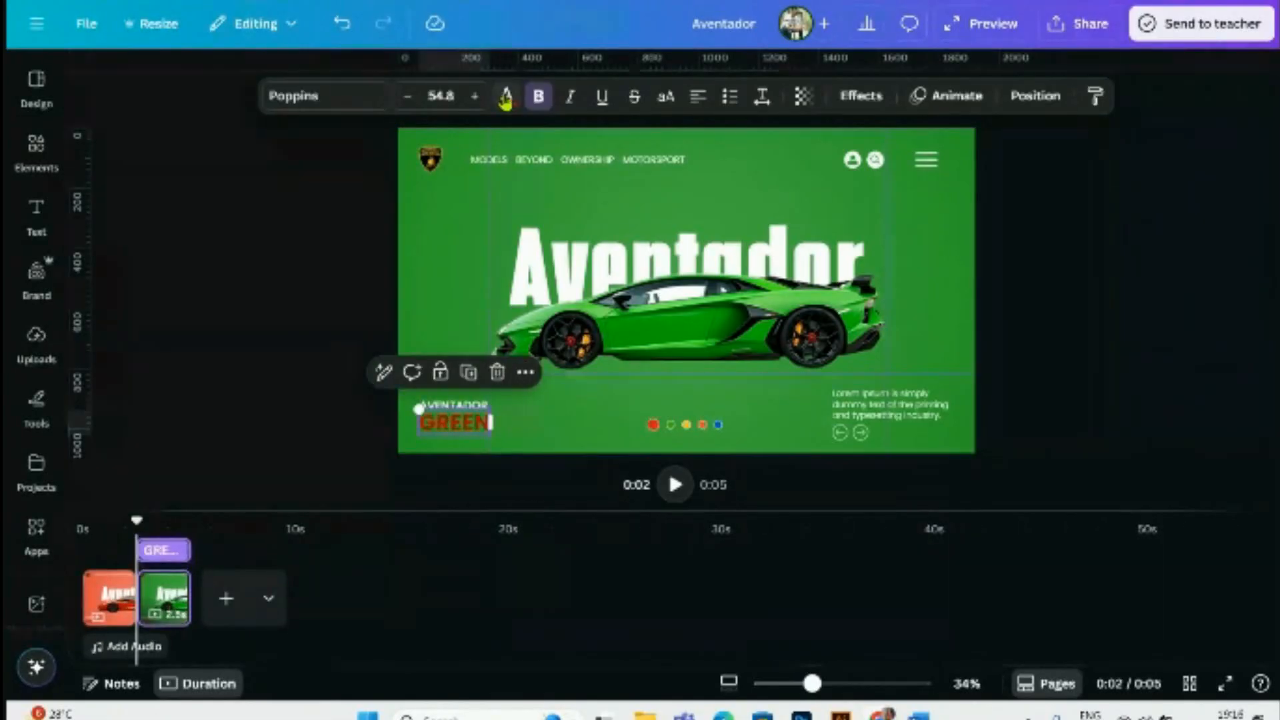
{"action": "left_click", "coordinate": [507, 95]}
{"action": "left_click", "coordinate": [180, 276]}
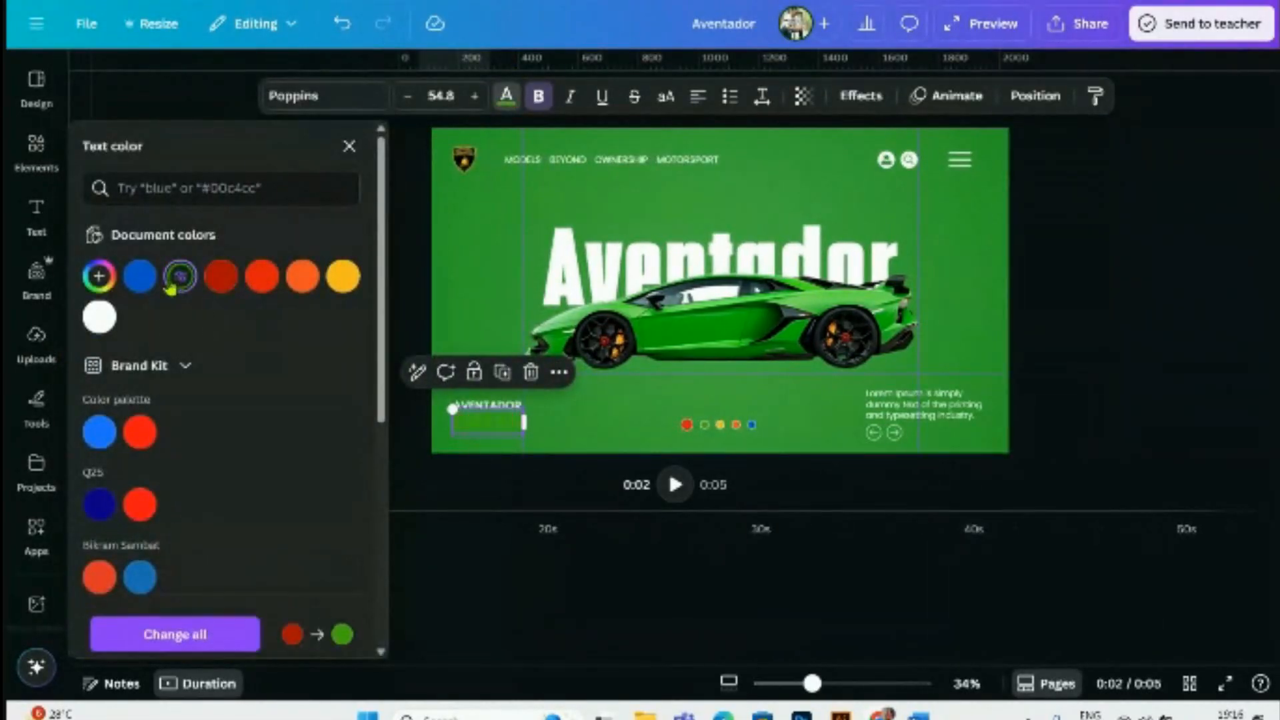
{"action": "left_click", "coordinate": [111, 278]}
{"action": "left_click_drag", "start_coordinate": [316, 349], "coordinate": [339, 382]}
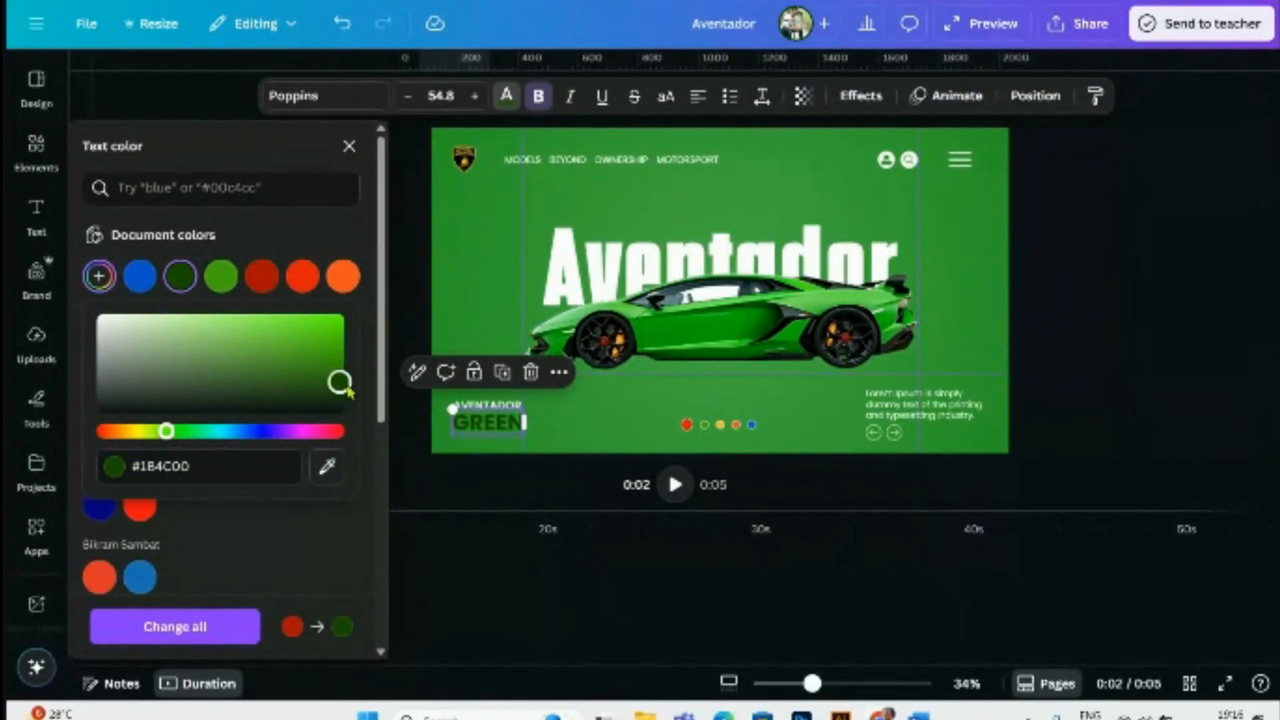
{"action": "left_click", "coordinate": [1157, 408]}
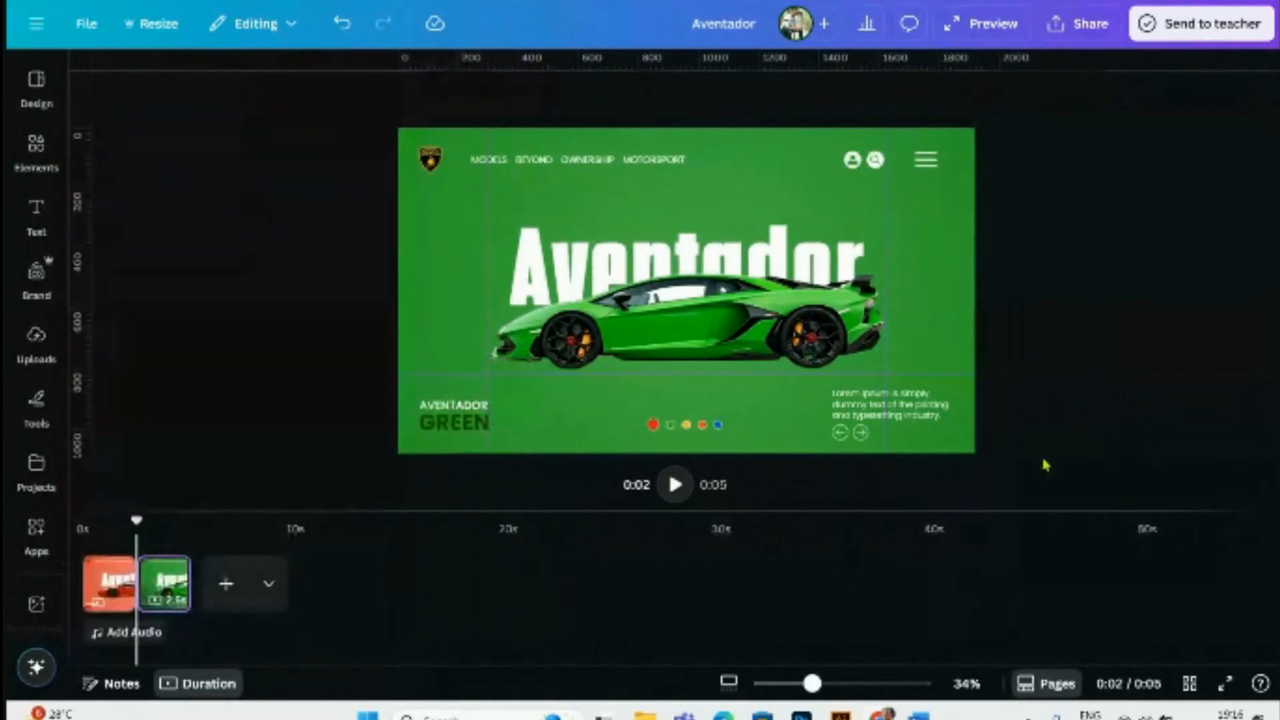
- Place horizontal guides along the top and bottom edges of the large red selector dot
{"action": "scroll", "coordinate": [652, 457], "scroll_direction": "up", "scroll_amount": 5}
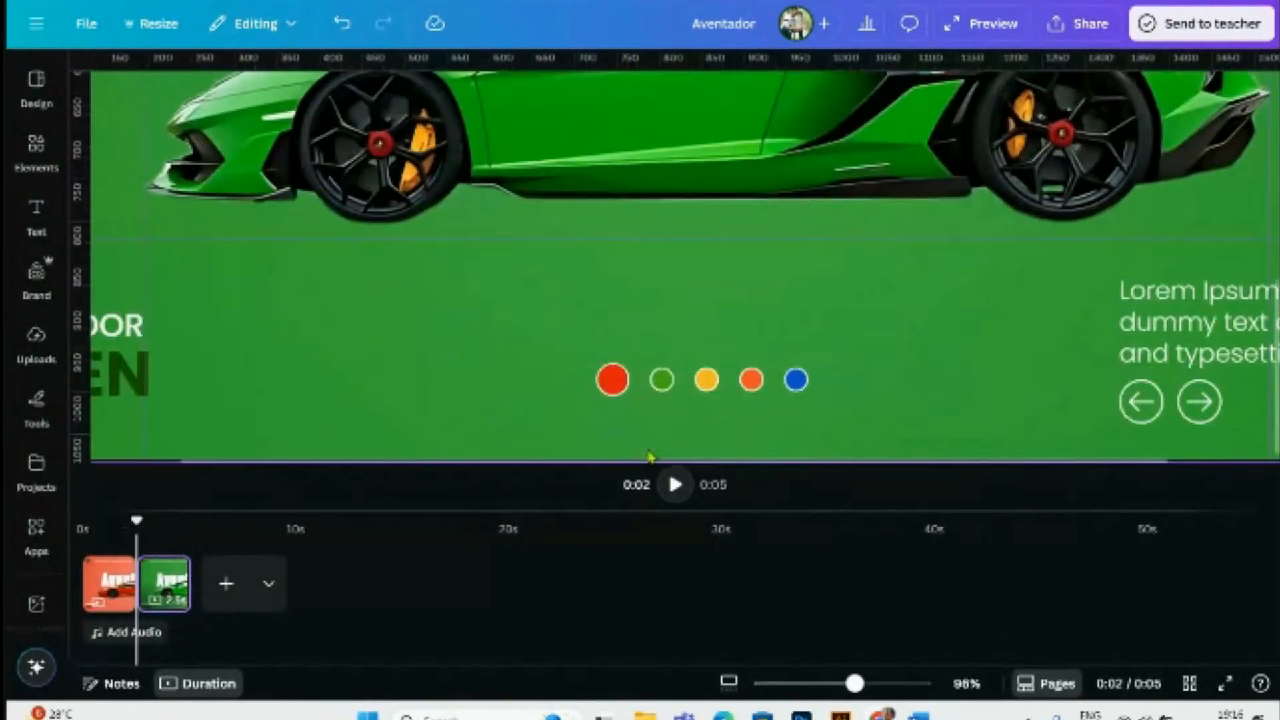
{"action": "scroll", "coordinate": [658, 440], "scroll_direction": "up", "scroll_amount": 4}
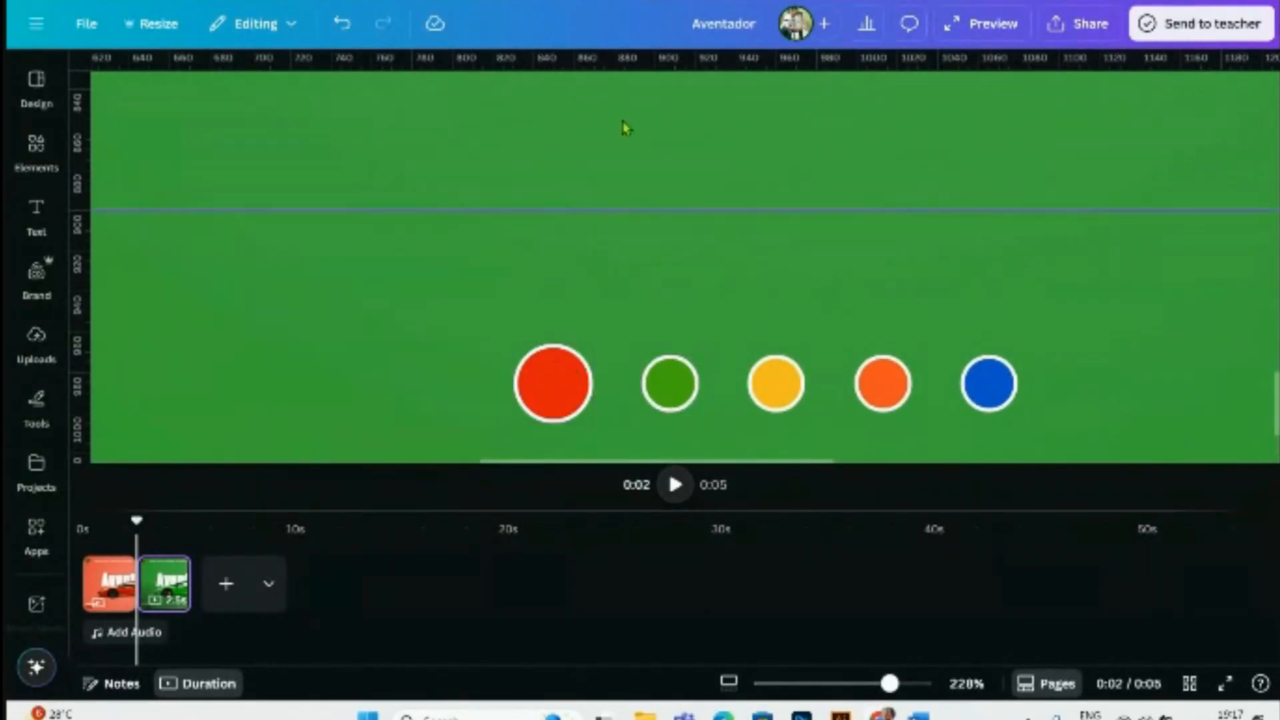
{"action": "left_click_drag", "start_coordinate": [623, 58], "coordinate": [593, 344]}
{"action": "left_click_drag", "start_coordinate": [572, 211], "coordinate": [584, 422]}
- Shrink the large red selector dot on the green page to the same size as the other small dots, keeping it centred in the row
{"action": "left_click", "coordinate": [687, 387]}
{"action": "left_click", "coordinate": [552, 382], "text": "shift"}
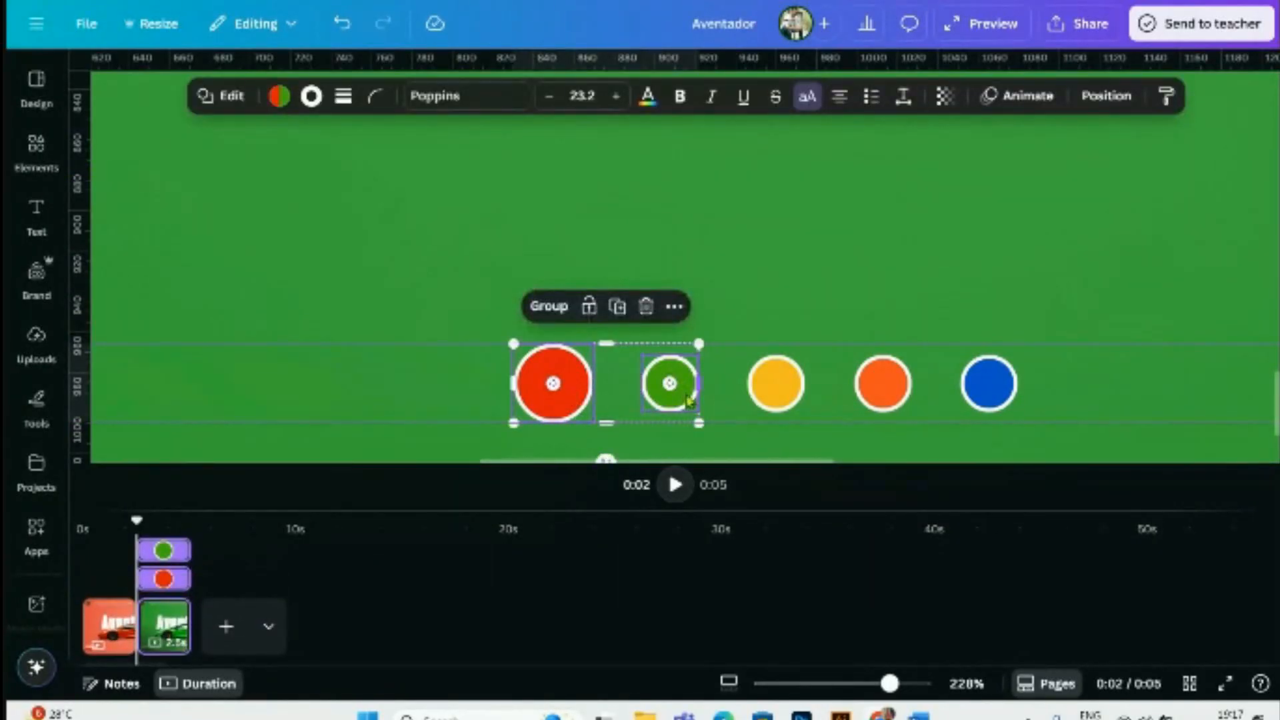
{"action": "left_click", "coordinate": [679, 400]}
{"action": "left_click", "coordinate": [677, 395]}
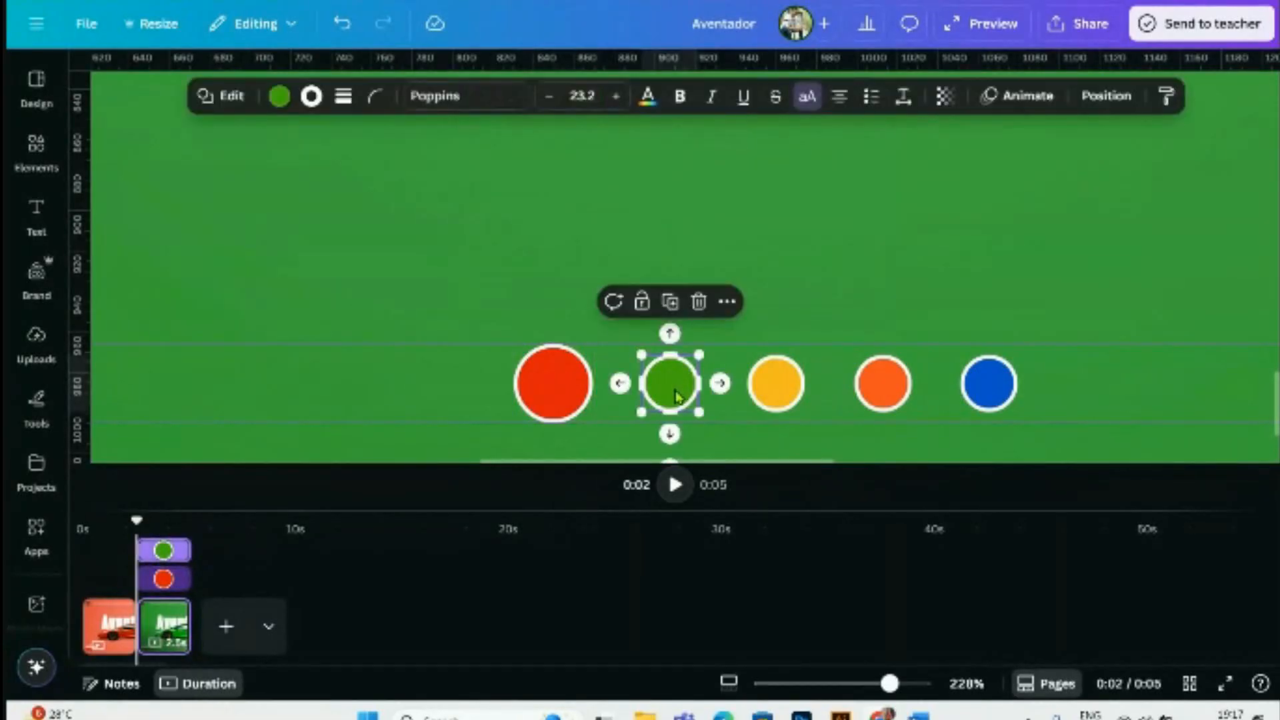
{"action": "left_click", "coordinate": [744, 447]}
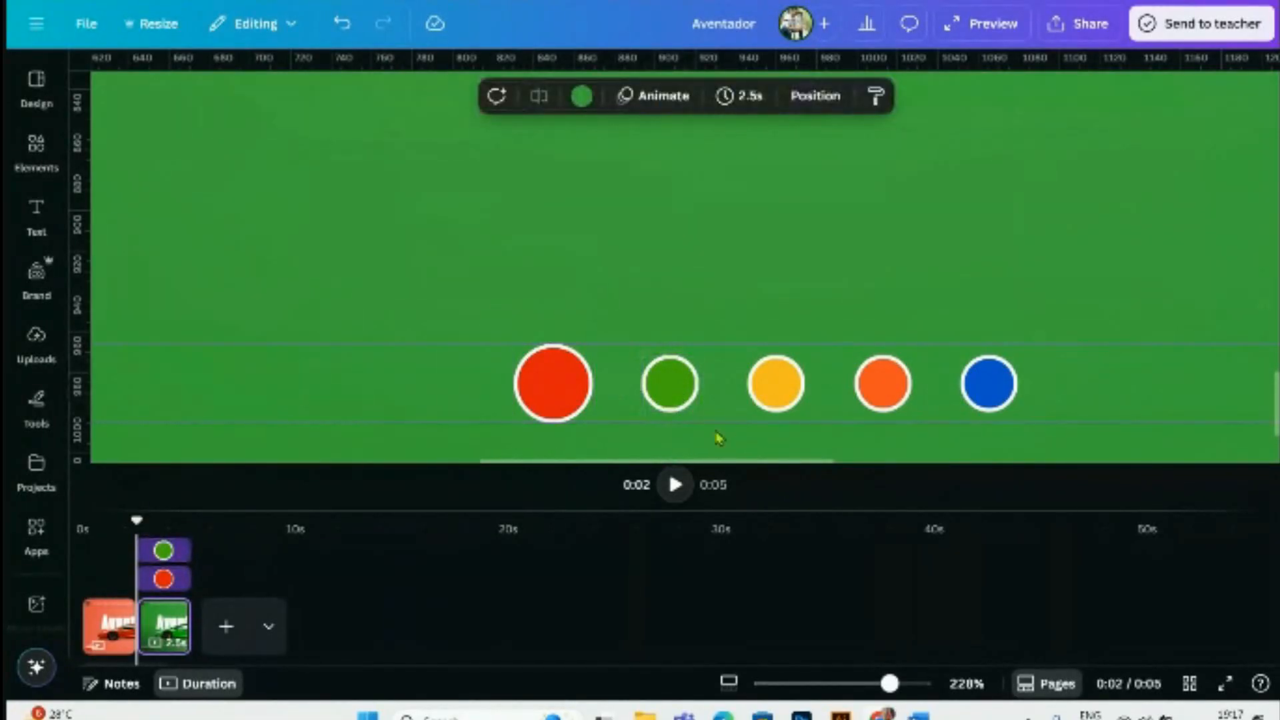
{"action": "left_click", "coordinate": [564, 384]}
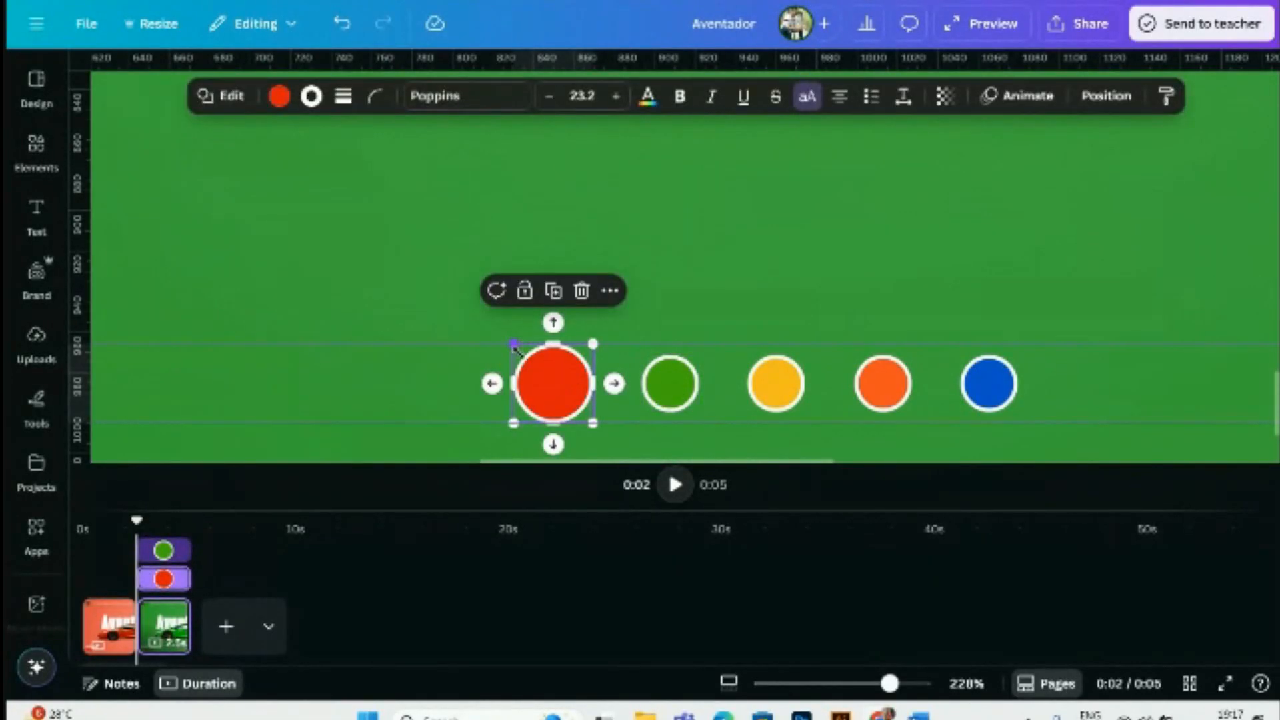
{"action": "left_click_drag", "start_coordinate": [516, 347], "coordinate": [525, 356]}
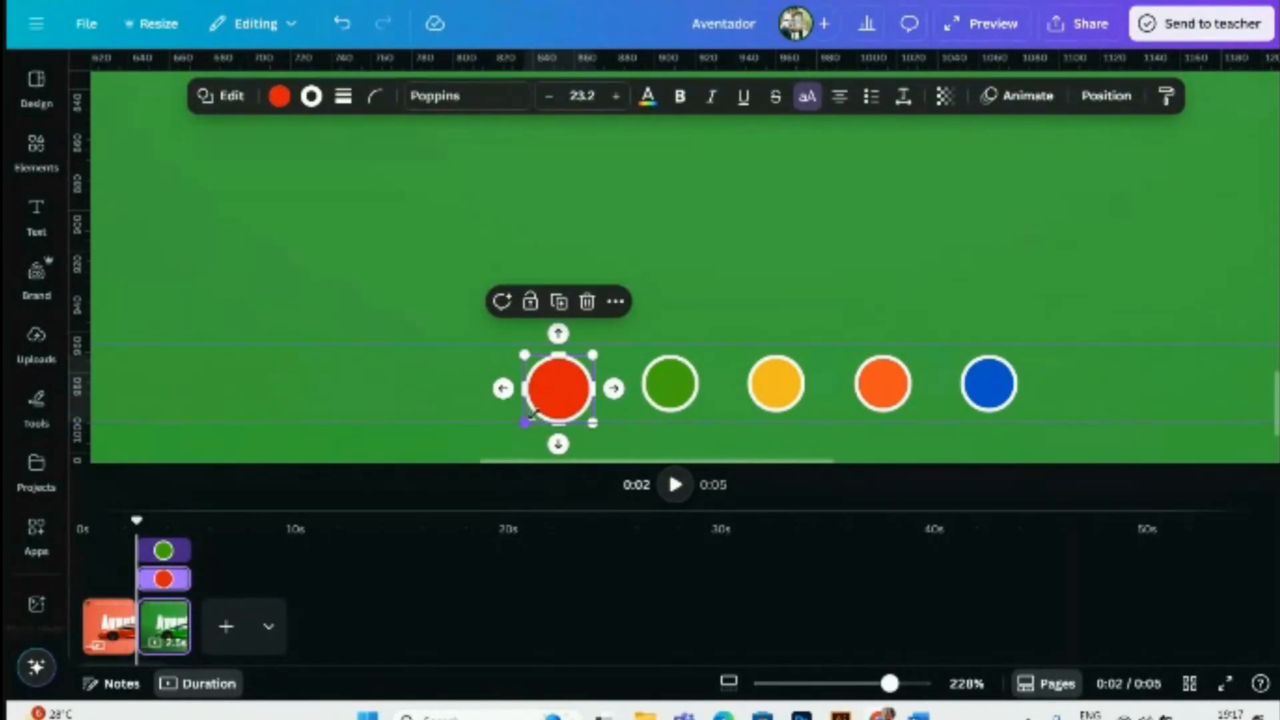
{"action": "left_click_drag", "start_coordinate": [532, 416], "coordinate": [541, 408]}
- Enlarge the green selector dot to fill the height between the two horizontal guides
{"action": "left_click", "coordinate": [694, 396]}
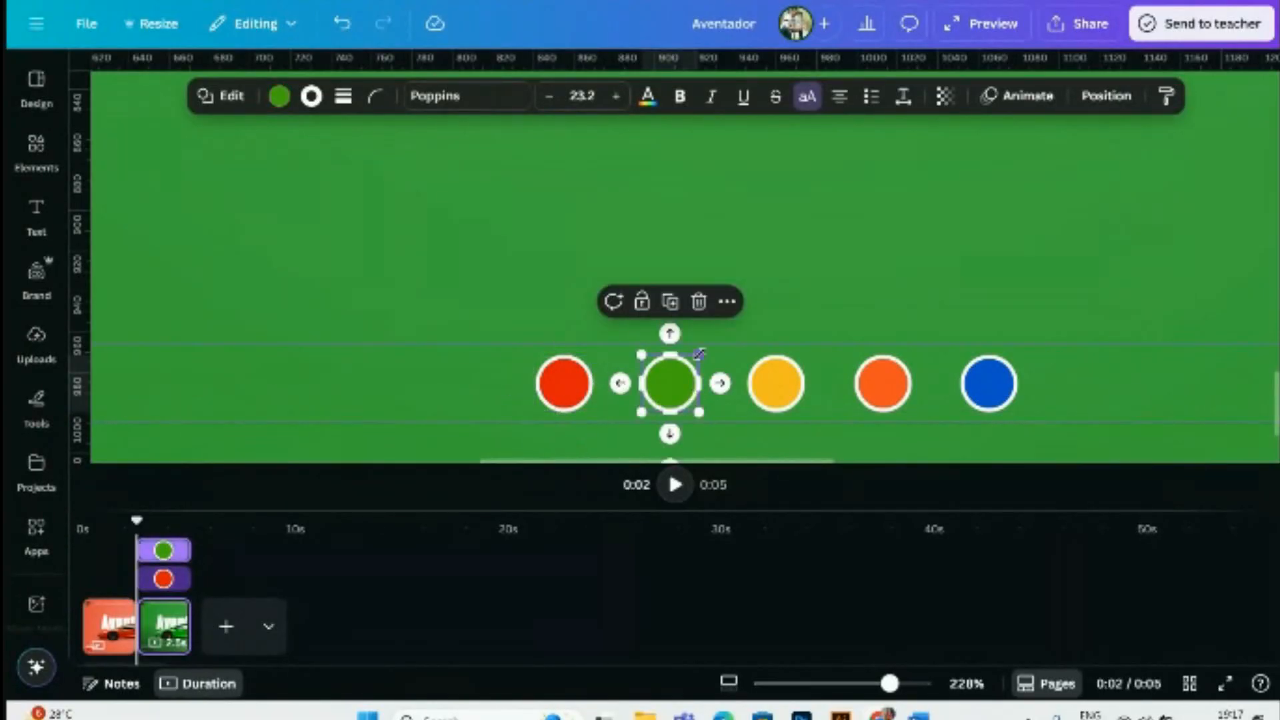
{"action": "left_click_drag", "start_coordinate": [699, 353], "coordinate": [710, 344]}
{"action": "left_click_drag", "start_coordinate": [641, 411], "coordinate": [630, 422]}
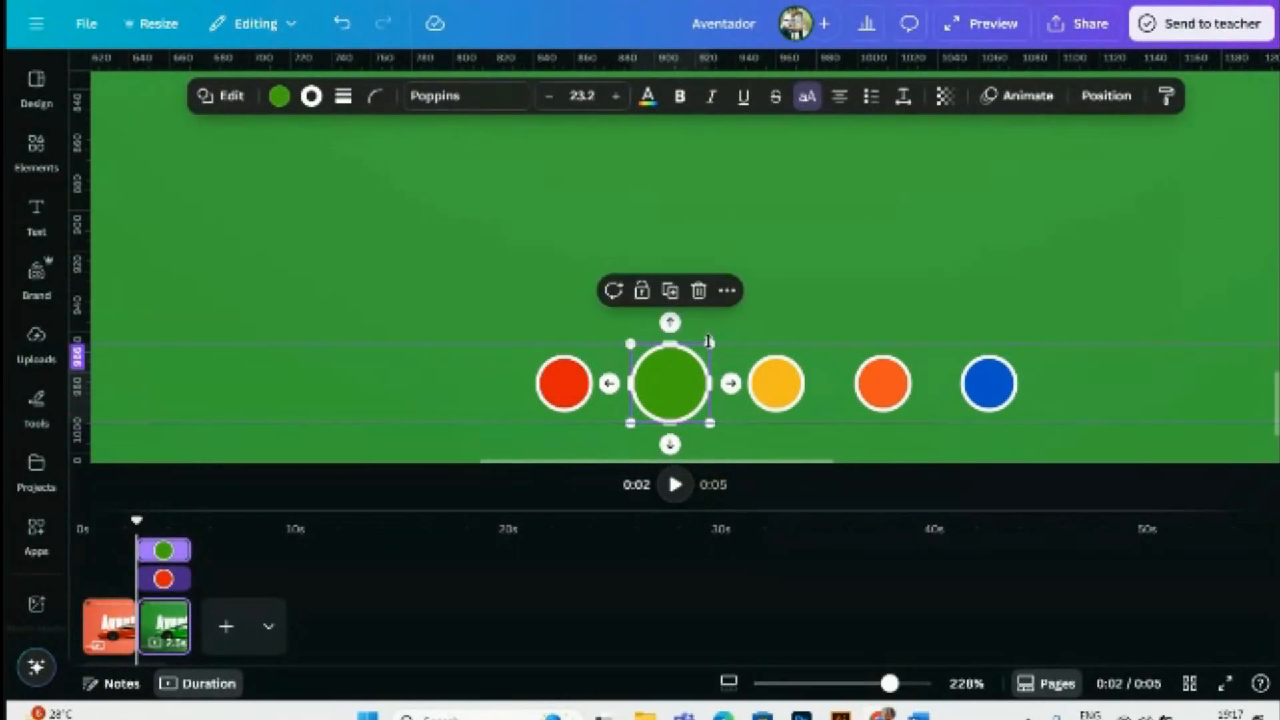
{"action": "left_click", "coordinate": [747, 437]}
{"action": "scroll", "coordinate": [747, 436], "scroll_direction": "down", "scroll_amount": 10}
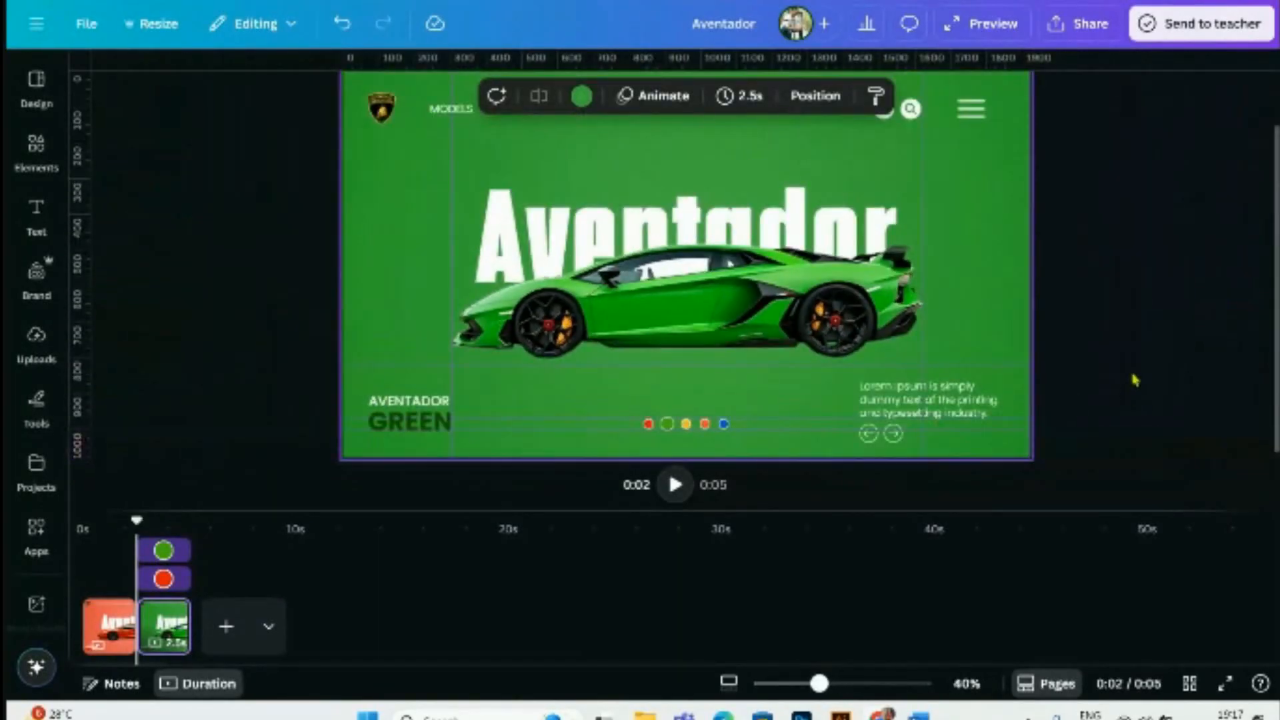
{"action": "left_click", "coordinate": [1136, 380]}
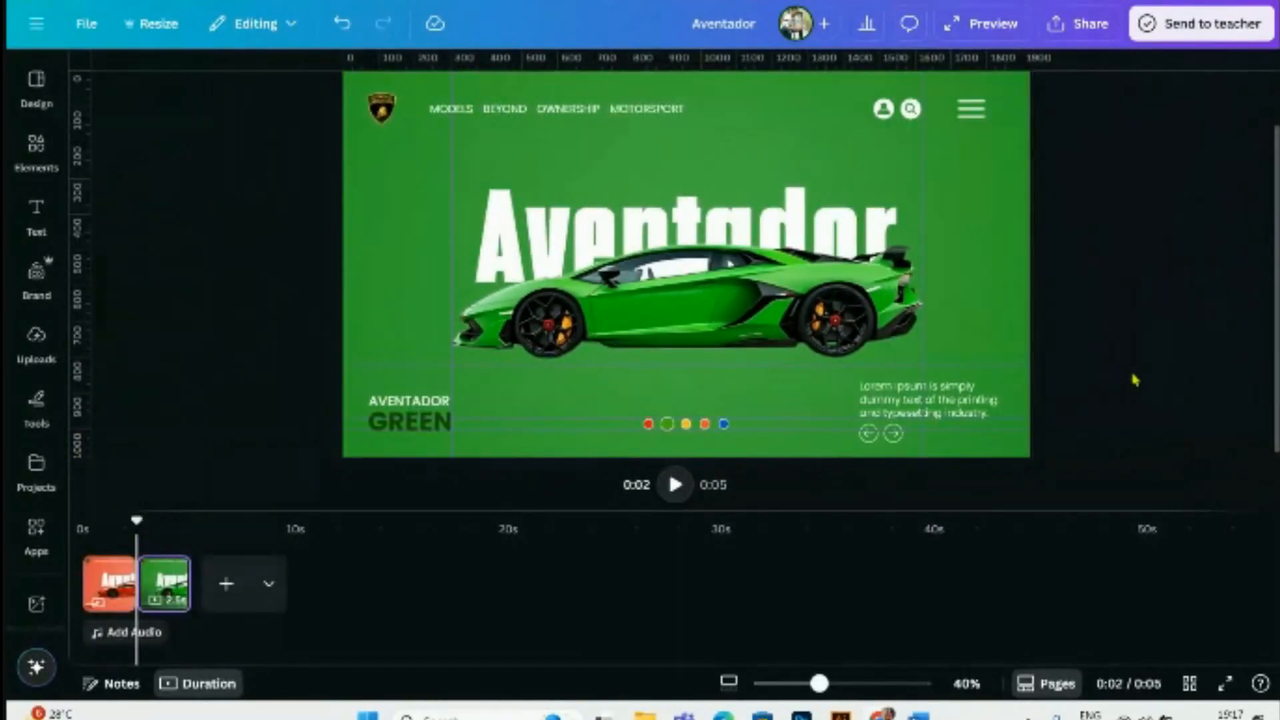
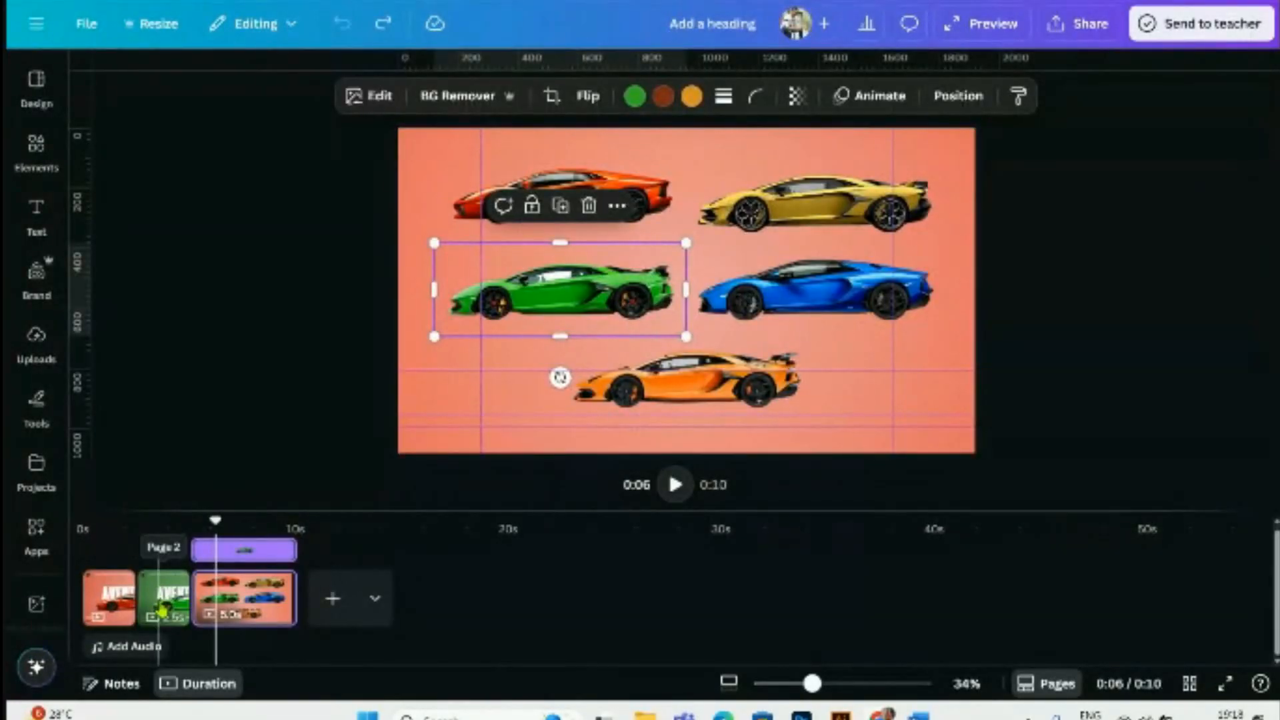
- On the red page, raise the dots' upper guide to 947 px and enlarge the red dot to reach it
{"action": "left_click", "coordinate": [155, 614]}
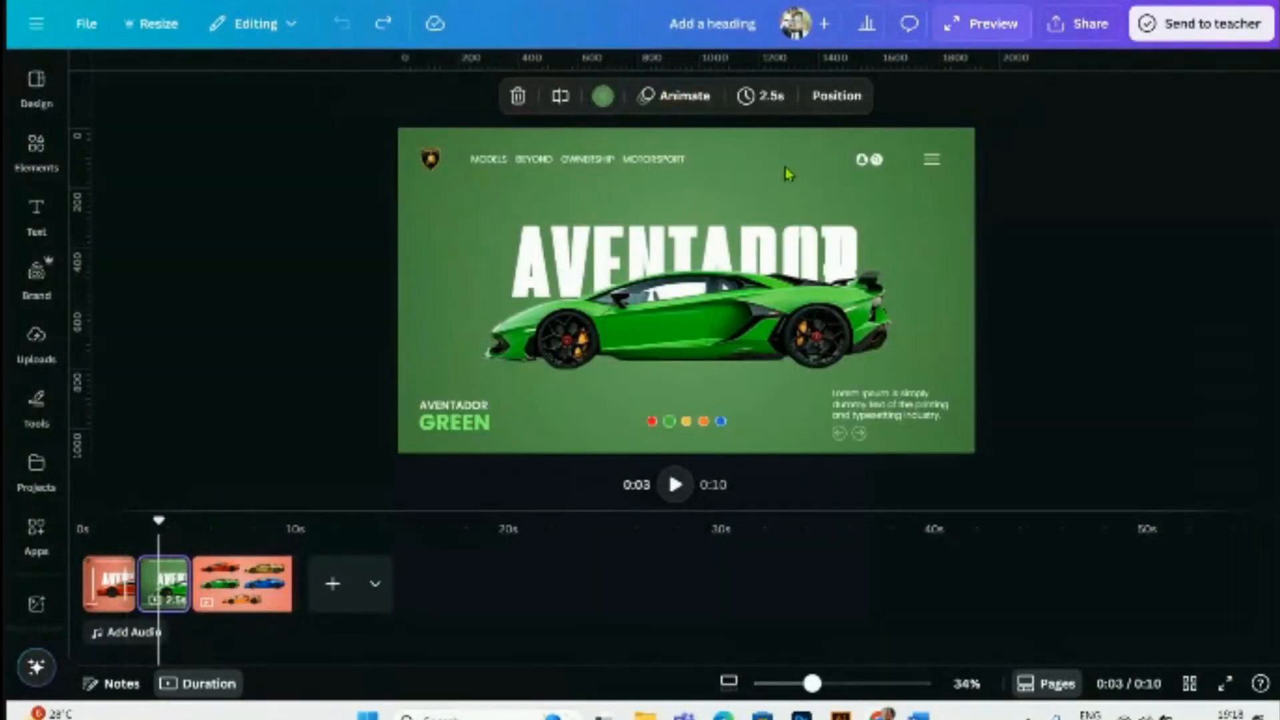
{"action": "left_click", "coordinate": [1173, 381]}
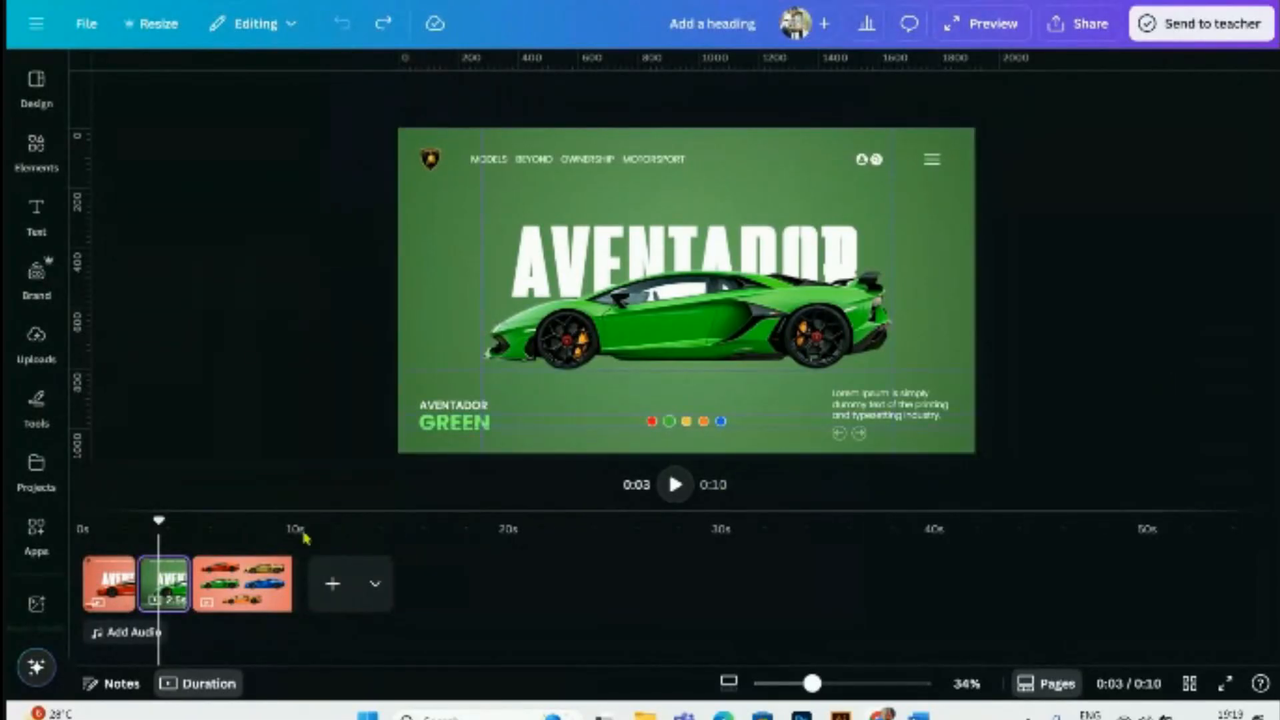
{"action": "left_click", "coordinate": [115, 595]}
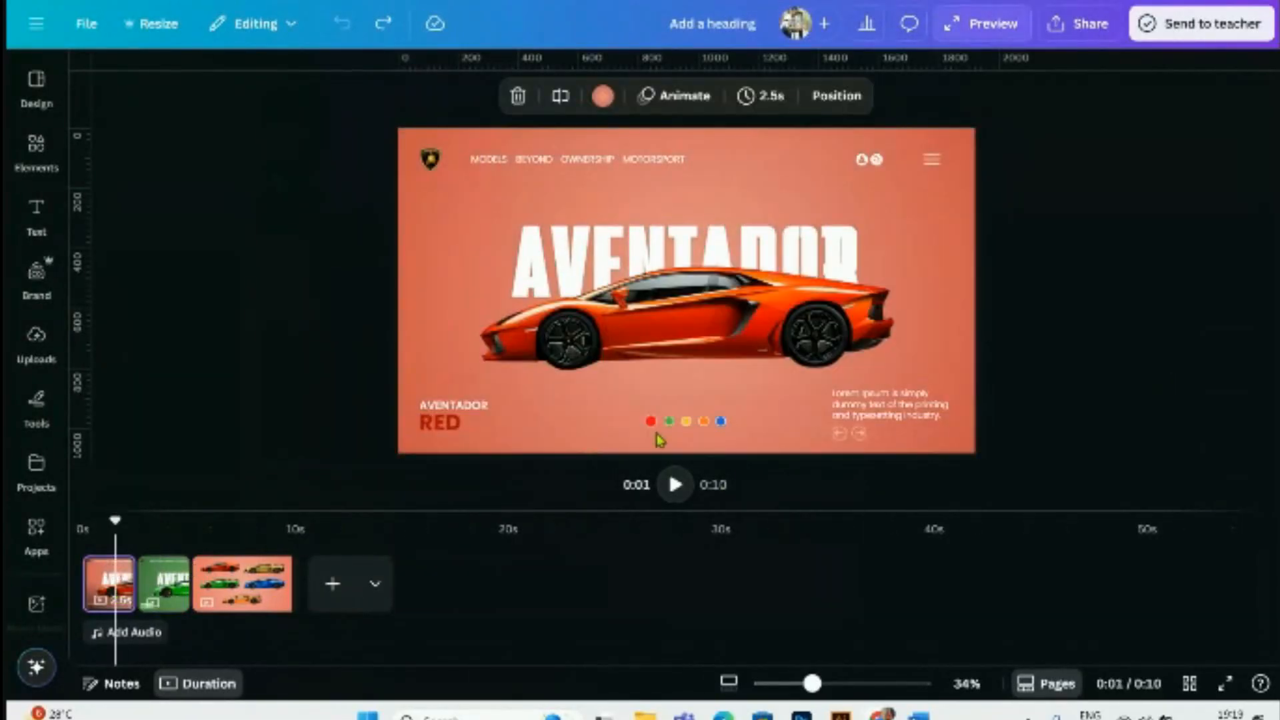
{"action": "scroll", "coordinate": [659, 439], "scroll_direction": "up", "scroll_amount": 5, "text": "ctrl"}
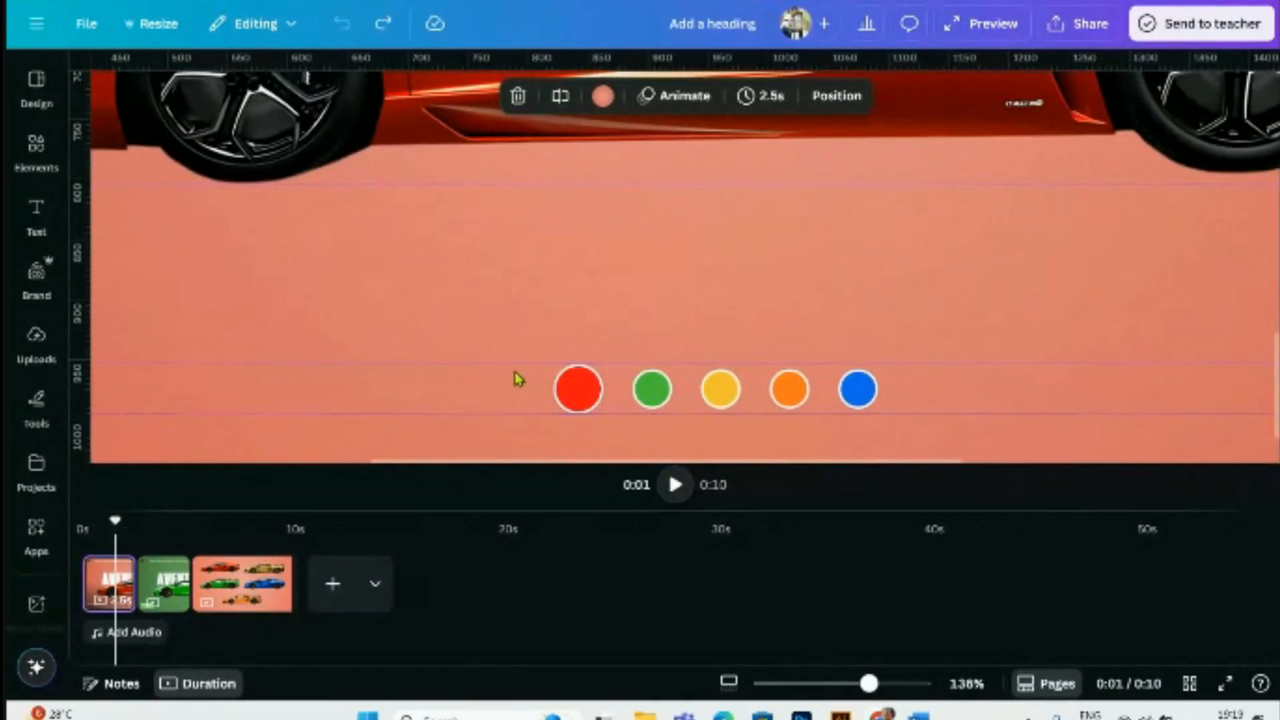
{"action": "left_click_drag", "start_coordinate": [514, 364], "coordinate": [508, 356]}
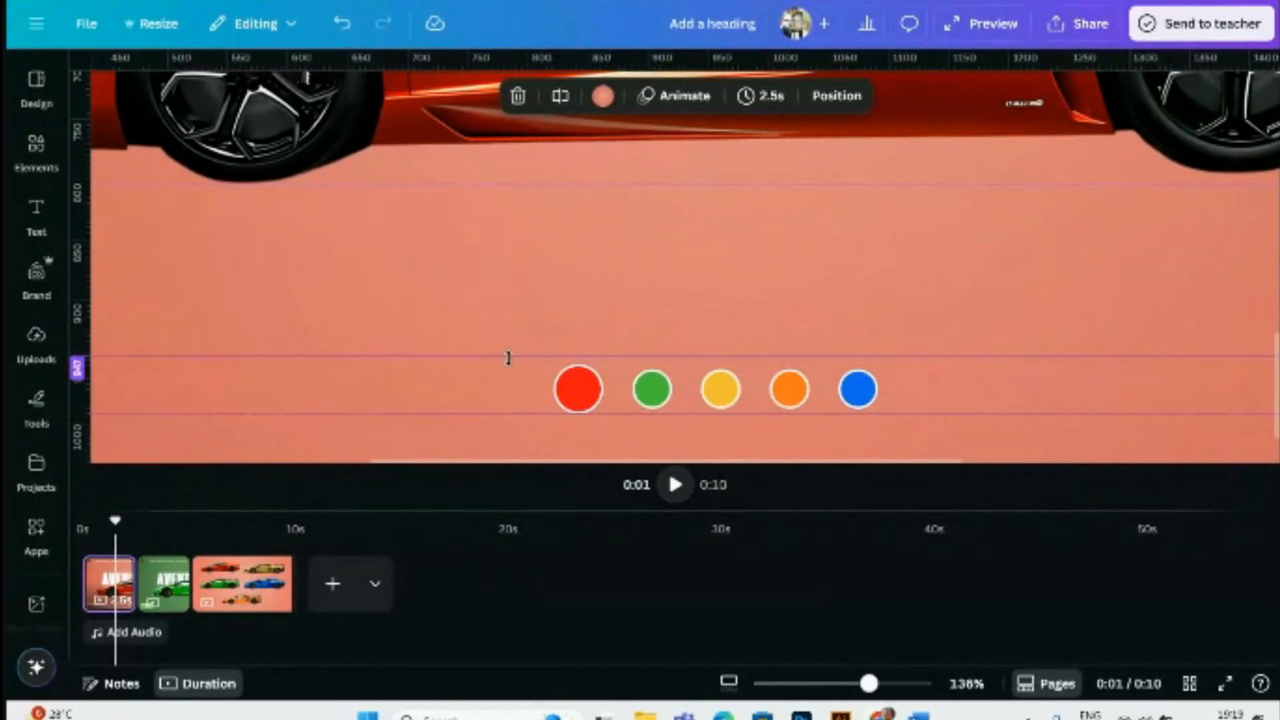
{"action": "left_click", "coordinate": [560, 397]}
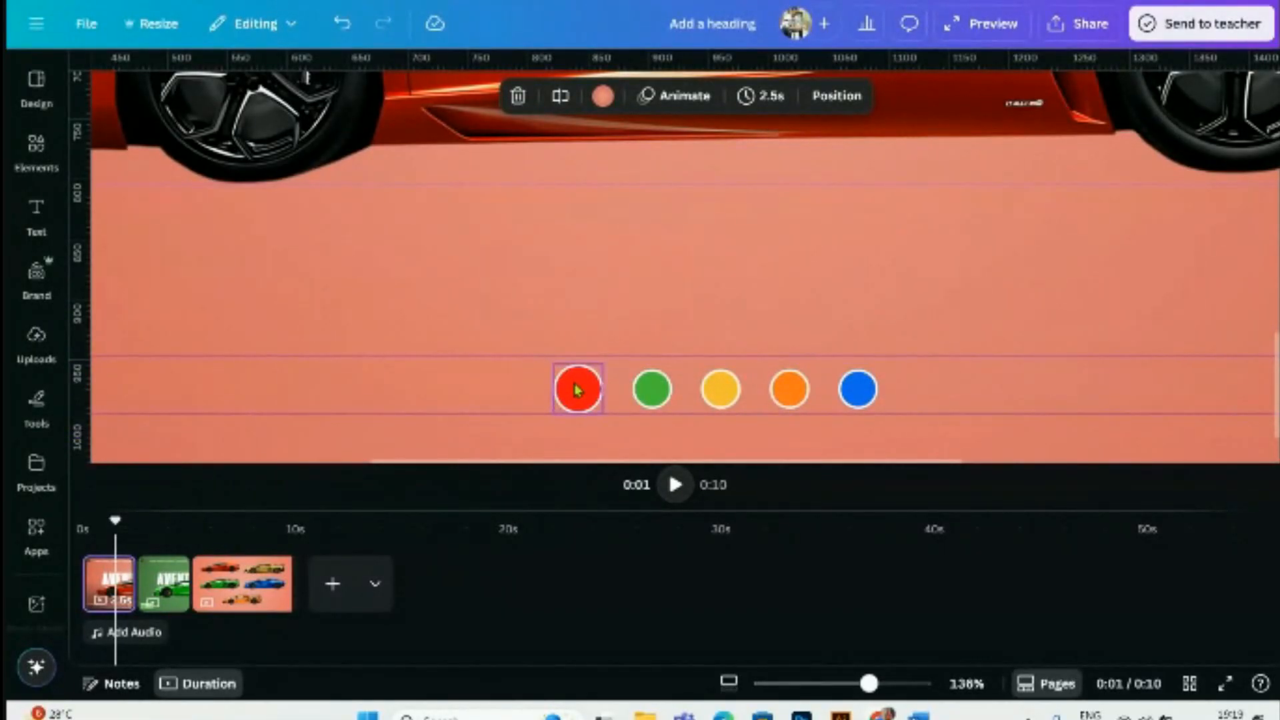
{"action": "left_click_drag", "start_coordinate": [551, 363], "coordinate": [544, 362]}
{"action": "left_click", "coordinate": [465, 395]}
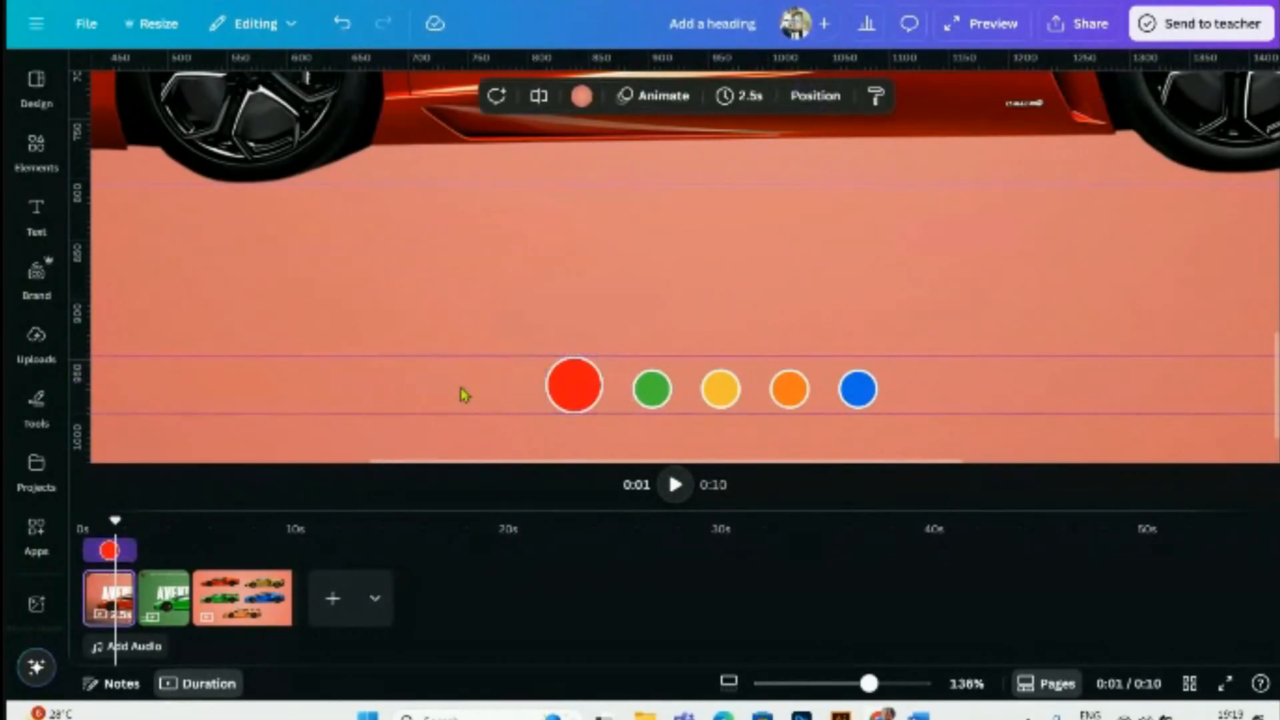
- Align all five selector dots on the red page to their common vertical middle
{"action": "left_click_drag", "start_coordinate": [465, 395], "coordinate": [950, 405]}
{"action": "left_click", "coordinate": [815, 96]}
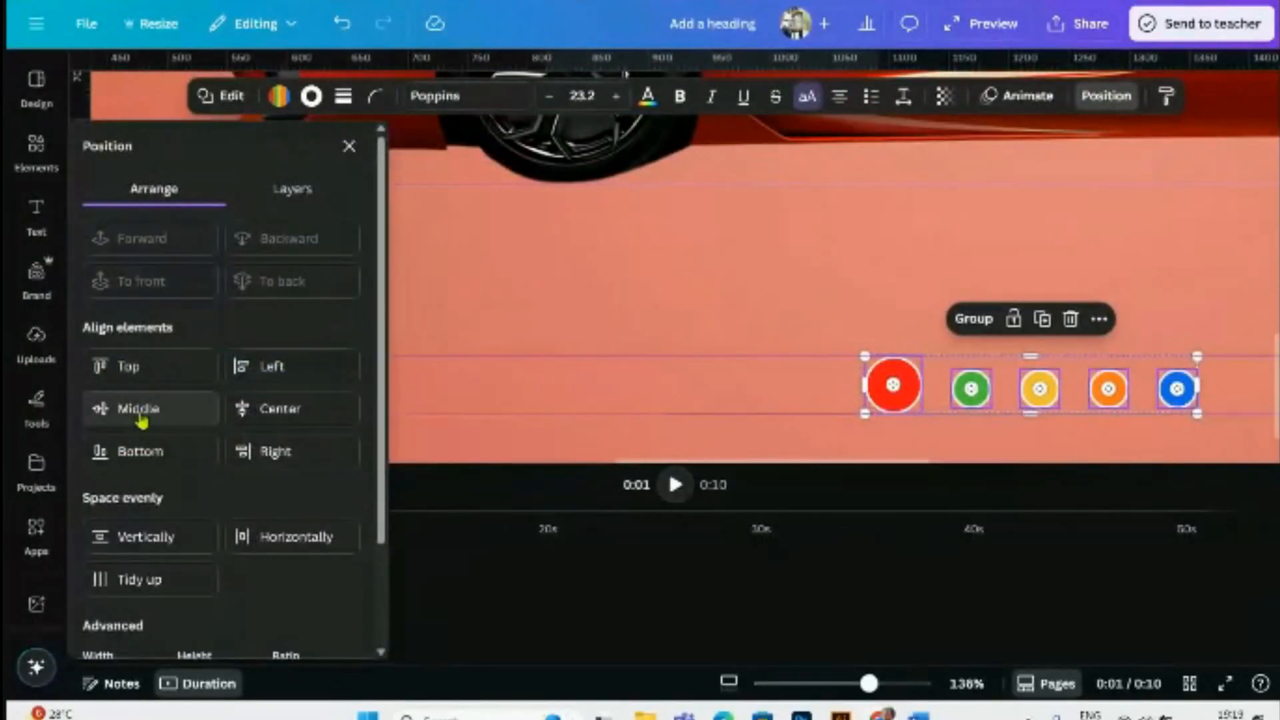
{"action": "left_click", "coordinate": [140, 415]}
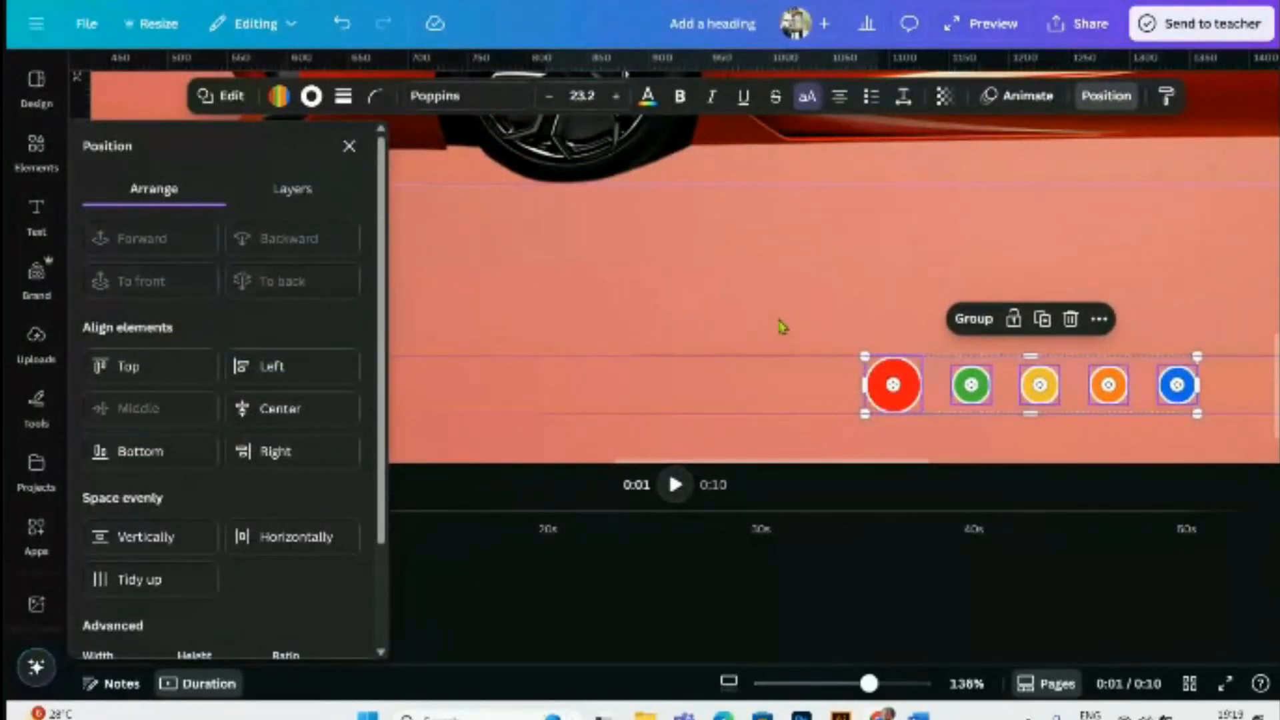
{"action": "left_click", "coordinate": [782, 325]}
{"action": "scroll", "coordinate": [781, 326], "scroll_direction": "down", "scroll_amount": 5}
- Replace the green page's selector dots with a copy of the red page's row of dots
{"action": "left_click_drag", "start_coordinate": [704, 392], "coordinate": [819, 432]}
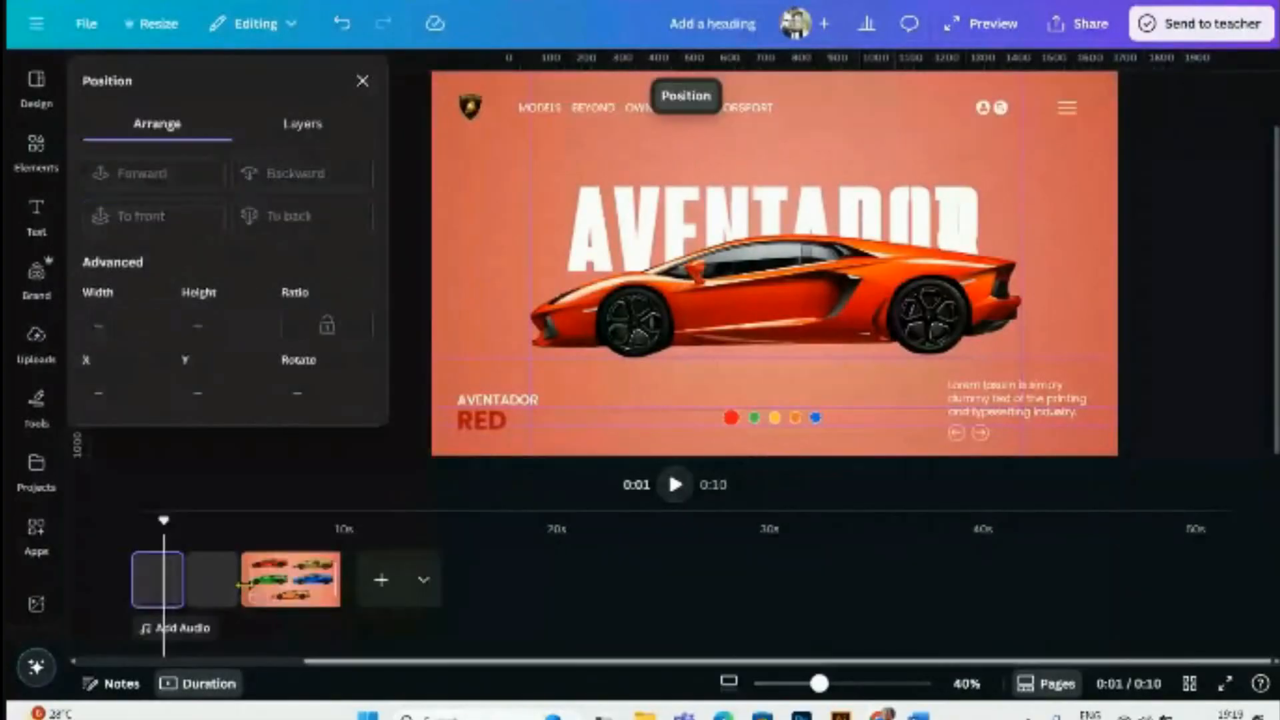
{"action": "left_click", "coordinate": [209, 585]}
{"action": "left_click", "coordinate": [746, 418]}
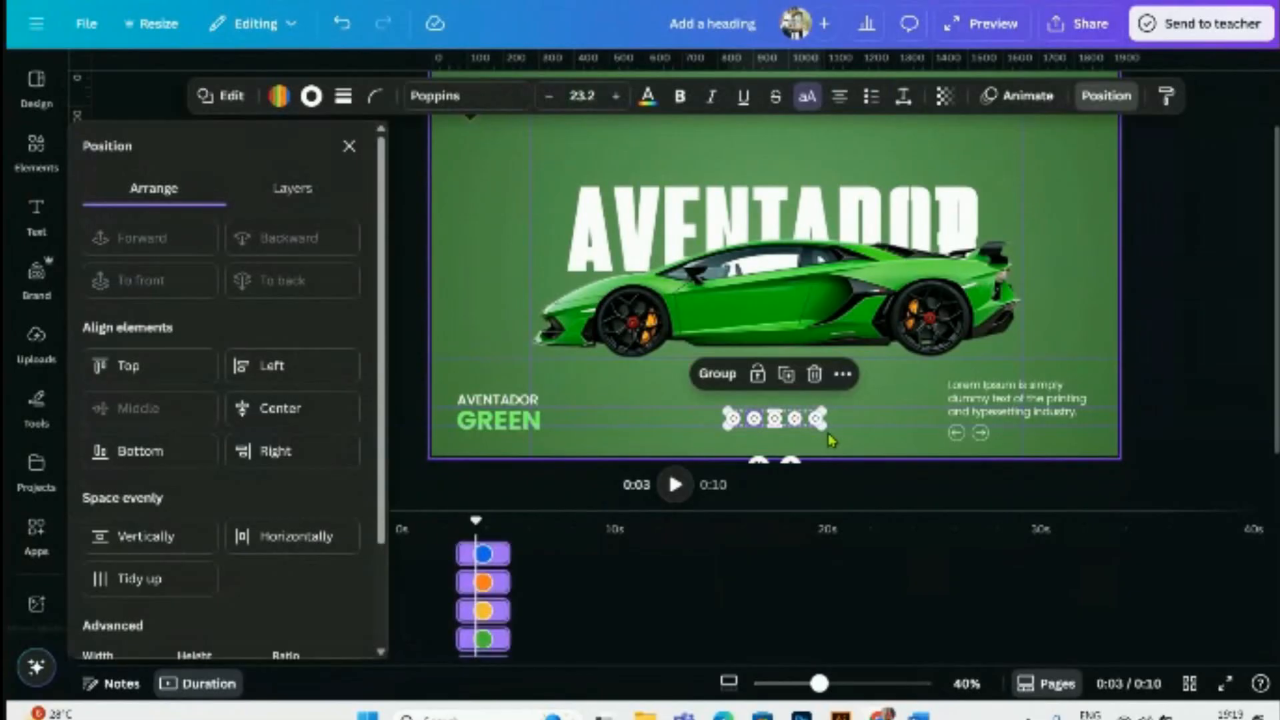
{"action": "key", "text": "Delete"}
{"action": "left_click", "coordinate": [827, 400]}
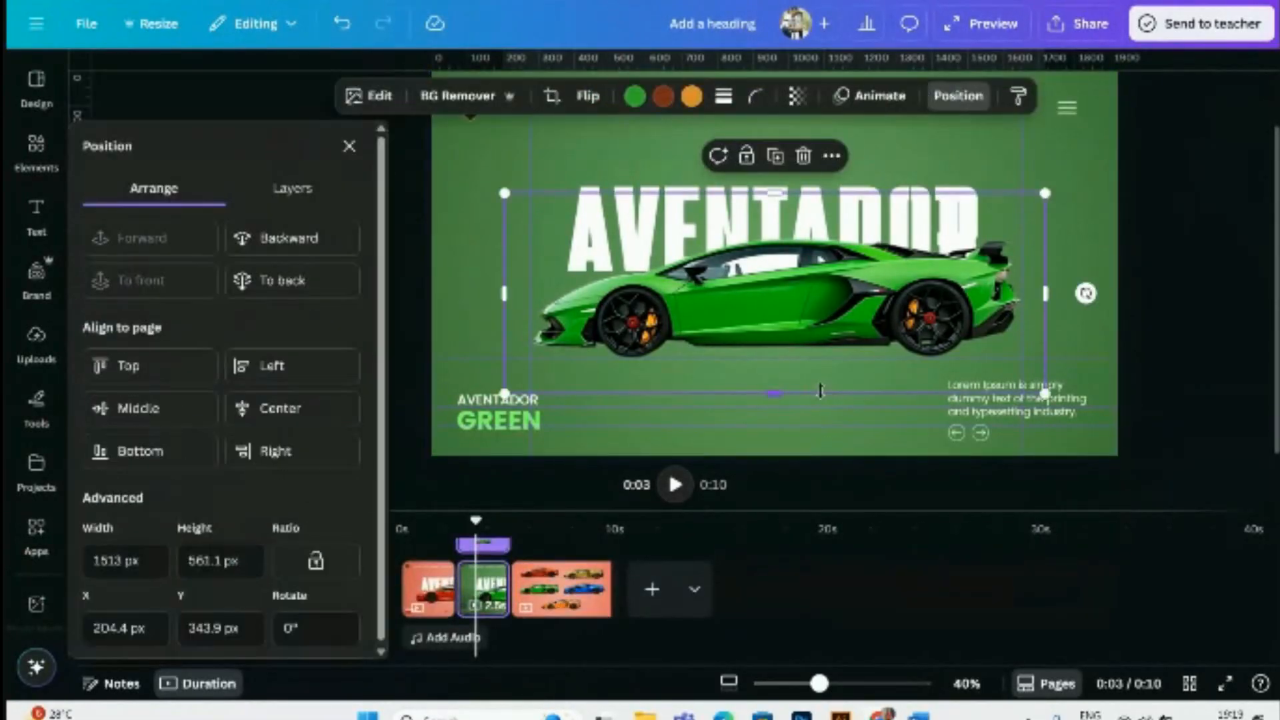
{"action": "key", "text": "ctrl+z"}
- Shrink the green page's large red dot to match the small dots beside it
{"action": "left_click", "coordinate": [841, 448]}
{"action": "scroll", "coordinate": [841, 448], "scroll_direction": "up", "scroll_amount": 5}
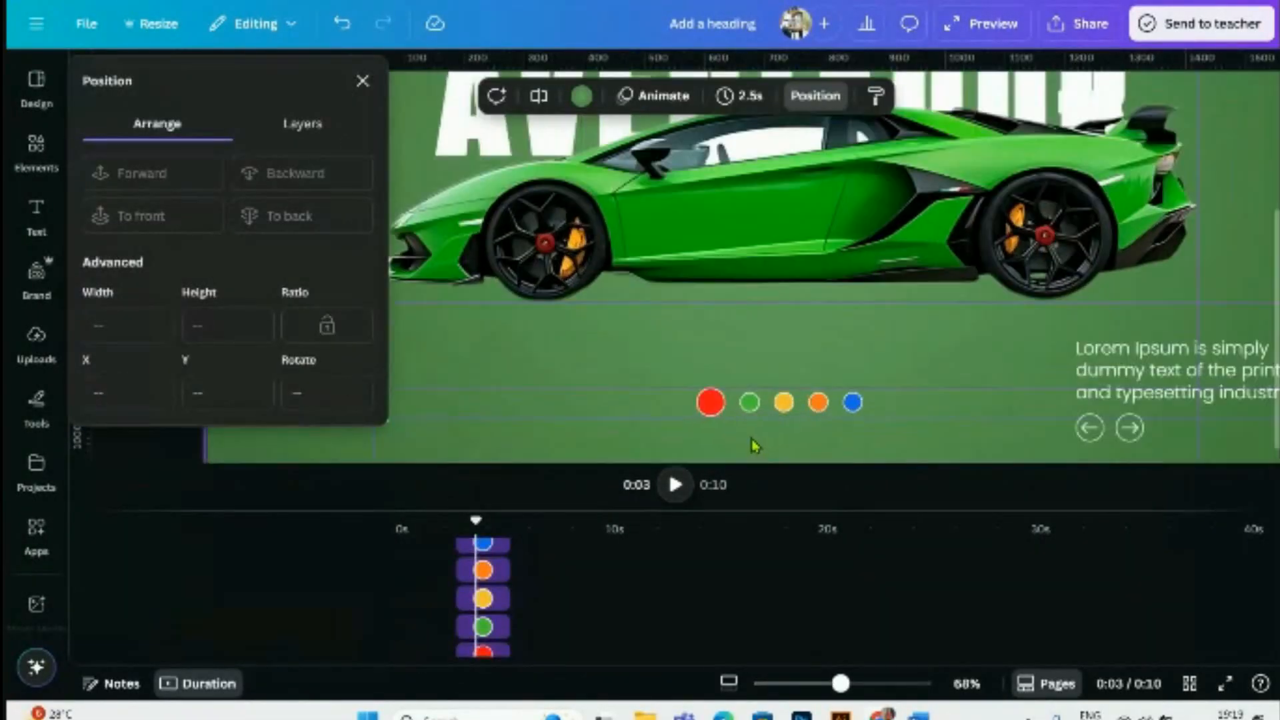
{"action": "scroll", "coordinate": [739, 438], "scroll_direction": "up", "scroll_amount": 3}
{"action": "scroll", "coordinate": [739, 438], "scroll_direction": "right", "scroll_amount": 5}
{"action": "scroll", "coordinate": [739, 438], "scroll_direction": "down", "scroll_amount": 1}
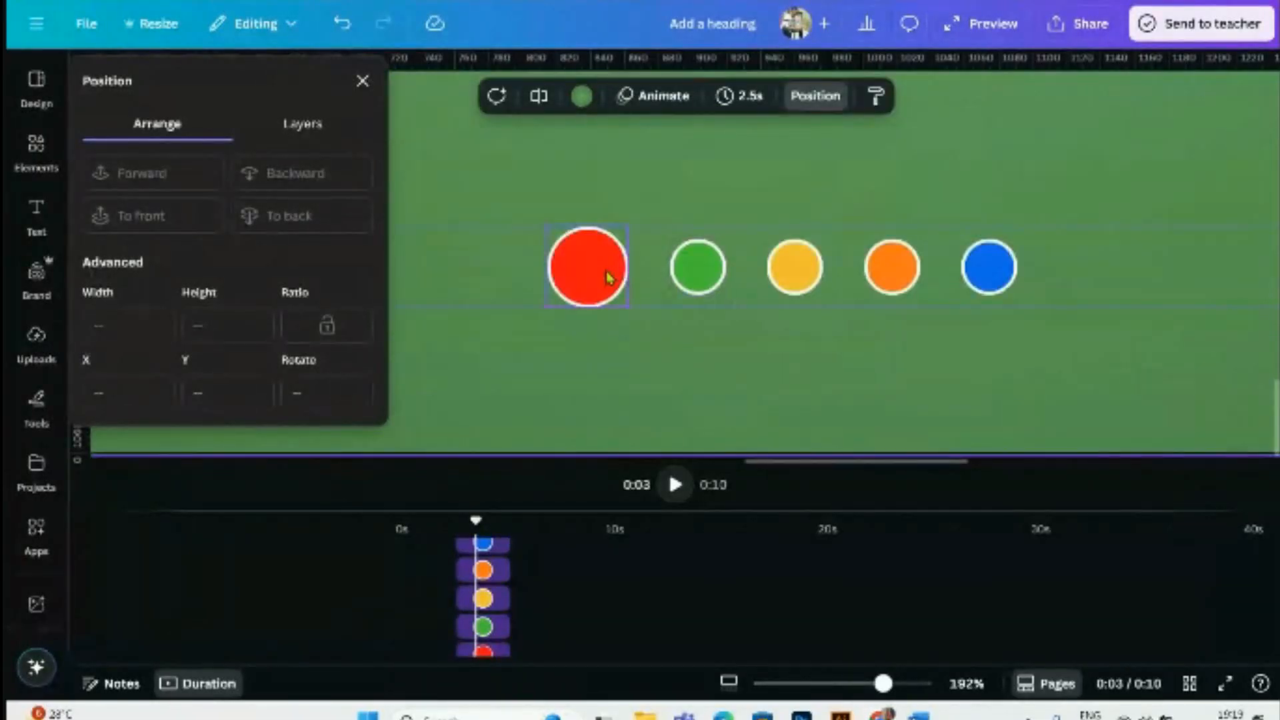
{"action": "left_click", "coordinate": [590, 267]}
{"action": "left_click_drag", "start_coordinate": [548, 228], "coordinate": [562, 240]}
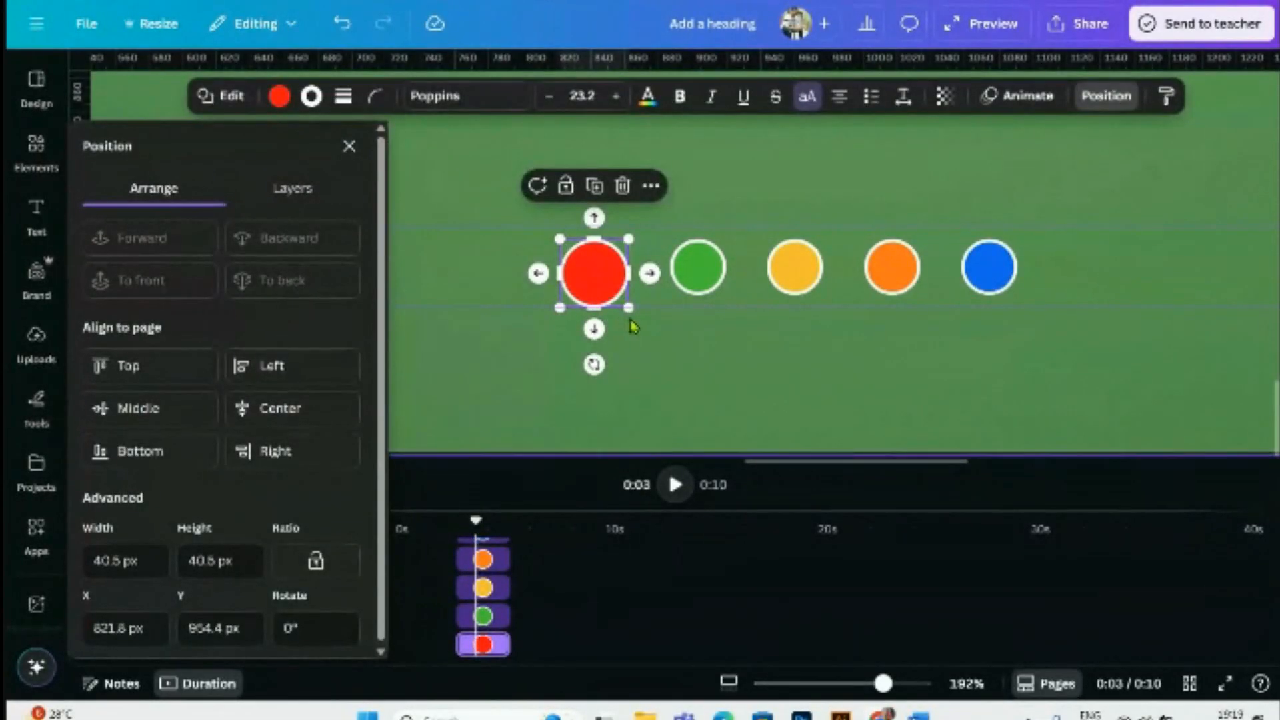
{"action": "left_click_drag", "start_coordinate": [560, 307], "coordinate": [572, 304]}
- Enlarge the green dot so it spans the space between both guides, centred on the dot row
{"action": "left_click", "coordinate": [707, 267]}
{"action": "left_click_drag", "start_coordinate": [730, 235], "coordinate": [739, 227]}
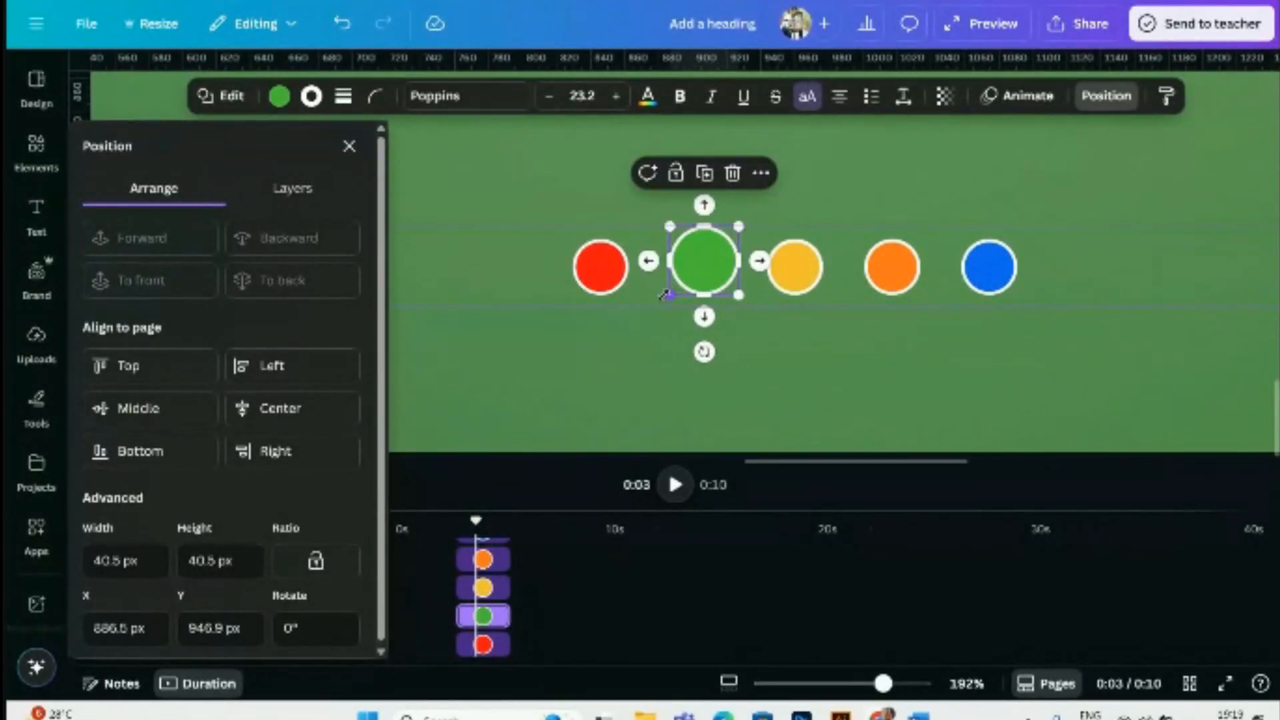
{"action": "left_click_drag", "start_coordinate": [665, 294], "coordinate": [658, 308]}
{"action": "left_click", "coordinate": [894, 386]}
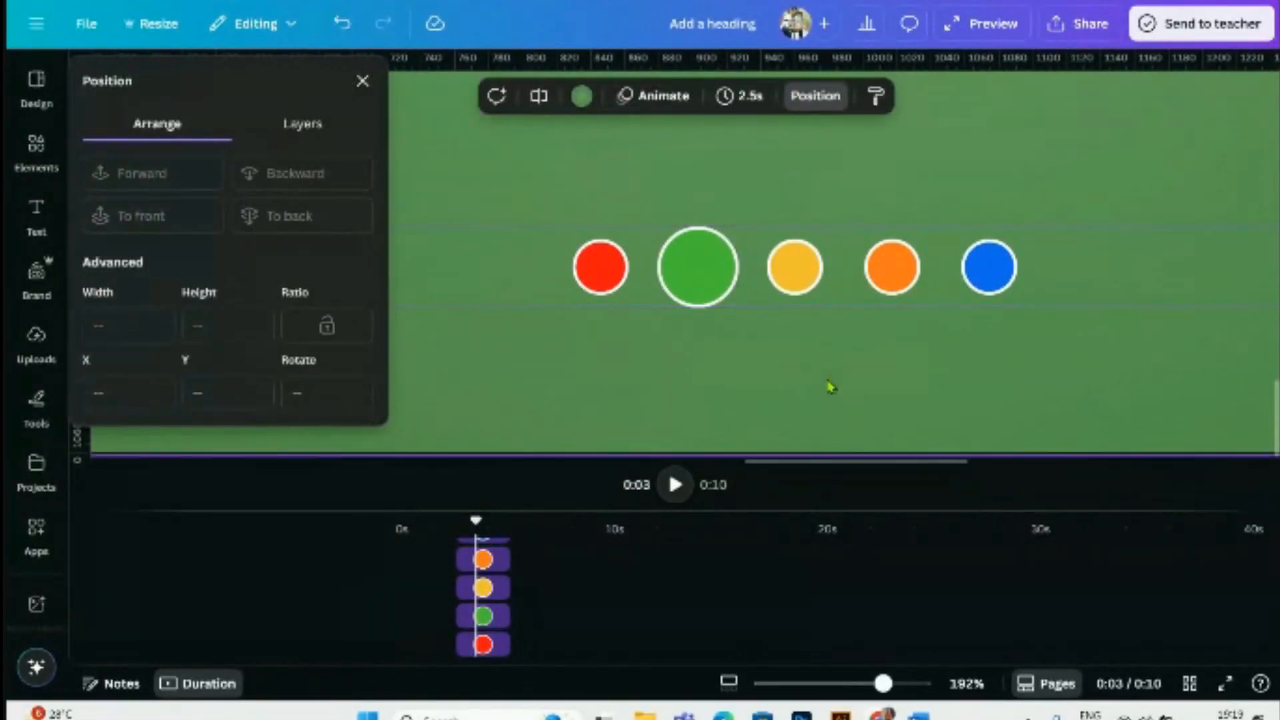
{"action": "scroll", "coordinate": [830, 387], "scroll_direction": "down", "scroll_amount": 6}
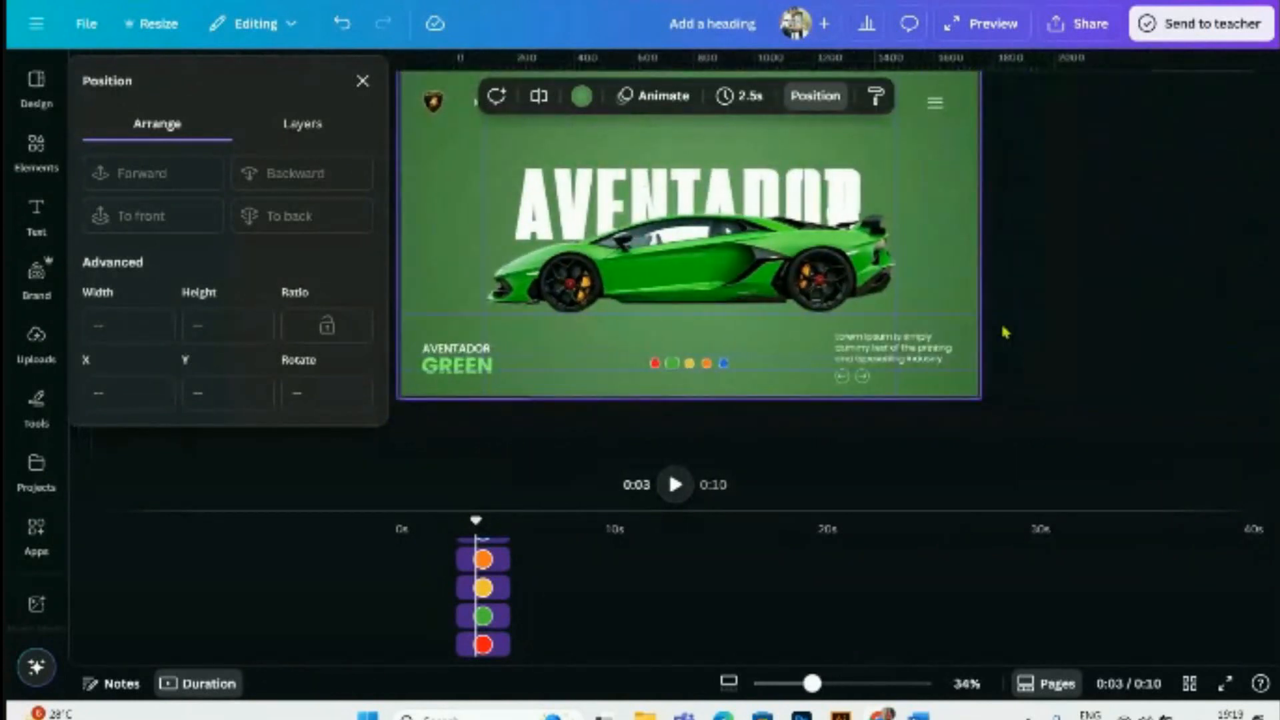
{"action": "left_click", "coordinate": [1006, 332]}
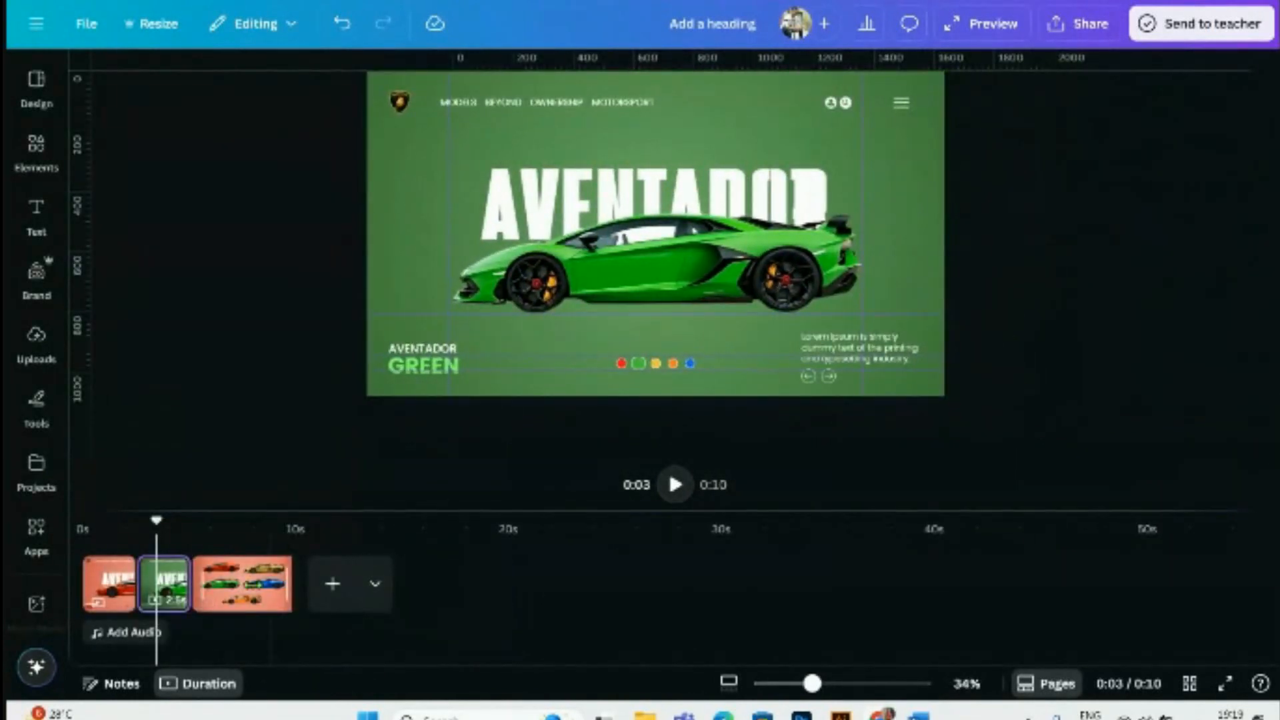
- Duplicate the green car page to create a third showcase page
{"action": "right_click", "coordinate": [163, 596]}
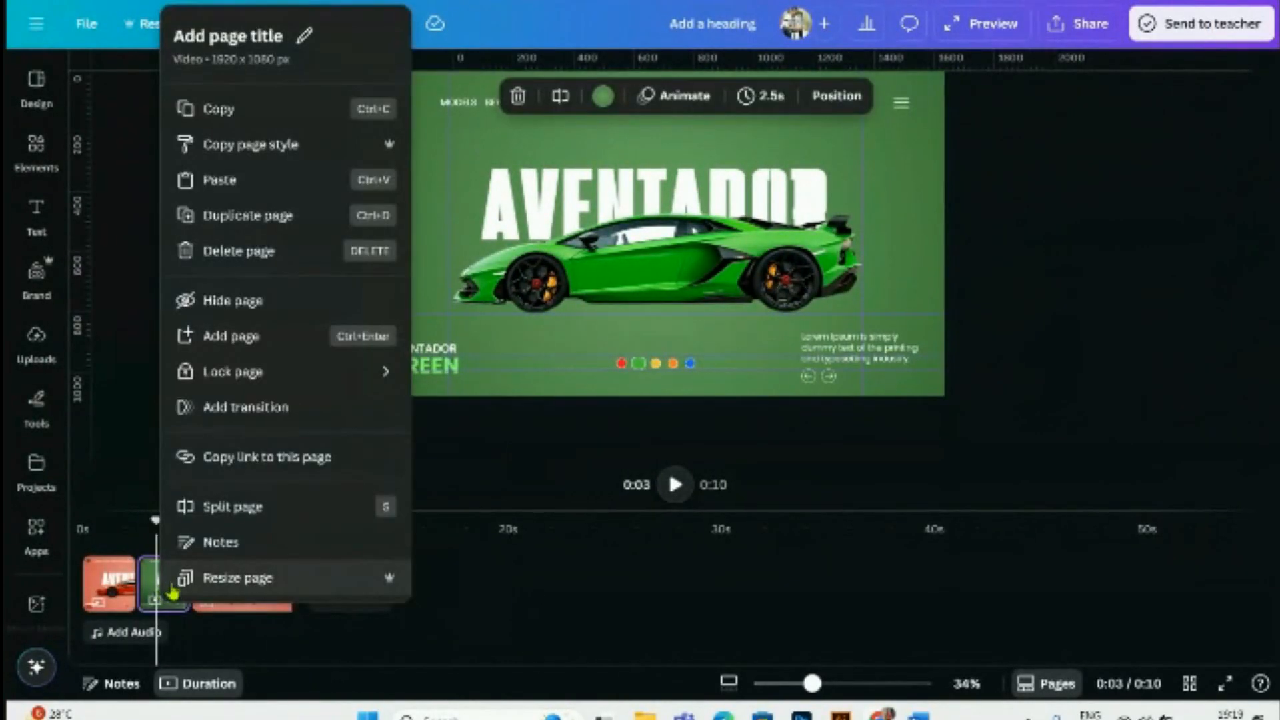
{"action": "left_click", "coordinate": [259, 227]}
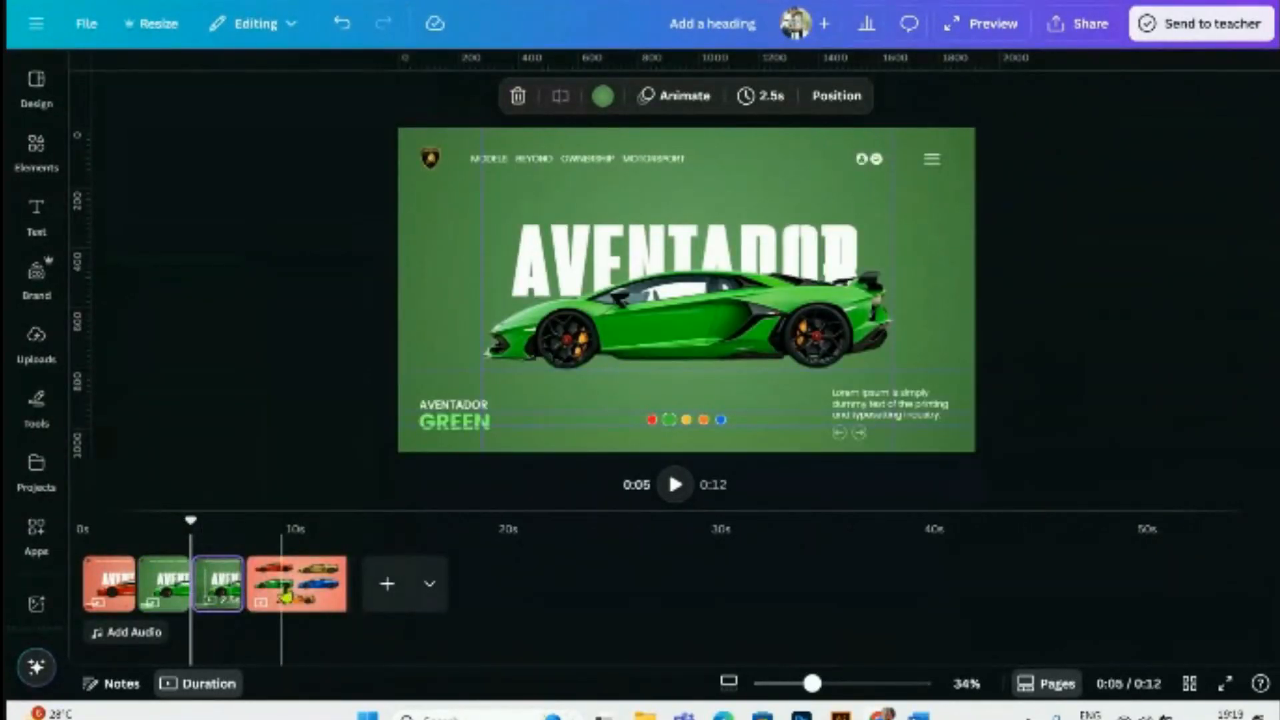
{"action": "left_click", "coordinate": [293, 582]}
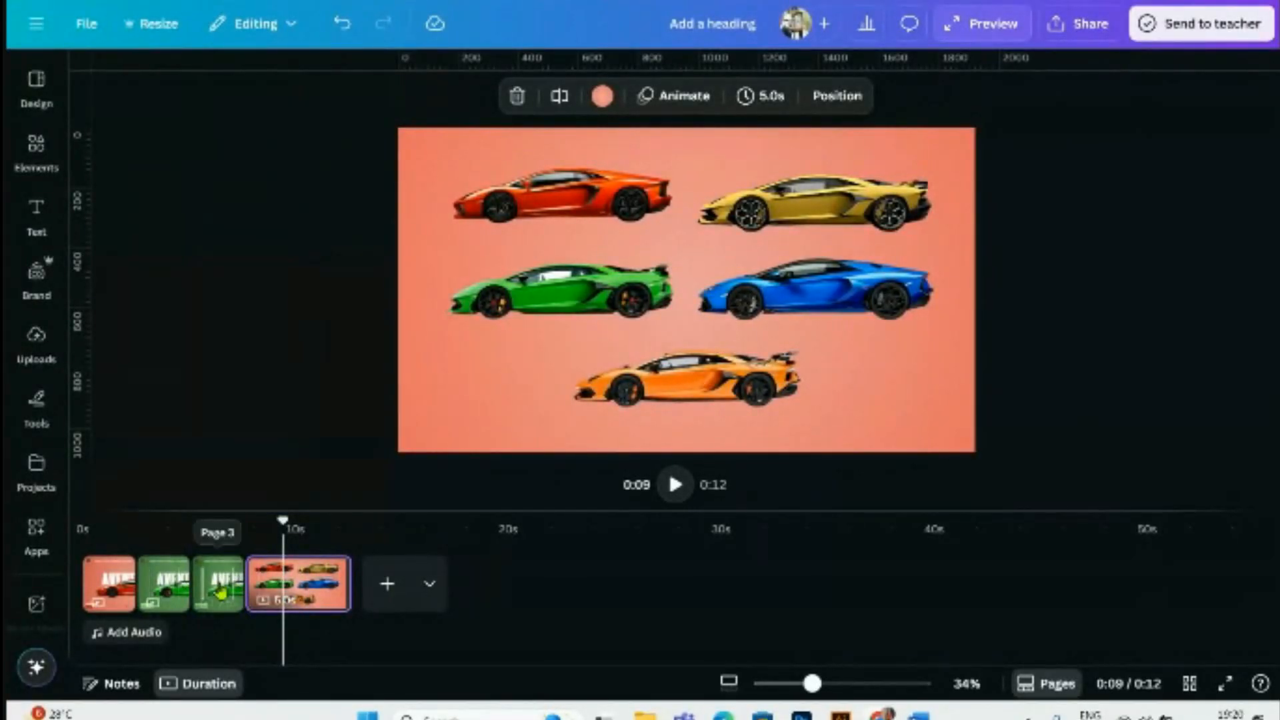
{"action": "left_click", "coordinate": [220, 584]}
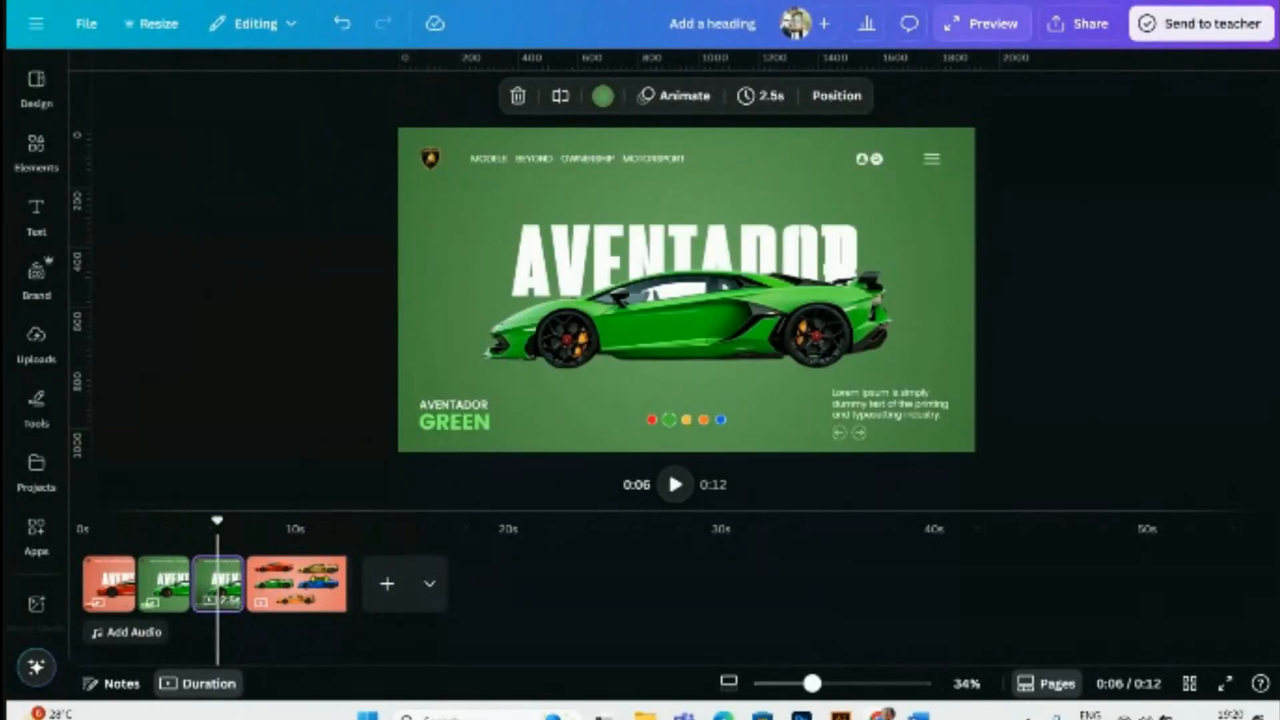
- Copy the yellow car from the five-car page onto the duplicated third page
{"action": "left_click", "coordinate": [293, 584]}
{"action": "left_click", "coordinate": [813, 214]}
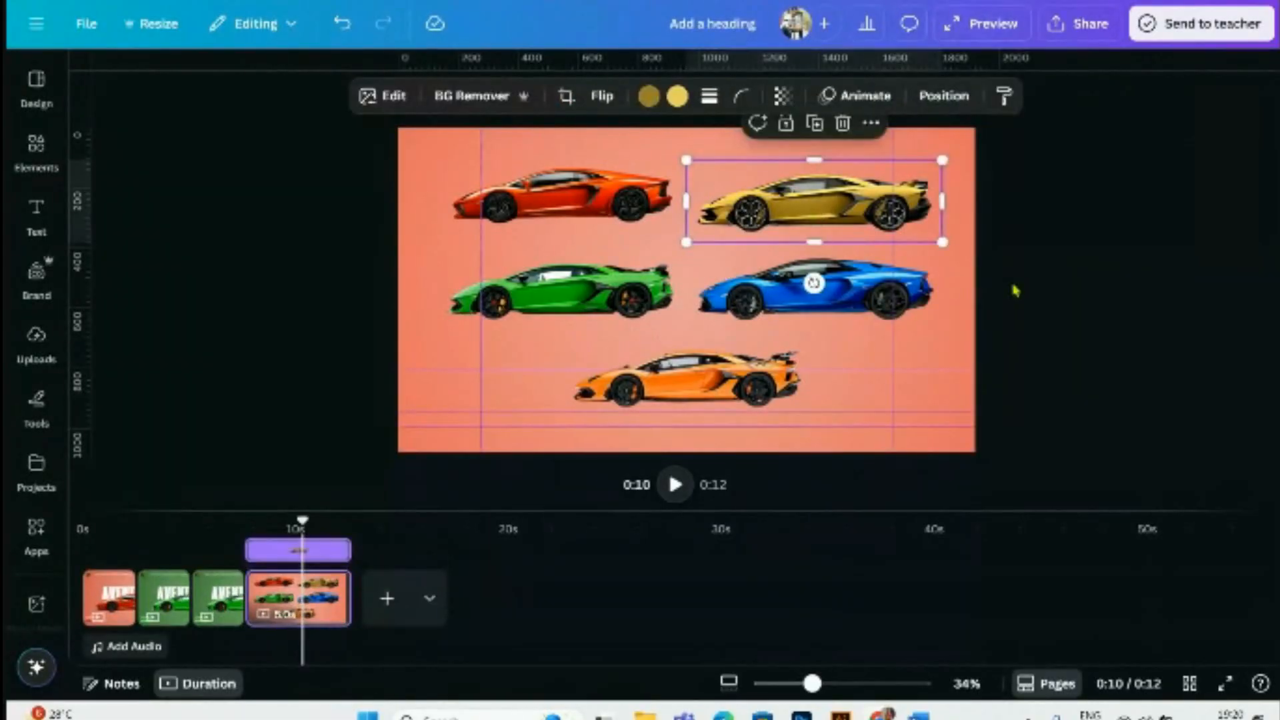
{"action": "right_click", "coordinate": [218, 586]}
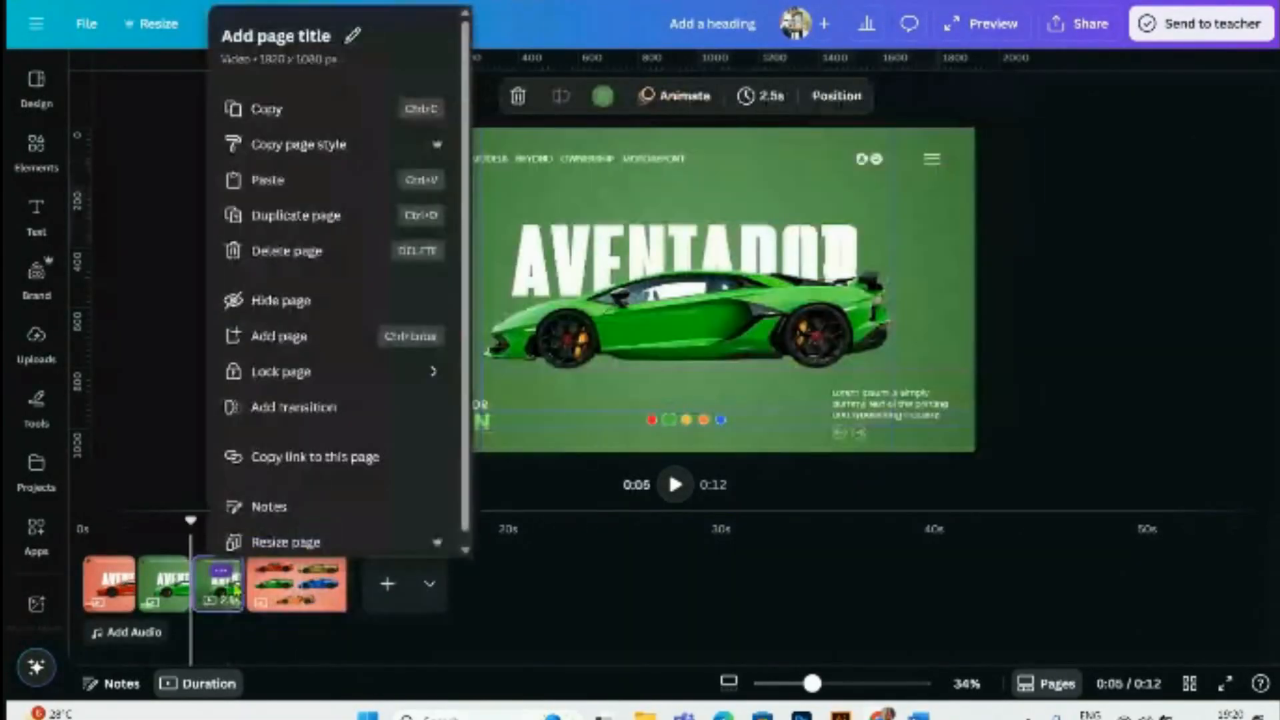
{"action": "left_click", "coordinate": [940, 301]}
{"action": "key", "text": "ctrl+v"}
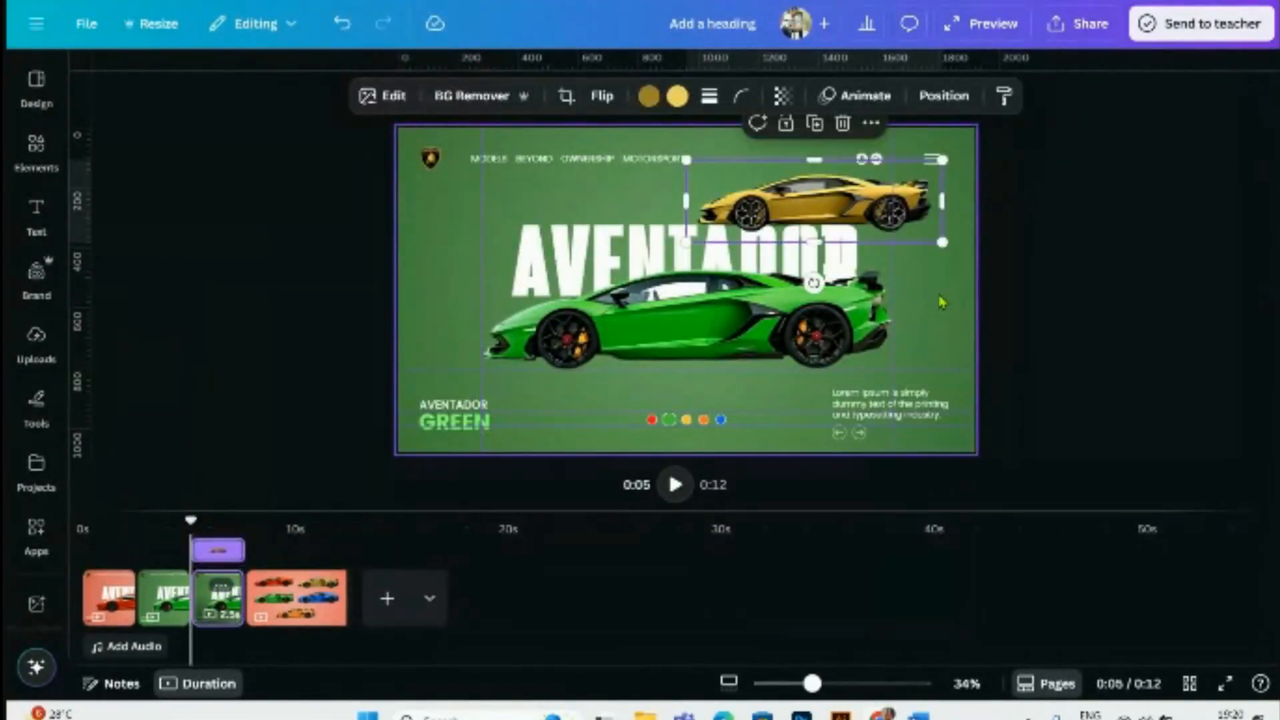
- Remove the green car from the third page
{"action": "left_click", "coordinate": [679, 334]}
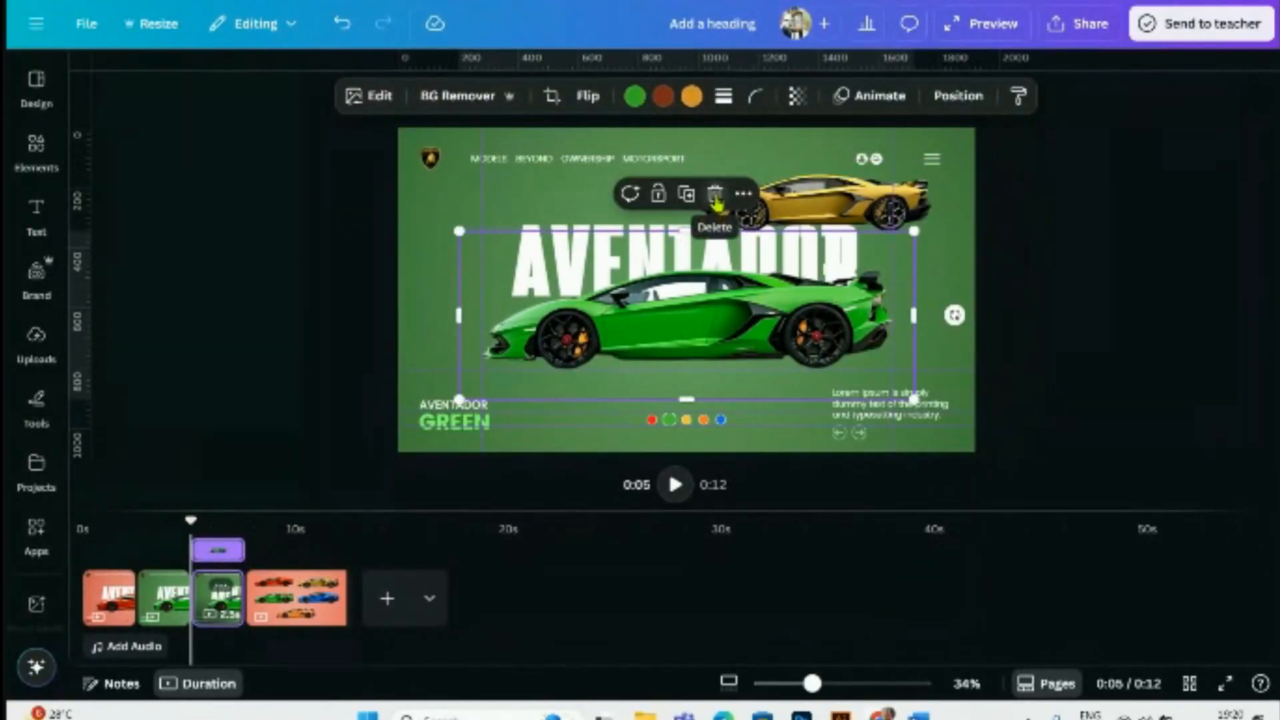
- Delete the green car on the third page and move the small yellow car below the AVENTADOR title
{"action": "left_click", "coordinate": [716, 196]}
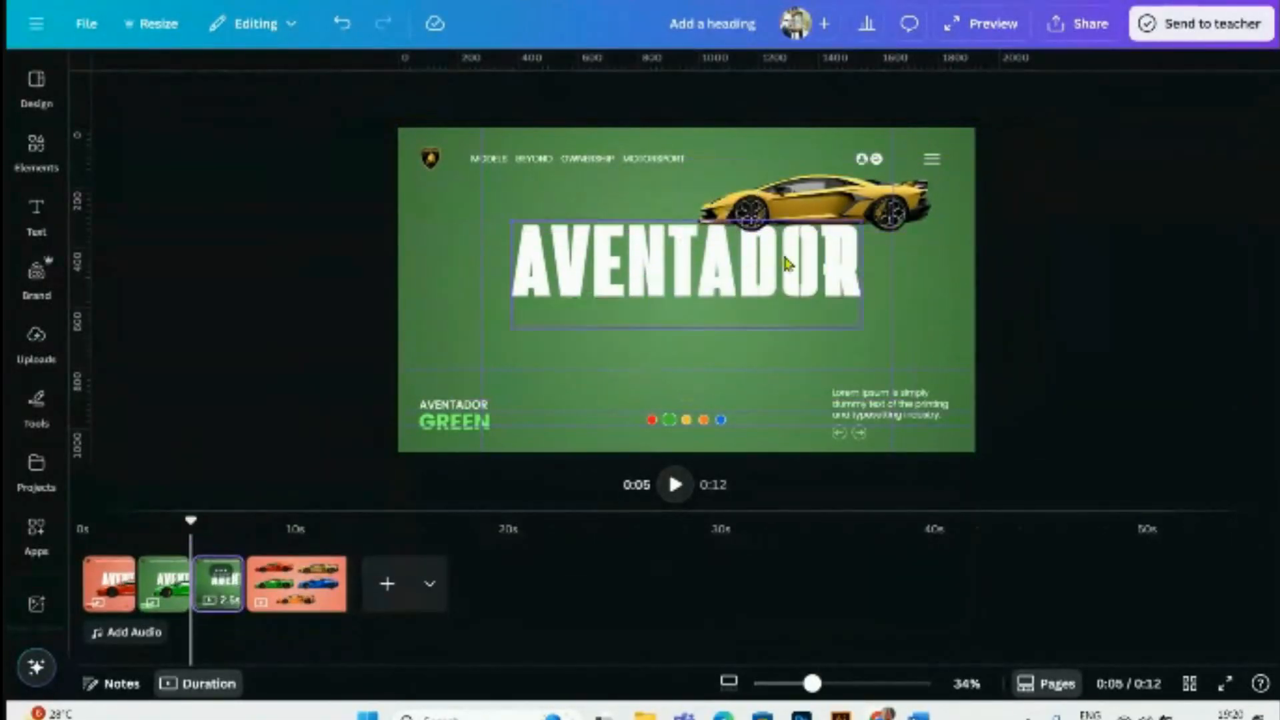
{"action": "left_click", "coordinate": [809, 212]}
{"action": "left_click_drag", "start_coordinate": [809, 213], "coordinate": [639, 346]}
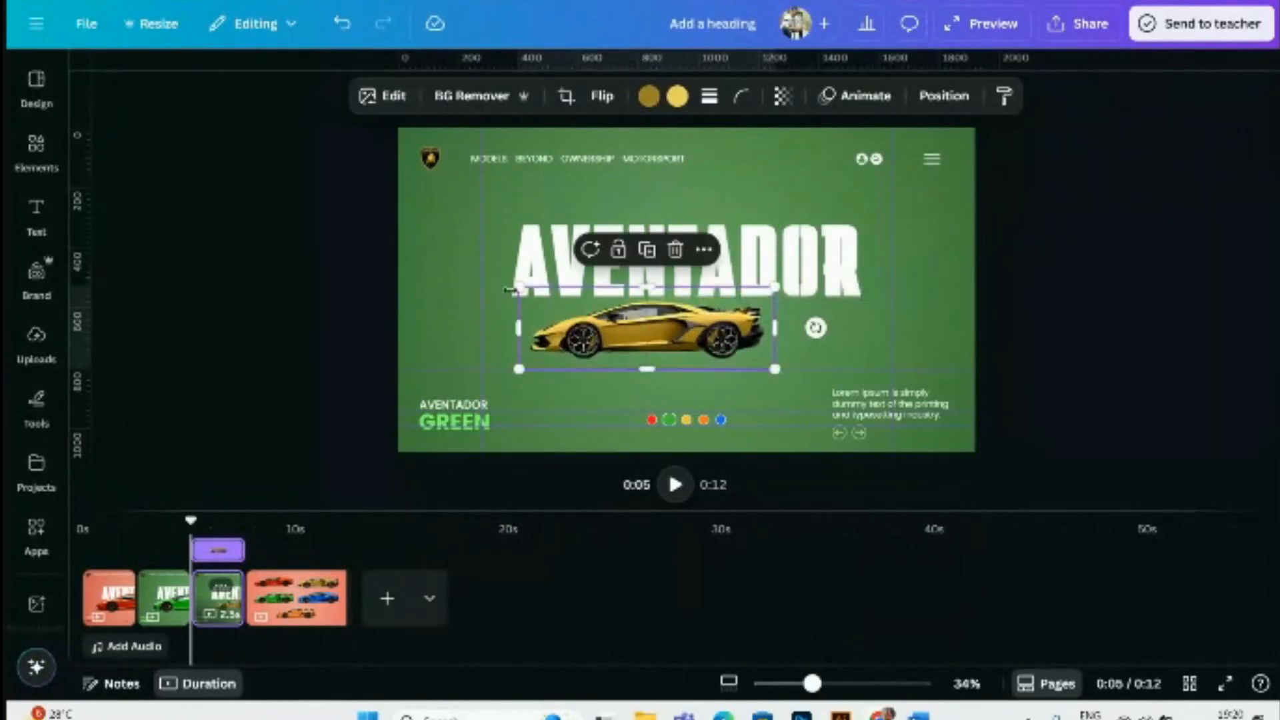
- Enlarge the yellow car to span slightly wider than the AVENTADOR title and place it overlapping the title's lower part
{"action": "left_click_drag", "start_coordinate": [515, 286], "coordinate": [467, 271]}
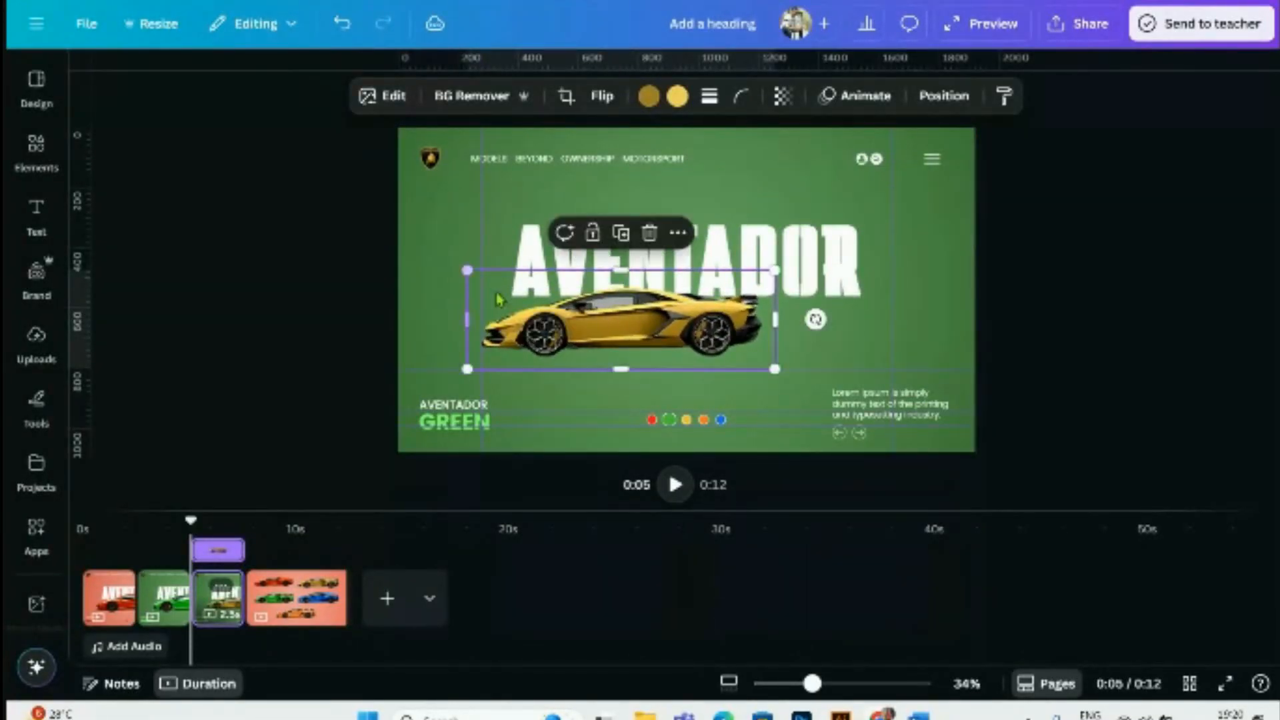
{"action": "left_click_drag", "start_coordinate": [775, 270], "coordinate": [911, 224]}
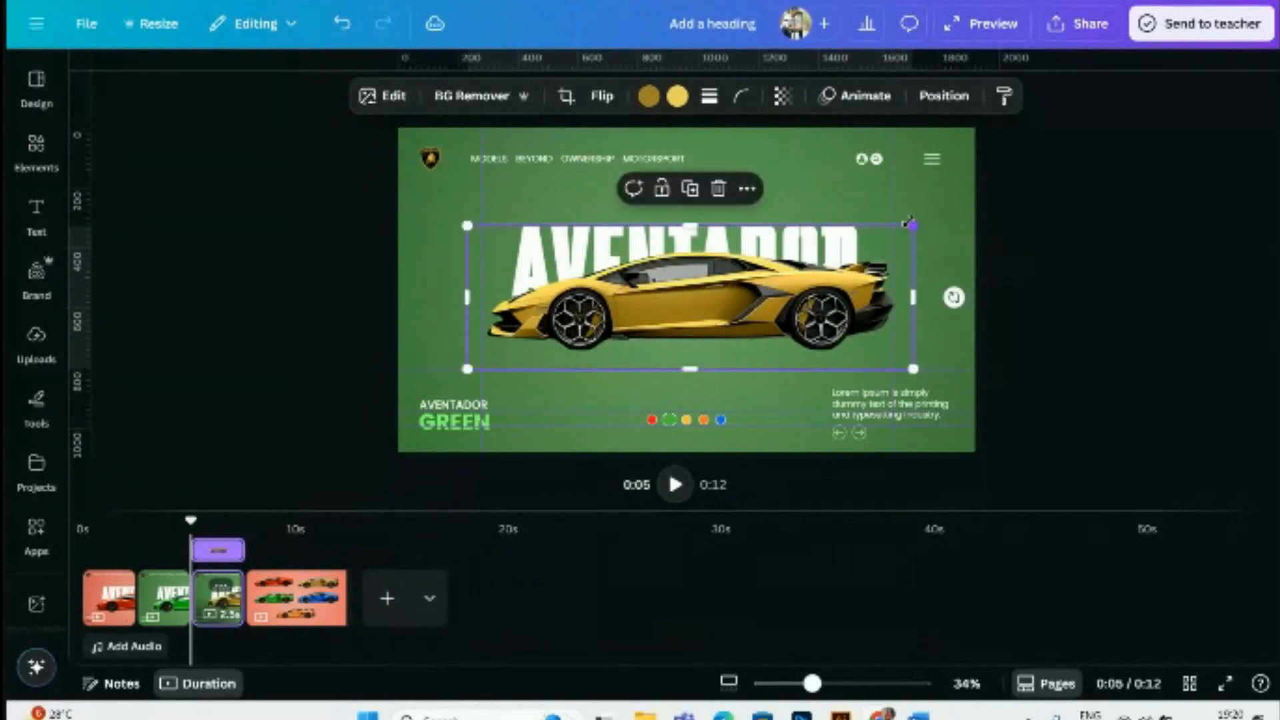
{"action": "left_click_drag", "start_coordinate": [467, 226], "coordinate": [459, 225]}
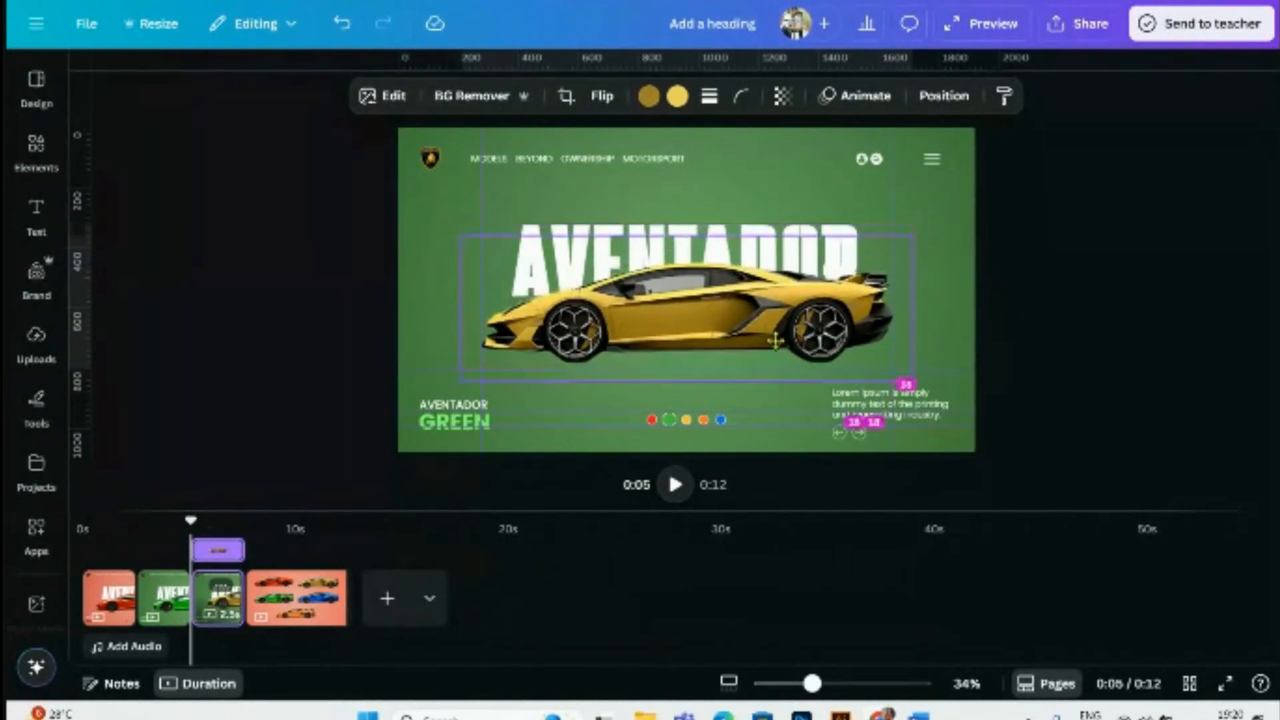
{"action": "left_click_drag", "start_coordinate": [775, 333], "coordinate": [774, 348]}
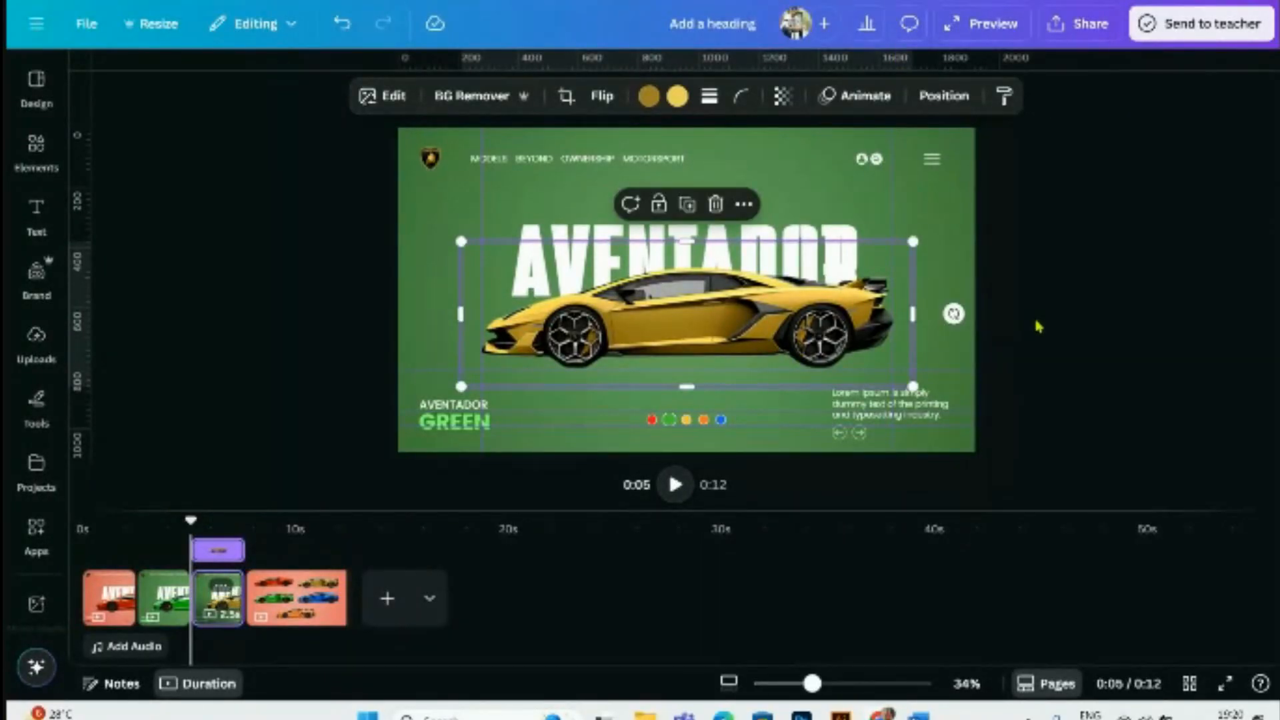
{"action": "left_click", "coordinate": [1039, 327]}
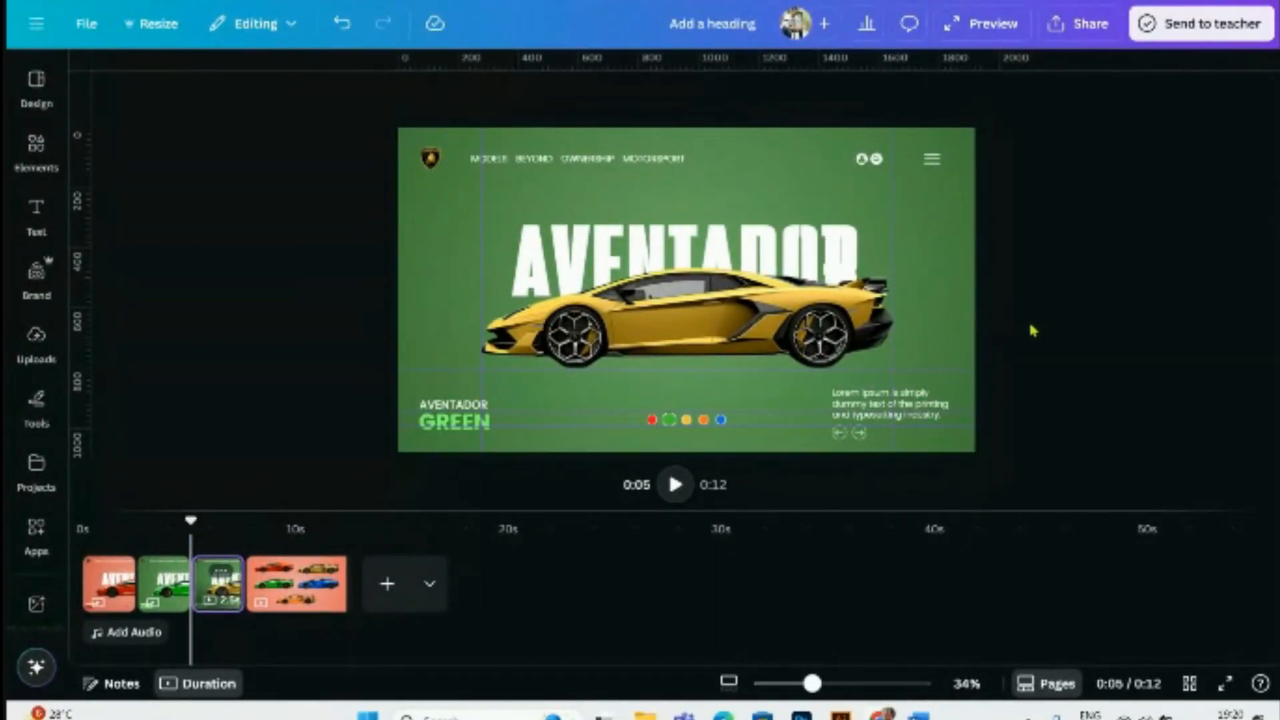
- Change the third page's background to a custom solid gold, #C39932, based on the yellow car's darker gold photo color
{"action": "left_click", "coordinate": [958, 267]}
{"action": "left_click", "coordinate": [579, 97]}
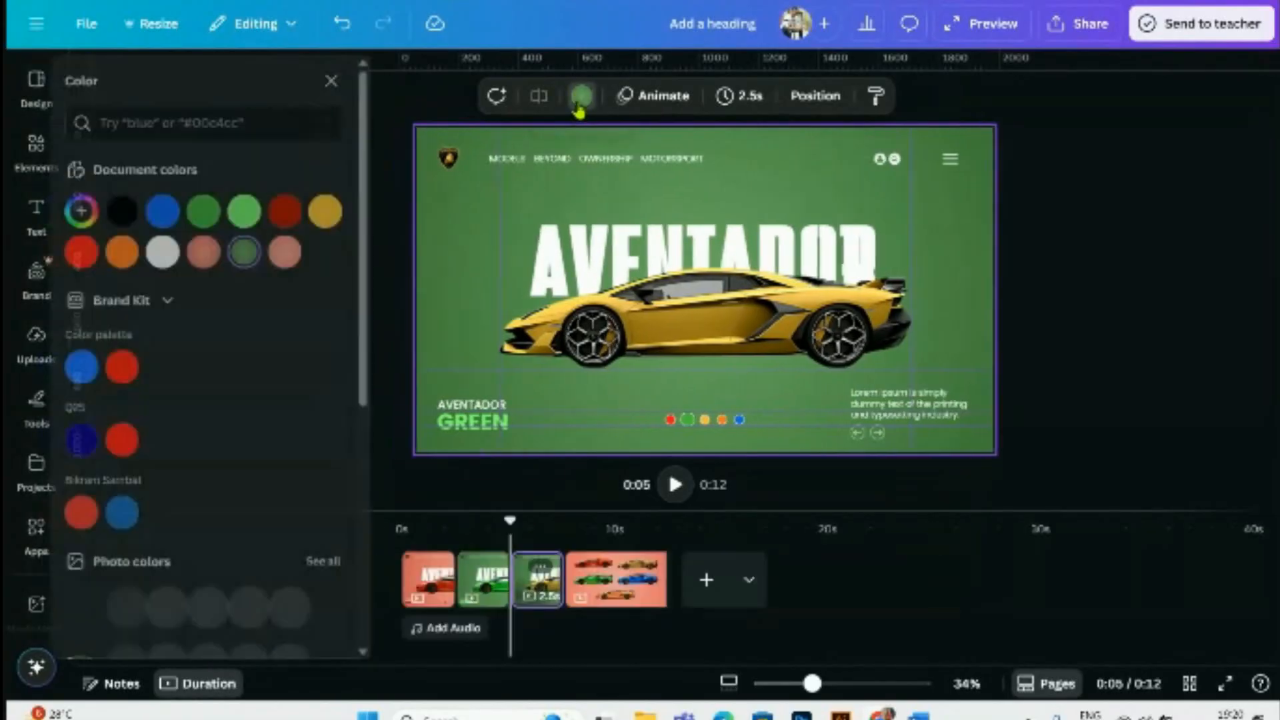
{"action": "scroll", "coordinate": [295, 437], "scroll_direction": "down", "scroll_amount": 3}
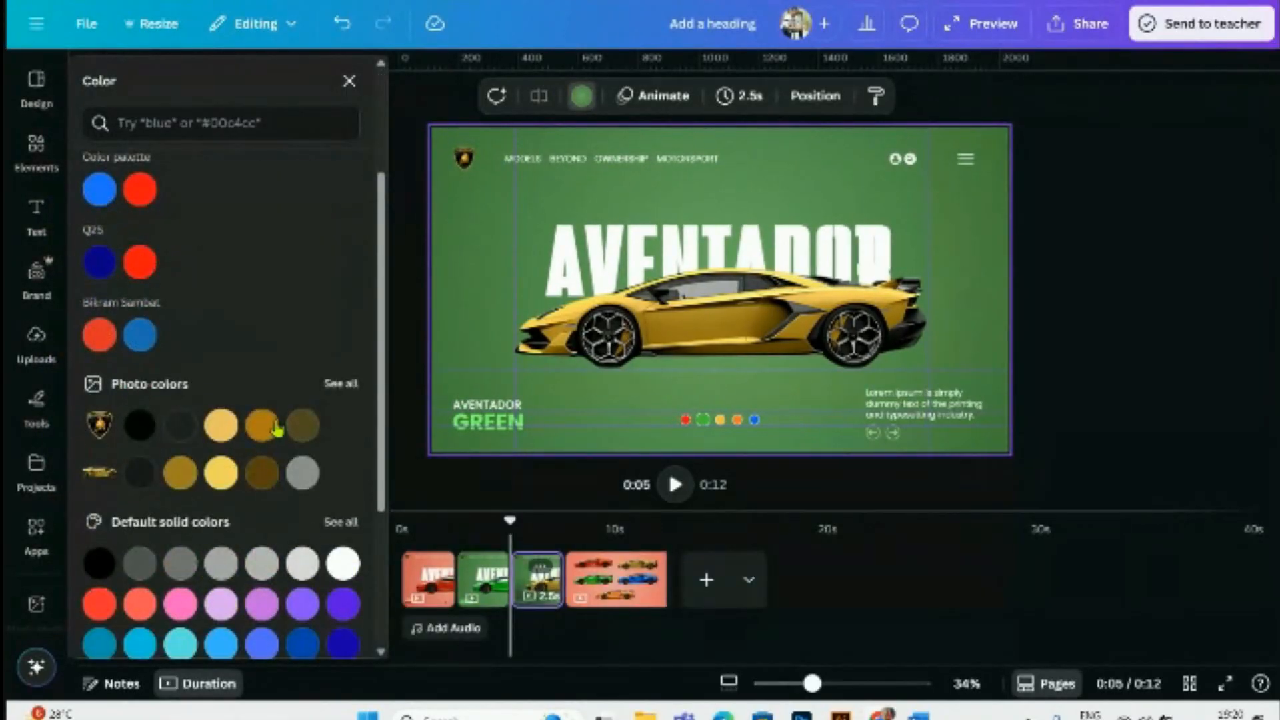
{"action": "left_click", "coordinate": [219, 460]}
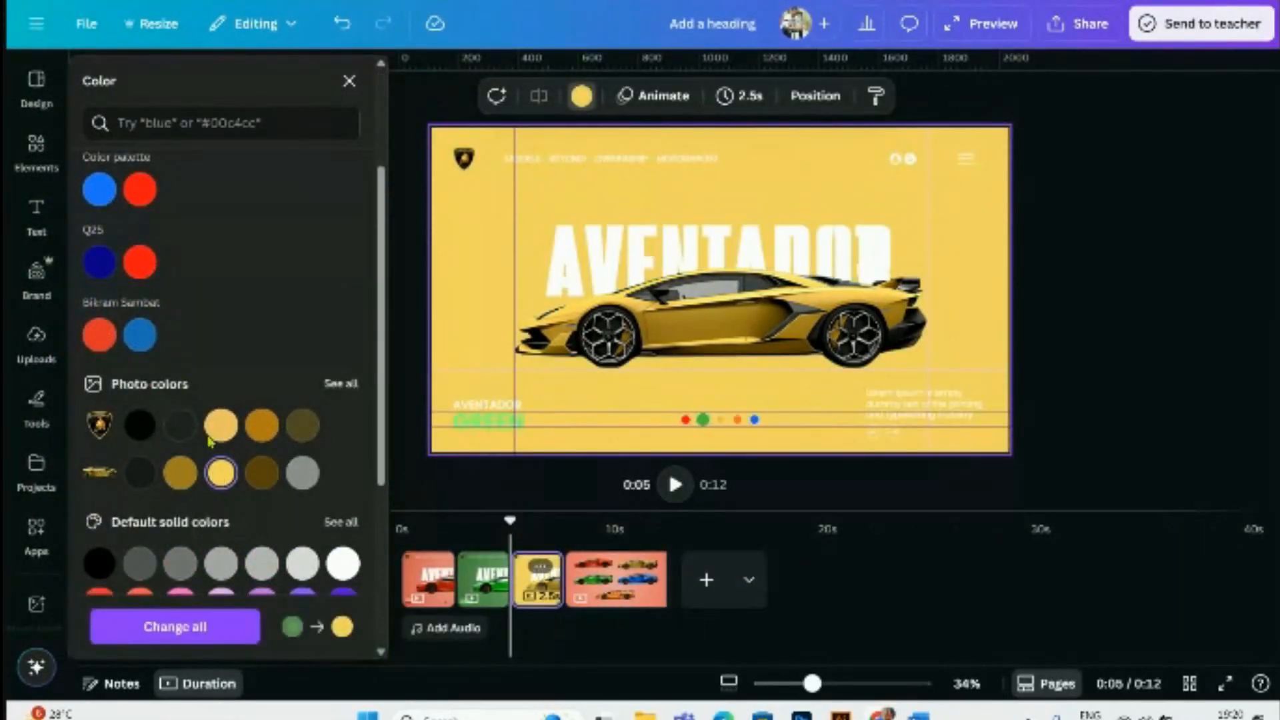
{"action": "left_click", "coordinate": [180, 473]}
{"action": "scroll", "coordinate": [97, 266], "scroll_direction": "up", "scroll_amount": 5}
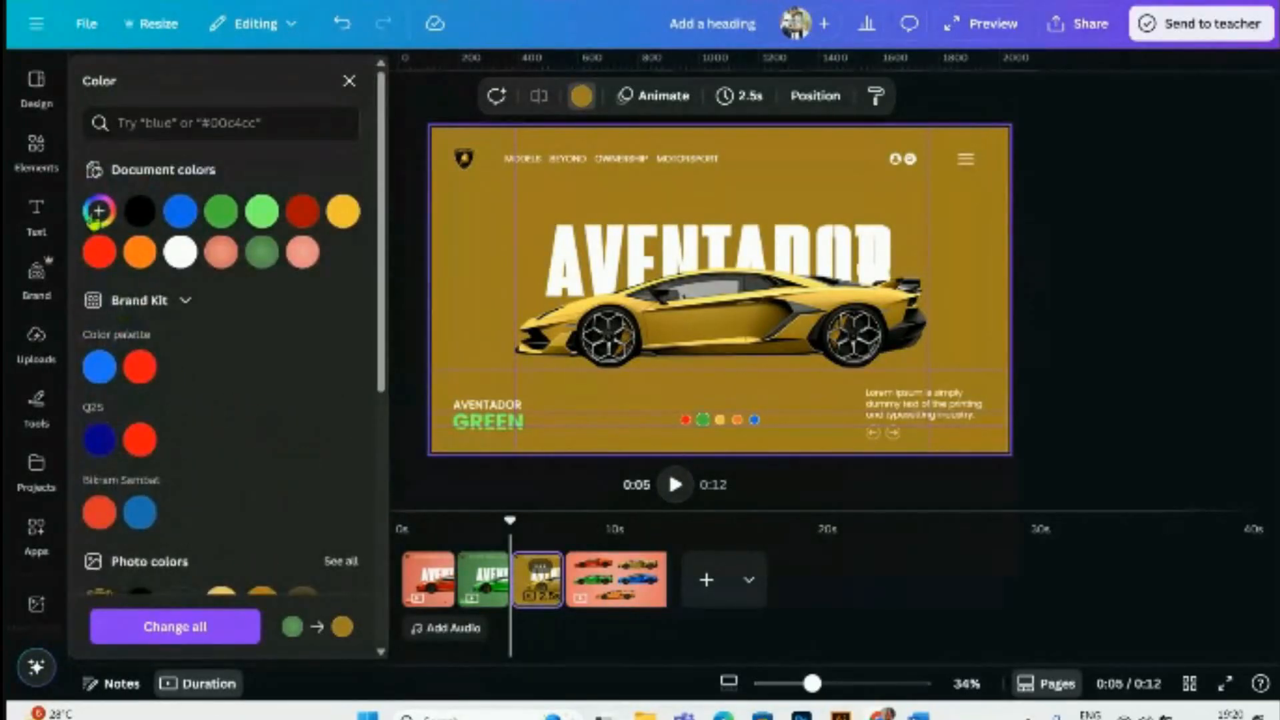
{"action": "left_click", "coordinate": [97, 215]}
{"action": "left_click", "coordinate": [279, 318]}
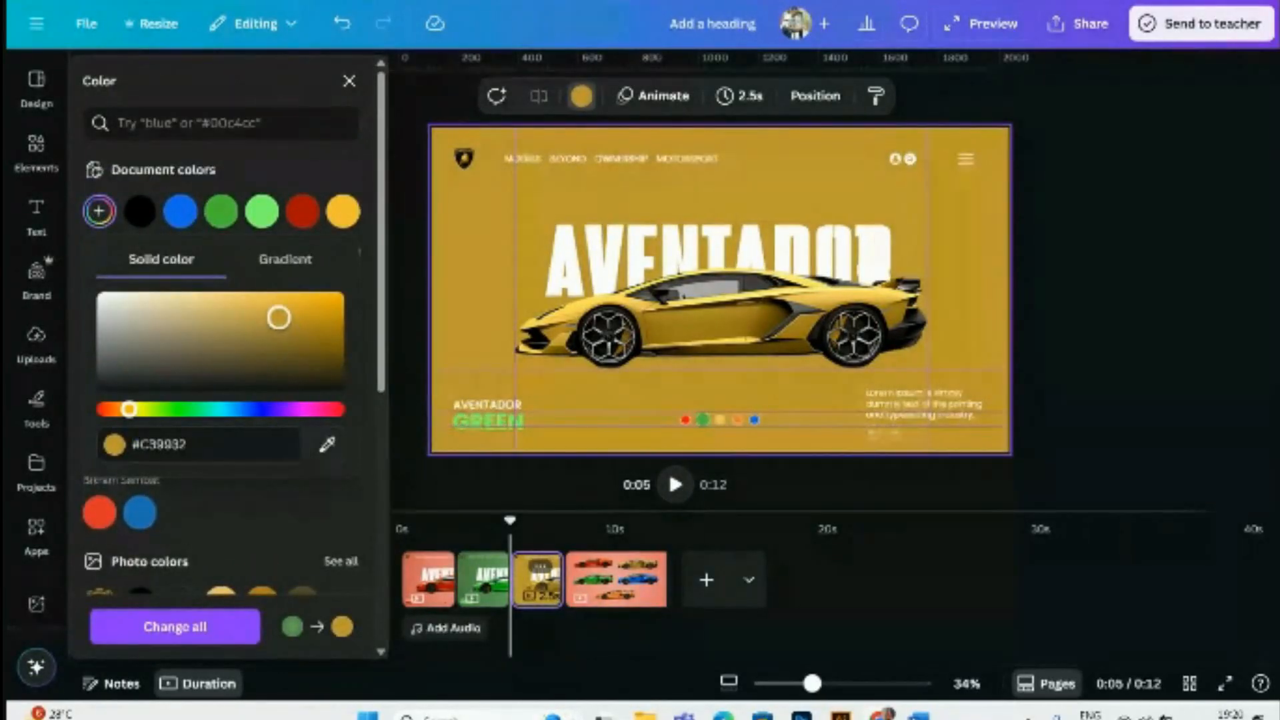
- Turn the gold page background into a gradient and set its second color to dark gold #A57C16
{"action": "left_click", "coordinate": [285, 260]}
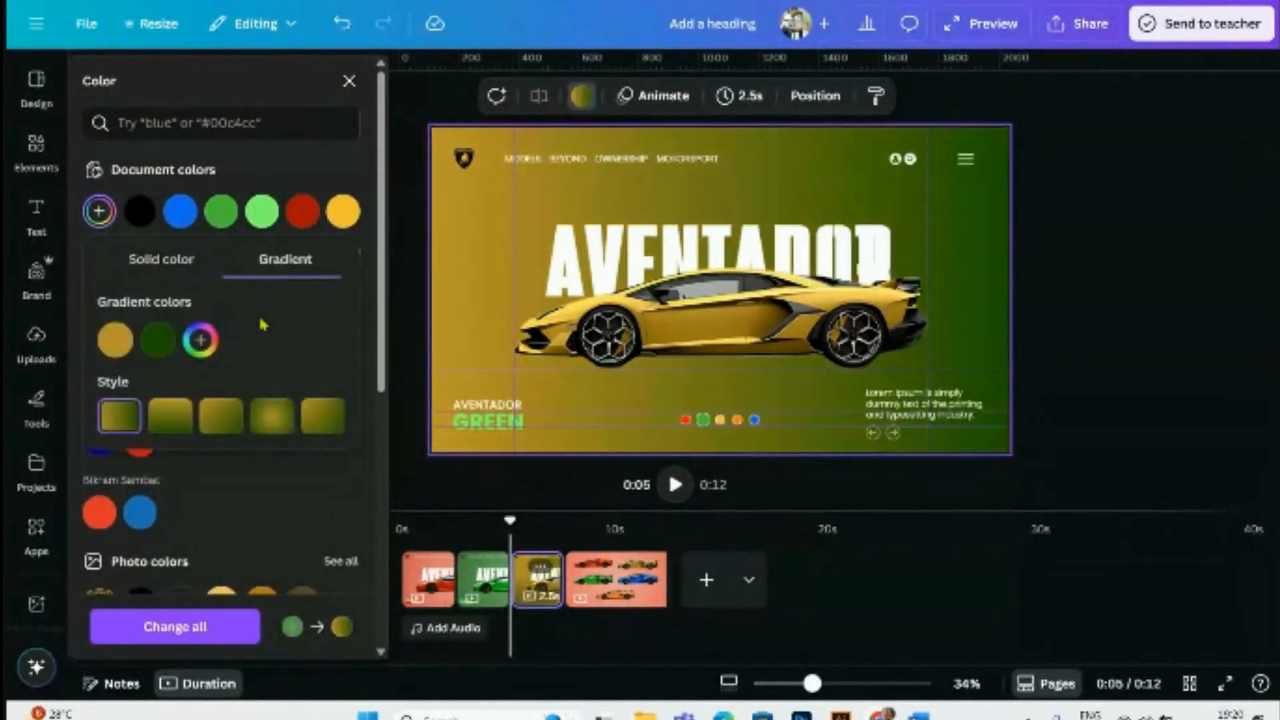
{"action": "left_click", "coordinate": [164, 352]}
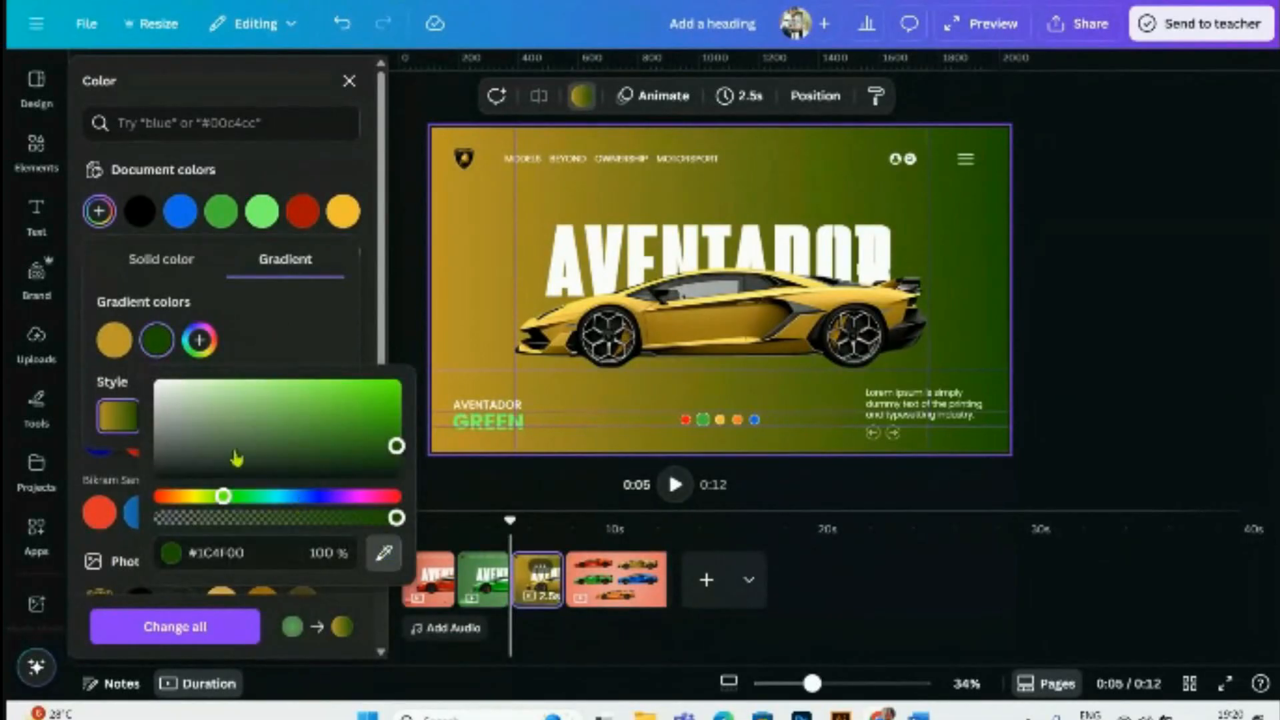
{"action": "left_click", "coordinate": [114, 341]}
{"action": "left_click_drag", "start_coordinate": [340, 405], "coordinate": [365, 414]}
- Apply the radial gradient style to the background and fine-tune both gold gradient colors
{"action": "left_click", "coordinate": [115, 341]}
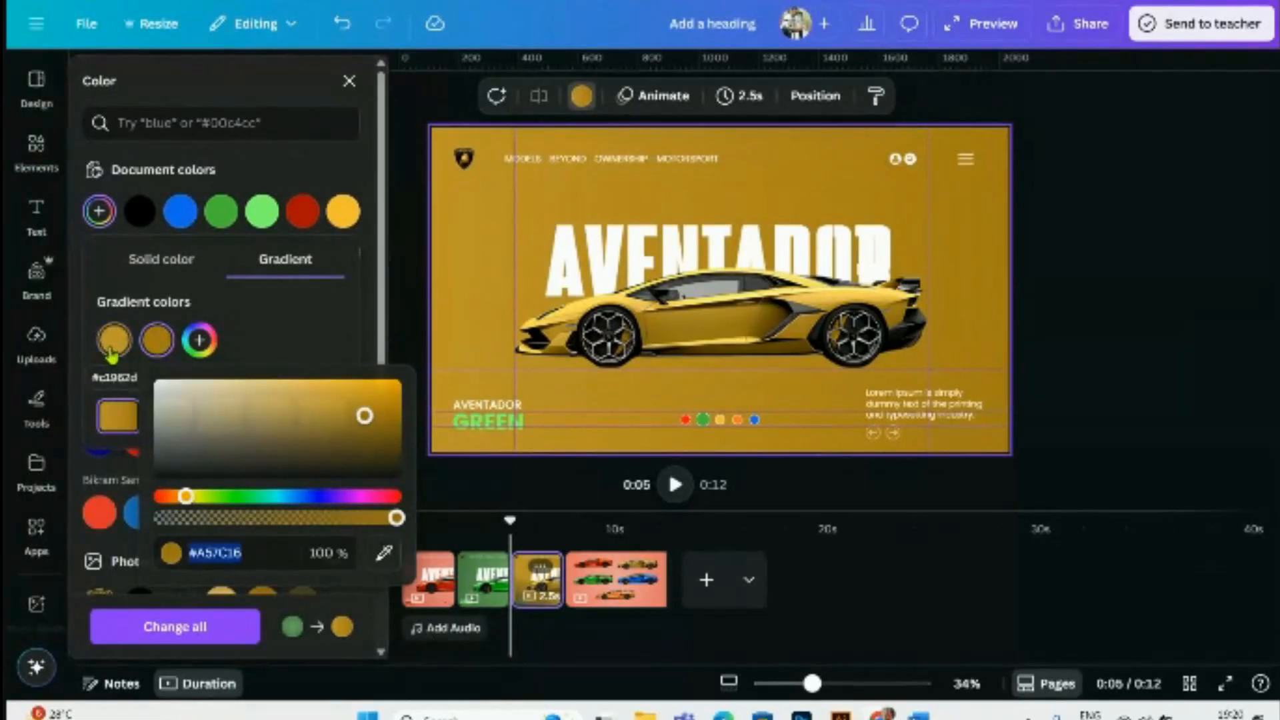
{"action": "left_click_drag", "start_coordinate": [294, 402], "coordinate": [294, 401]}
{"action": "left_click", "coordinate": [300, 353]}
{"action": "left_click", "coordinate": [279, 422]}
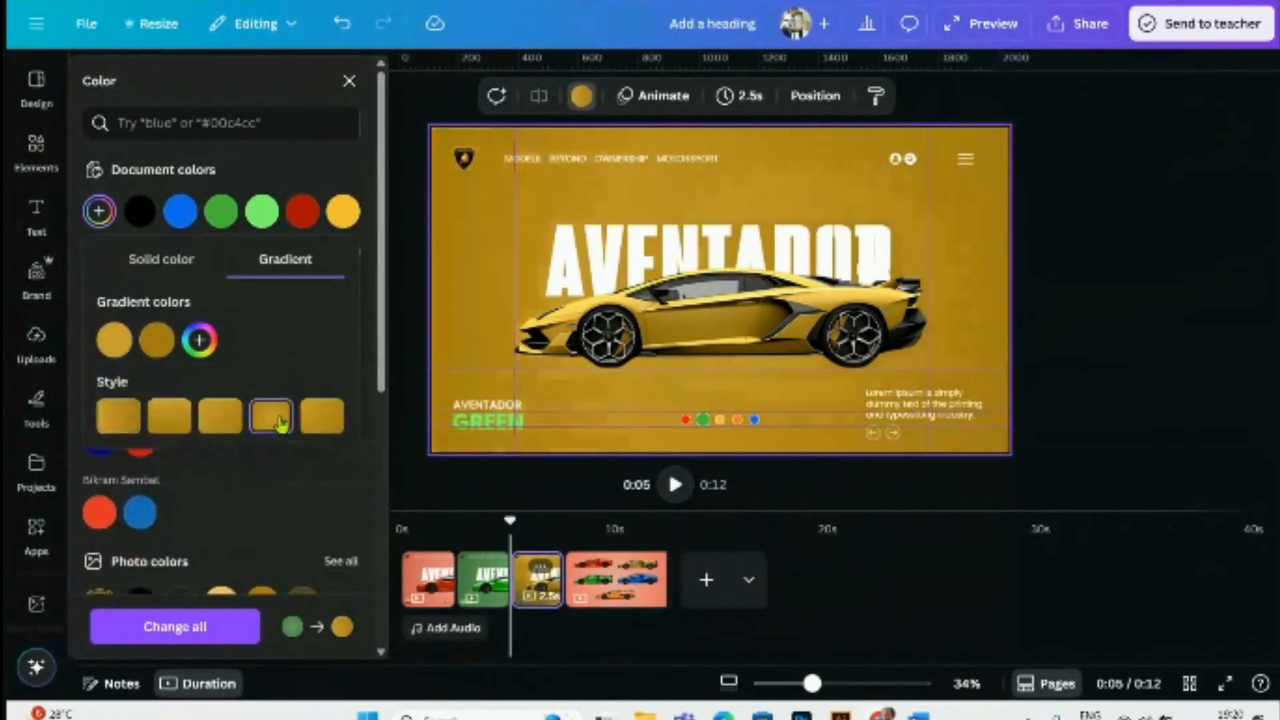
{"action": "left_click", "coordinate": [157, 341]}
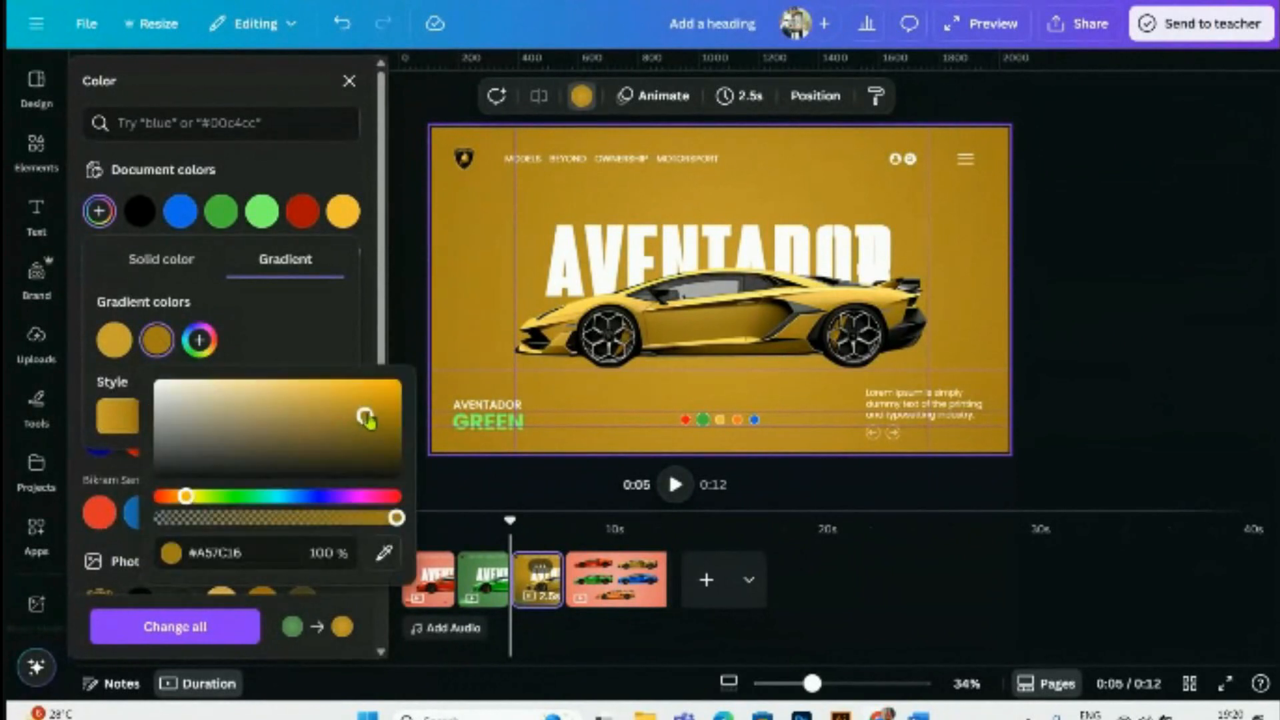
{"action": "left_click_drag", "start_coordinate": [366, 418], "coordinate": [375, 413]}
{"action": "left_click", "coordinate": [318, 346]}
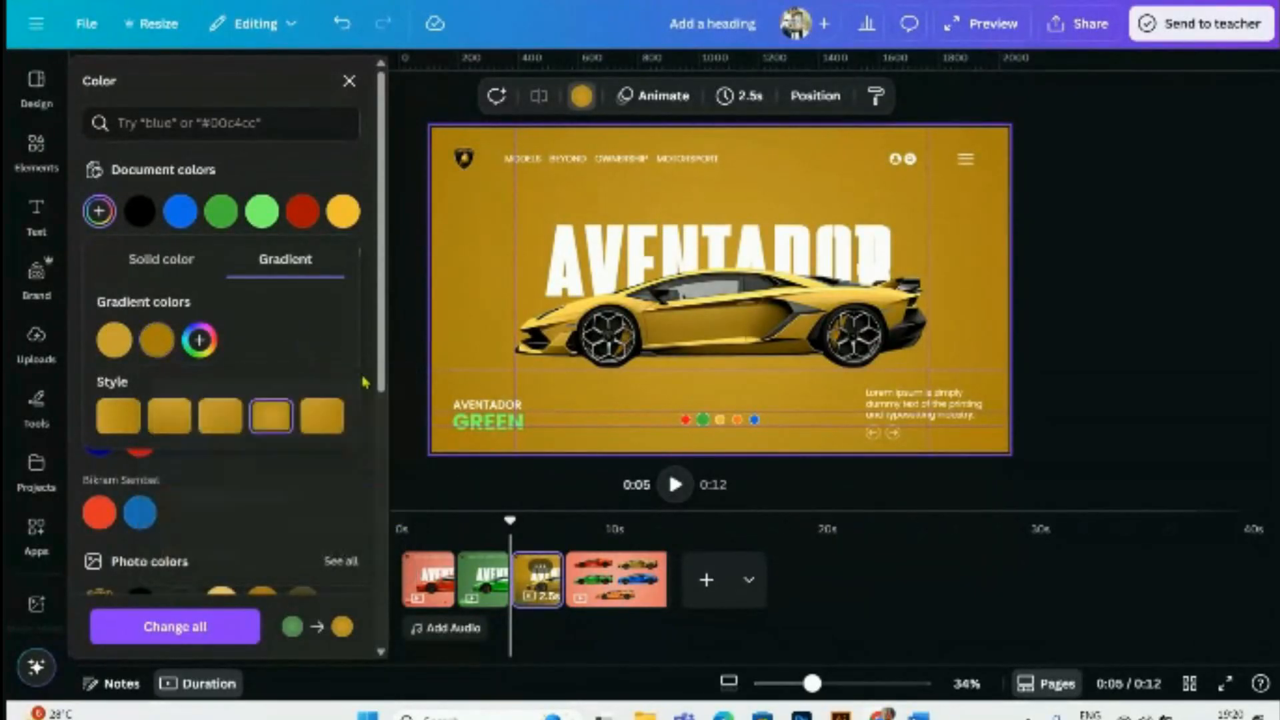
- Replace the GREEN label under the small AVENTADOR text with YELLOW
{"action": "left_click", "coordinate": [469, 428]}
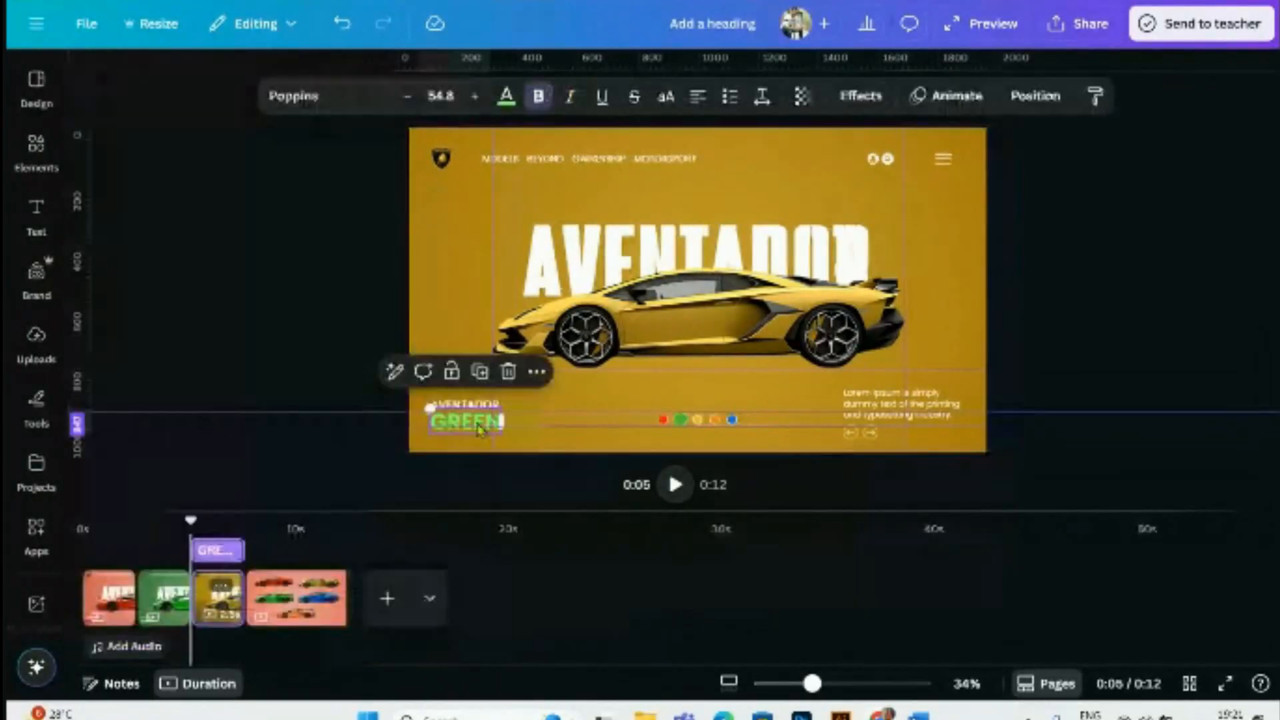
{"action": "double_click", "coordinate": [468, 421]}
{"action": "type", "text": "YELLOW"}
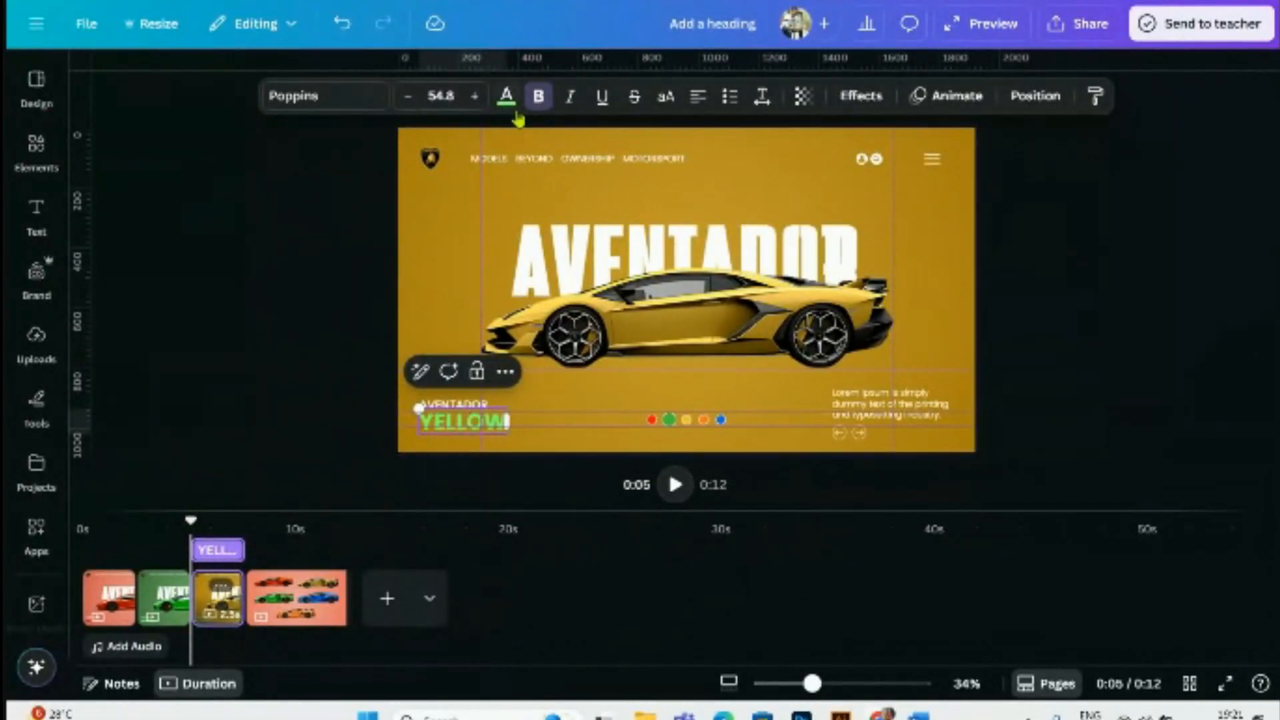
{"action": "left_click", "coordinate": [330, 319]}
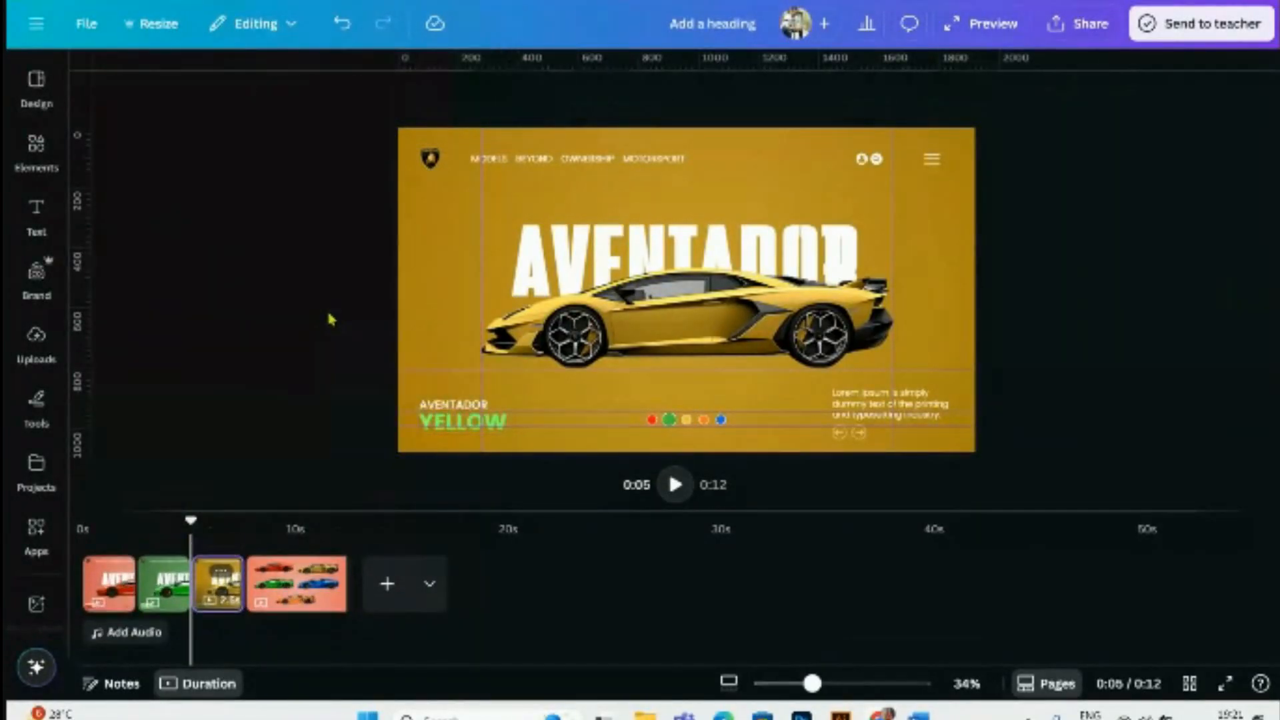
- Recolor the YELLOW label to a custom light gold that stands out against the gold background
{"action": "left_click", "coordinate": [433, 424]}
{"action": "left_click", "coordinate": [507, 96]}
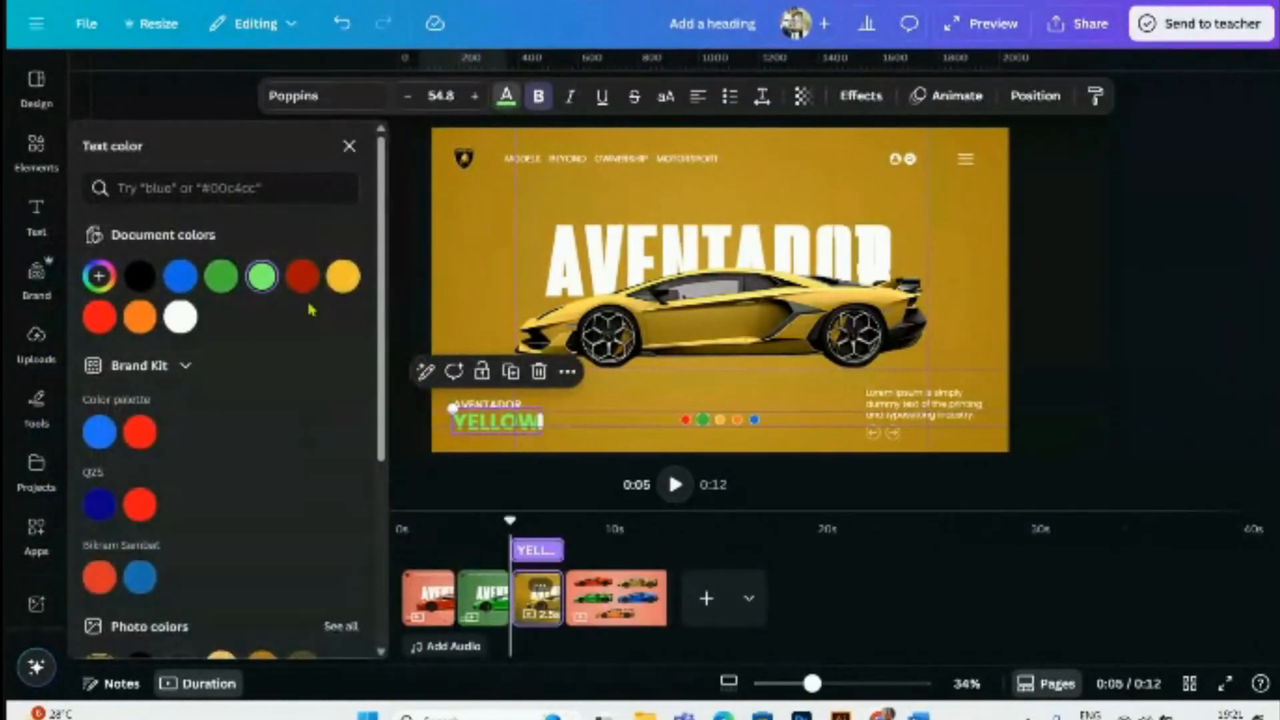
{"action": "scroll", "coordinate": [245, 318], "scroll_direction": "down", "scroll_amount": 4}
{"action": "left_click", "coordinate": [261, 401]}
{"action": "scroll", "coordinate": [198, 371], "scroll_direction": "up", "scroll_amount": 4}
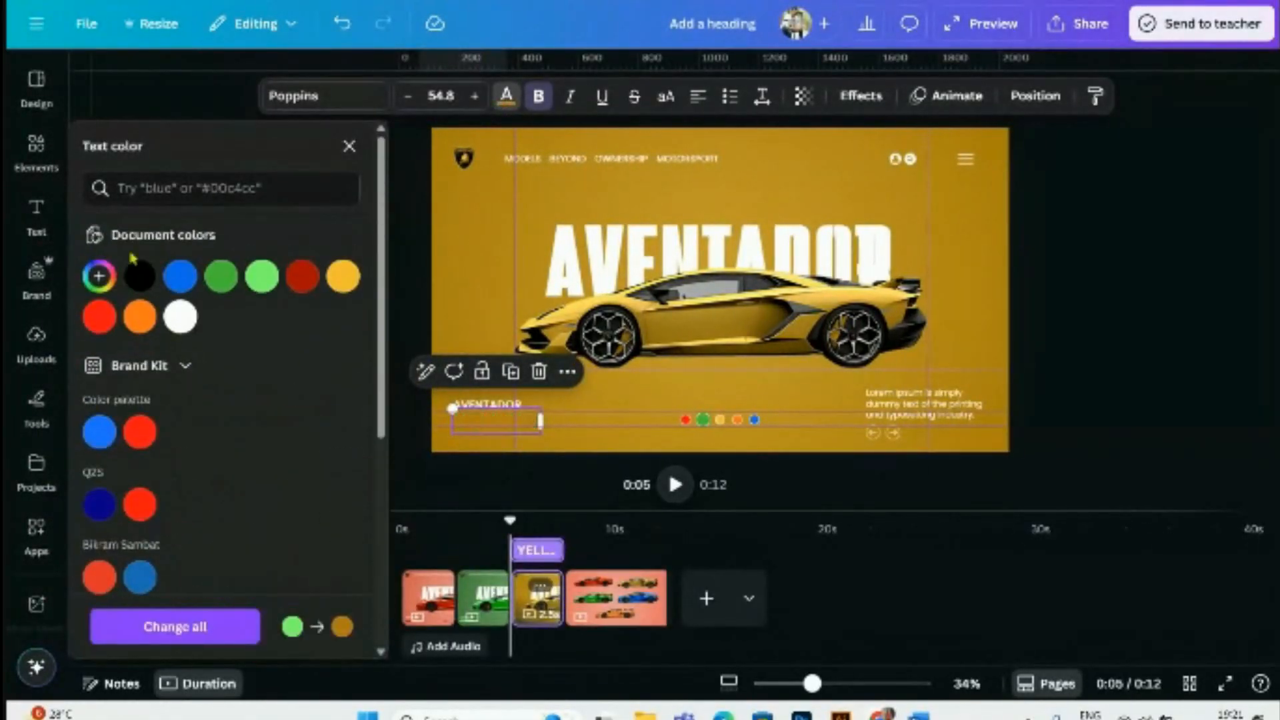
{"action": "left_click", "coordinate": [99, 276]}
{"action": "left_click_drag", "start_coordinate": [310, 346], "coordinate": [259, 318]}
{"action": "left_click", "coordinate": [1105, 455]}
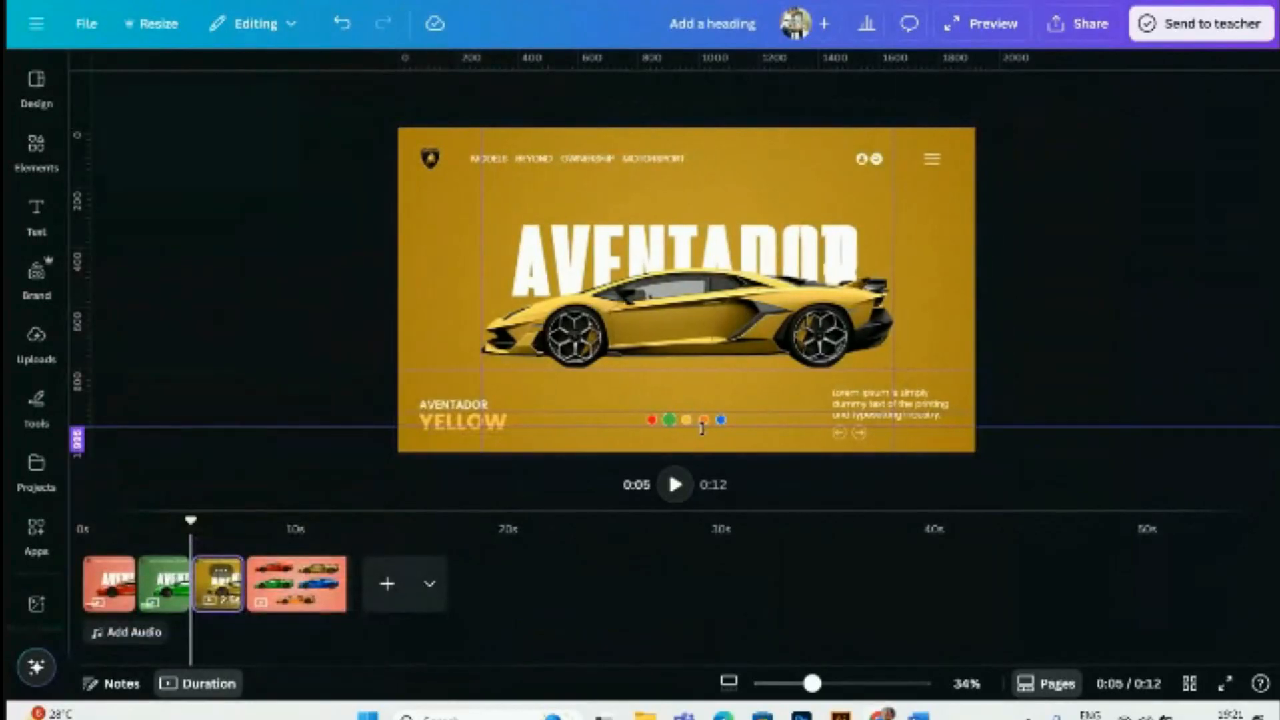
- Shrink the enlarged green color dot to the size of the other dots, keeping it centered in the row
{"action": "scroll", "coordinate": [714, 434], "scroll_direction": "up", "scroll_amount": 5}
{"action": "scroll", "coordinate": [650, 415], "scroll_direction": "down", "scroll_amount": 5}
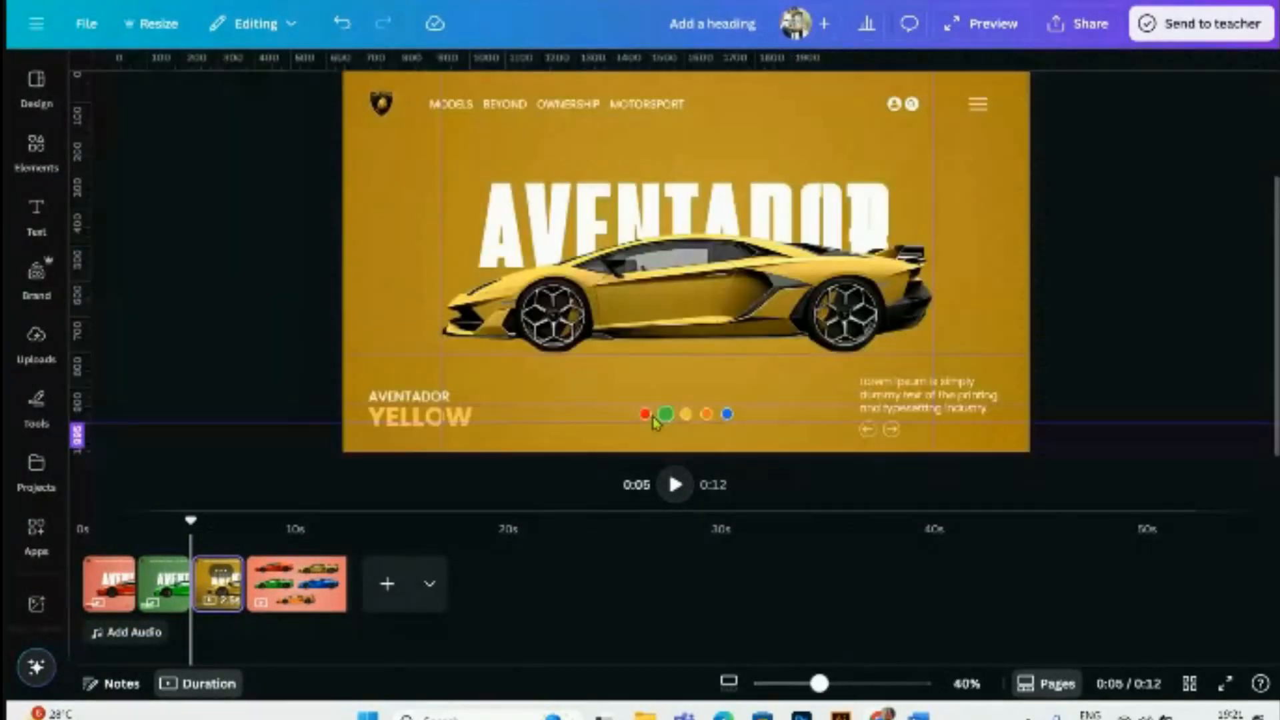
{"action": "left_click", "coordinate": [681, 317]}
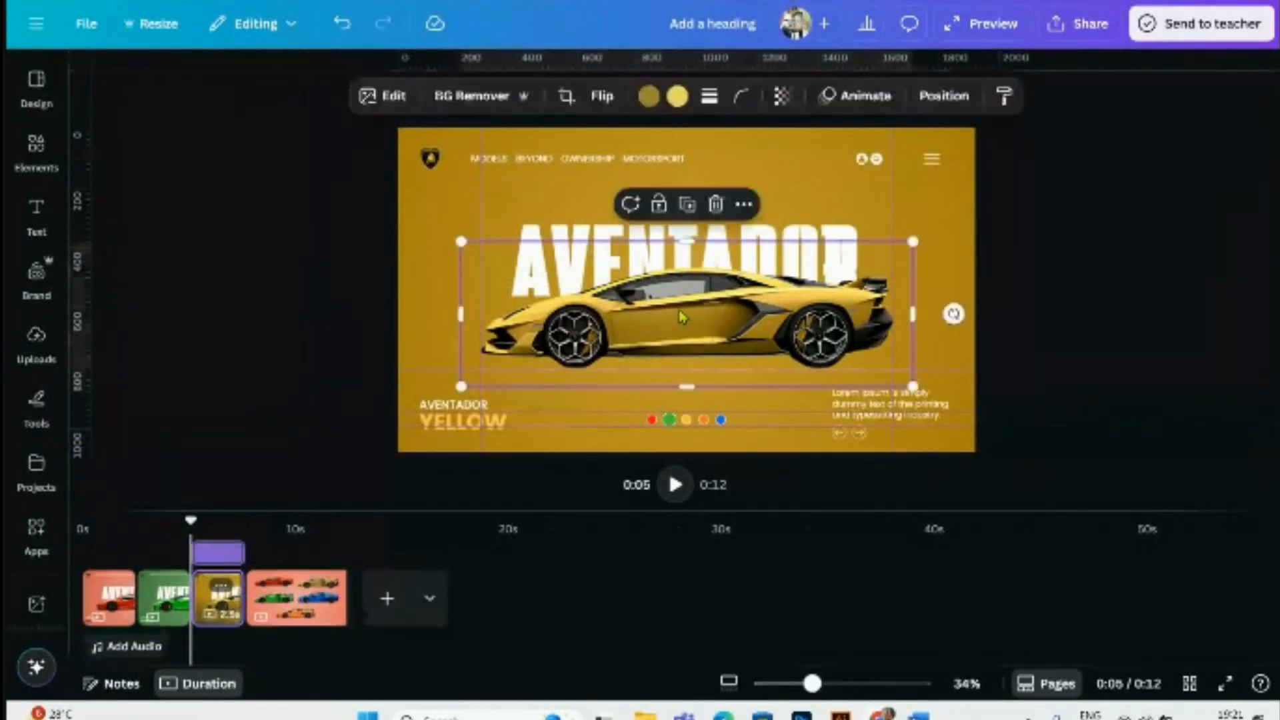
{"action": "left_click", "coordinate": [444, 428]}
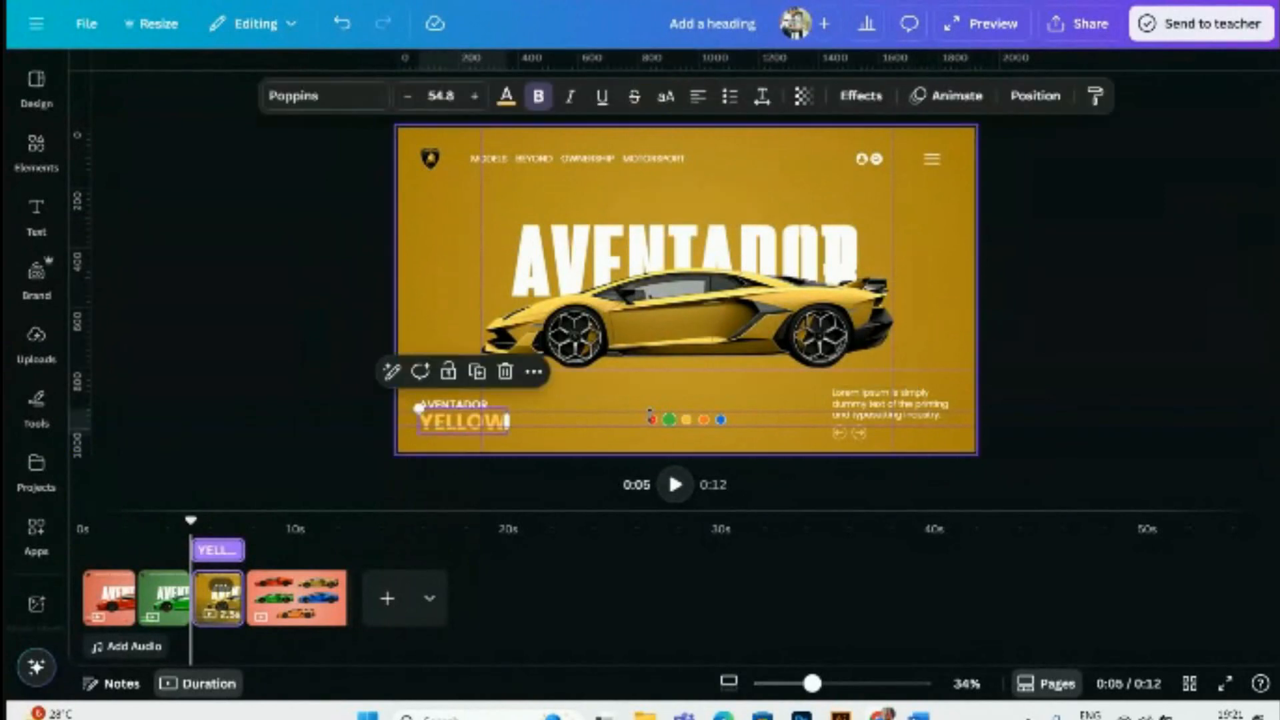
{"action": "left_click", "coordinate": [674, 442]}
{"action": "scroll", "coordinate": [672, 440], "scroll_direction": "up", "scroll_amount": 3}
{"action": "scroll", "coordinate": [672, 440], "scroll_direction": "up", "scroll_amount": 5}
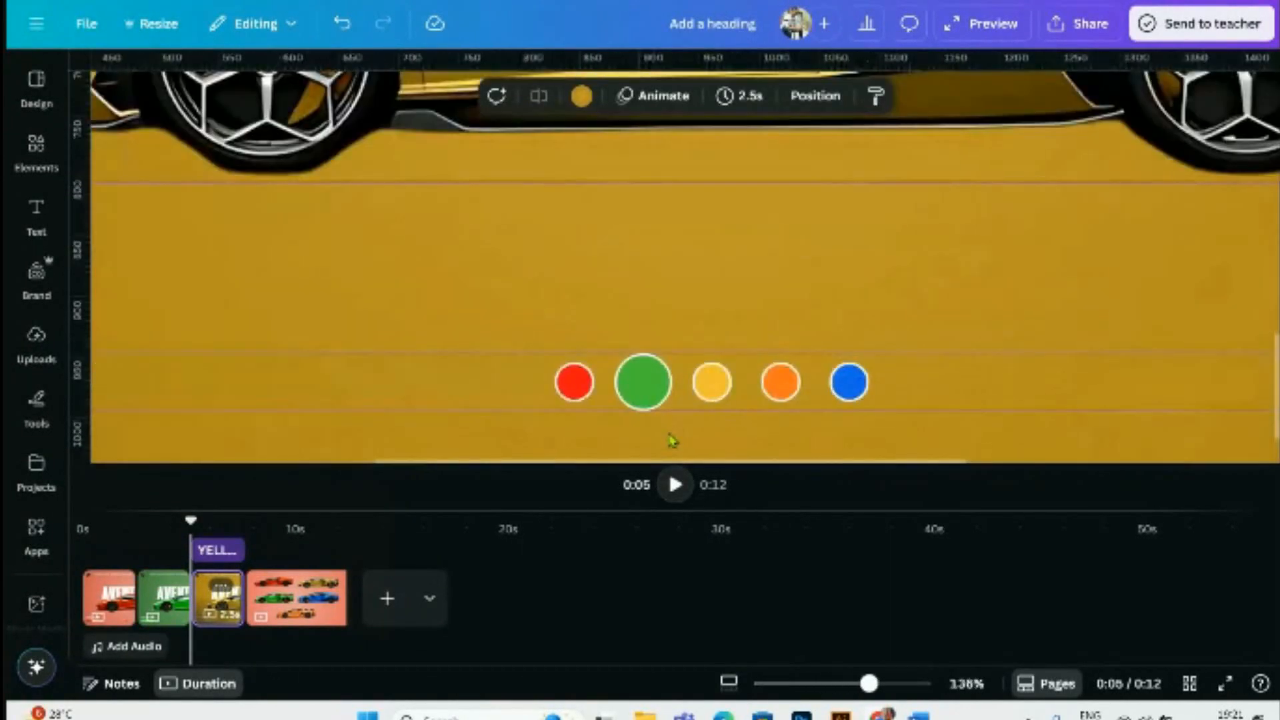
{"action": "left_click", "coordinate": [627, 345]}
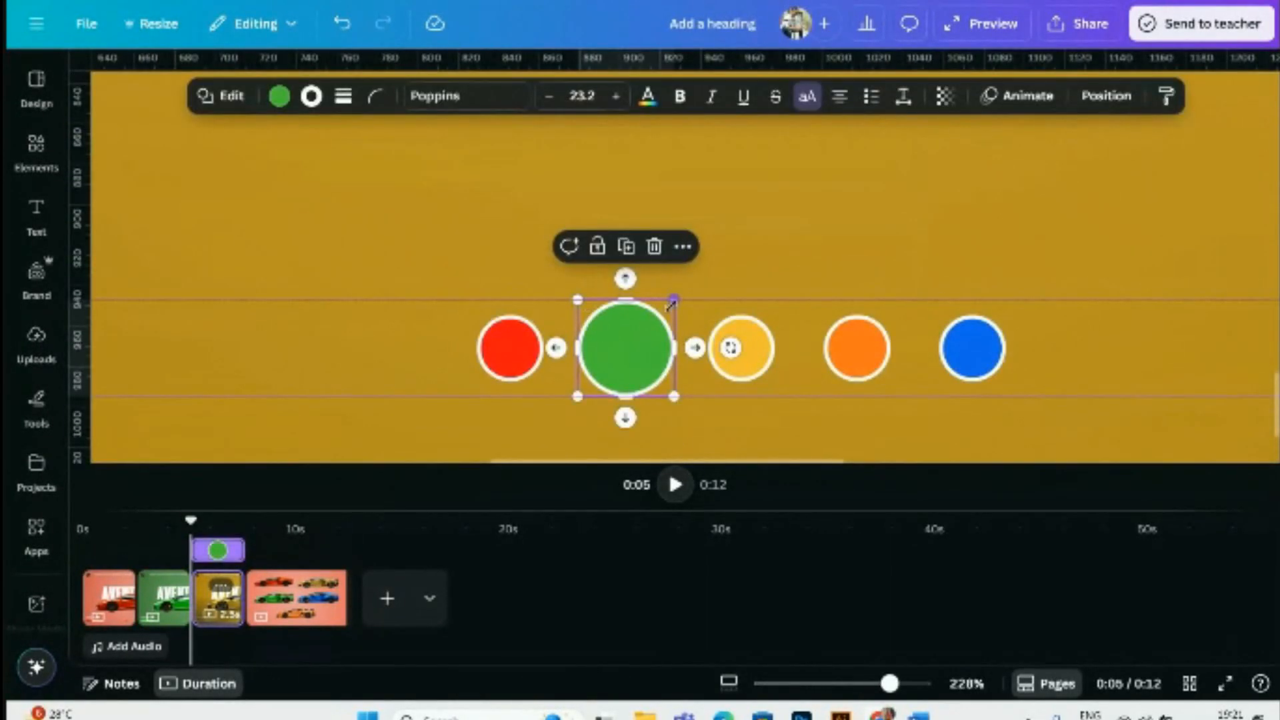
{"action": "left_click_drag", "start_coordinate": [672, 303], "coordinate": [659, 315]}
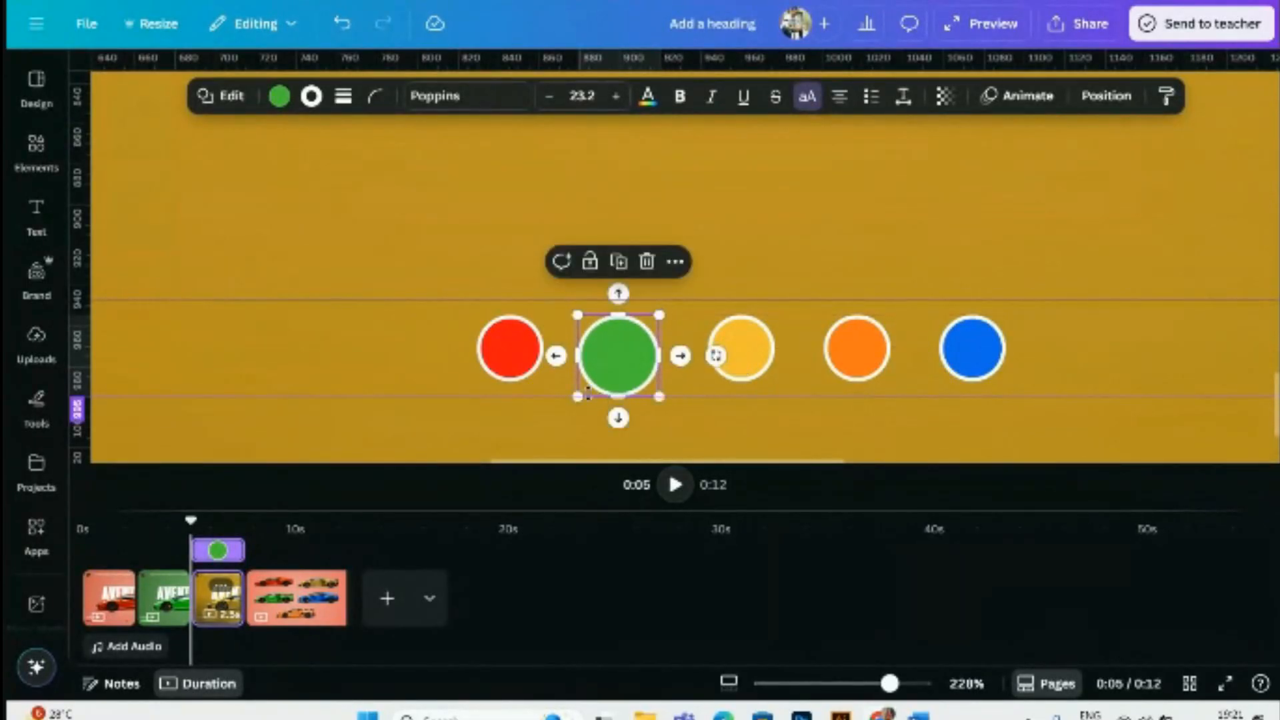
{"action": "left_click_drag", "start_coordinate": [579, 393], "coordinate": [593, 381]}
- Enlarge the yellow color dot evenly between the two guide lines to mark it as the active color
{"action": "left_click", "coordinate": [733, 367]}
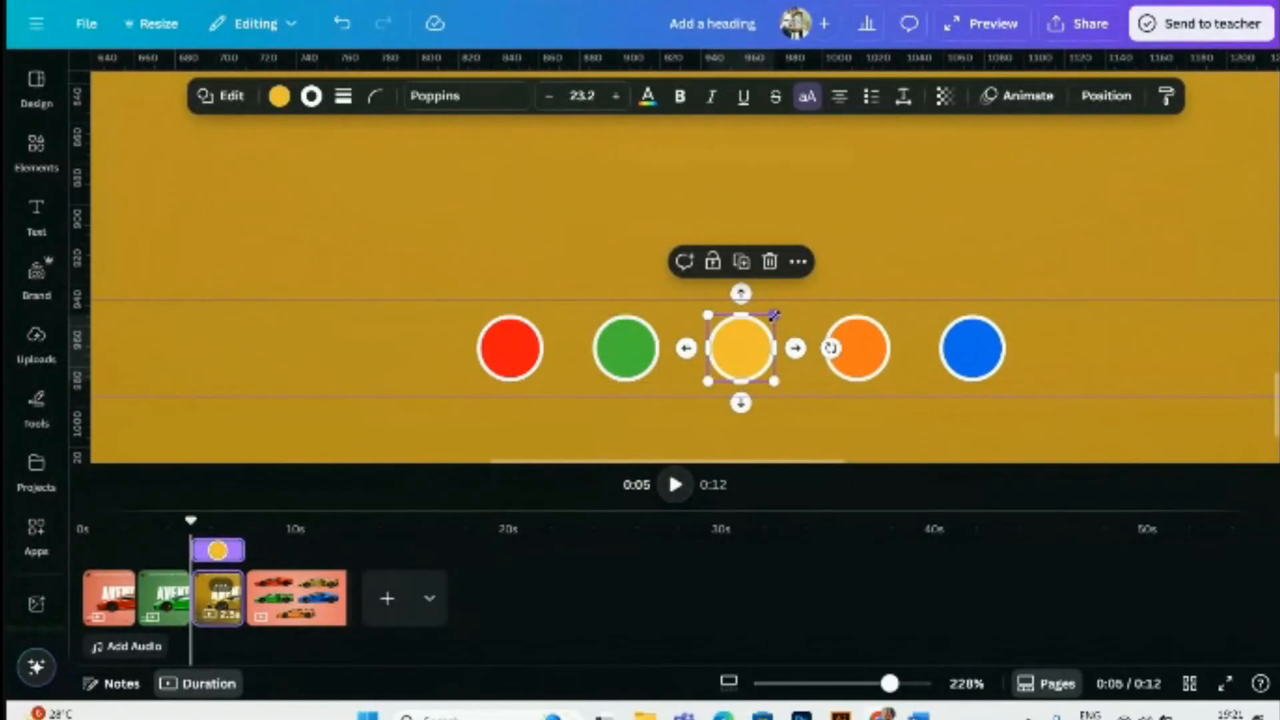
{"action": "left_click_drag", "start_coordinate": [774, 315], "coordinate": [791, 297]}
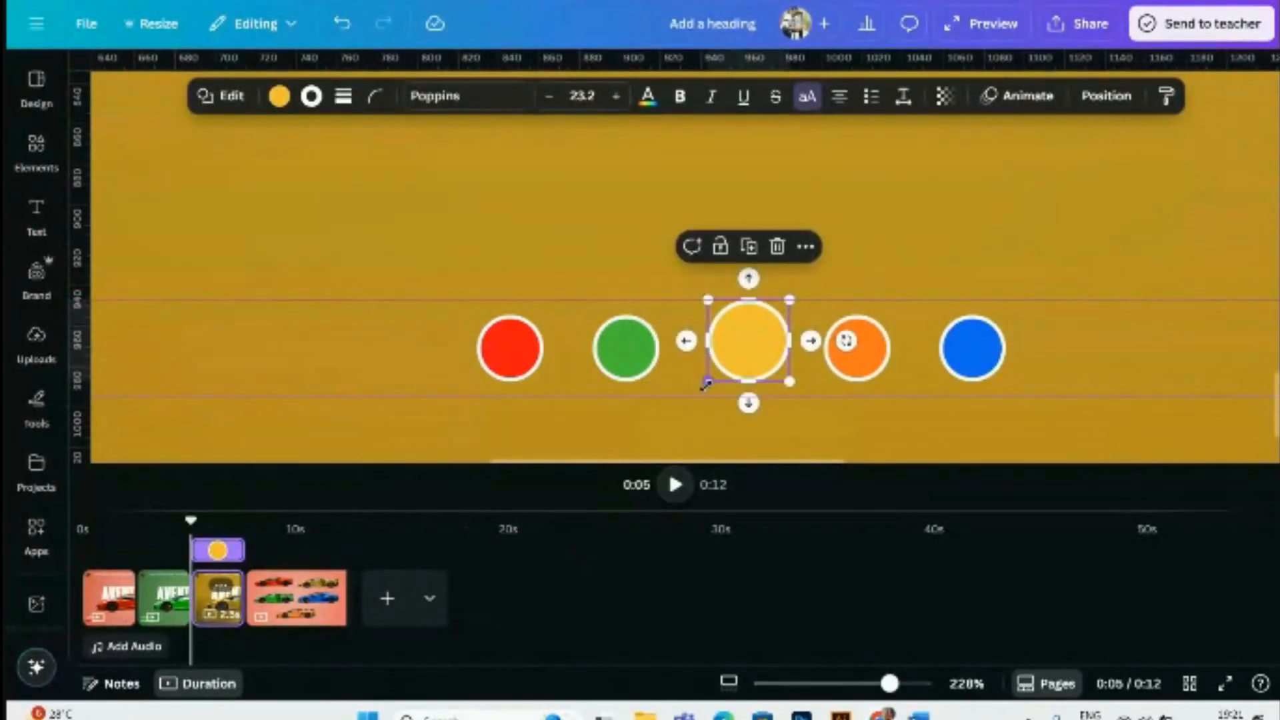
{"action": "left_click_drag", "start_coordinate": [706, 376], "coordinate": [695, 392]}
{"action": "left_click", "coordinate": [824, 427]}
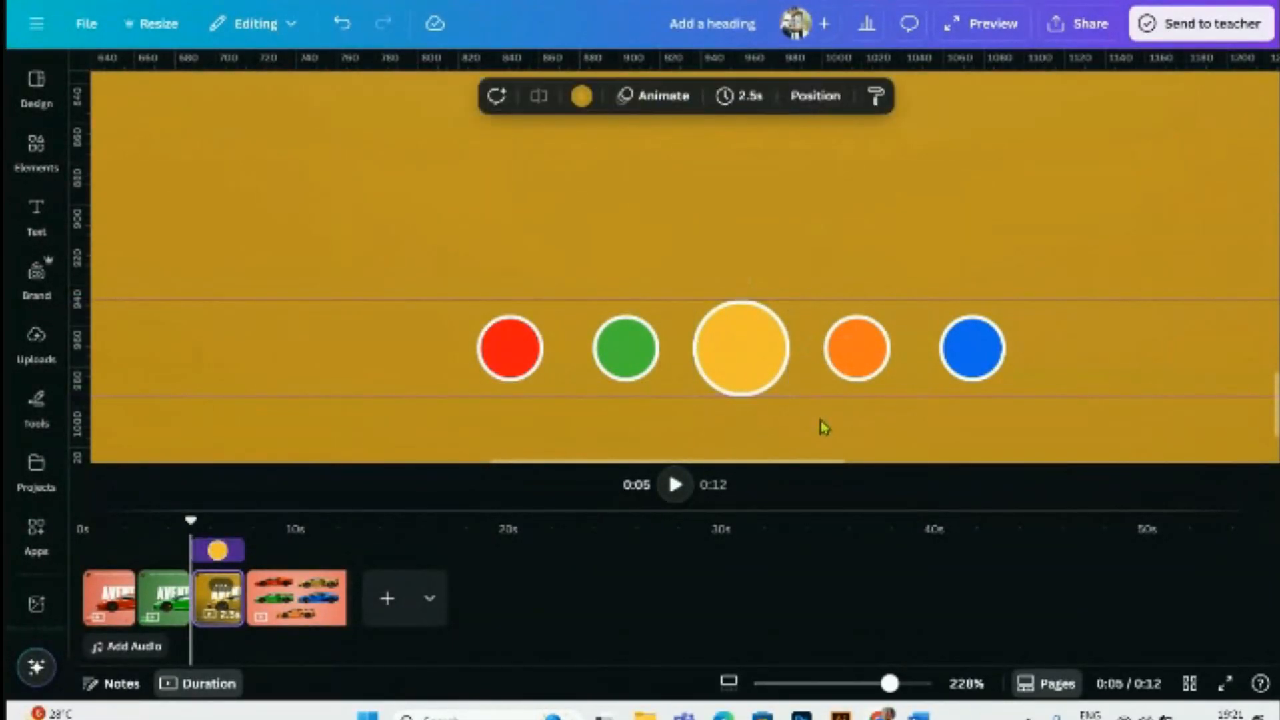
- Go back to the first page with the red Aventador in the timeline
{"action": "scroll", "coordinate": [823, 428], "scroll_direction": "down", "scroll_amount": 5}
{"action": "scroll", "coordinate": [823, 428], "scroll_direction": "down", "scroll_amount": 6}
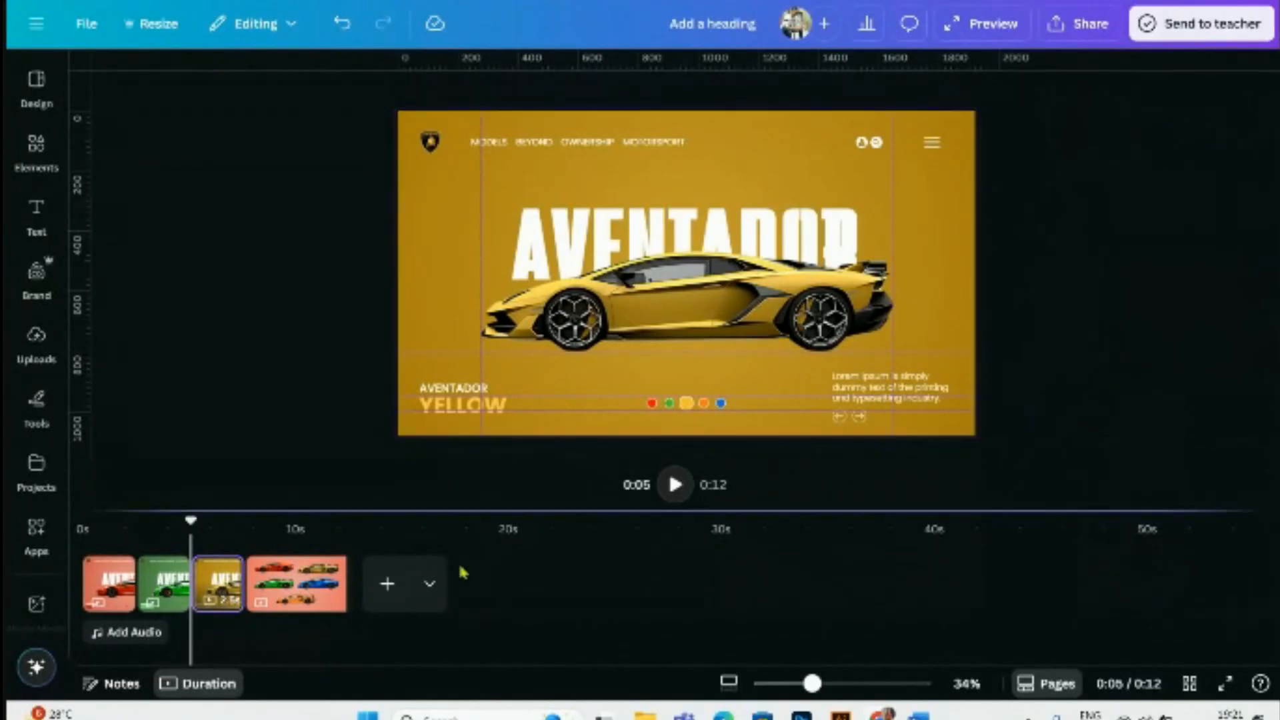
{"action": "left_click", "coordinate": [113, 590]}
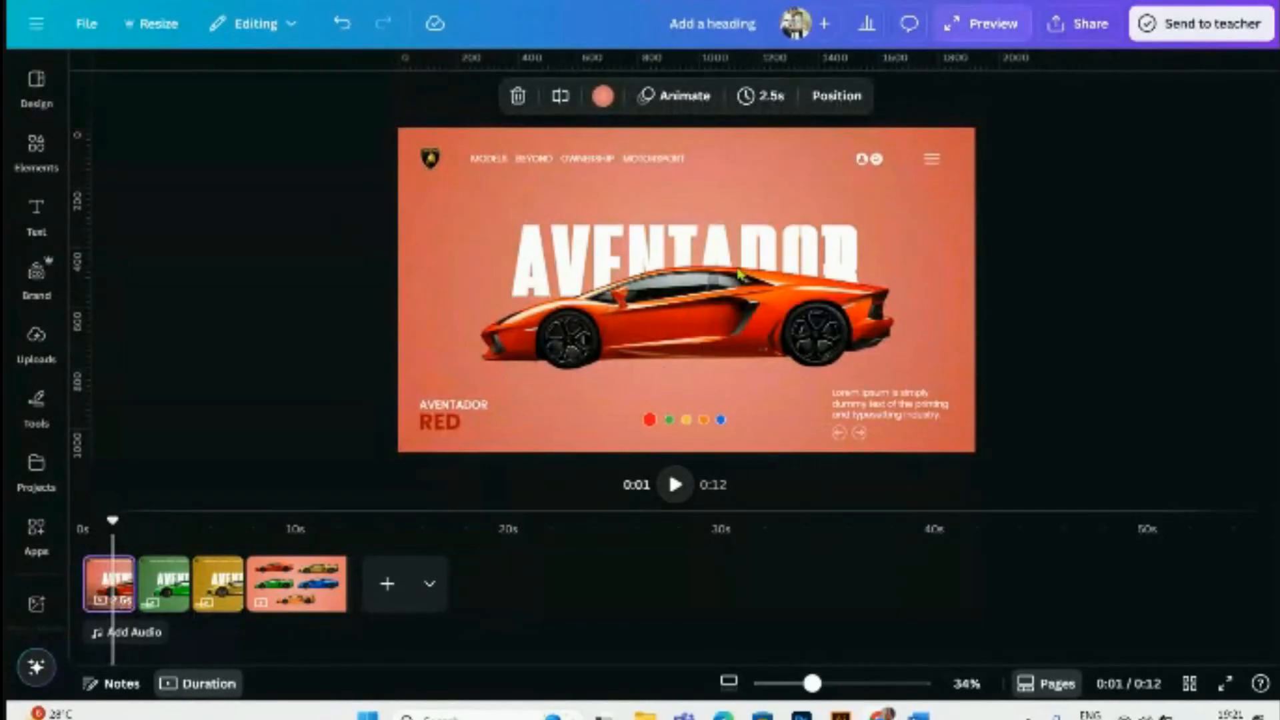
- Compare the placement of the car images on the red and green Aventador pages
{"action": "left_click", "coordinate": [717, 316]}
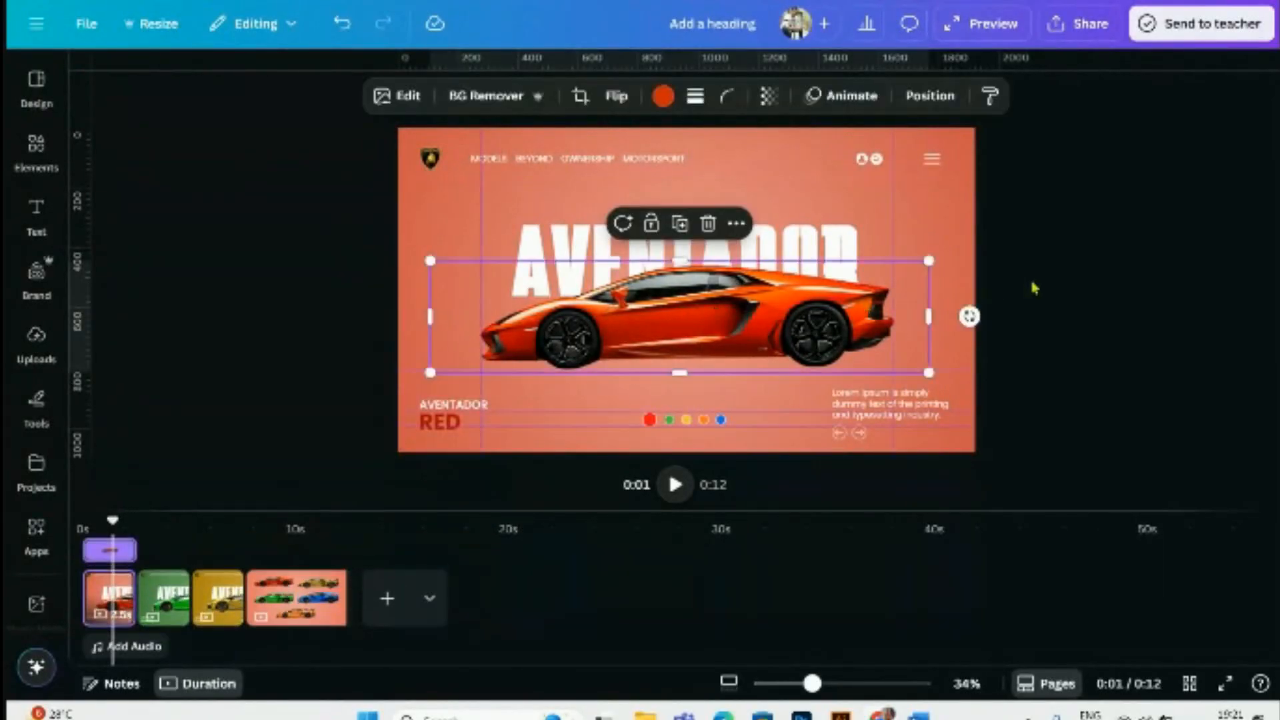
{"action": "left_click", "coordinate": [1092, 287]}
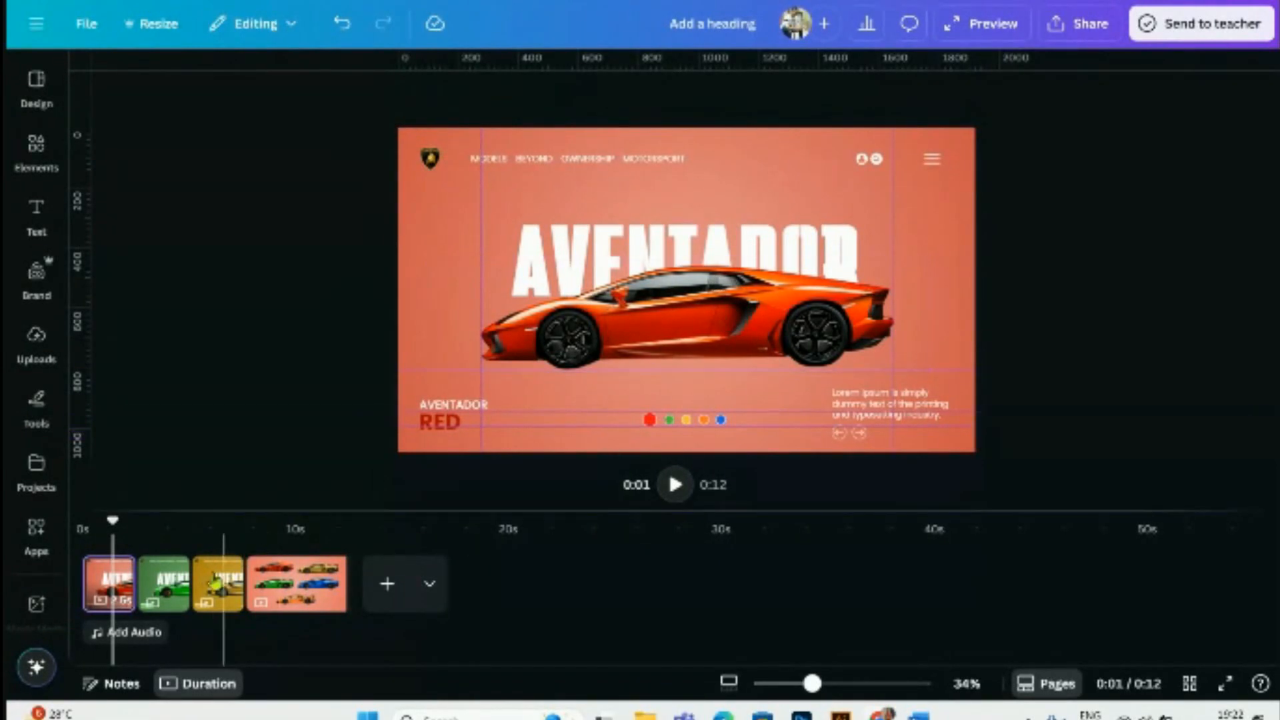
{"action": "left_click", "coordinate": [166, 590]}
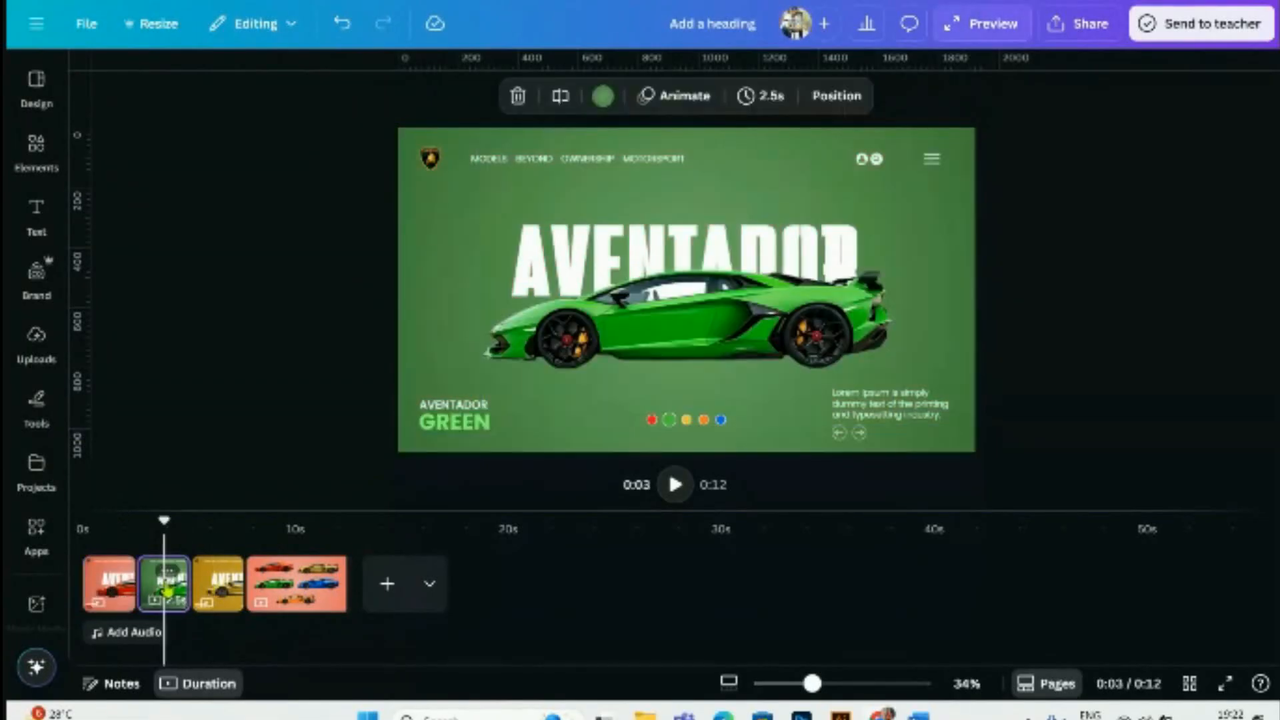
{"action": "left_click", "coordinate": [686, 313]}
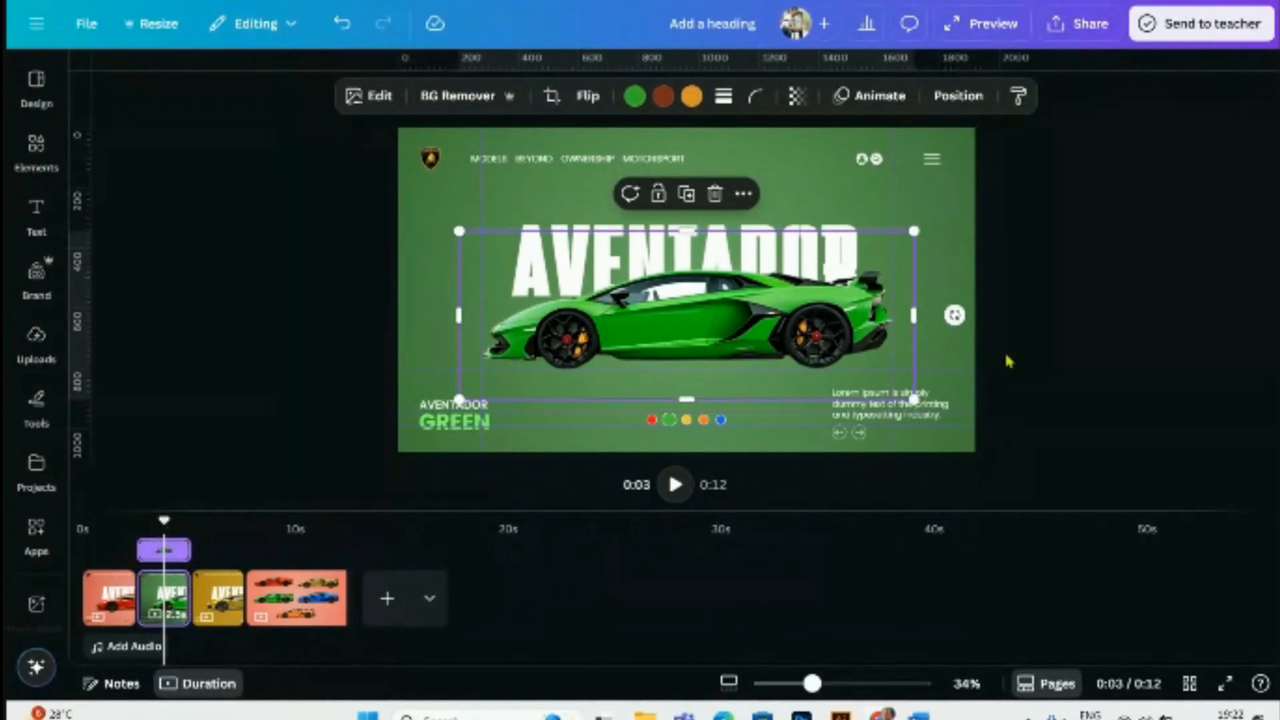
{"action": "left_click", "coordinate": [1097, 367]}
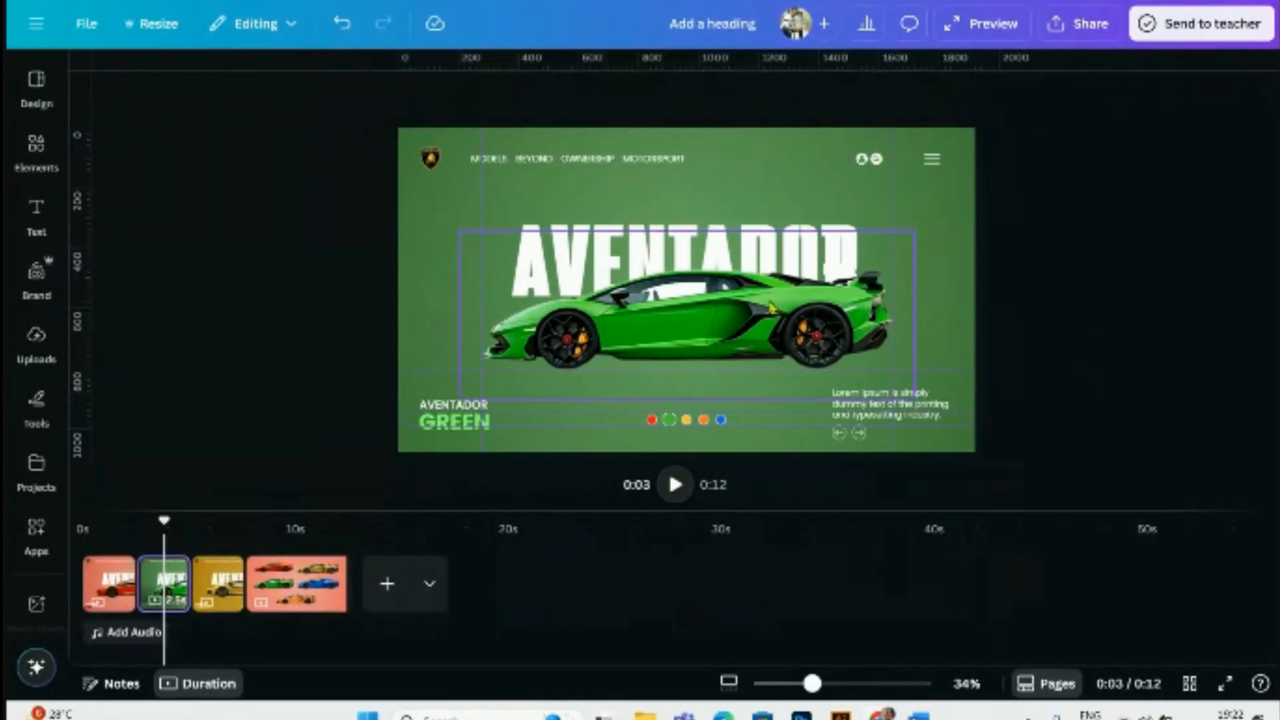
{"action": "left_click", "coordinate": [777, 310]}
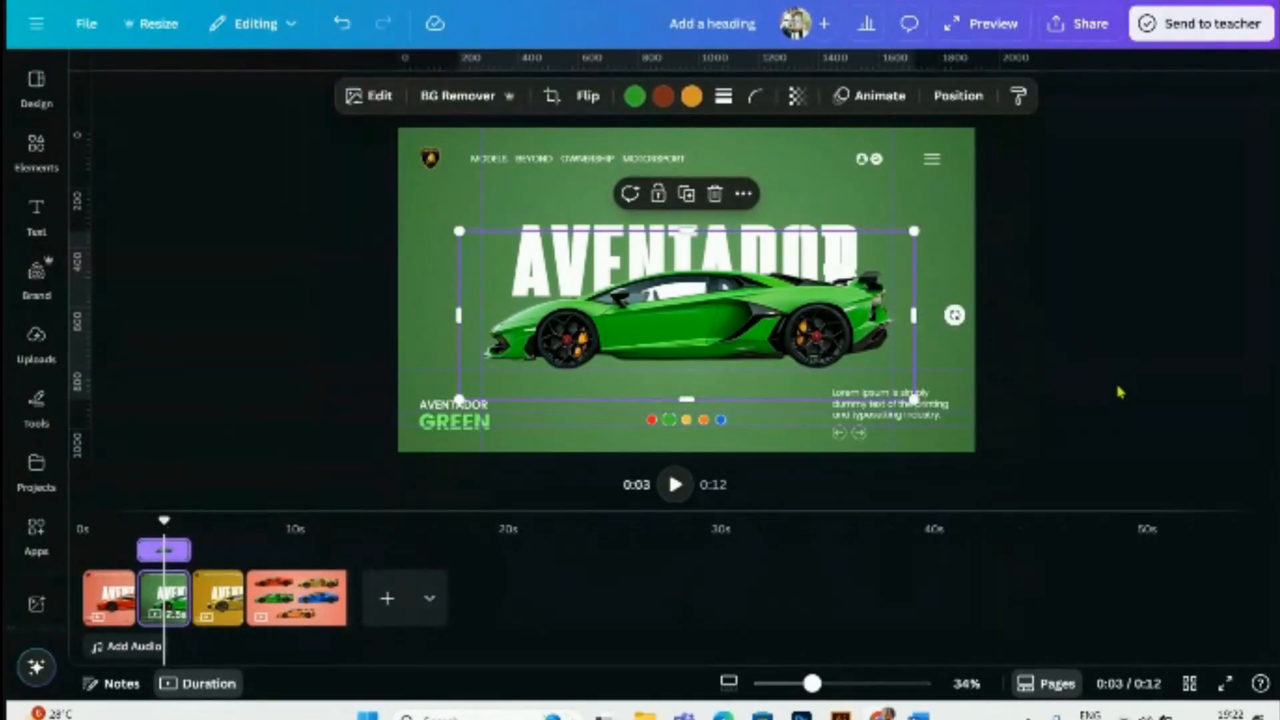
{"action": "left_click", "coordinate": [108, 597]}
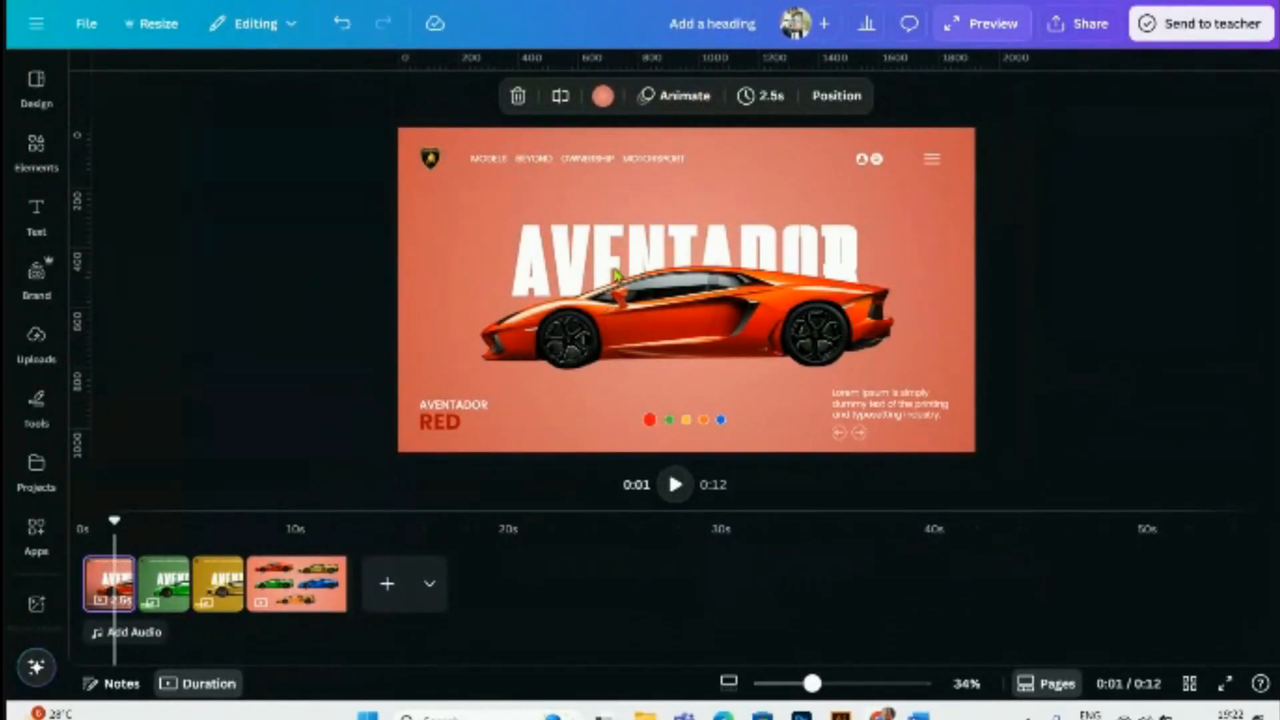
- Copy the green car image from the green page and paste it onto the red page
{"action": "left_click", "coordinate": [163, 580]}
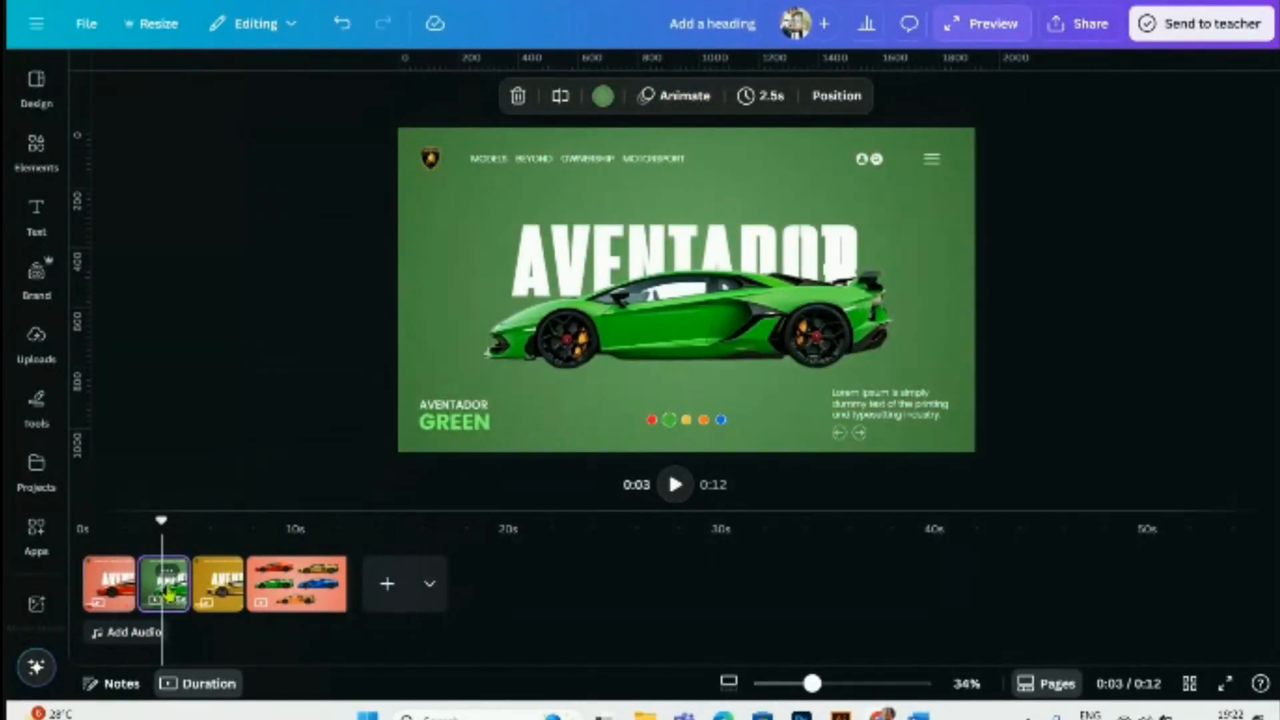
{"action": "left_click", "coordinate": [650, 351]}
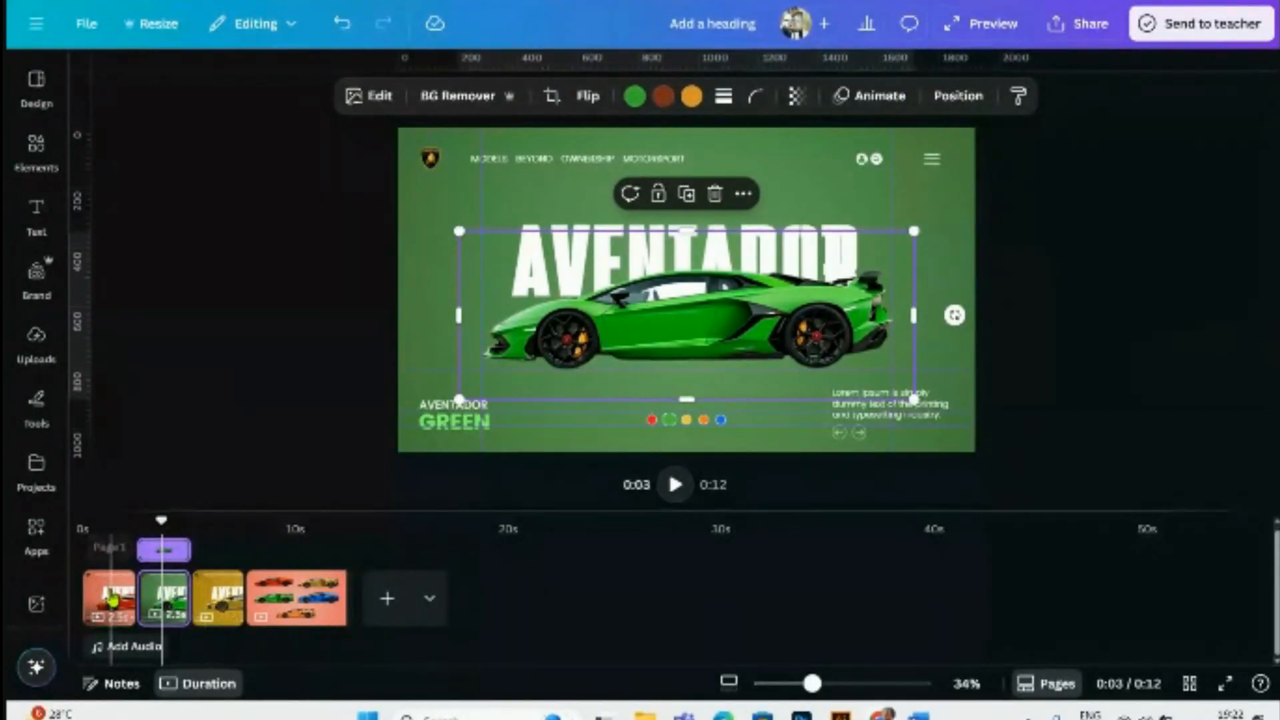
{"action": "right_click", "coordinate": [112, 602]}
{"action": "left_click", "coordinate": [1000, 379]}
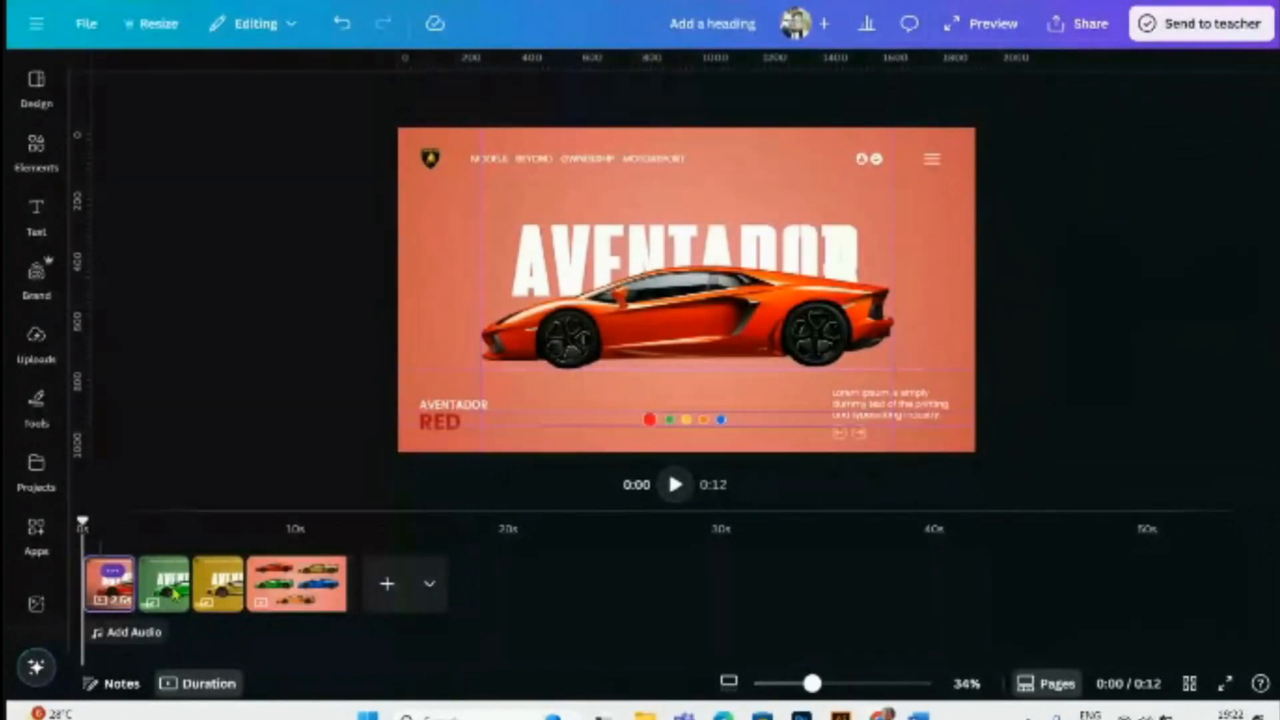
{"action": "left_click", "coordinate": [169, 586]}
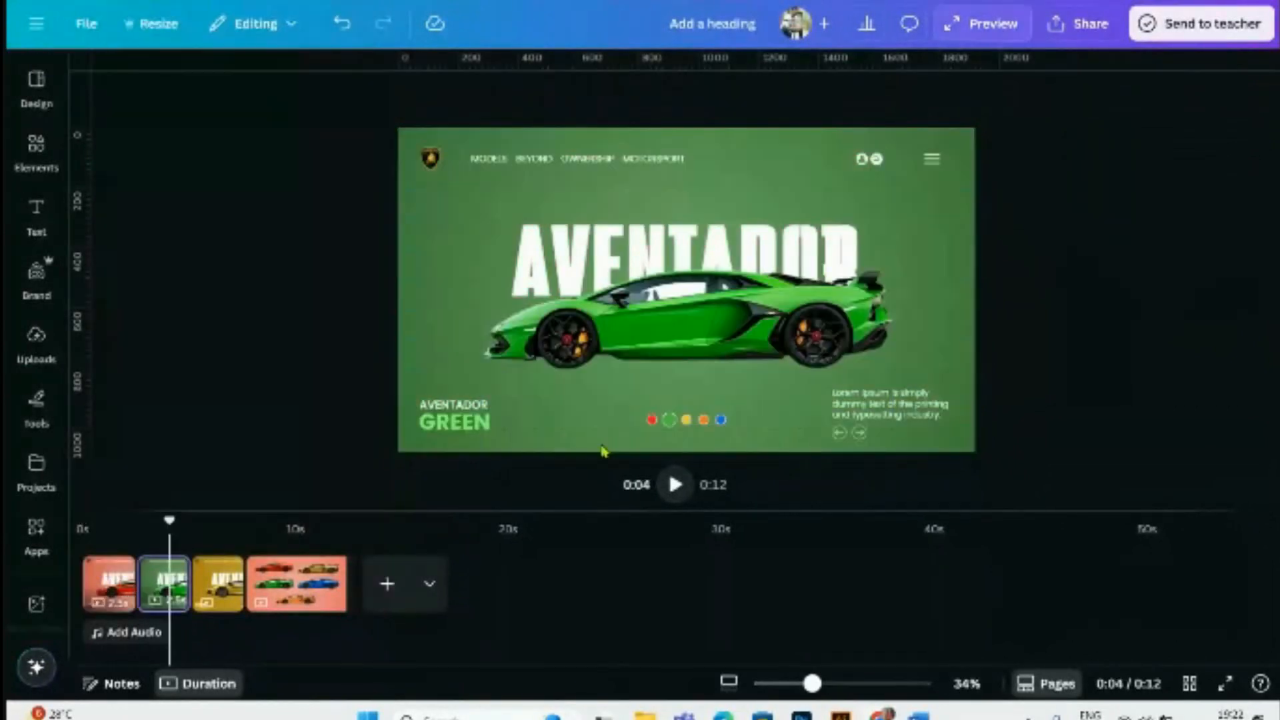
{"action": "left_click", "coordinate": [110, 593]}
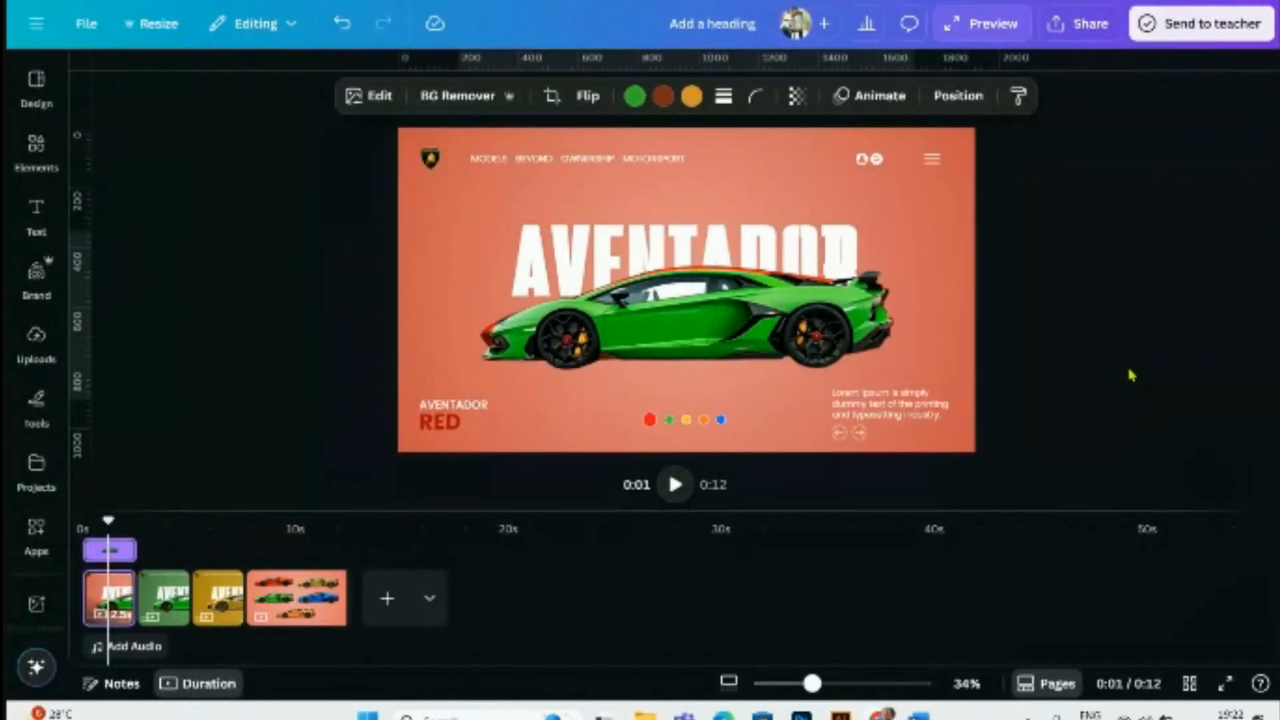
- Shrink the pasted green car on the red page proportionally from its lower-left corner
{"action": "left_click", "coordinate": [775, 326]}
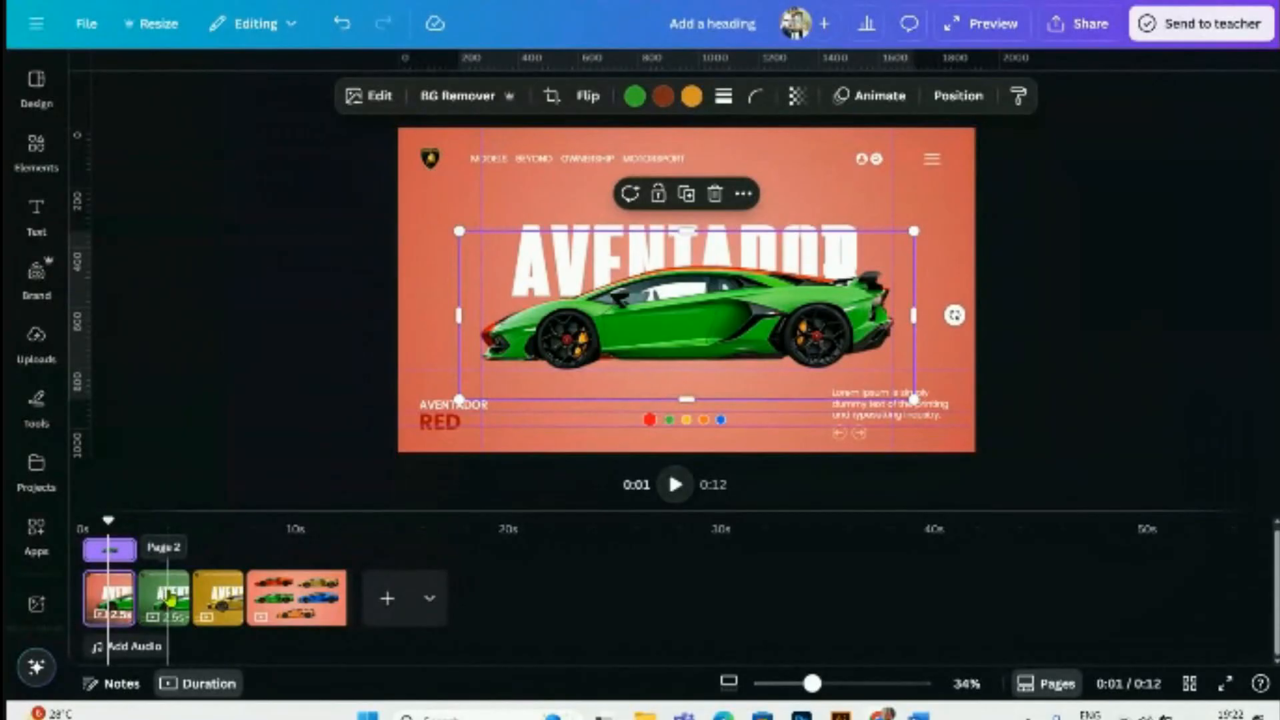
{"action": "left_click", "coordinate": [170, 596]}
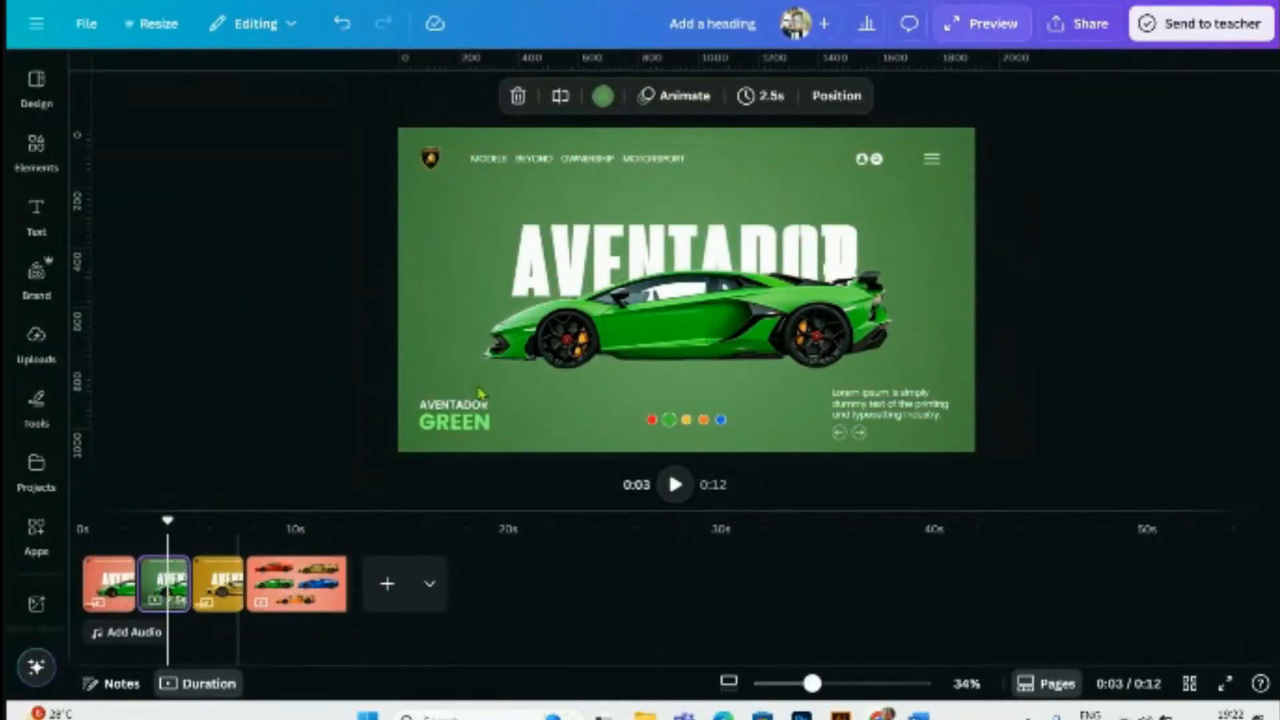
{"action": "left_click", "coordinate": [111, 585]}
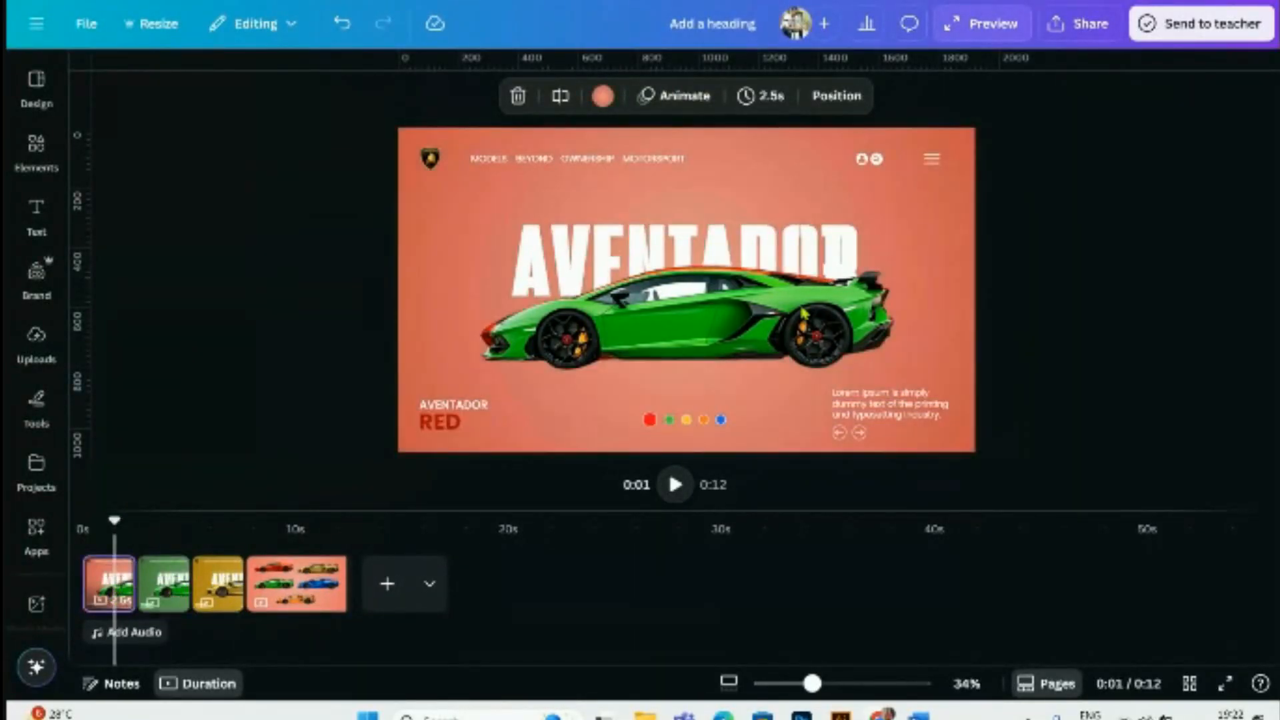
{"action": "left_click", "coordinate": [805, 312]}
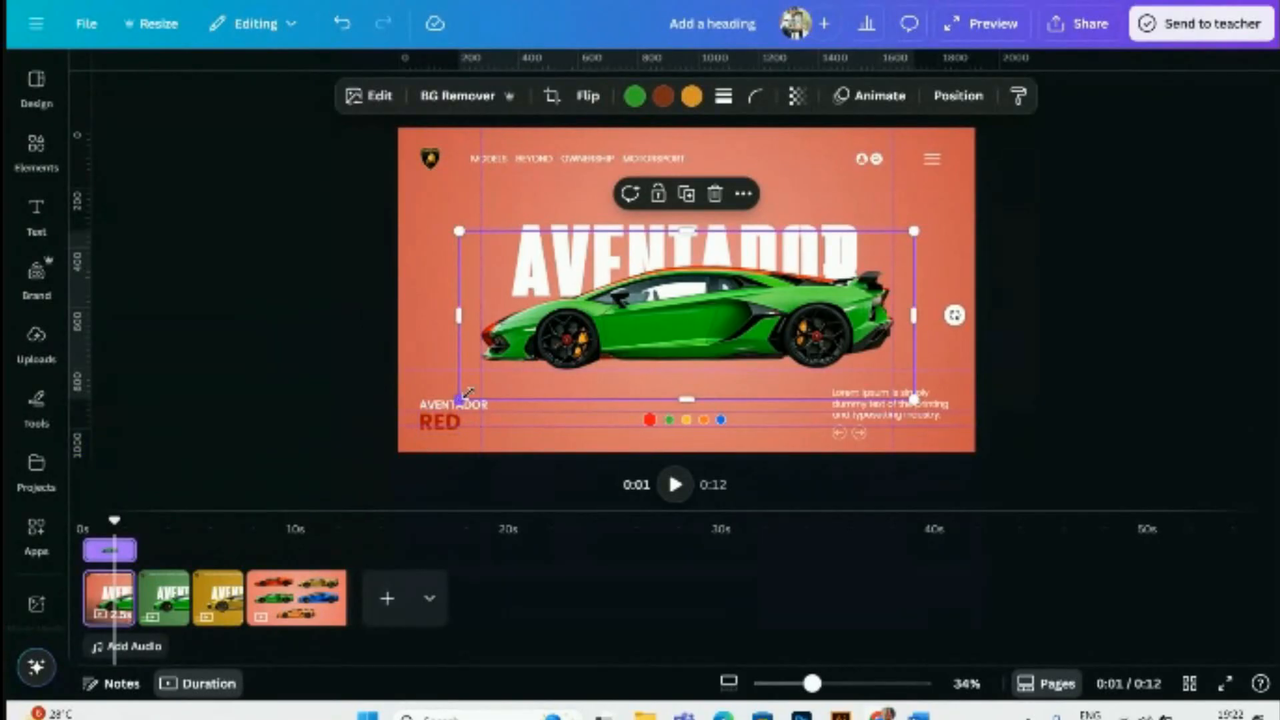
{"action": "left_click_drag", "start_coordinate": [466, 395], "coordinate": [577, 355]}
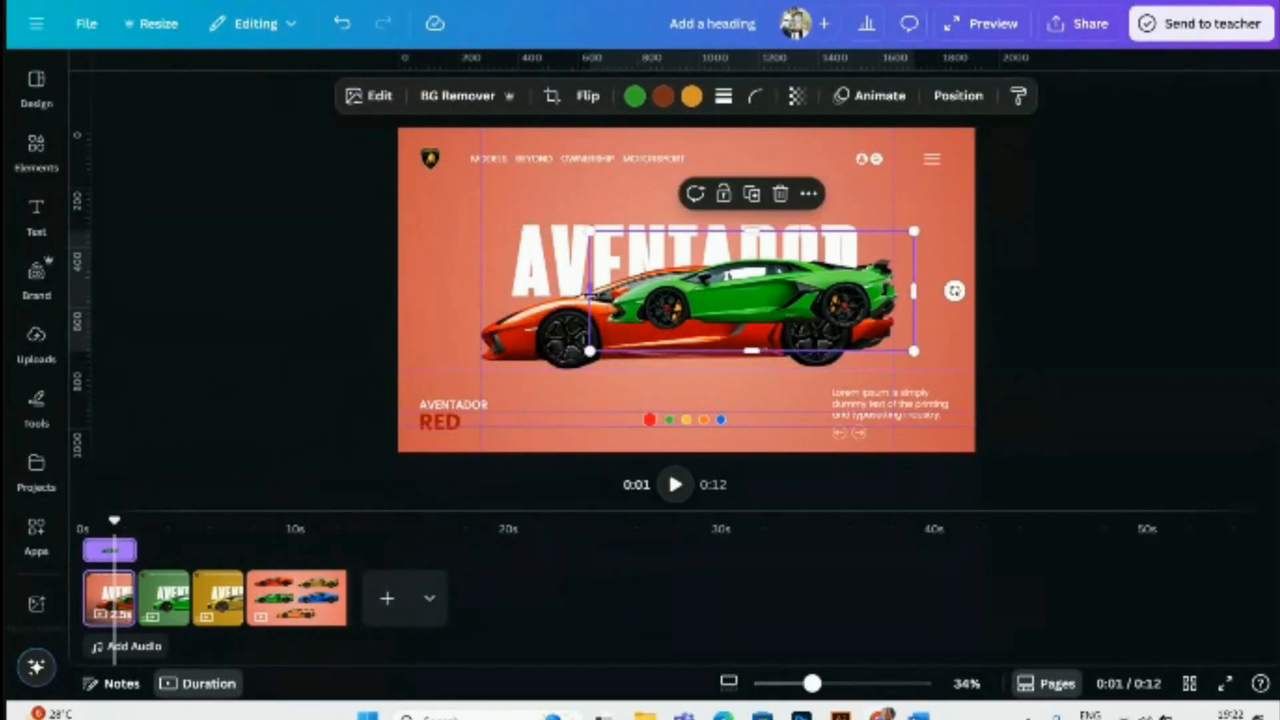
{"action": "left_click_drag", "start_coordinate": [590, 289], "coordinate": [598, 288]}
{"action": "left_click_drag", "start_coordinate": [914, 289], "coordinate": [909, 293]}
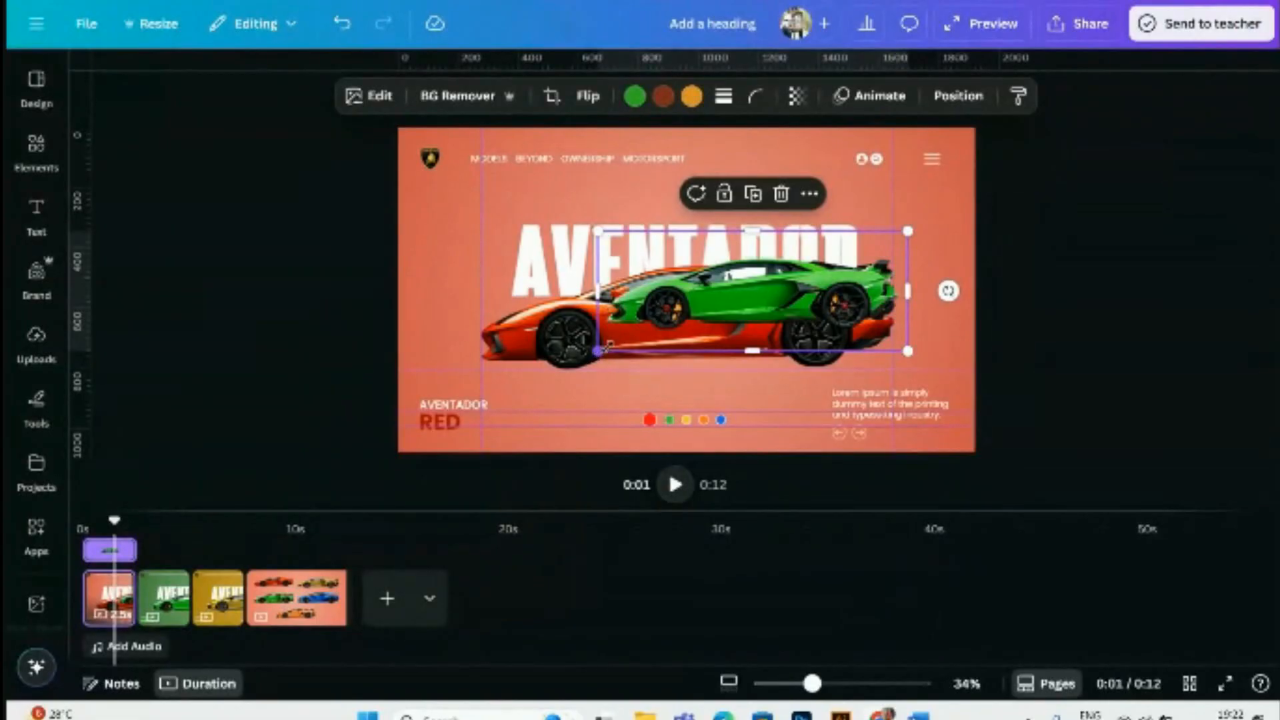
{"action": "key", "text": "ctrl+z"}
{"action": "key", "text": "ctrl+z"}
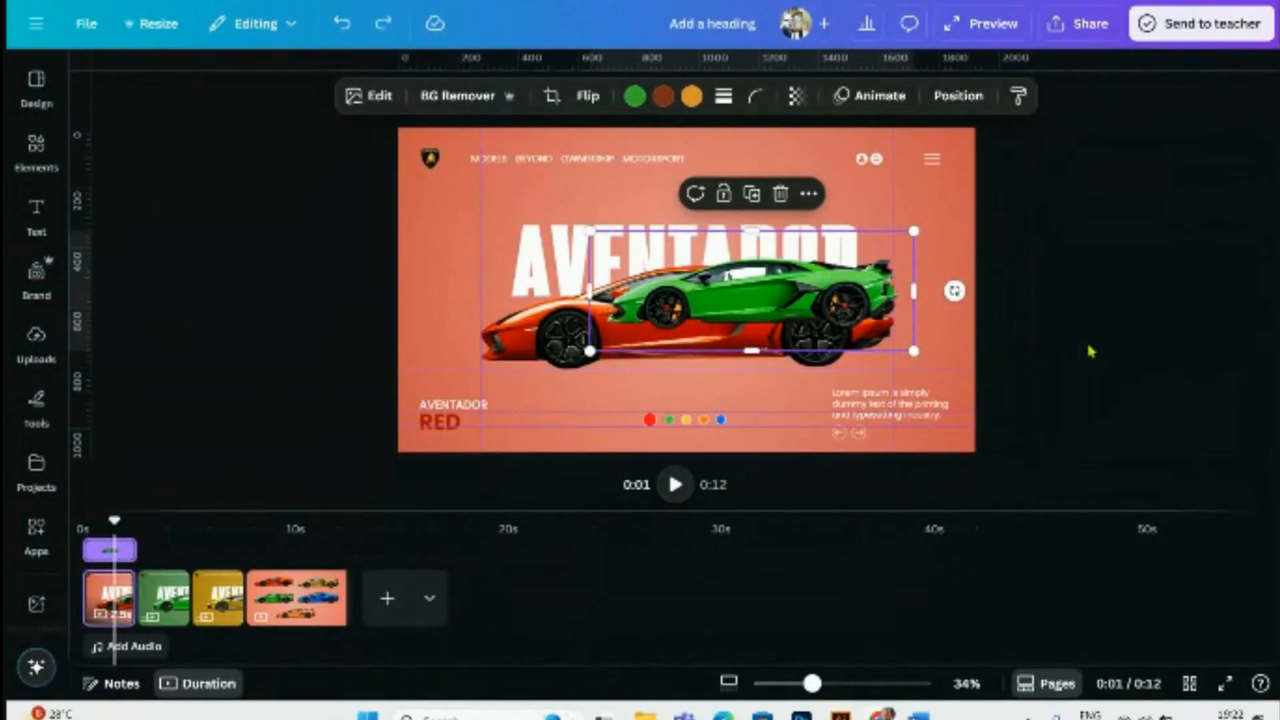
- Shrink the pasted green car further and move it just outside the right edge of the red page
{"action": "left_click_drag", "start_coordinate": [590, 350], "coordinate": [646, 330]}
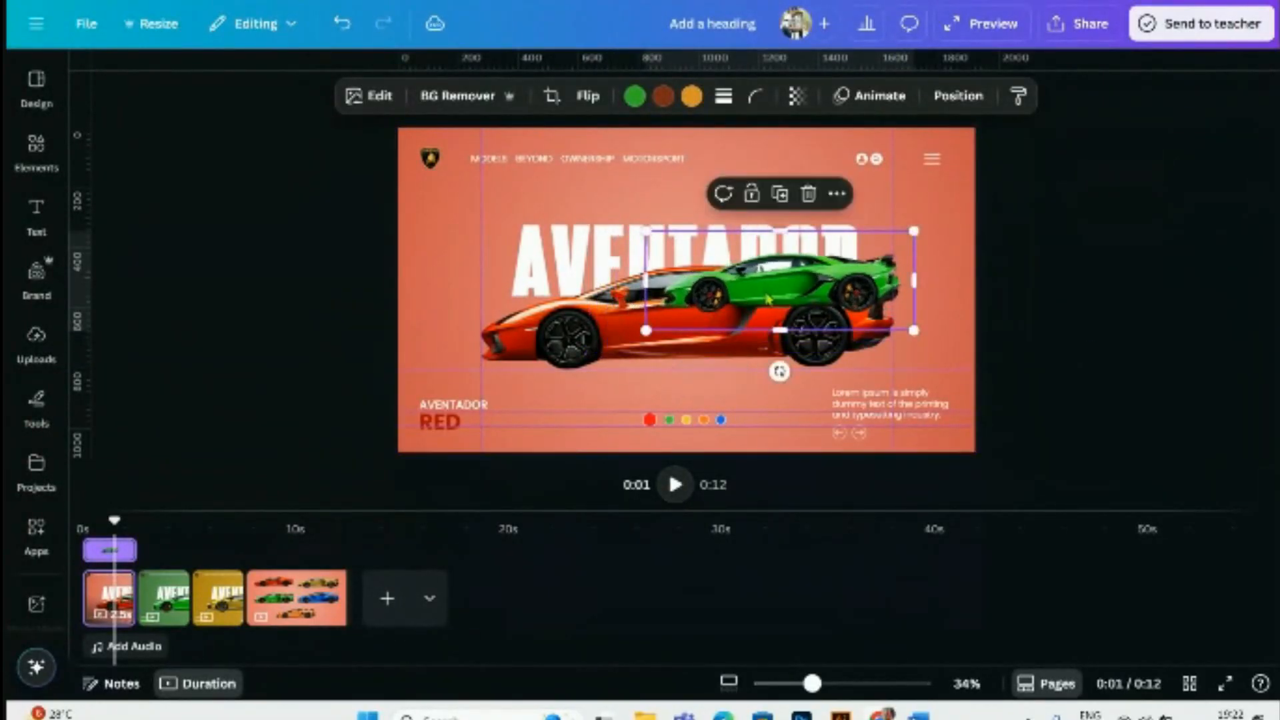
{"action": "left_click", "coordinate": [165, 601]}
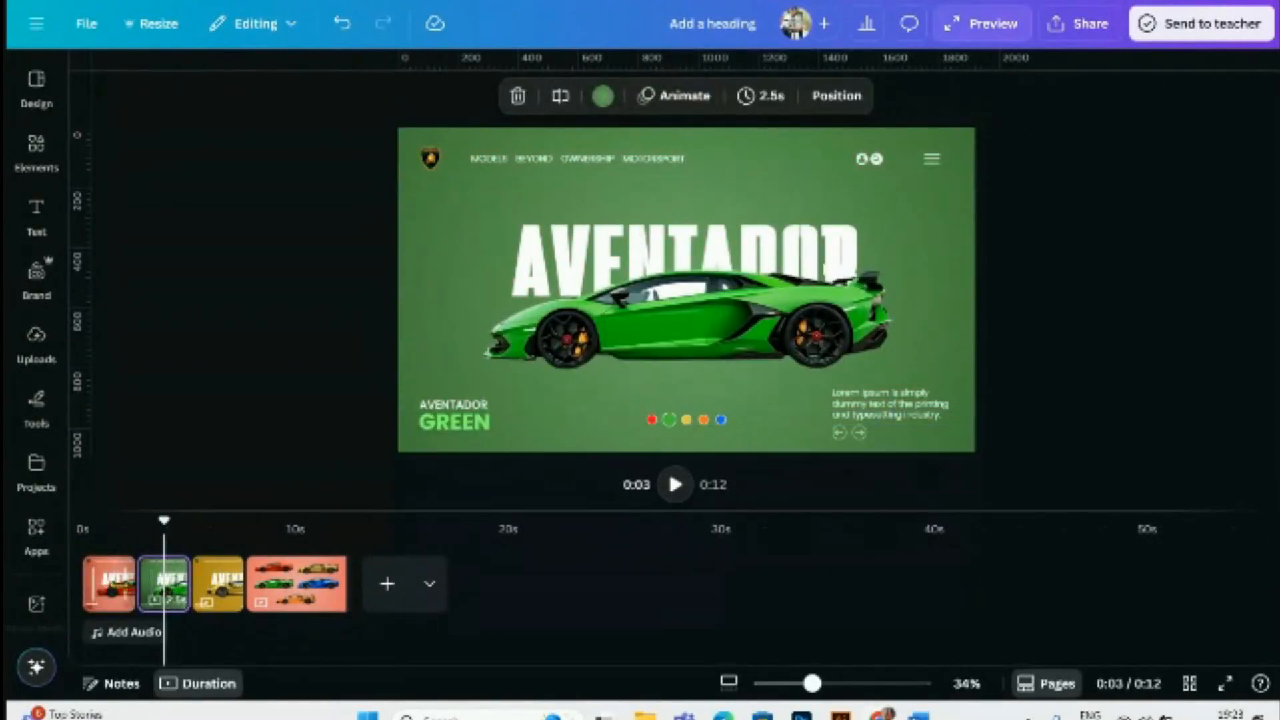
{"action": "left_click", "coordinate": [114, 591]}
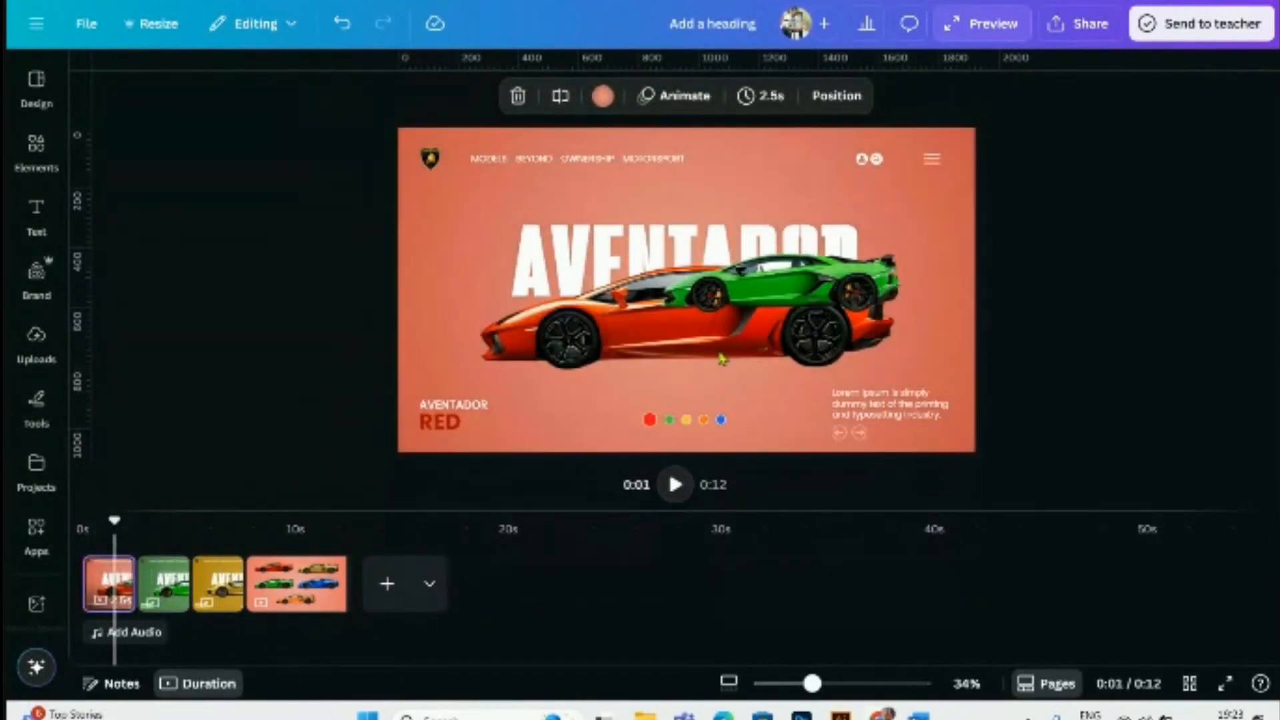
{"action": "left_click", "coordinate": [812, 292]}
{"action": "left_click_drag", "start_coordinate": [813, 292], "coordinate": [1129, 313]}
{"action": "scroll", "coordinate": [31, 603], "scroll_direction": "down", "scroll_amount": 1}
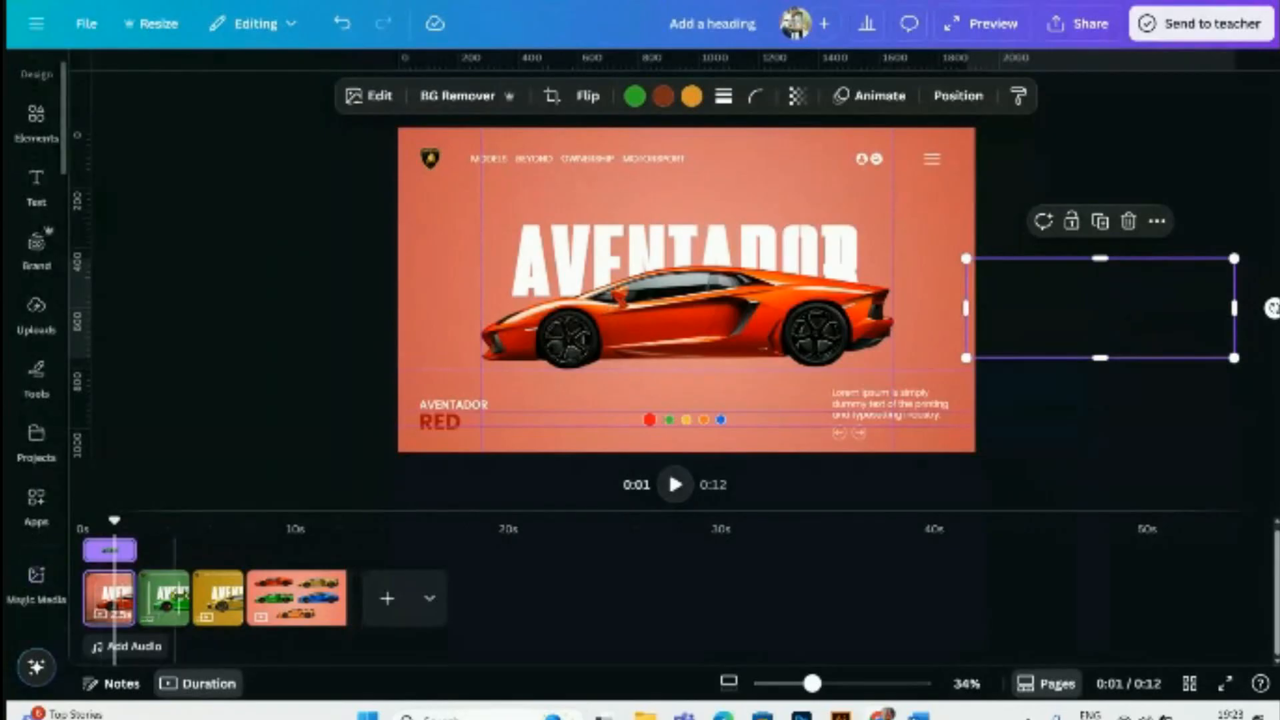
{"action": "left_click", "coordinate": [167, 604]}
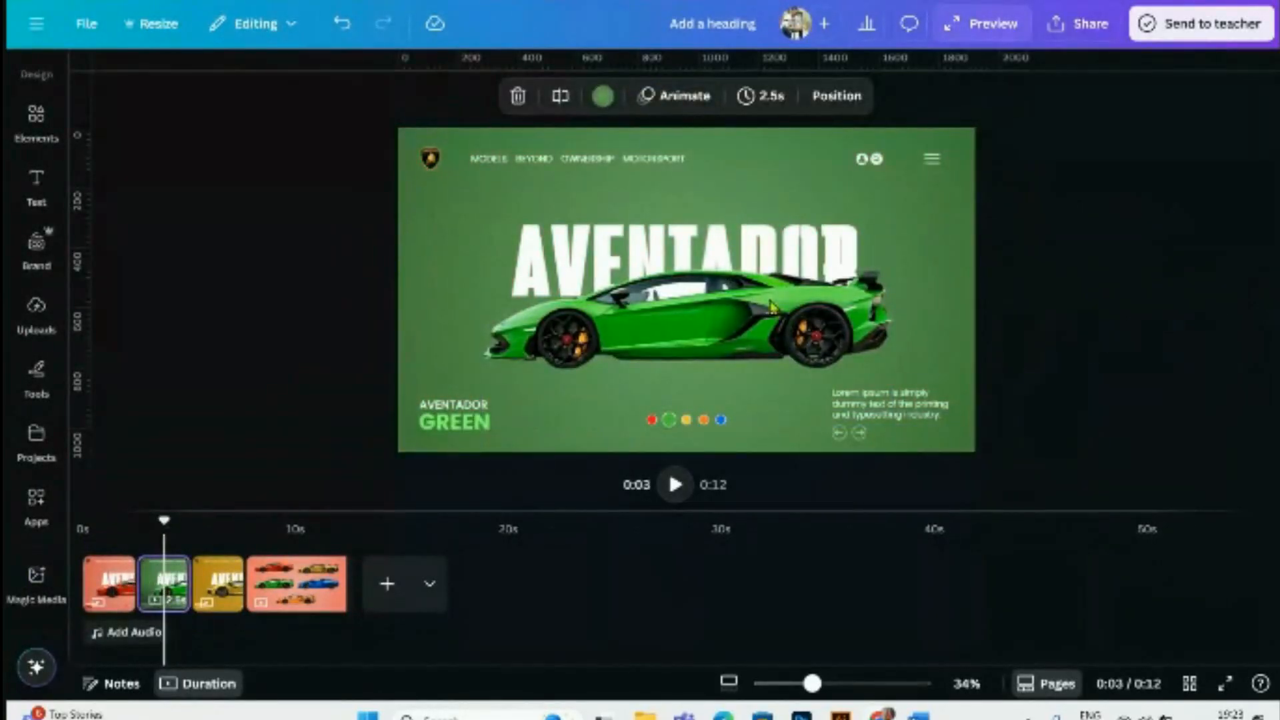
{"action": "left_click", "coordinate": [771, 307]}
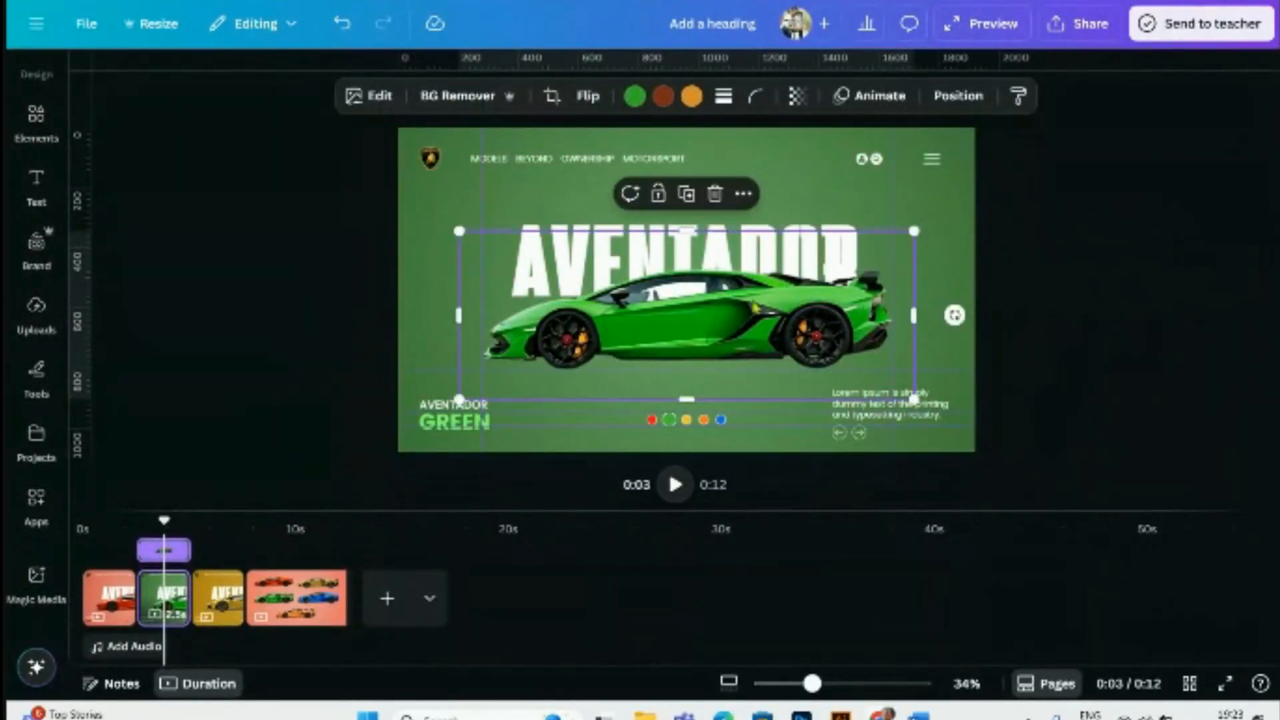
{"action": "left_click", "coordinate": [103, 608]}
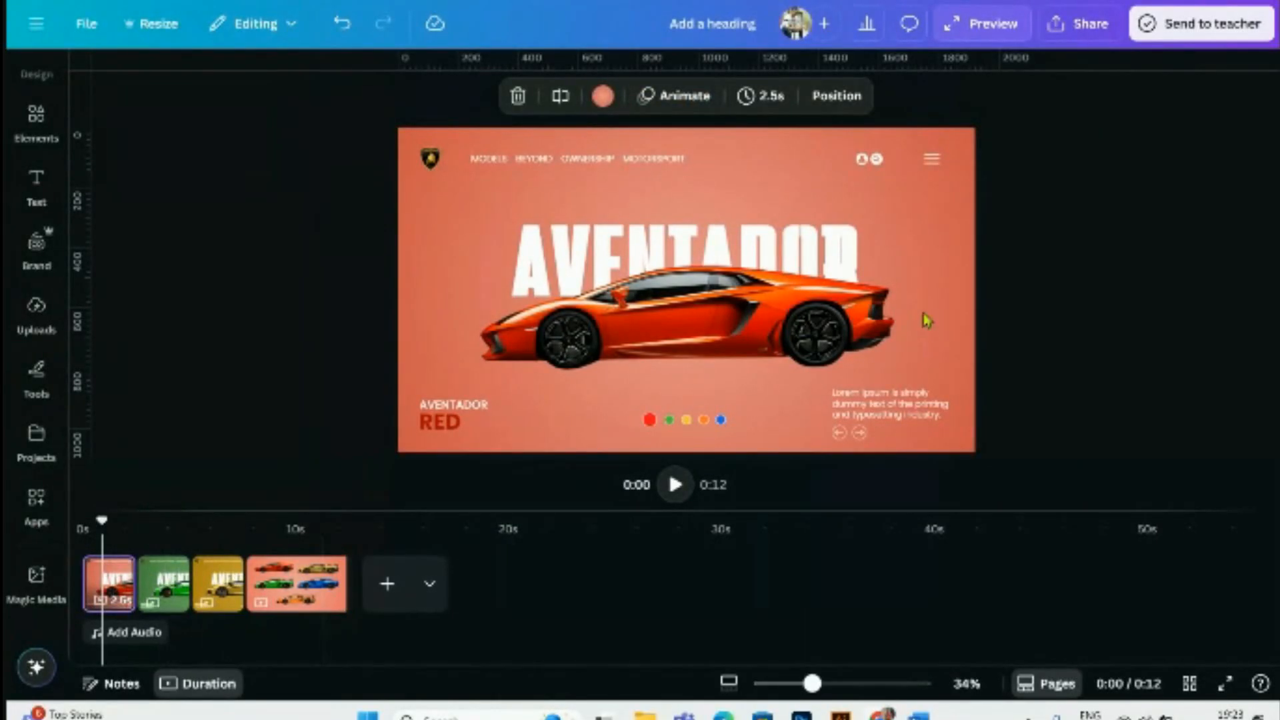
{"action": "left_click", "coordinate": [973, 308]}
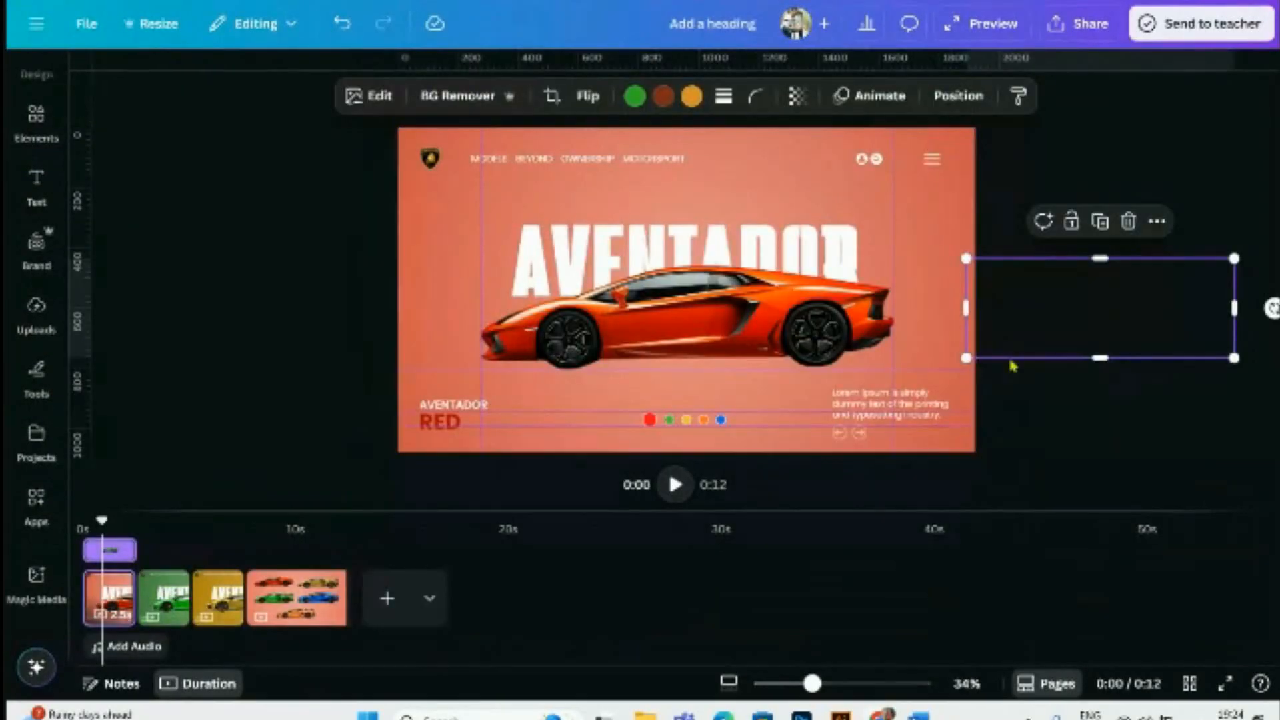
{"action": "left_click", "coordinate": [1085, 427]}
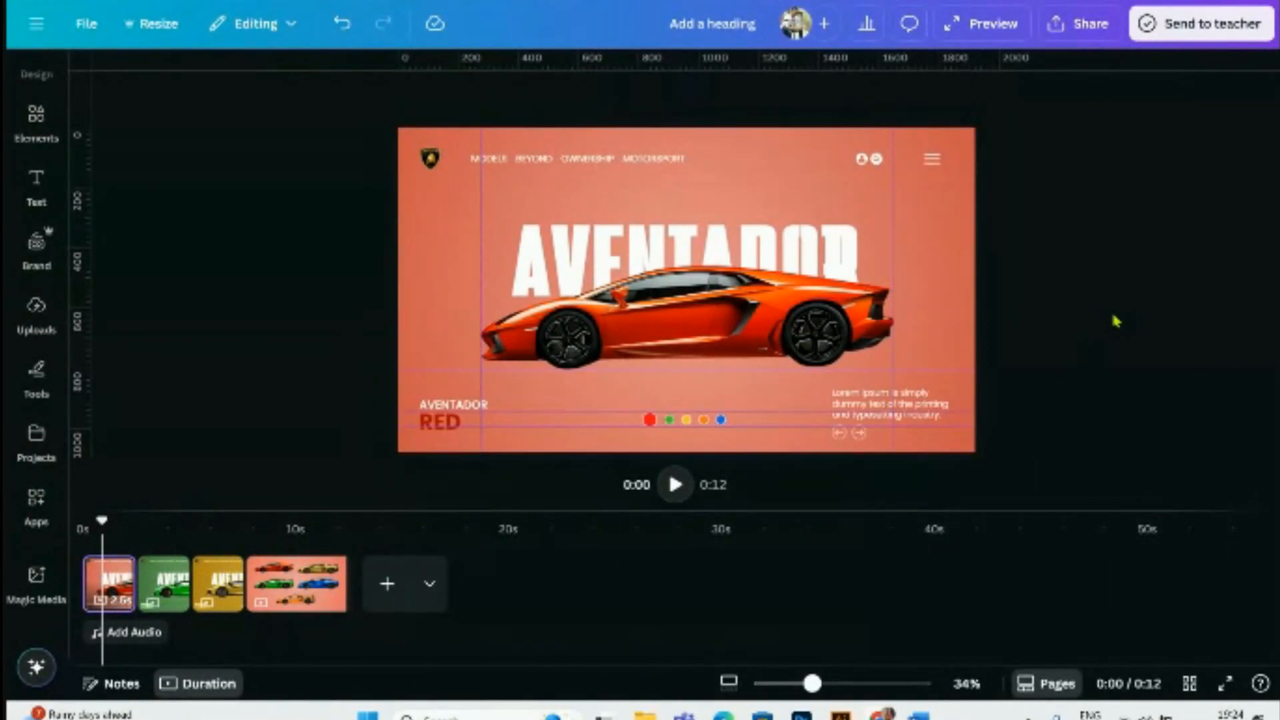
- Paste a fresh copy of the green page's car onto the red page and delete the earlier off-page copy
{"action": "left_click", "coordinate": [161, 584]}
{"action": "left_click", "coordinate": [765, 339]}
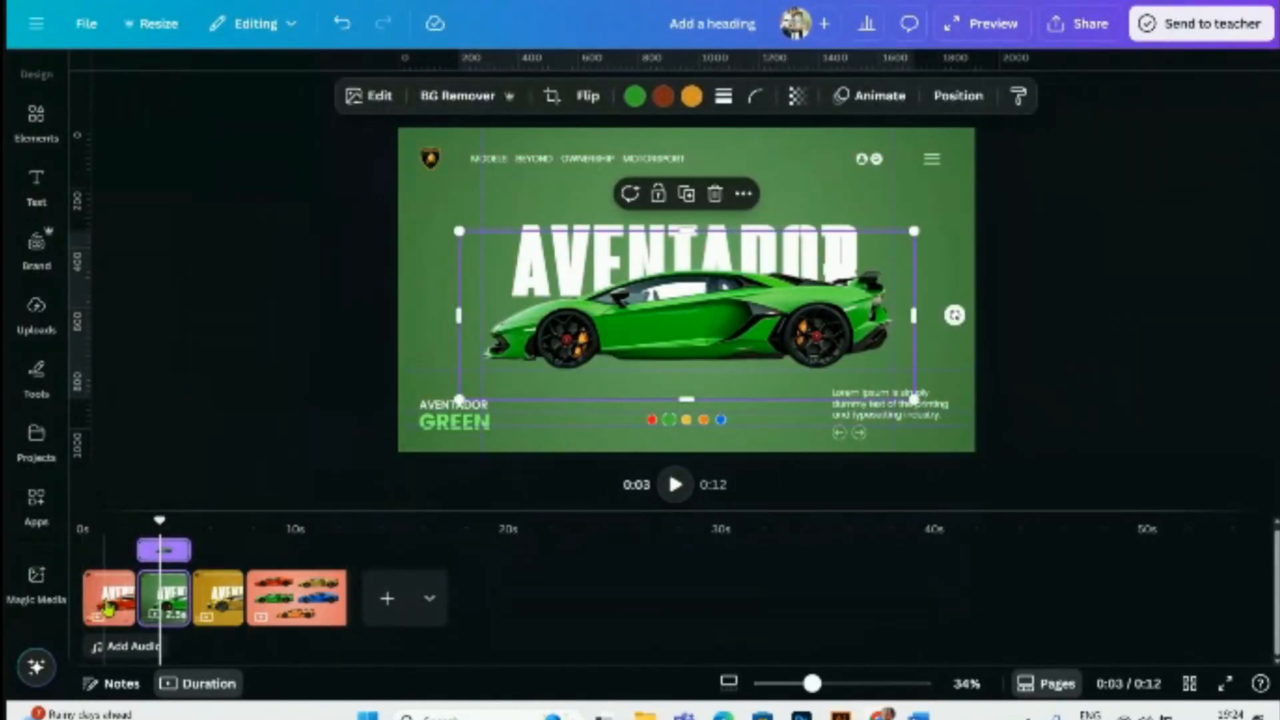
{"action": "left_click", "coordinate": [107, 604]}
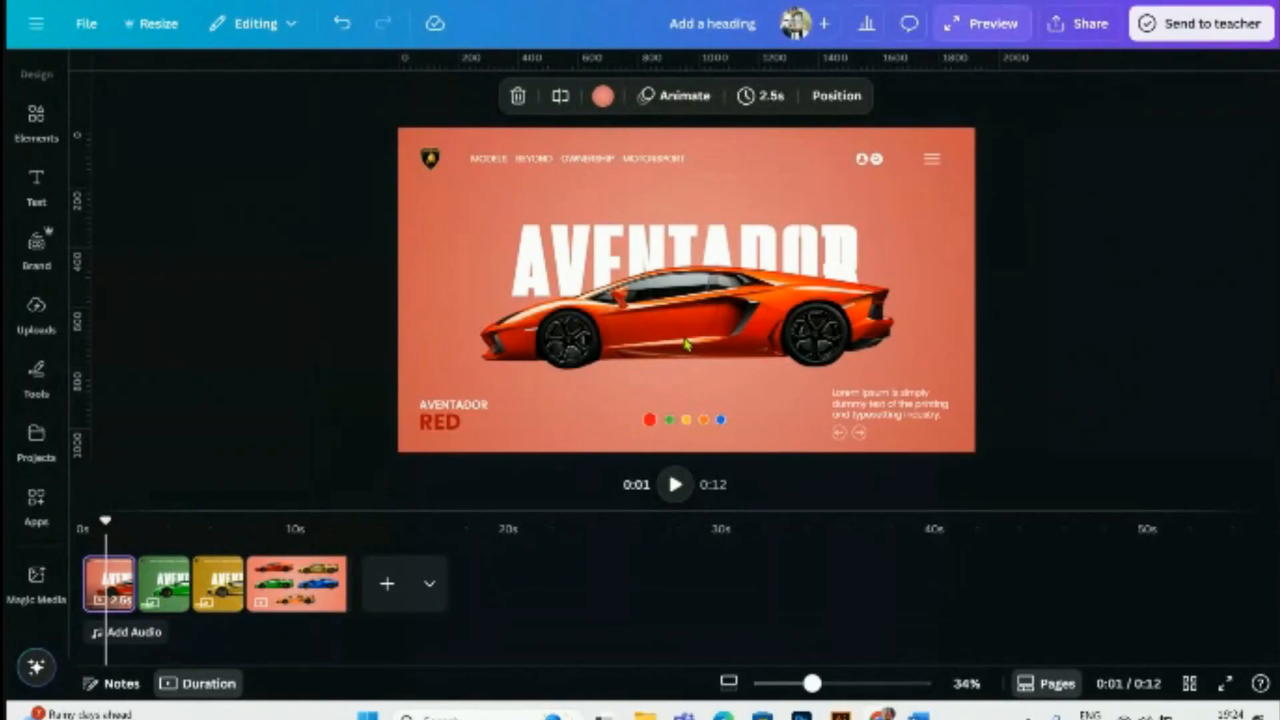
{"action": "key", "text": "ctrl+v"}
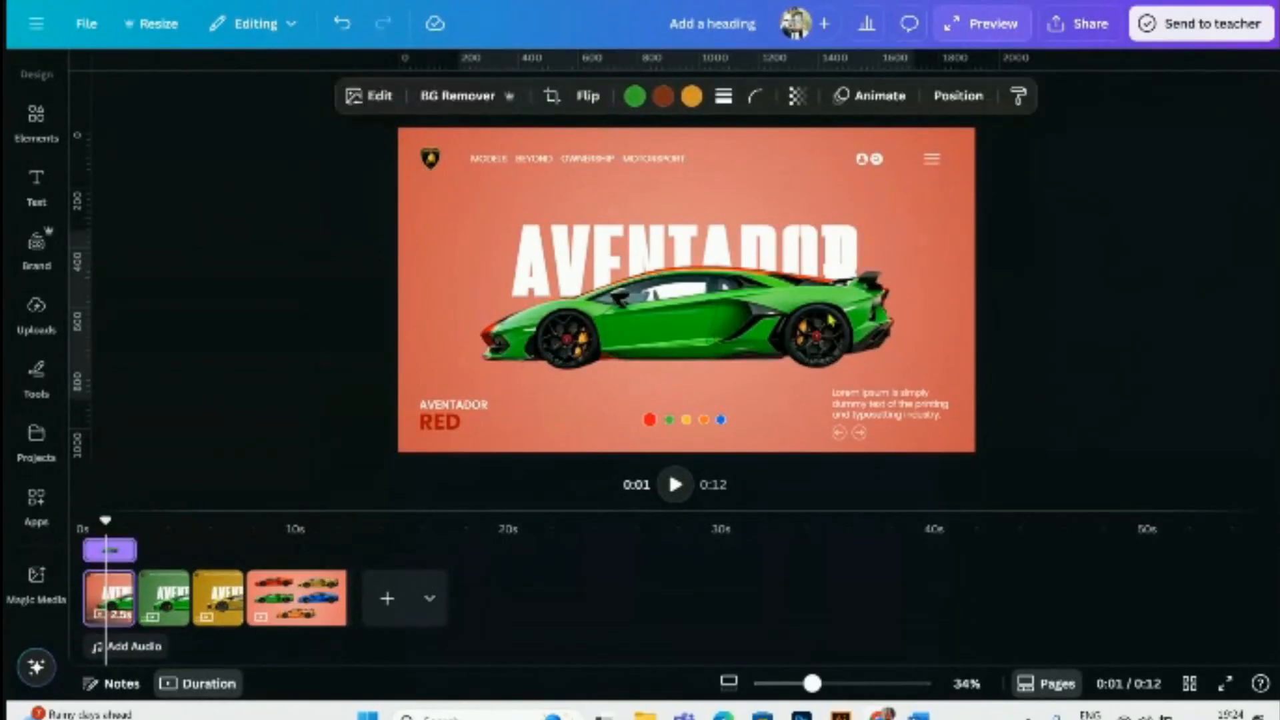
{"action": "left_click", "coordinate": [975, 304]}
{"action": "left_click", "coordinate": [1129, 221]}
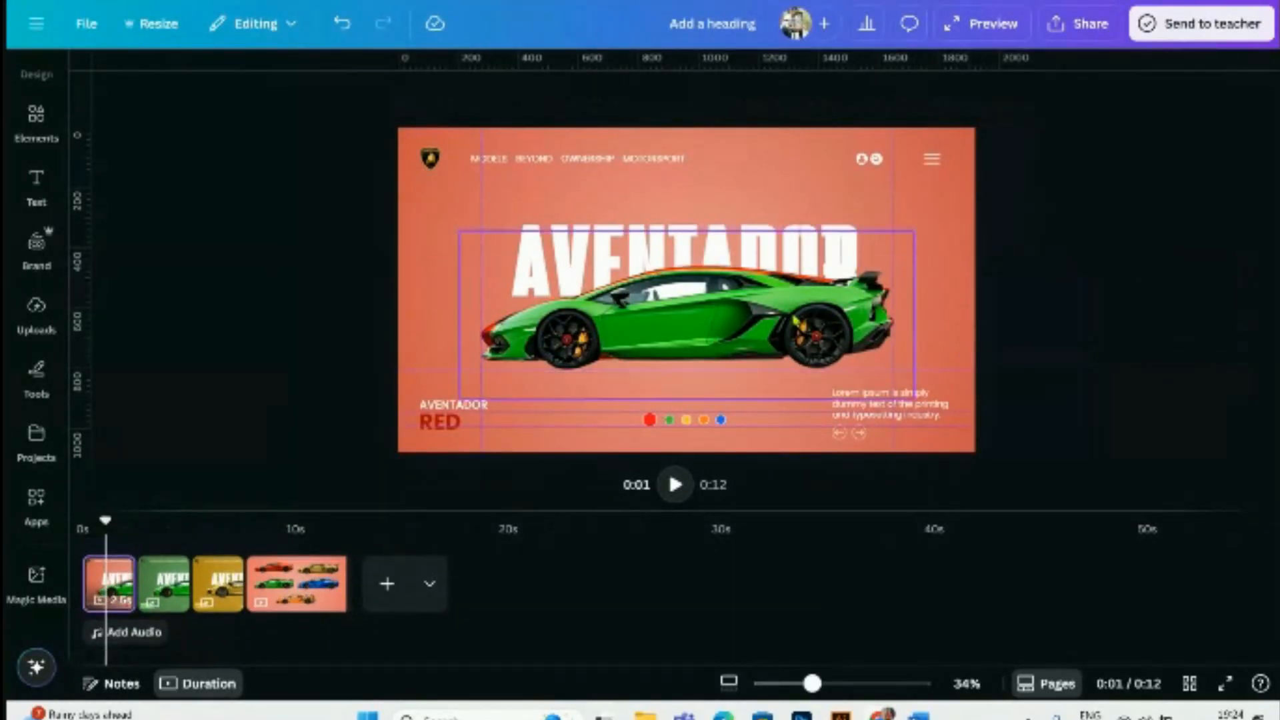
- Shrink the new green car copy proportionally and place it just outside the red page's right edge, level with the red car
{"action": "left_click", "coordinate": [461, 253]}
{"action": "left_click_drag", "start_coordinate": [460, 232], "coordinate": [650, 302]}
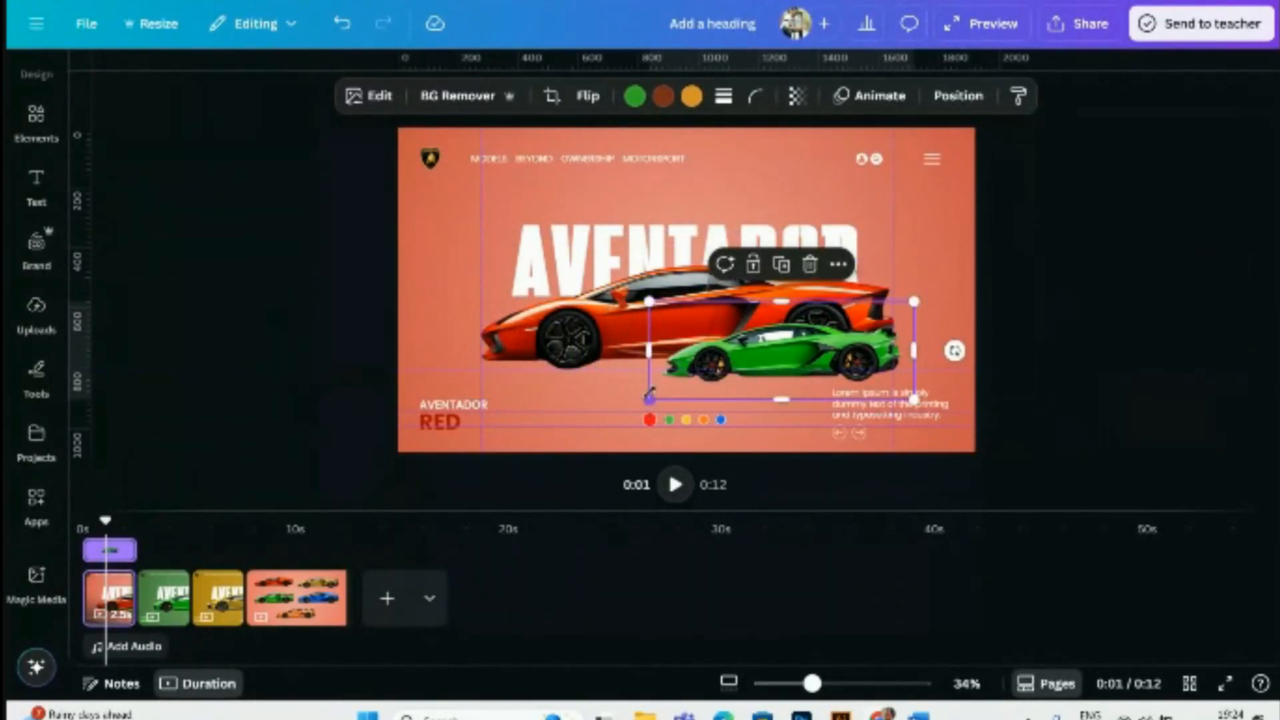
{"action": "left_click_drag", "start_coordinate": [777, 347], "coordinate": [1101, 329]}
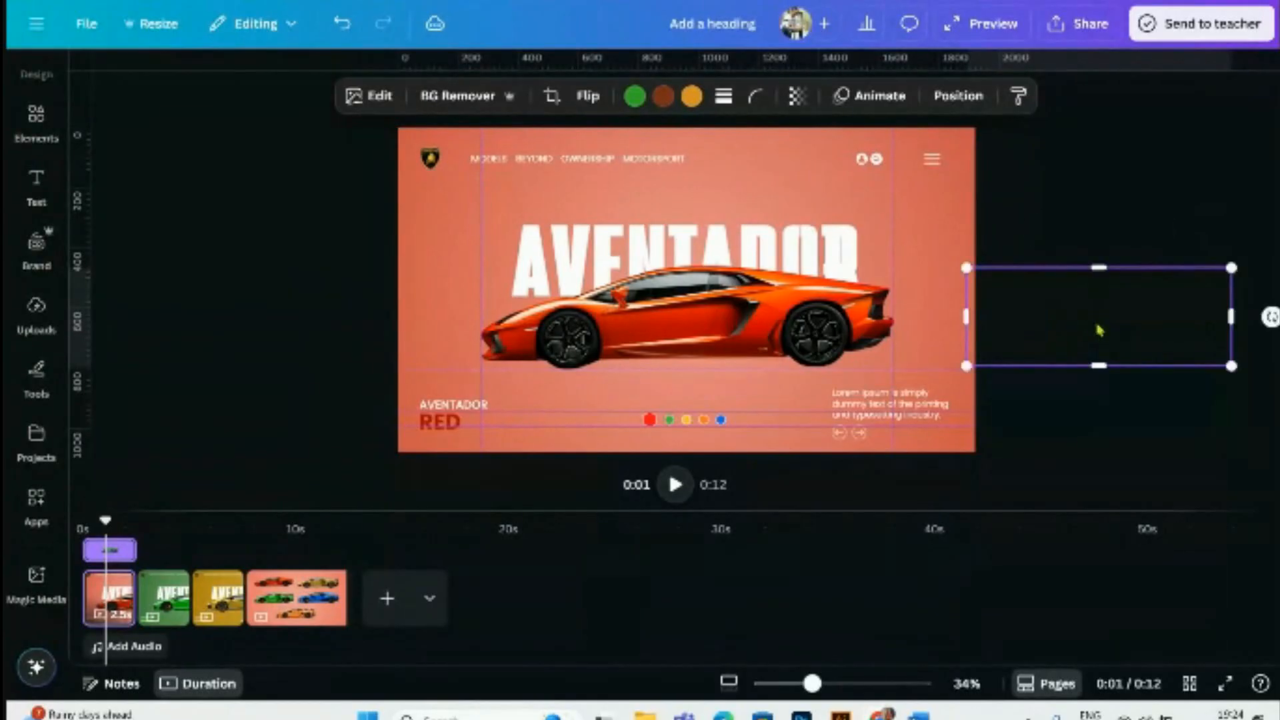
{"action": "left_click", "coordinate": [1121, 181]}
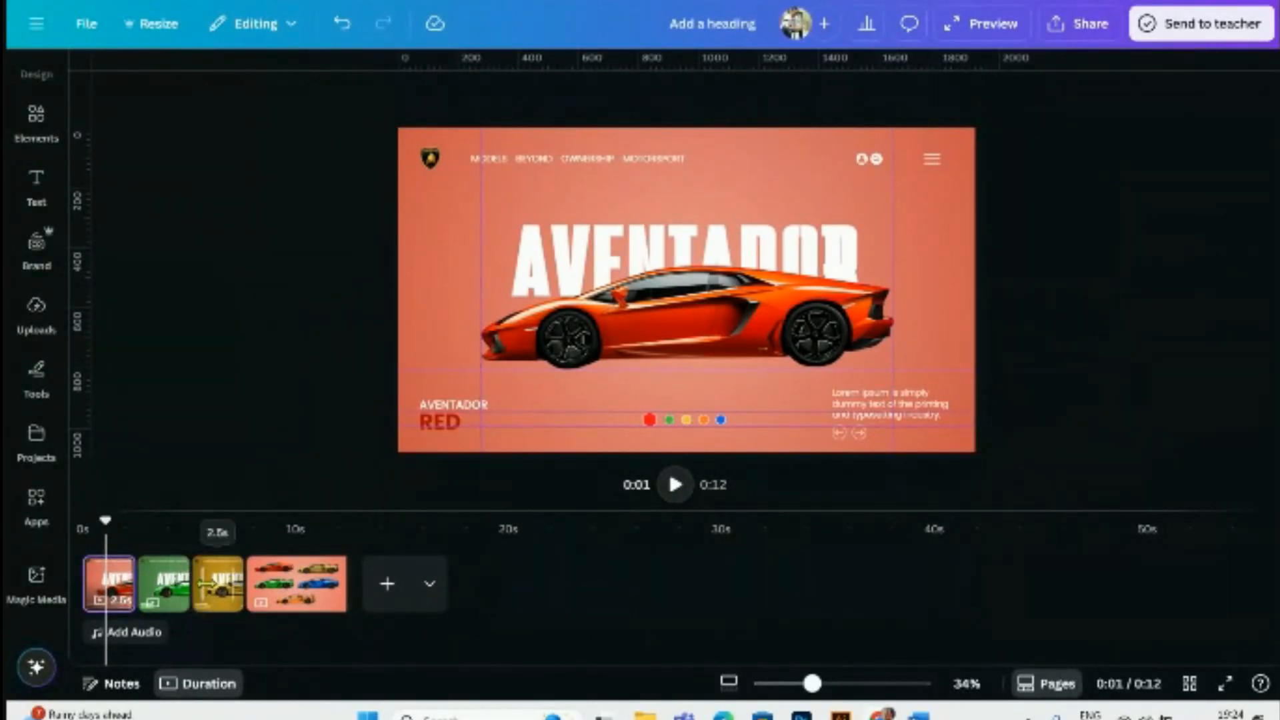
- Copy the red page's car and paste it onto the green page
{"action": "left_click", "coordinate": [203, 590]}
{"action": "left_click", "coordinate": [163, 590]}
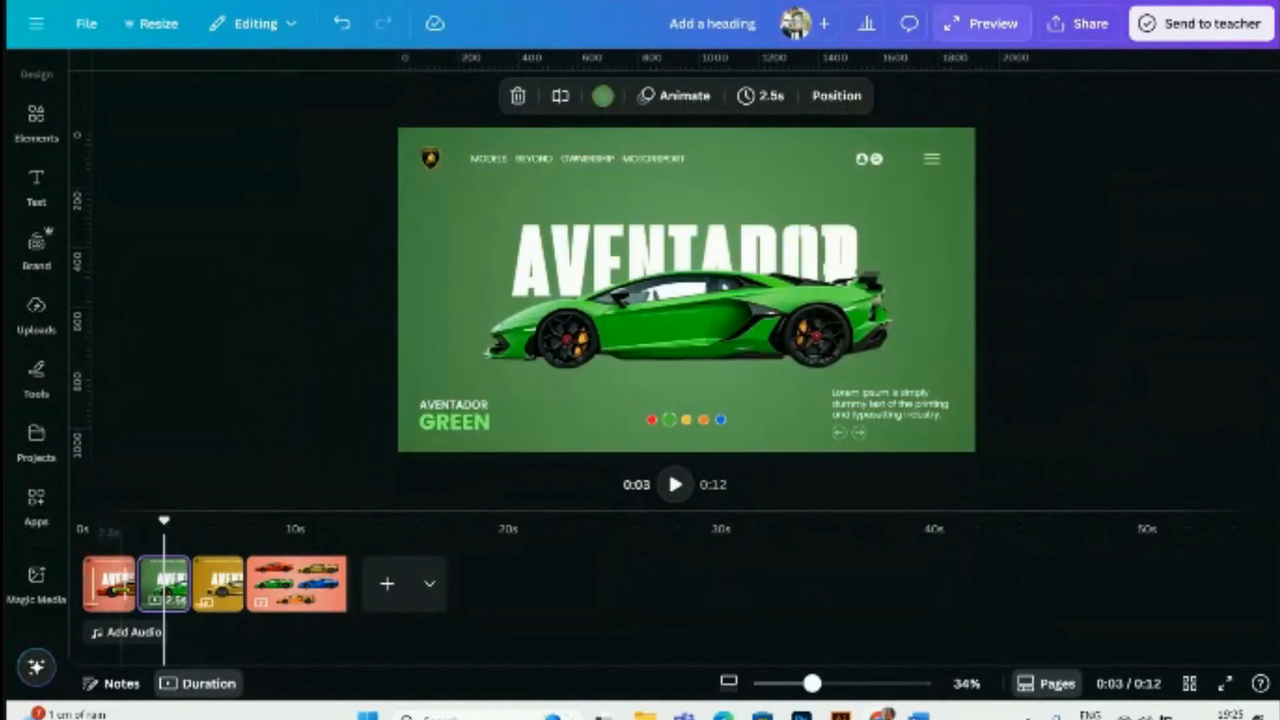
{"action": "left_click", "coordinate": [112, 594]}
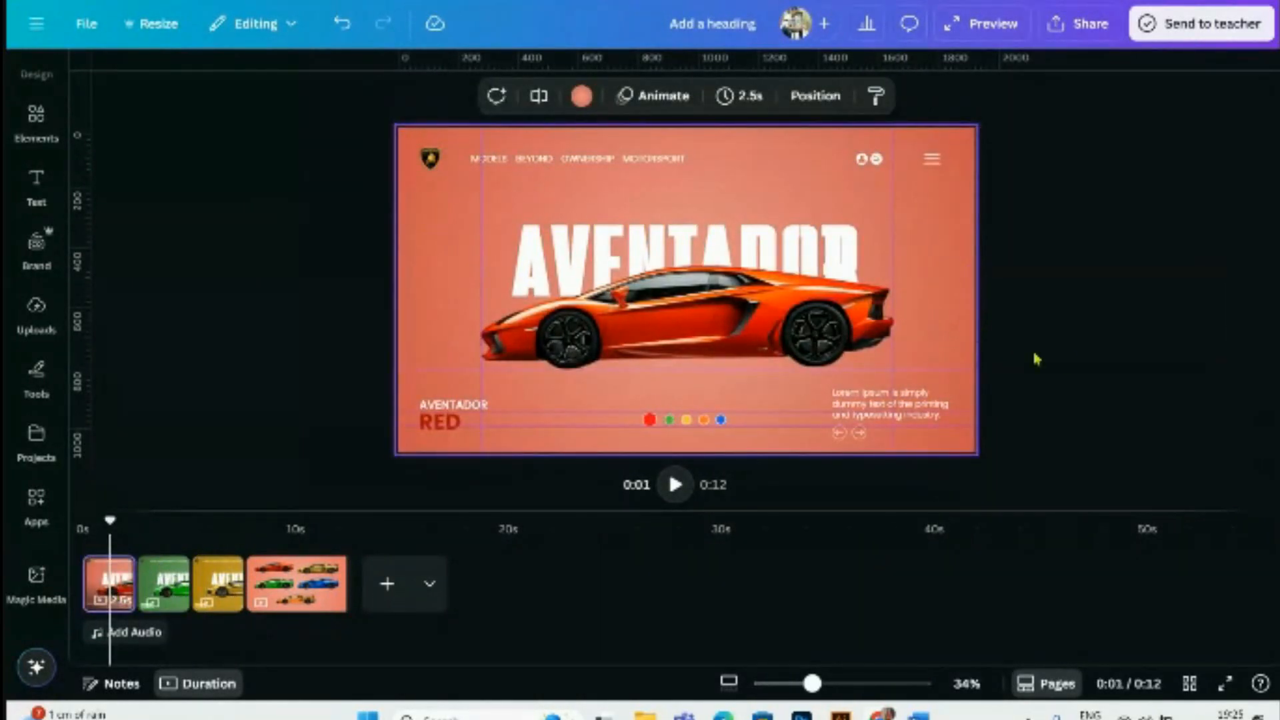
{"action": "left_click", "coordinate": [1040, 371]}
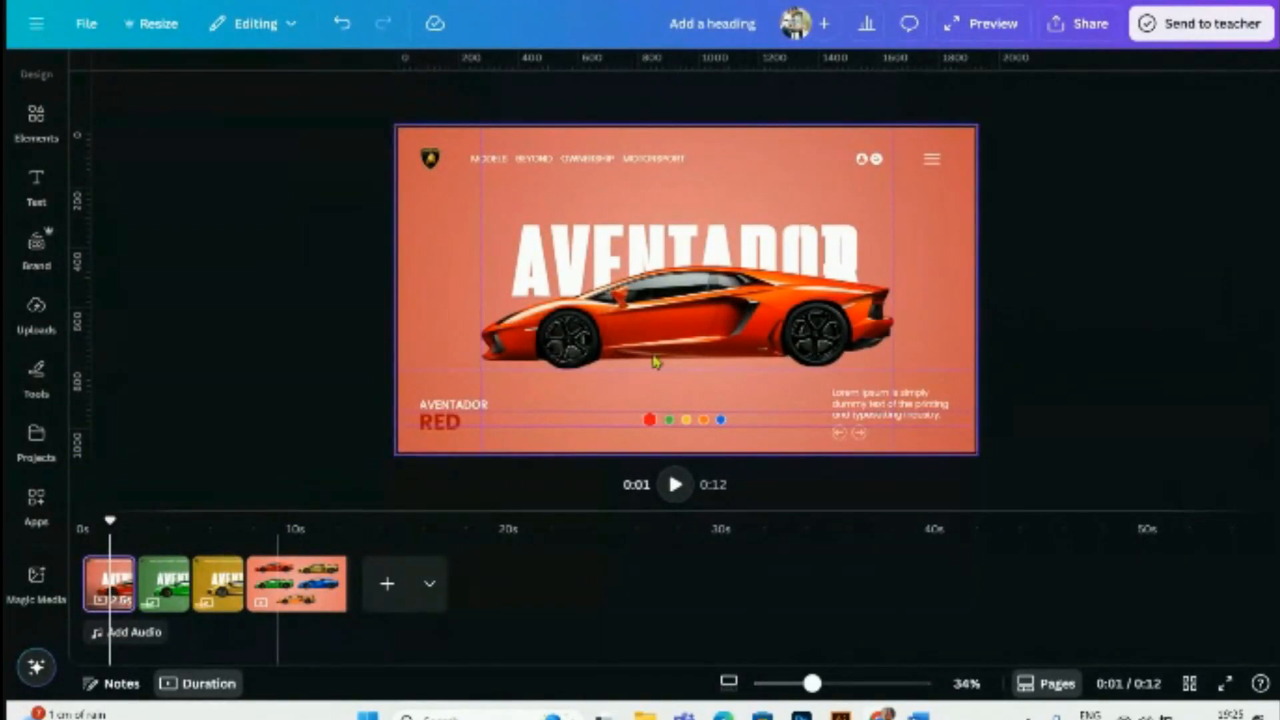
{"action": "left_click", "coordinate": [677, 318]}
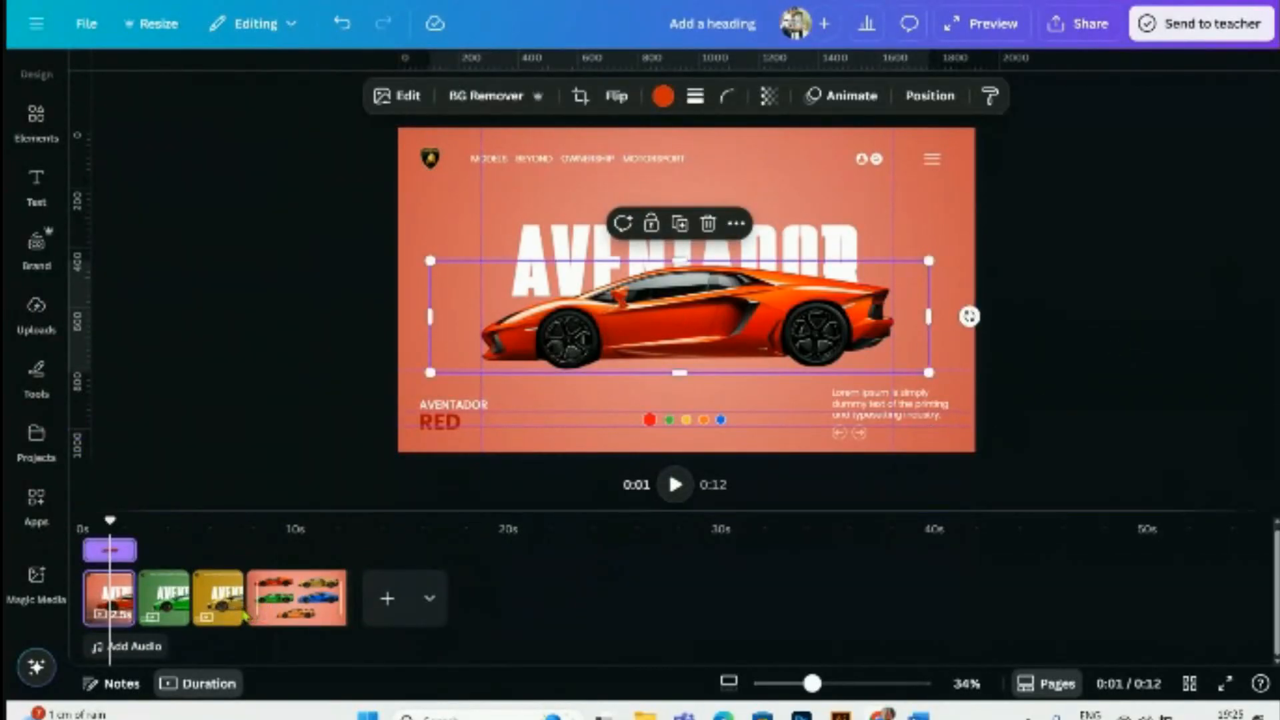
{"action": "left_click", "coordinate": [165, 598]}
{"action": "key", "text": "ctrl+v"}
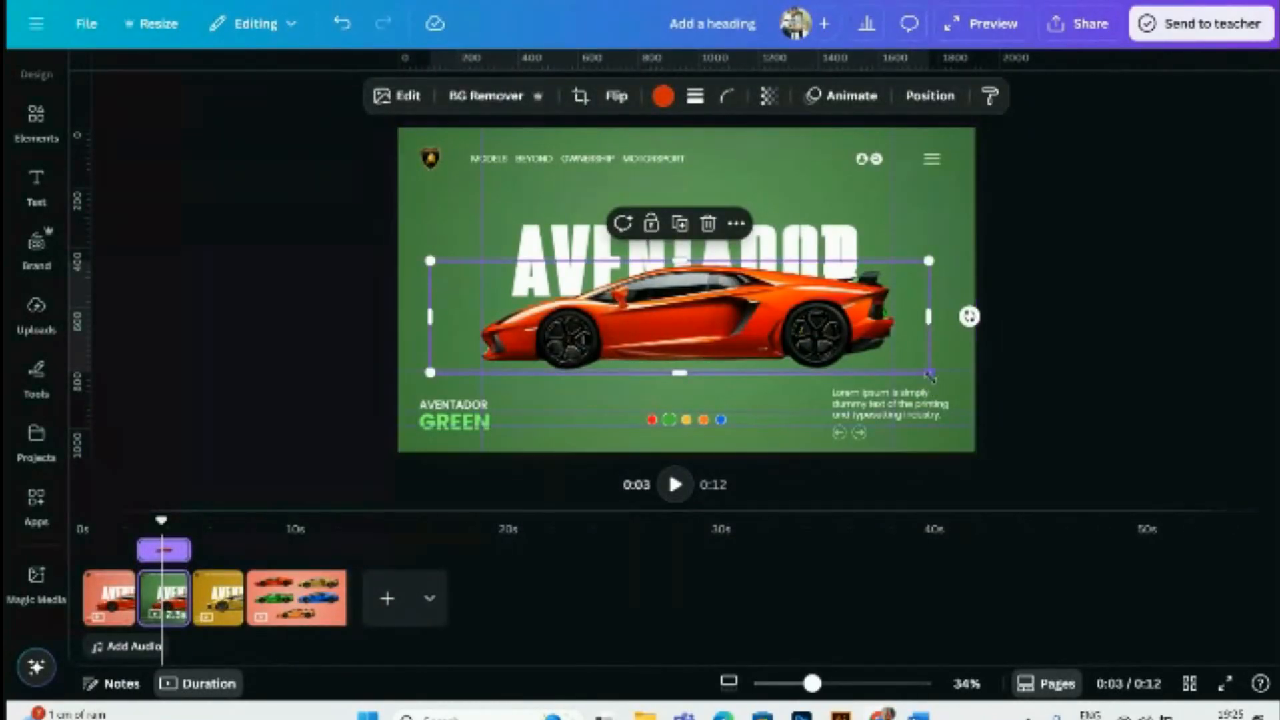
- Shrink the pasted red car proportionally to about 899 by 202 and move it just outside the green page's left edge
{"action": "left_click_drag", "start_coordinate": [929, 376], "coordinate": [693, 349]}
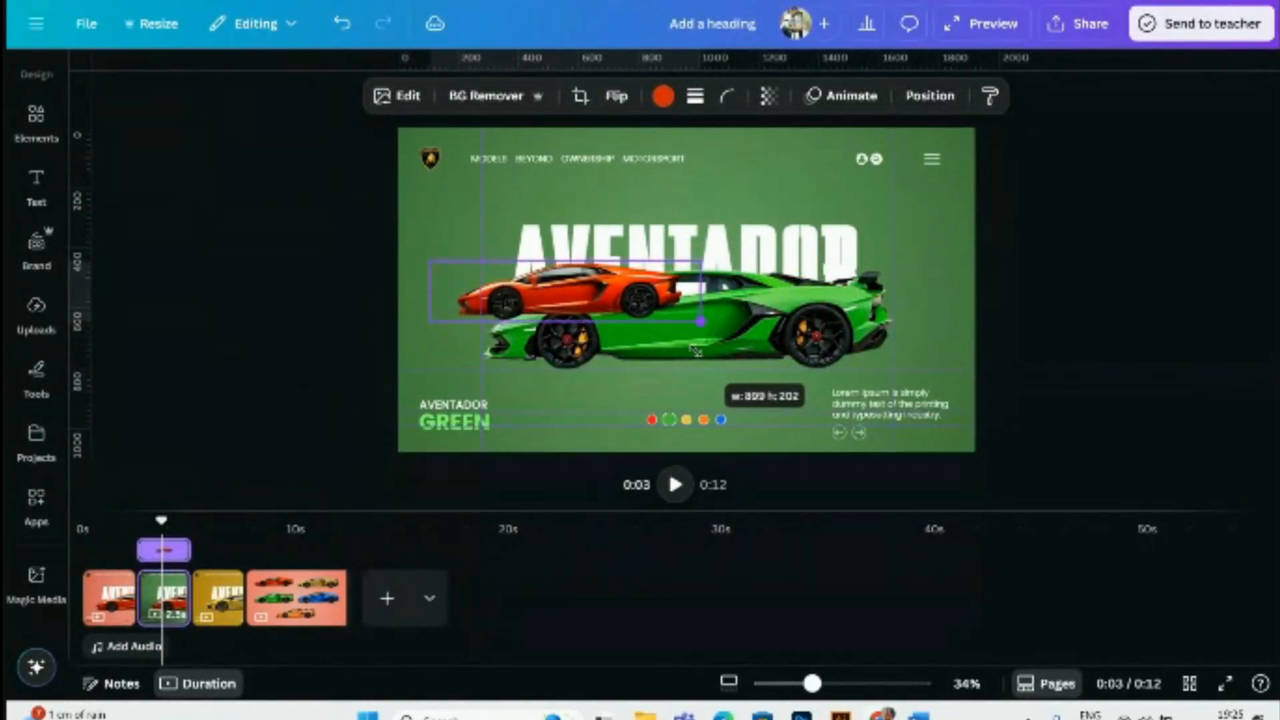
{"action": "left_click_drag", "start_coordinate": [615, 290], "coordinate": [320, 329]}
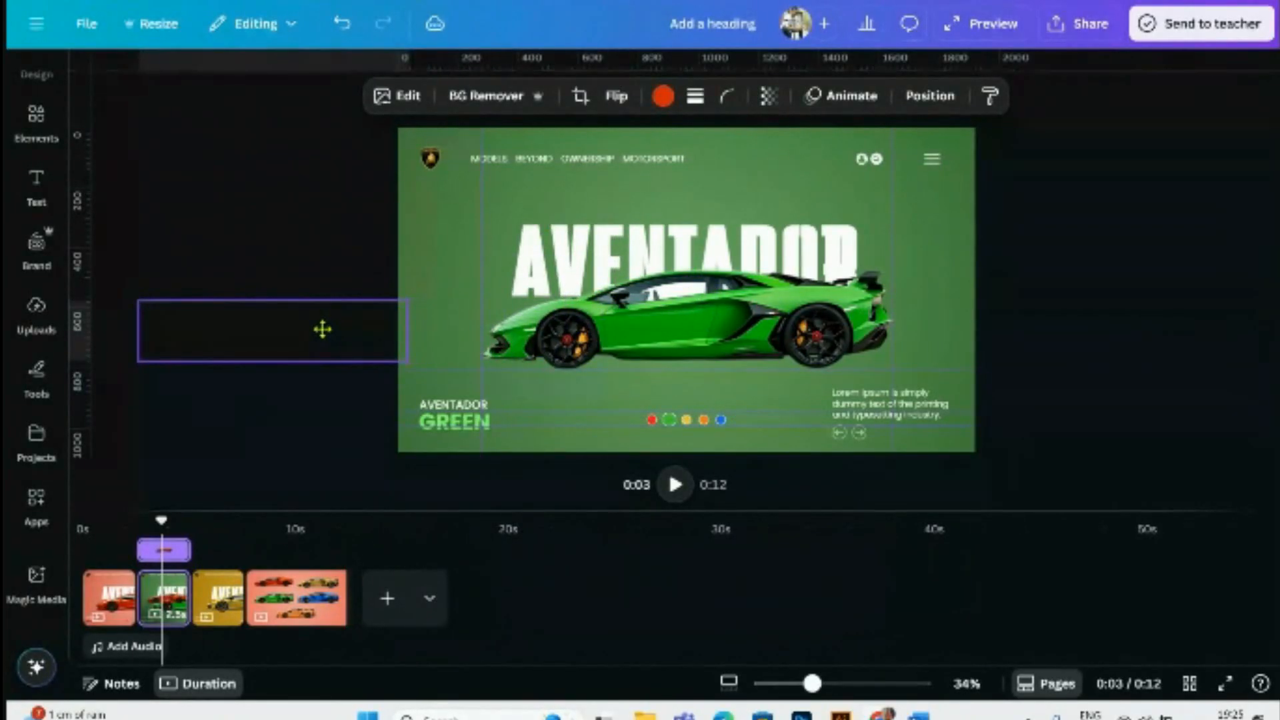
{"action": "left_click", "coordinate": [1042, 300]}
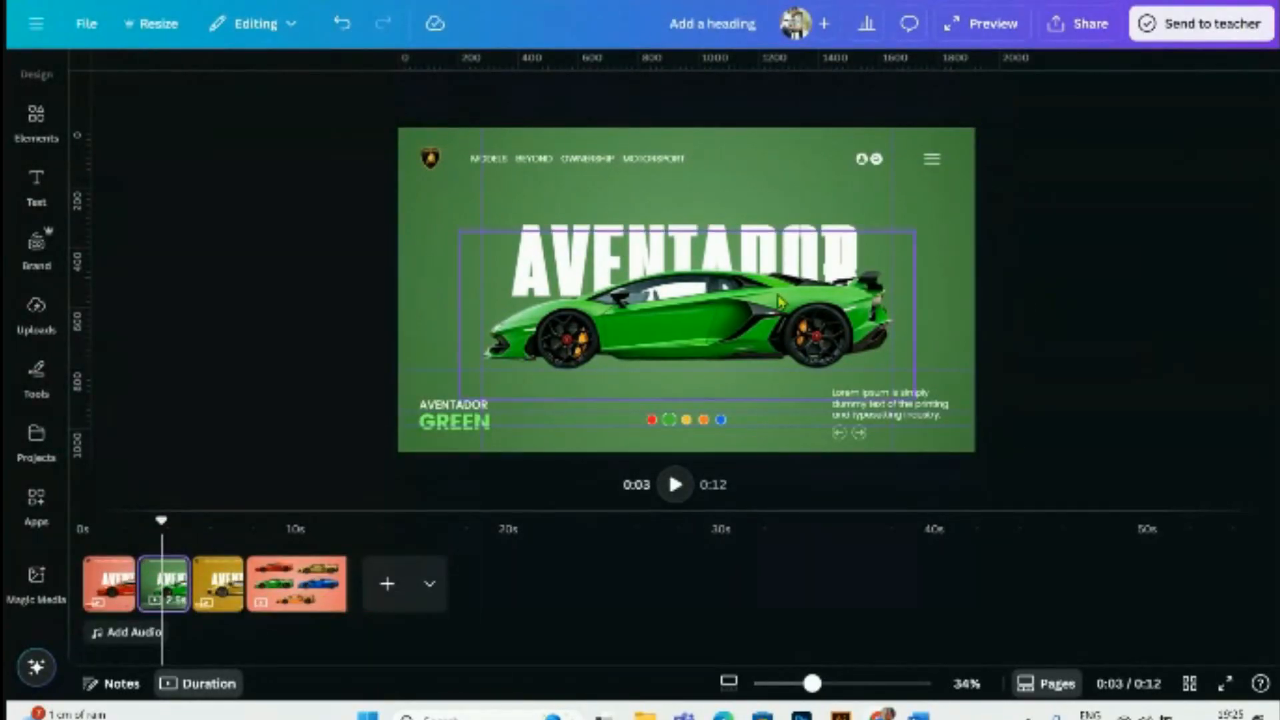
- Check the size and position of the off-page car copies on the red and green pages
{"action": "left_click", "coordinate": [911, 397]}
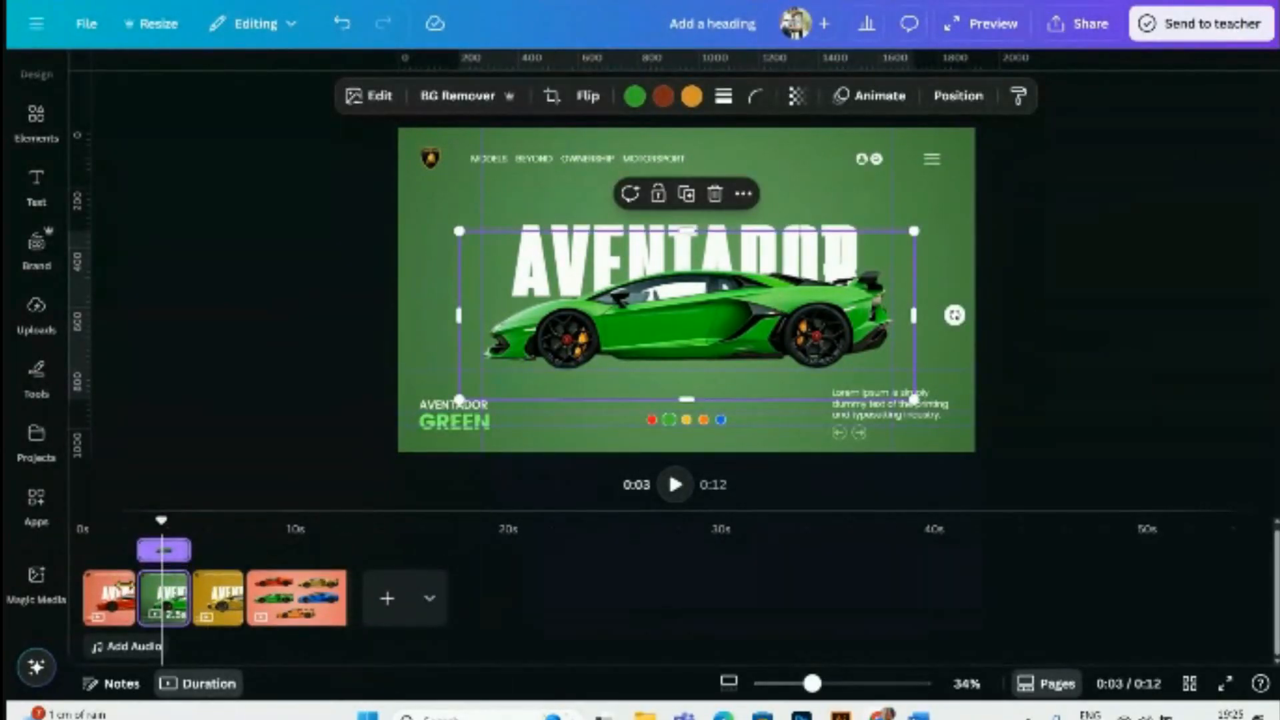
{"action": "right_click", "coordinate": [110, 587]}
{"action": "left_click", "coordinate": [967, 300]}
{"action": "left_click", "coordinate": [967, 300]}
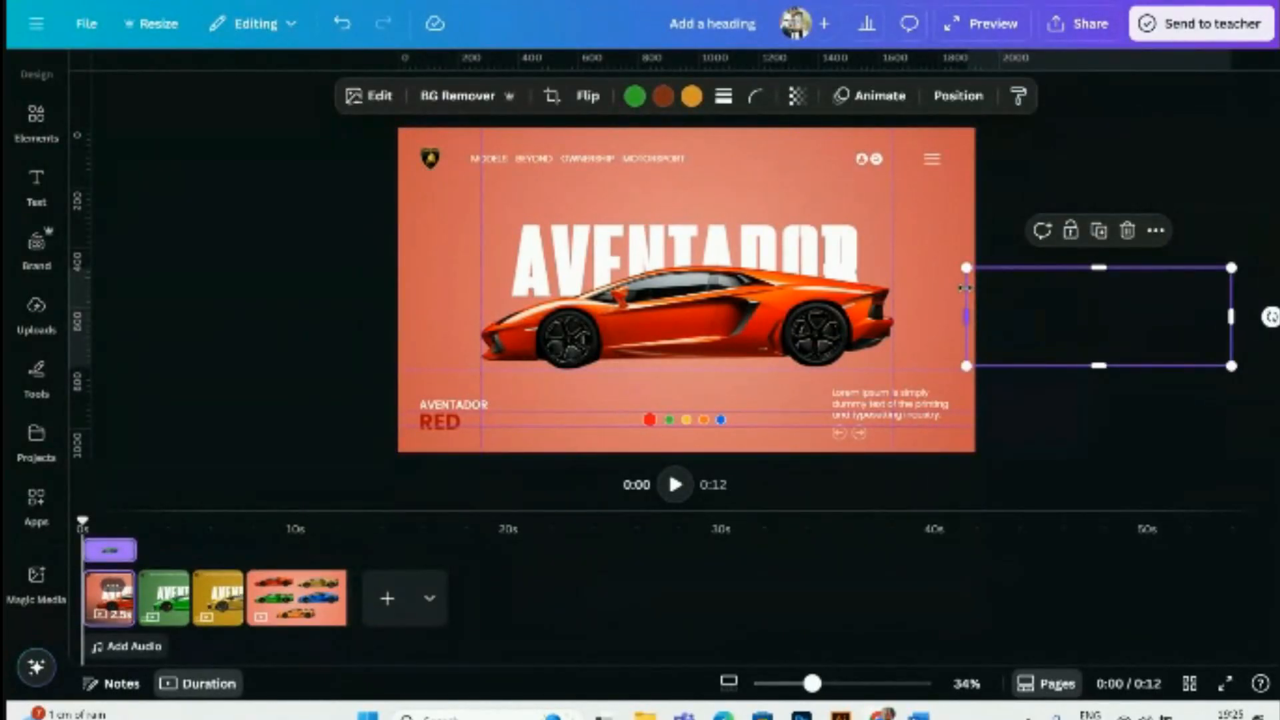
{"action": "left_click", "coordinate": [606, 326]}
{"action": "left_click", "coordinate": [164, 590]}
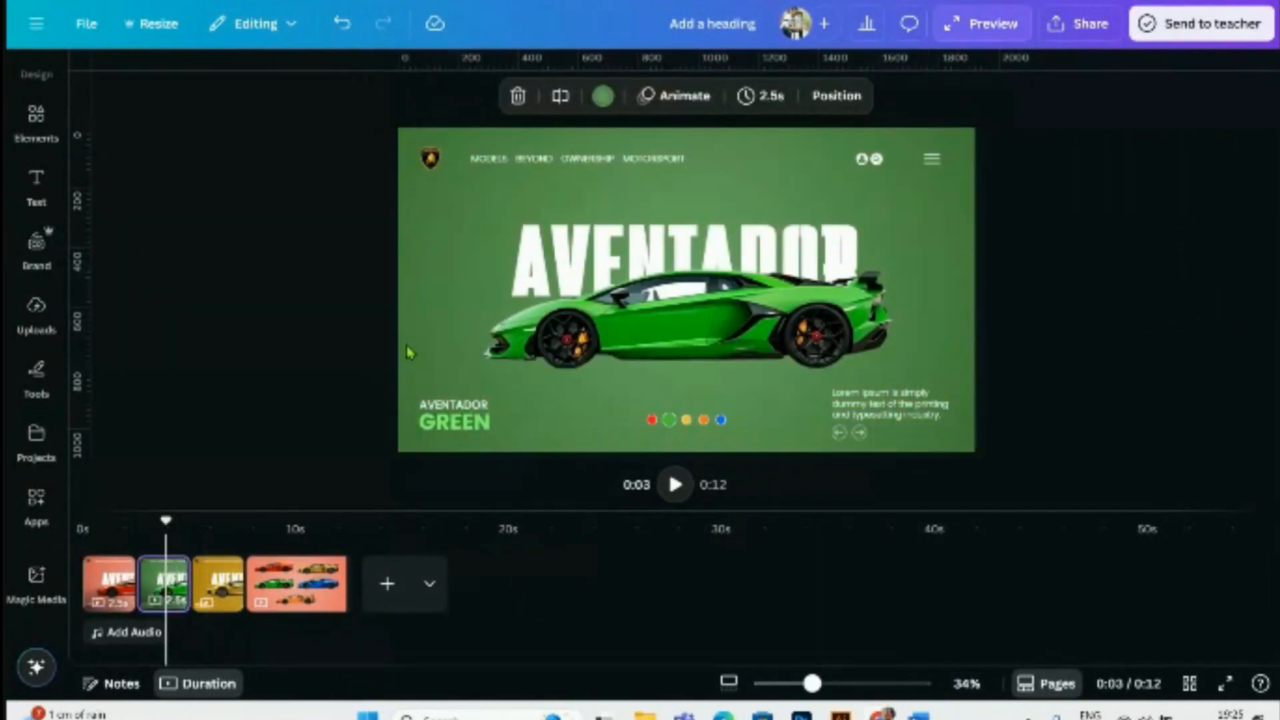
{"action": "left_click", "coordinate": [402, 323]}
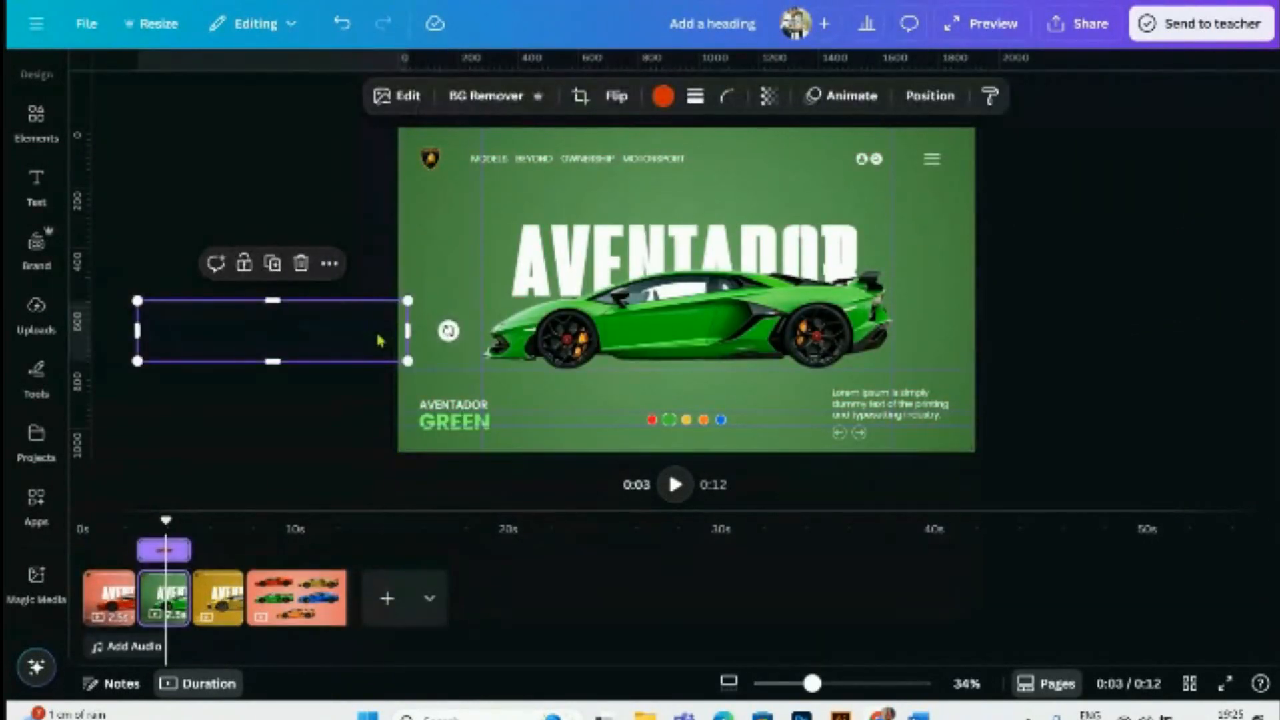
{"action": "left_click", "coordinate": [369, 324]}
{"action": "left_click", "coordinate": [1150, 257]}
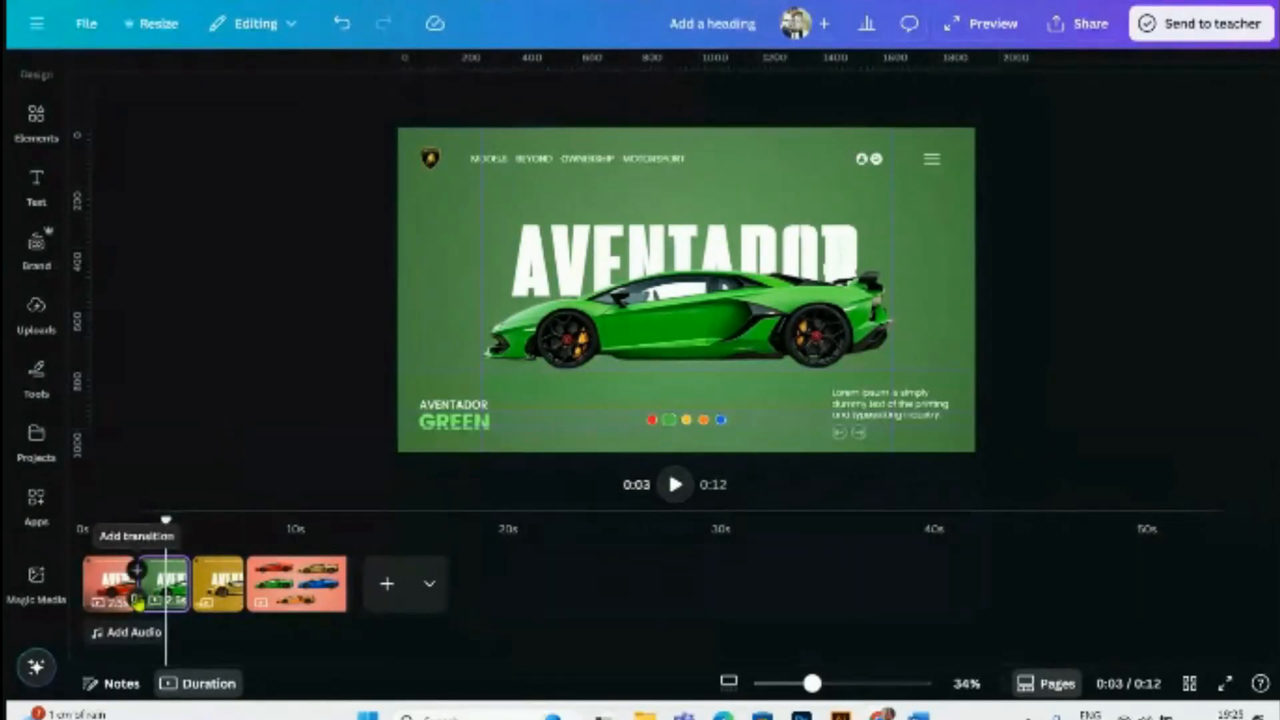
- Add a Match & Move transition with a 1-second duration between the red and green pages
{"action": "left_click", "coordinate": [138, 604]}
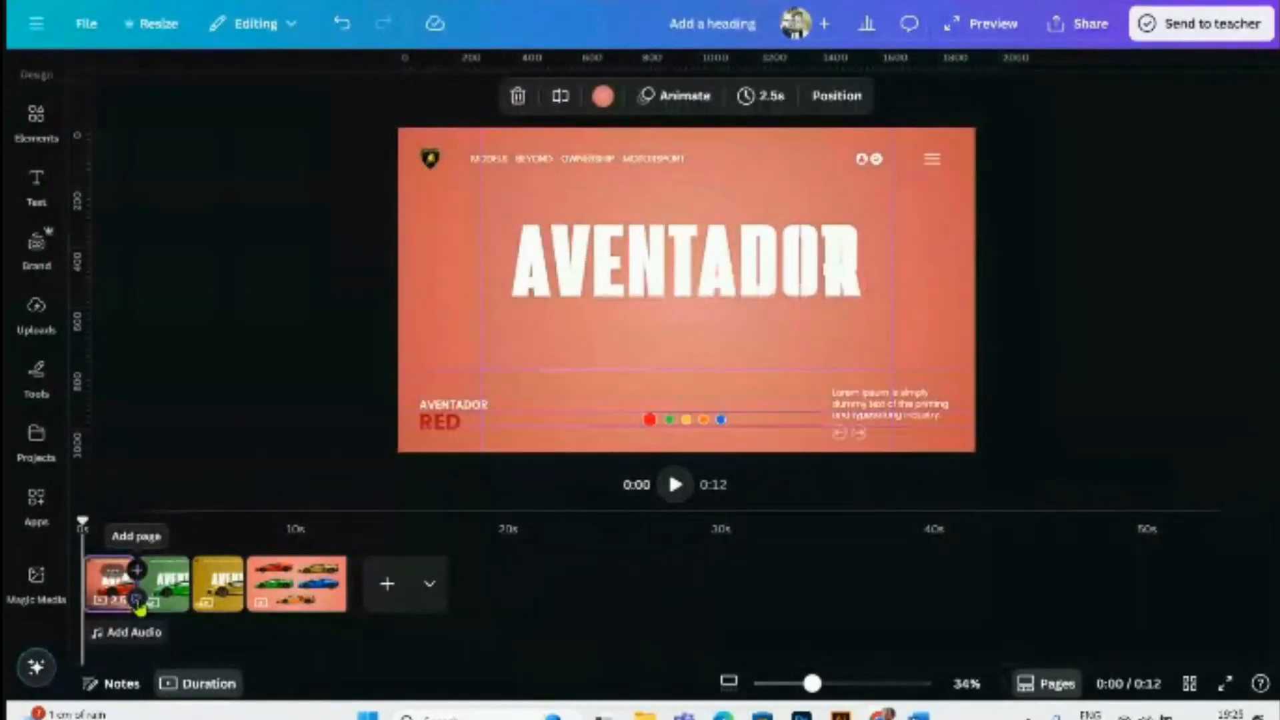
{"action": "left_click", "coordinate": [137, 602]}
{"action": "left_click", "coordinate": [126, 458]}
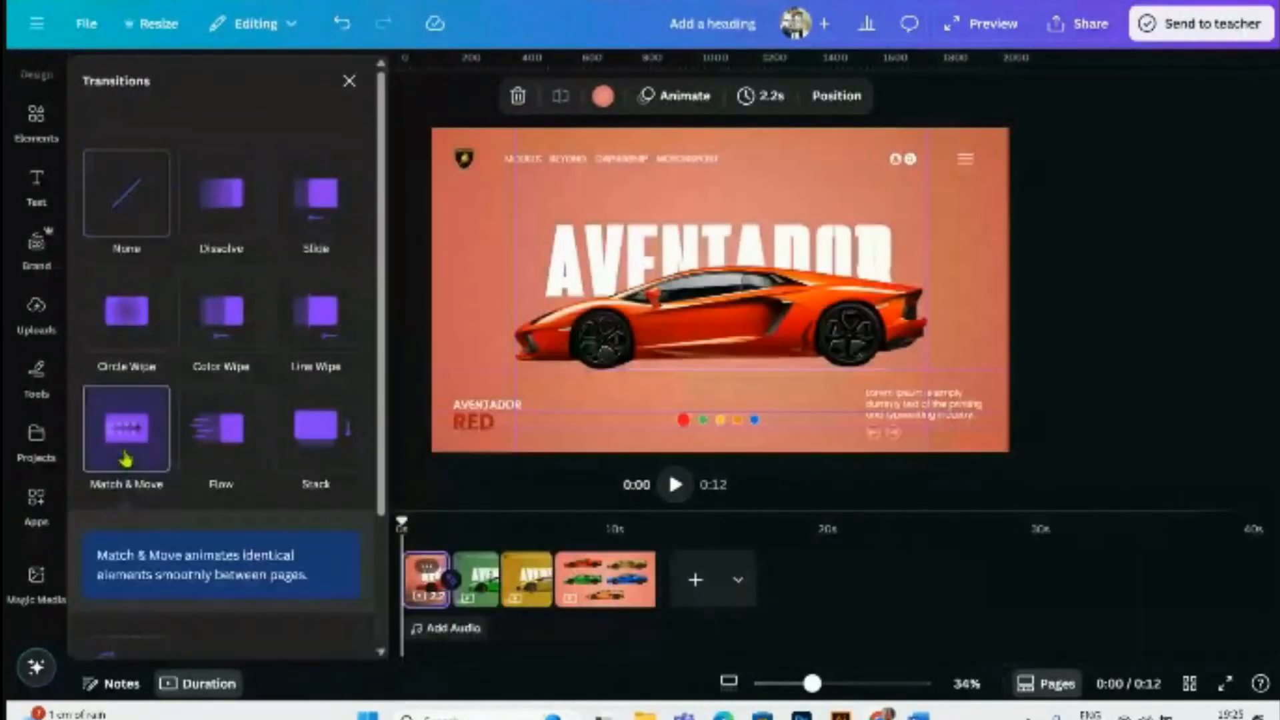
{"action": "left_click_drag", "start_coordinate": [163, 562], "coordinate": [261, 585]}
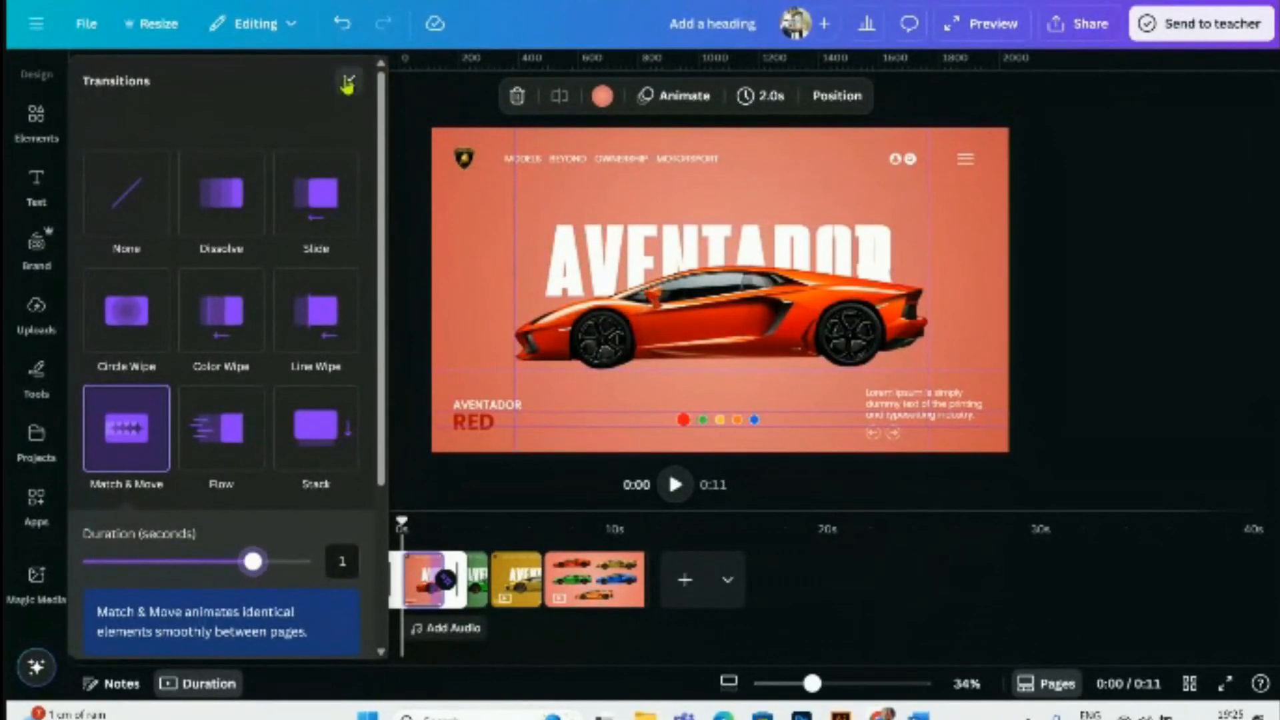
{"action": "left_click", "coordinate": [347, 84]}
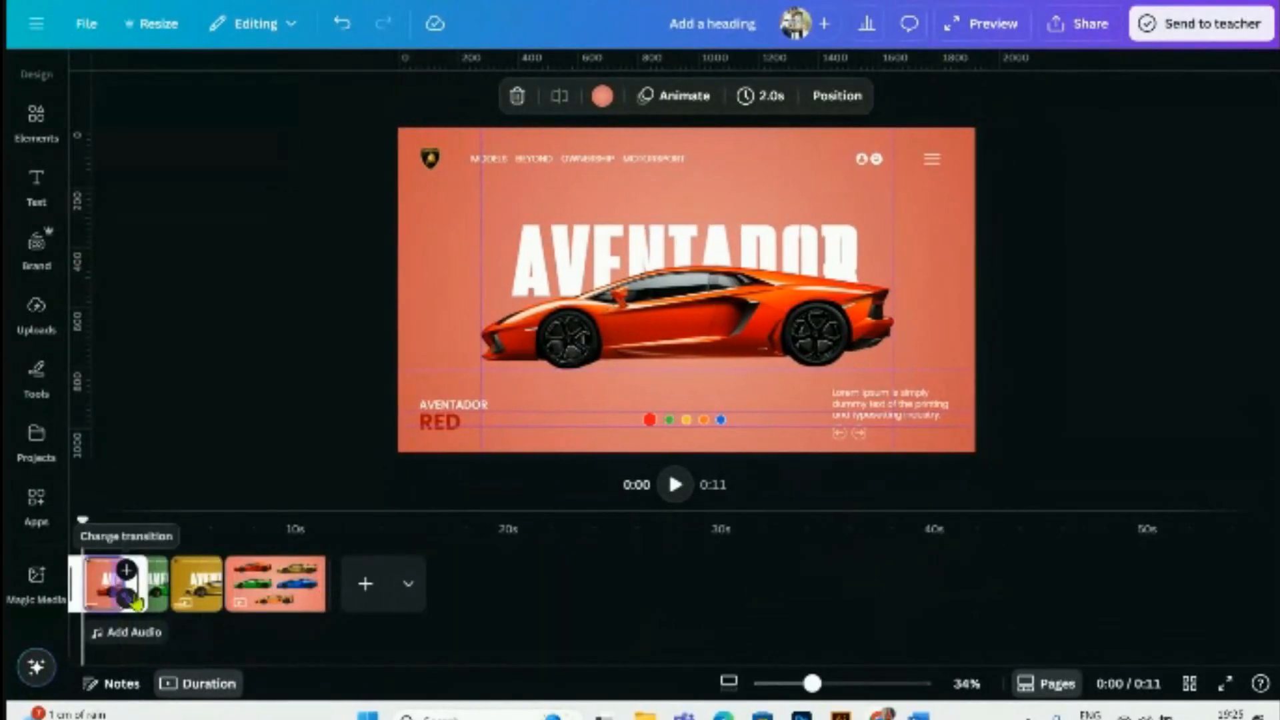
- Extend the red page and the green page to 2.5 seconds each
{"action": "mouse_move", "coordinate": [140, 582]}
{"action": "left_mouse_down"}
{"action": "mouse_move", "coordinate": [166, 584]}
{"action": "mouse_move", "coordinate": [151, 585]}
{"action": "mouse_move", "coordinate": [157, 595]}
{"action": "left_mouse_up"}
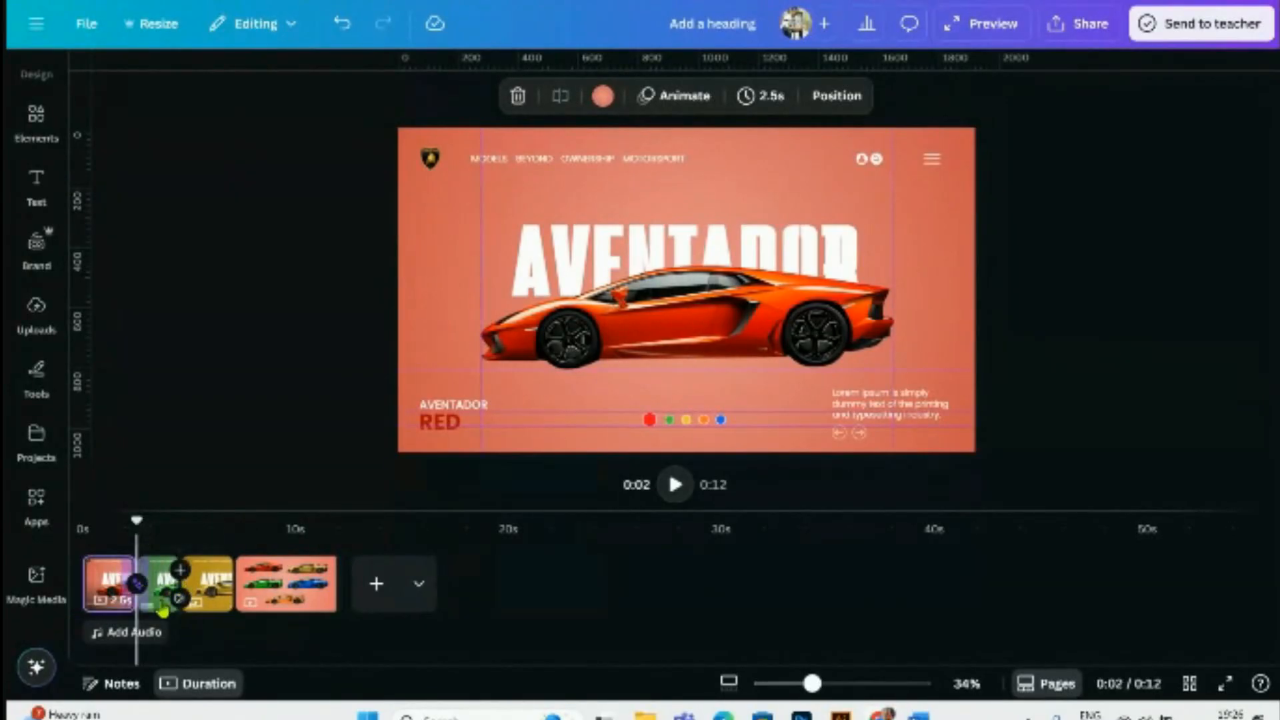
{"action": "left_click", "coordinate": [159, 590]}
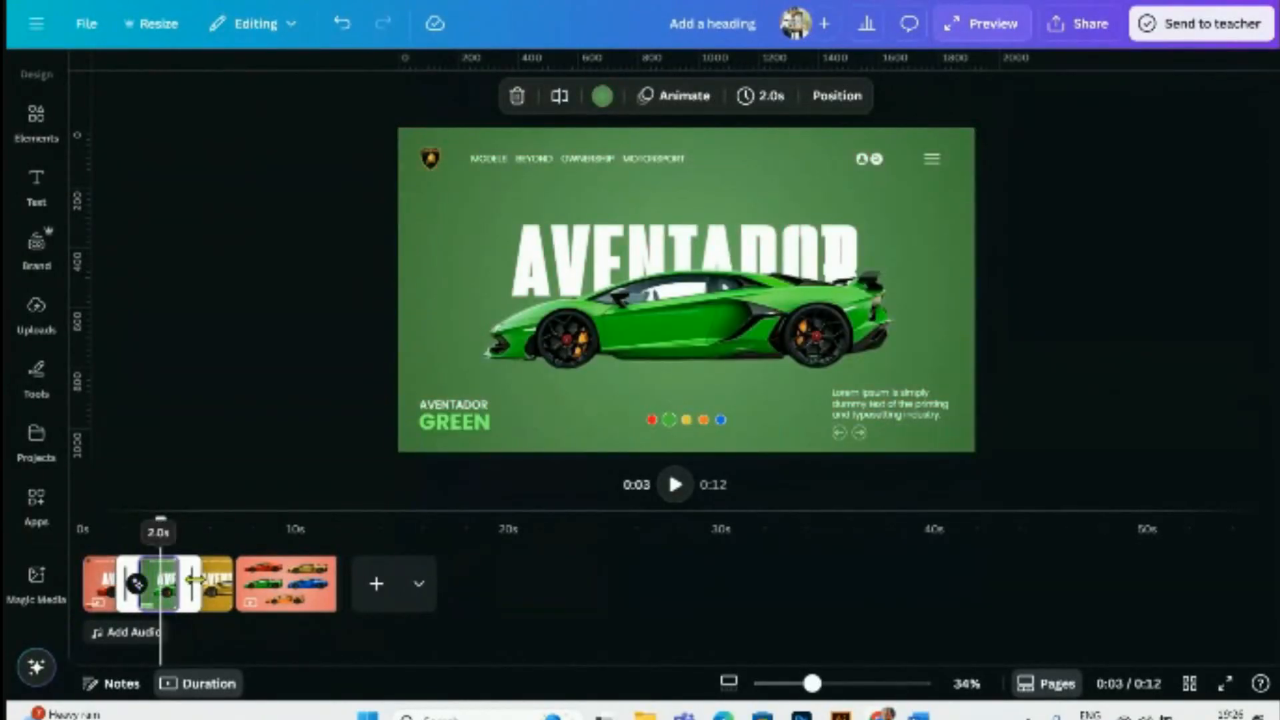
{"action": "left_click_drag", "start_coordinate": [193, 580], "coordinate": [198, 580]}
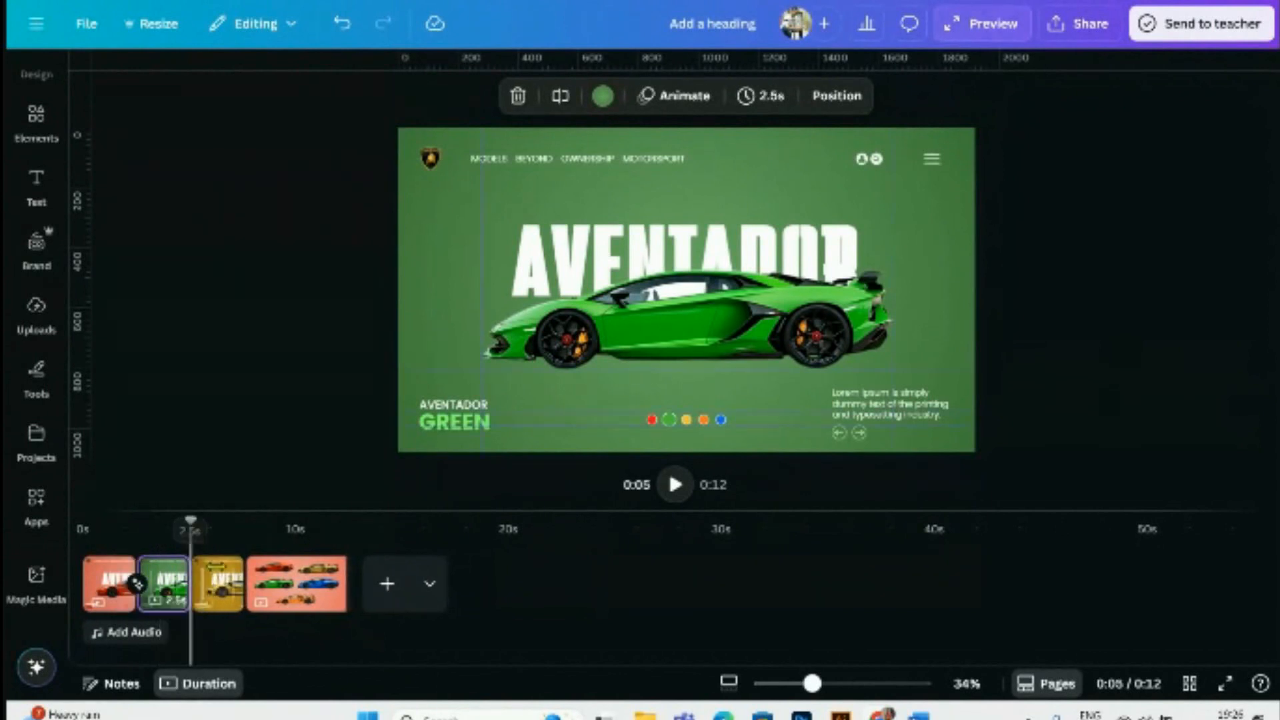
- Play the design from the start to review how the cars move between the red and green pages
{"action": "left_click_drag", "start_coordinate": [190, 520], "coordinate": [82, 520]}
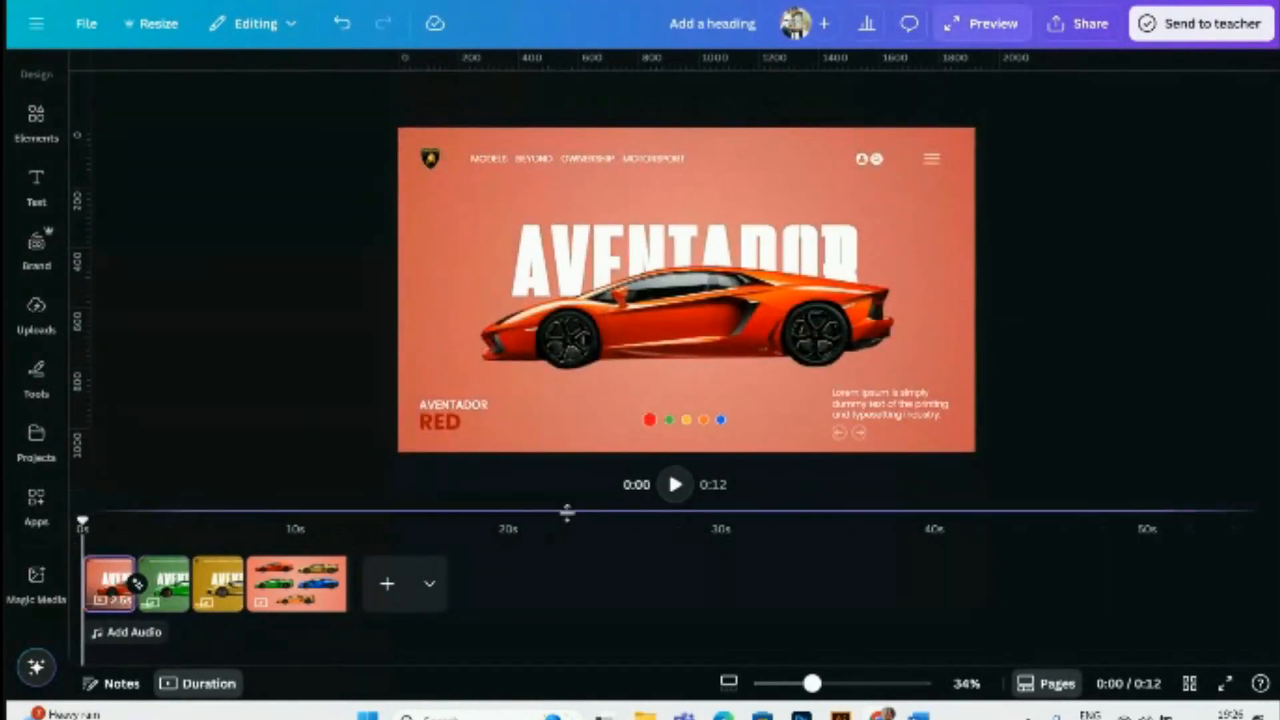
{"action": "left_click", "coordinate": [675, 485]}
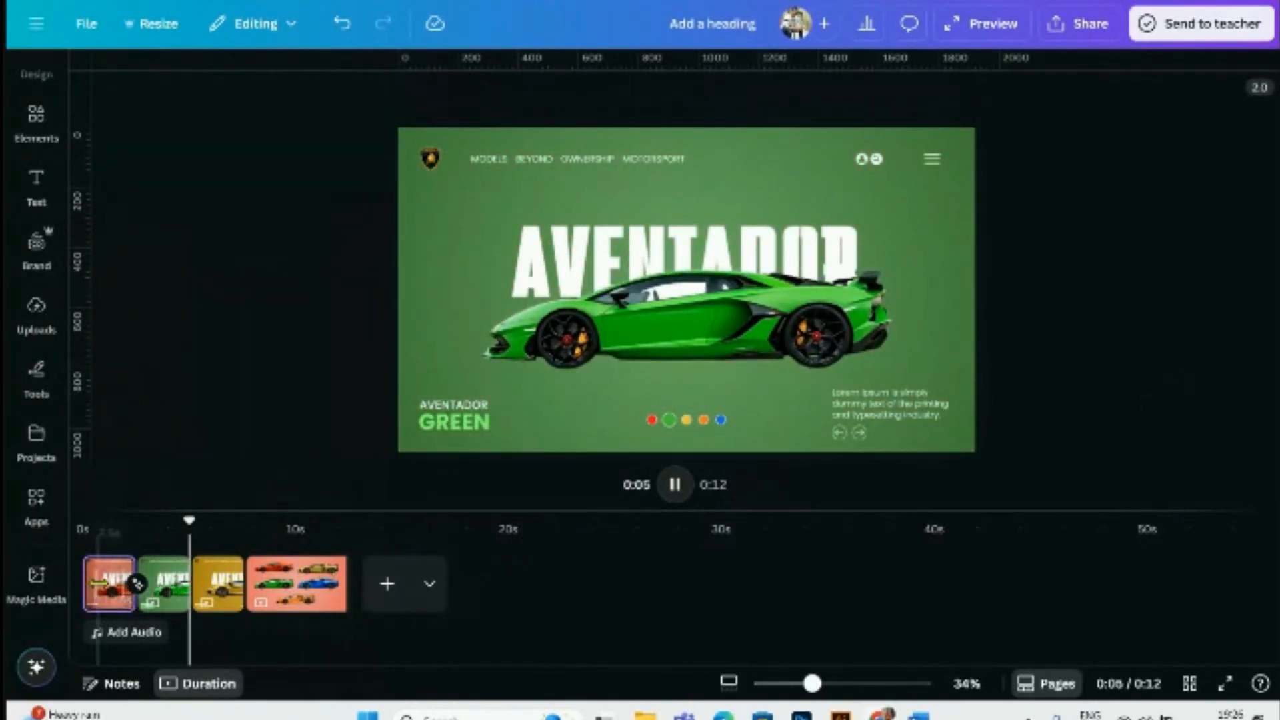
{"action": "left_click", "coordinate": [123, 584]}
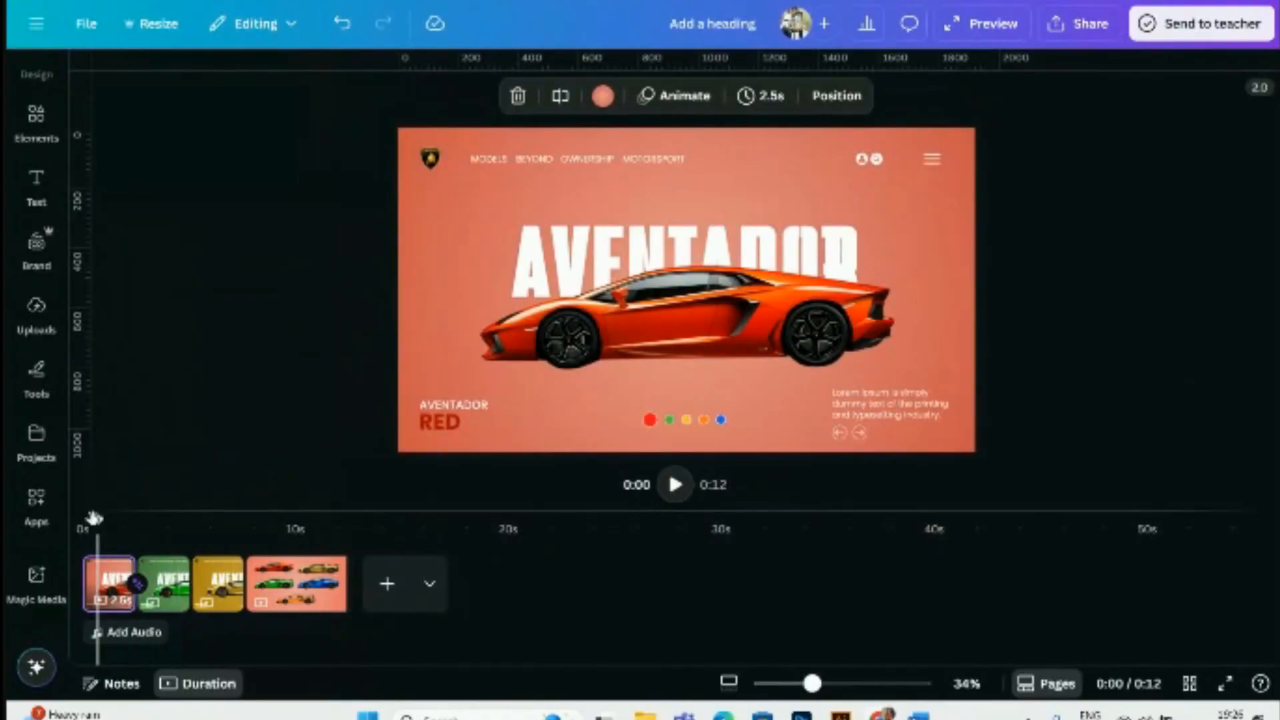
{"action": "left_click_drag", "start_coordinate": [93, 518], "coordinate": [123, 520]}
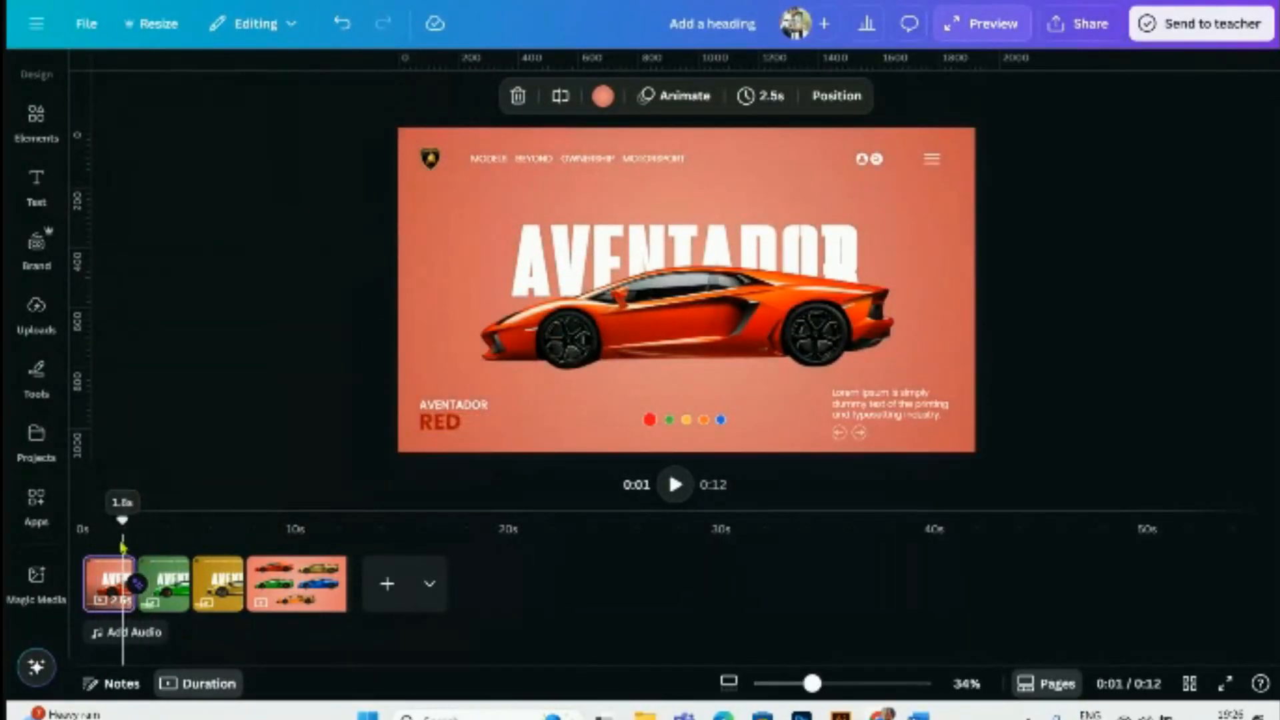
{"action": "left_click", "coordinate": [112, 572]}
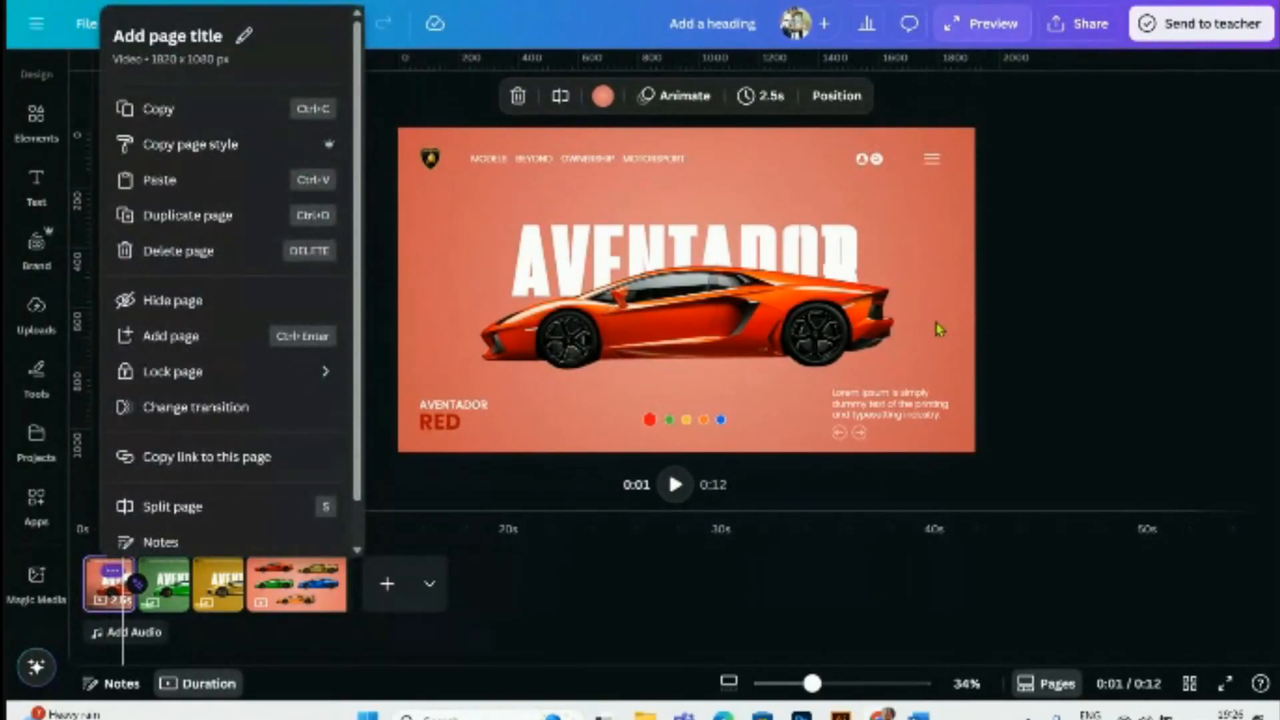
{"action": "left_click", "coordinate": [394, 357]}
- Shrink the off-page red car copy on the green page further and raise it slightly along the left edge
{"action": "left_click", "coordinate": [170, 583]}
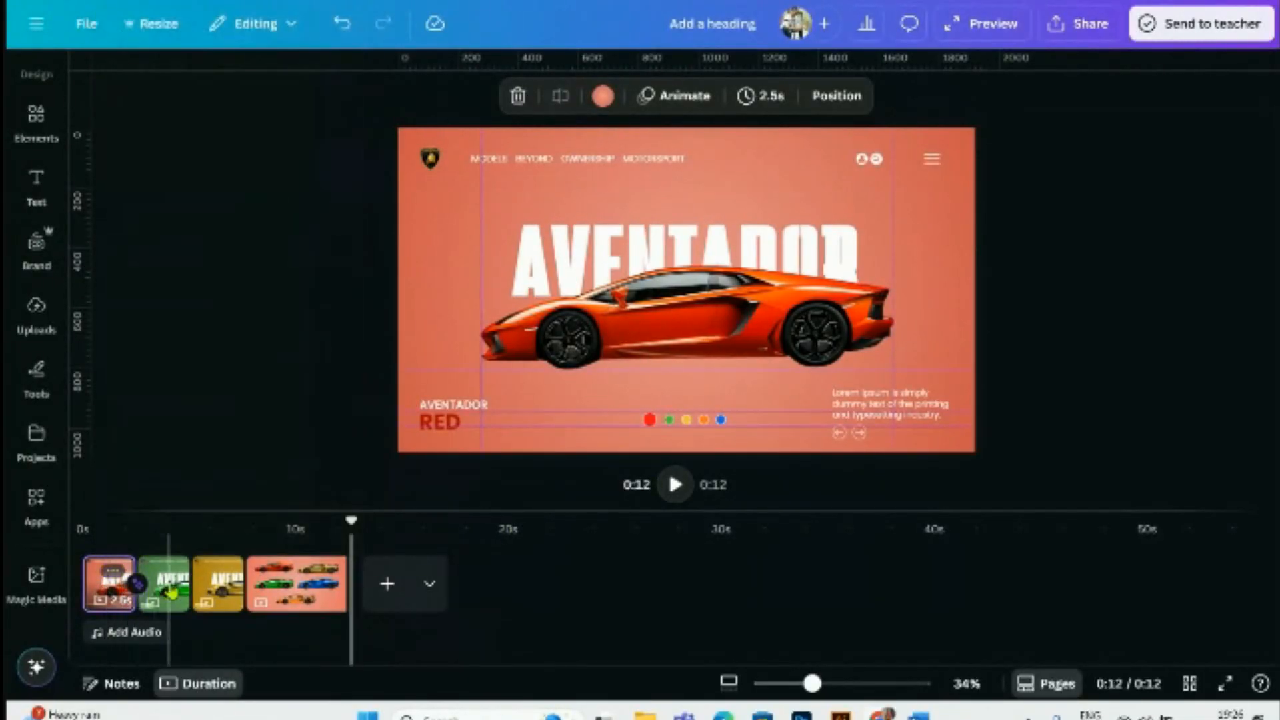
{"action": "left_click", "coordinate": [407, 327]}
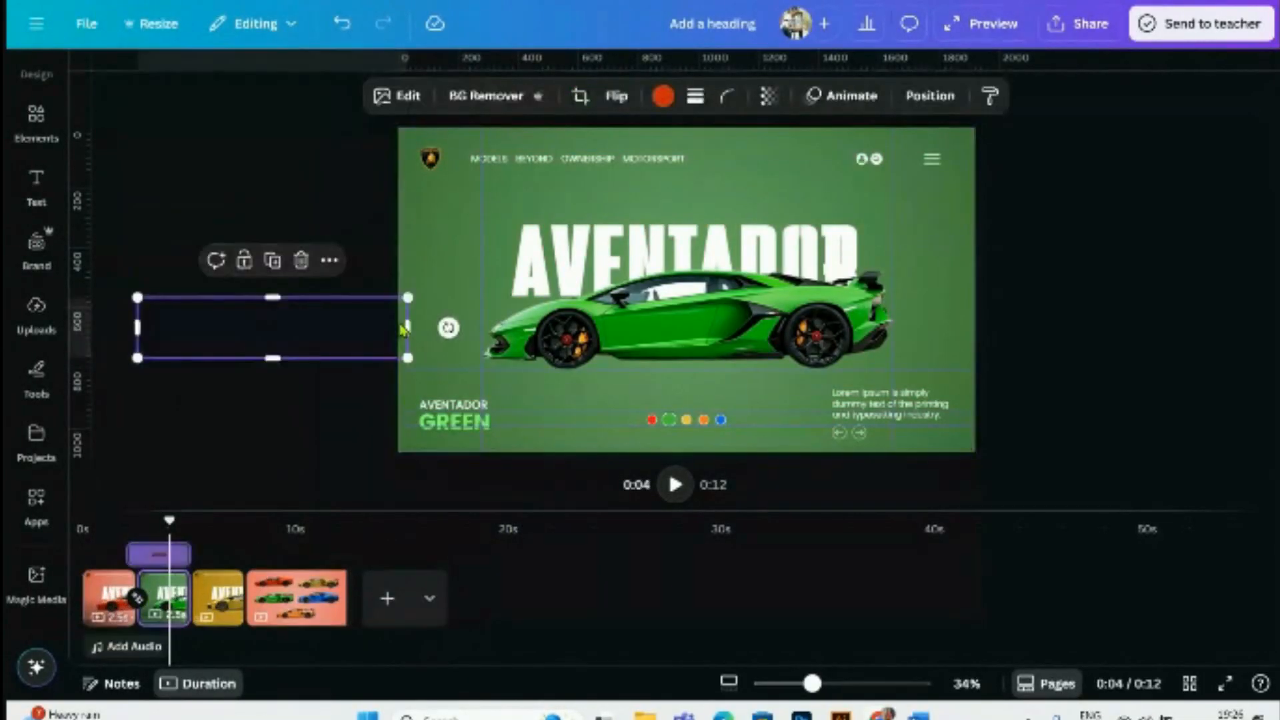
{"action": "left_click_drag", "start_coordinate": [138, 299], "coordinate": [183, 308]}
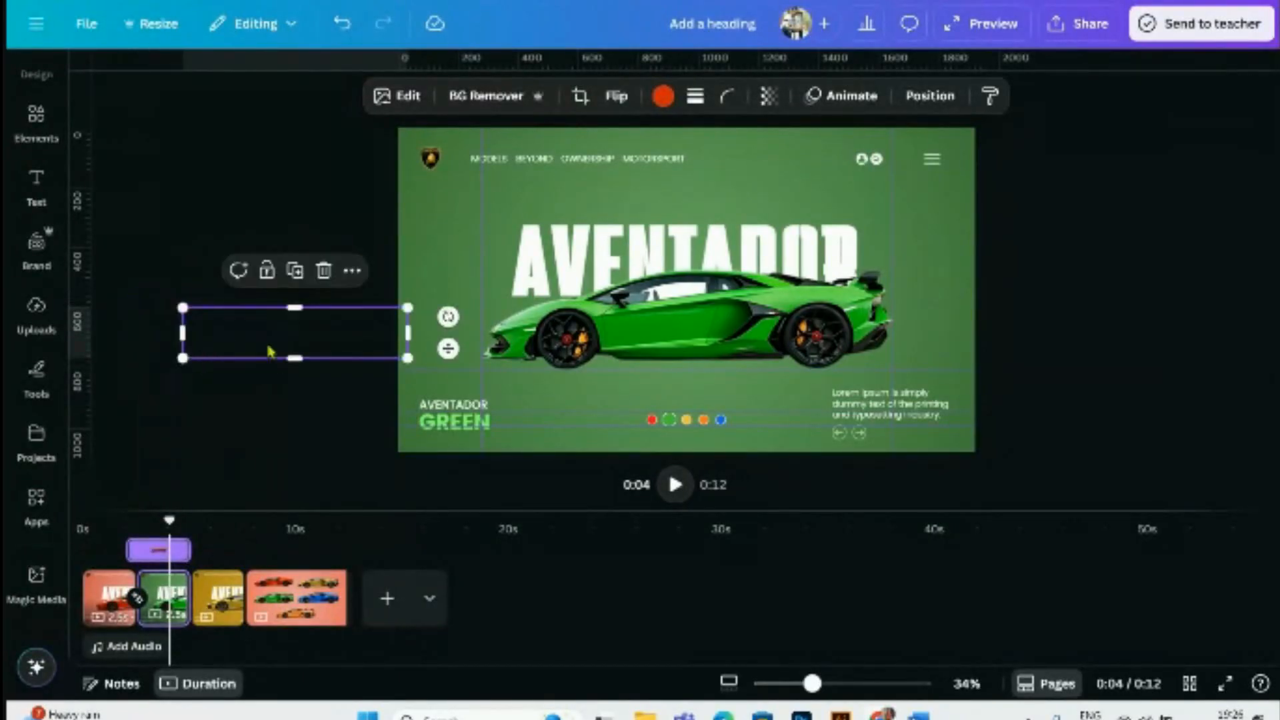
{"action": "left_click_drag", "start_coordinate": [347, 347], "coordinate": [344, 335]}
{"action": "left_click", "coordinate": [951, 297]}
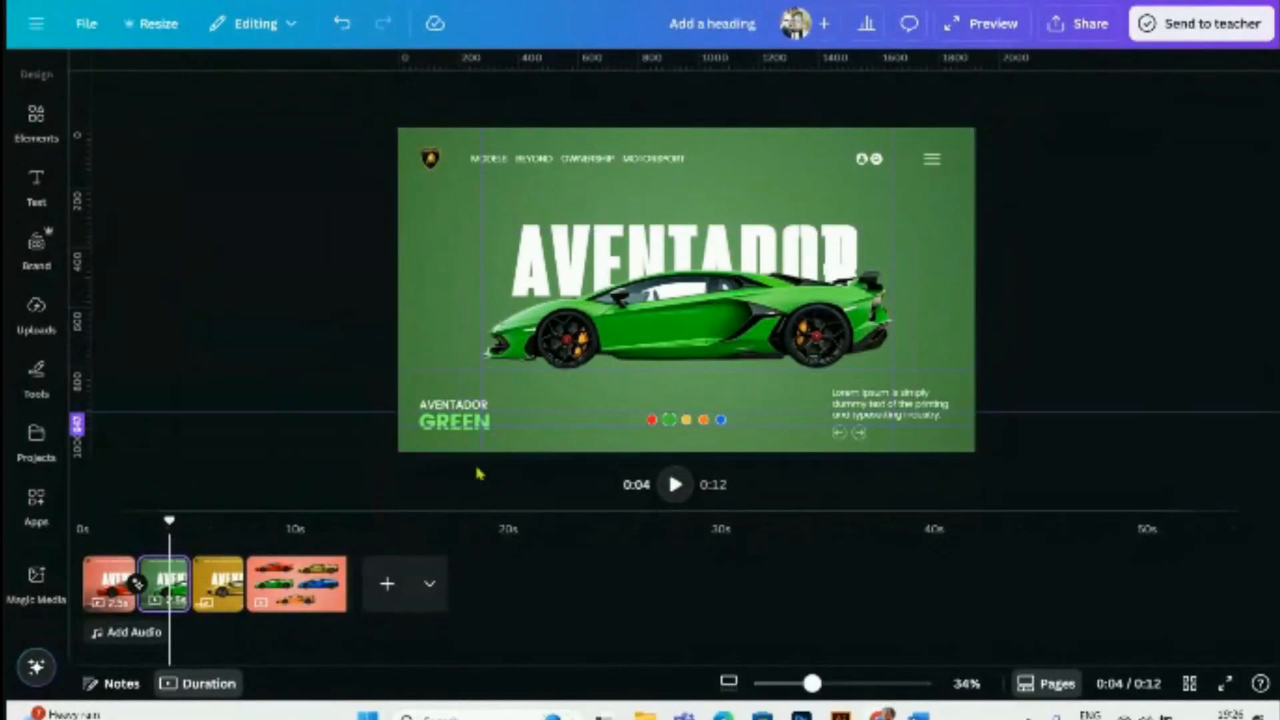
- Shrink the off-page green car copy on the red page further and raise it slightly along the right edge
{"action": "left_click", "coordinate": [112, 583]}
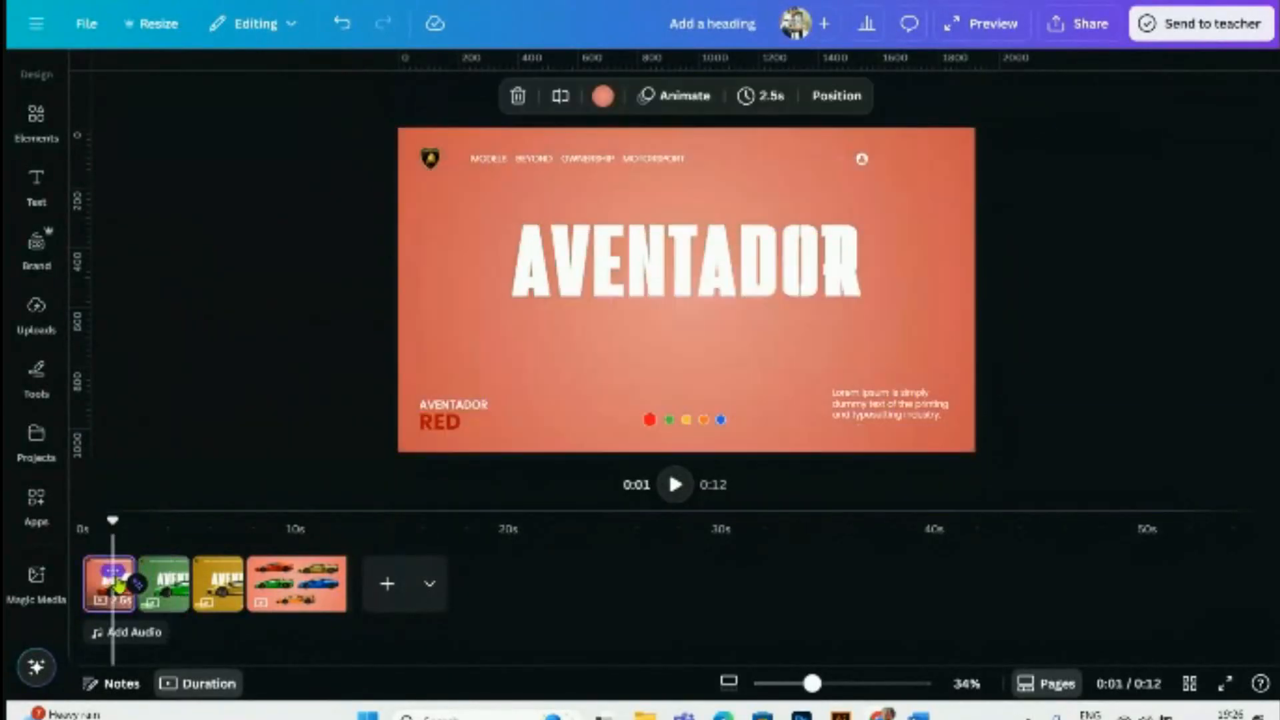
{"action": "left_click", "coordinate": [977, 321]}
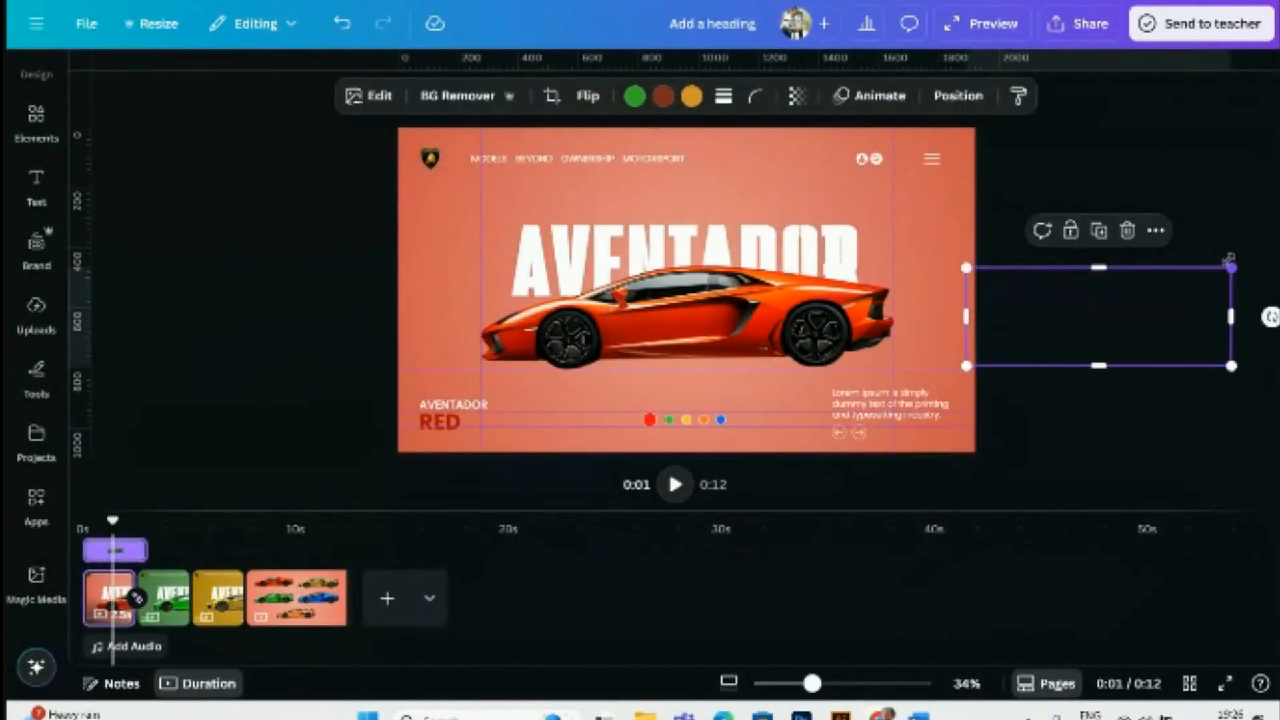
{"action": "left_click_drag", "start_coordinate": [1233, 263], "coordinate": [1199, 279]}
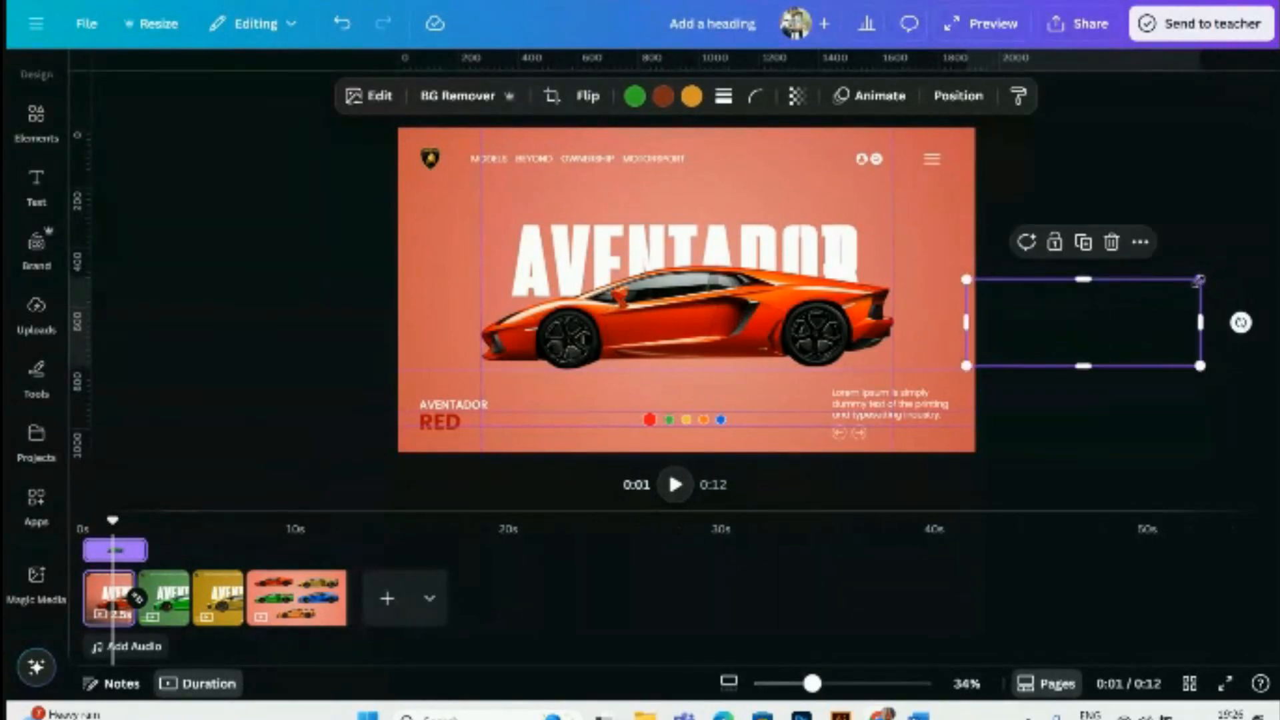
{"action": "left_click_drag", "start_coordinate": [1100, 341], "coordinate": [1096, 328]}
{"action": "left_click", "coordinate": [1085, 345]}
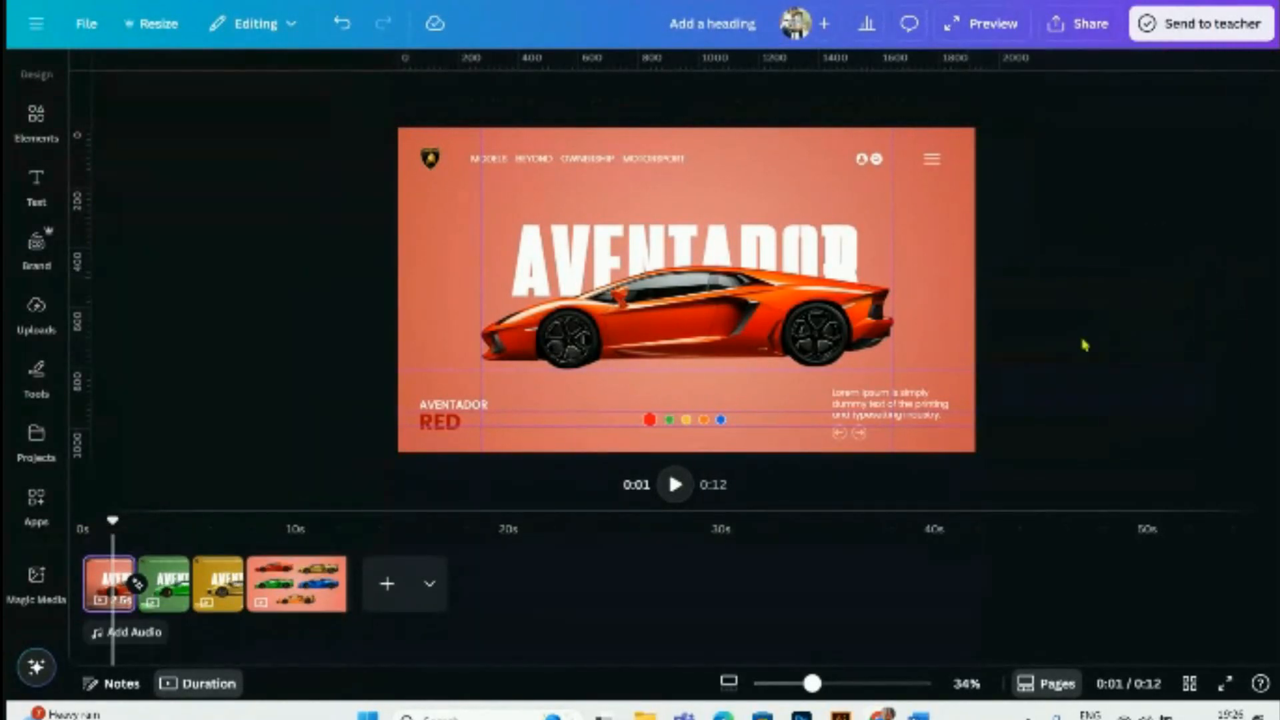
- Replay the red-to-green transition from the start with the smaller off-page cars
{"action": "left_click_drag", "start_coordinate": [111, 522], "coordinate": [80, 521]}
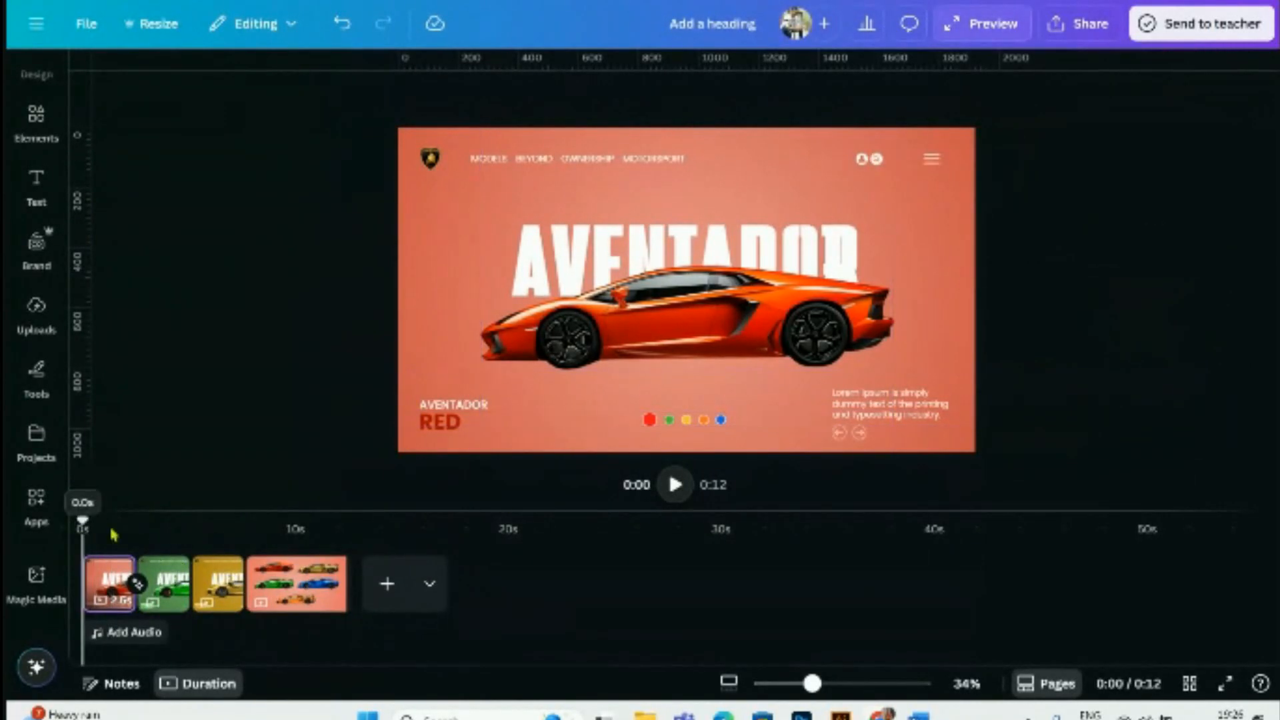
{"action": "left_click", "coordinate": [675, 485]}
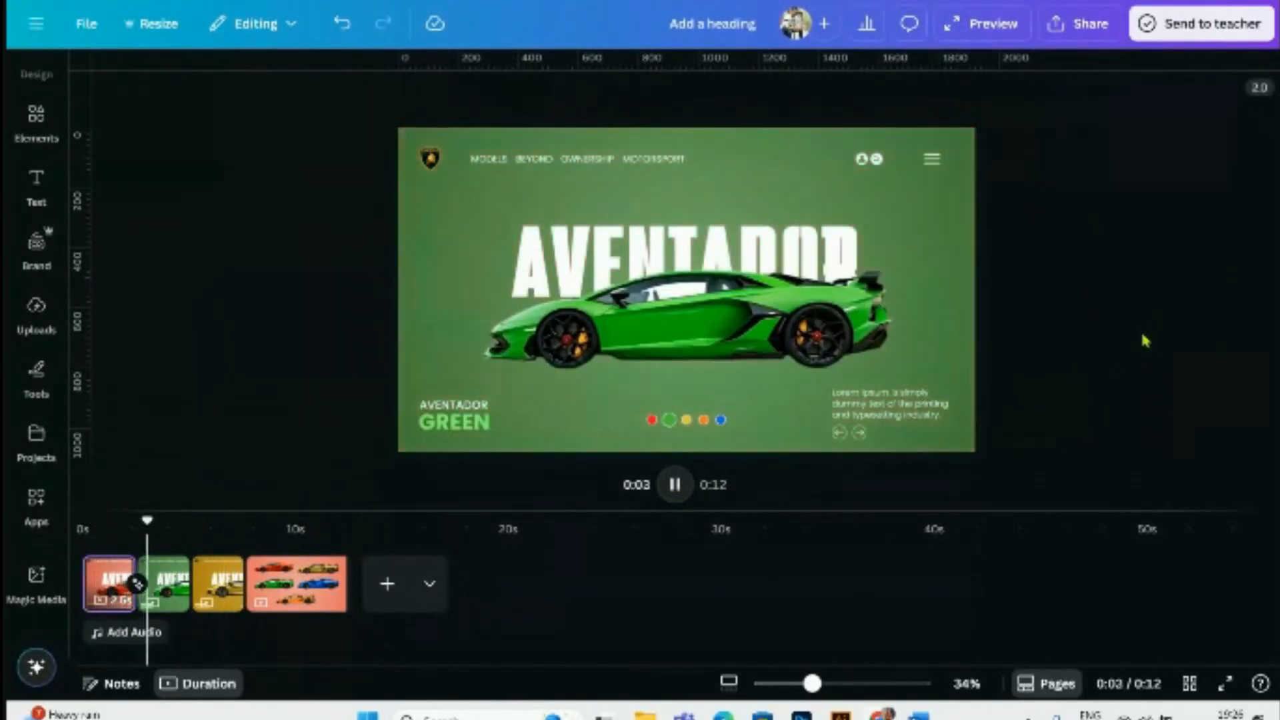
- Replay the design from the start in a closer view to inspect the red-to-green car transition
{"action": "key", "text": "space"}
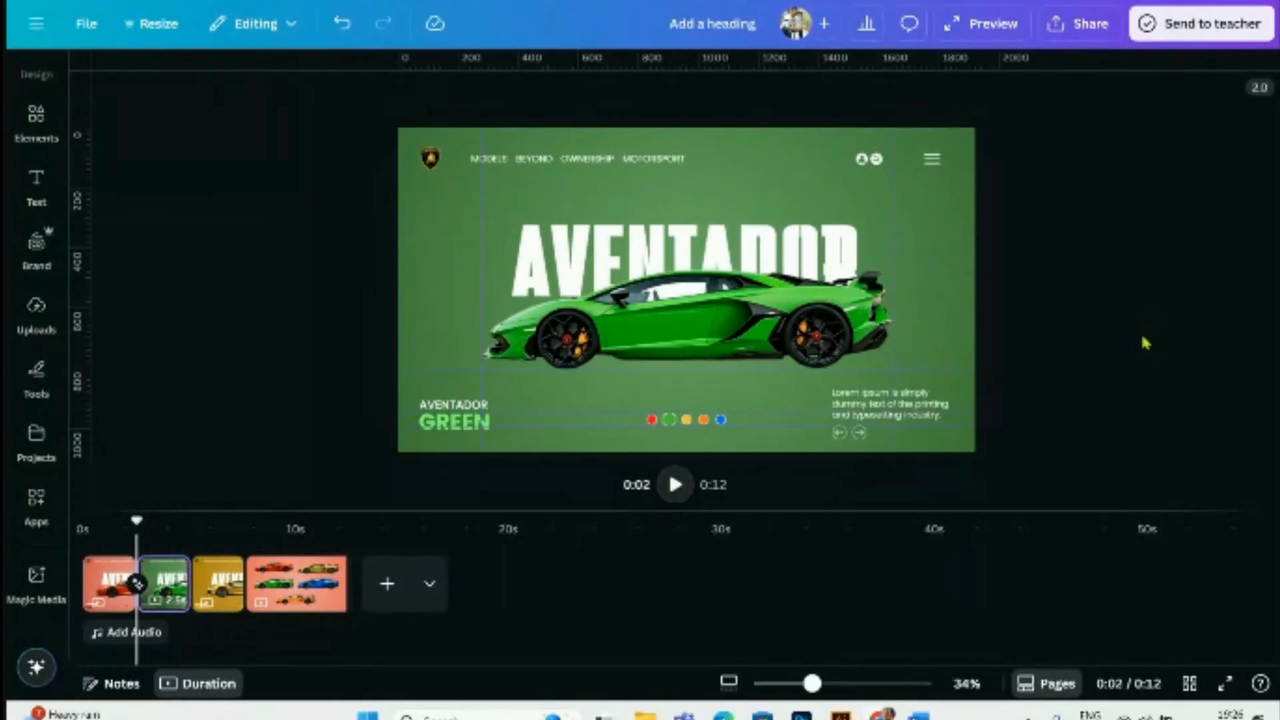
{"action": "scroll", "coordinate": [629, 437], "scroll_direction": "up", "scroll_amount": 5}
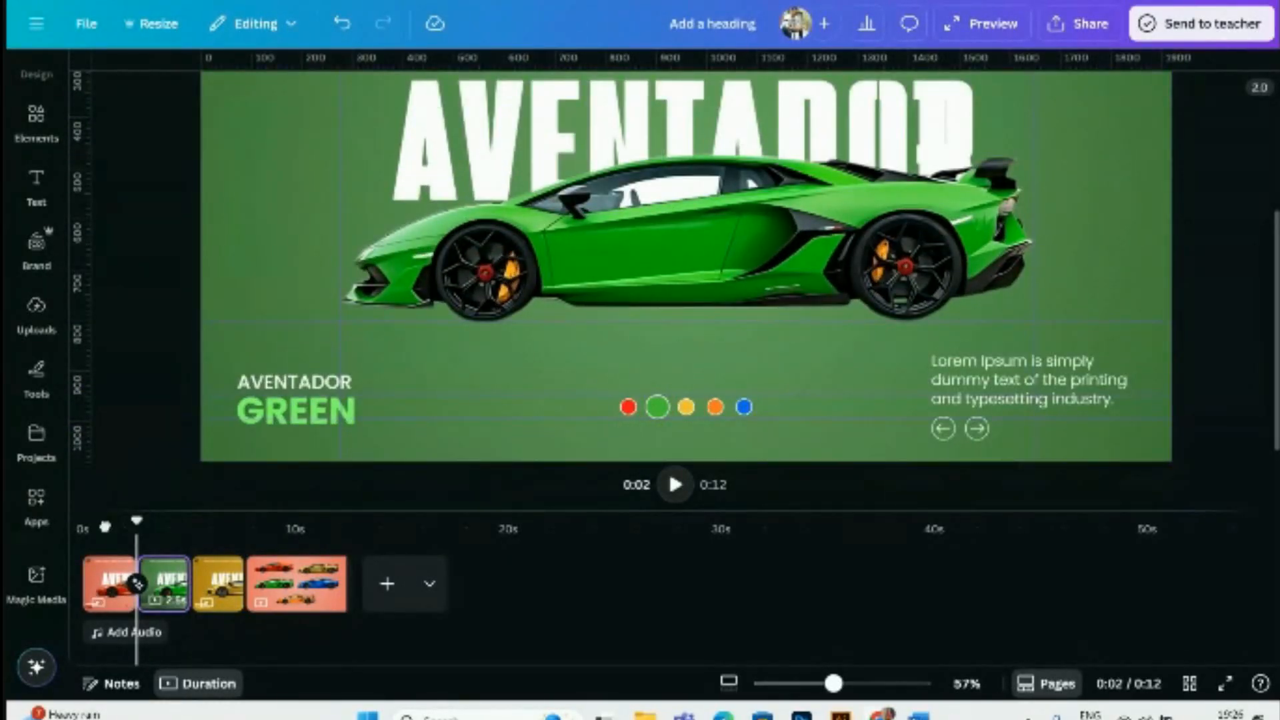
{"action": "left_click_drag", "start_coordinate": [105, 526], "coordinate": [81, 527]}
{"action": "left_click", "coordinate": [676, 486]}
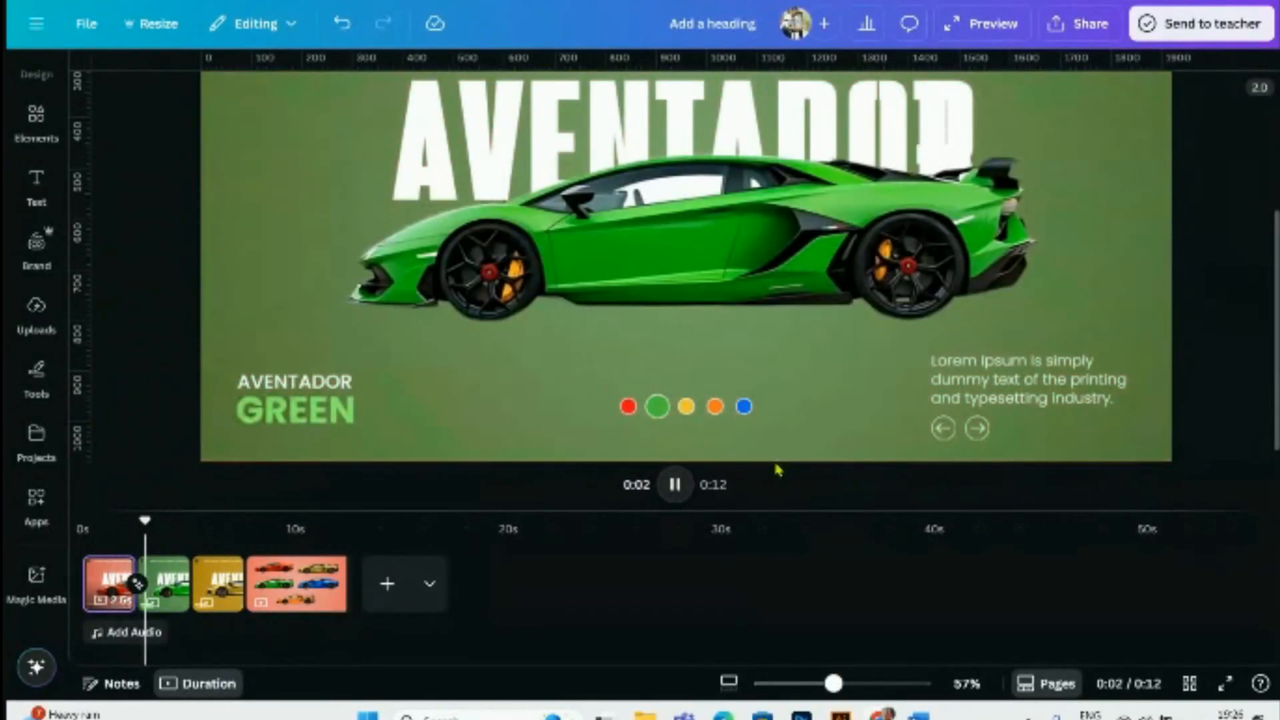
{"action": "key", "text": "space"}
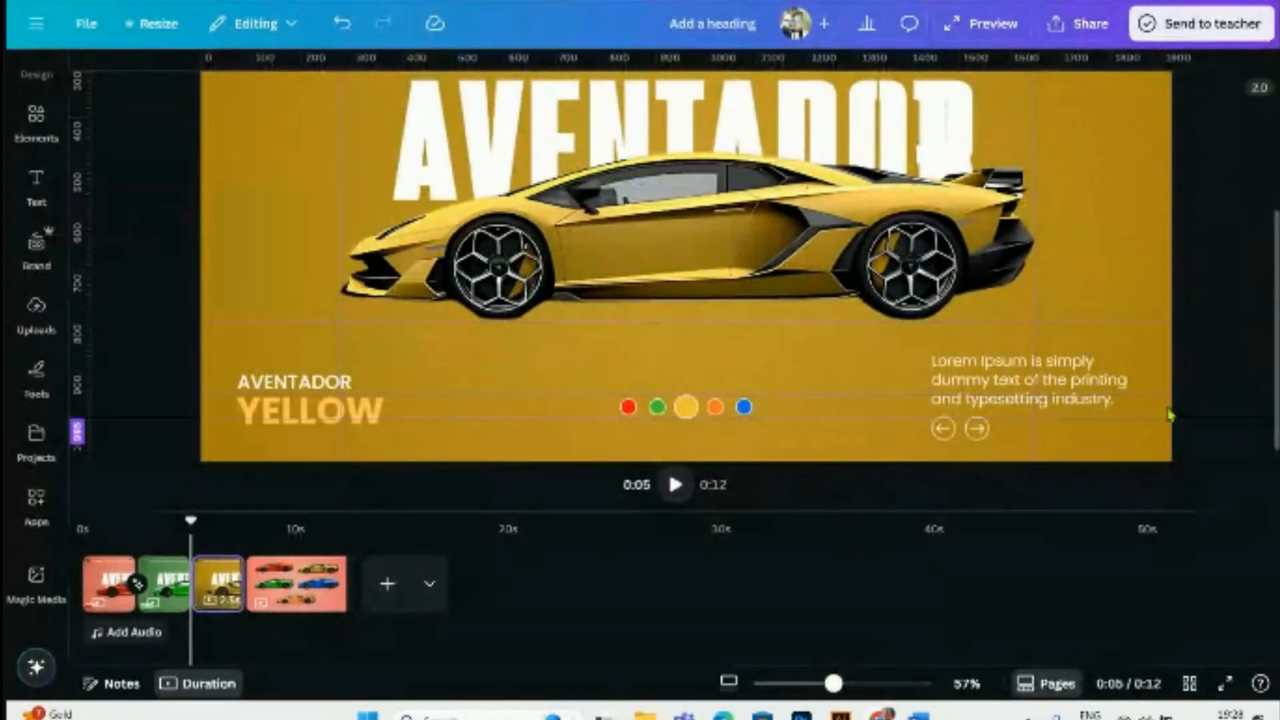
{"action": "scroll", "coordinate": [620, 369], "scroll_direction": "down", "scroll_amount": 3}
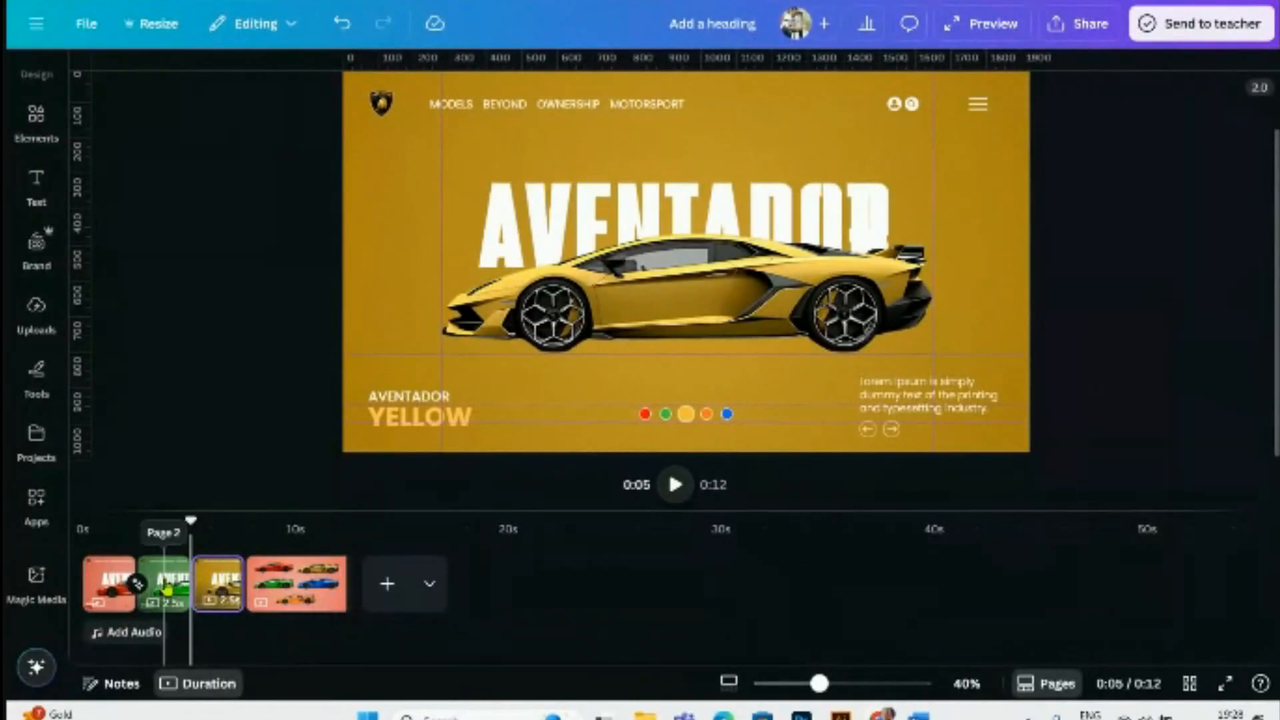
{"action": "left_click", "coordinate": [167, 587]}
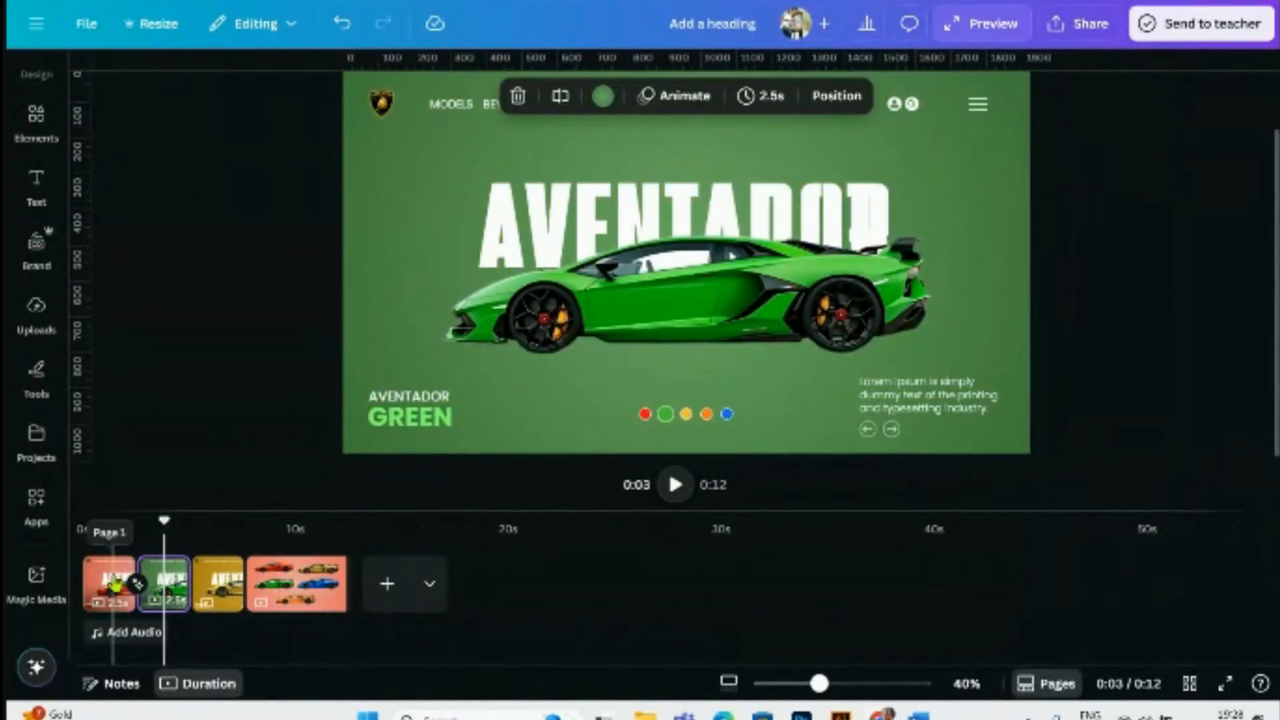
{"action": "right_click", "coordinate": [115, 585]}
{"action": "left_click", "coordinate": [173, 589]}
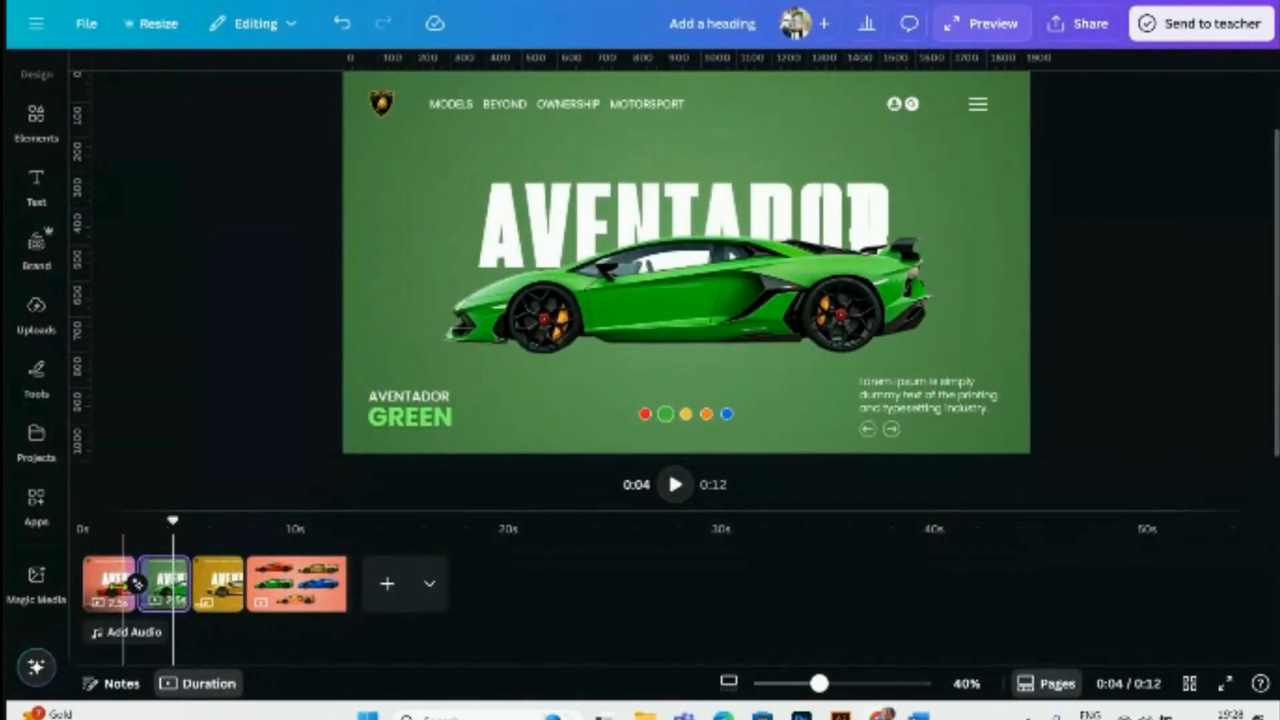
{"action": "left_click", "coordinate": [111, 590]}
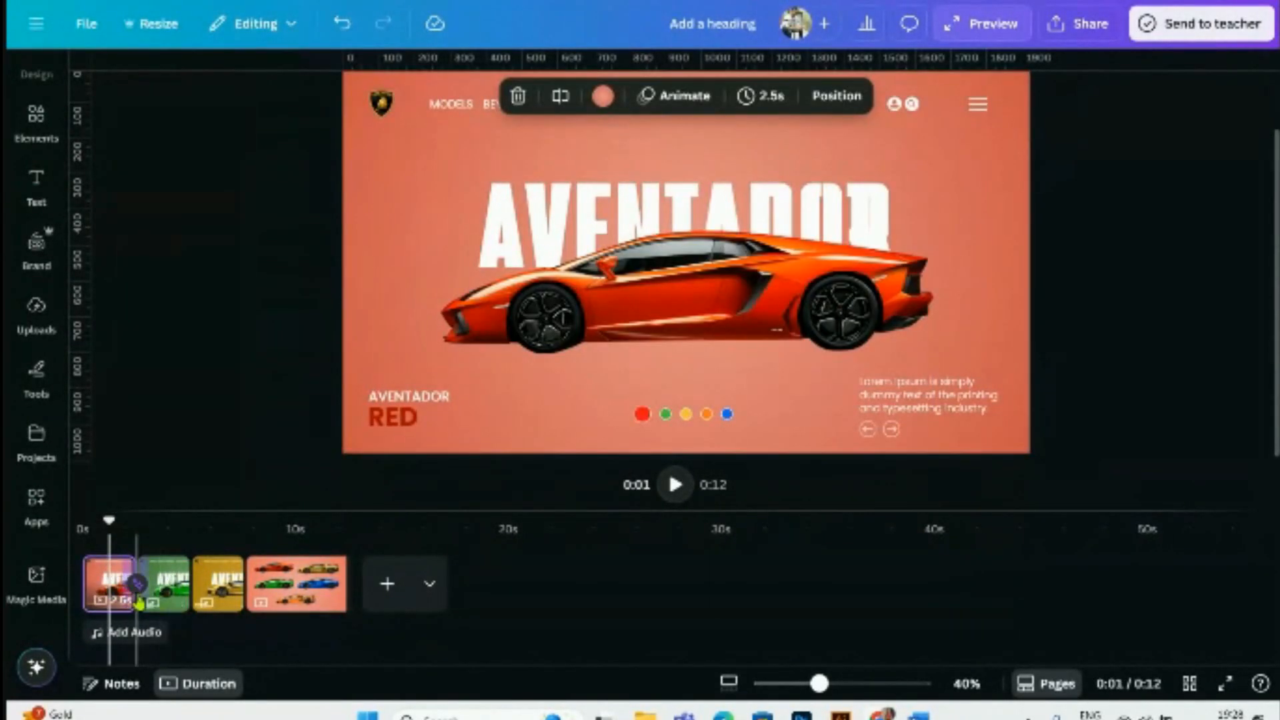
{"action": "left_click", "coordinate": [164, 587]}
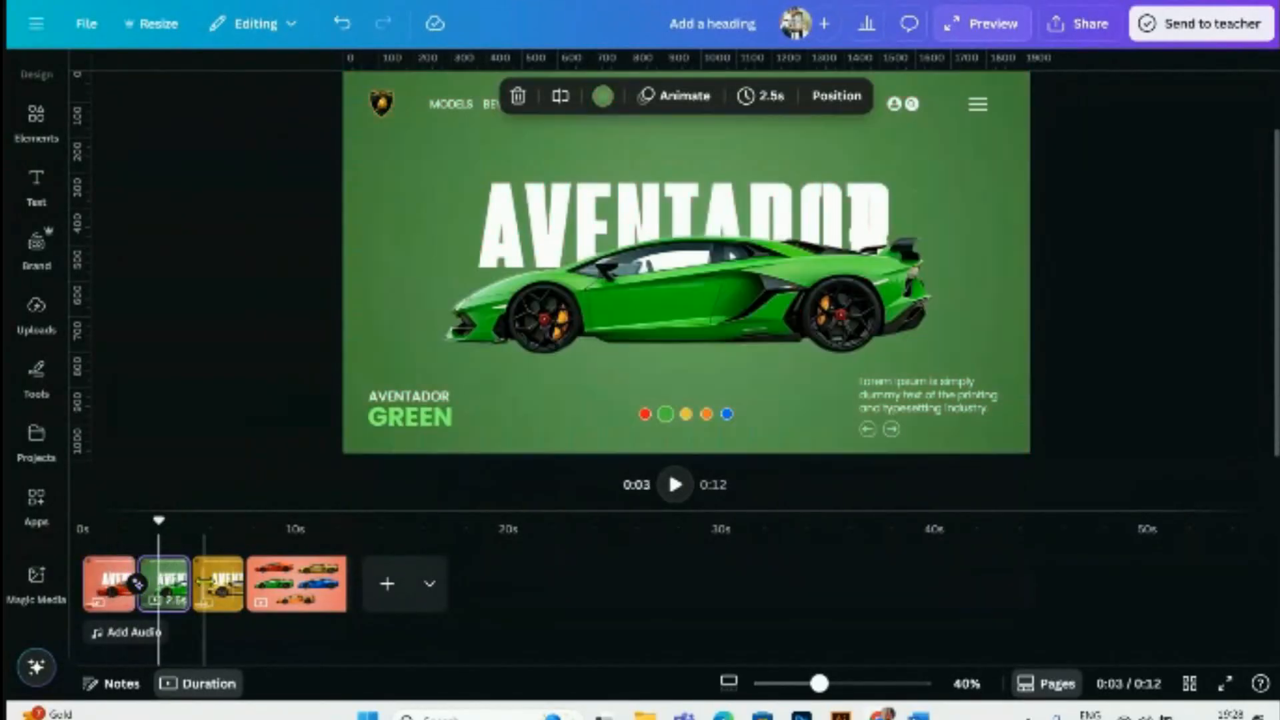
- Copy the yellow car onto the green page, shrink it to about 716 × 230 px and place it just off the page's right edge
{"action": "left_click", "coordinate": [219, 586]}
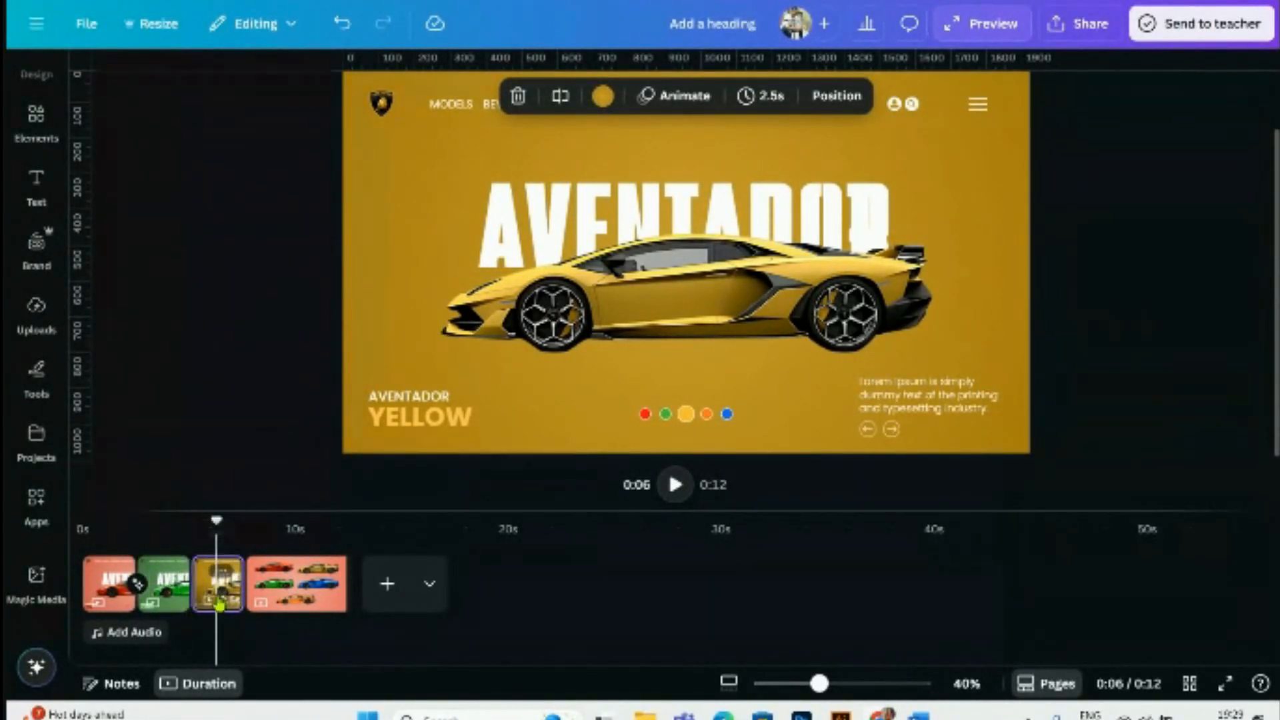
{"action": "left_click", "coordinate": [757, 278]}
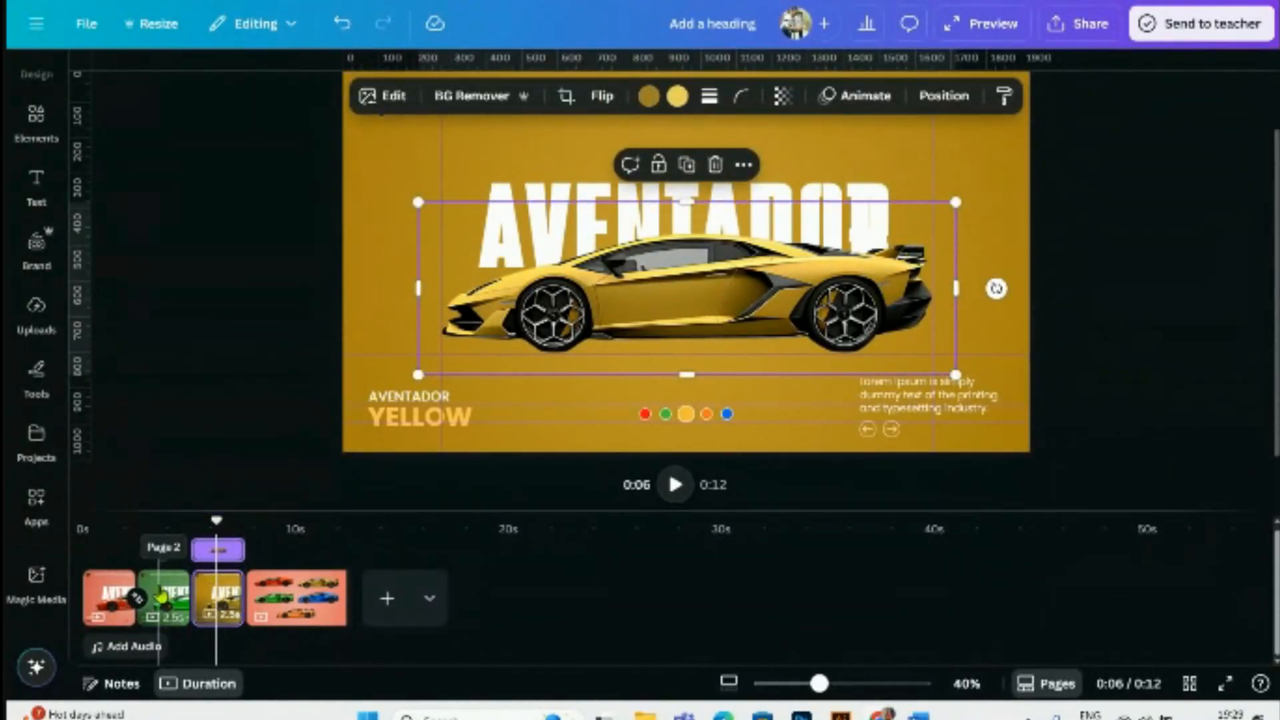
{"action": "right_click", "coordinate": [164, 593]}
{"action": "left_click", "coordinate": [996, 271]}
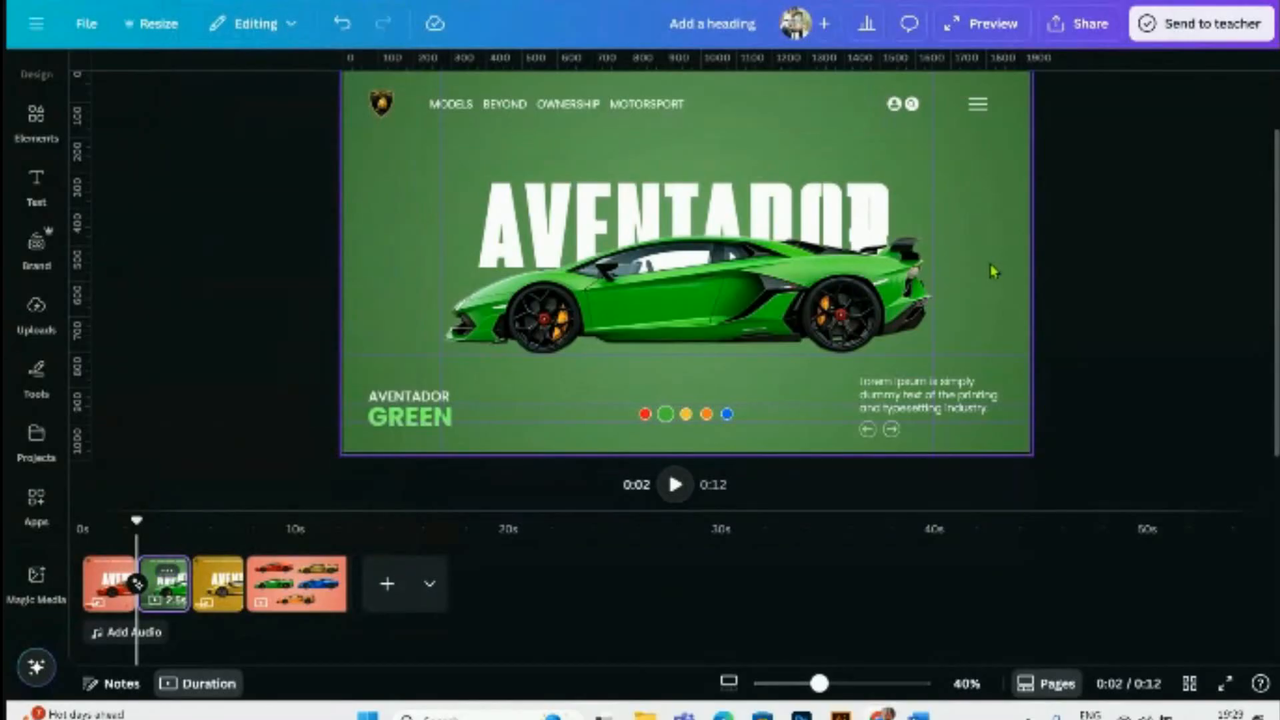
{"action": "left_click", "coordinate": [890, 293]}
{"action": "left_click_drag", "start_coordinate": [418, 202], "coordinate": [686, 336]}
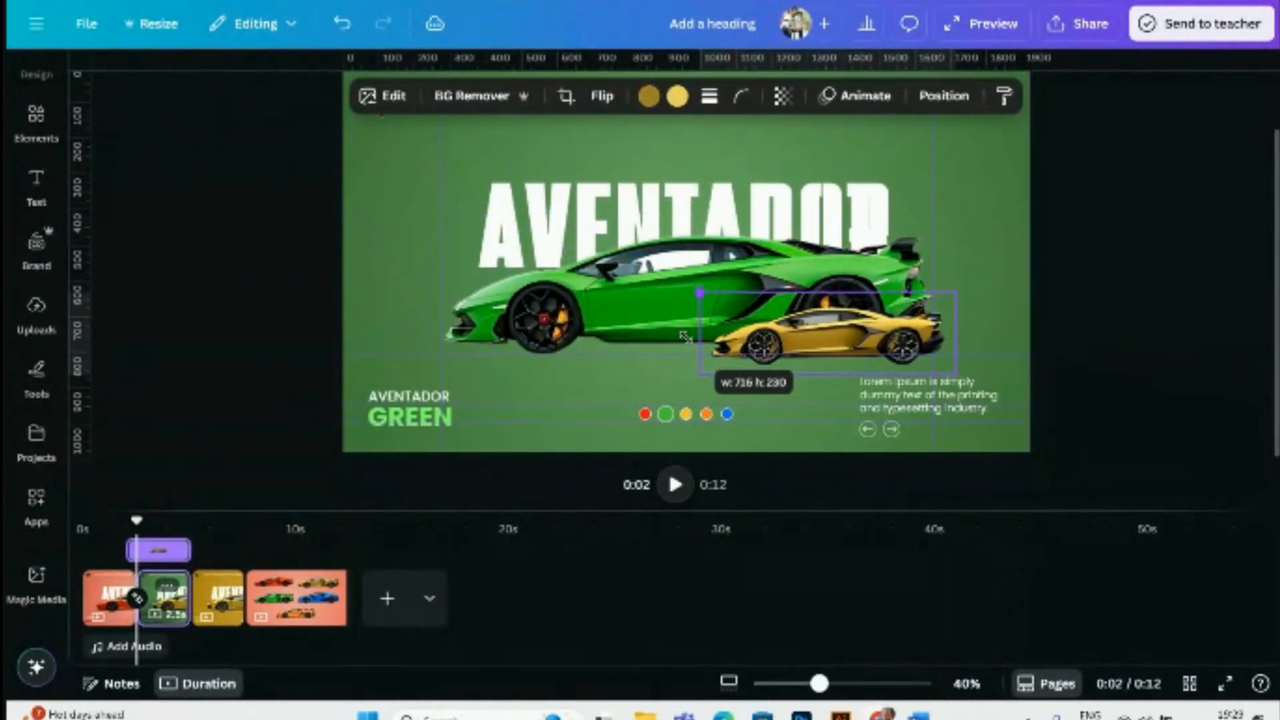
{"action": "left_click_drag", "start_coordinate": [815, 332], "coordinate": [1128, 287]}
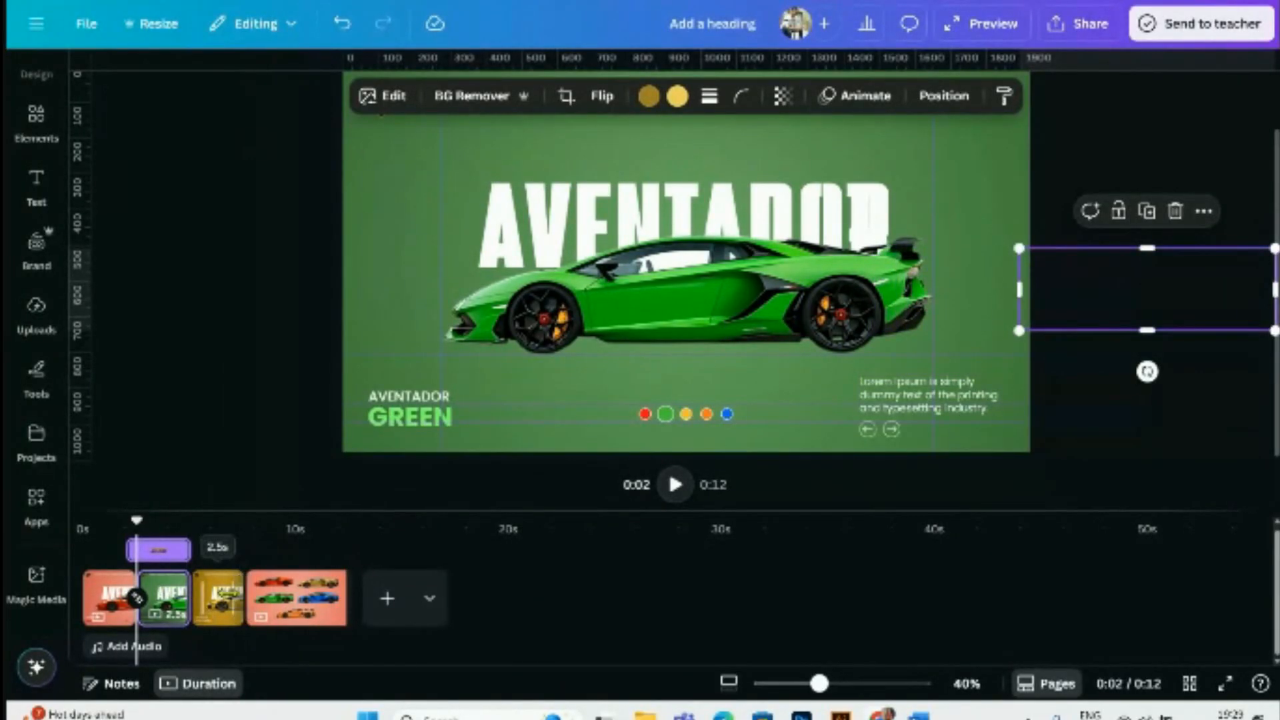
- Copy the green page's main car onto the yellow page, shrink it and place it just off the page's left edge
{"action": "left_click", "coordinate": [227, 593]}
{"action": "left_click", "coordinate": [173, 602]}
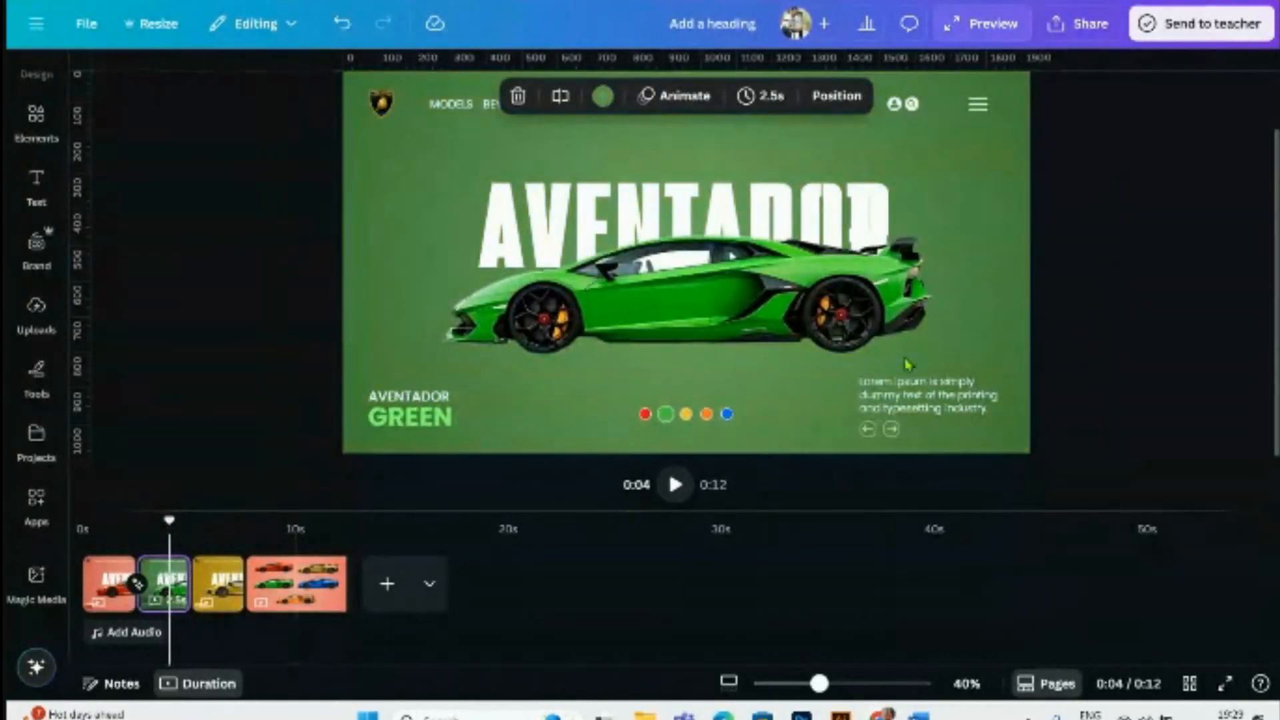
{"action": "left_click", "coordinate": [1007, 316]}
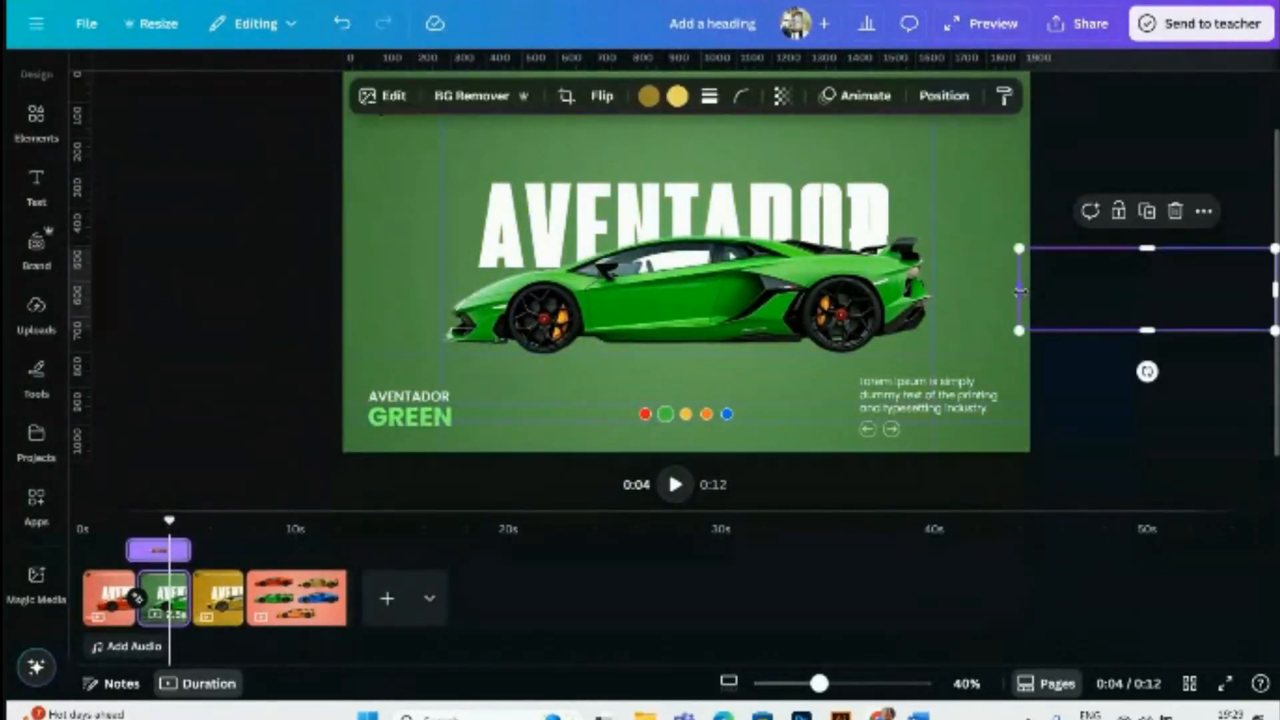
{"action": "left_click", "coordinate": [767, 300]}
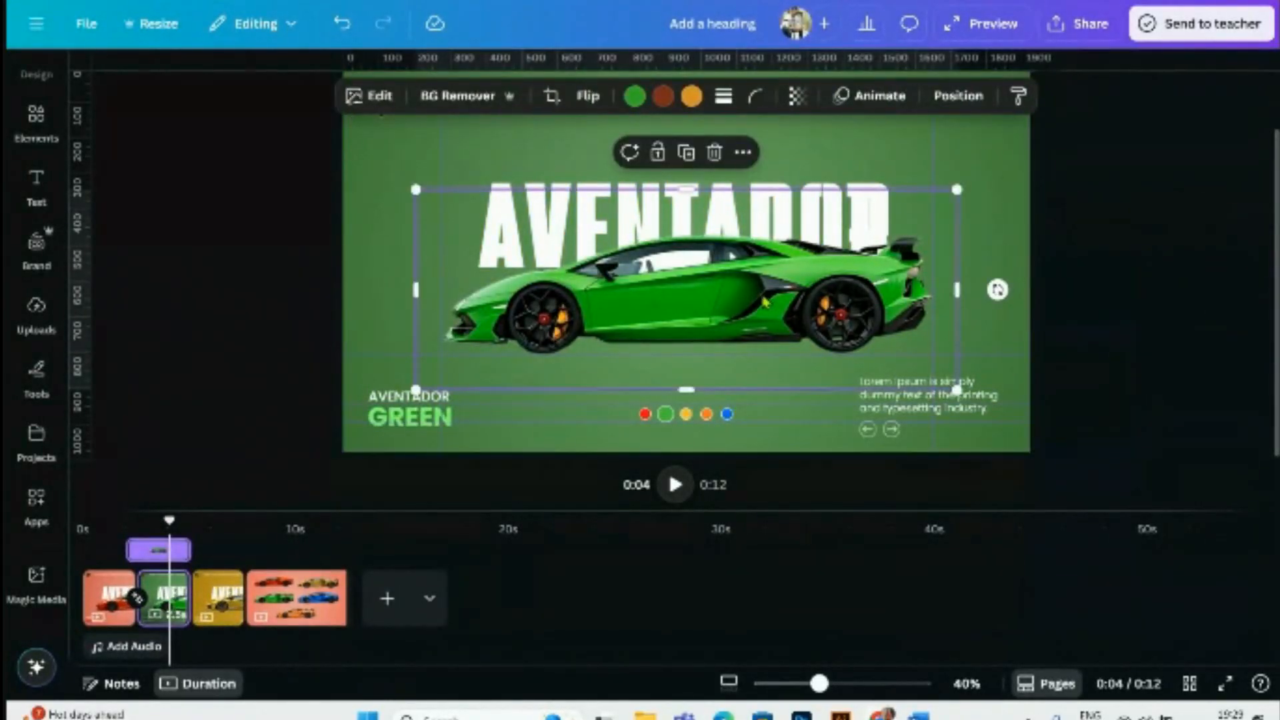
{"action": "left_click", "coordinate": [218, 596]}
{"action": "left_click", "coordinate": [979, 273]}
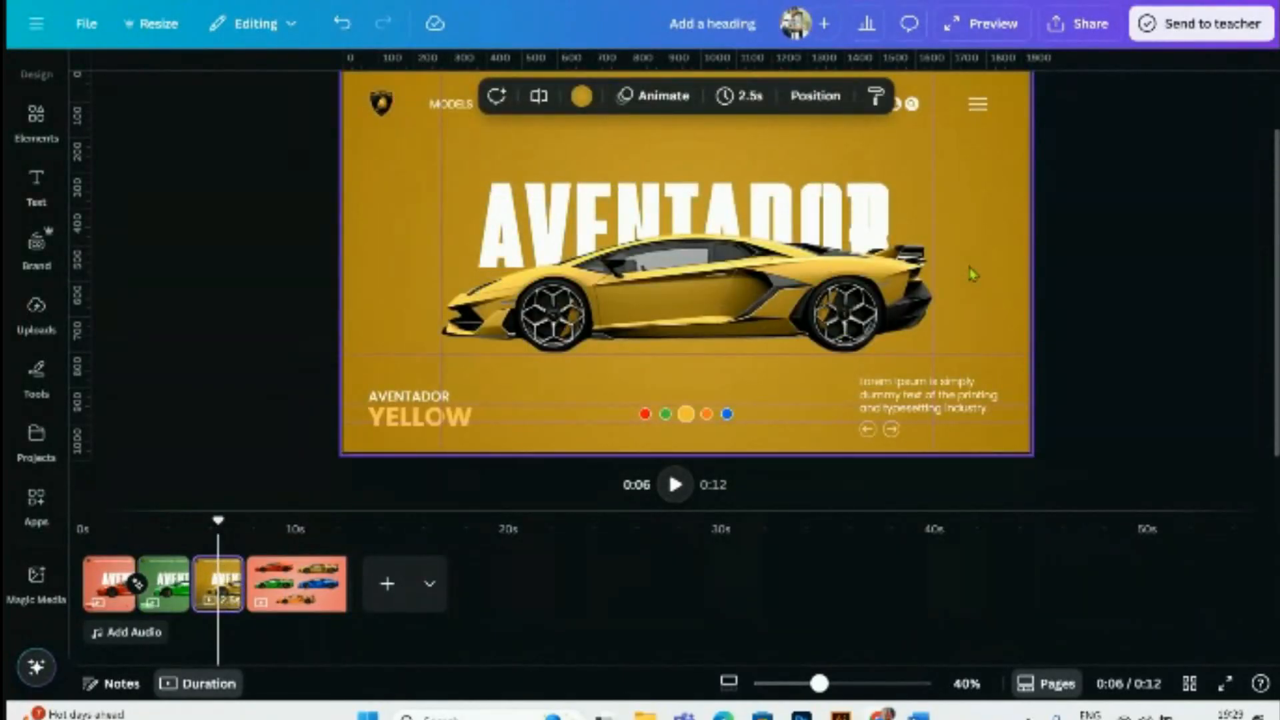
{"action": "key", "text": "ctrl+v"}
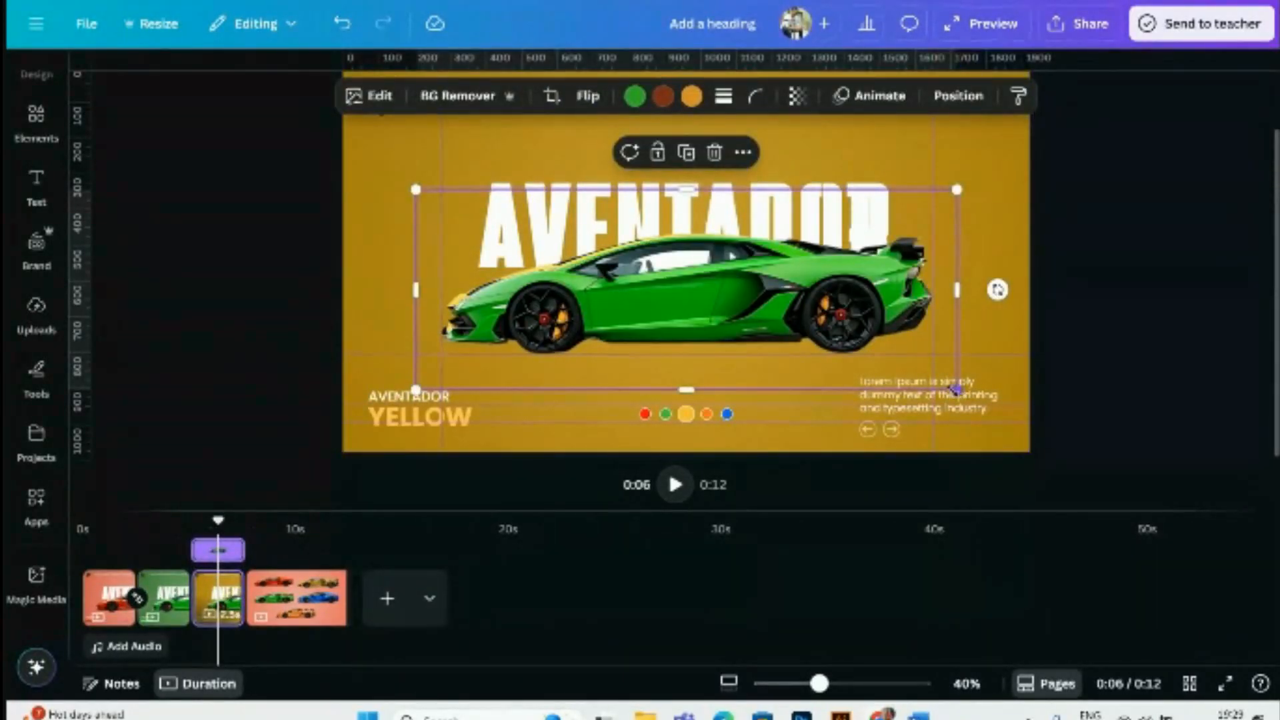
{"action": "left_click_drag", "start_coordinate": [956, 389], "coordinate": [299, 306]}
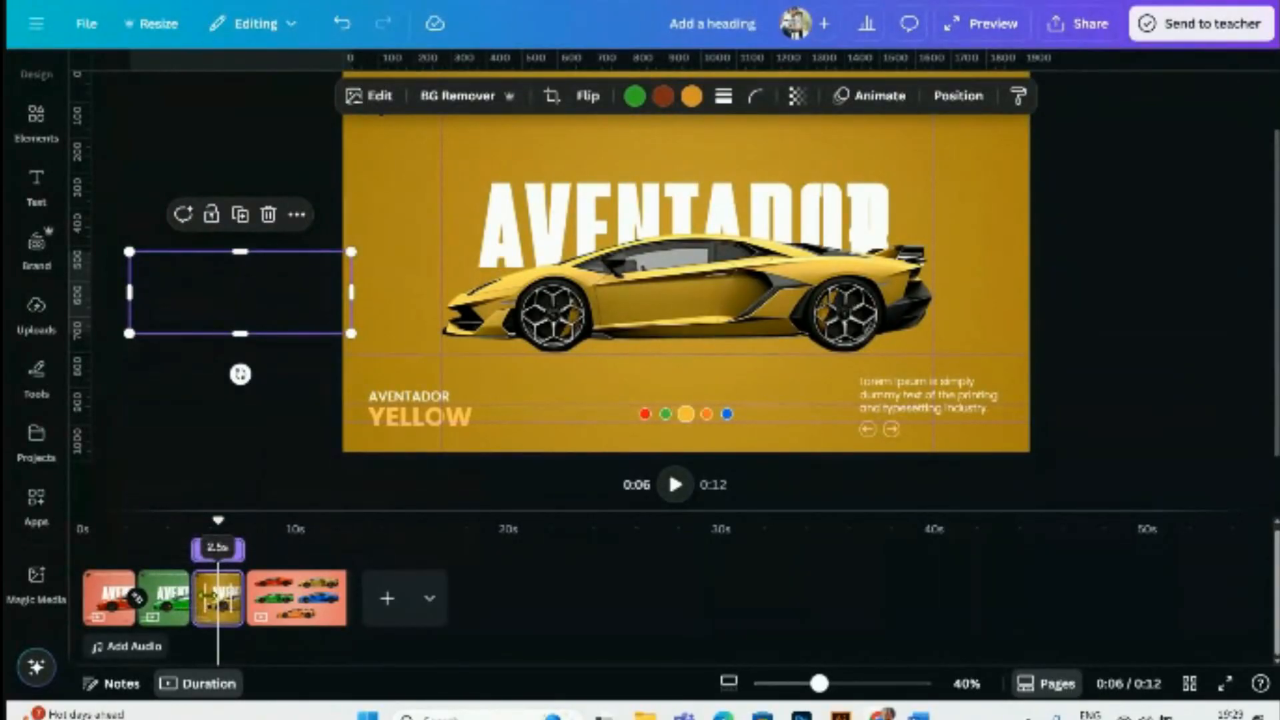
- Check the placement of the off-page yellow car on the green page and the off-page green car on the yellow page
{"action": "left_click", "coordinate": [164, 598]}
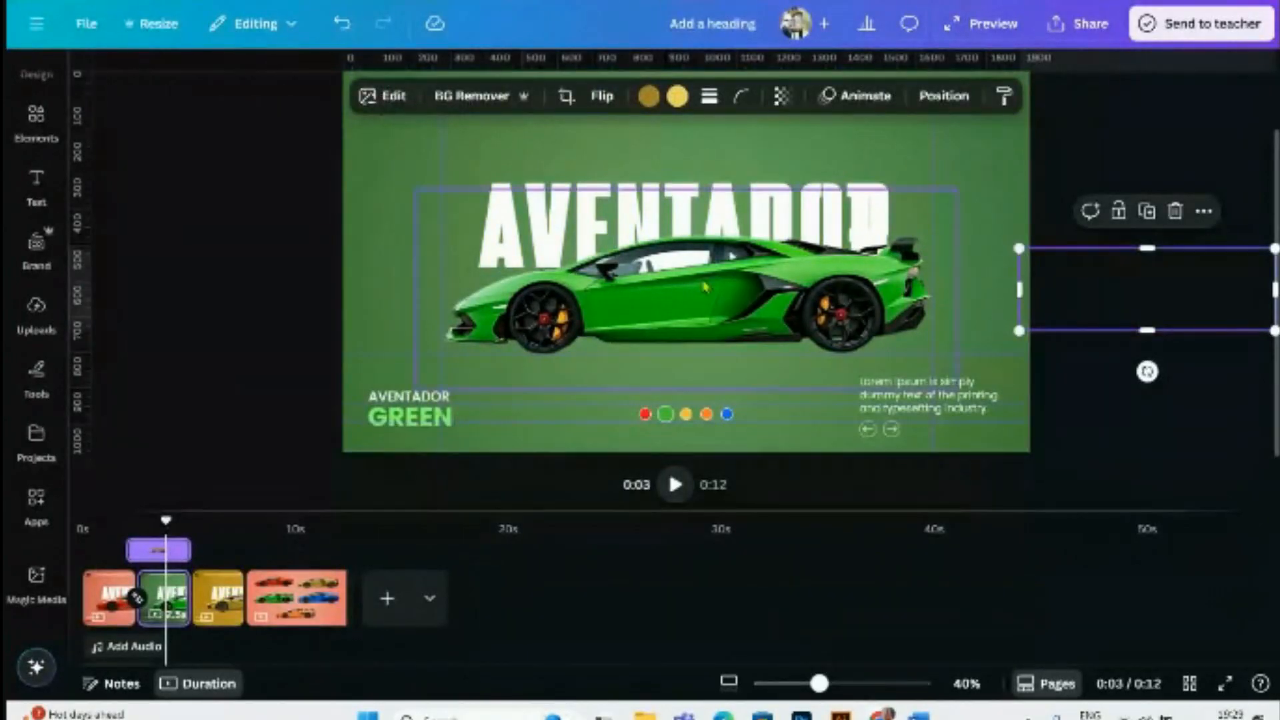
{"action": "left_click", "coordinate": [730, 304]}
{"action": "left_click", "coordinate": [218, 598]}
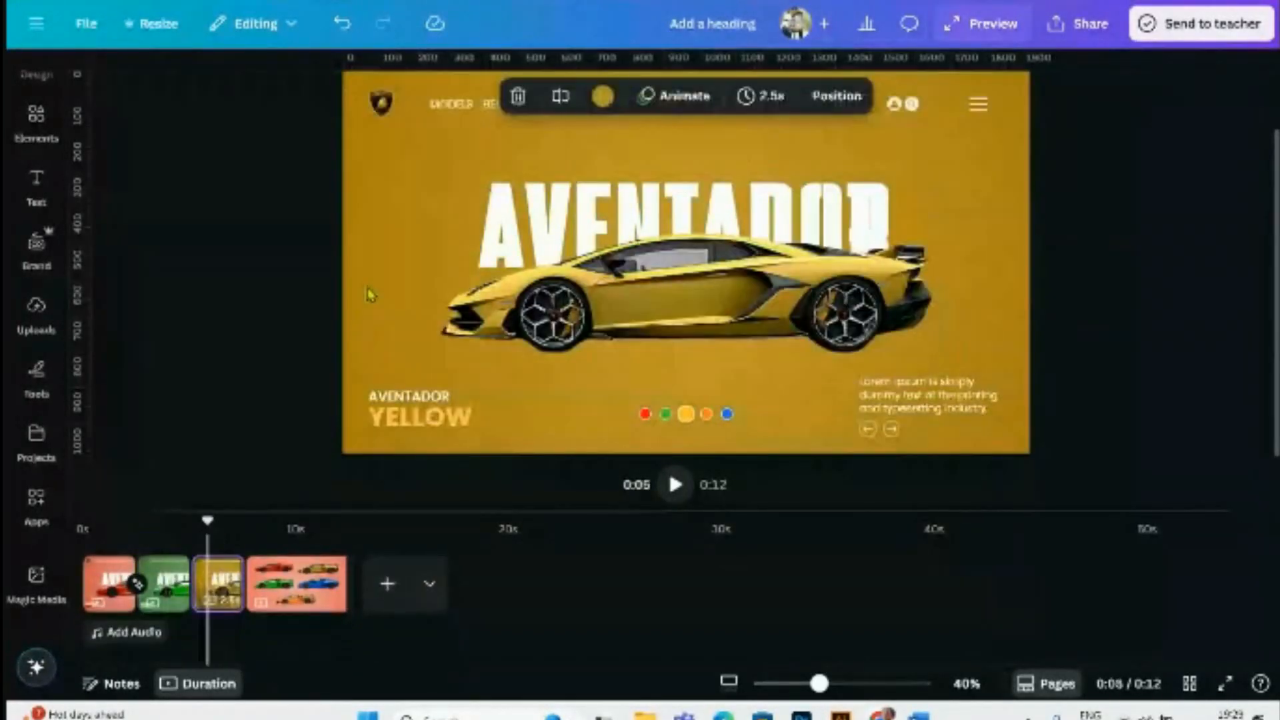
{"action": "left_click", "coordinate": [342, 283]}
{"action": "left_click", "coordinate": [342, 282]}
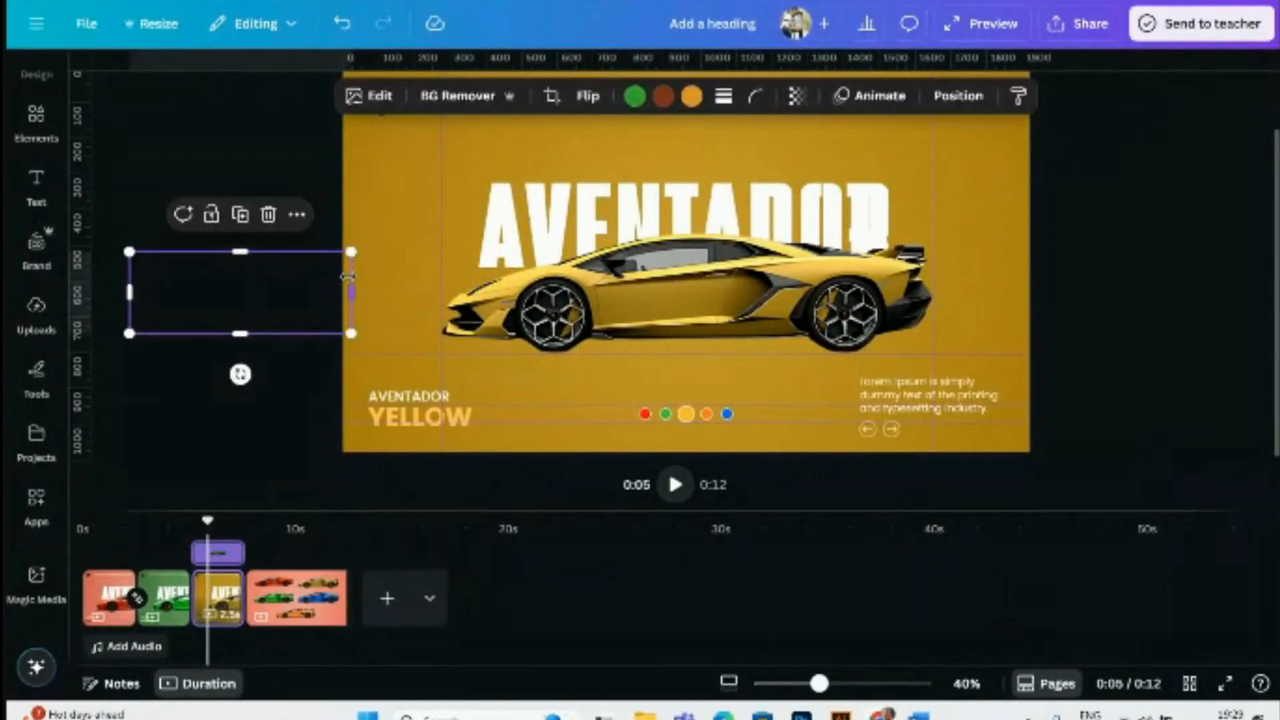
- Add a Match & Move transition between the green and yellow pages with a duration of 1 second
{"action": "left_click", "coordinate": [190, 617]}
{"action": "left_click", "coordinate": [115, 426]}
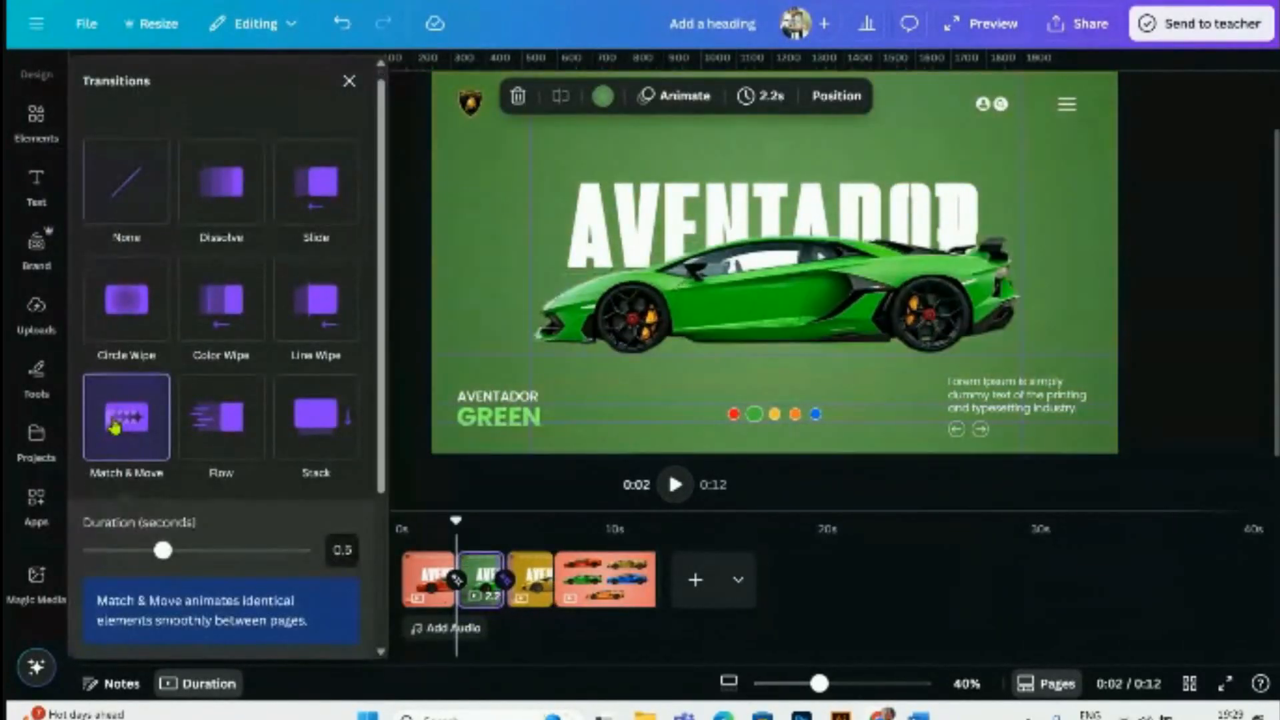
{"action": "left_click_drag", "start_coordinate": [164, 551], "coordinate": [257, 554]}
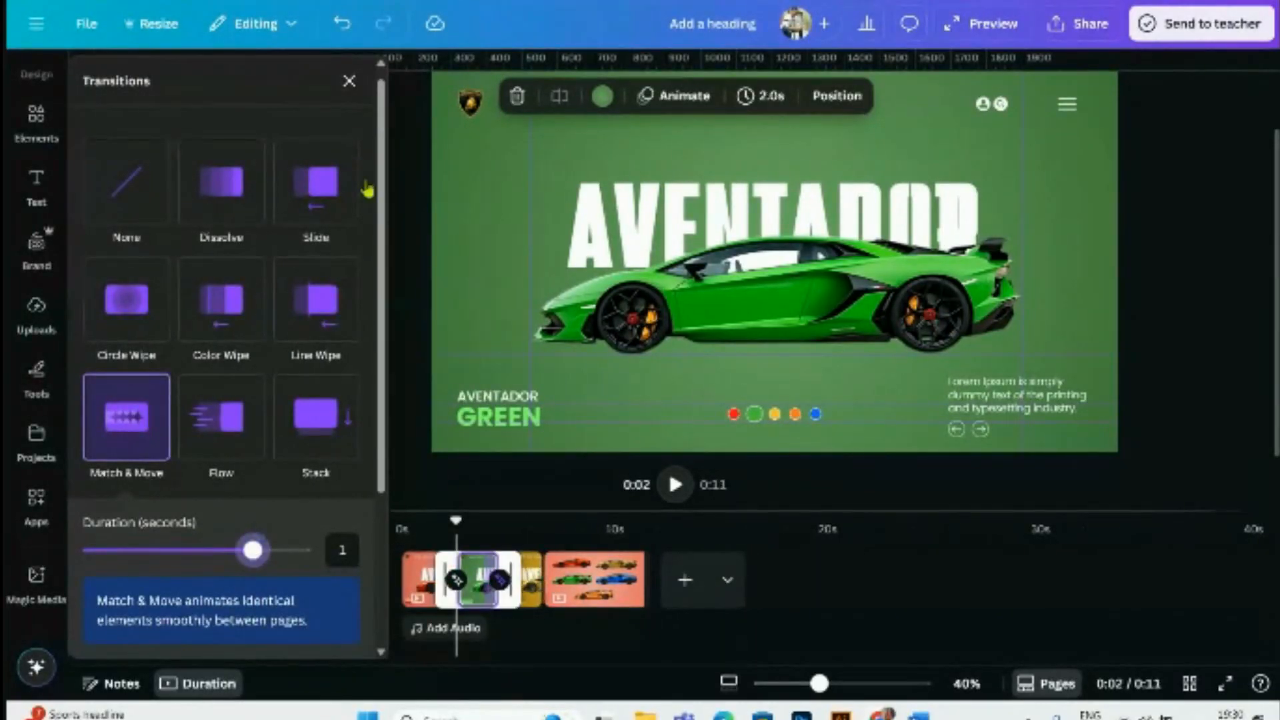
{"action": "left_click", "coordinate": [349, 81]}
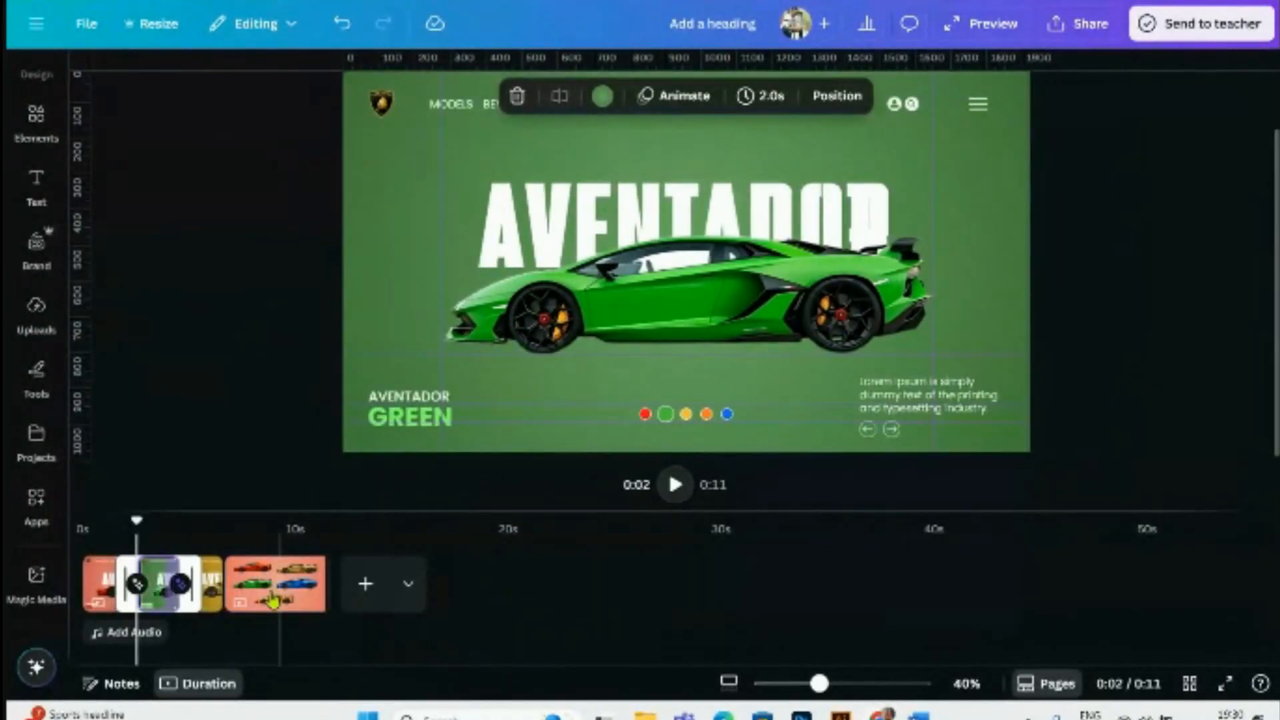
- Extend the green and yellow pages to 2.5 s each on the timeline
{"action": "mouse_move", "coordinate": [194, 604]}
{"action": "left_mouse_down"}
{"action": "mouse_move", "coordinate": [207, 605]}
{"action": "mouse_move", "coordinate": [191, 606]}
{"action": "left_mouse_up"}
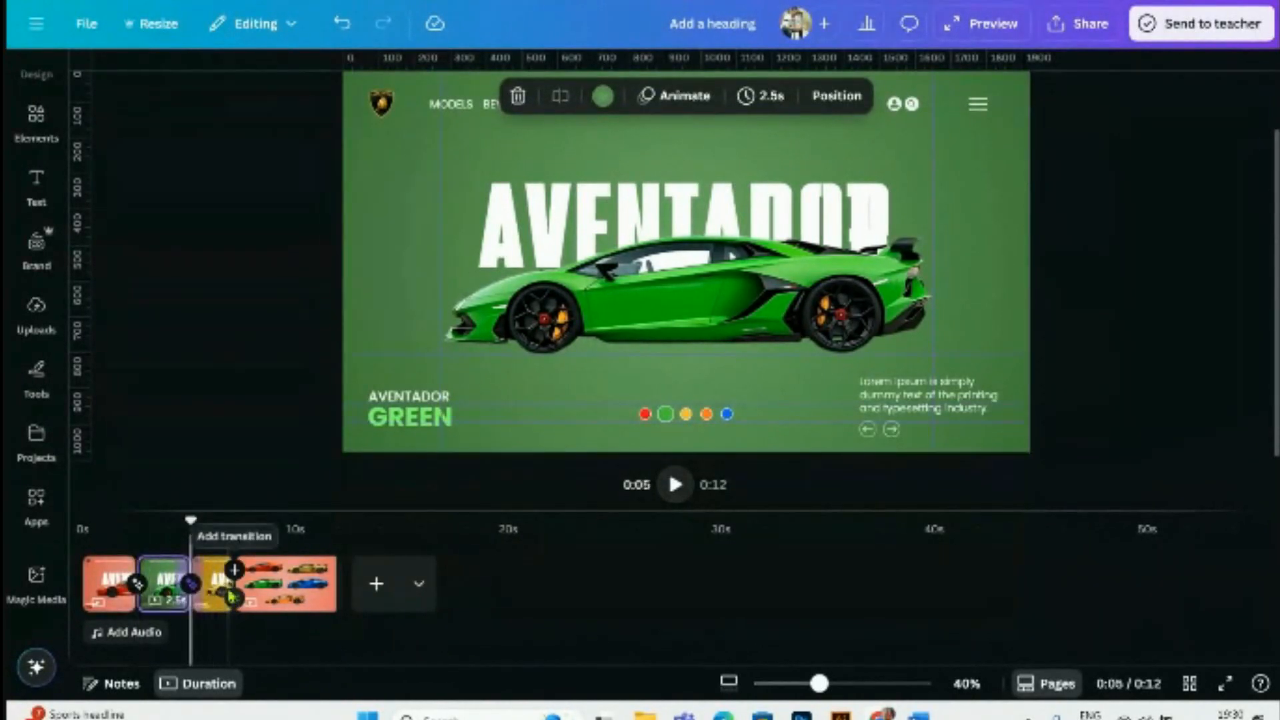
{"action": "left_click", "coordinate": [216, 587]}
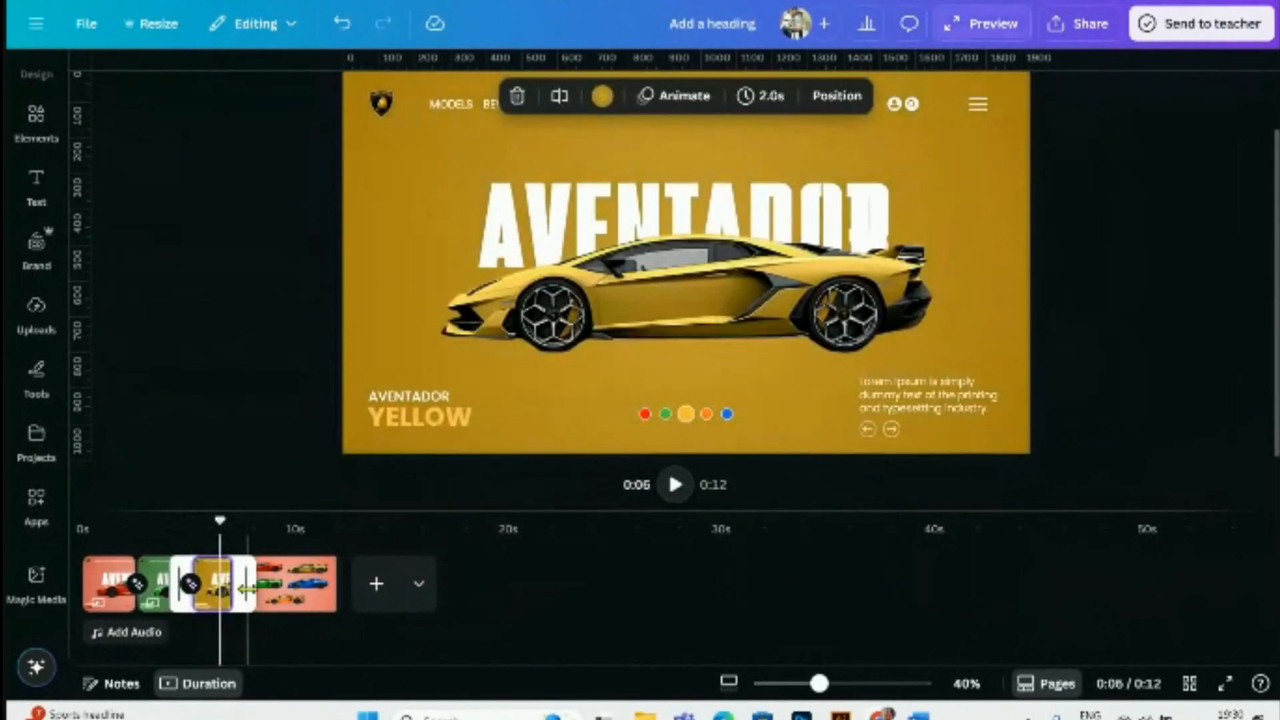
{"action": "left_click_drag", "start_coordinate": [264, 590], "coordinate": [258, 591]}
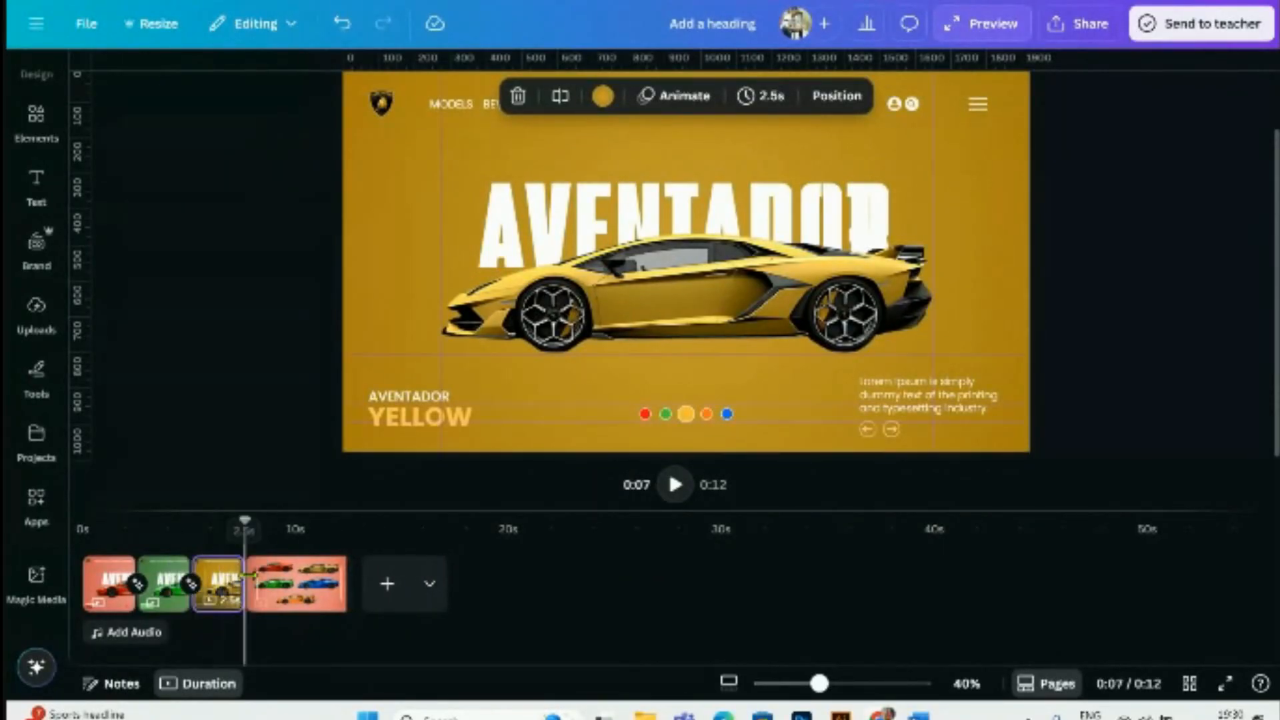
- Play the design from the start through the yellow page to review the green-to-yellow transition
{"action": "left_click_drag", "start_coordinate": [244, 524], "coordinate": [64, 554]}
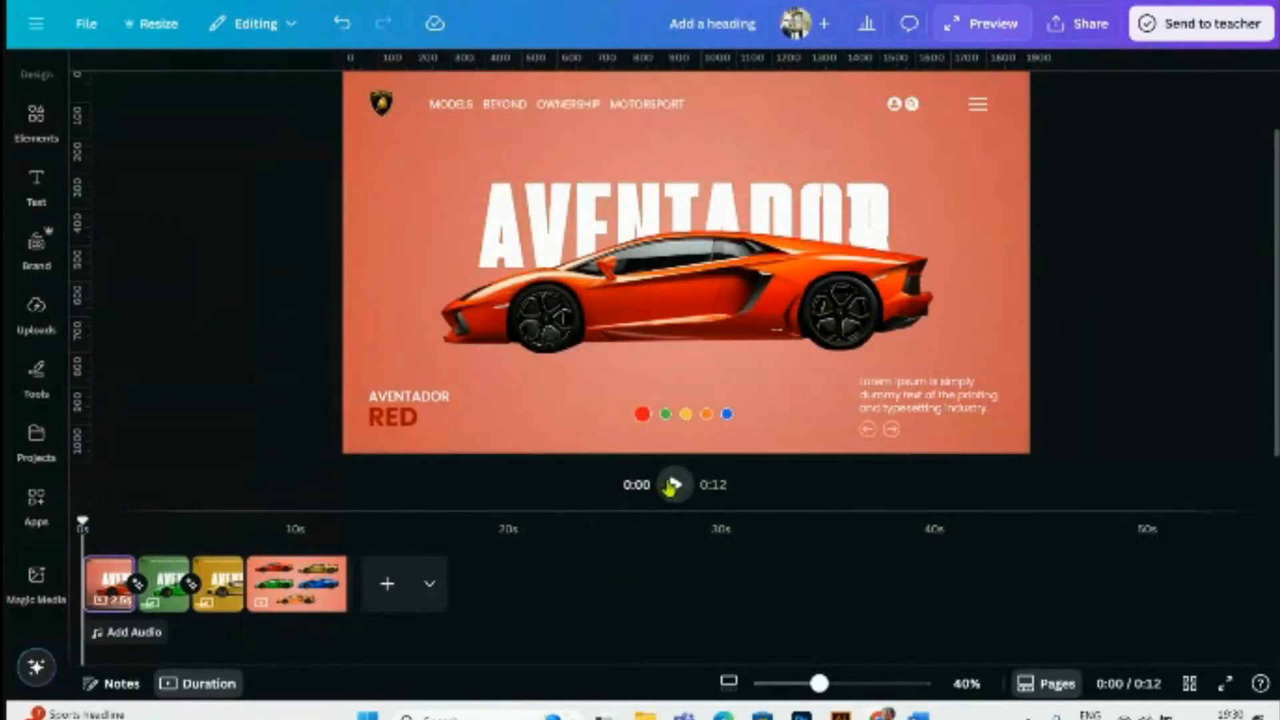
{"action": "scroll", "coordinate": [1129, 352], "scroll_direction": "down", "scroll_amount": 1}
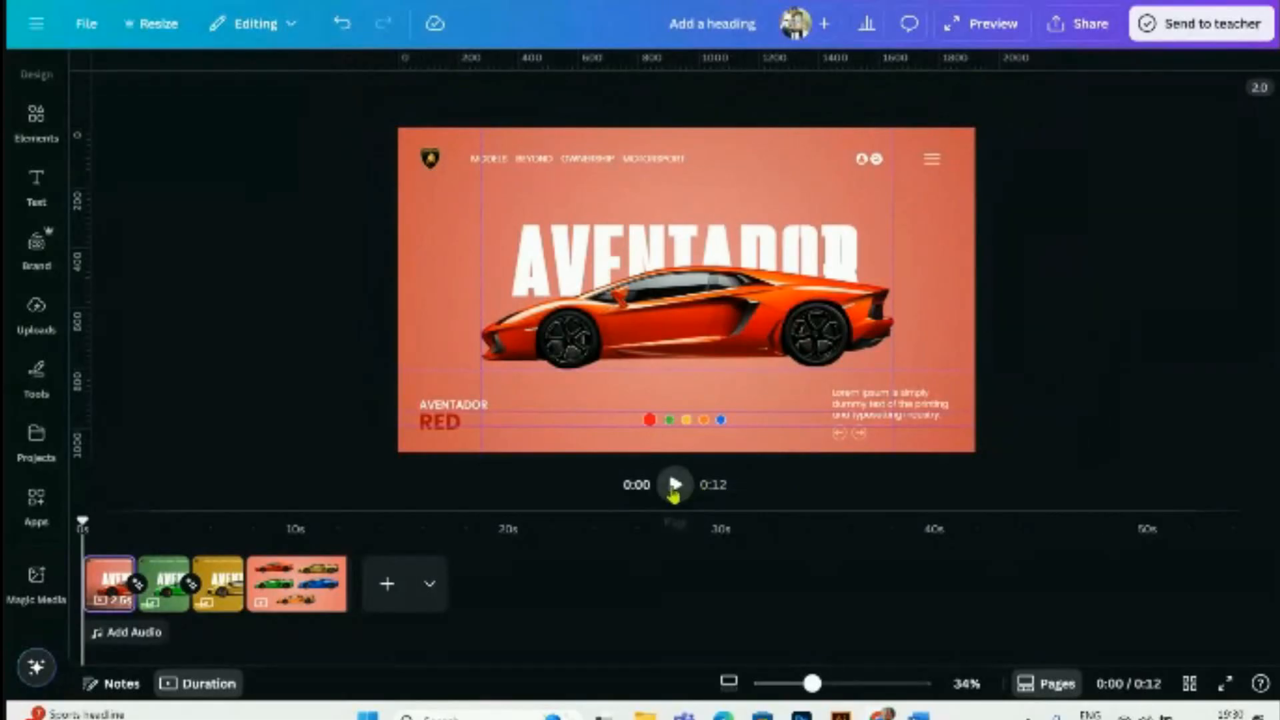
{"action": "left_click", "coordinate": [674, 487]}
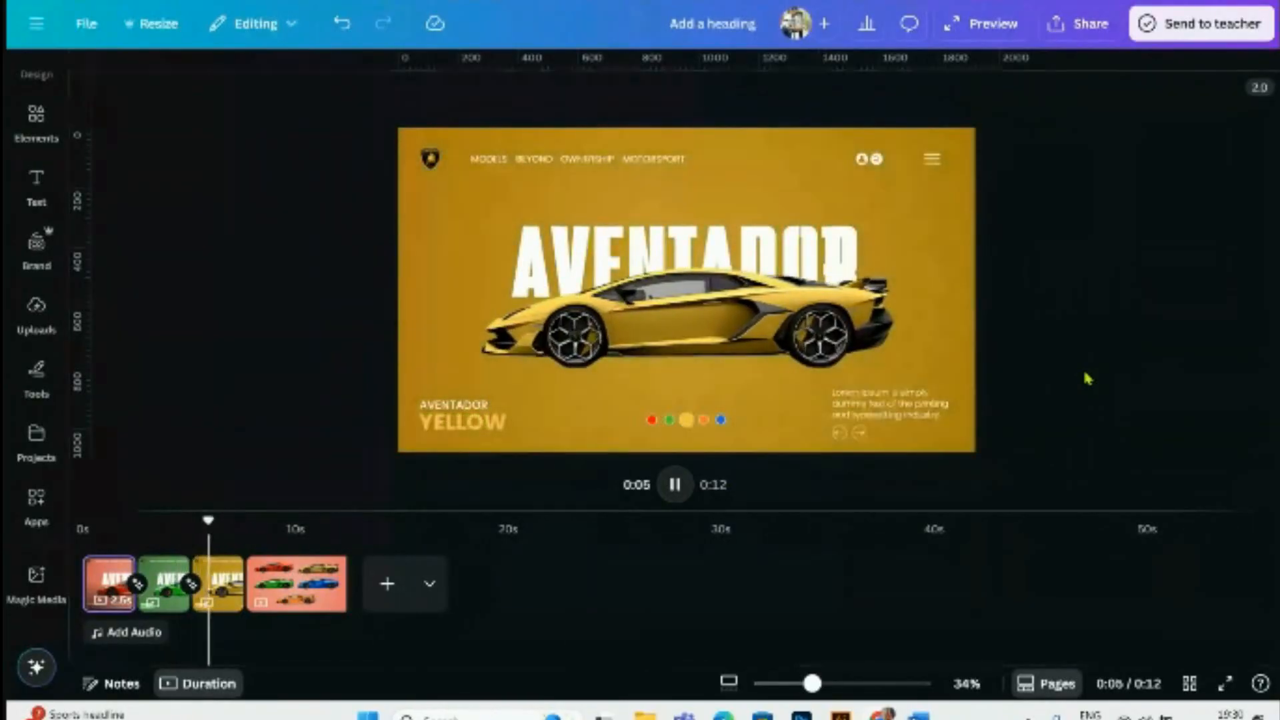
{"action": "left_click", "coordinate": [1081, 369]}
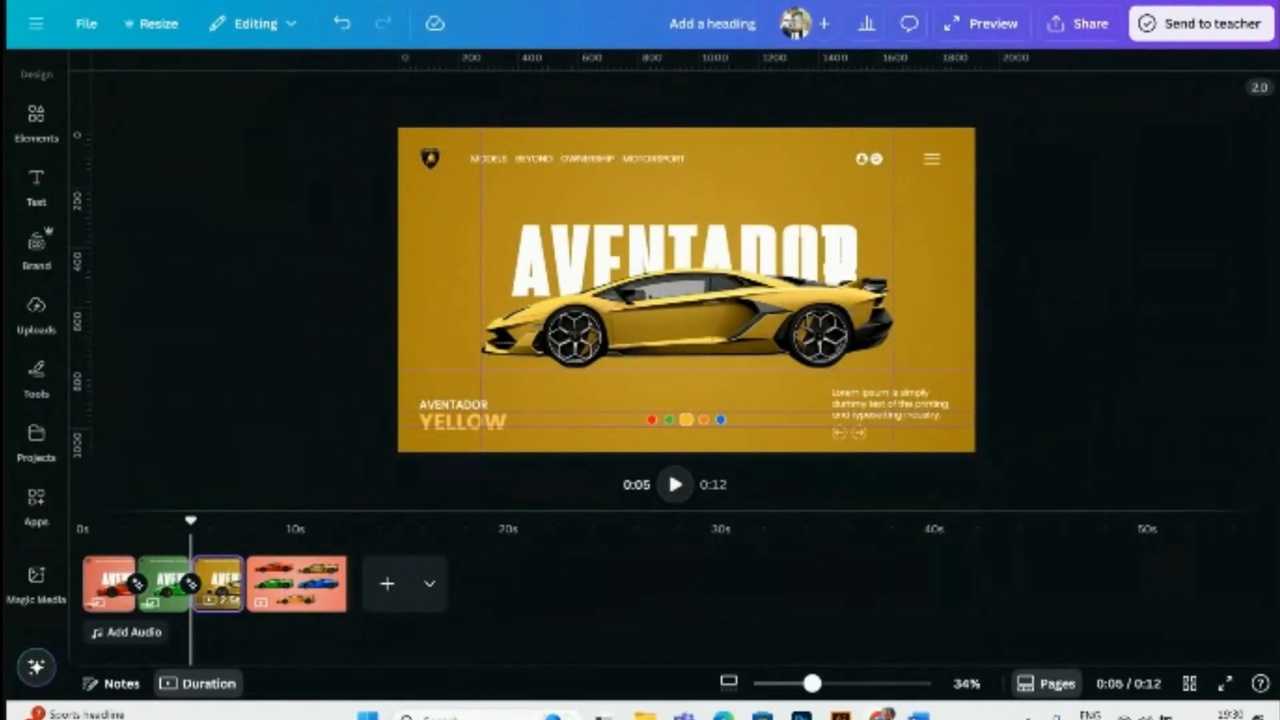
- Duplicate the yellow Aventador page as the base for another color page
{"action": "right_click", "coordinate": [222, 598]}
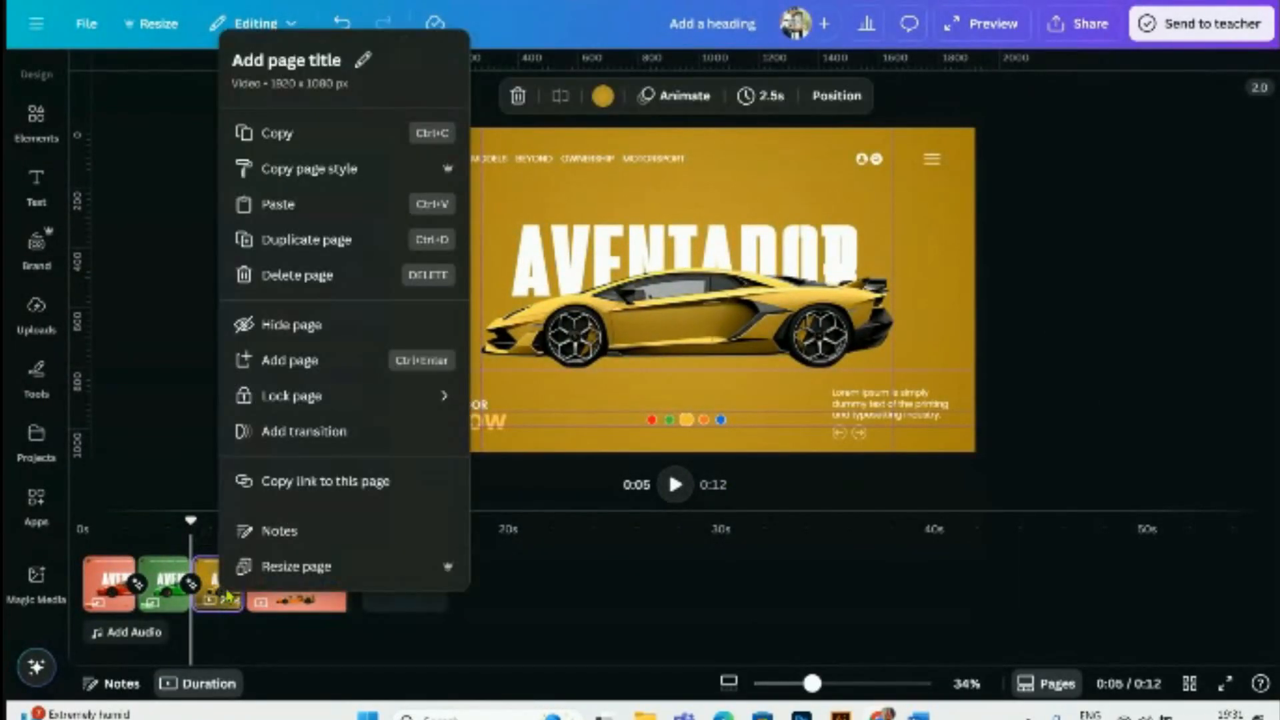
{"action": "left_click", "coordinate": [290, 242]}
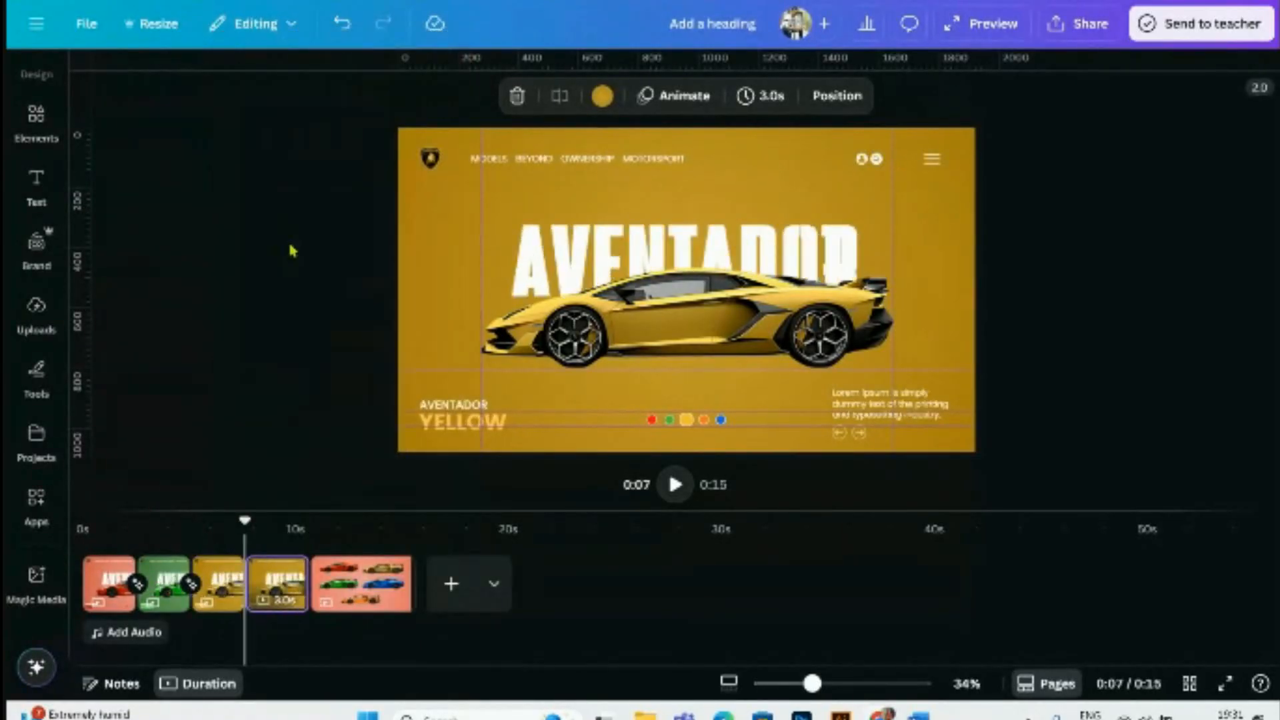
- Replace the yellow car on the duplicated page with the orange car copied from the page of all car colors
{"action": "left_click", "coordinate": [755, 322]}
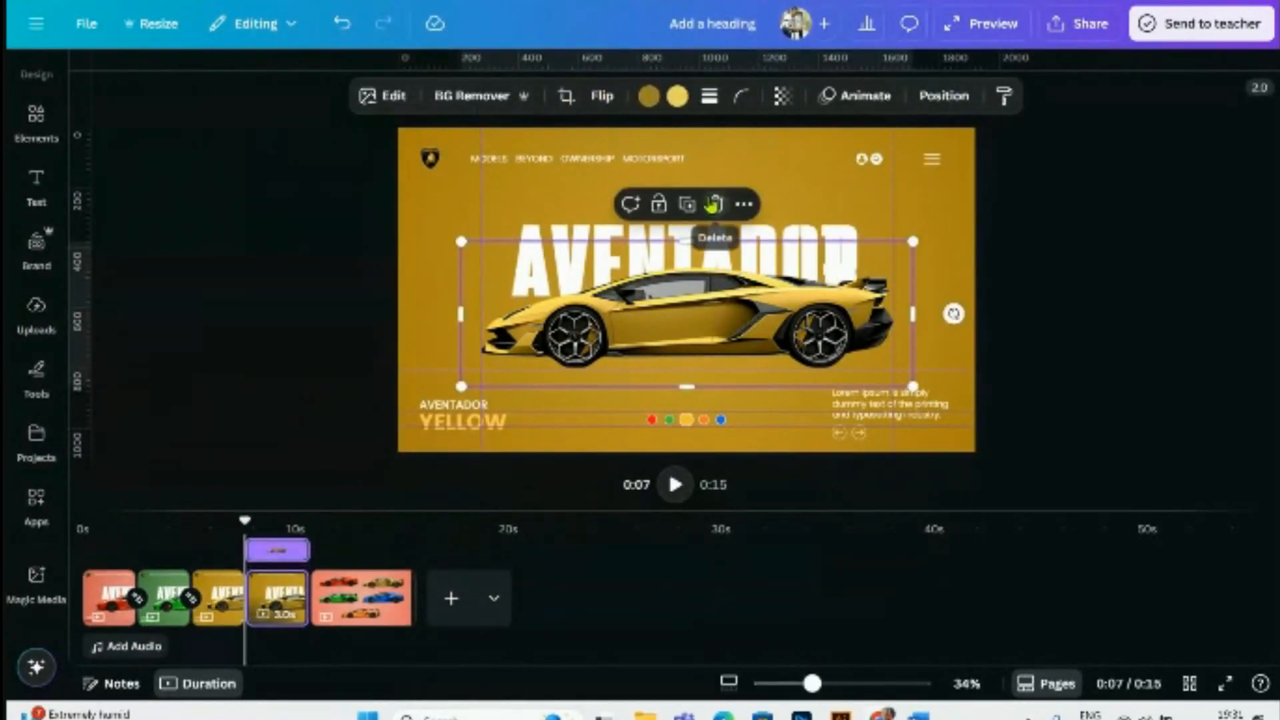
{"action": "left_click", "coordinate": [715, 204]}
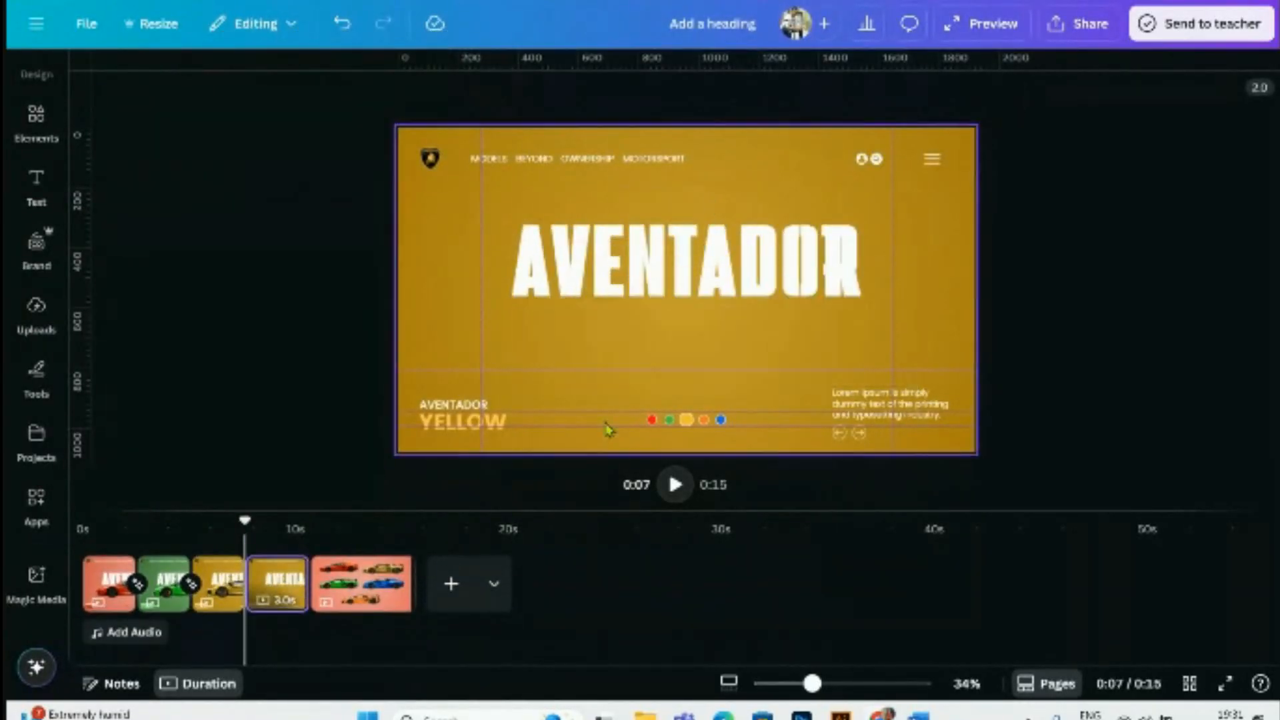
{"action": "left_click", "coordinate": [364, 591]}
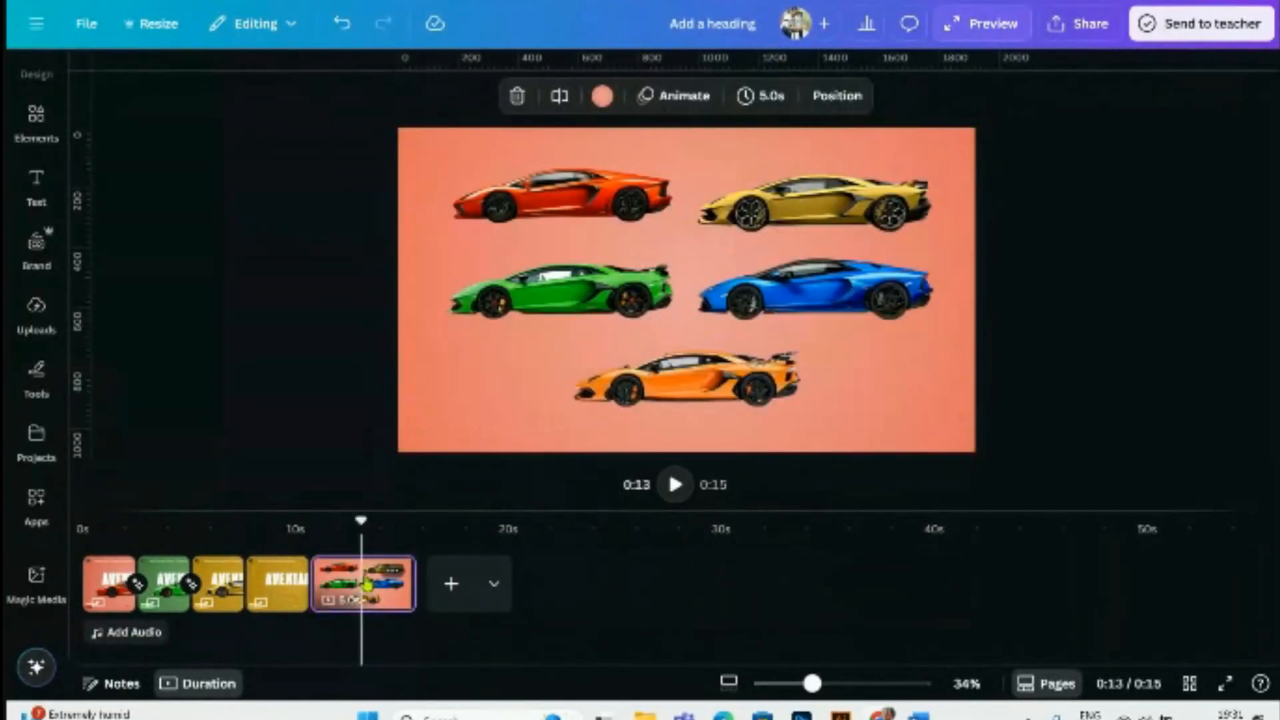
{"action": "left_click", "coordinate": [277, 587]}
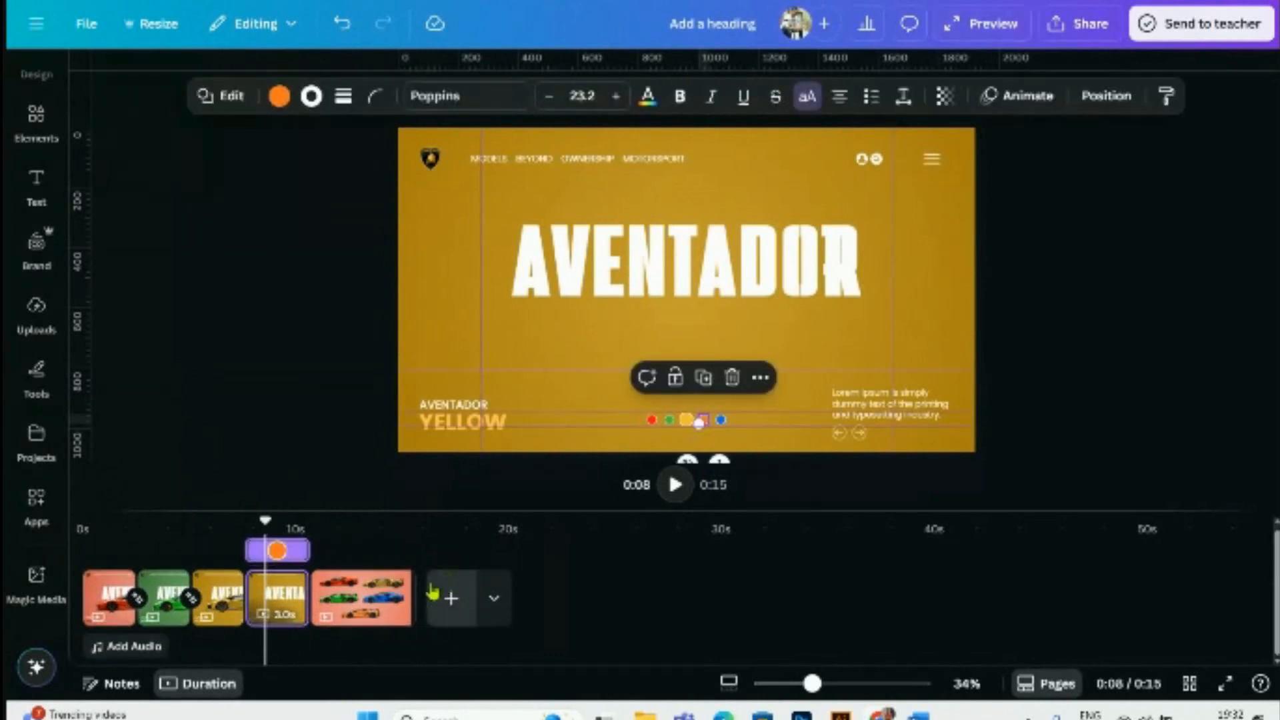
{"action": "left_click", "coordinate": [360, 584]}
{"action": "left_click", "coordinate": [694, 403]}
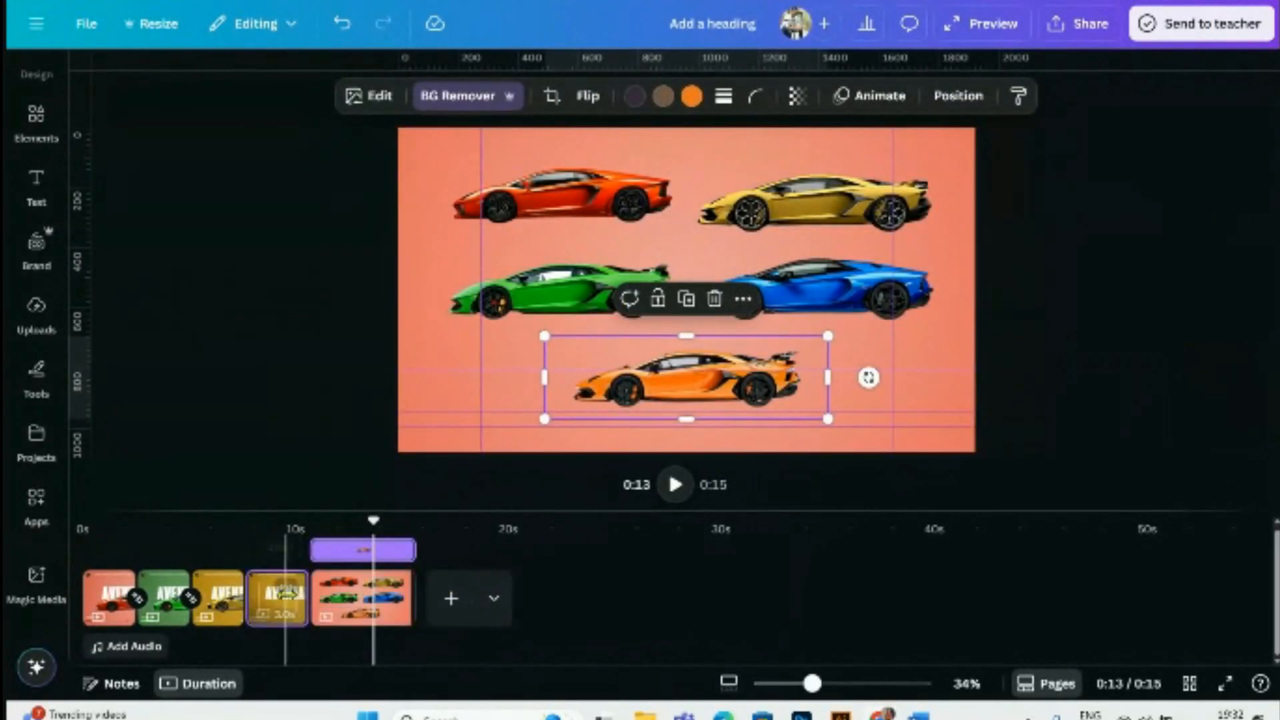
{"action": "left_click", "coordinate": [276, 597]}
{"action": "key", "text": "ctrl+v"}
{"action": "left_click", "coordinate": [719, 382]}
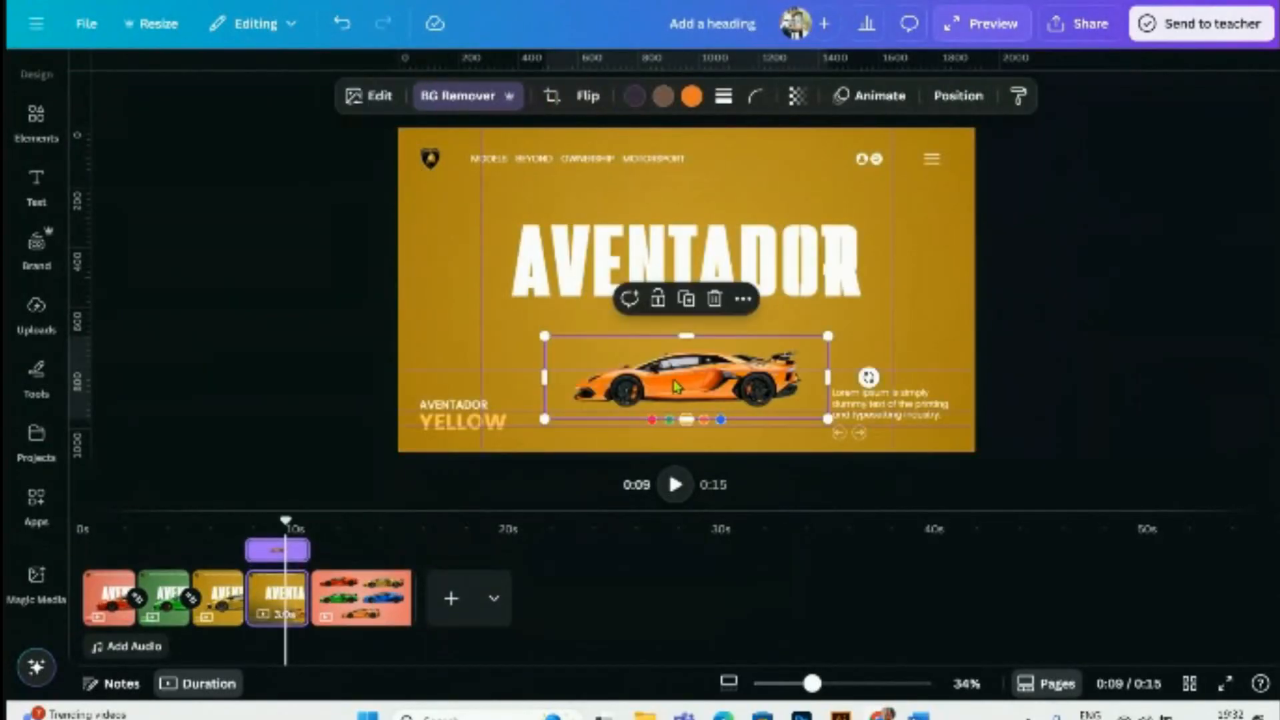
- Enlarge the orange car and center it over the lower part of the AVENTADOR title, between the vertical guides
{"action": "left_click_drag", "start_coordinate": [543, 336], "coordinate": [403, 293]}
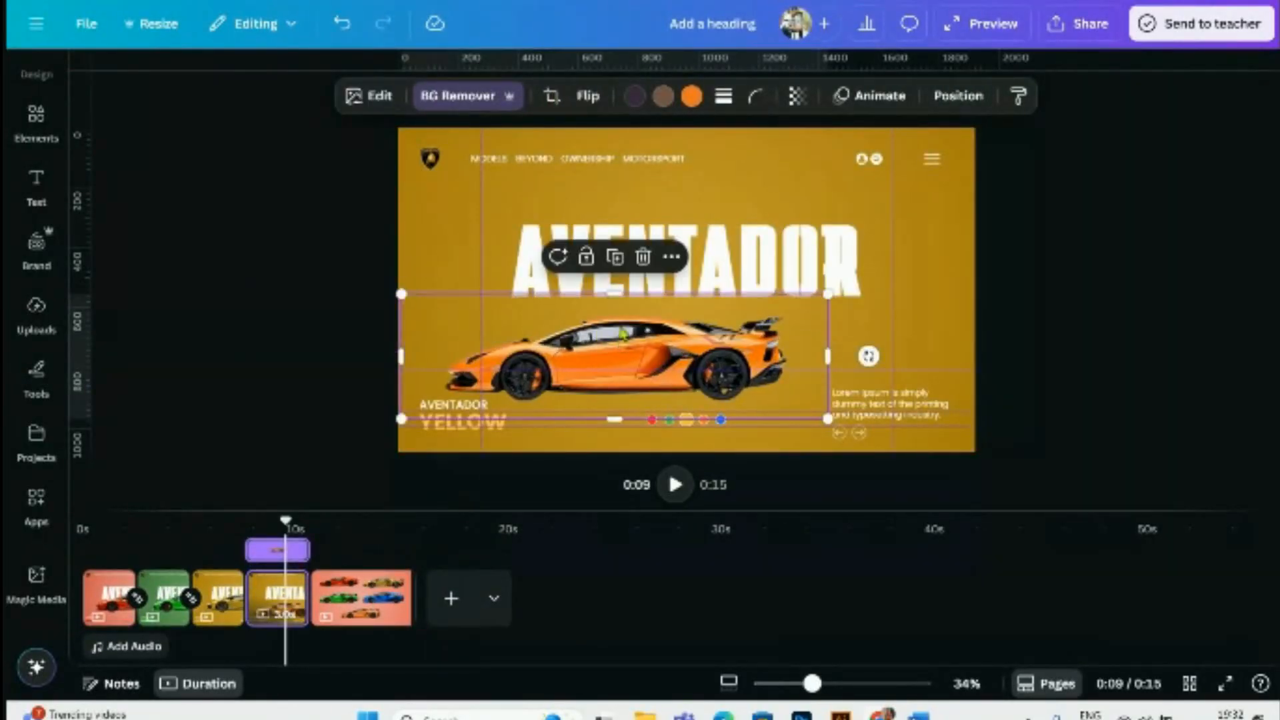
{"action": "left_click_drag", "start_coordinate": [616, 337], "coordinate": [653, 292]}
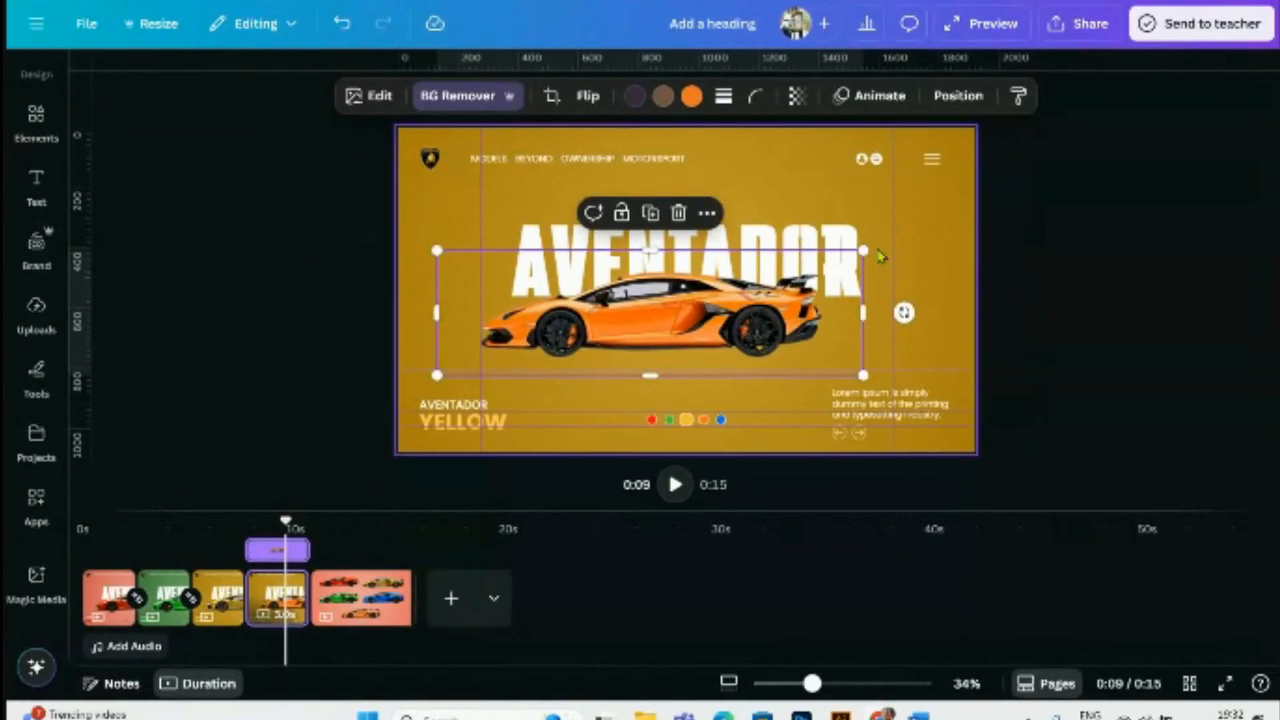
{"action": "left_click_drag", "start_coordinate": [864, 251], "coordinate": [944, 227]}
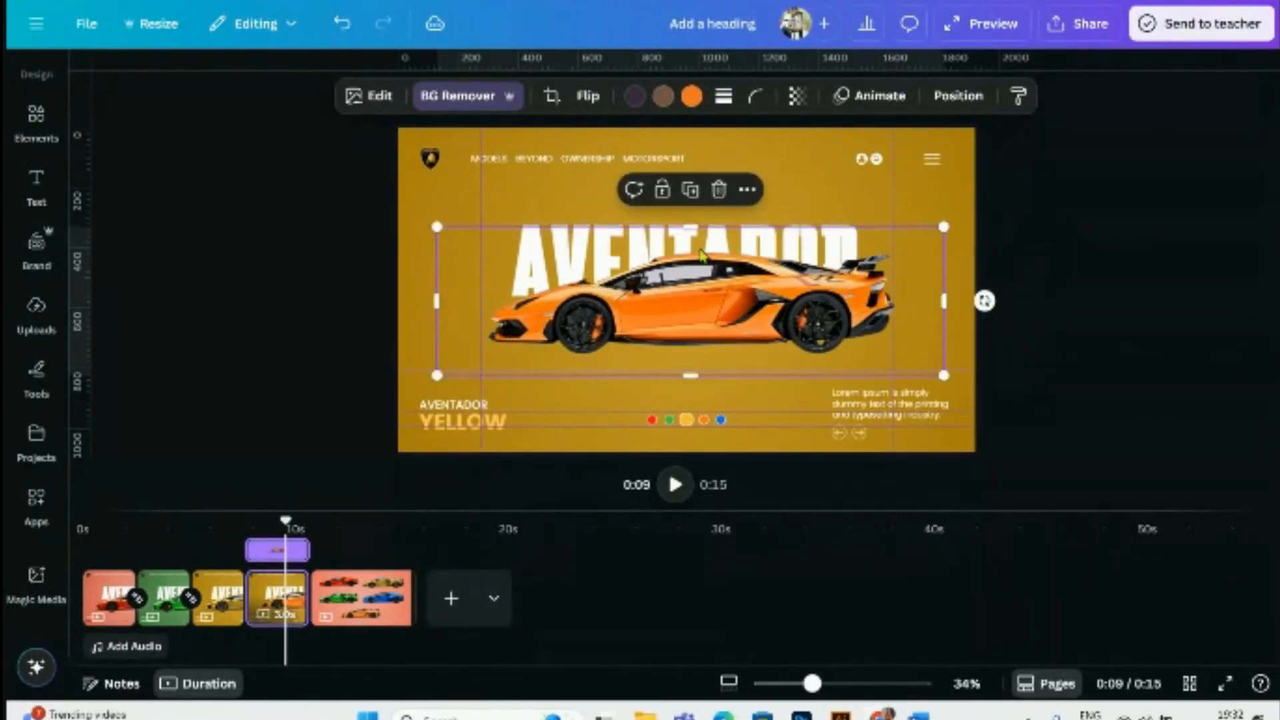
{"action": "left_click_drag", "start_coordinate": [434, 225], "coordinate": [429, 225]}
{"action": "left_click_drag", "start_coordinate": [684, 327], "coordinate": [683, 342]}
{"action": "left_click", "coordinate": [1056, 318]}
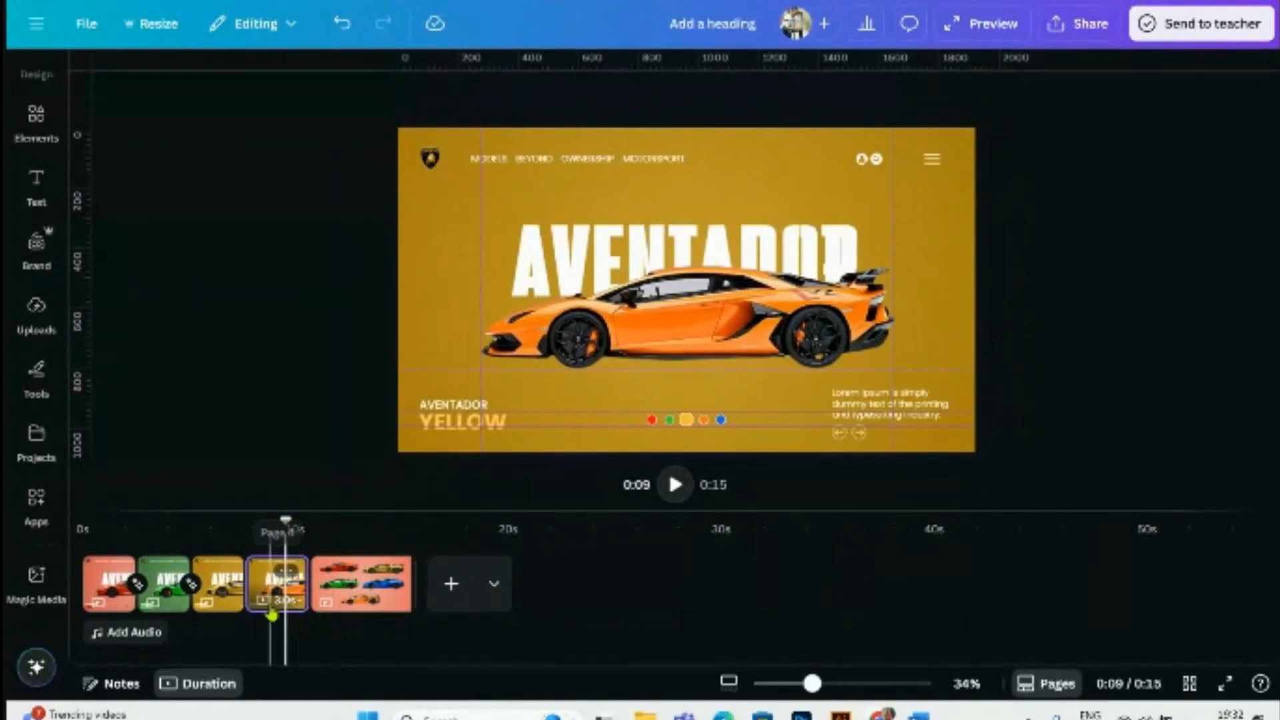
- Recolor the orange car page's background with an orange from the car photo, darkened to #D3752D
{"action": "left_click", "coordinate": [629, 338]}
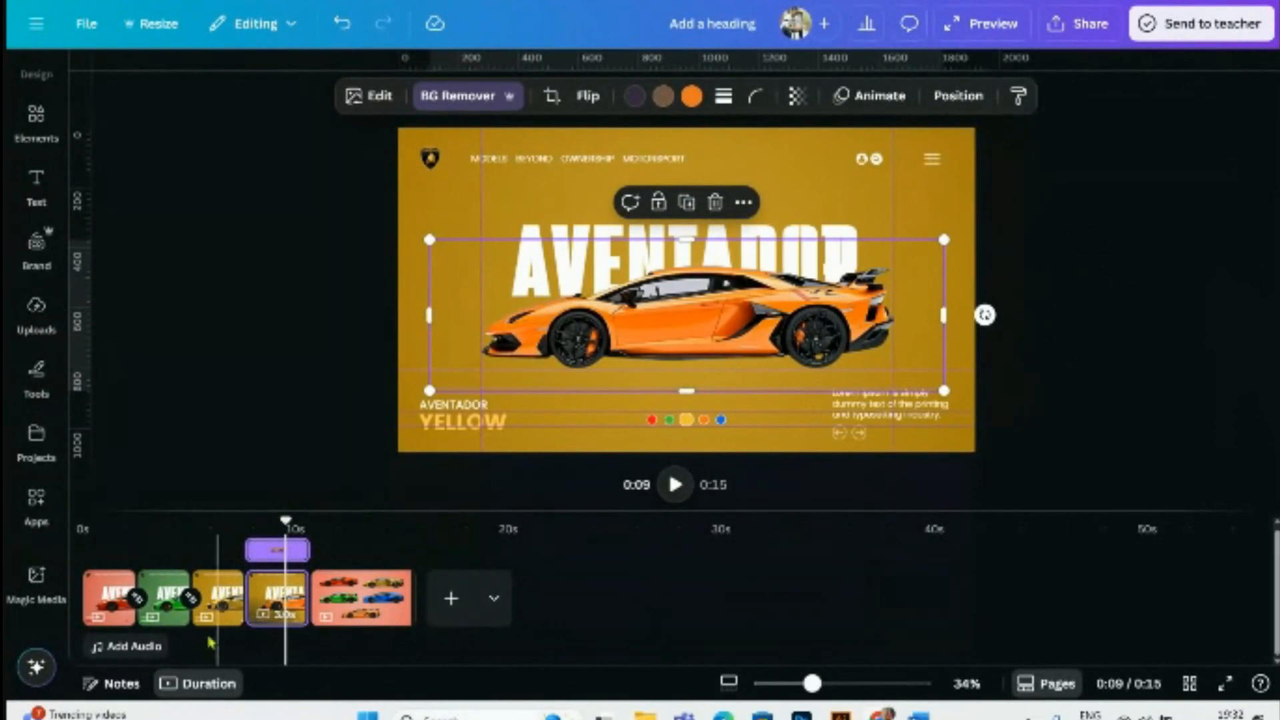
{"action": "left_click", "coordinate": [210, 590]}
{"action": "left_click", "coordinate": [274, 599]}
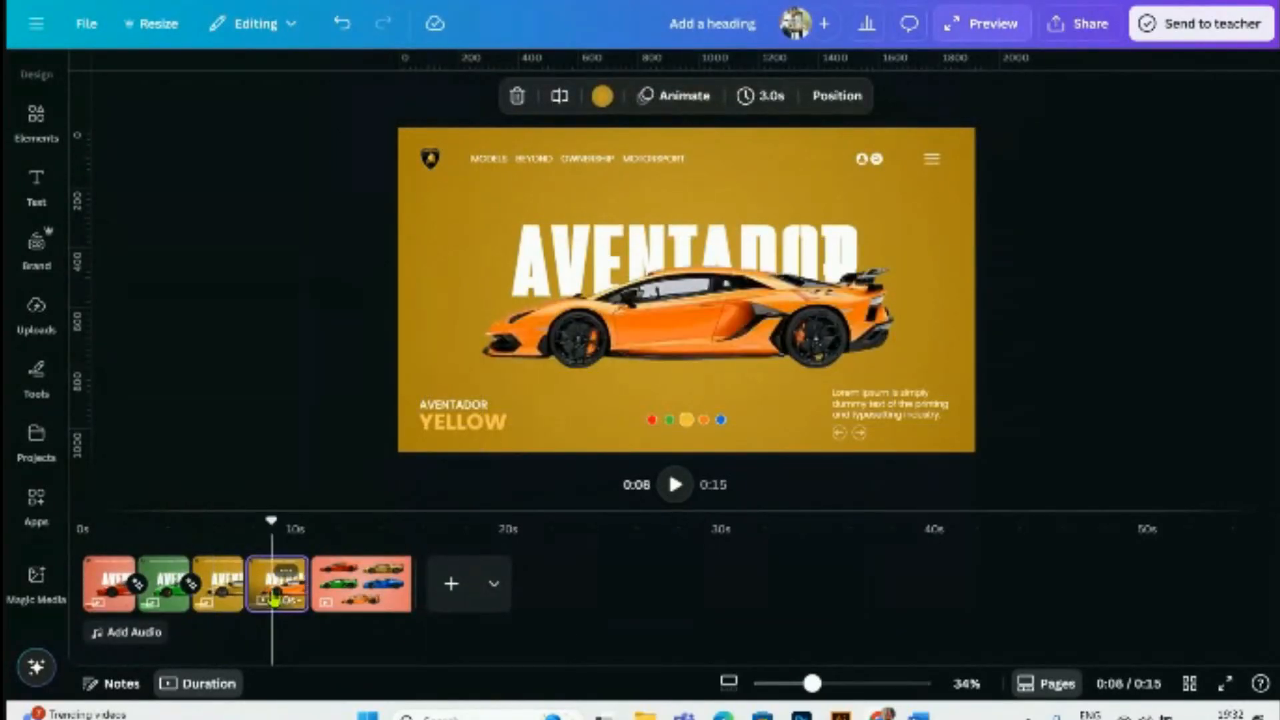
{"action": "left_click", "coordinate": [889, 235]}
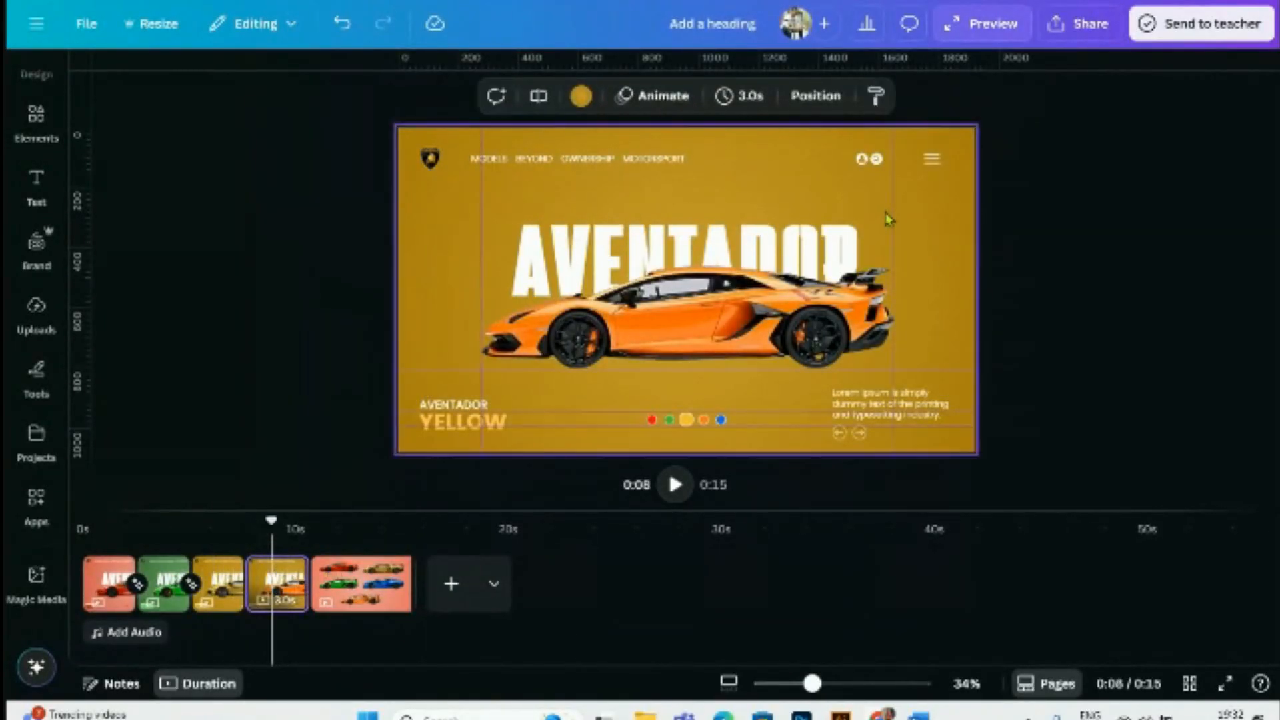
{"action": "left_click", "coordinate": [579, 98]}
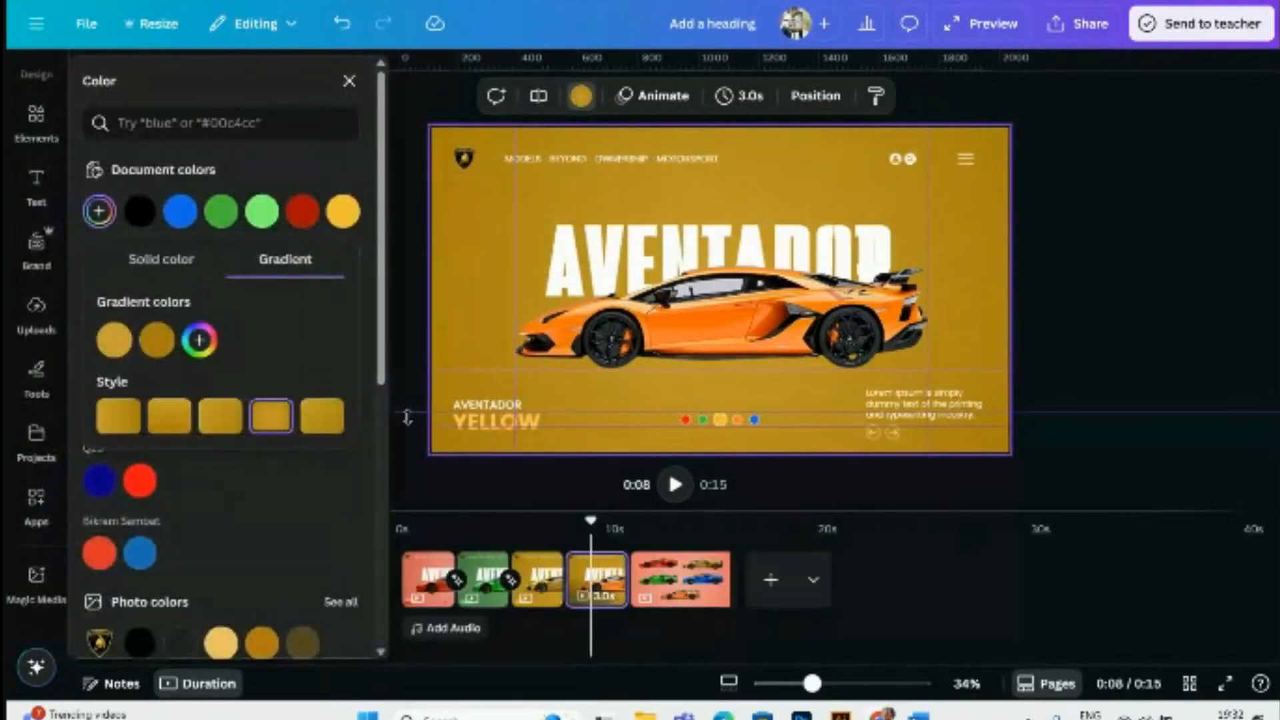
{"action": "scroll", "coordinate": [175, 555], "scroll_direction": "down", "scroll_amount": 3}
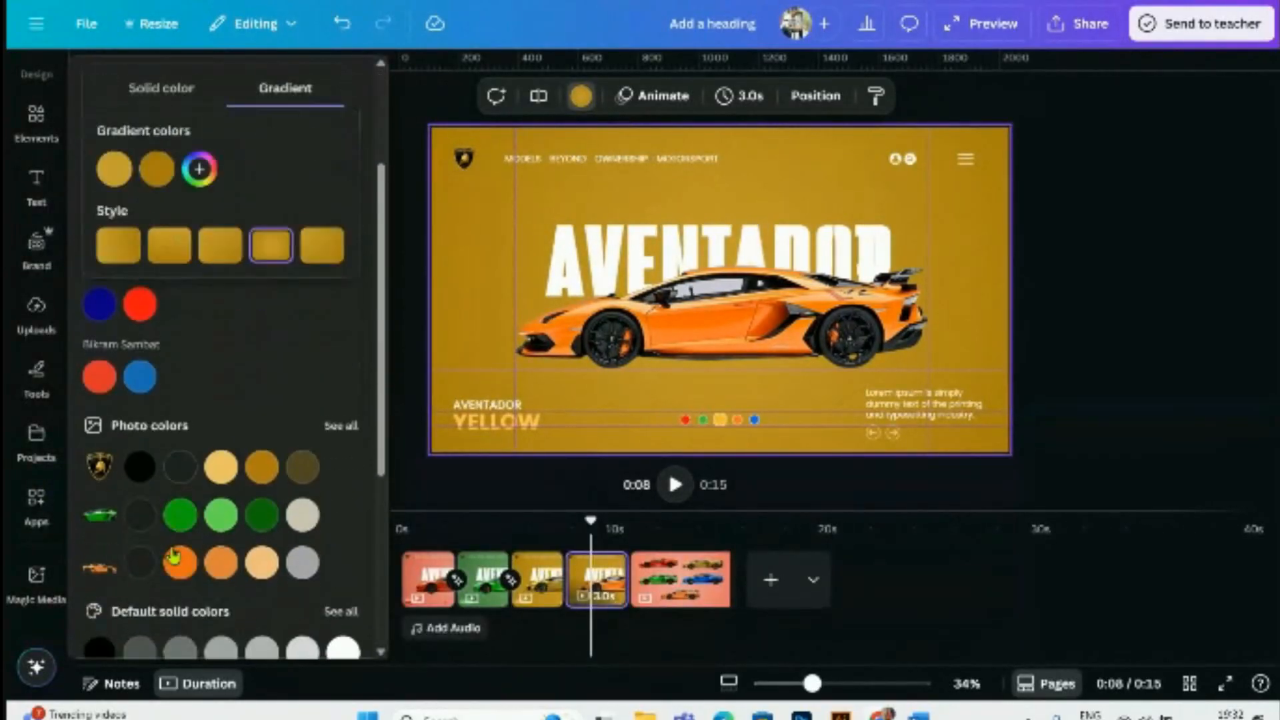
{"action": "left_click", "coordinate": [219, 563]}
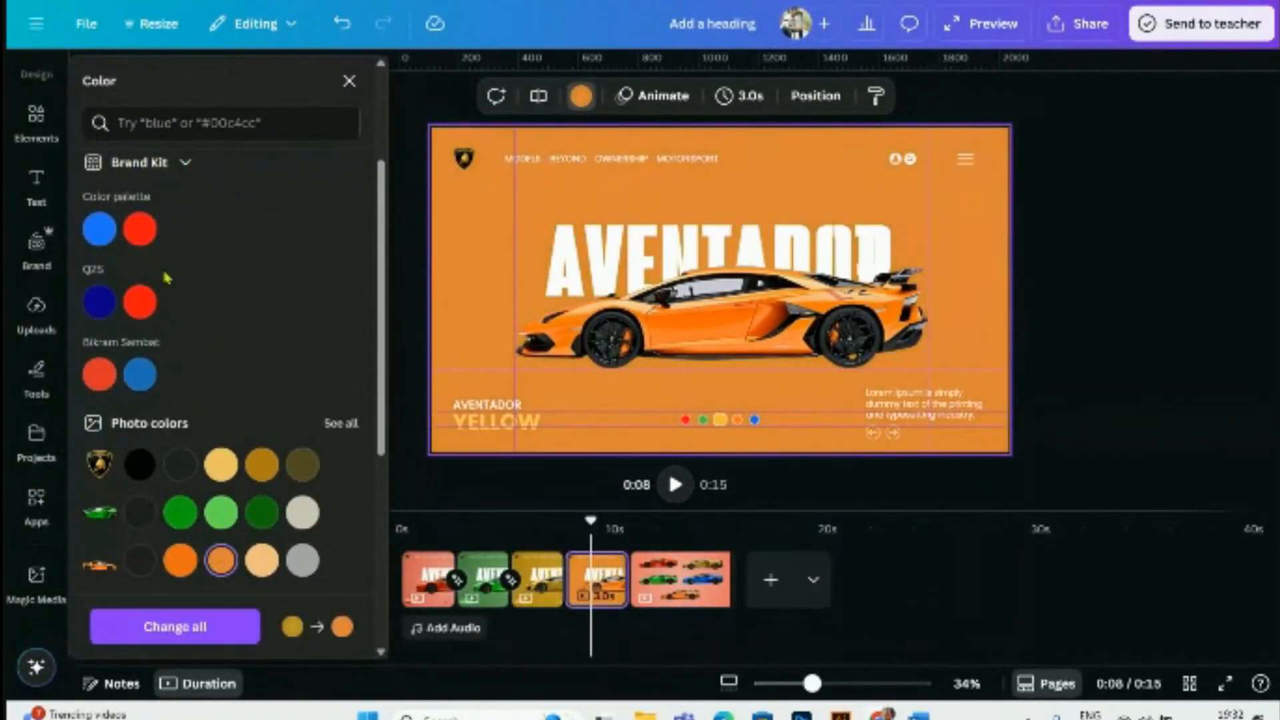
{"action": "scroll", "coordinate": [100, 228], "scroll_direction": "up", "scroll_amount": 3}
{"action": "left_click", "coordinate": [99, 215]}
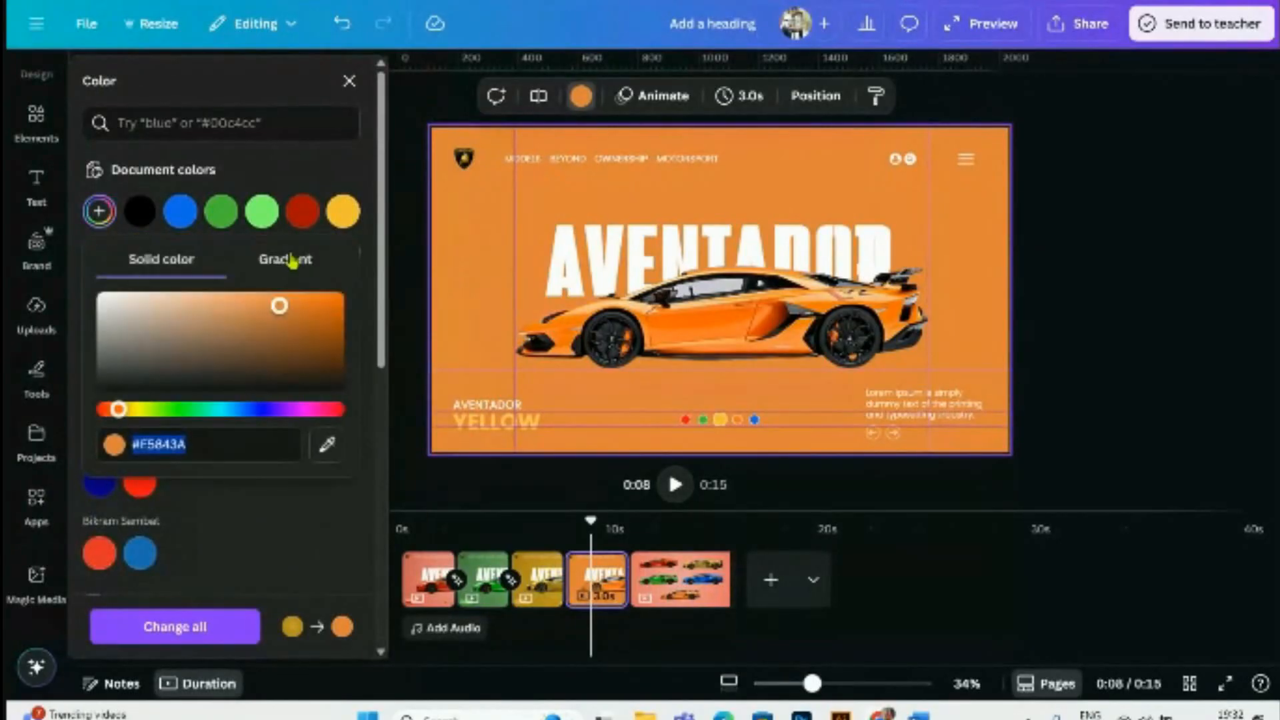
{"action": "left_click", "coordinate": [286, 314]}
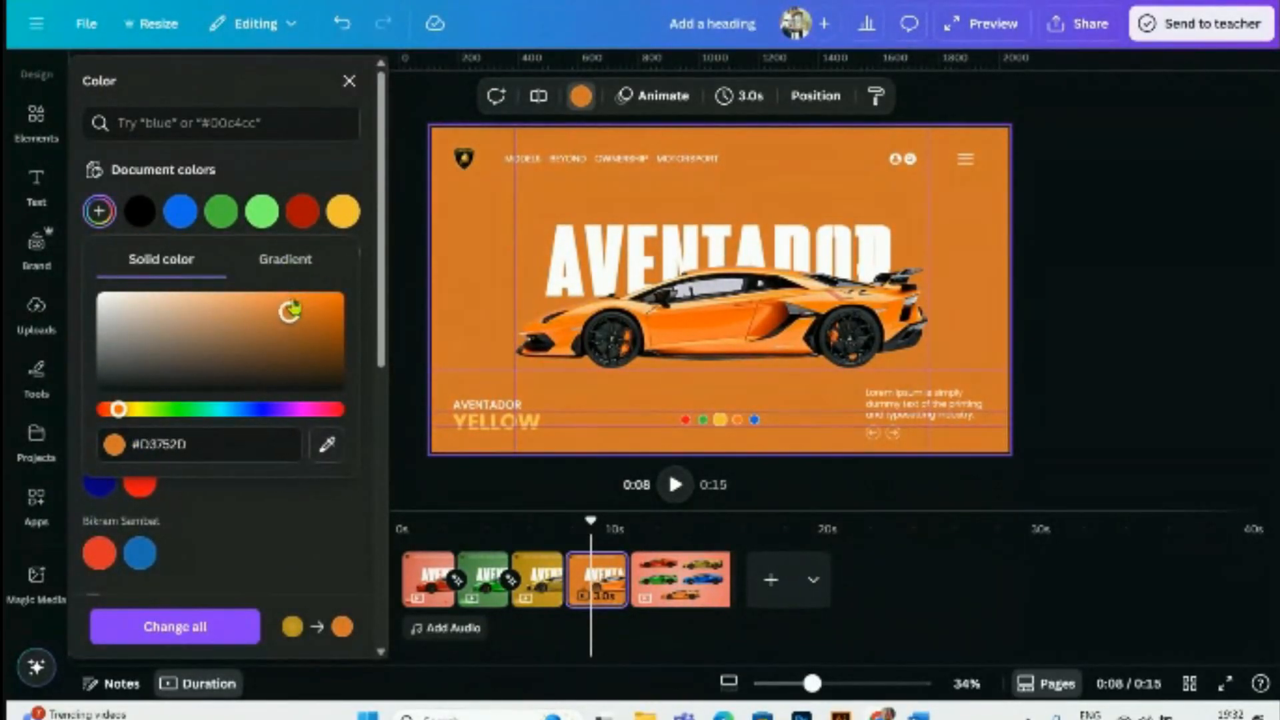
- Turn the background into a gradient from light orange to darker orange, using the radial style spreading from the center
{"action": "left_click", "coordinate": [285, 259]}
{"action": "left_click", "coordinate": [157, 341]}
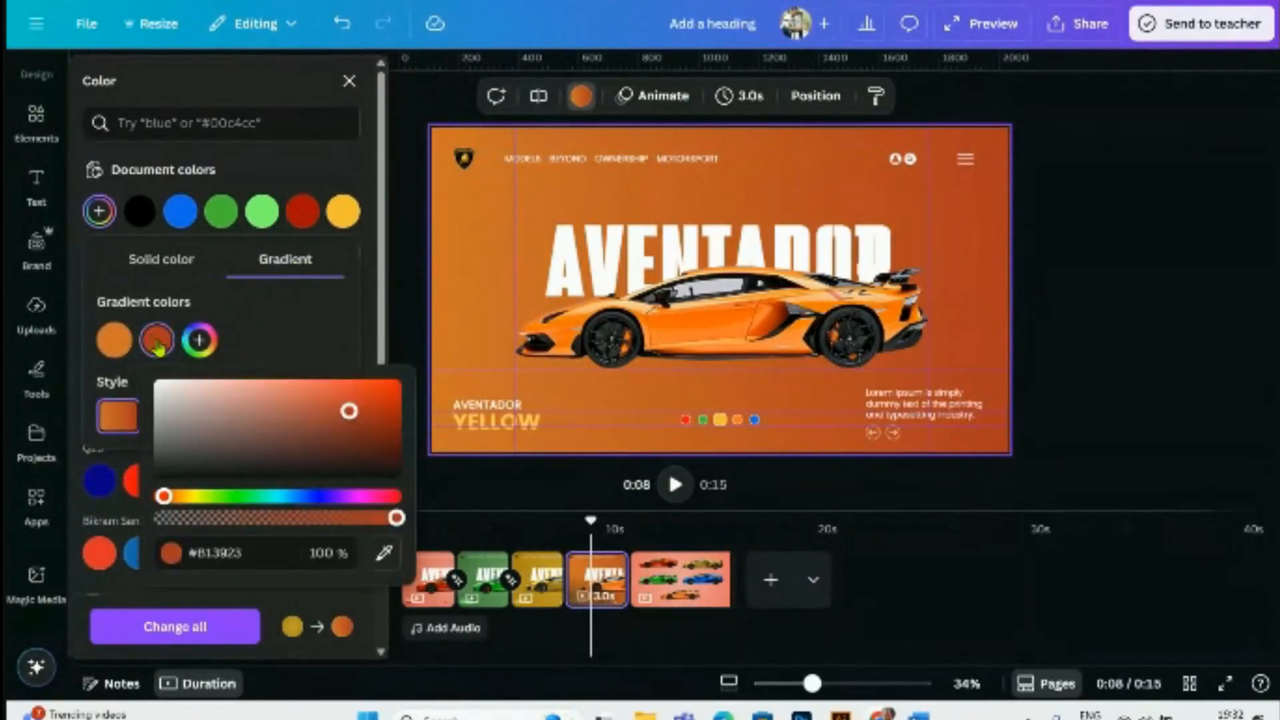
{"action": "left_click", "coordinate": [384, 553]}
{"action": "left_click", "coordinate": [114, 340]}
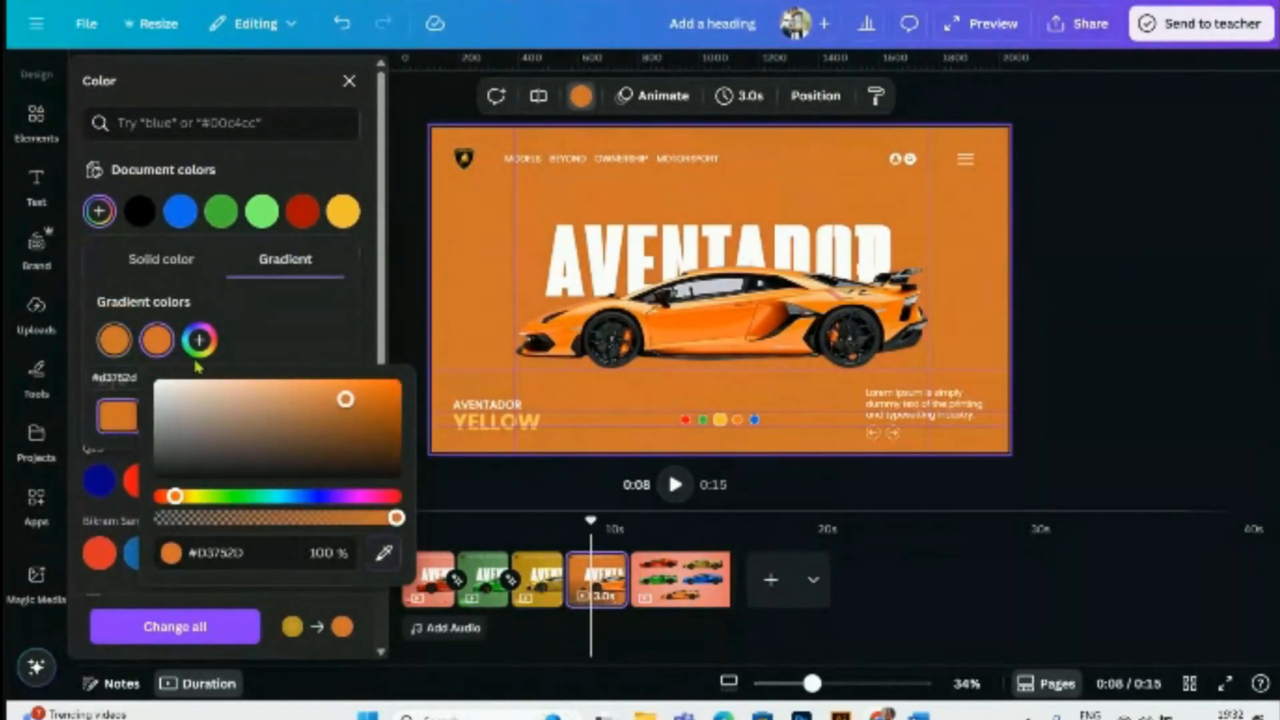
{"action": "left_click_drag", "start_coordinate": [362, 405], "coordinate": [366, 407]}
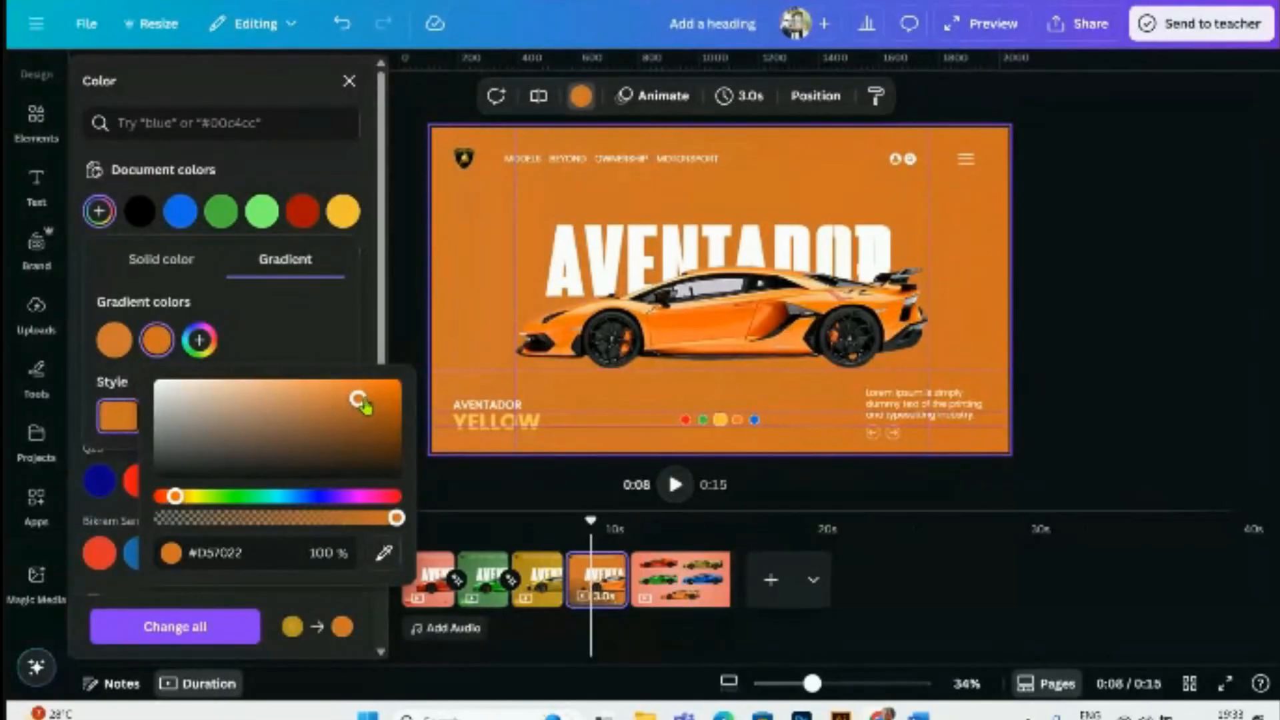
{"action": "left_click", "coordinate": [115, 341]}
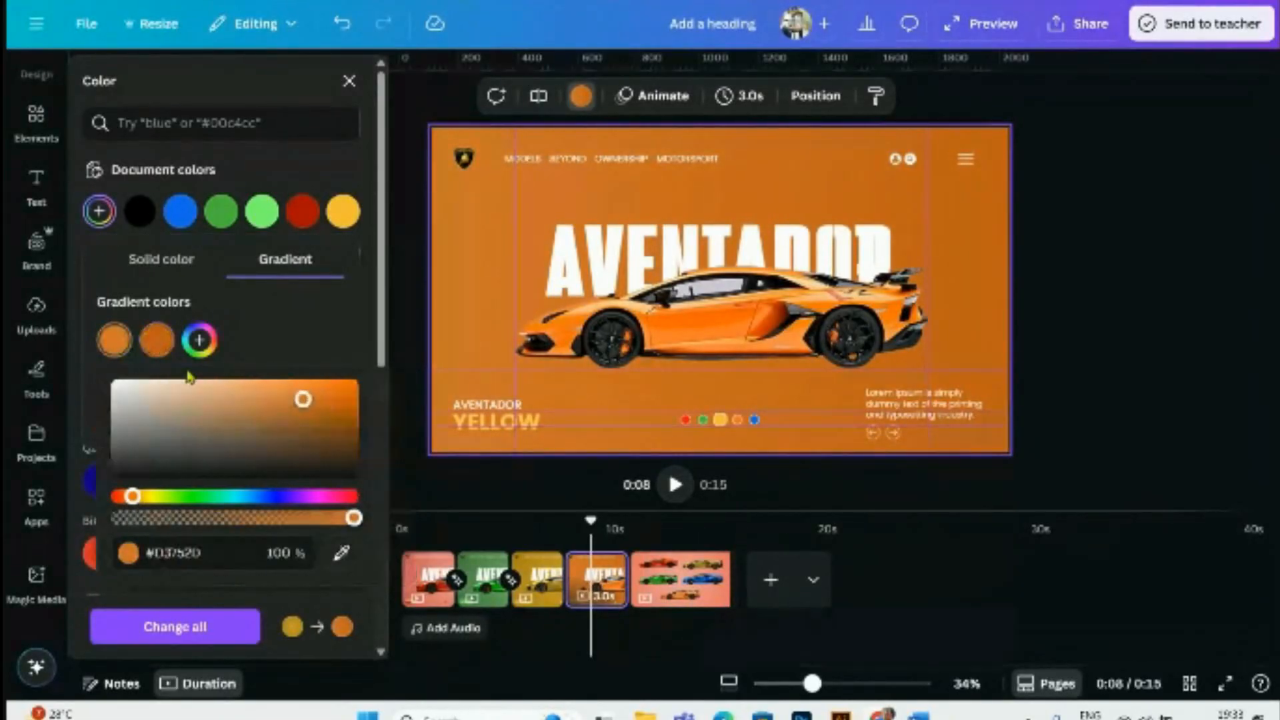
{"action": "left_click", "coordinate": [135, 347]}
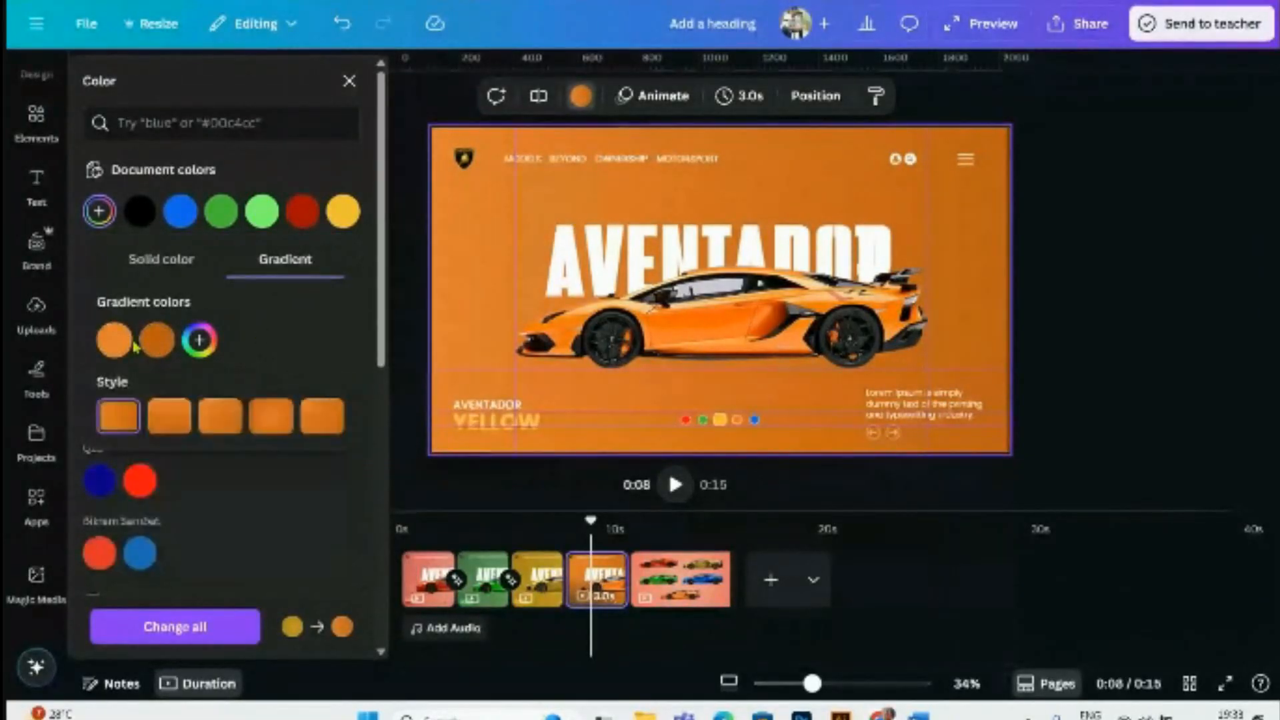
{"action": "left_click", "coordinate": [159, 346]}
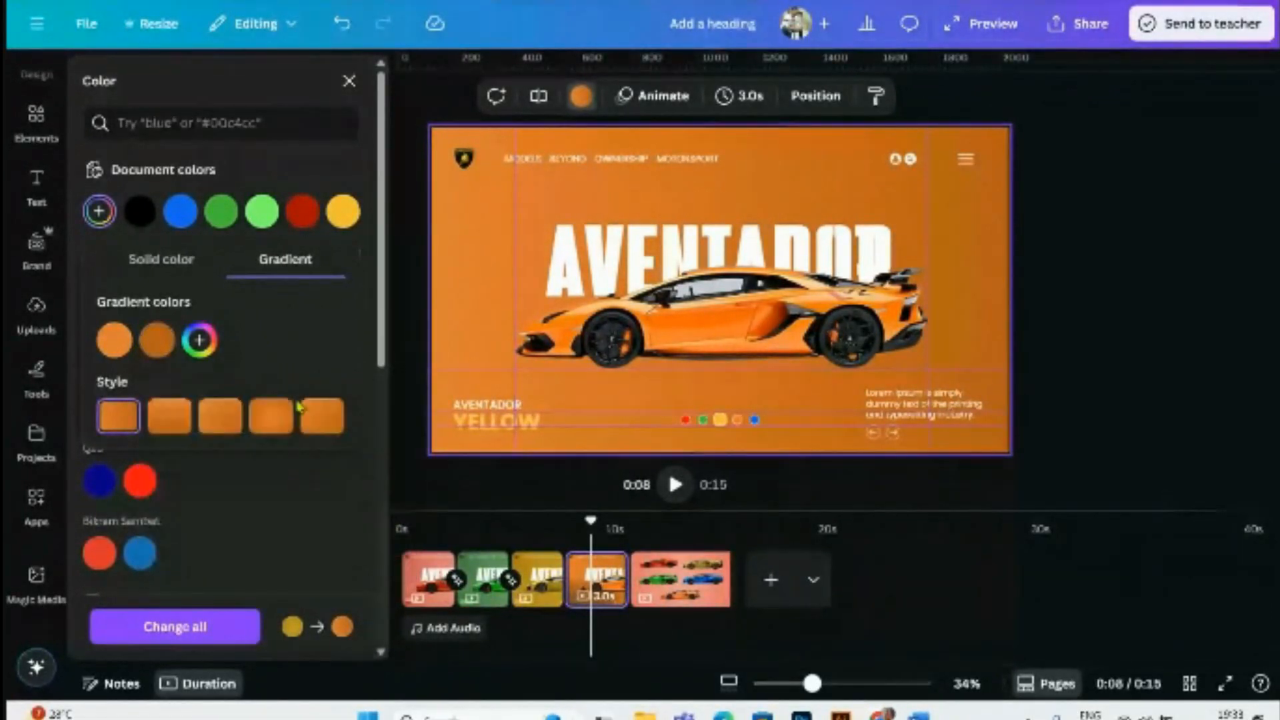
{"action": "left_click", "coordinate": [279, 418]}
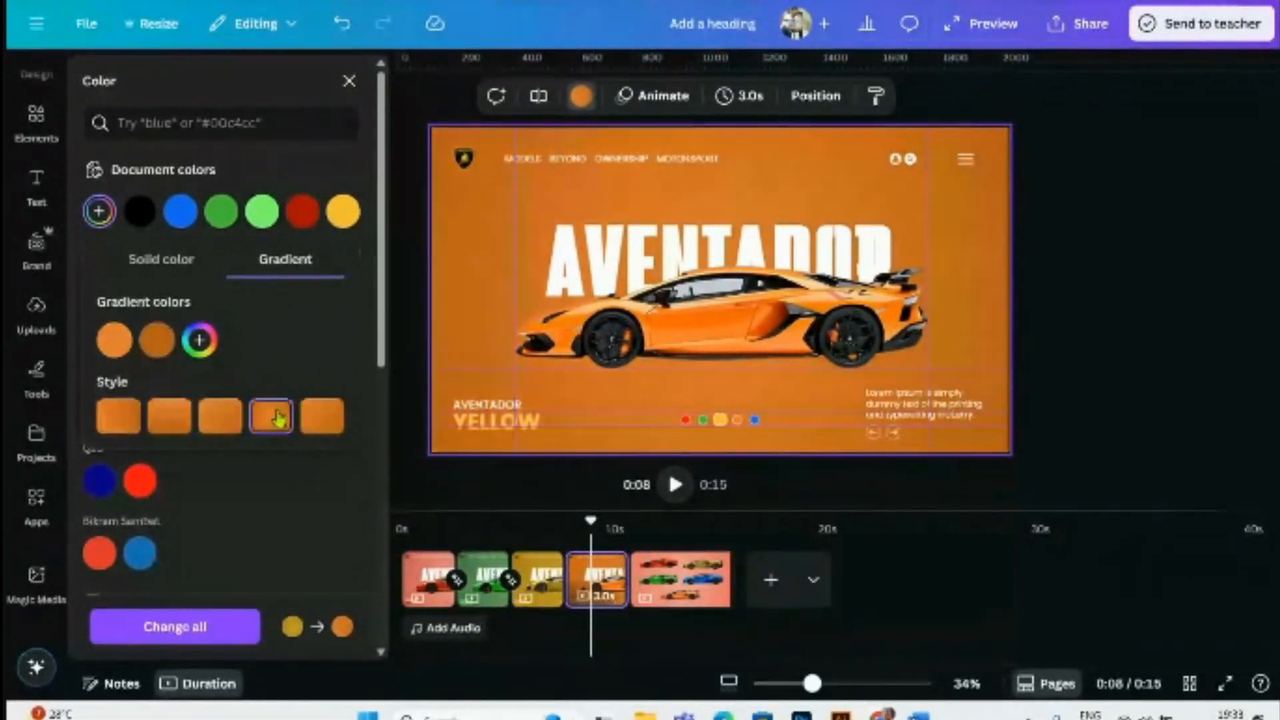
- Change the color name under the small AVENTADOR label to ORANGE
{"action": "double_click", "coordinate": [494, 425]}
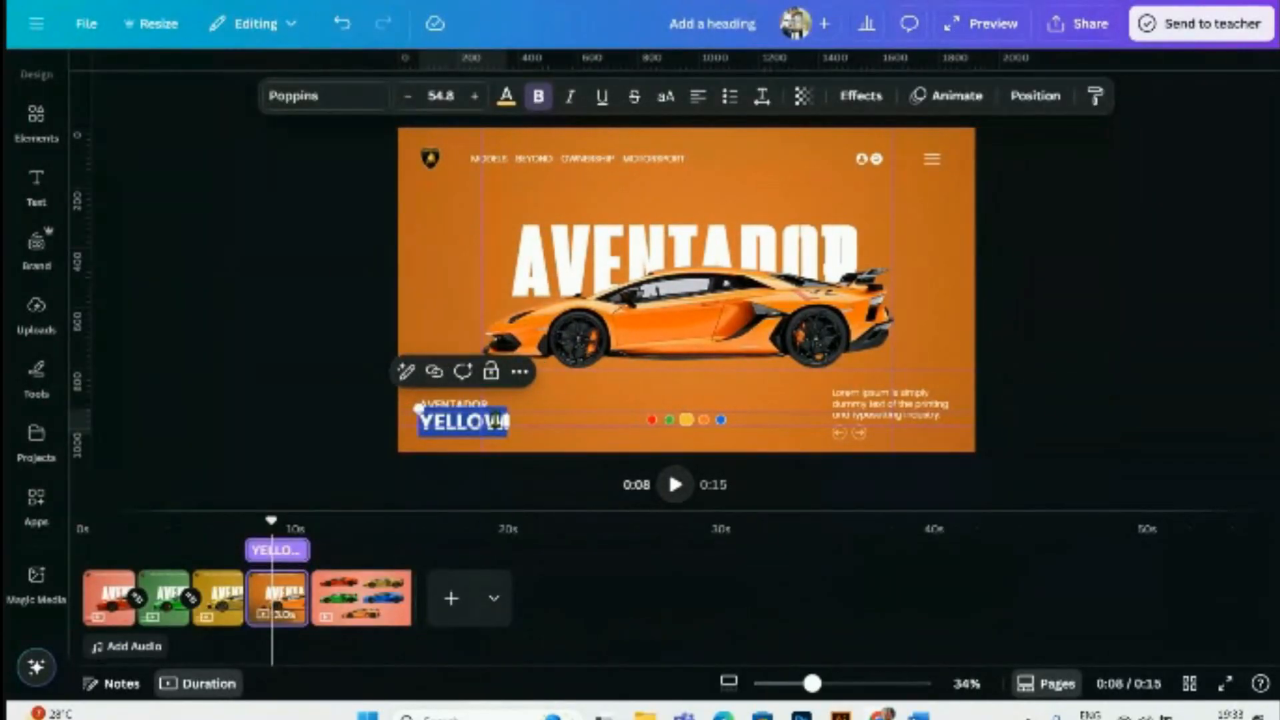
{"action": "type", "text": "ORANGE"}
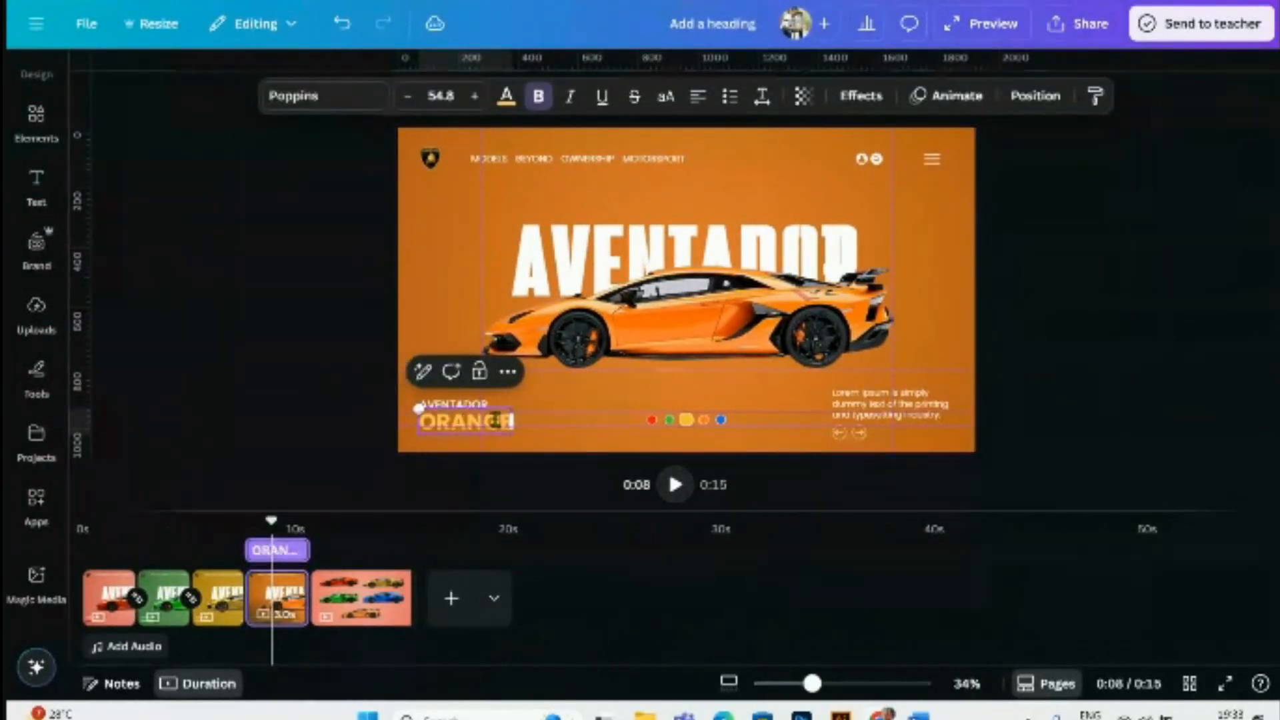
{"action": "left_click", "coordinate": [331, 396]}
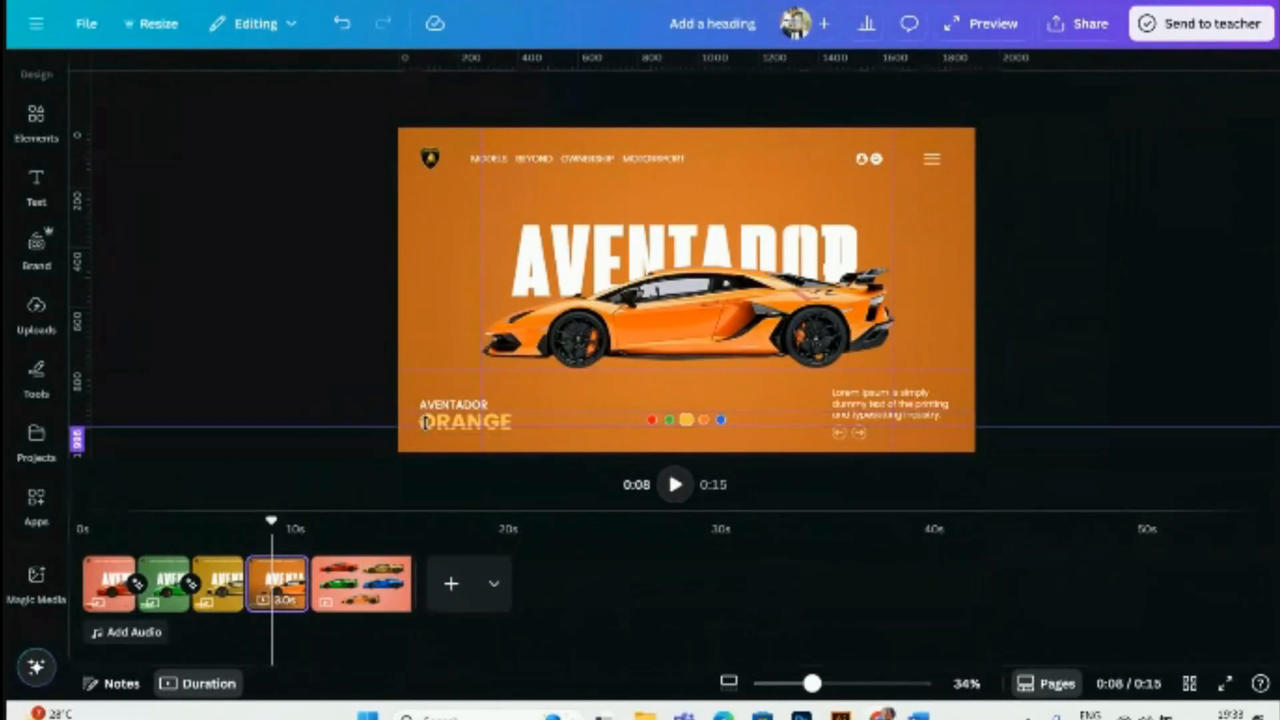
- Set the ORANGE label's text color to the light orange #FFB685
{"action": "left_click", "coordinate": [437, 426]}
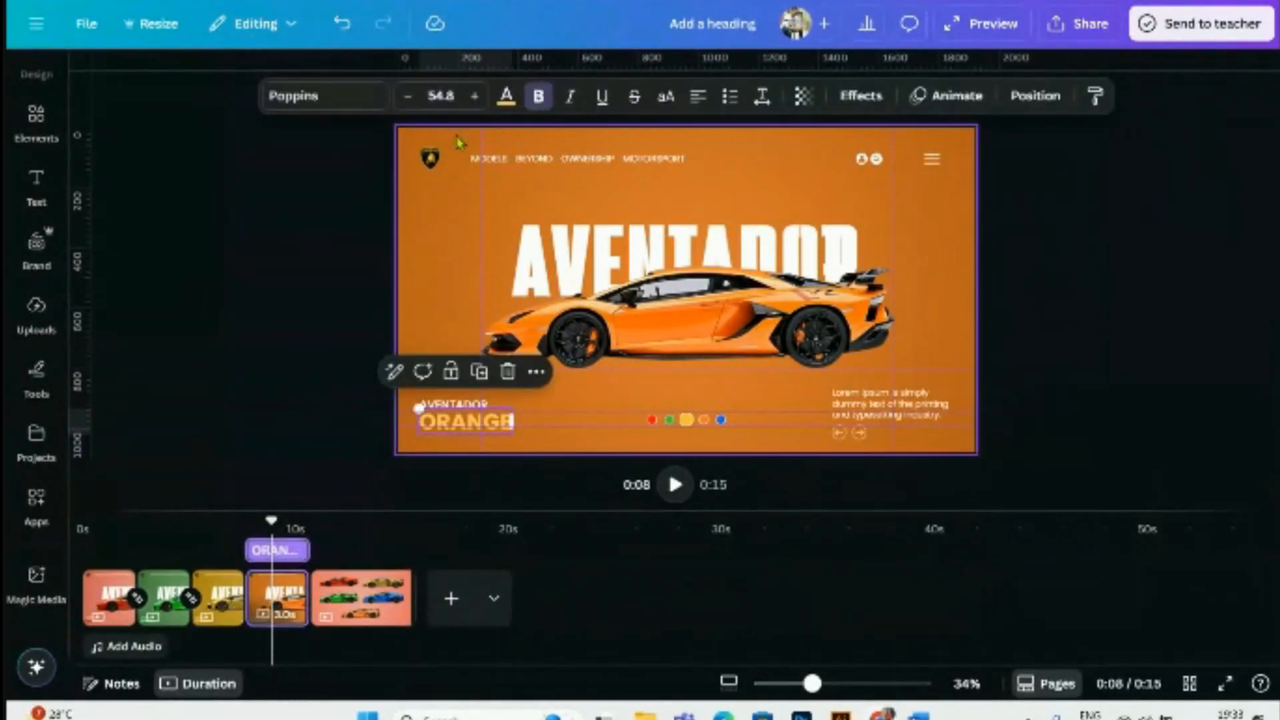
{"action": "left_click", "coordinate": [506, 97]}
{"action": "left_click", "coordinate": [138, 322]}
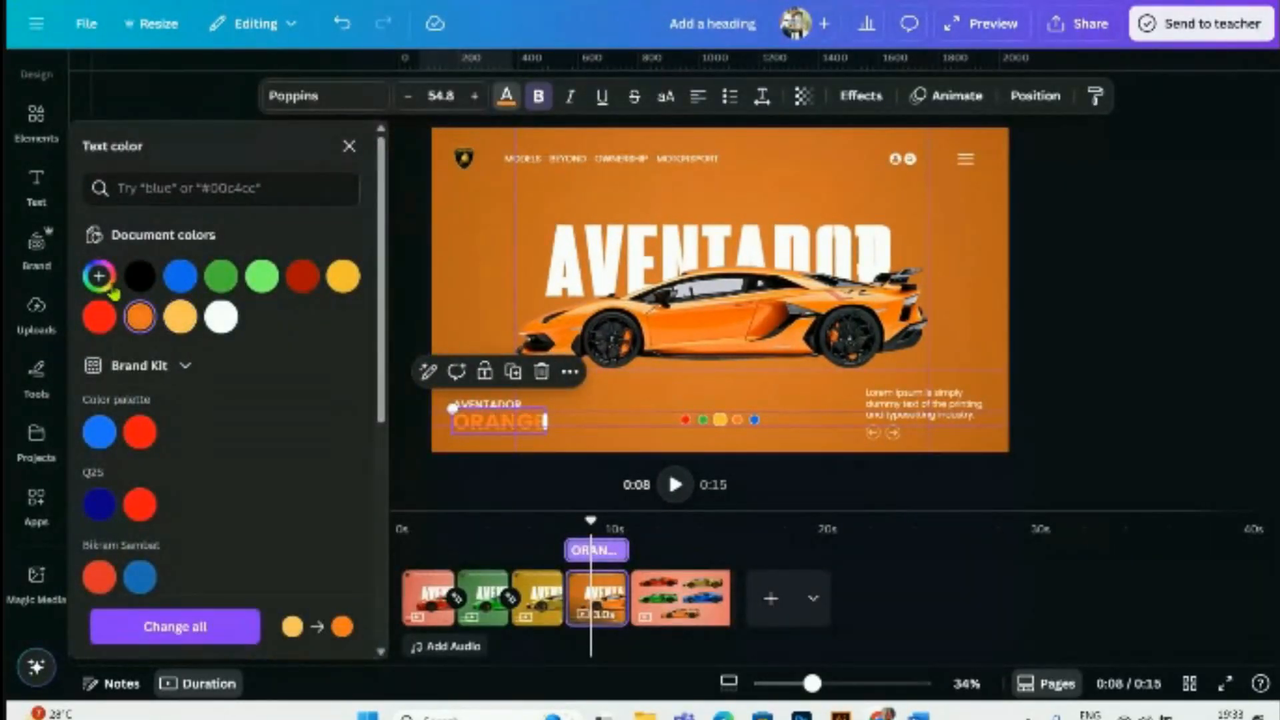
{"action": "left_click", "coordinate": [99, 276]}
{"action": "left_click_drag", "start_coordinate": [311, 325], "coordinate": [262, 320]}
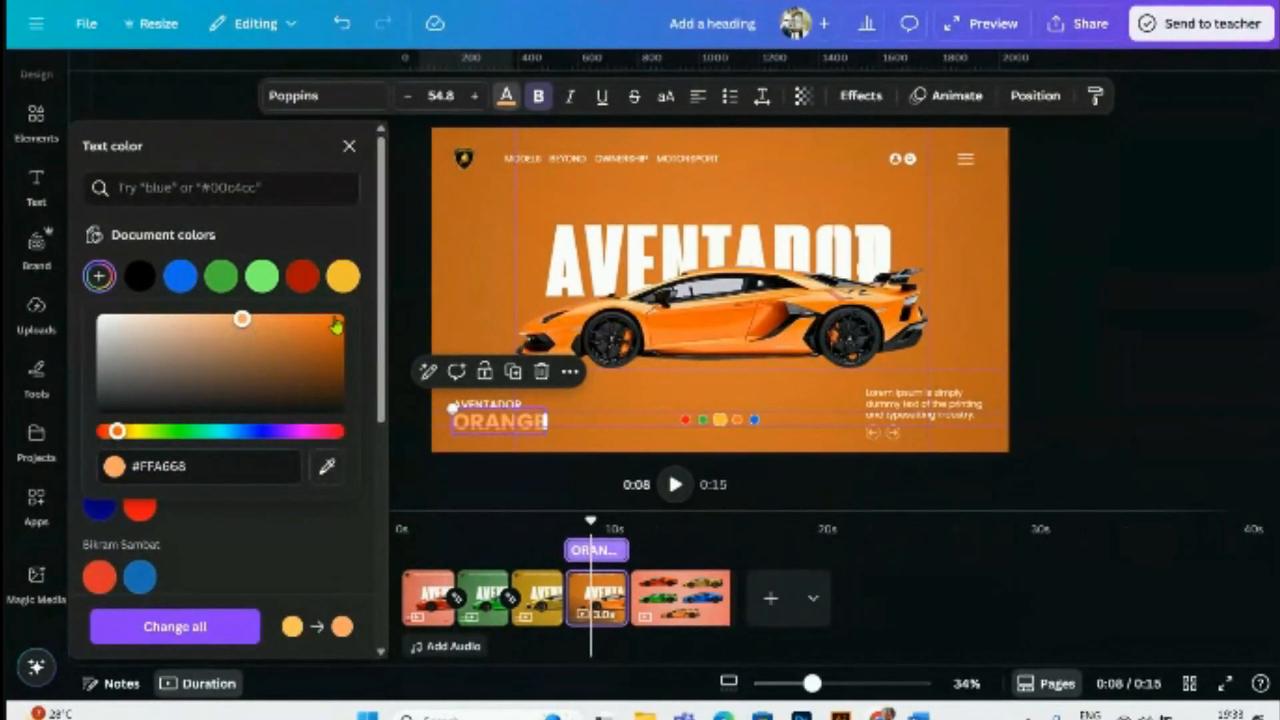
{"action": "left_click_drag", "start_coordinate": [337, 326], "coordinate": [351, 320]}
{"action": "left_click", "coordinate": [248, 319]}
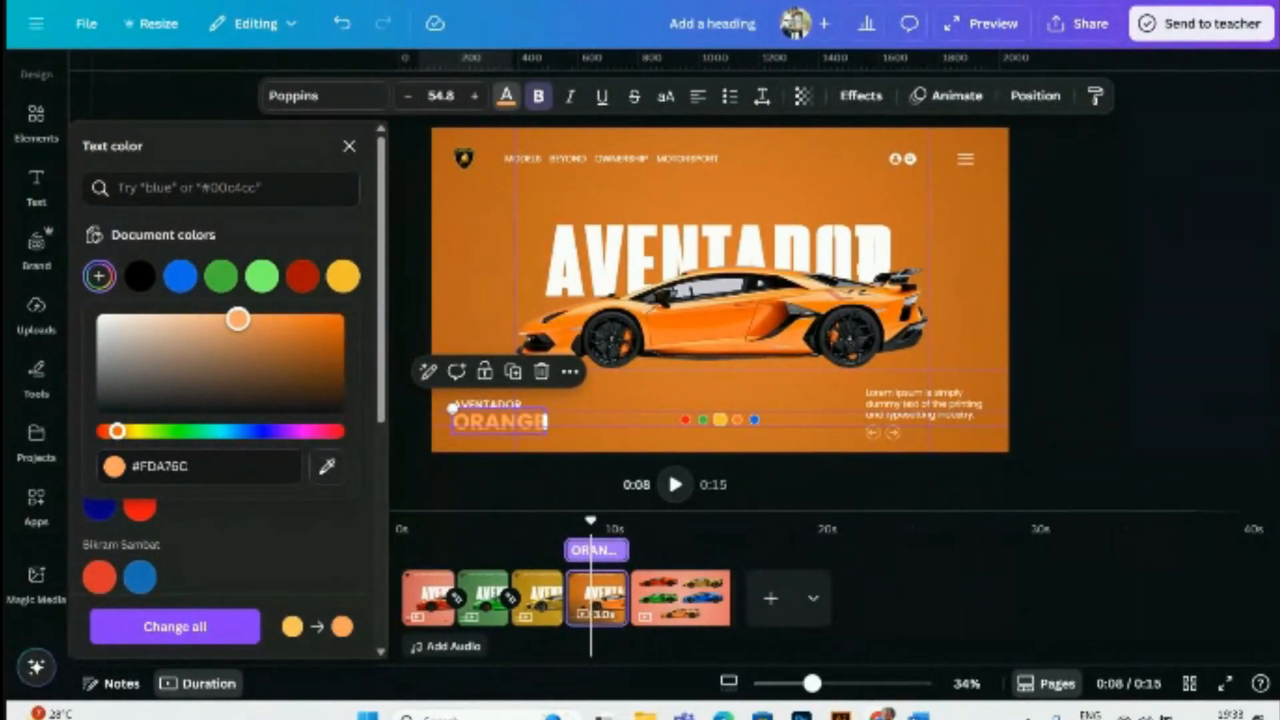
{"action": "left_click_drag", "start_coordinate": [234, 318], "coordinate": [227, 319]}
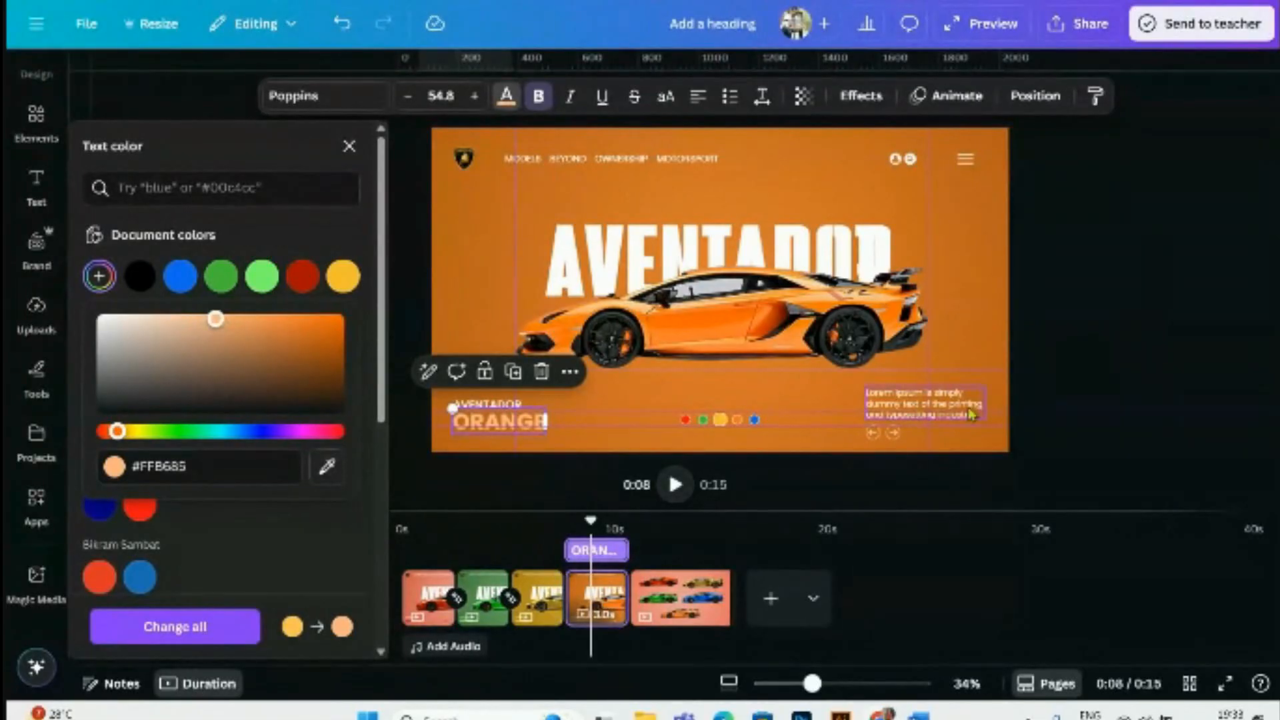
{"action": "left_click", "coordinate": [1046, 412]}
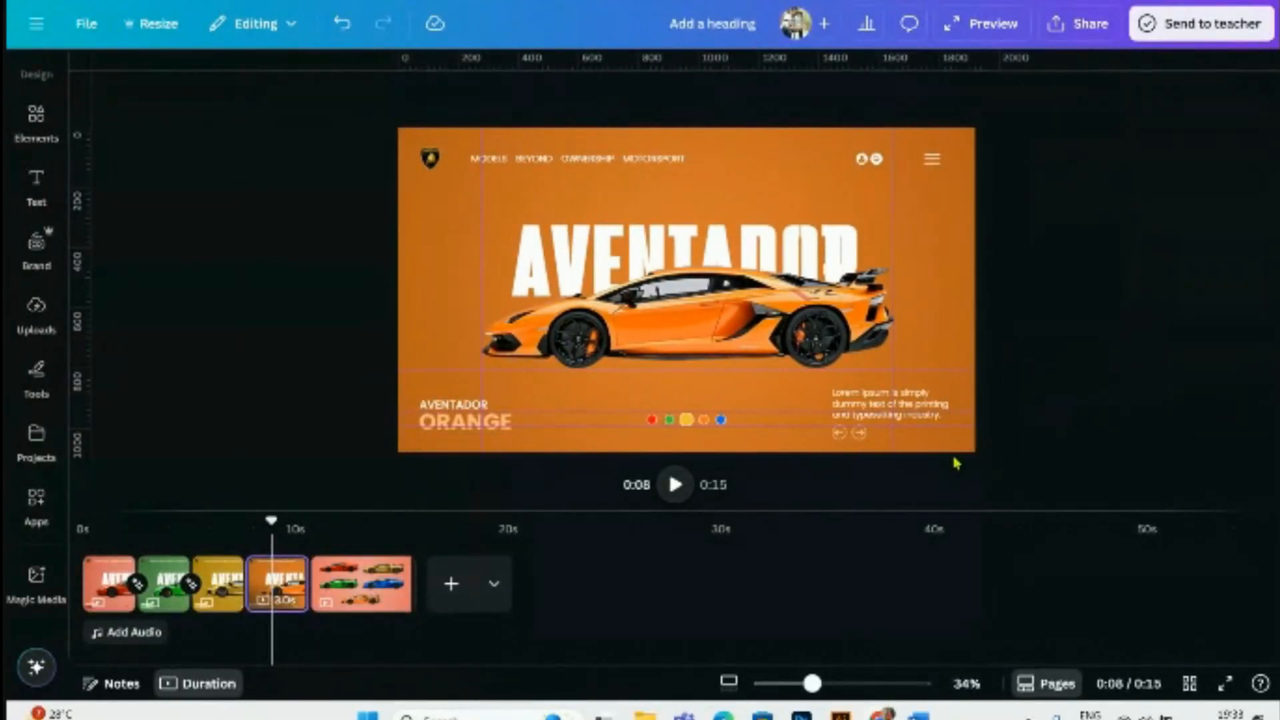
- Shrink the yellow dot in the orange page's color selector row to match the small dots, keeping it centered in its place
{"action": "left_click", "coordinate": [727, 287]}
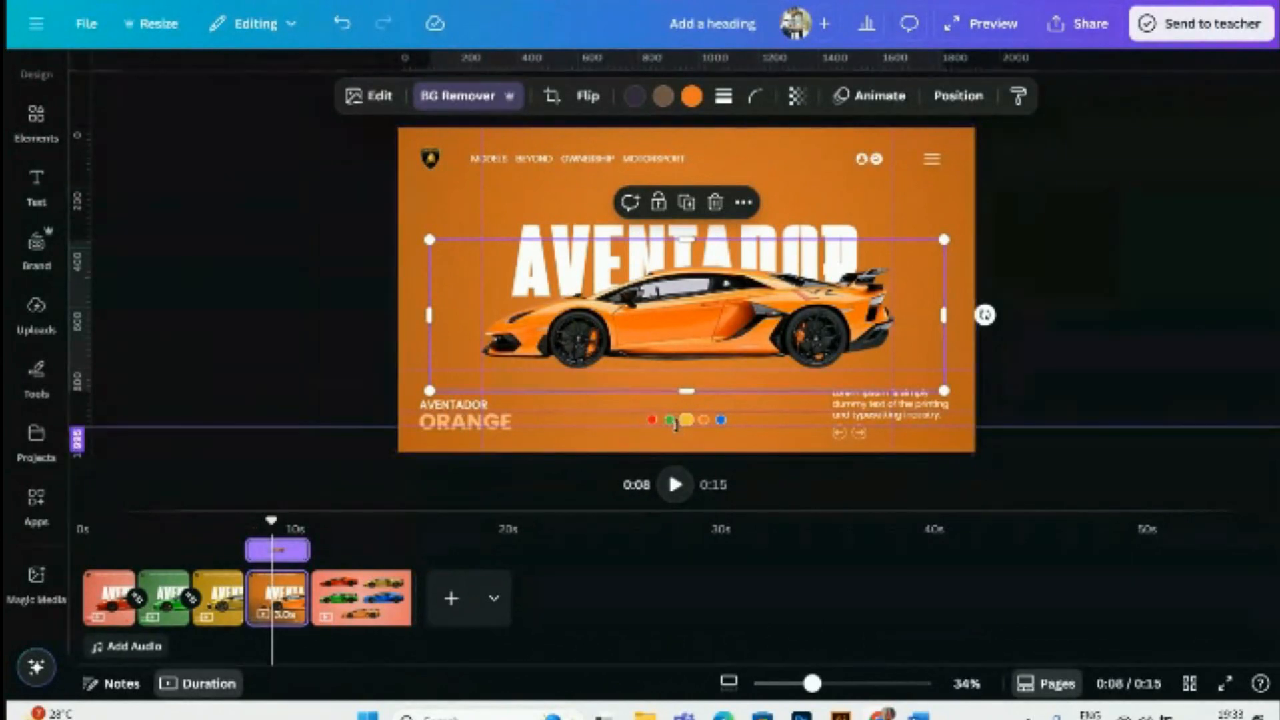
{"action": "left_click", "coordinate": [1110, 363]}
{"action": "scroll", "coordinate": [709, 398], "scroll_direction": "up", "scroll_amount": 5}
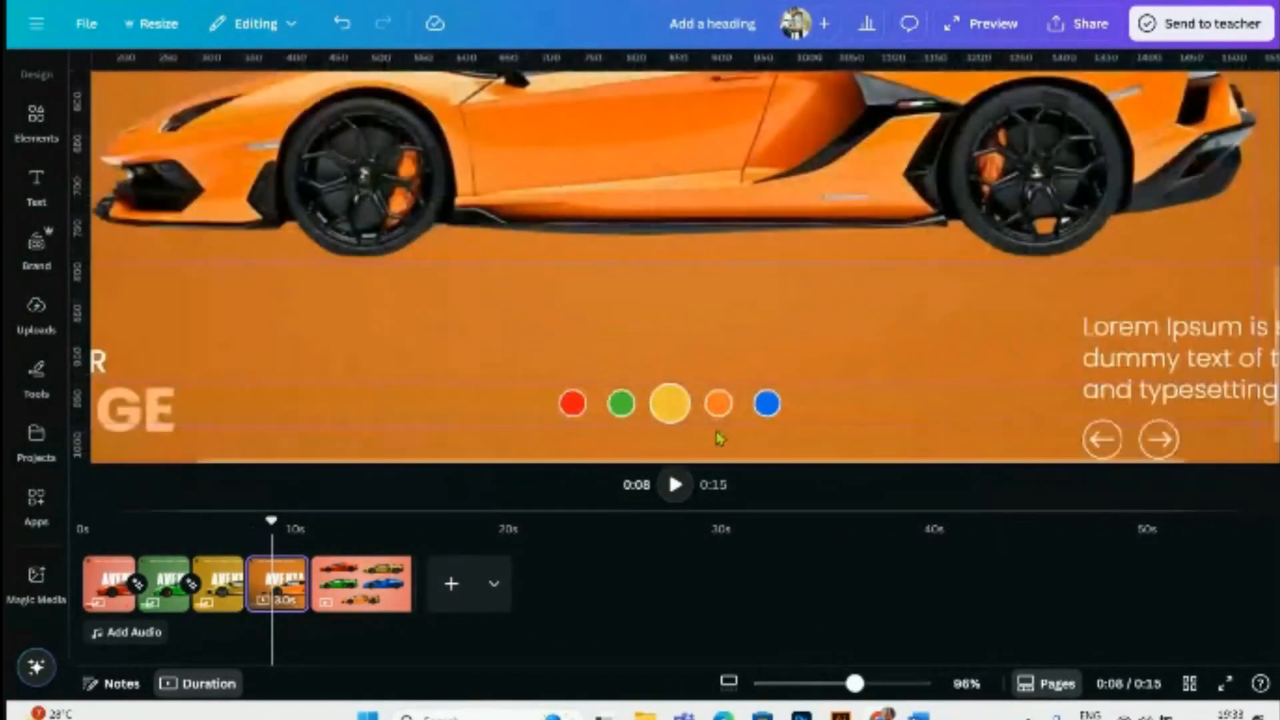
{"action": "left_click", "coordinate": [632, 382]}
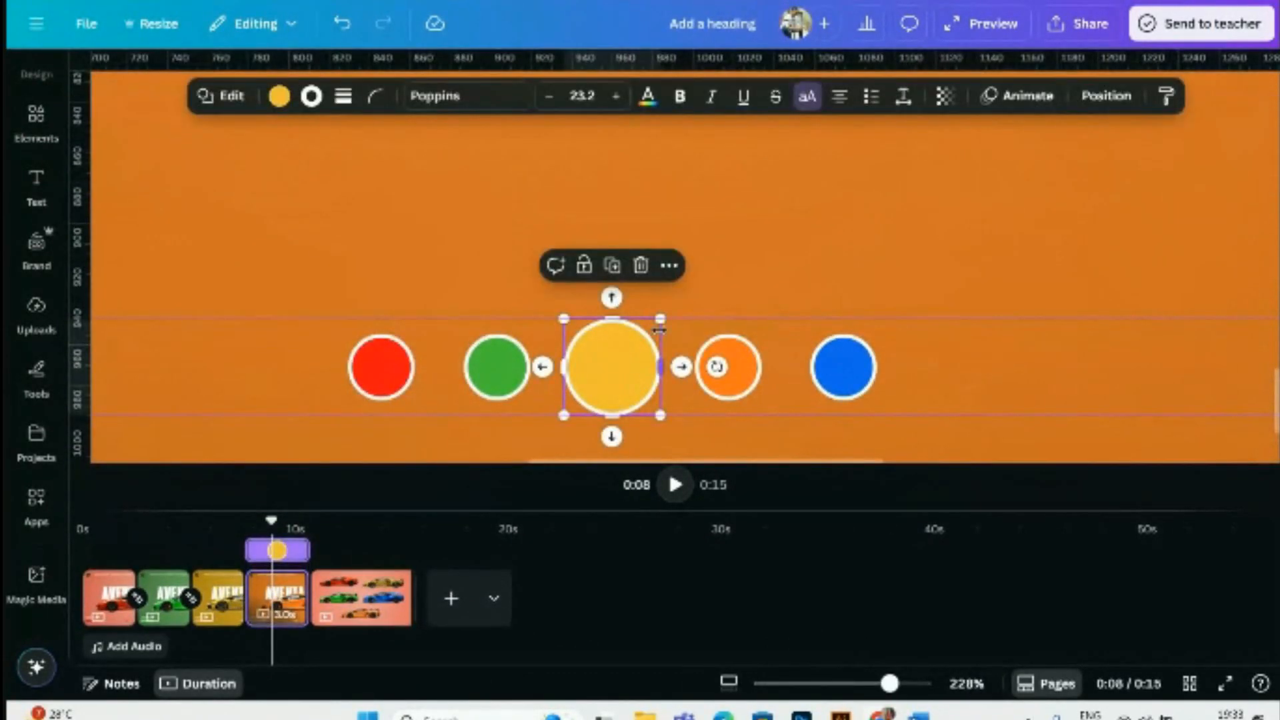
{"action": "left_click_drag", "start_coordinate": [658, 322], "coordinate": [637, 334]}
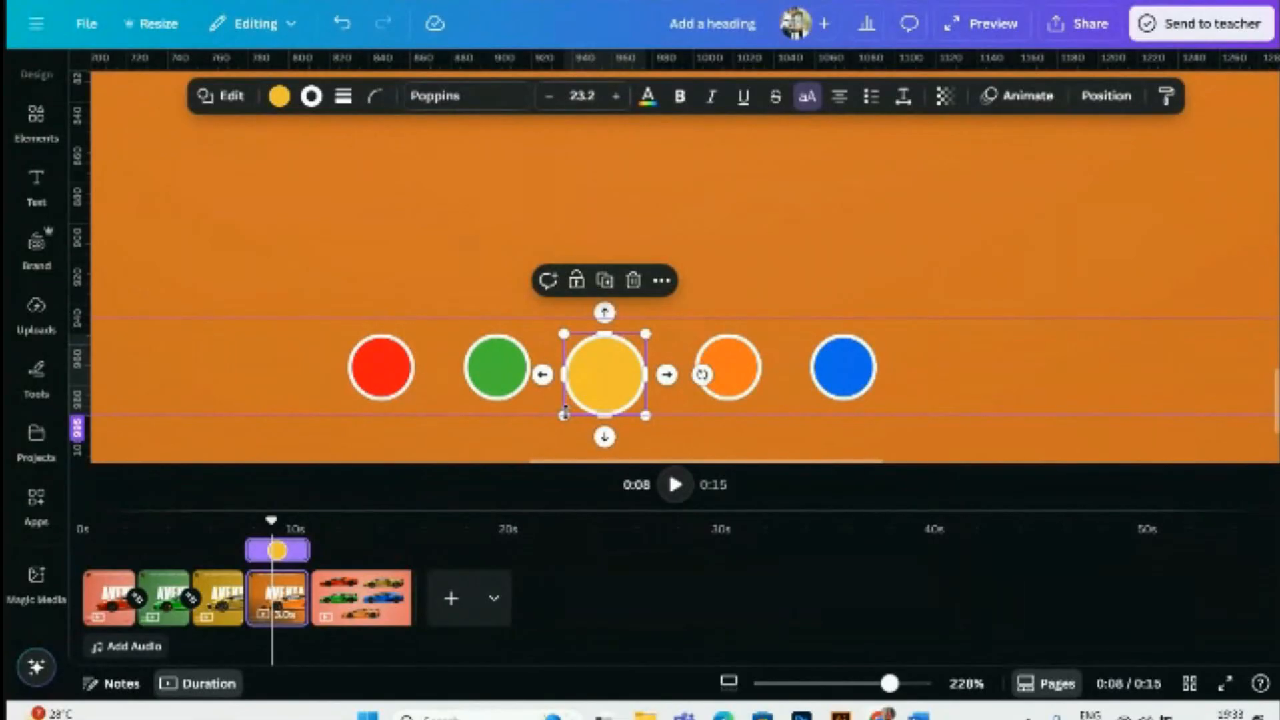
{"action": "left_click_drag", "start_coordinate": [564, 411], "coordinate": [582, 397]}
- Enlarge the orange dot in the color selector row evenly around its center to mark orange as the active color
{"action": "left_click", "coordinate": [761, 390]}
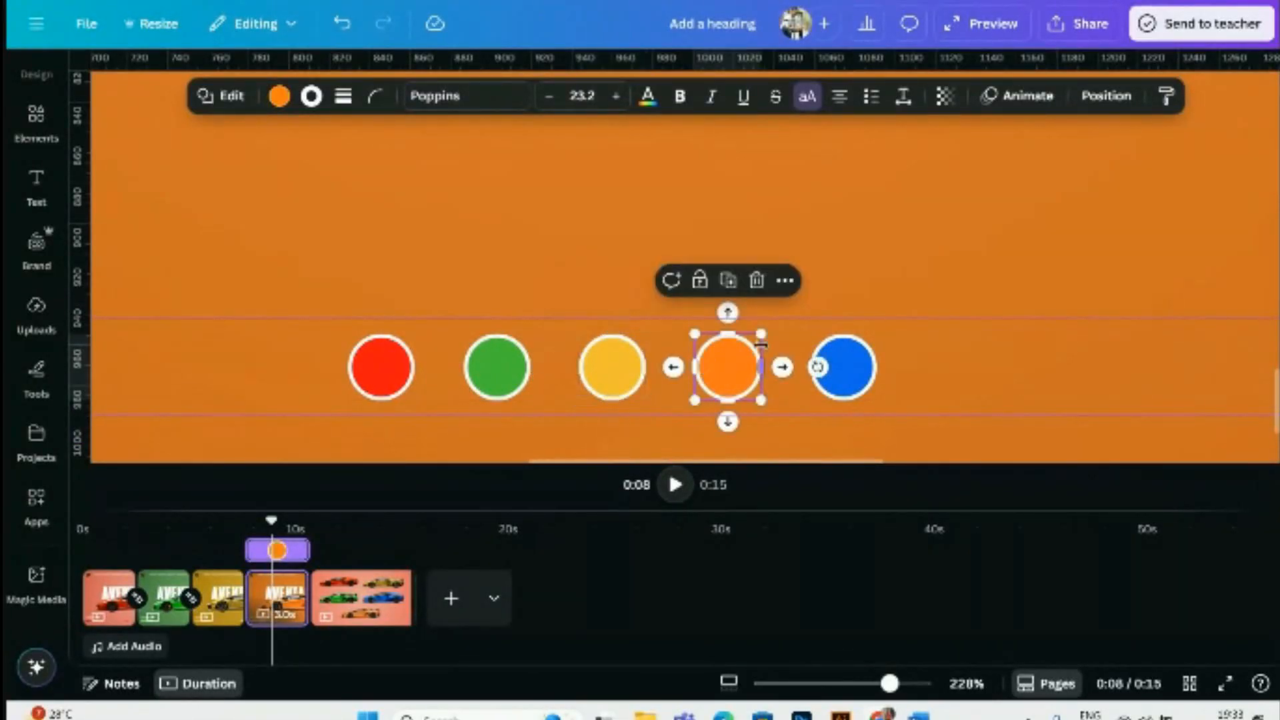
{"action": "left_click_drag", "start_coordinate": [763, 331], "coordinate": [777, 318]}
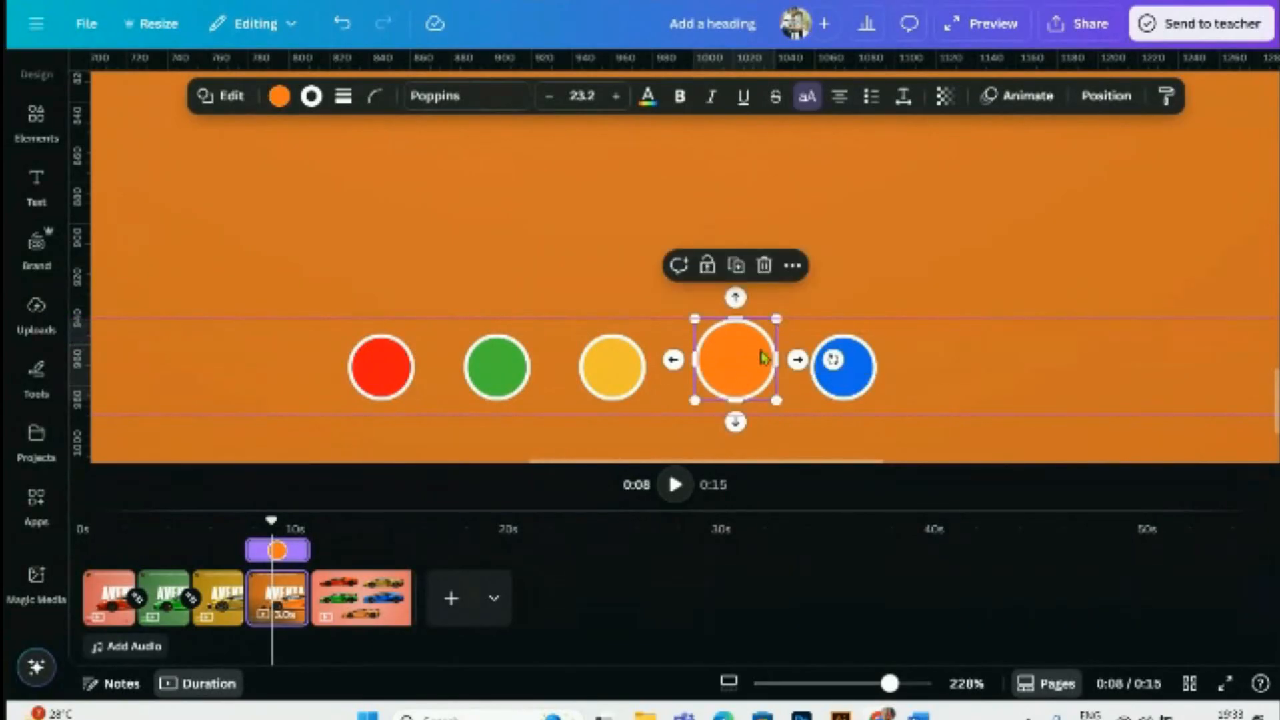
{"action": "left_click_drag", "start_coordinate": [692, 403], "coordinate": [679, 415]}
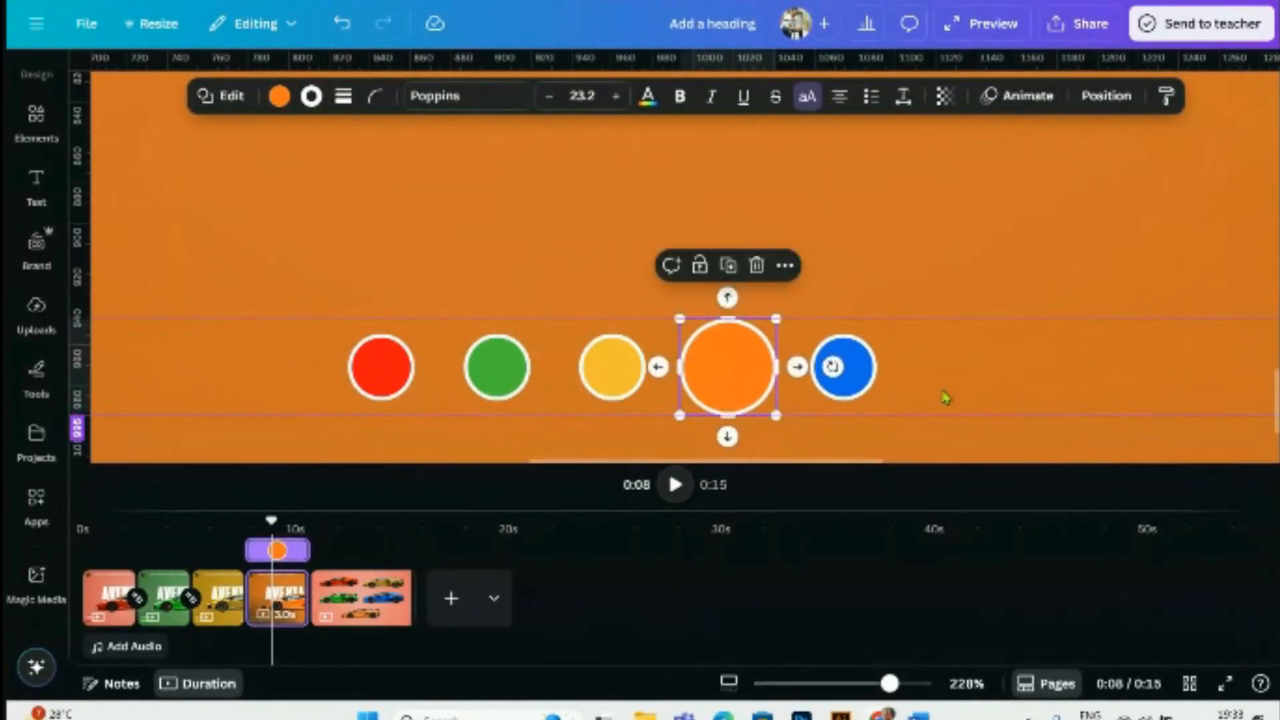
{"action": "left_click", "coordinate": [994, 378]}
{"action": "scroll", "coordinate": [994, 378], "scroll_direction": "down", "scroll_amount": 6}
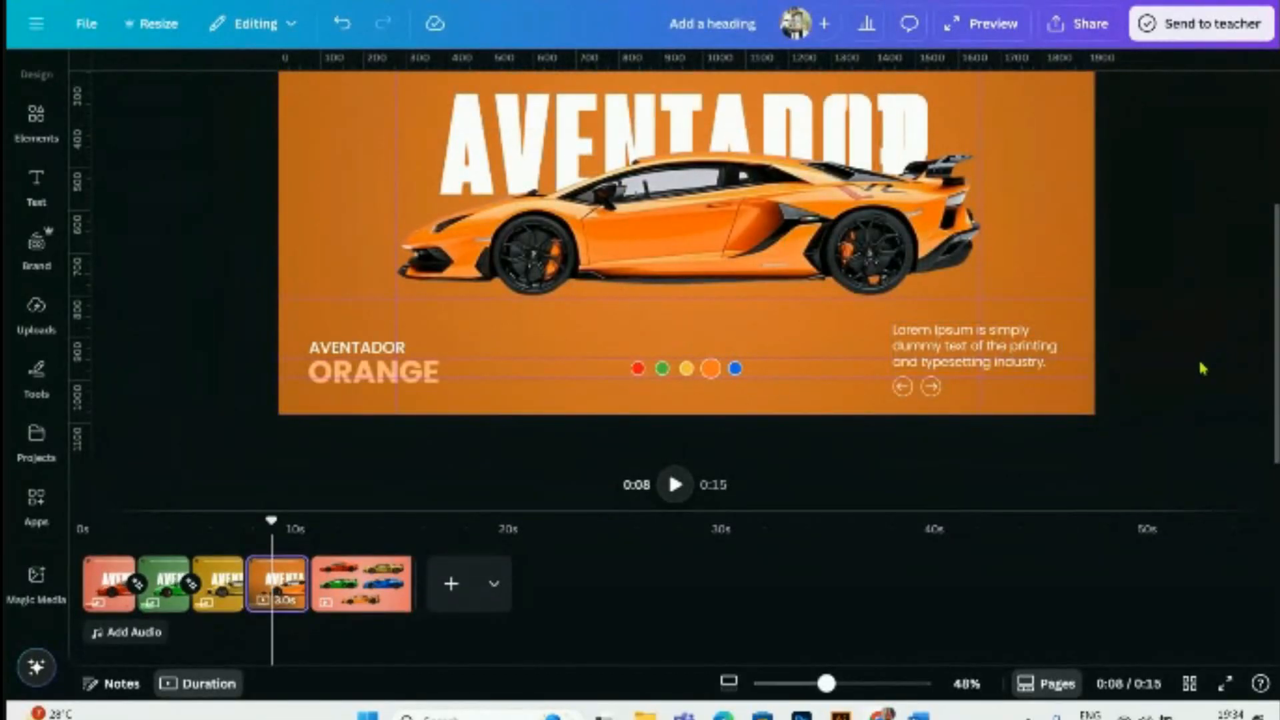
{"action": "scroll", "coordinate": [1203, 369], "scroll_direction": "down", "scroll_amount": 1}
{"action": "scroll", "coordinate": [1199, 373], "scroll_direction": "down", "scroll_amount": 1}
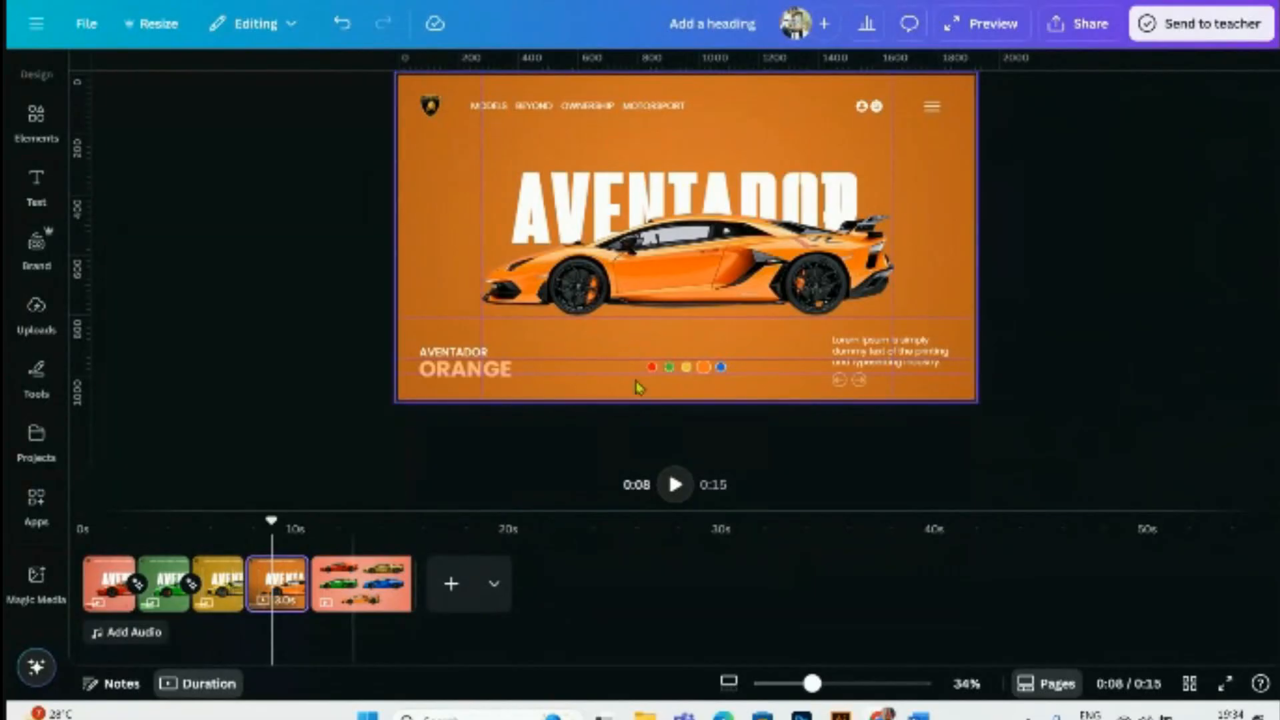
- Copy the orange car onto the yellow page, shrink it, and park it just outside the page's right edge
{"action": "left_click", "coordinate": [666, 293]}
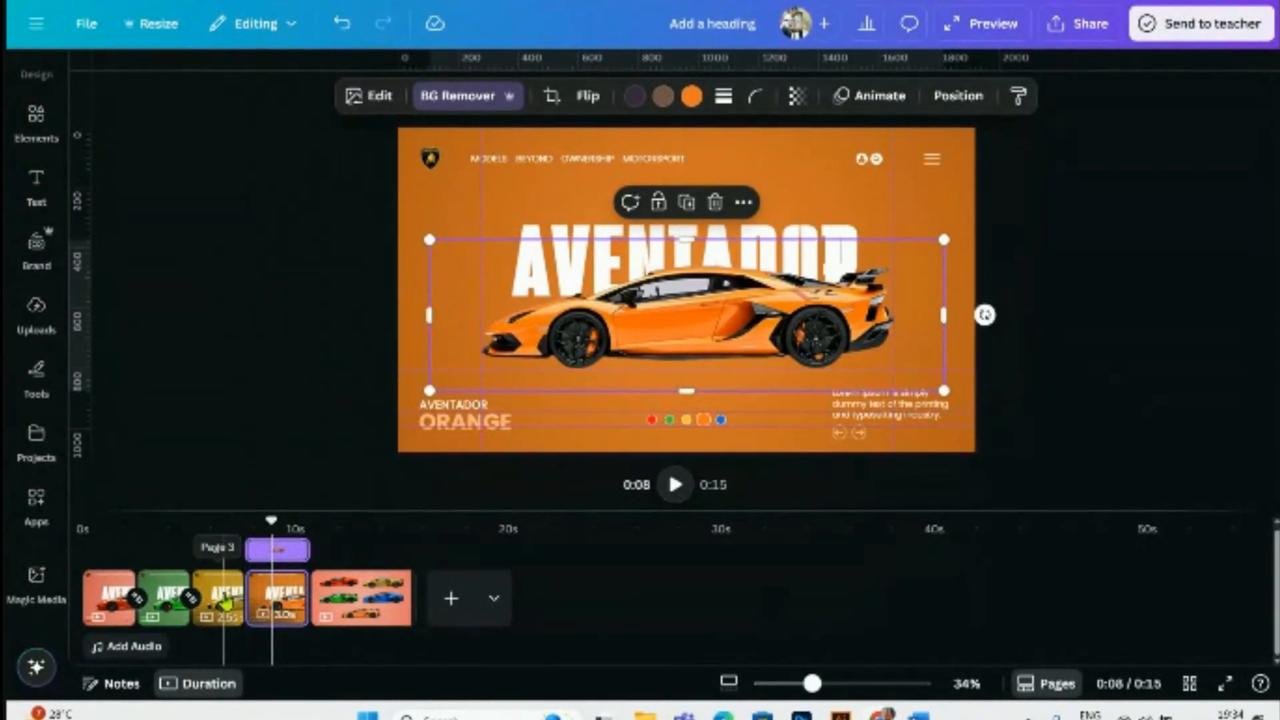
{"action": "left_click", "coordinate": [224, 596]}
{"action": "key", "text": "ctrl+v"}
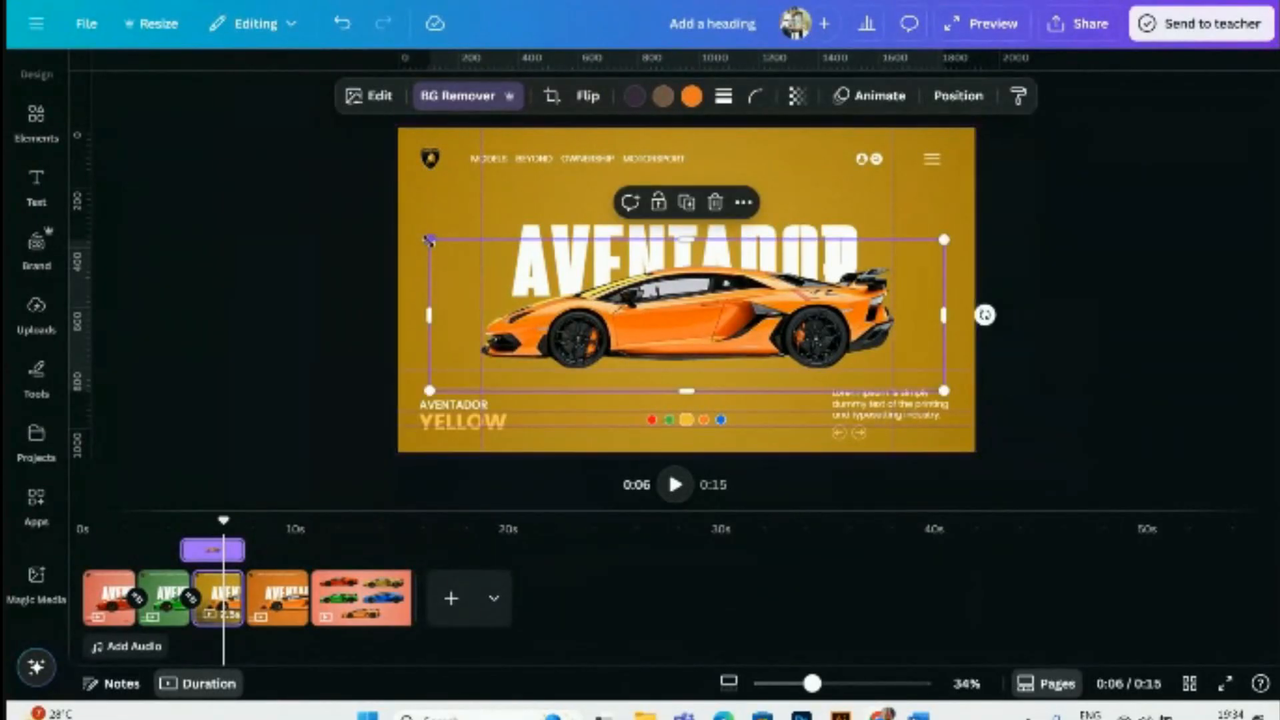
{"action": "left_click_drag", "start_coordinate": [429, 235], "coordinate": [706, 338]}
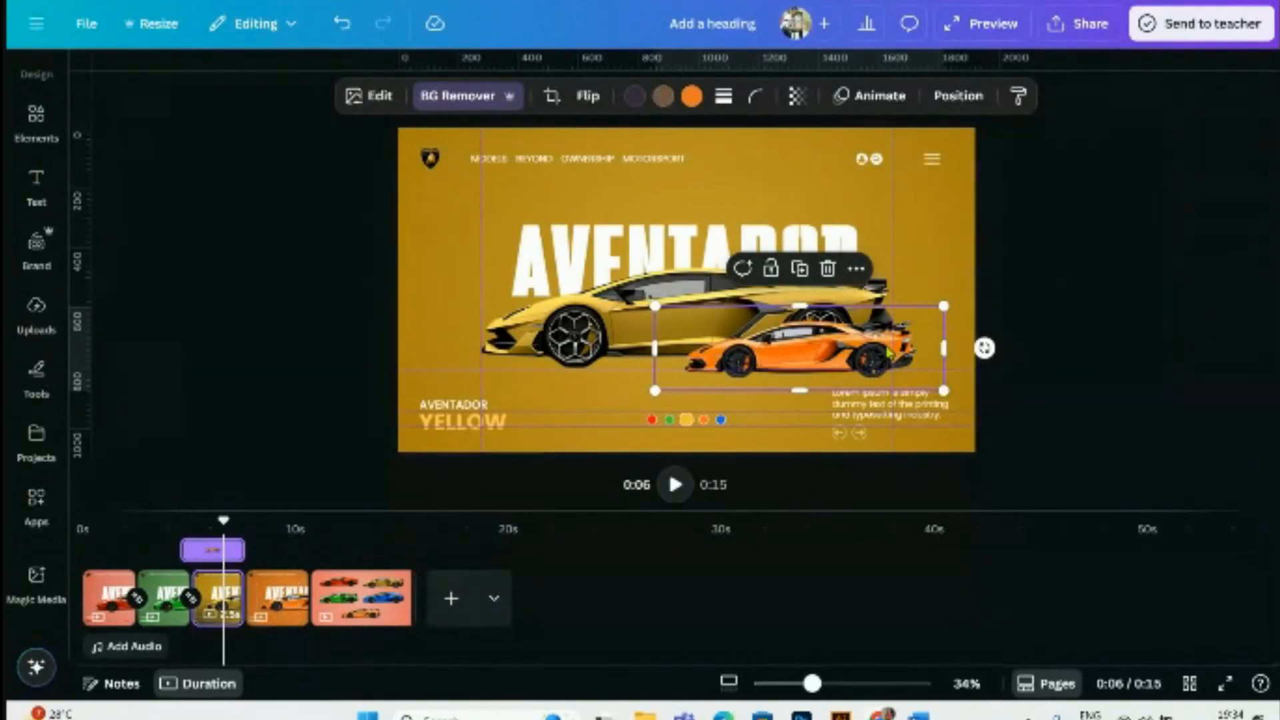
{"action": "left_click_drag", "start_coordinate": [812, 356], "coordinate": [1119, 313]}
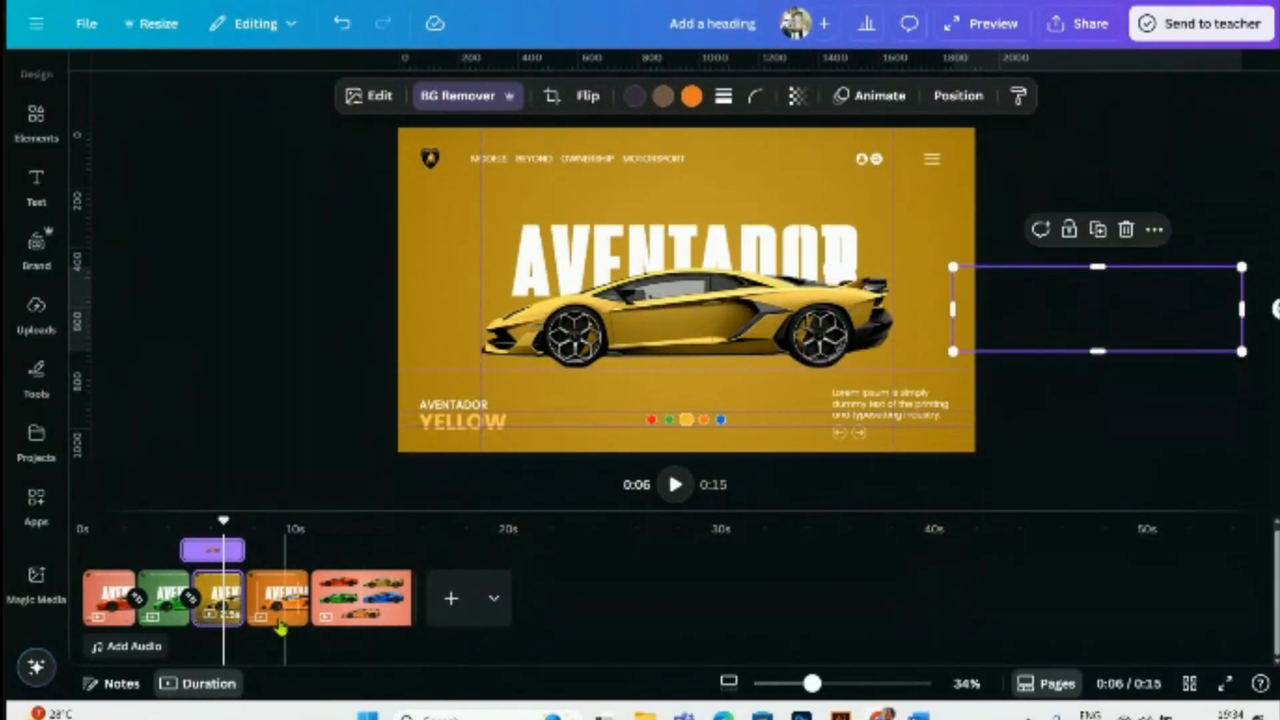
- Copy the yellow car onto the orange page, shrink it, and park it outside the page's left edge
{"action": "left_click", "coordinate": [887, 370]}
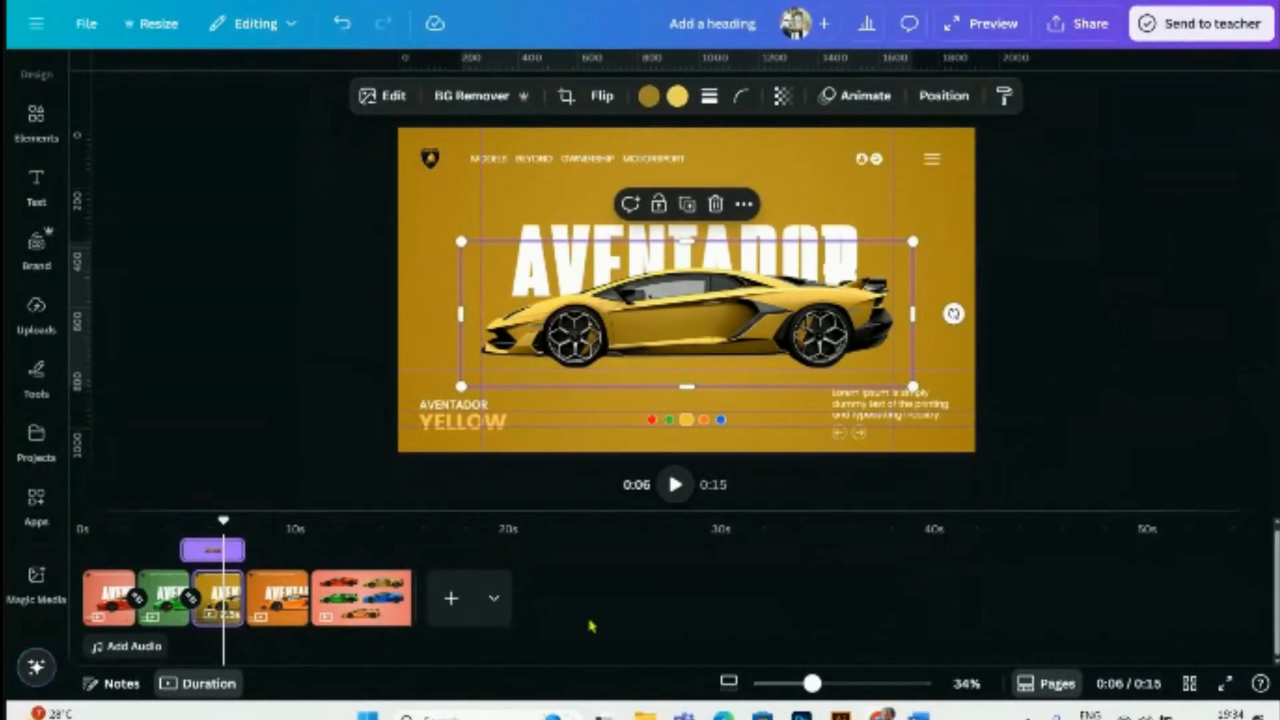
{"action": "left_click", "coordinate": [270, 610]}
{"action": "left_click", "coordinate": [1083, 372]}
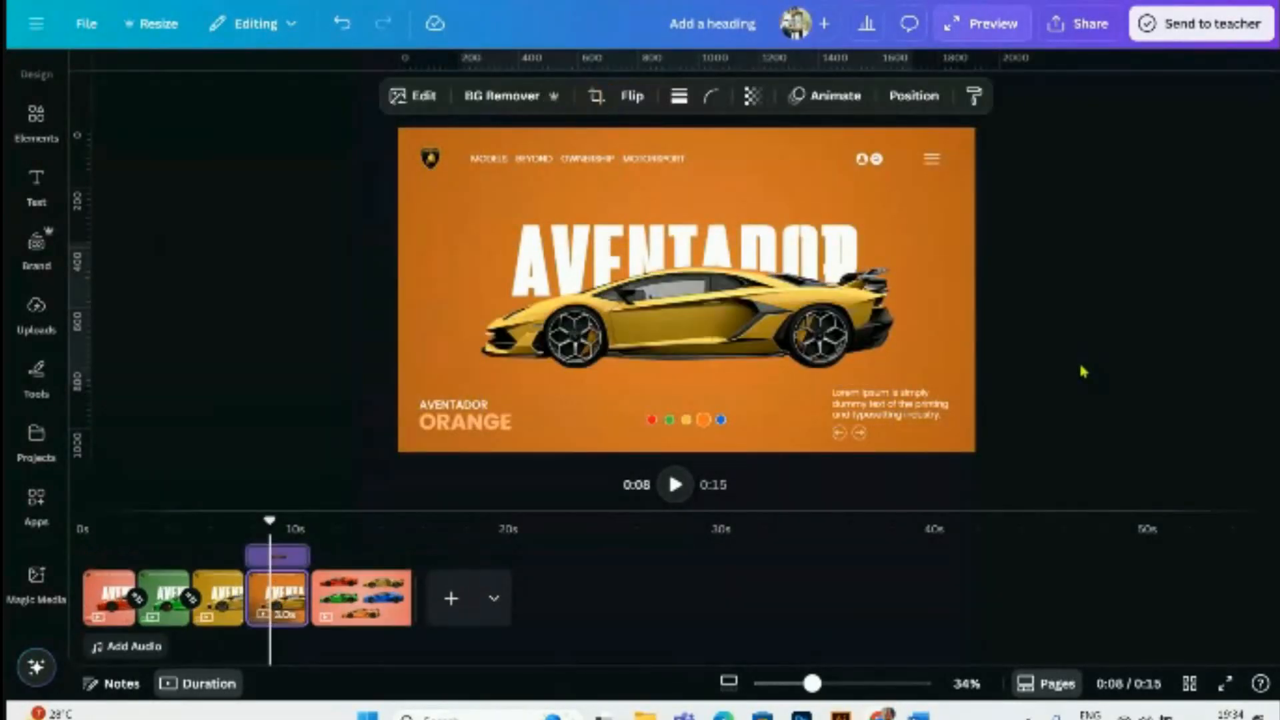
{"action": "left_click", "coordinate": [852, 343]}
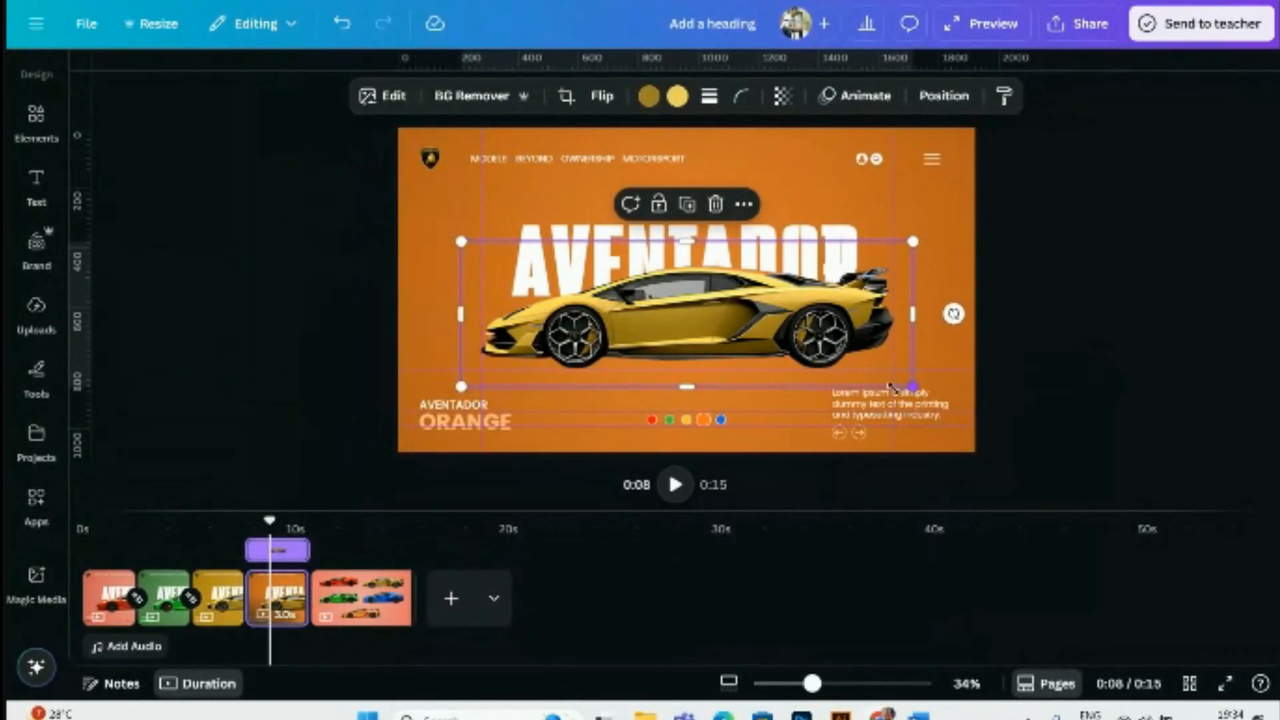
{"action": "left_click_drag", "start_coordinate": [892, 386], "coordinate": [695, 360]}
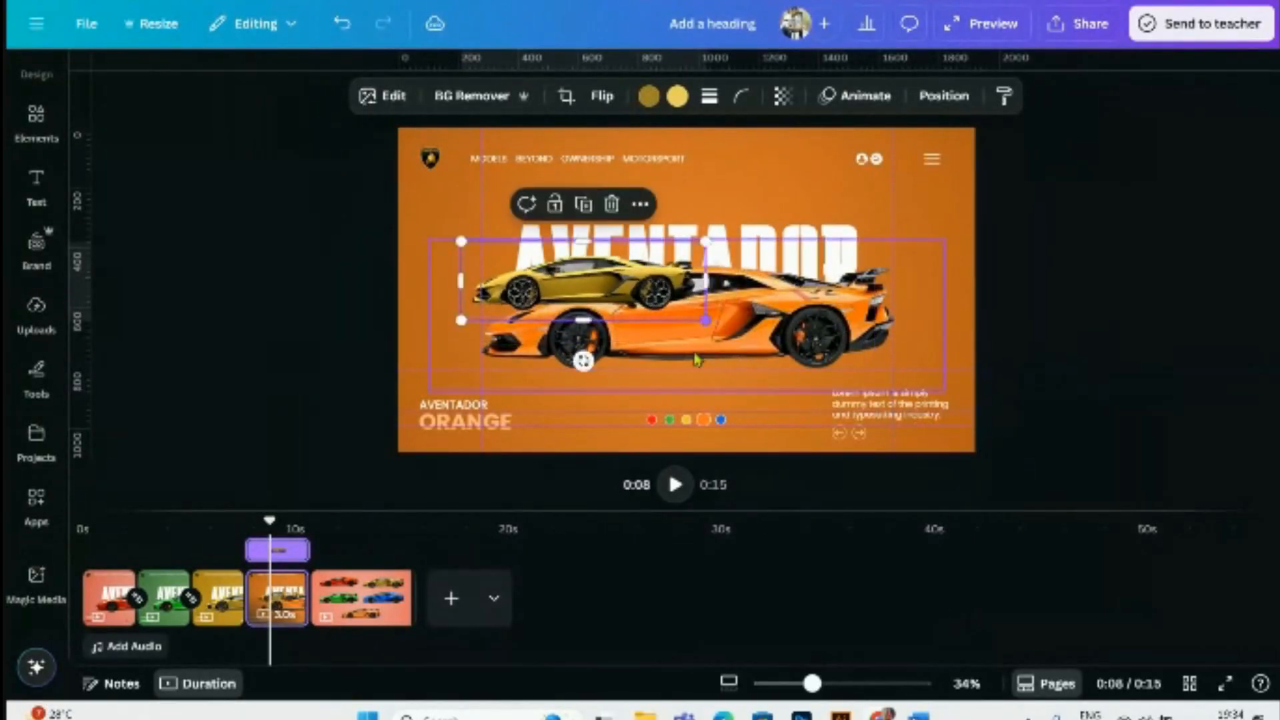
{"action": "left_click_drag", "start_coordinate": [648, 276], "coordinate": [349, 313]}
{"action": "left_click", "coordinate": [1108, 341]}
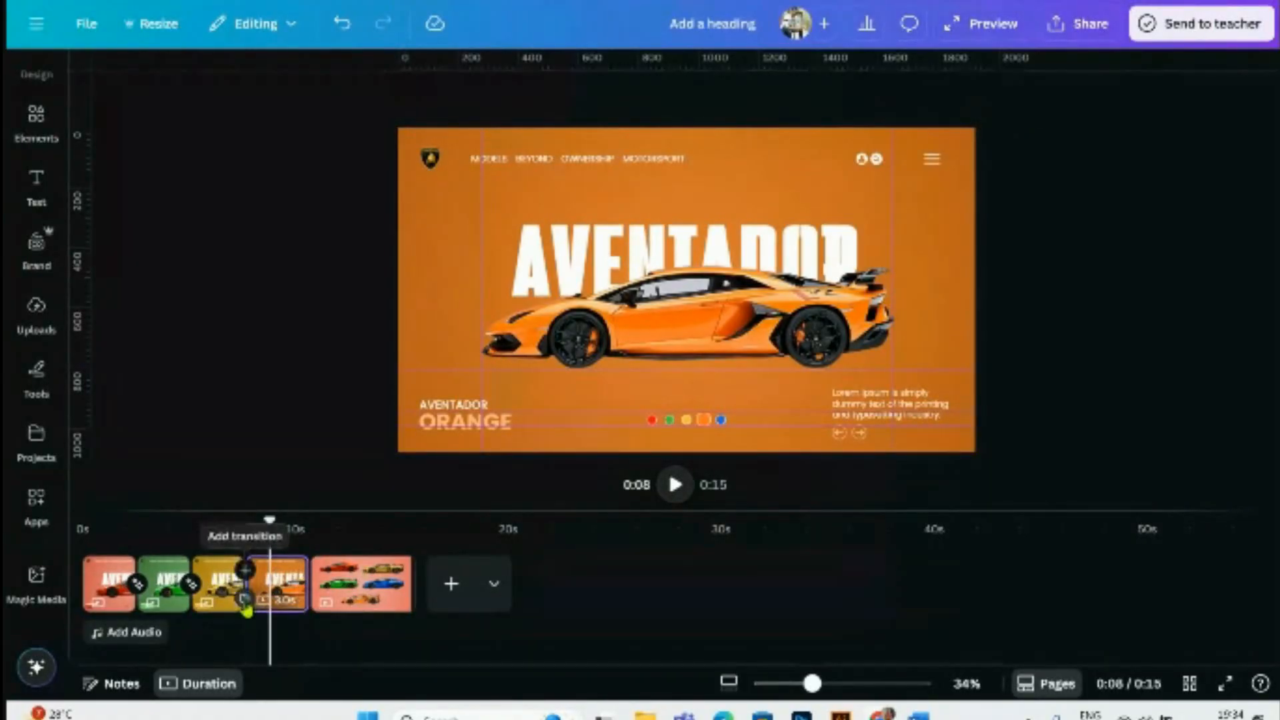
- Add a Match & Move transition between the yellow and orange pages with a duration of 1 second
{"action": "left_click", "coordinate": [245, 585]}
{"action": "left_click", "coordinate": [121, 458]}
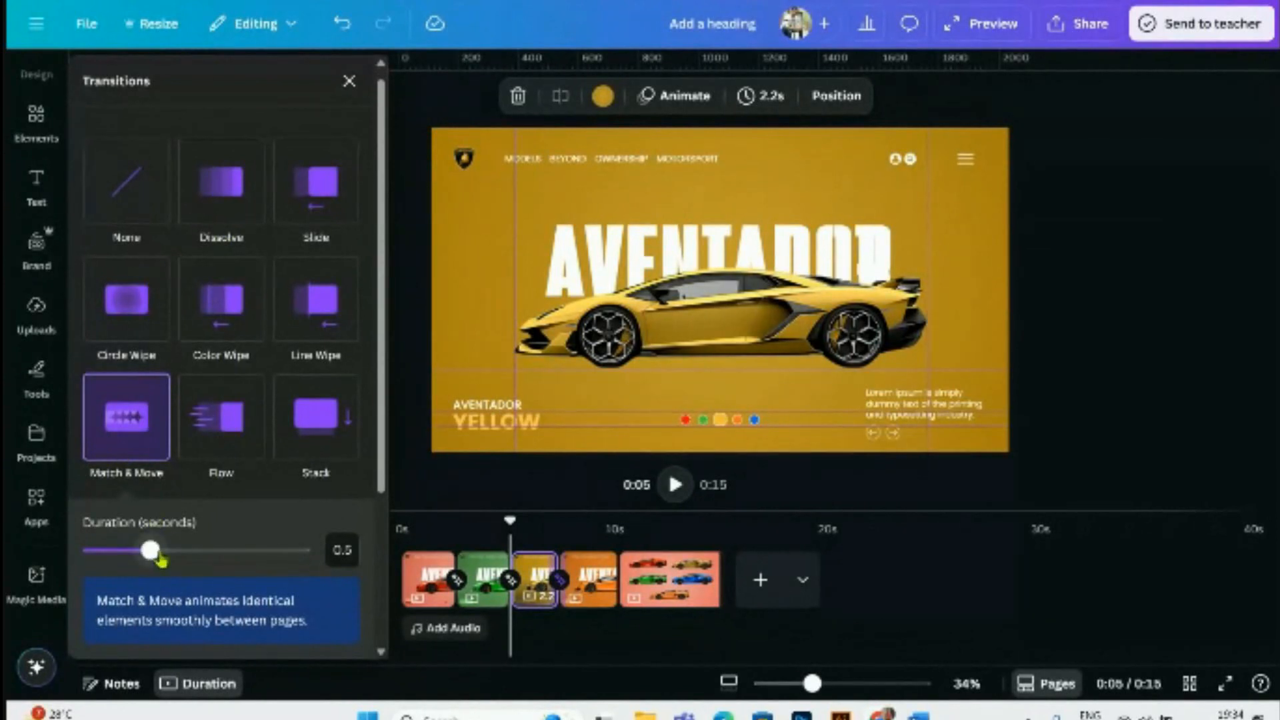
{"action": "left_click_drag", "start_coordinate": [161, 560], "coordinate": [220, 571]}
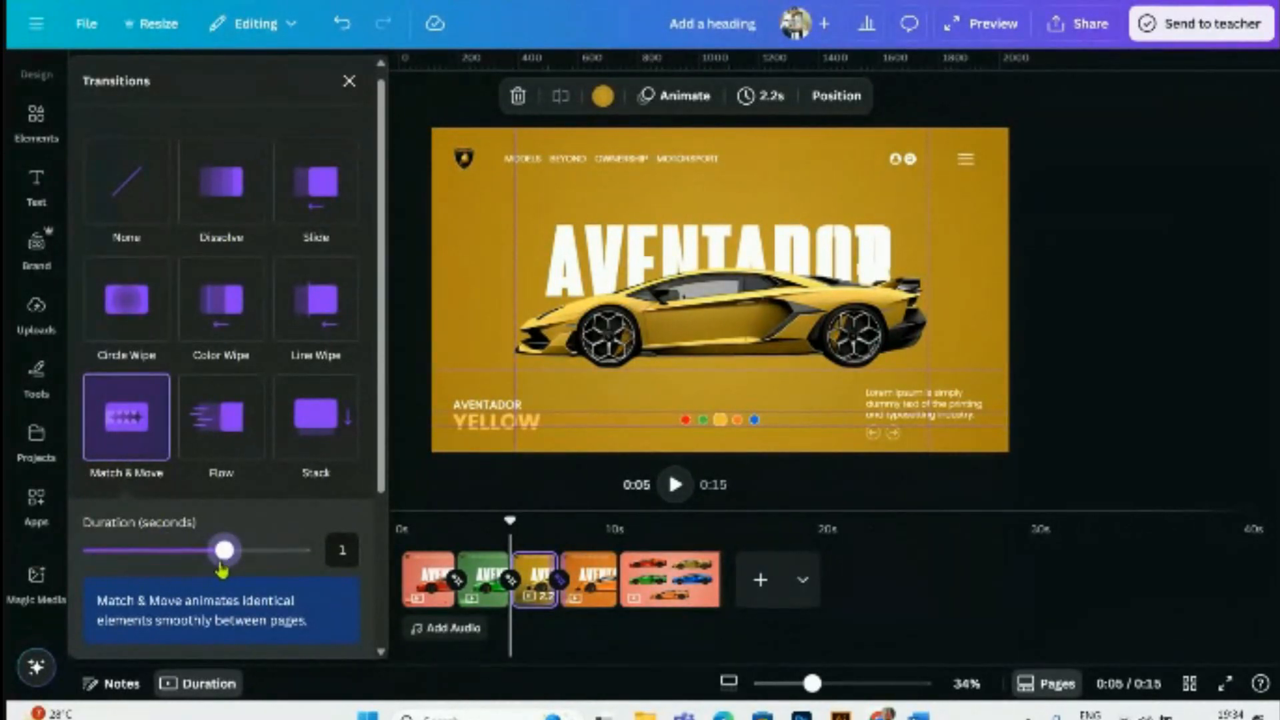
{"action": "left_click", "coordinate": [350, 81]}
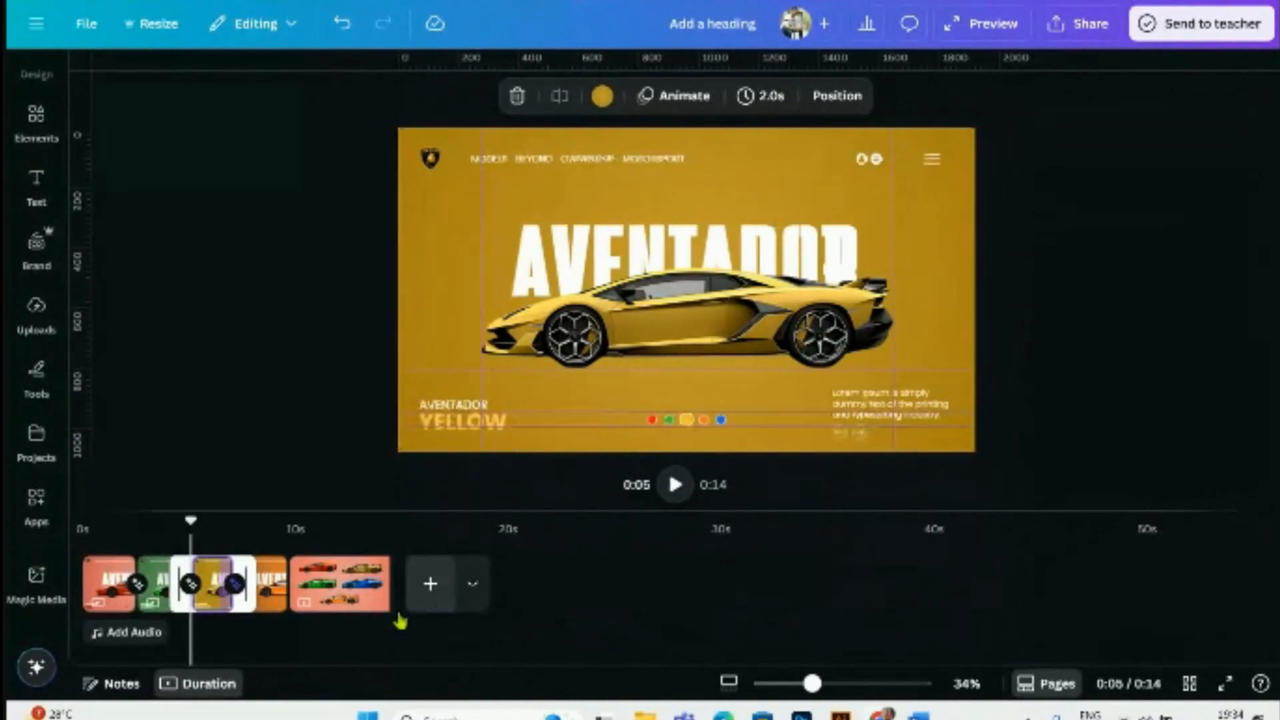
- Lengthen the yellow page's clip slightly in the timeline and shorten the orange page to 2.5 seconds
{"action": "left_click_drag", "start_coordinate": [245, 604], "coordinate": [270, 604]}
{"action": "left_click", "coordinate": [287, 590]}
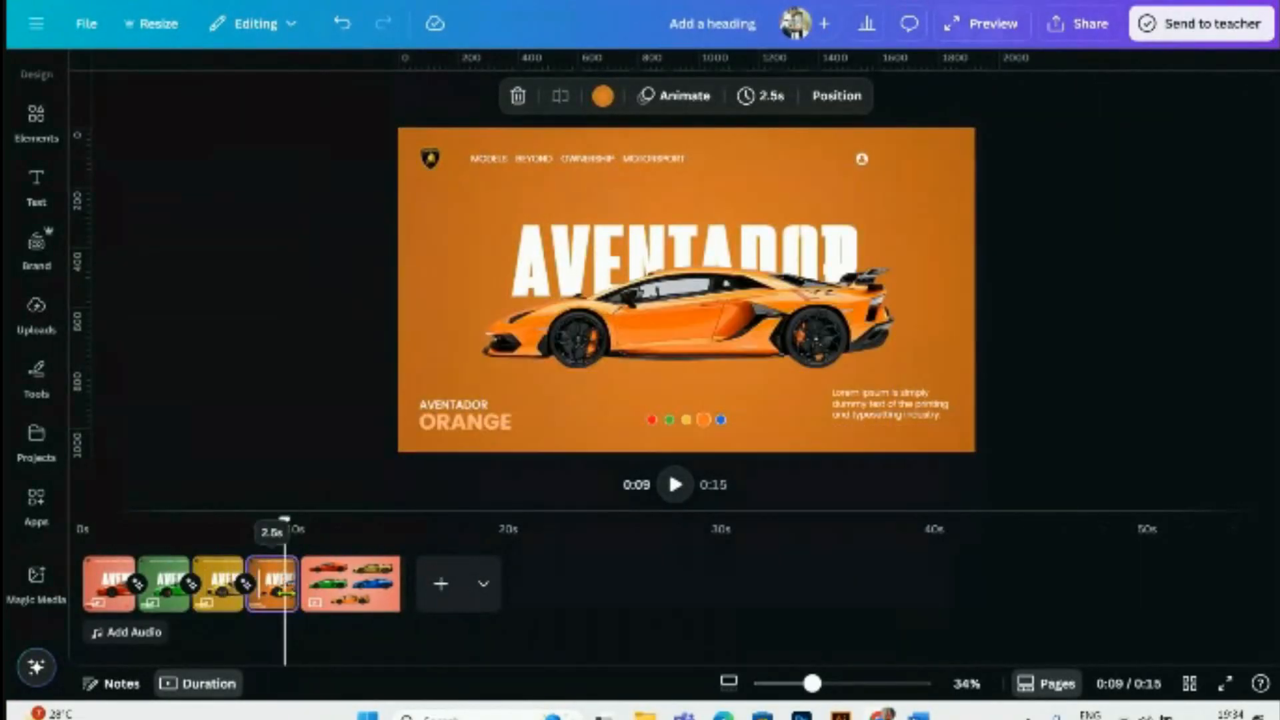
{"action": "left_click_drag", "start_coordinate": [298, 594], "coordinate": [291, 594]}
{"action": "left_click", "coordinate": [337, 454]}
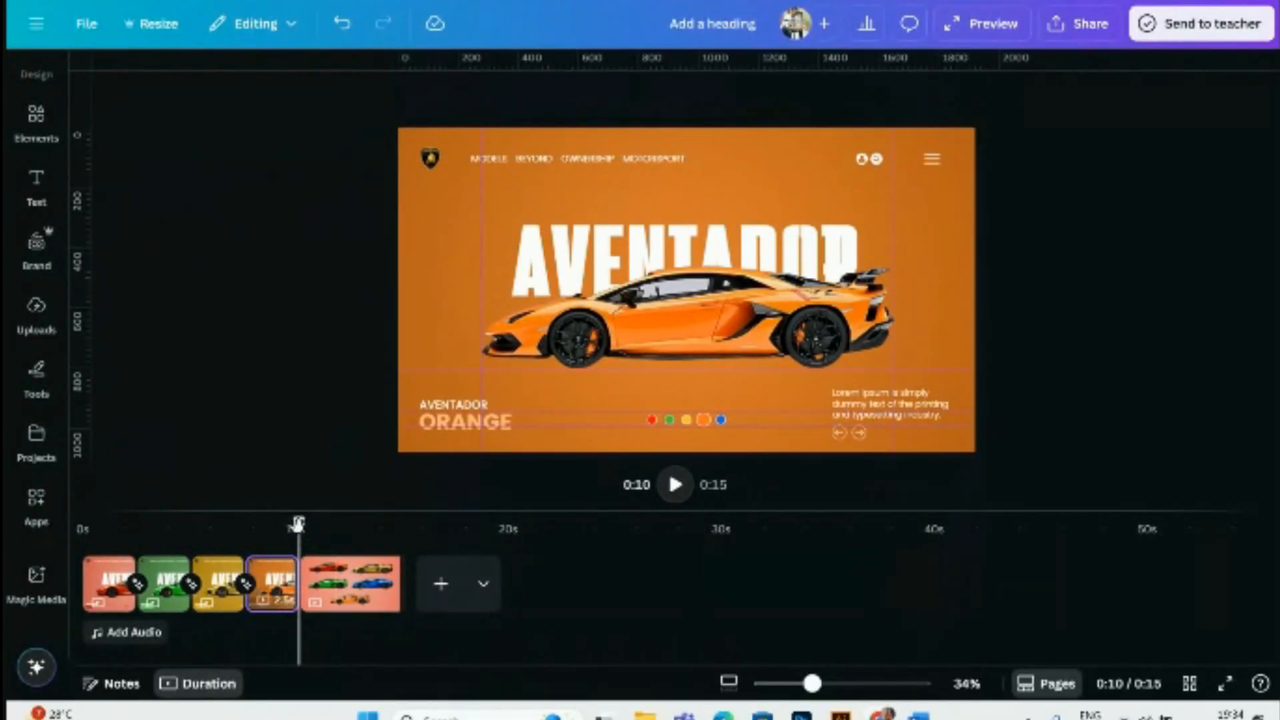
- Play the animation from the beginning through the orange page to check the transitions
{"action": "left_click_drag", "start_coordinate": [298, 525], "coordinate": [82, 524]}
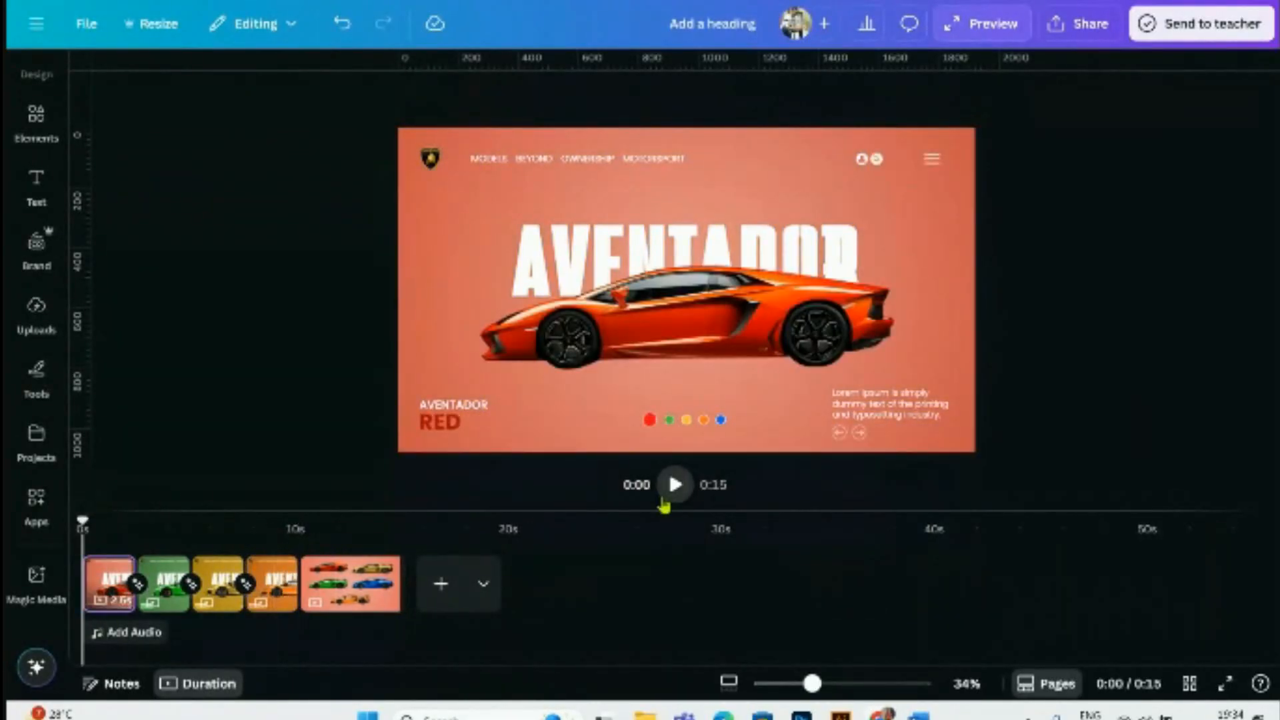
{"action": "left_click", "coordinate": [672, 490]}
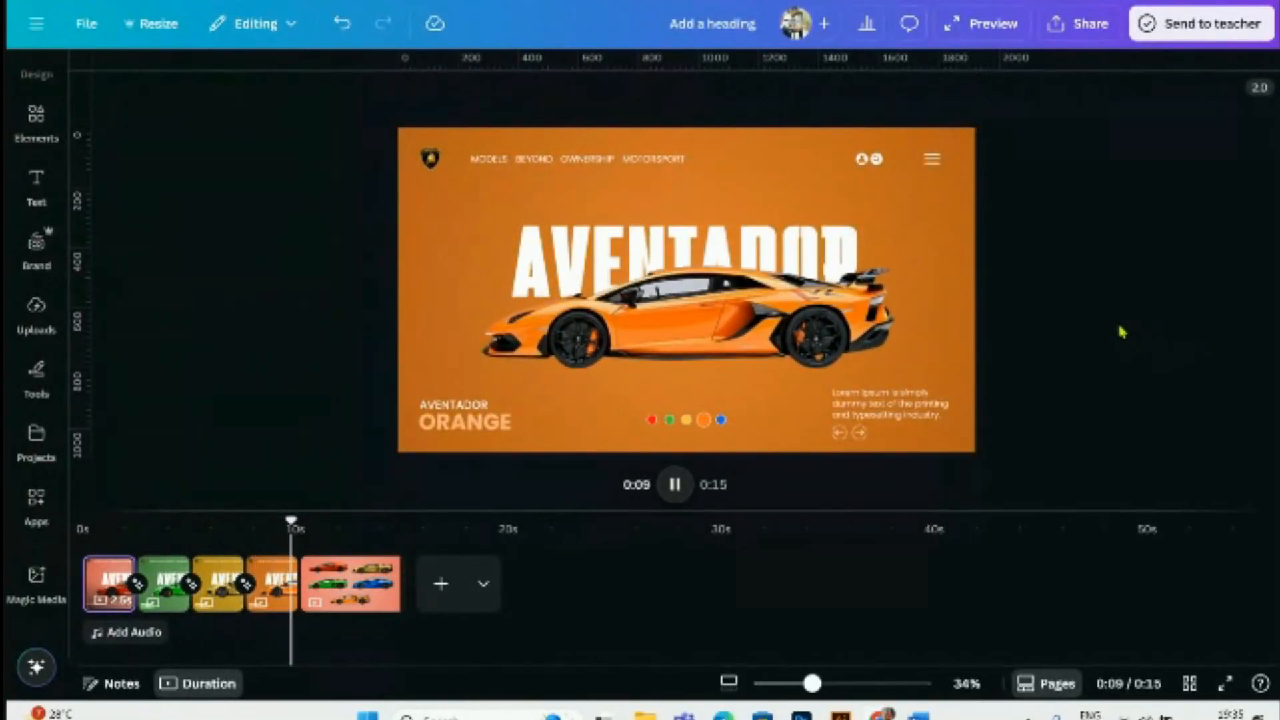
{"action": "left_click", "coordinate": [1122, 322]}
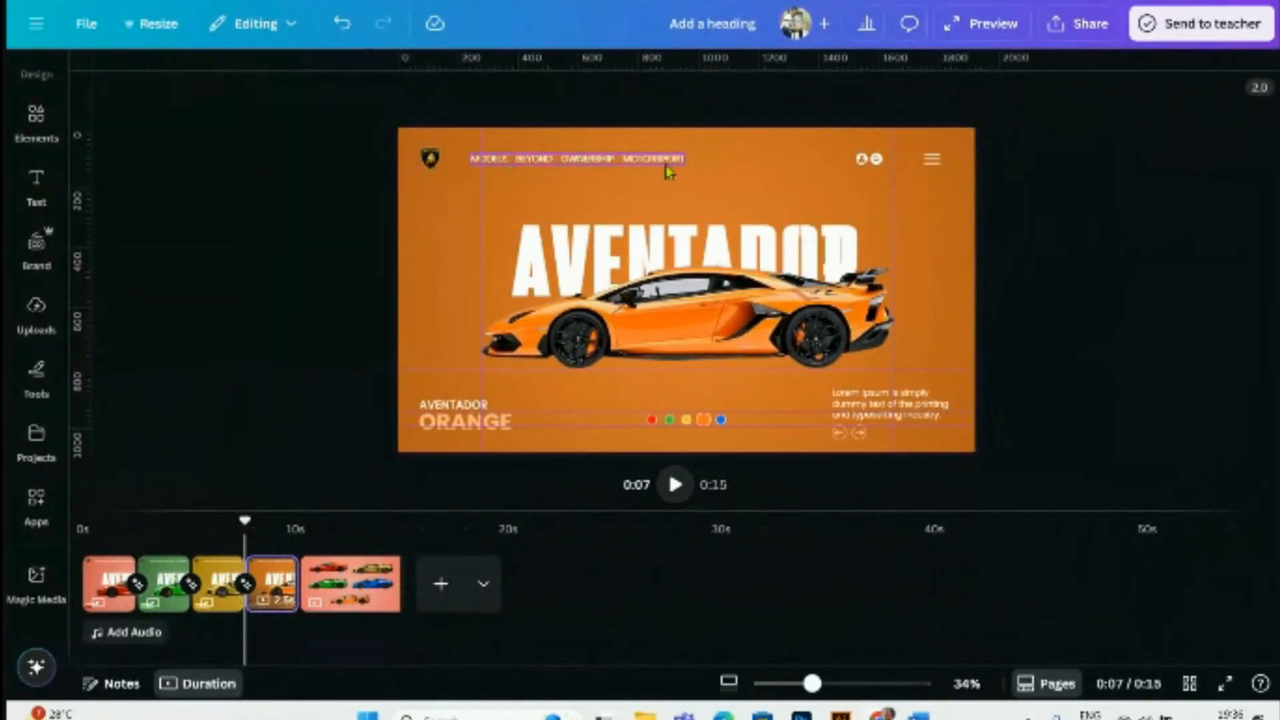
- Try moving the orange car upward and off the left and top of the page, undoing each move
{"action": "left_click", "coordinate": [721, 336]}
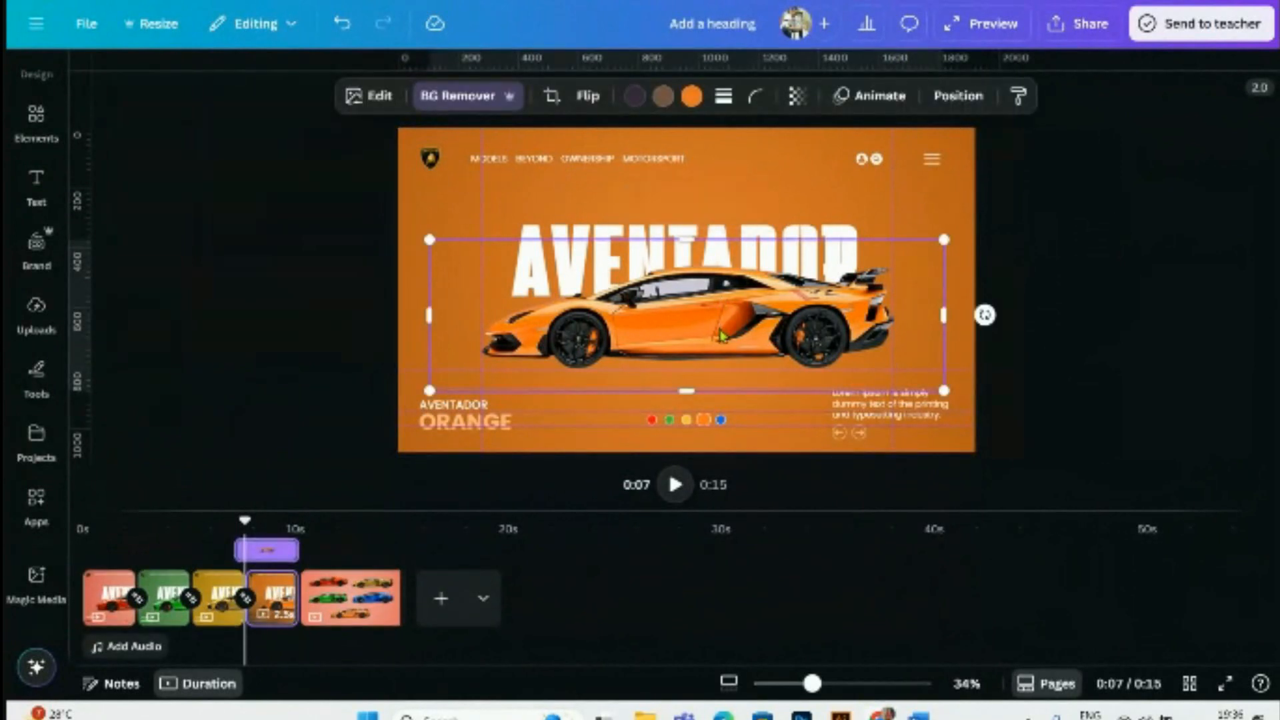
{"action": "left_click_drag", "start_coordinate": [721, 335], "coordinate": [711, 170]}
{"action": "key", "text": "ctrl+z"}
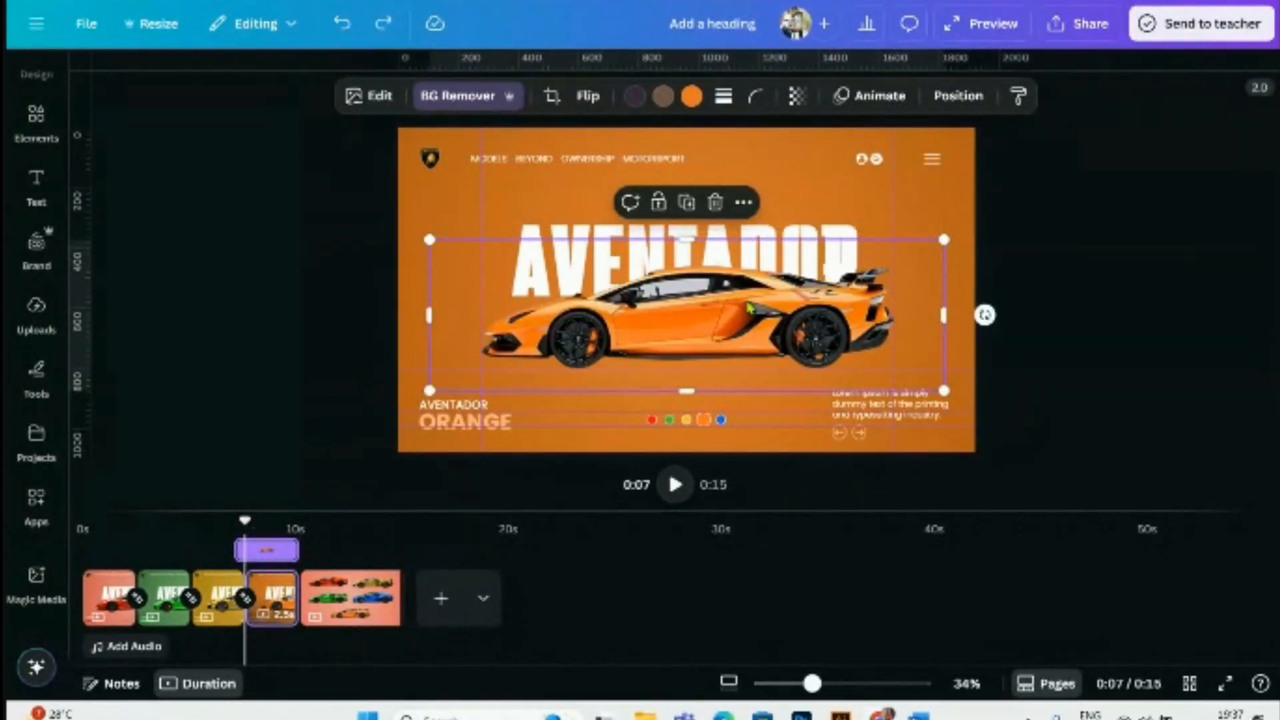
{"action": "left_click_drag", "start_coordinate": [750, 308], "coordinate": [231, 334]}
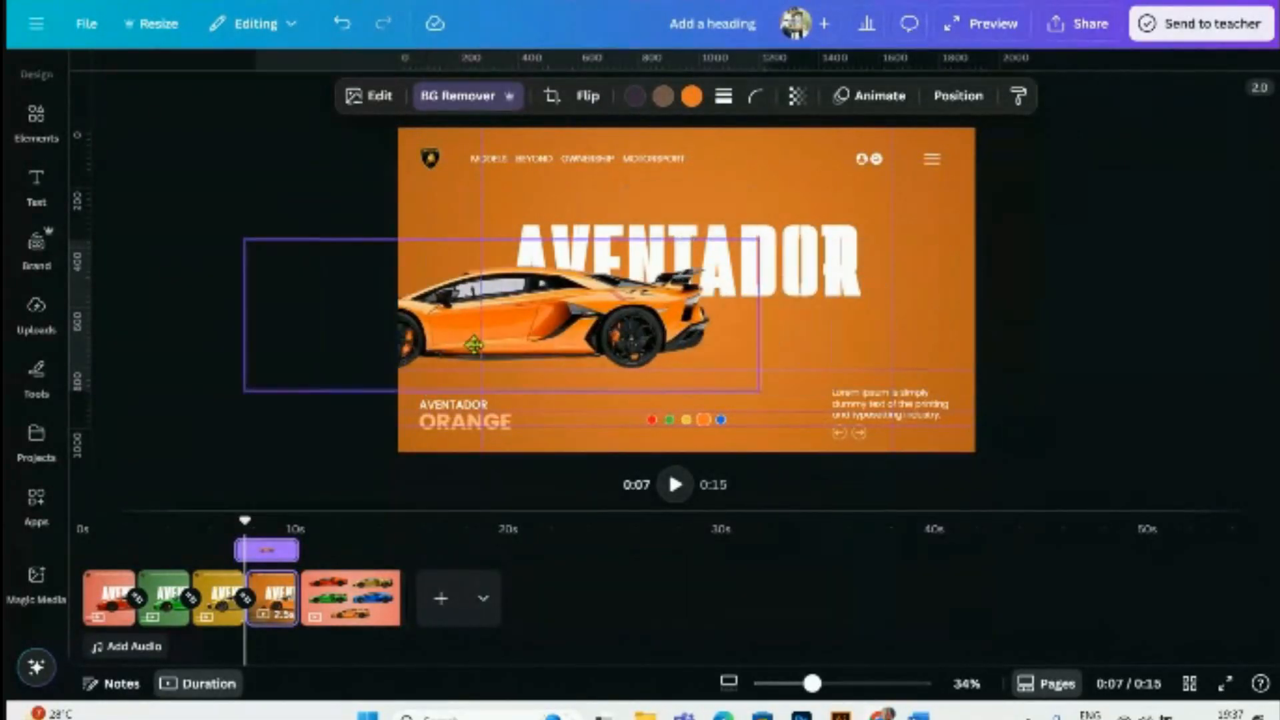
{"action": "key", "text": "ctrl+z"}
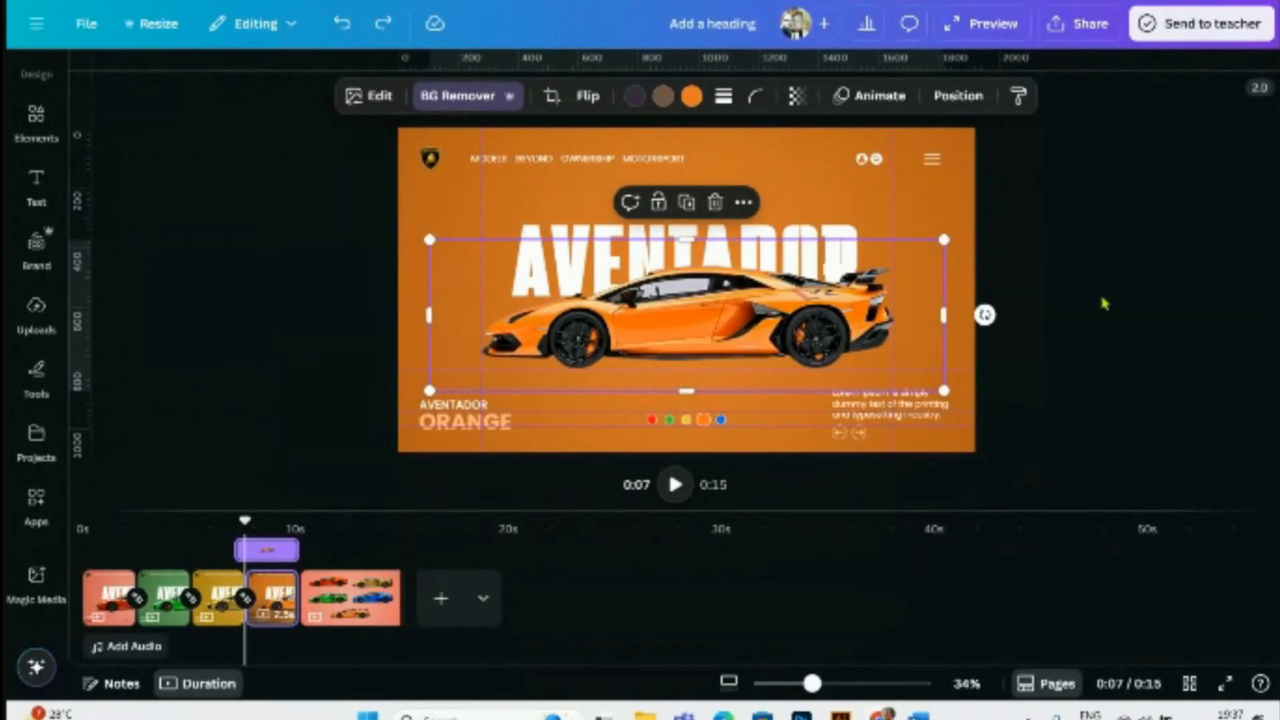
{"action": "left_click_drag", "start_coordinate": [782, 325], "coordinate": [778, 99]}
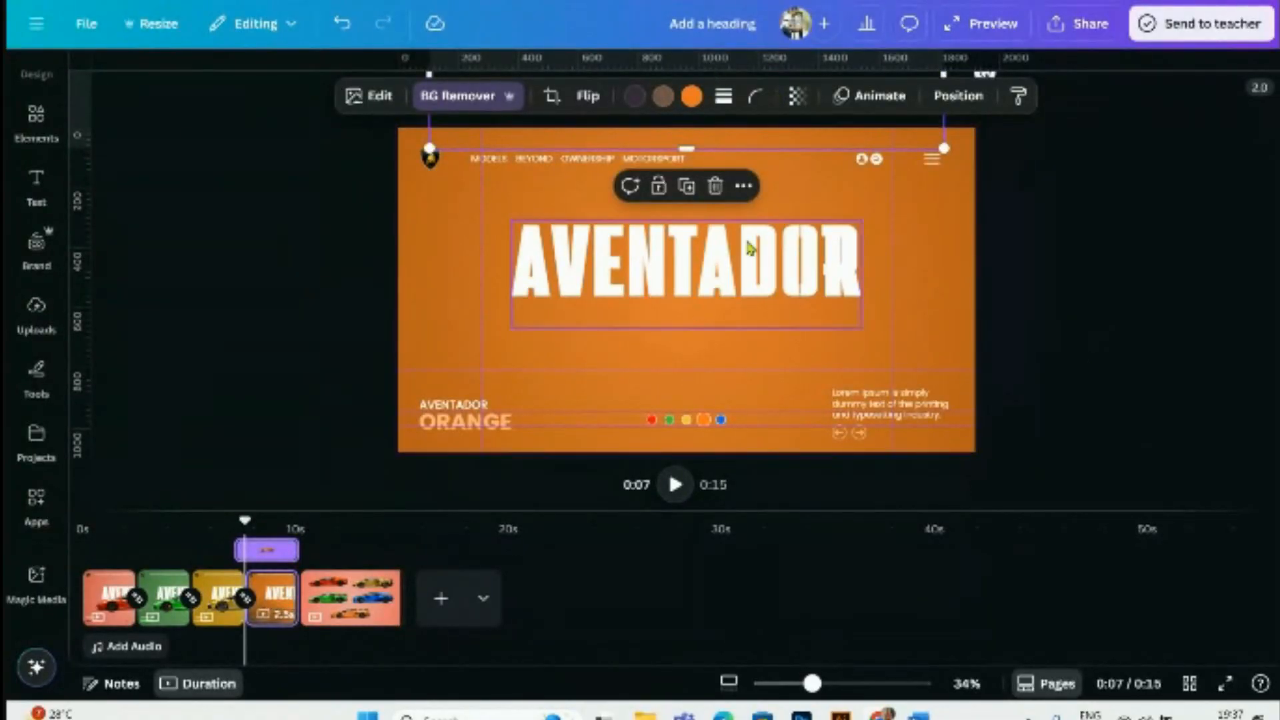
{"action": "key", "text": "ctrl+z"}
{"action": "left_click", "coordinate": [1186, 368]}
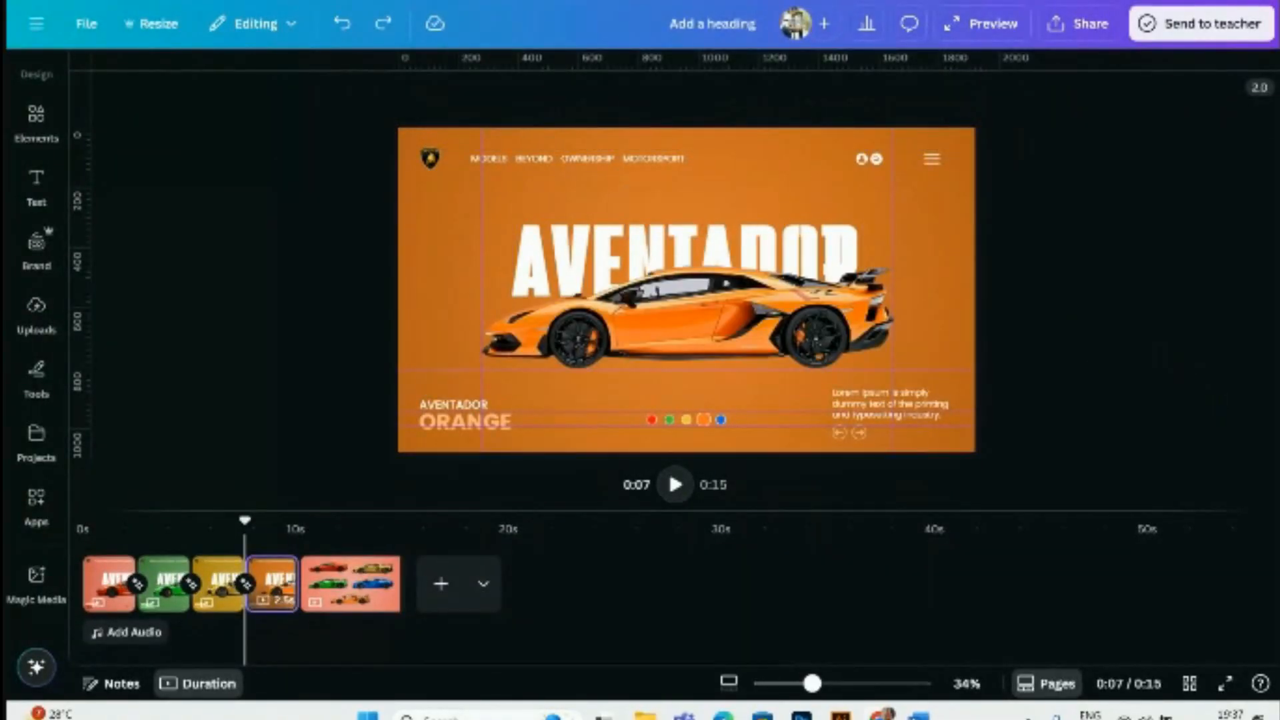
- Check the stroke weight and stroke color of the blue dot on the orange page
{"action": "left_click", "coordinate": [722, 420]}
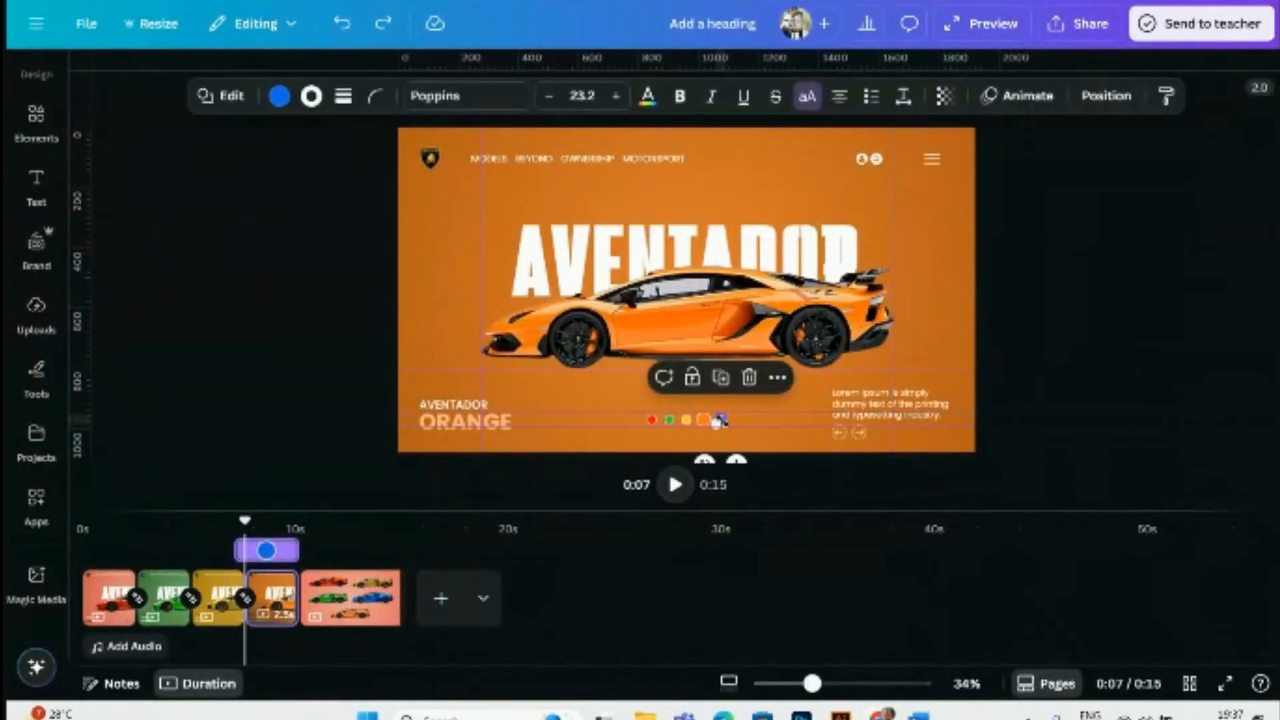
{"action": "left_click", "coordinate": [347, 105]}
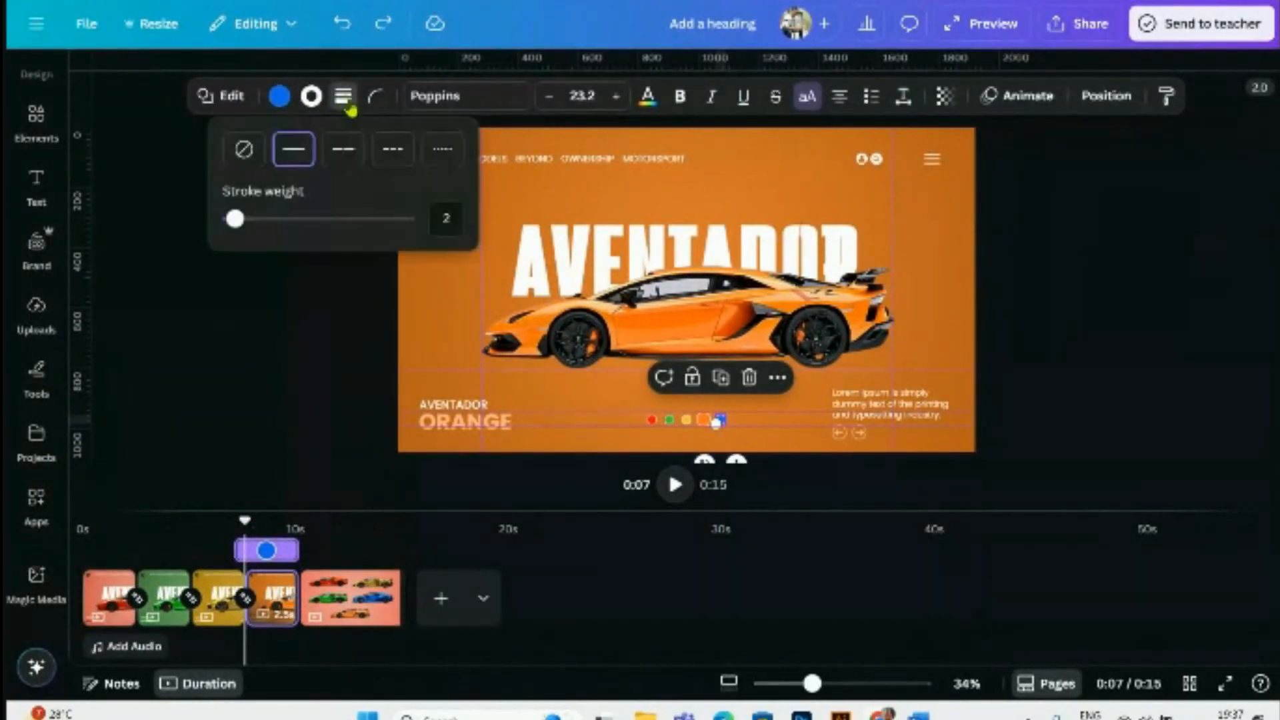
{"action": "left_click", "coordinate": [312, 102]}
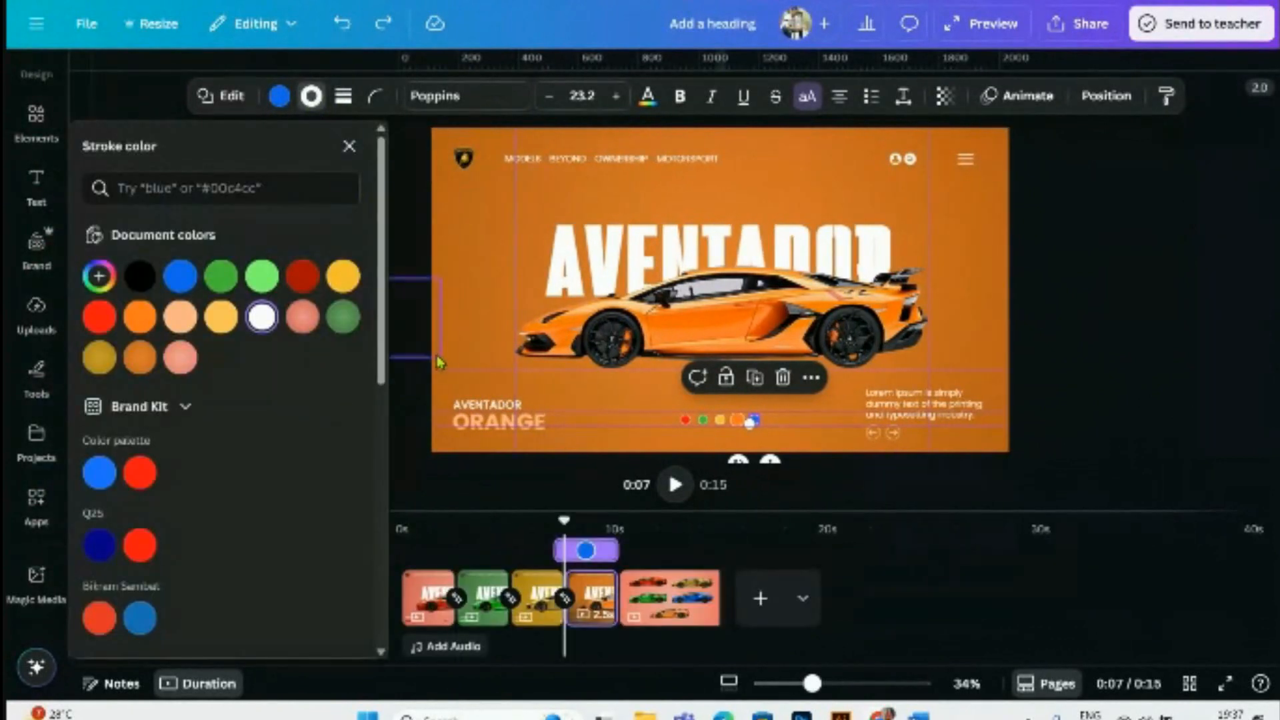
{"action": "left_click", "coordinate": [407, 360]}
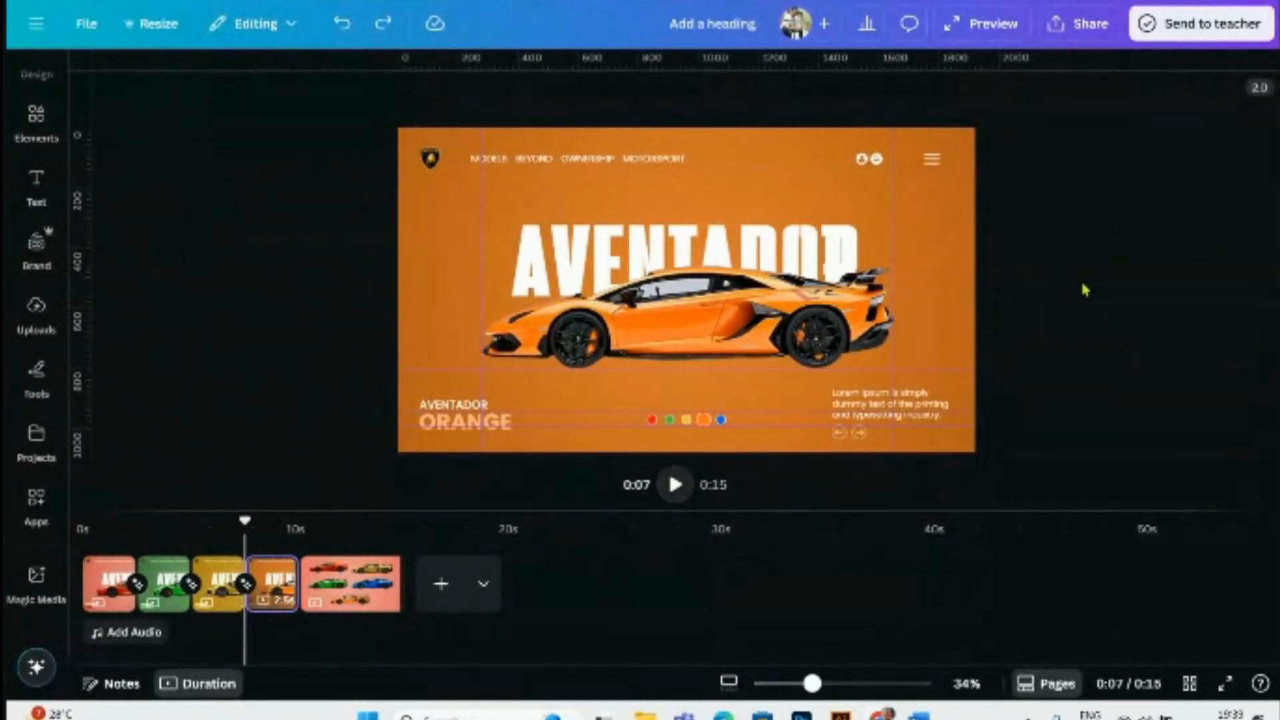
- Duplicate the orange page to start the blue car's page
{"action": "left_click", "coordinate": [361, 581]}
{"action": "left_click", "coordinate": [706, 300]}
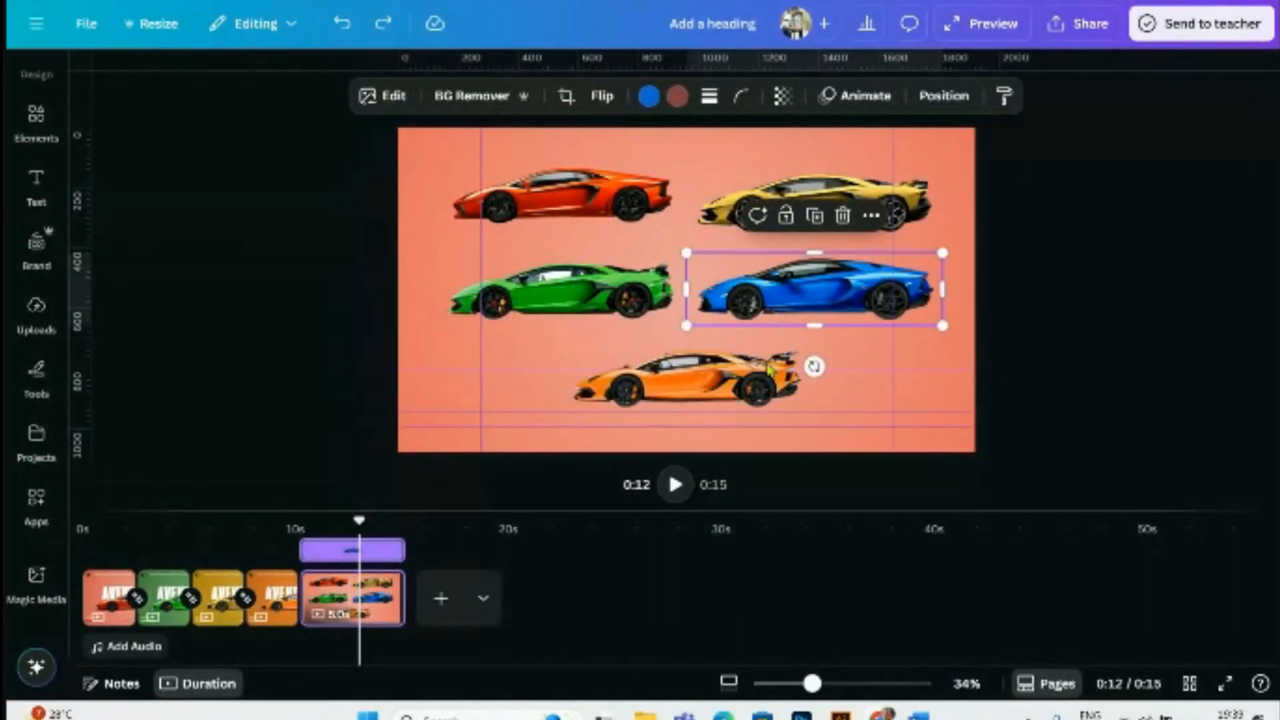
{"action": "right_click", "coordinate": [274, 612]}
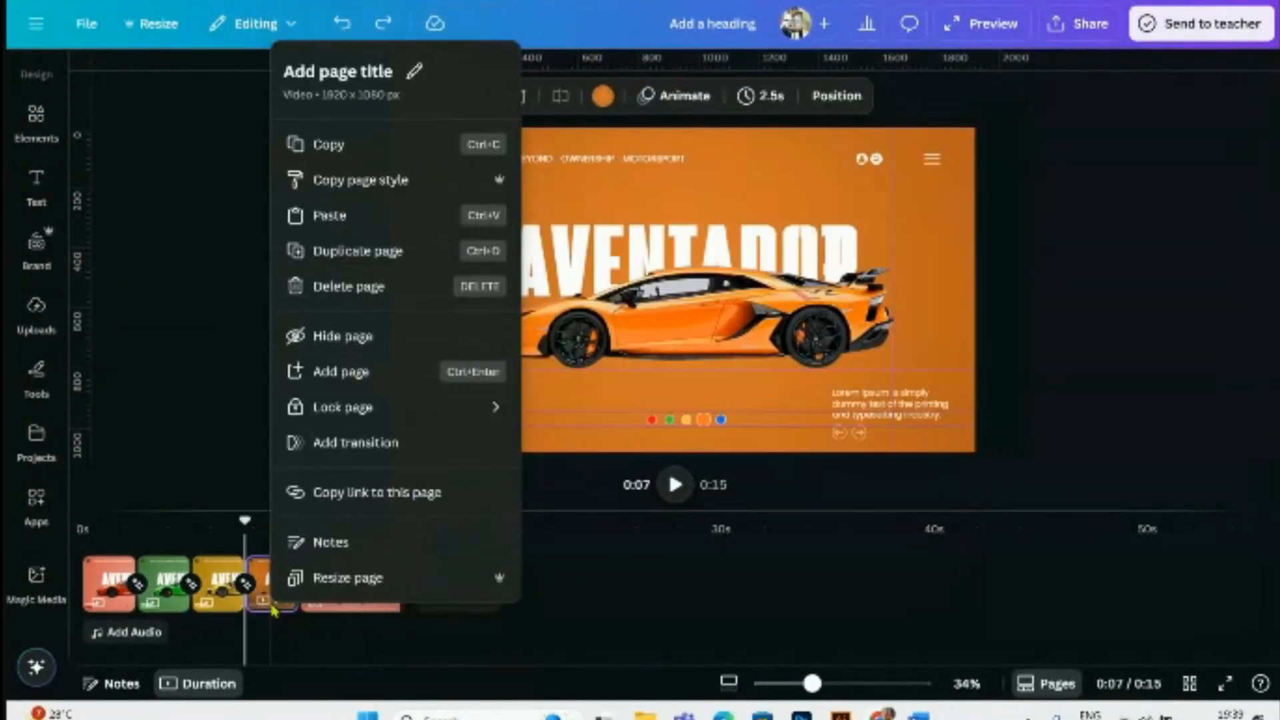
{"action": "left_click", "coordinate": [338, 252]}
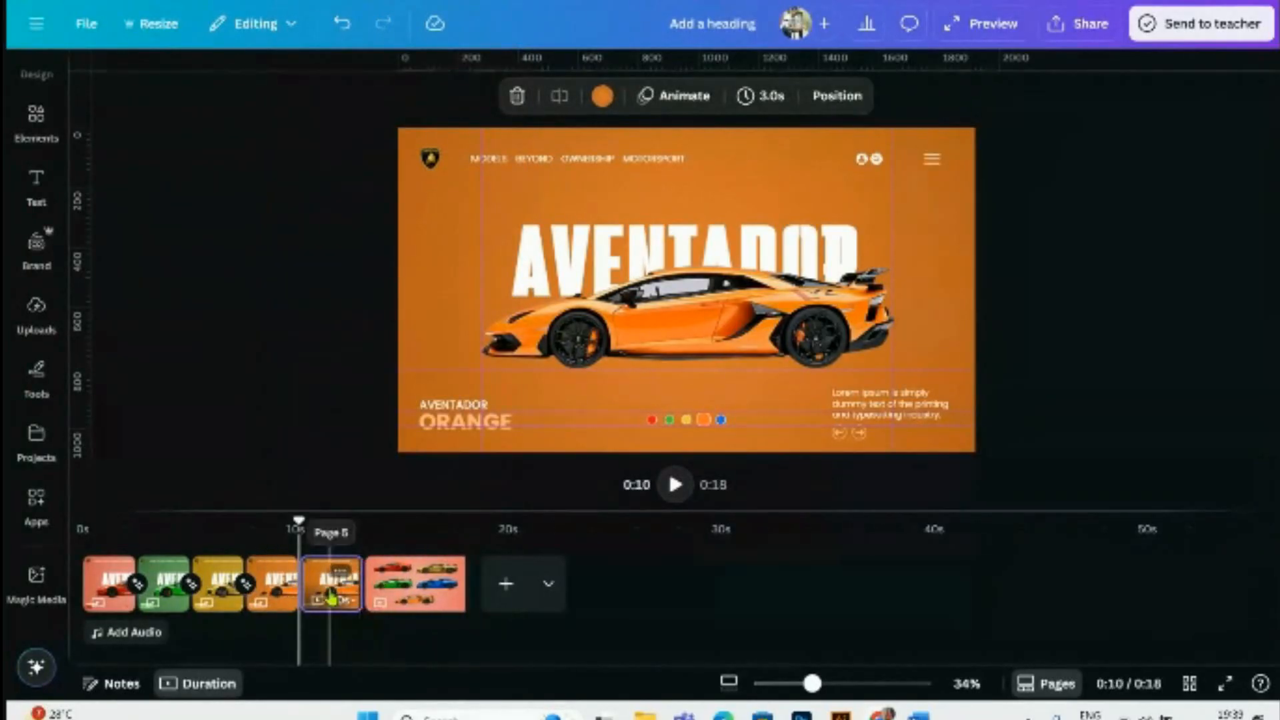
- Replace the orange car on the duplicated page with a copy of the blue car from the car collection page
{"action": "left_click", "coordinate": [419, 585]}
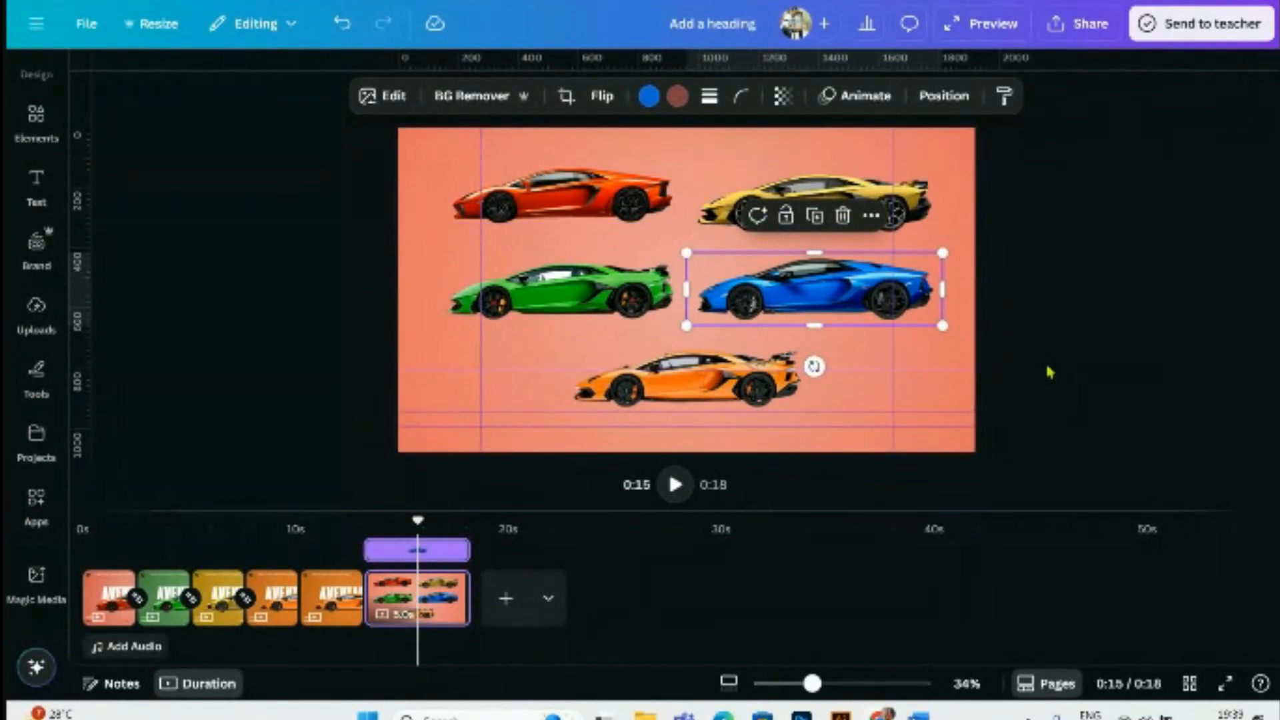
{"action": "left_click", "coordinate": [340, 599]}
{"action": "key", "text": "ctrl+v"}
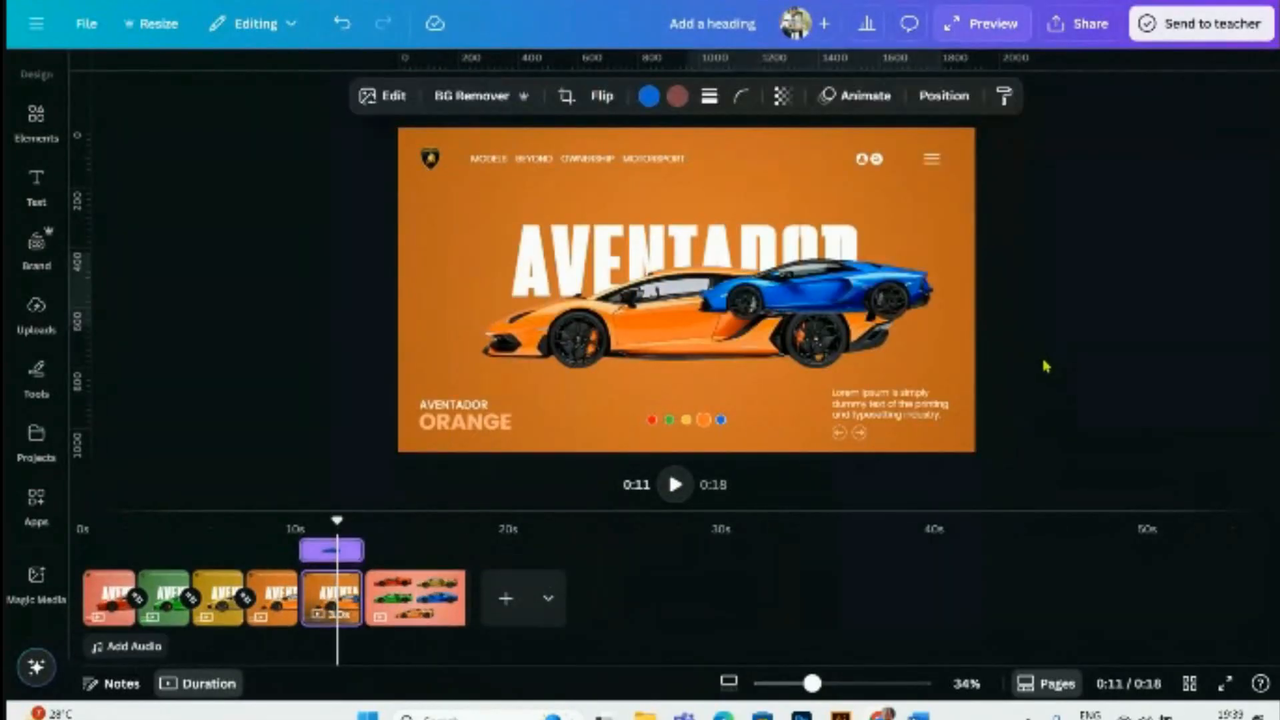
{"action": "left_click", "coordinate": [634, 330]}
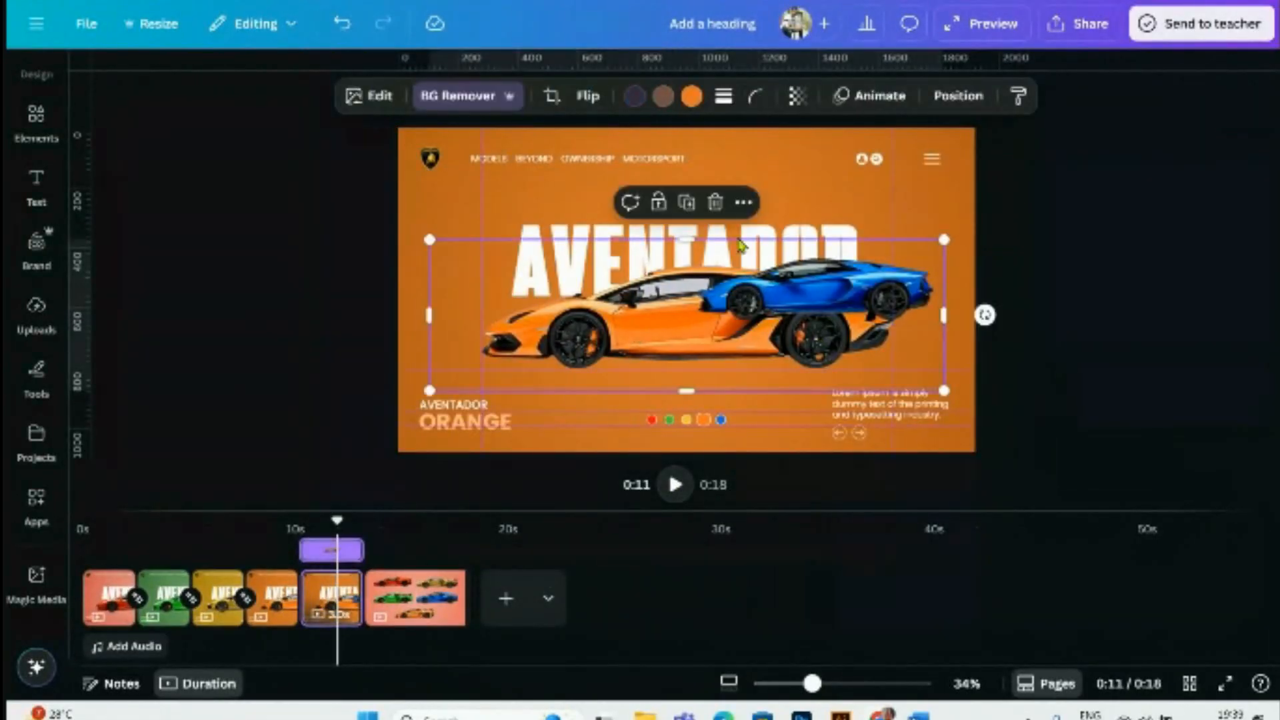
{"action": "left_click", "coordinate": [724, 210]}
- Enlarge the blue car and position it in front of the AVENTADOR title, fitted between the vertical guides
{"action": "left_click", "coordinate": [755, 318]}
{"action": "left_click_drag", "start_coordinate": [682, 326], "coordinate": [492, 371]}
{"action": "left_click_drag", "start_coordinate": [589, 331], "coordinate": [554, 337]}
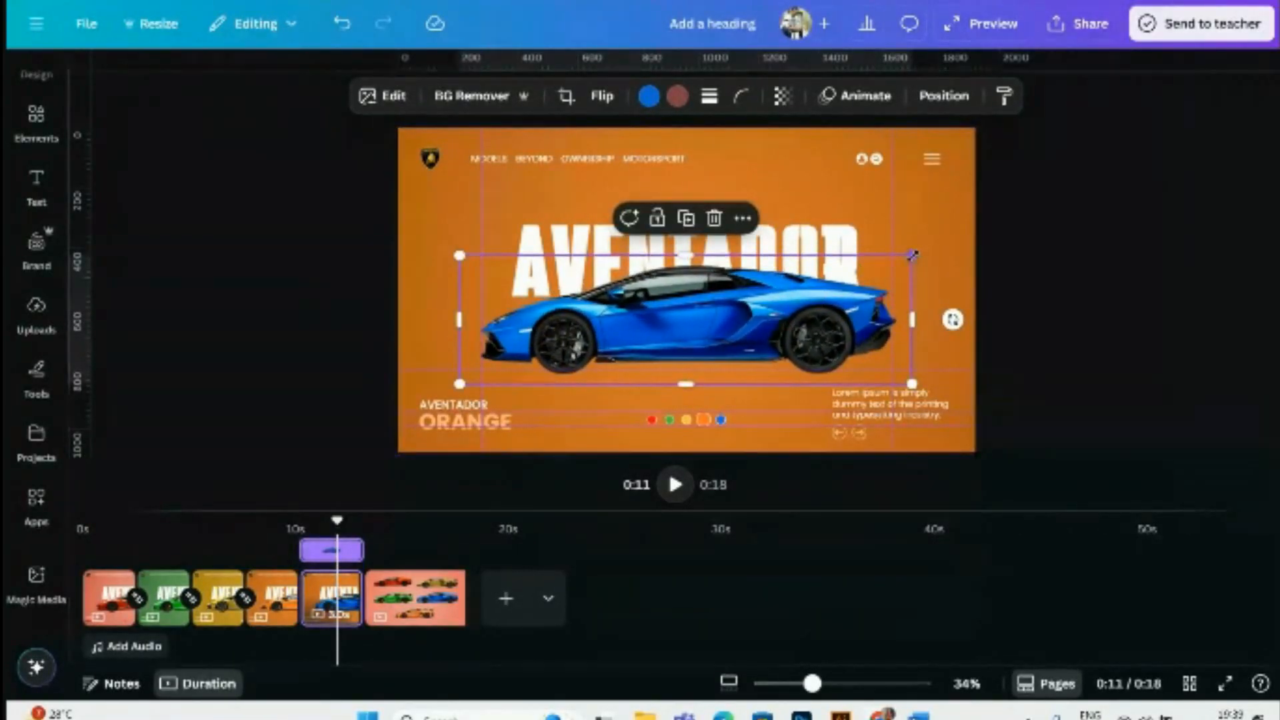
{"action": "left_click_drag", "start_coordinate": [912, 255], "coordinate": [907, 261]}
{"action": "left_click_drag", "start_coordinate": [698, 367], "coordinate": [694, 349]}
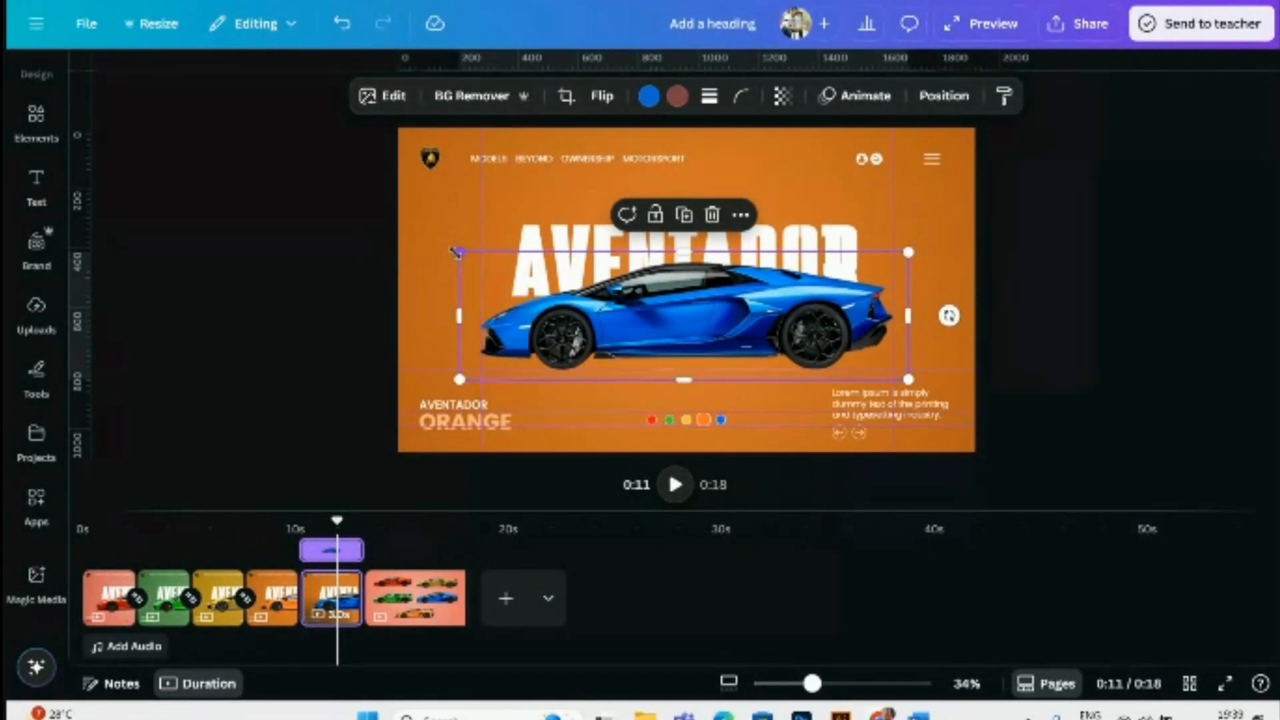
{"action": "left_click_drag", "start_coordinate": [455, 252], "coordinate": [457, 252]}
{"action": "left_click", "coordinate": [1083, 334]}
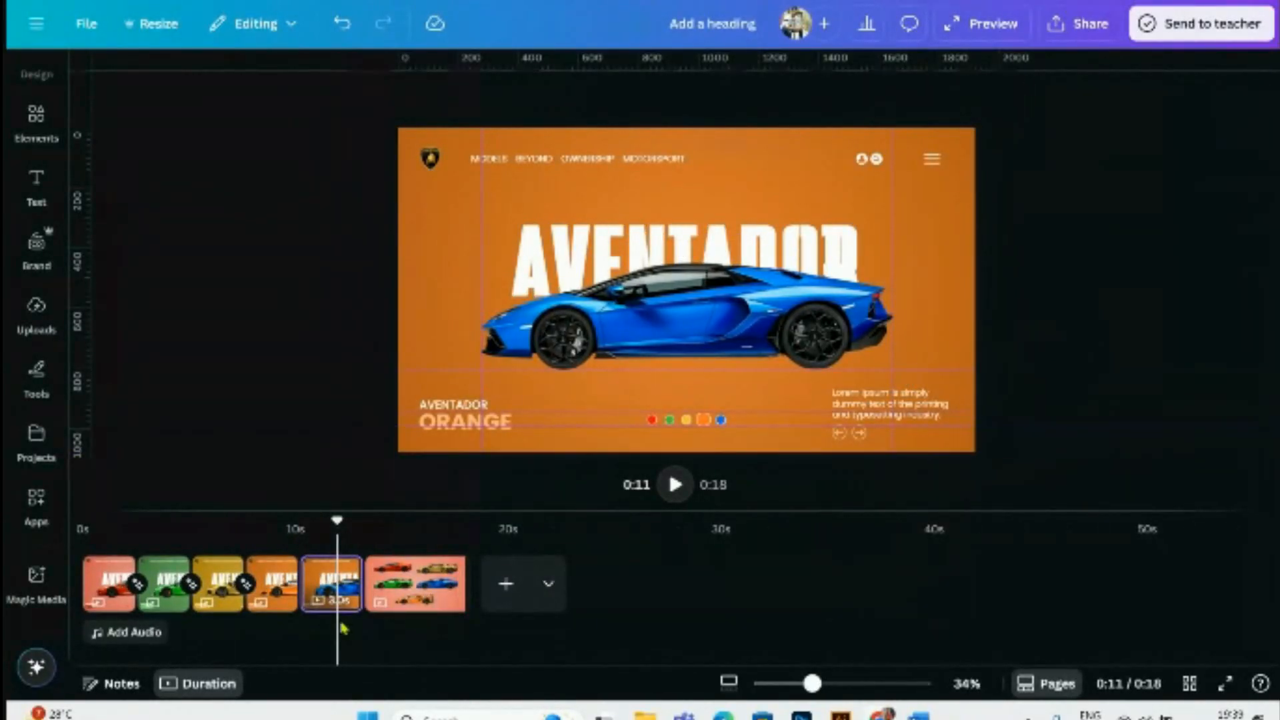
- Change the blue car page's background to a solid dark blue, #0F53BA
{"action": "left_click", "coordinate": [429, 282]}
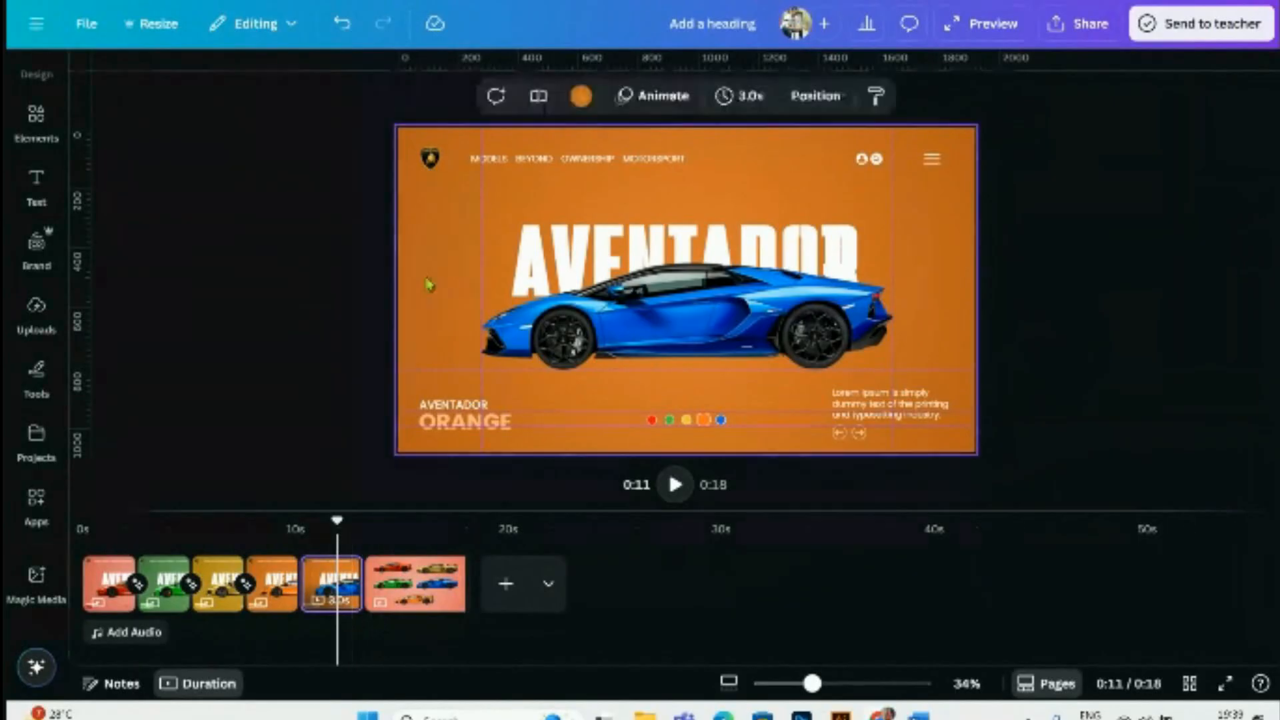
{"action": "left_click", "coordinate": [580, 100]}
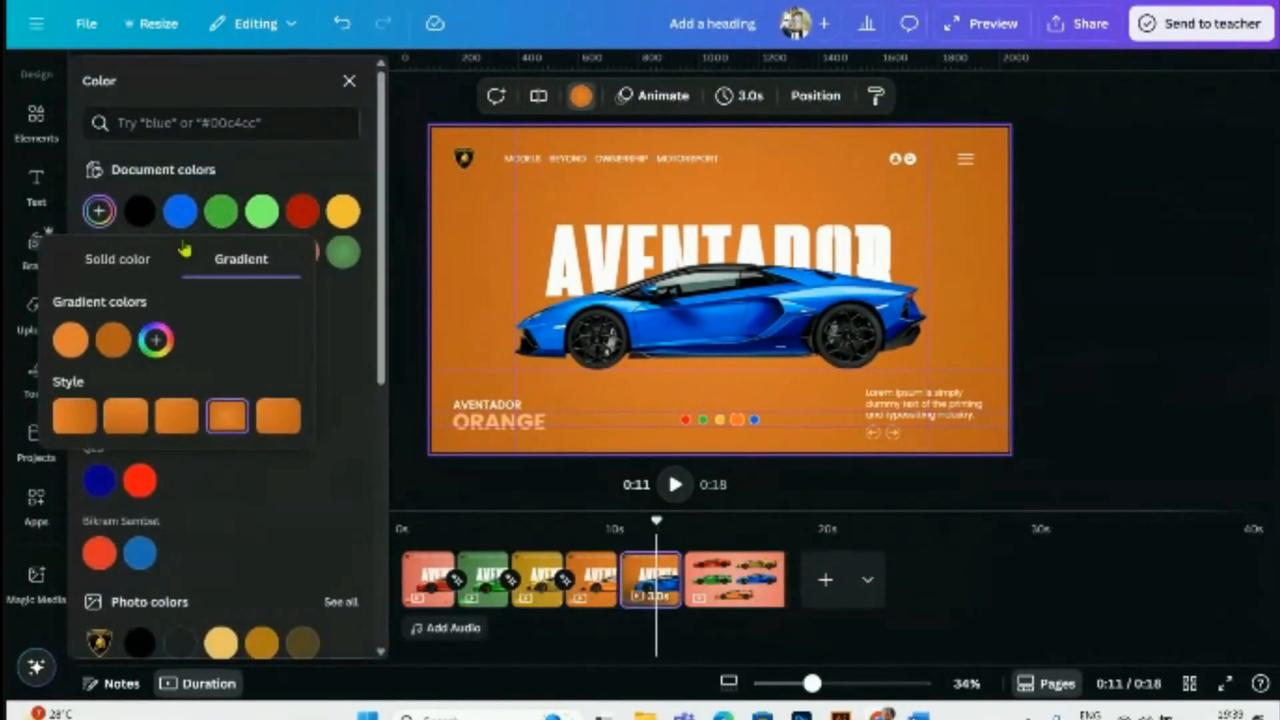
{"action": "left_click", "coordinate": [182, 212]}
{"action": "left_click", "coordinate": [100, 212]}
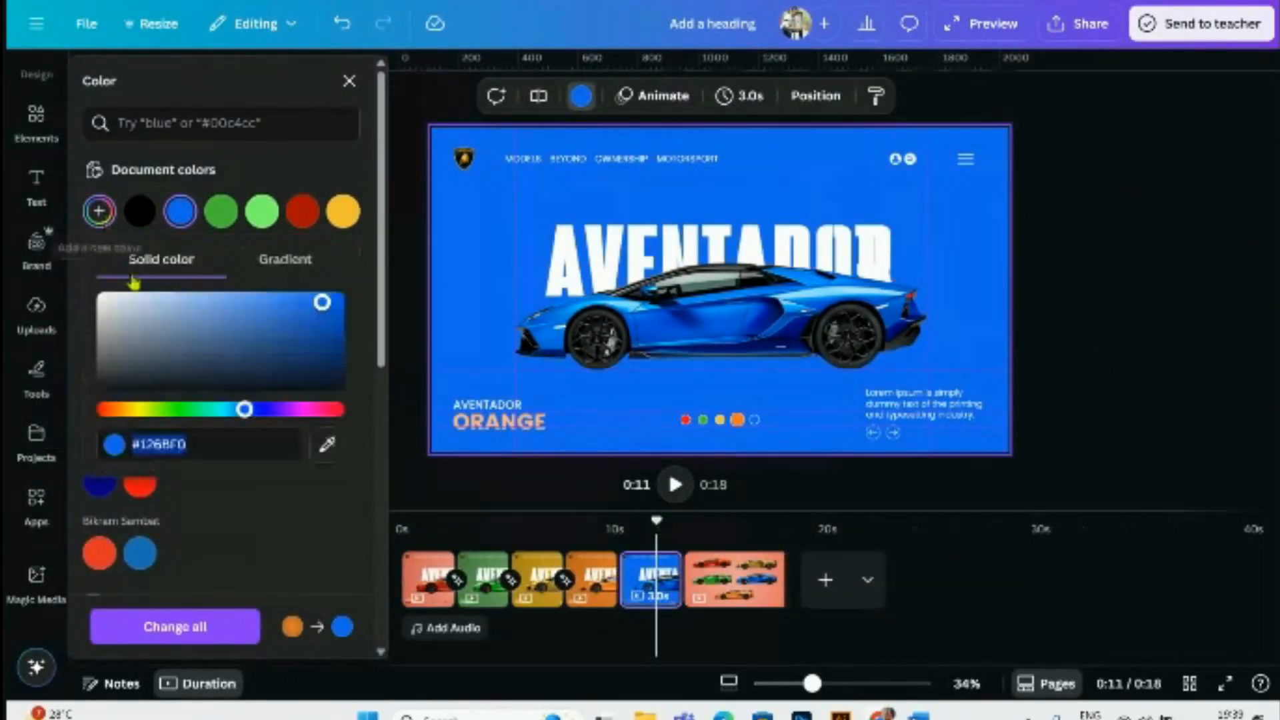
{"action": "left_click_drag", "start_coordinate": [325, 308], "coordinate": [322, 321]}
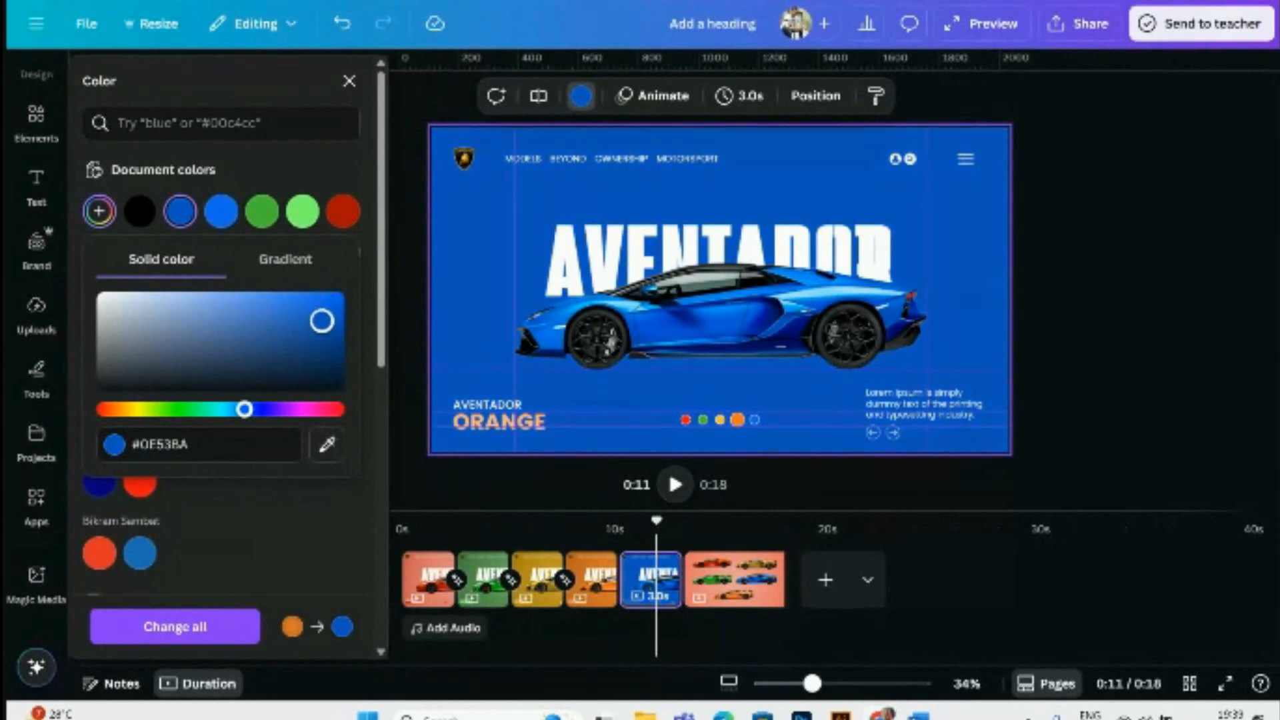
- Turn the background into a two-color gradient from lighter blue #1F6DE1 to a darker blue
{"action": "left_click", "coordinate": [298, 264]}
{"action": "left_click", "coordinate": [157, 340]}
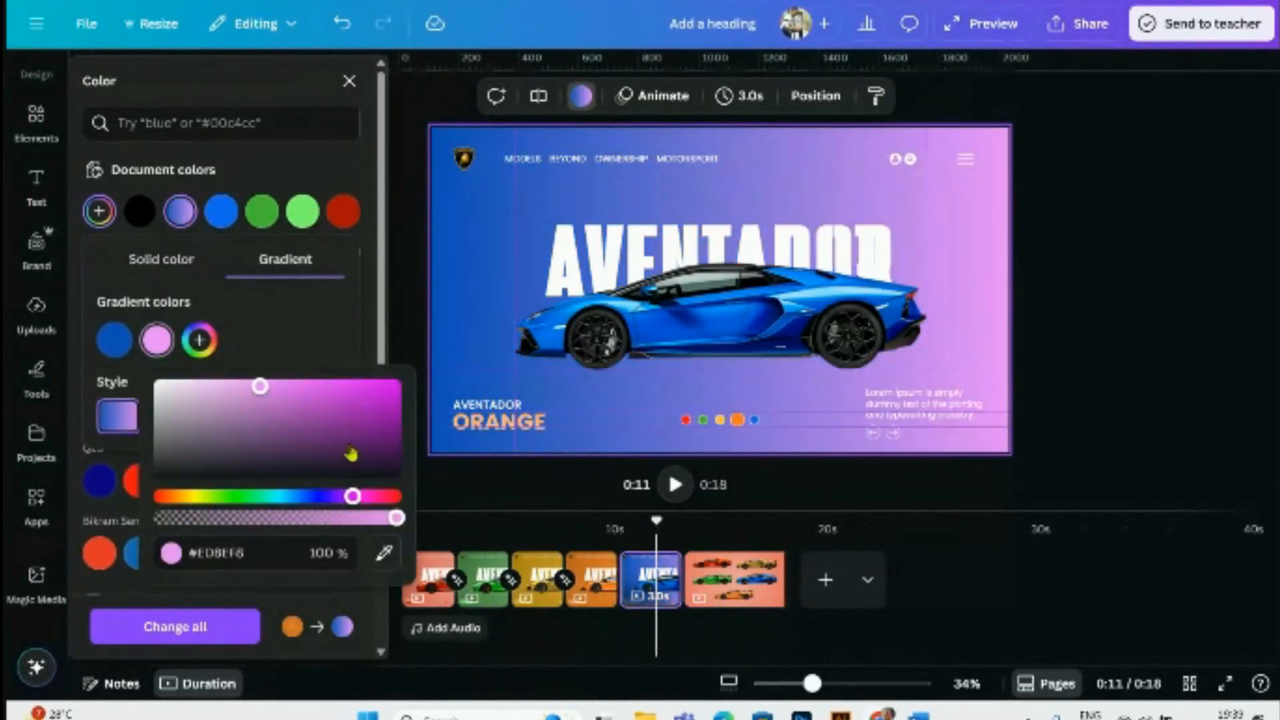
{"action": "left_click", "coordinate": [384, 552]}
{"action": "left_click", "coordinate": [112, 339]}
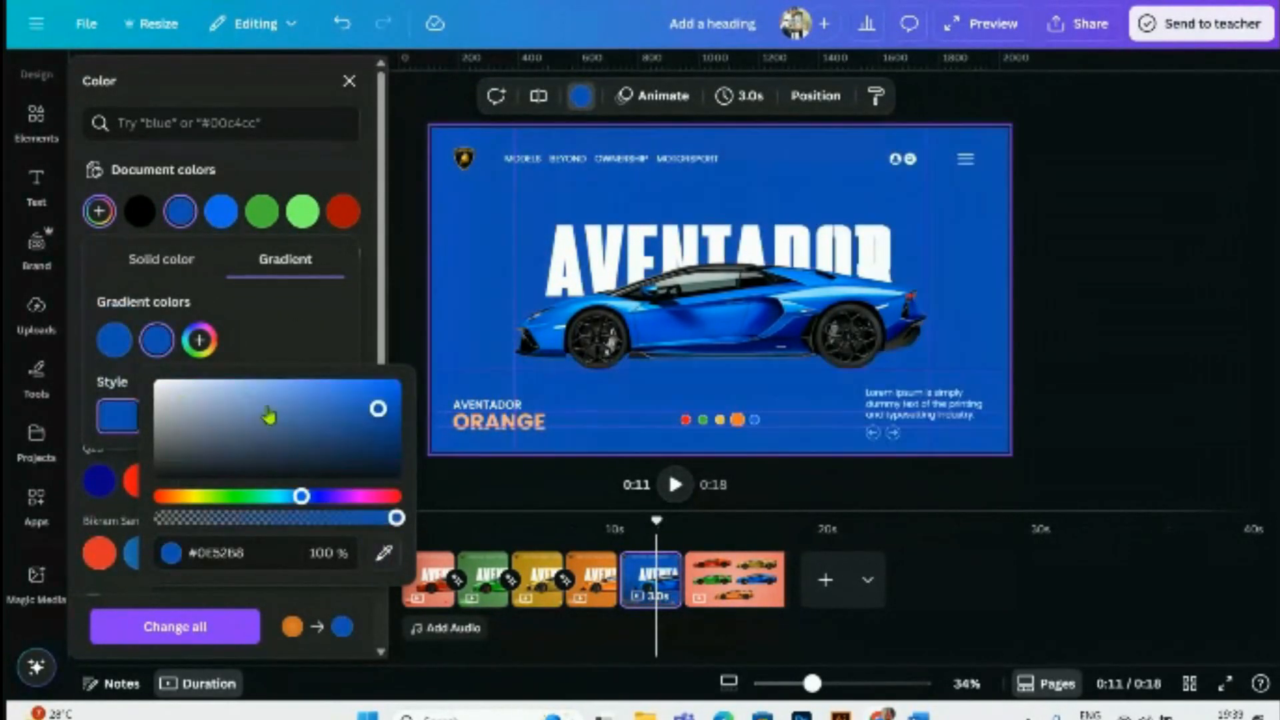
{"action": "left_click", "coordinate": [110, 339]}
{"action": "left_click_drag", "start_coordinate": [335, 409], "coordinate": [323, 401]}
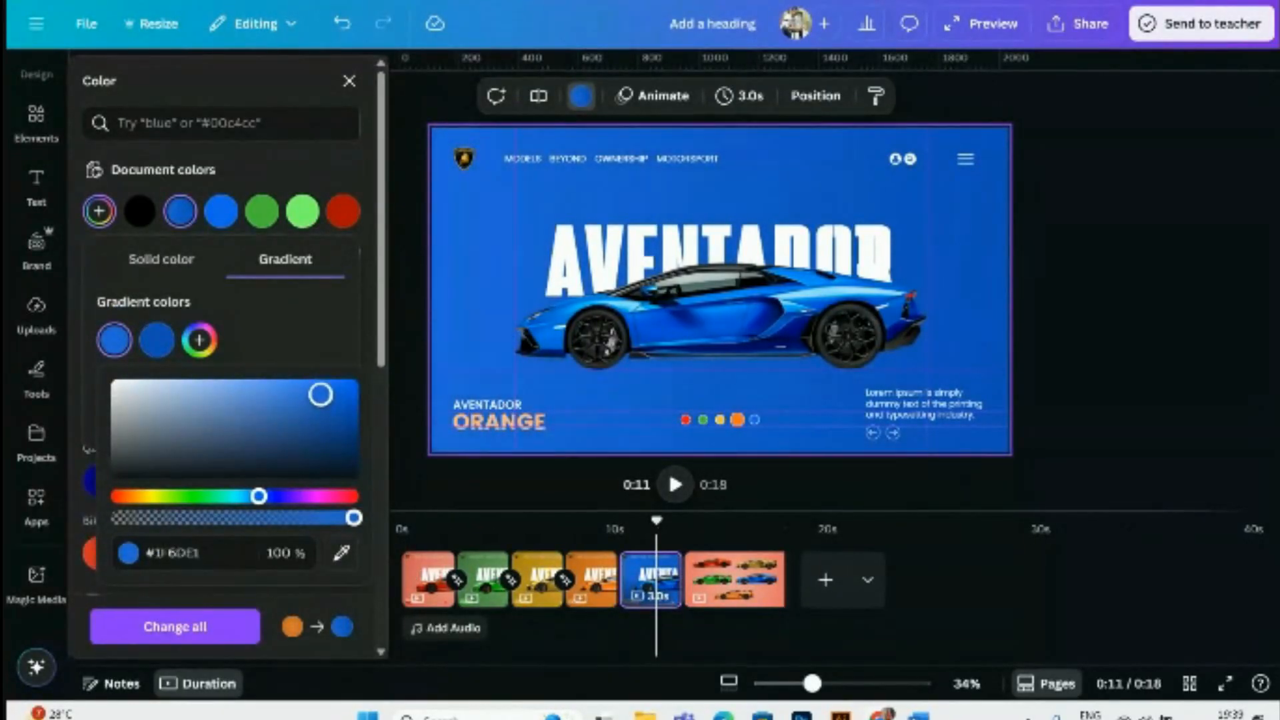
{"action": "left_click", "coordinate": [157, 343]}
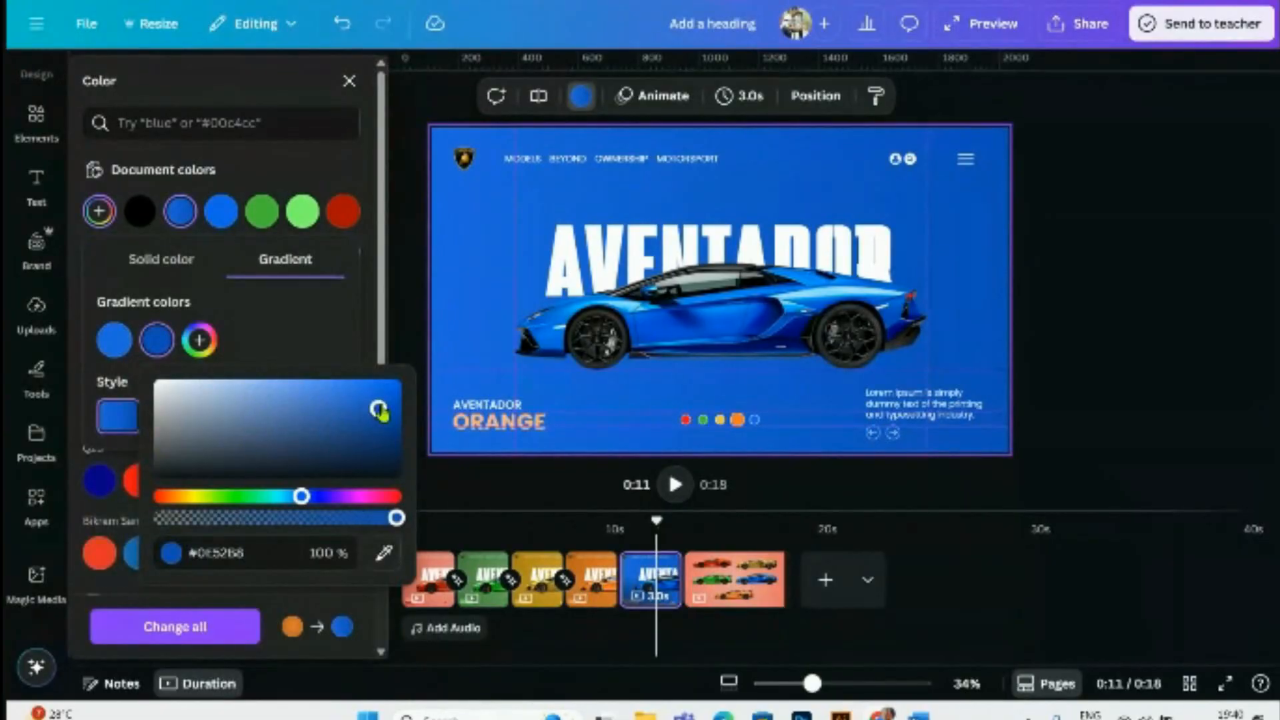
{"action": "left_click_drag", "start_coordinate": [377, 406], "coordinate": [380, 408]}
- Apply the centered circular style to the background gradient and lighten its first blue slightly
{"action": "left_click", "coordinate": [278, 337]}
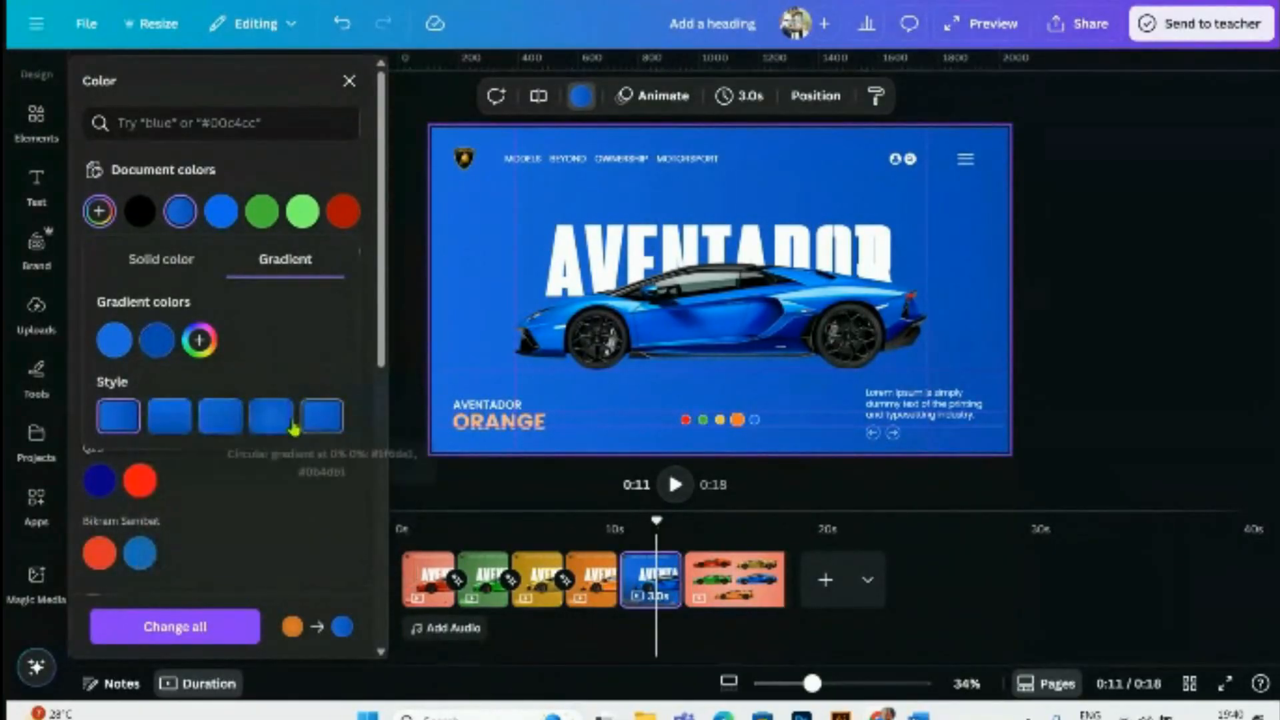
{"action": "left_click", "coordinate": [284, 423]}
{"action": "left_click", "coordinate": [109, 354]}
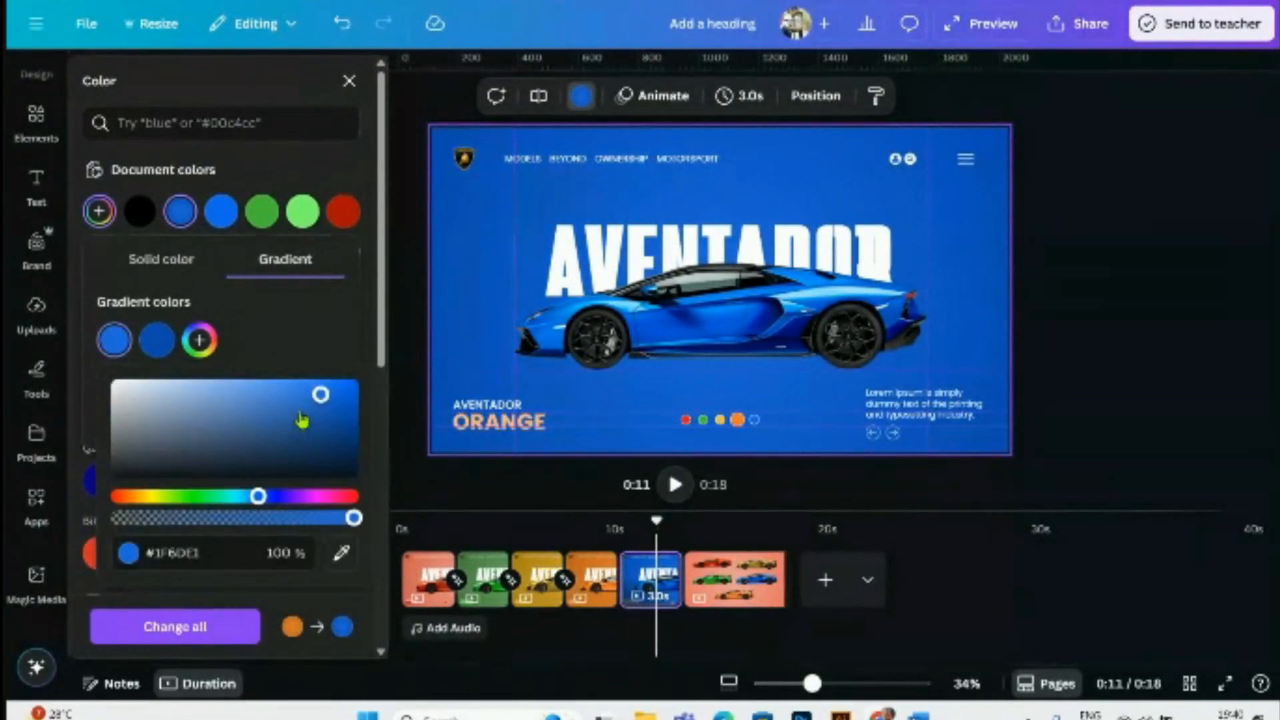
{"action": "left_click", "coordinate": [274, 332]}
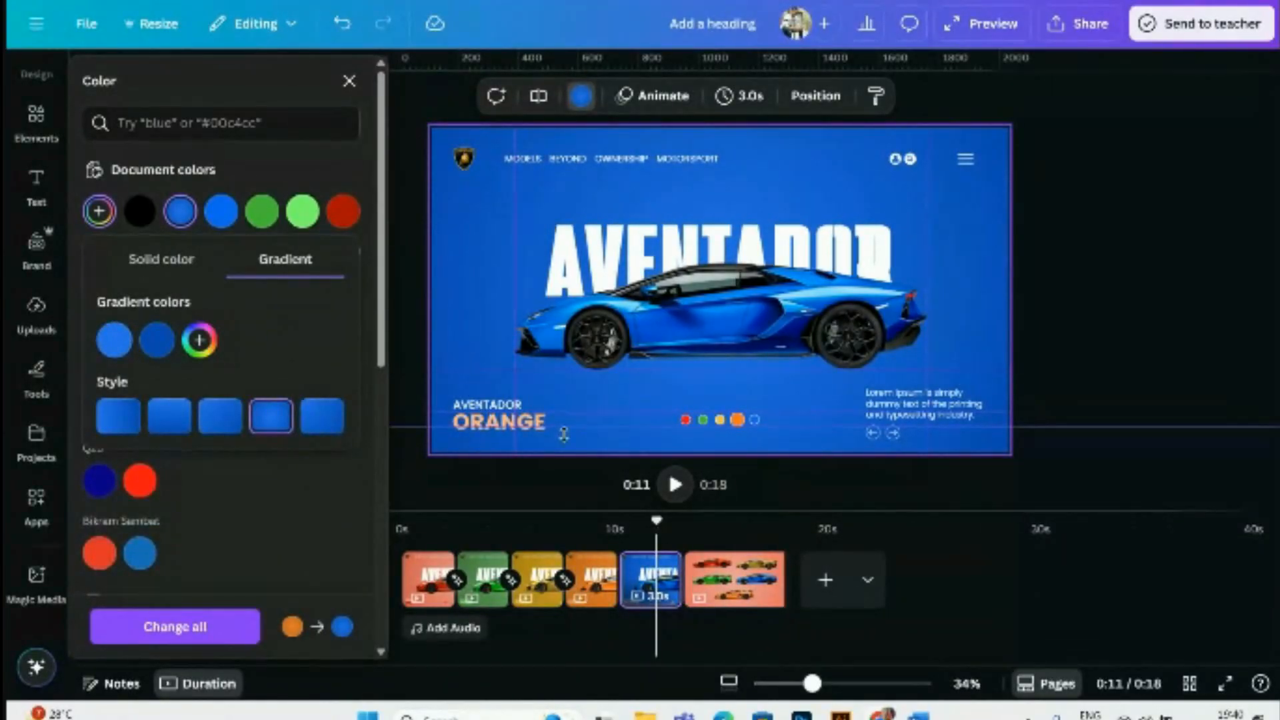
- Replace the ORANGE color label under AVENTADOR with BLUE
{"action": "left_click", "coordinate": [537, 423]}
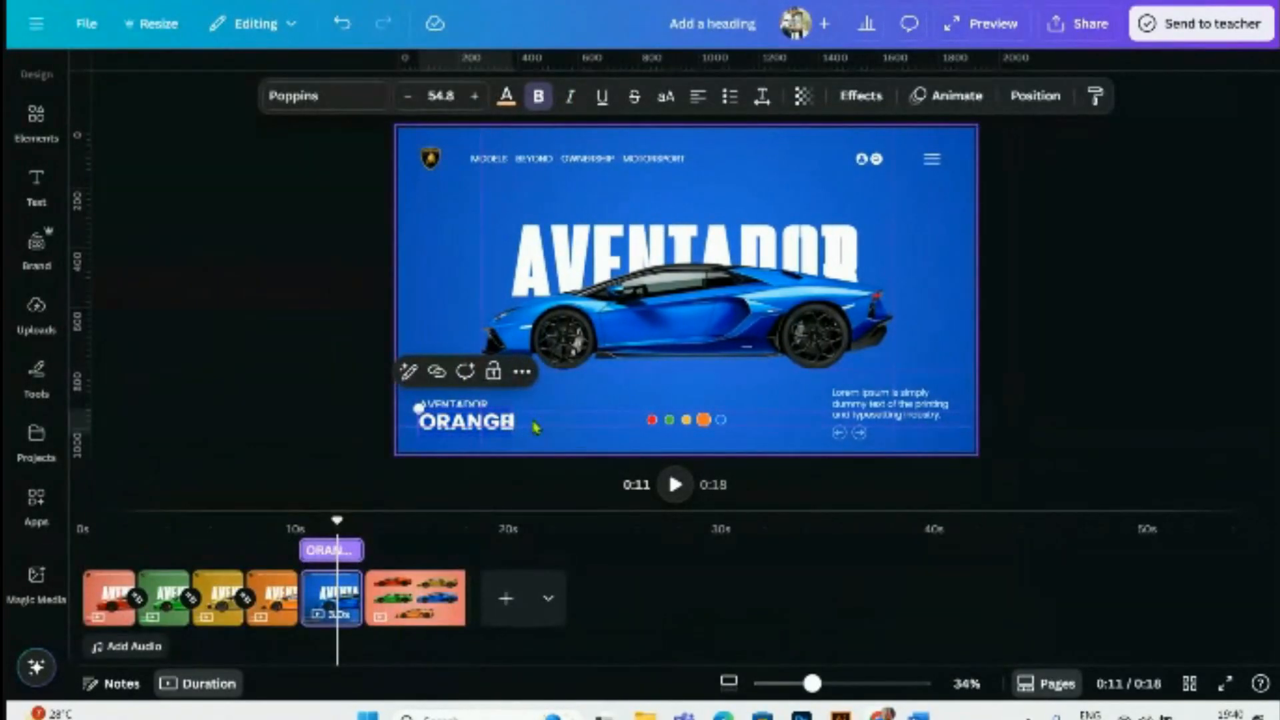
{"action": "type", "text": "BLUE"}
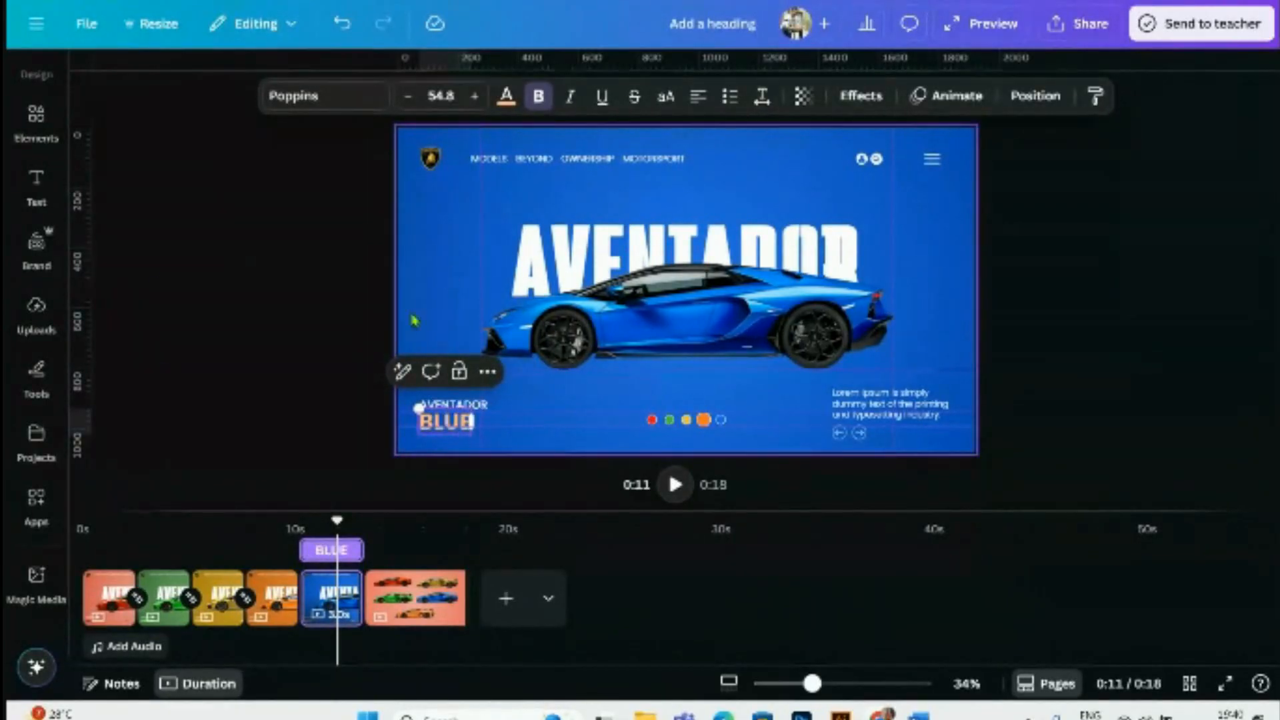
{"action": "left_click", "coordinate": [422, 327]}
- Color the BLUE label light blue, #9DC4FF
{"action": "left_click", "coordinate": [445, 430]}
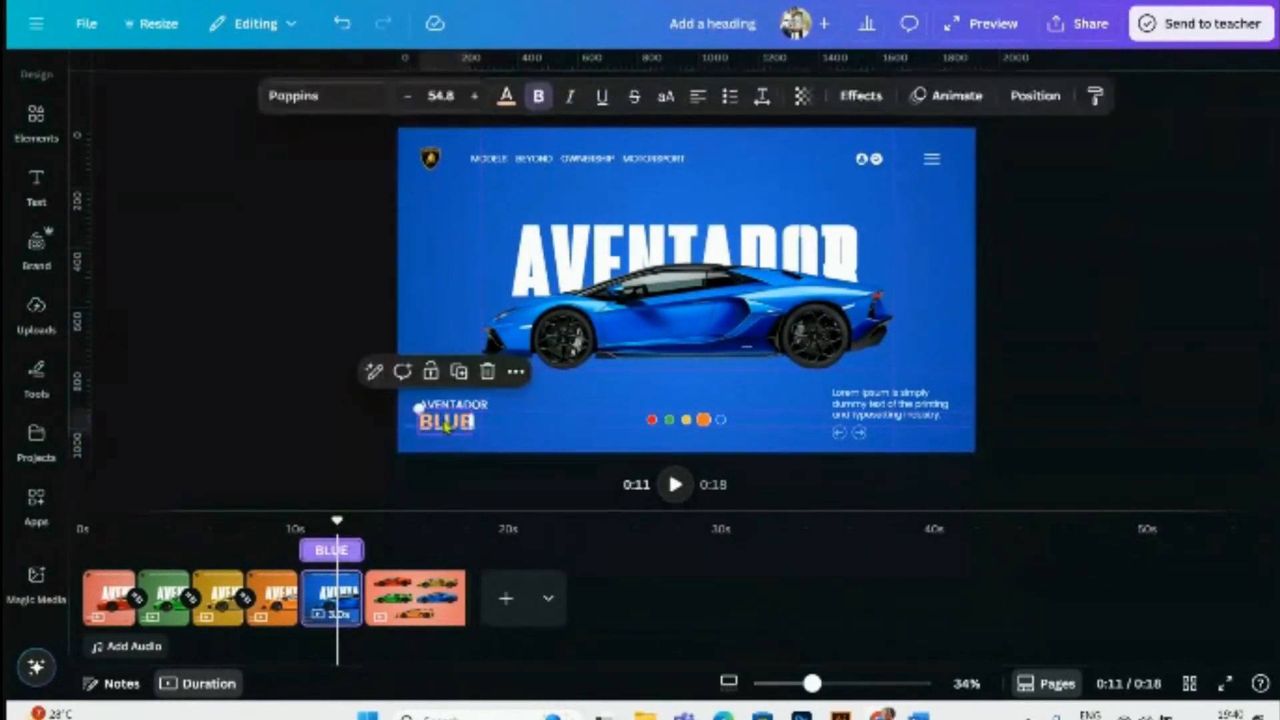
{"action": "left_click", "coordinate": [507, 98]}
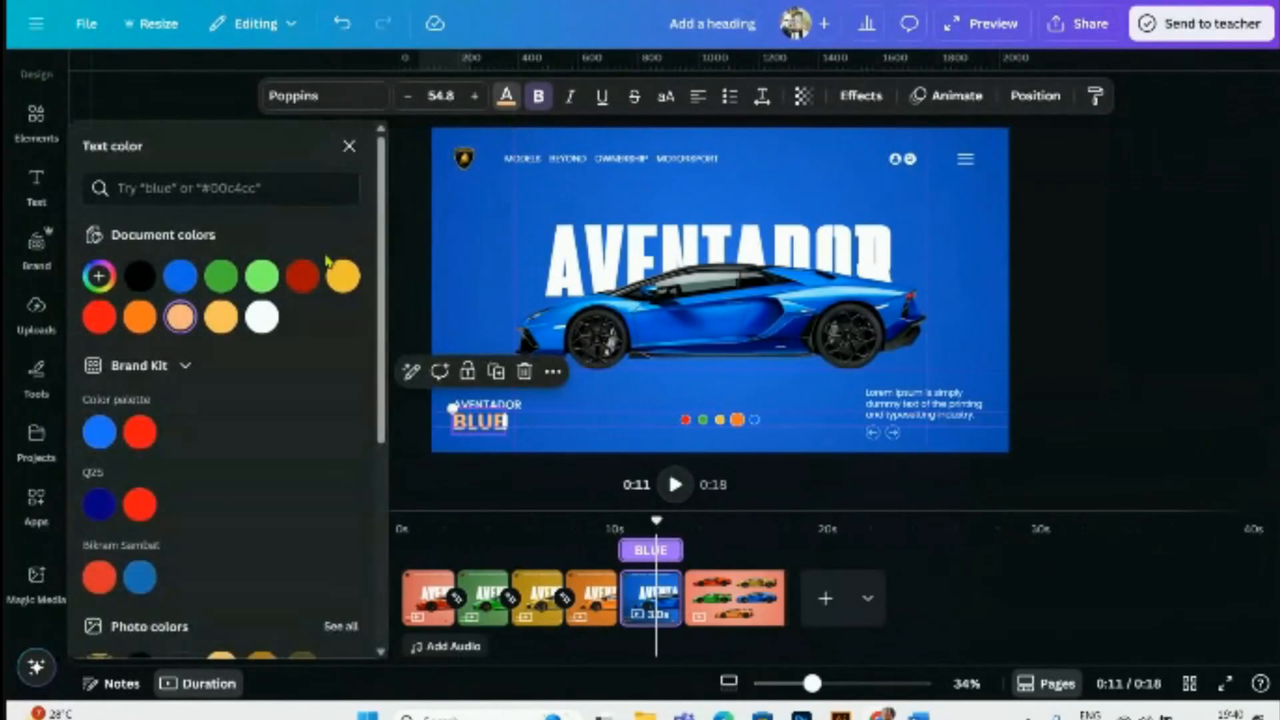
{"action": "left_click", "coordinate": [180, 279]}
{"action": "left_click", "coordinate": [99, 276]}
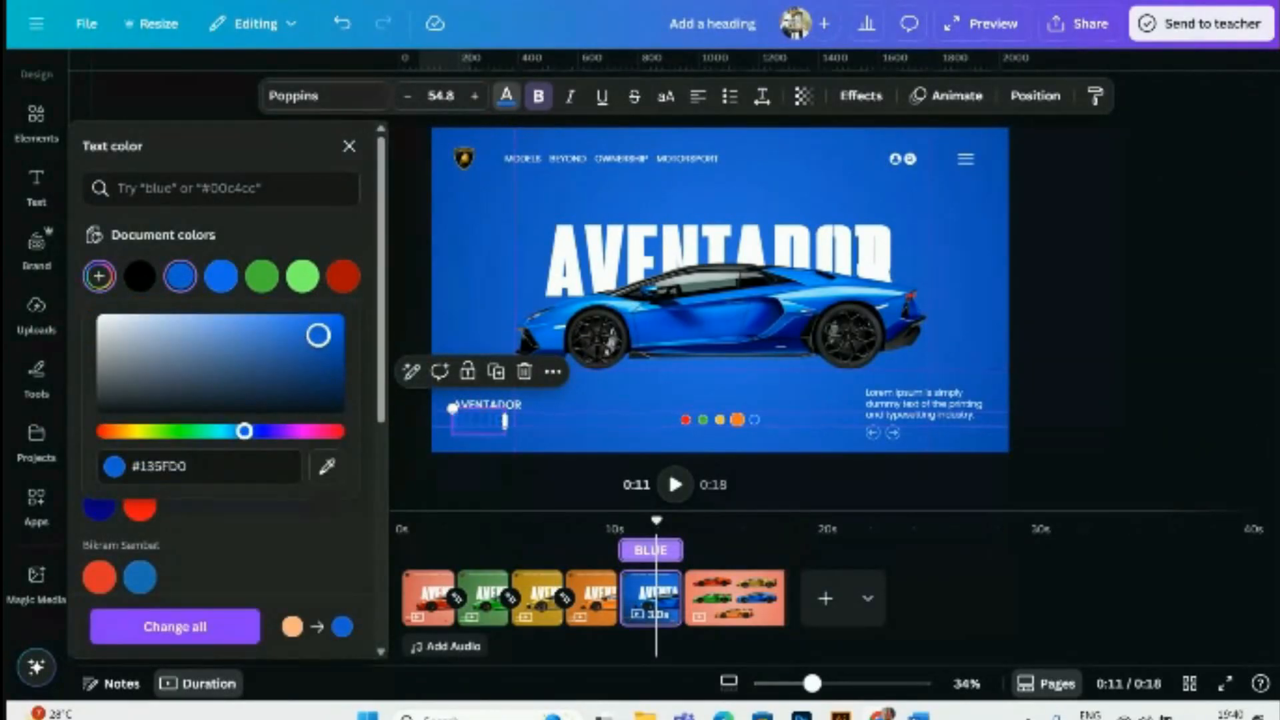
{"action": "left_click_drag", "start_coordinate": [318, 335], "coordinate": [232, 318]}
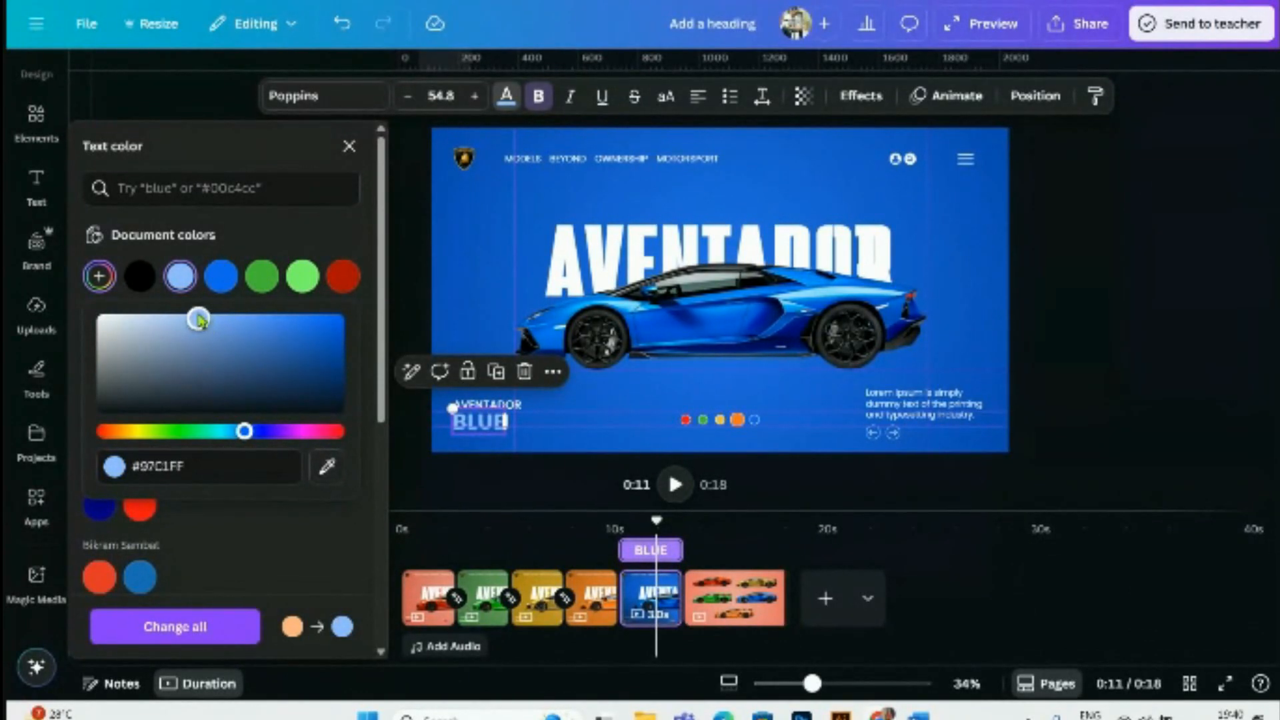
{"action": "left_click_drag", "start_coordinate": [198, 320], "coordinate": [196, 318]}
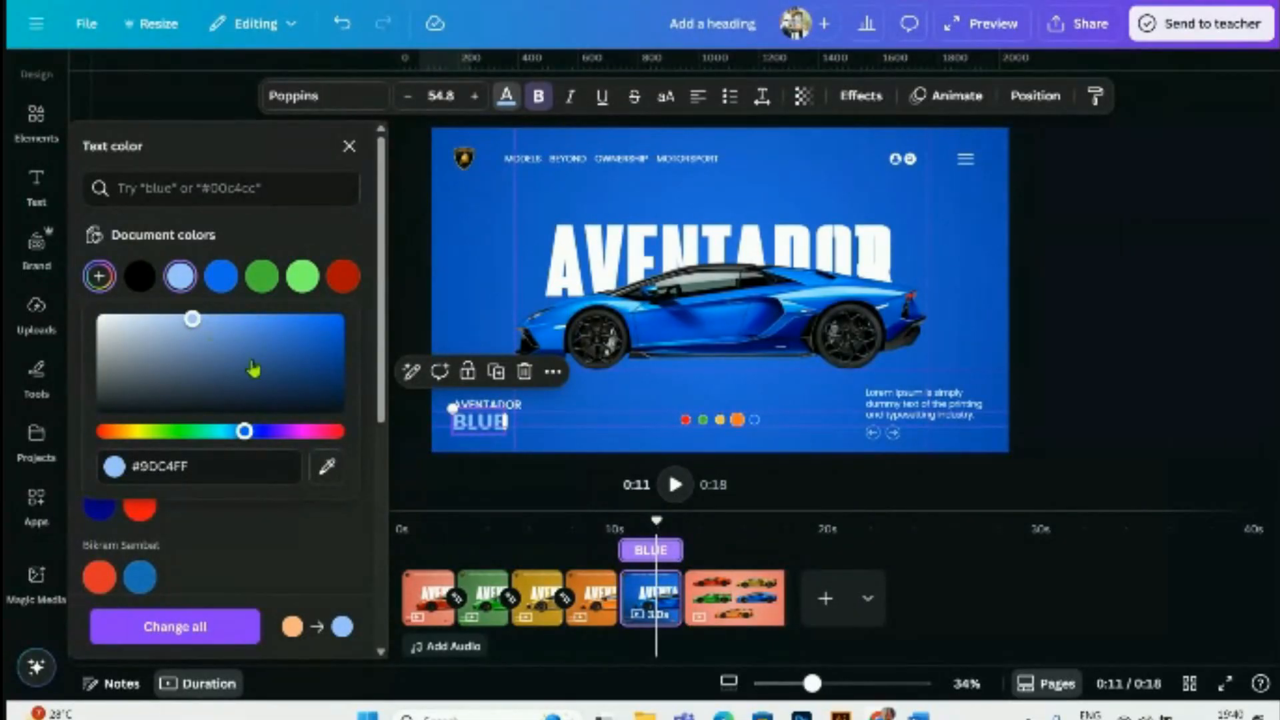
- Inspect the BLUE label up close against the blue background
{"action": "scroll", "coordinate": [464, 453], "scroll_direction": "up", "scroll_amount": 2}
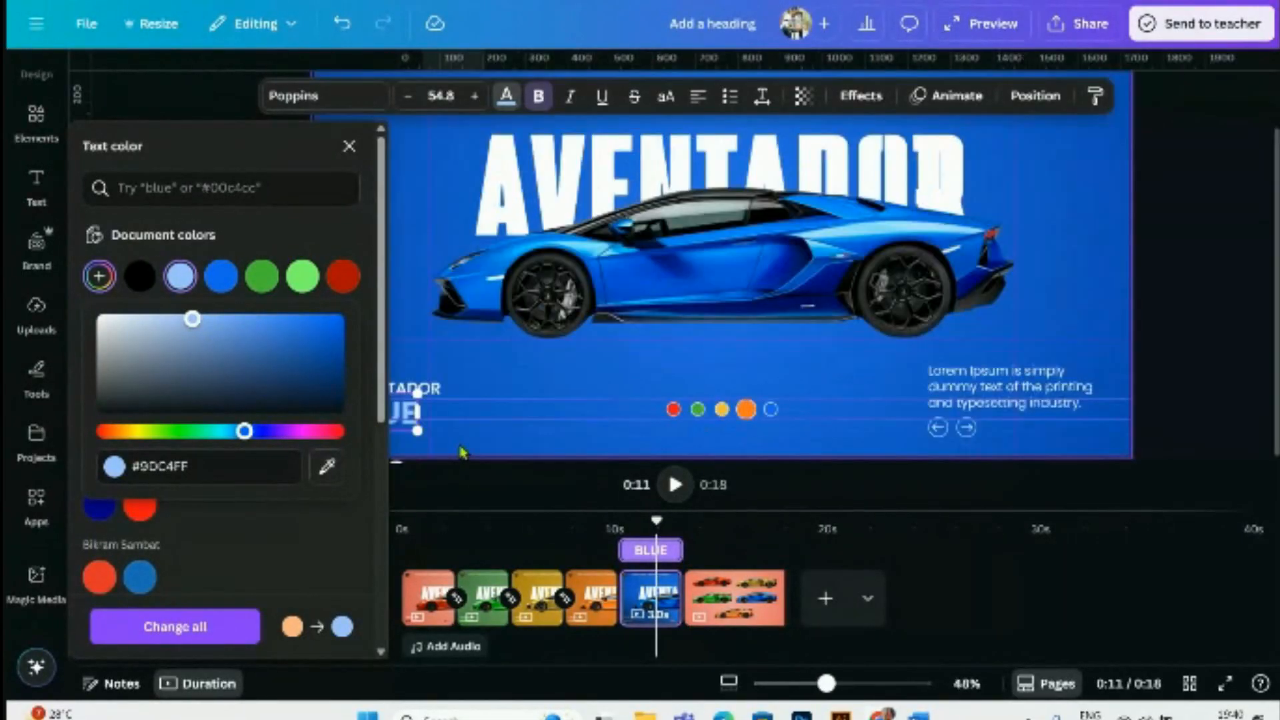
{"action": "scroll", "coordinate": [463, 453], "scroll_direction": "up", "scroll_amount": 1}
{"action": "scroll", "coordinate": [505, 461], "scroll_direction": "up", "scroll_amount": 5}
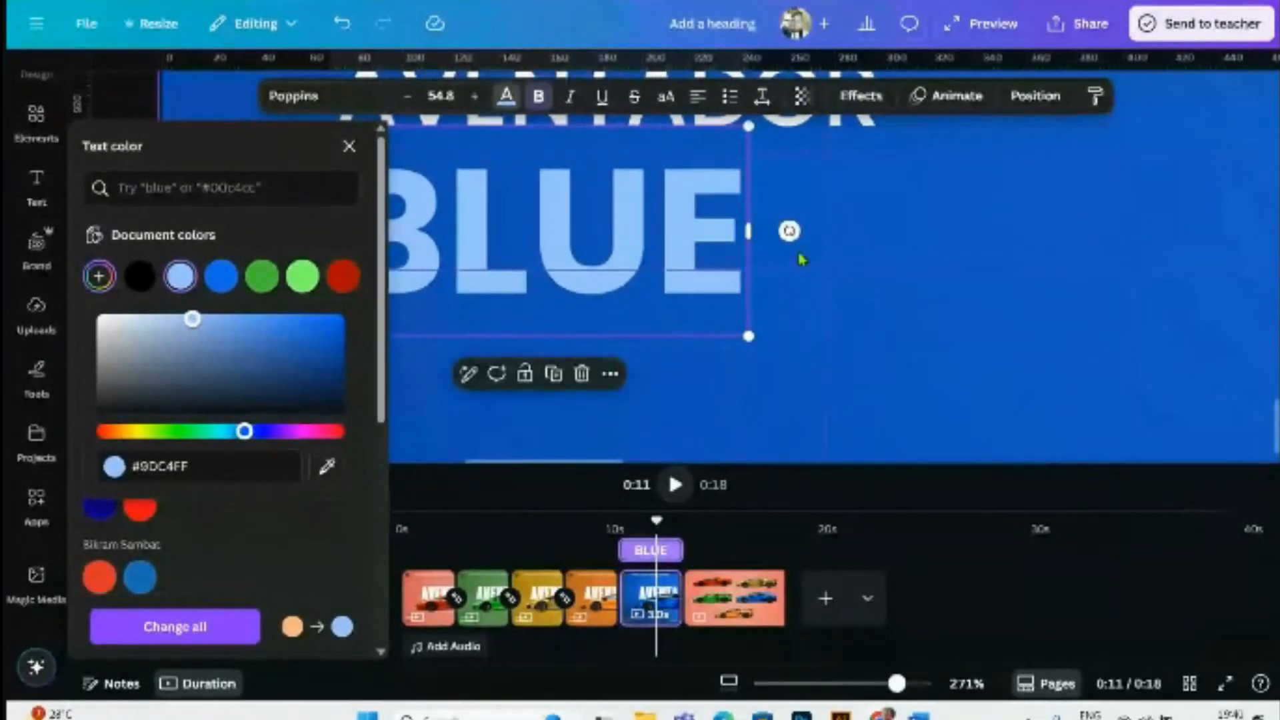
{"action": "left_click", "coordinate": [786, 393]}
{"action": "scroll", "coordinate": [411, 385], "scroll_direction": "up", "scroll_amount": 4}
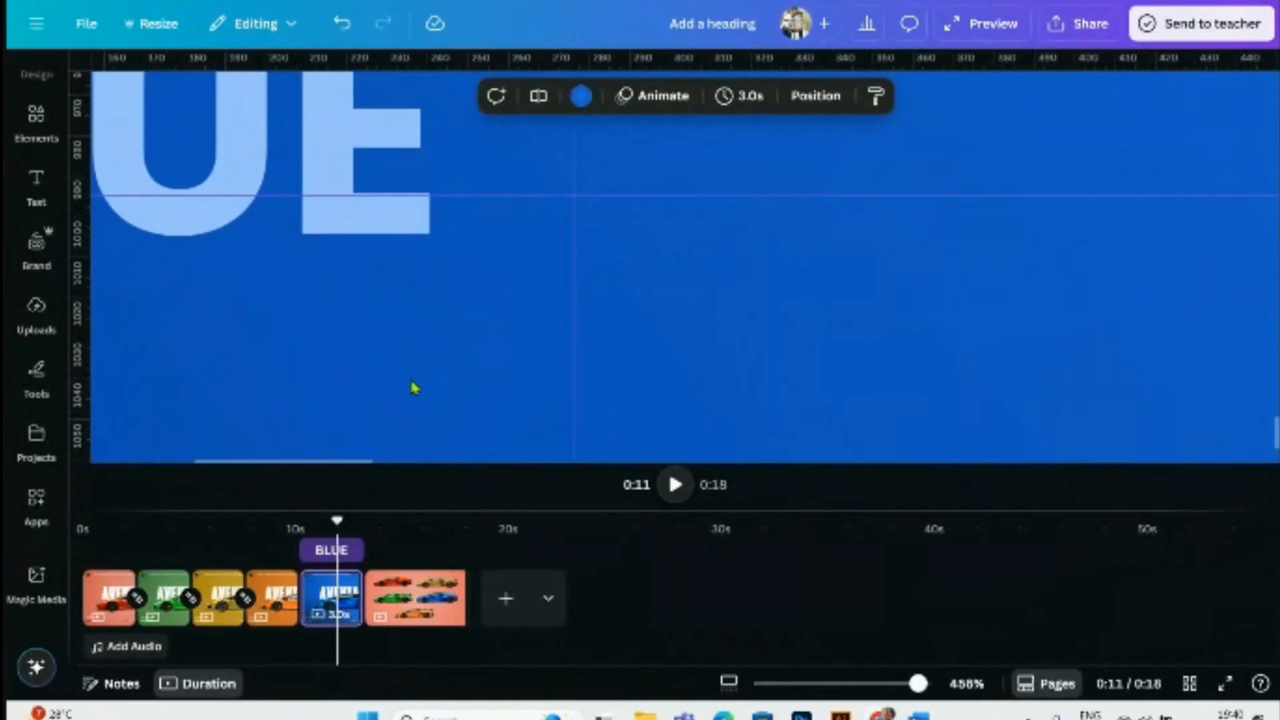
{"action": "scroll", "coordinate": [412, 385], "scroll_direction": "down", "scroll_amount": 6}
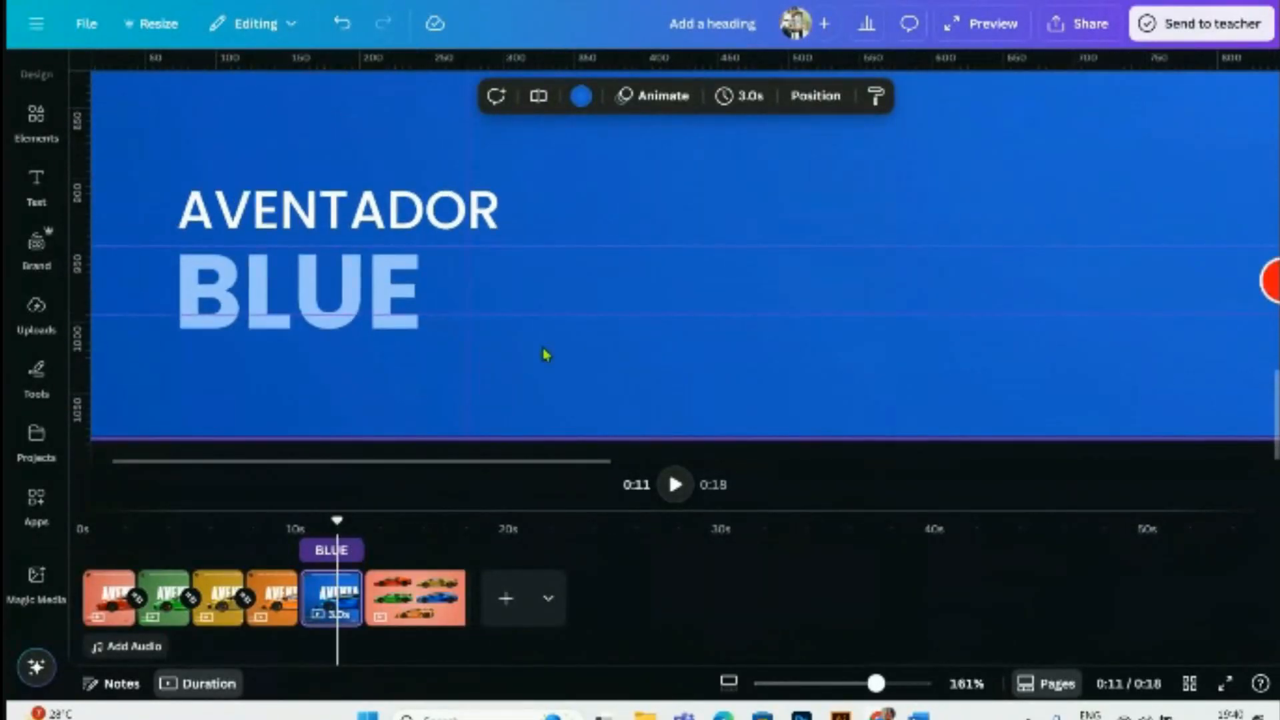
- Shrink the orange color dot on the blue page to the size of the red, green and yellow dots, keeping it centered in the row
{"action": "scroll", "coordinate": [545, 354], "scroll_direction": "down", "scroll_amount": 3}
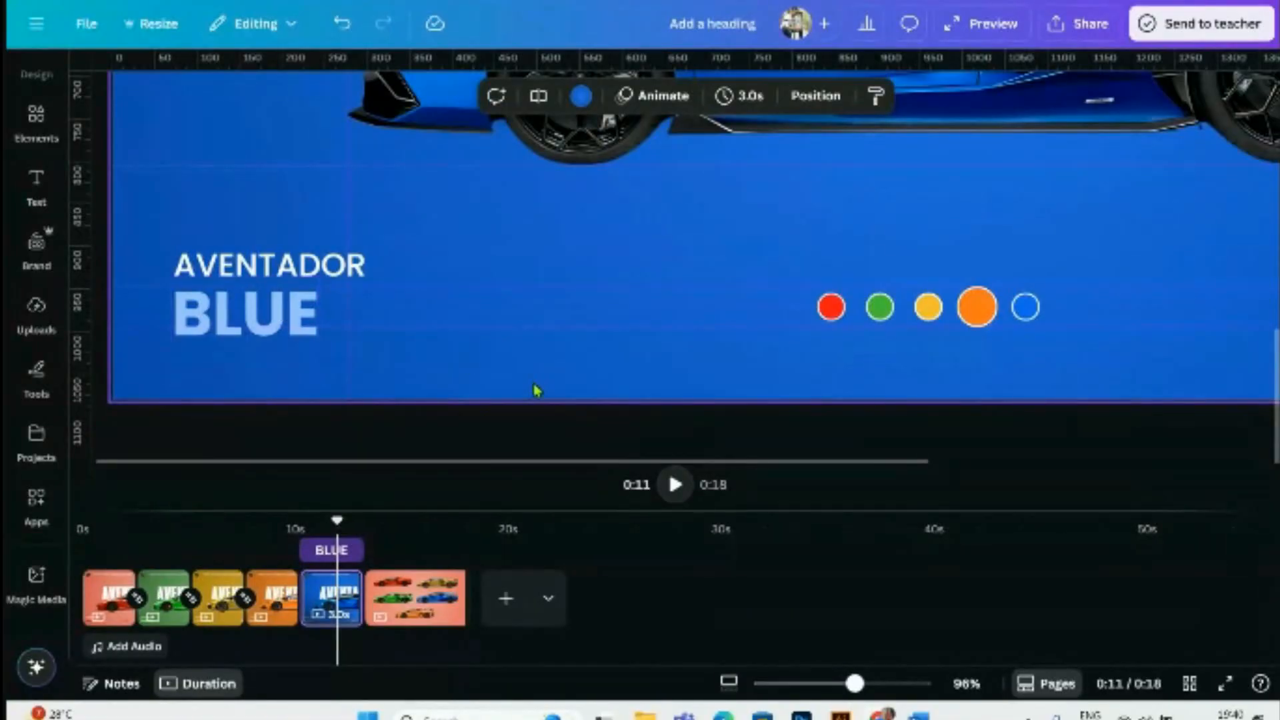
{"action": "scroll", "coordinate": [533, 366], "scroll_direction": "down", "scroll_amount": 3}
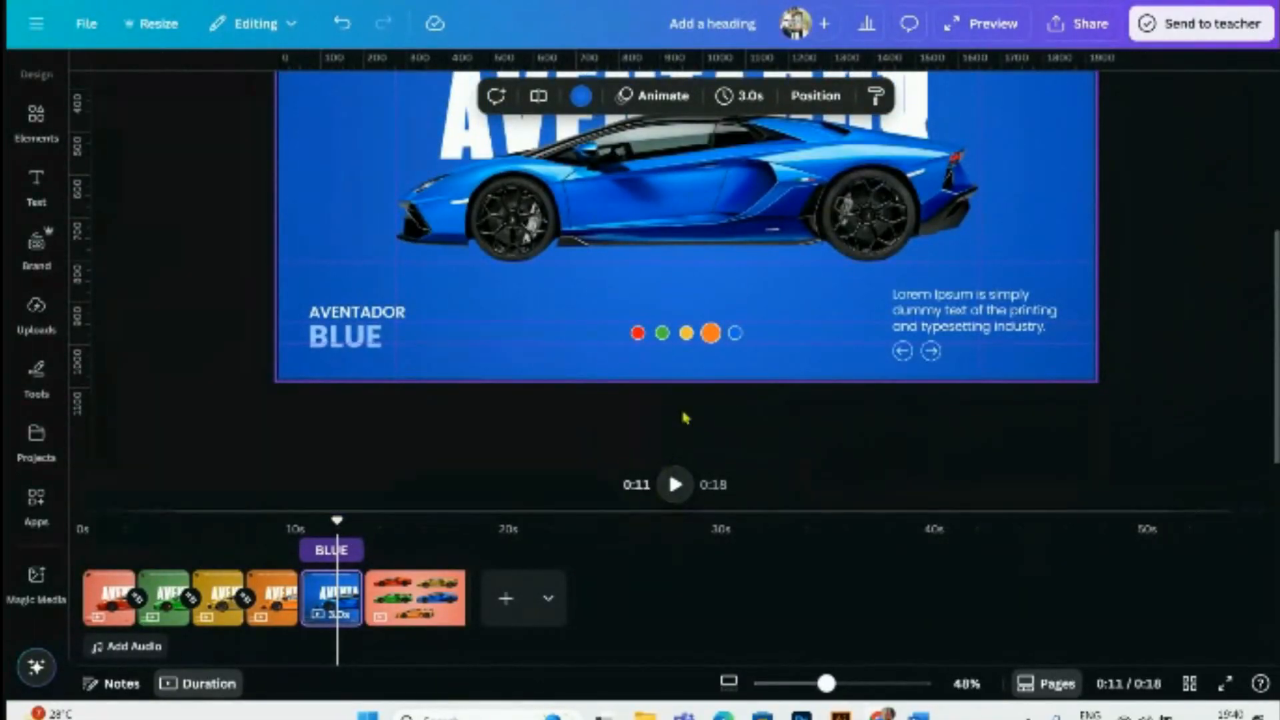
{"action": "scroll", "coordinate": [741, 366], "scroll_direction": "up", "scroll_amount": 5}
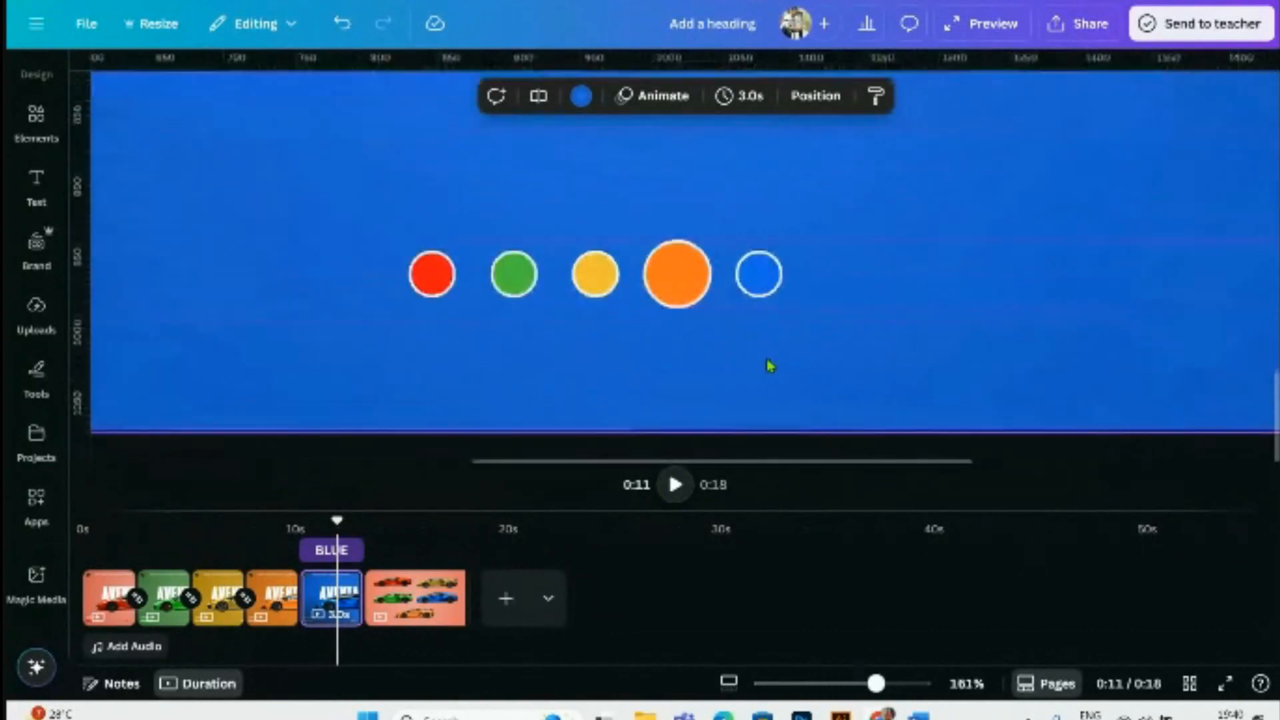
{"action": "left_click", "coordinate": [665, 292]}
{"action": "scroll", "coordinate": [680, 279], "scroll_direction": "up", "scroll_amount": 3}
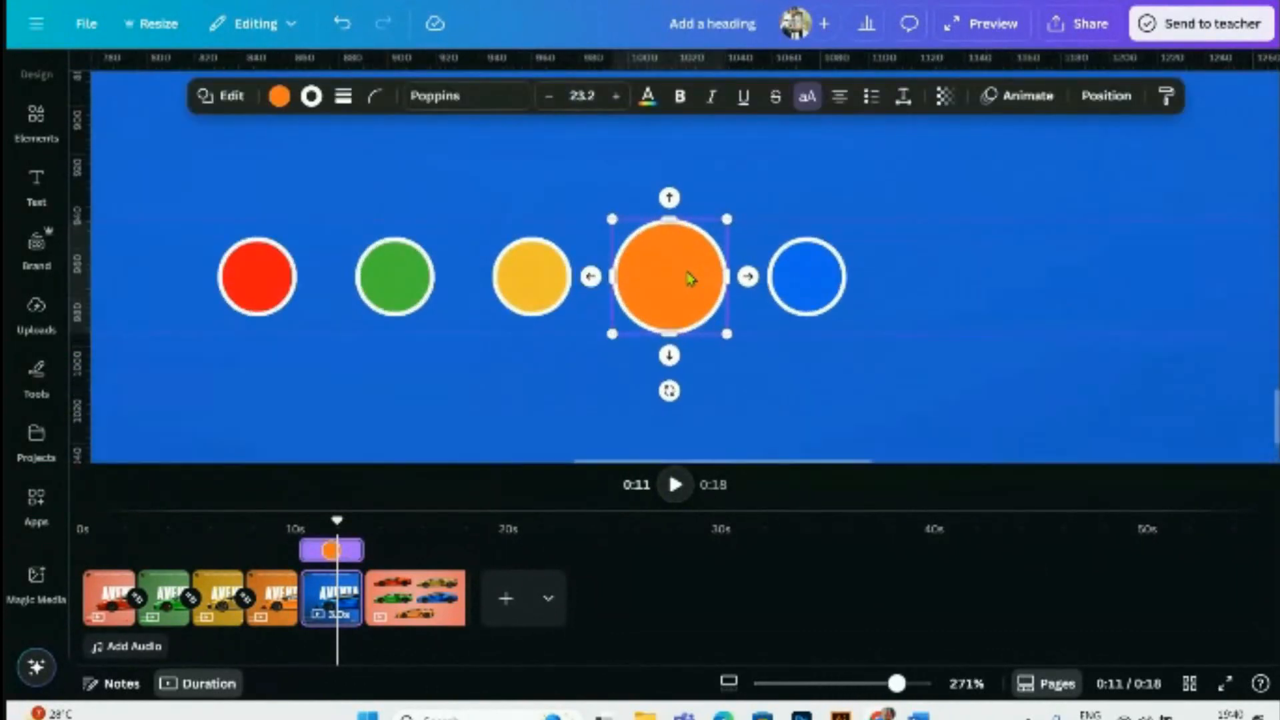
{"action": "left_click_drag", "start_coordinate": [724, 222], "coordinate": [709, 237]}
{"action": "left_click_drag", "start_coordinate": [615, 330], "coordinate": [639, 312]}
- Enlarge the blue color dot evenly around its center to mark it as the blue page's active color
{"action": "left_click", "coordinate": [811, 277]}
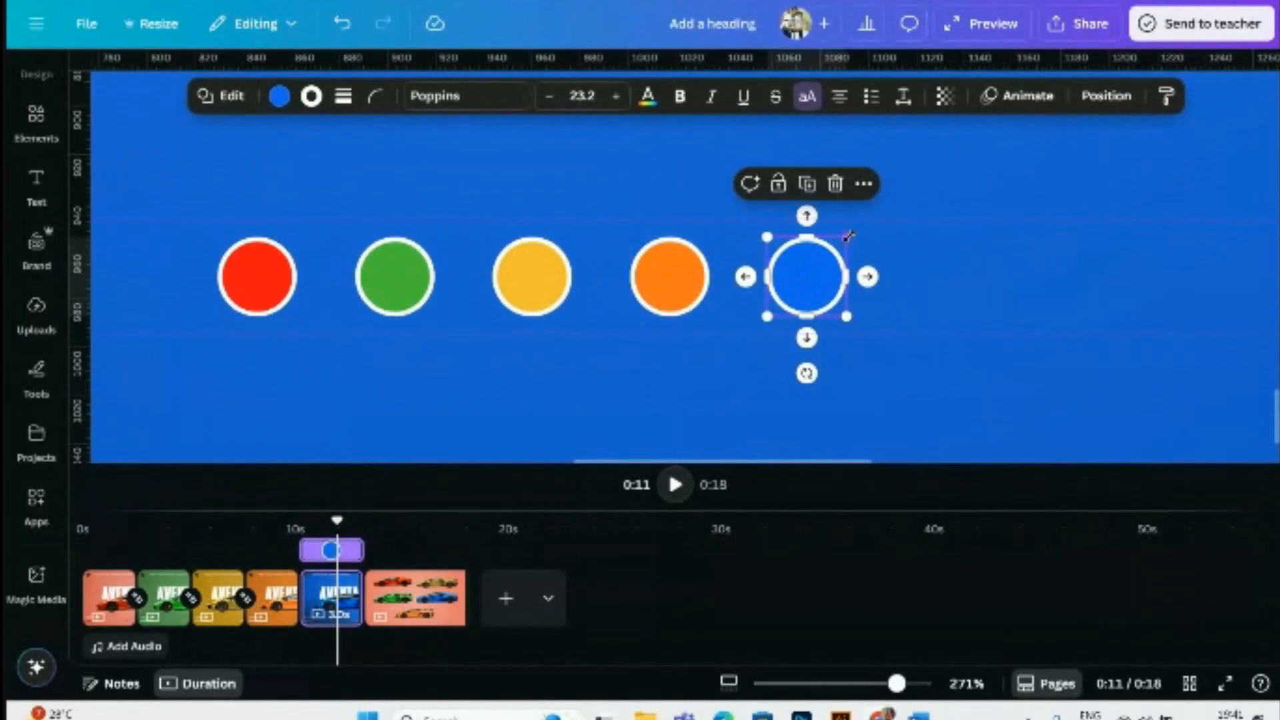
{"action": "left_click_drag", "start_coordinate": [849, 236], "coordinate": [865, 219]}
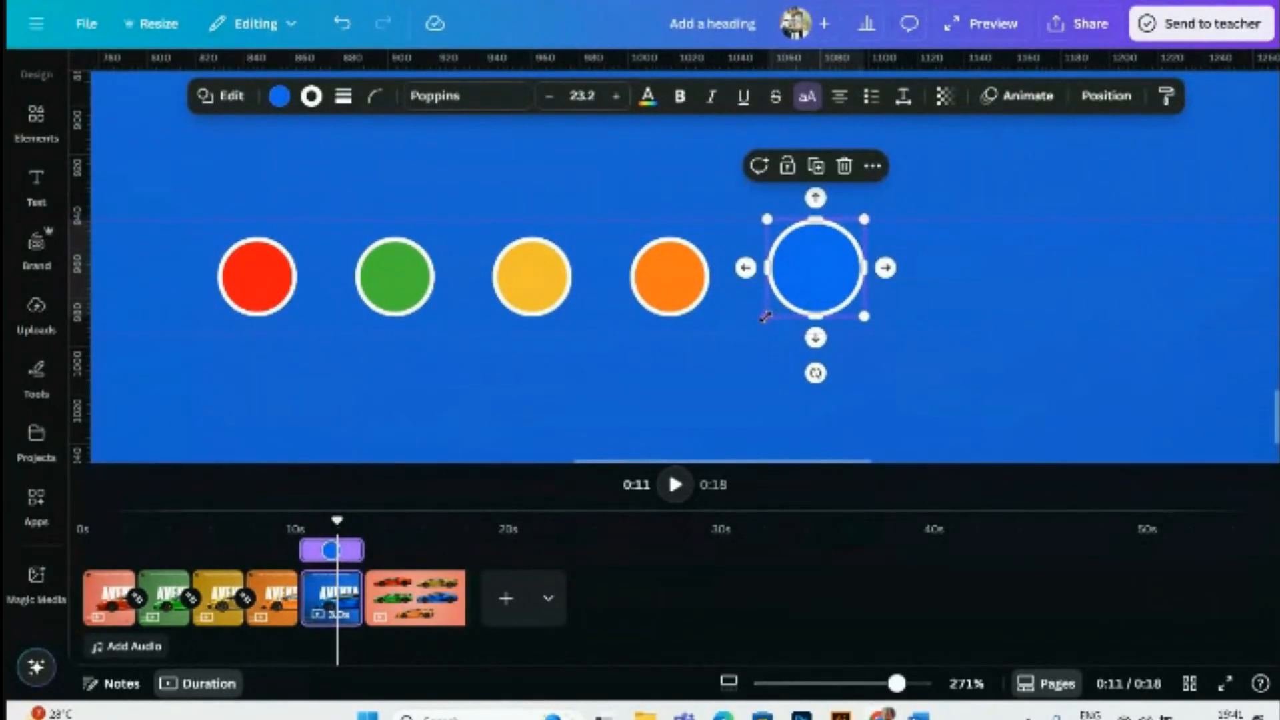
{"action": "left_click_drag", "start_coordinate": [765, 317], "coordinate": [750, 331]}
{"action": "left_click", "coordinate": [689, 420]}
{"action": "scroll", "coordinate": [673, 422], "scroll_direction": "down", "scroll_amount": 5, "text": "ctrl"}
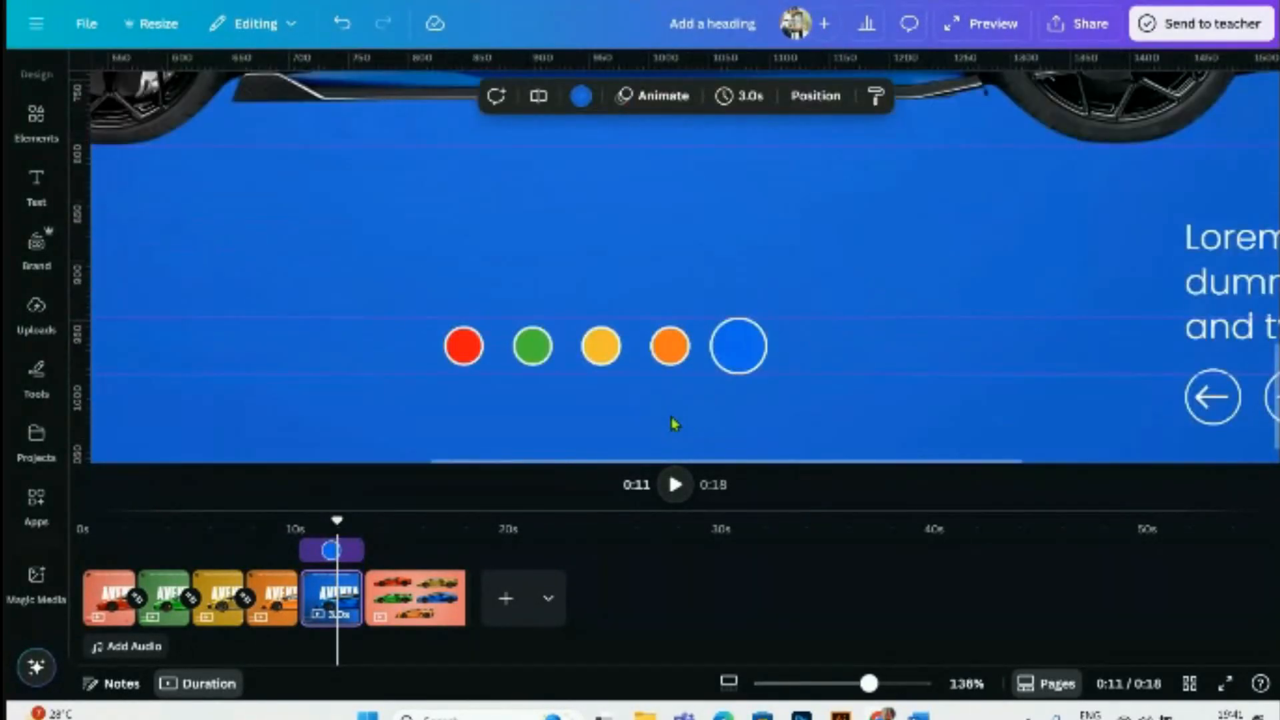
{"action": "scroll", "coordinate": [675, 424], "scroll_direction": "down", "scroll_amount": 7, "text": "ctrl"}
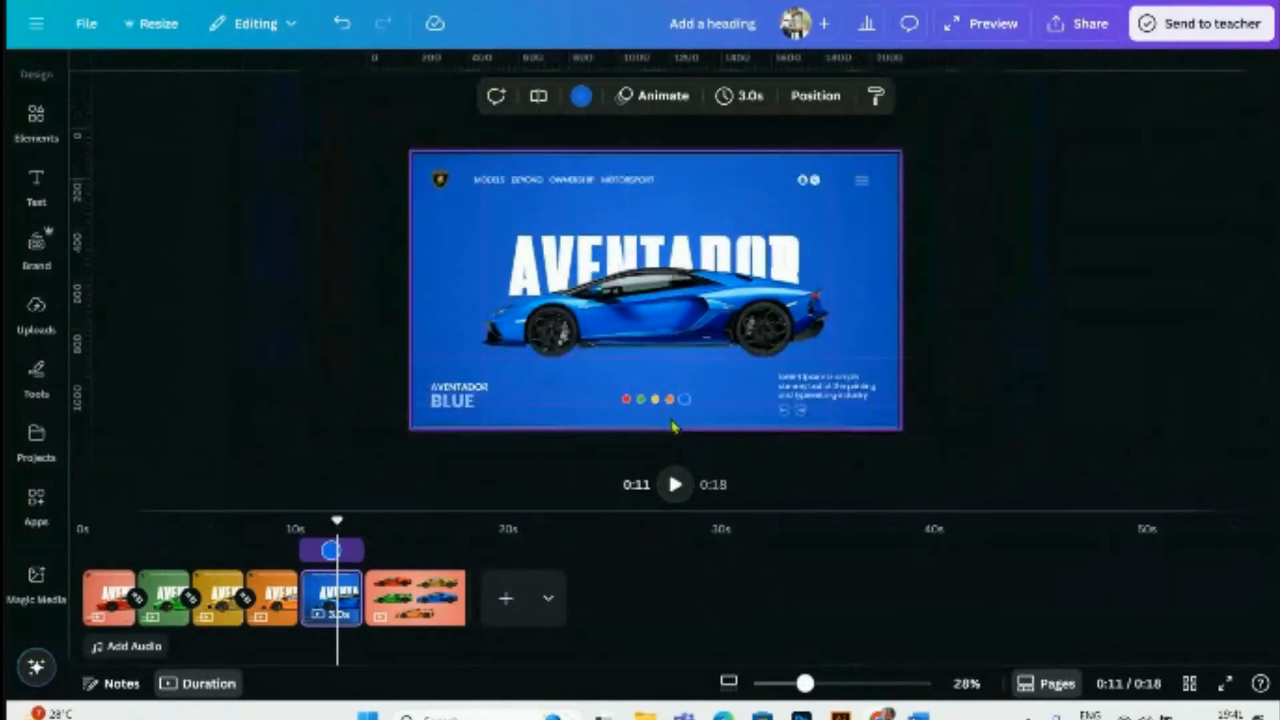
- Copy the blue car onto the orange page, shrink it, and park it outside the canvas beyond the page's right edge
{"action": "left_click", "coordinate": [1055, 349]}
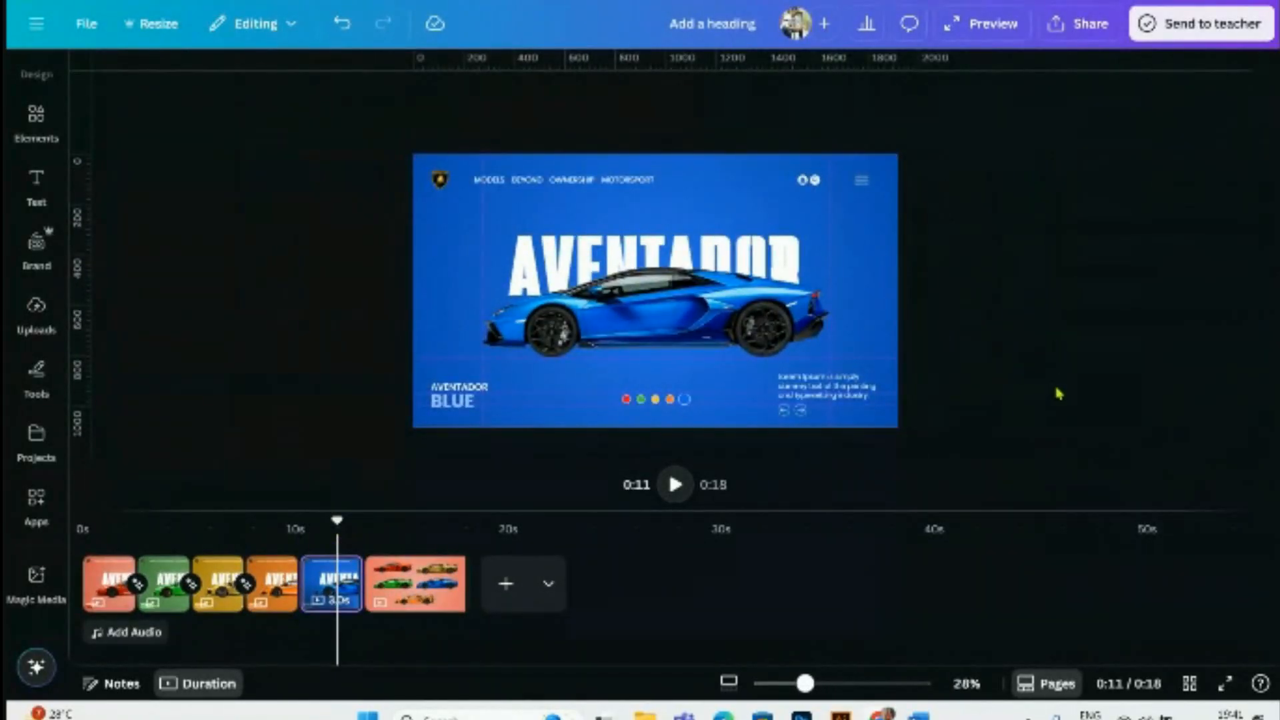
{"action": "left_click", "coordinate": [705, 333]}
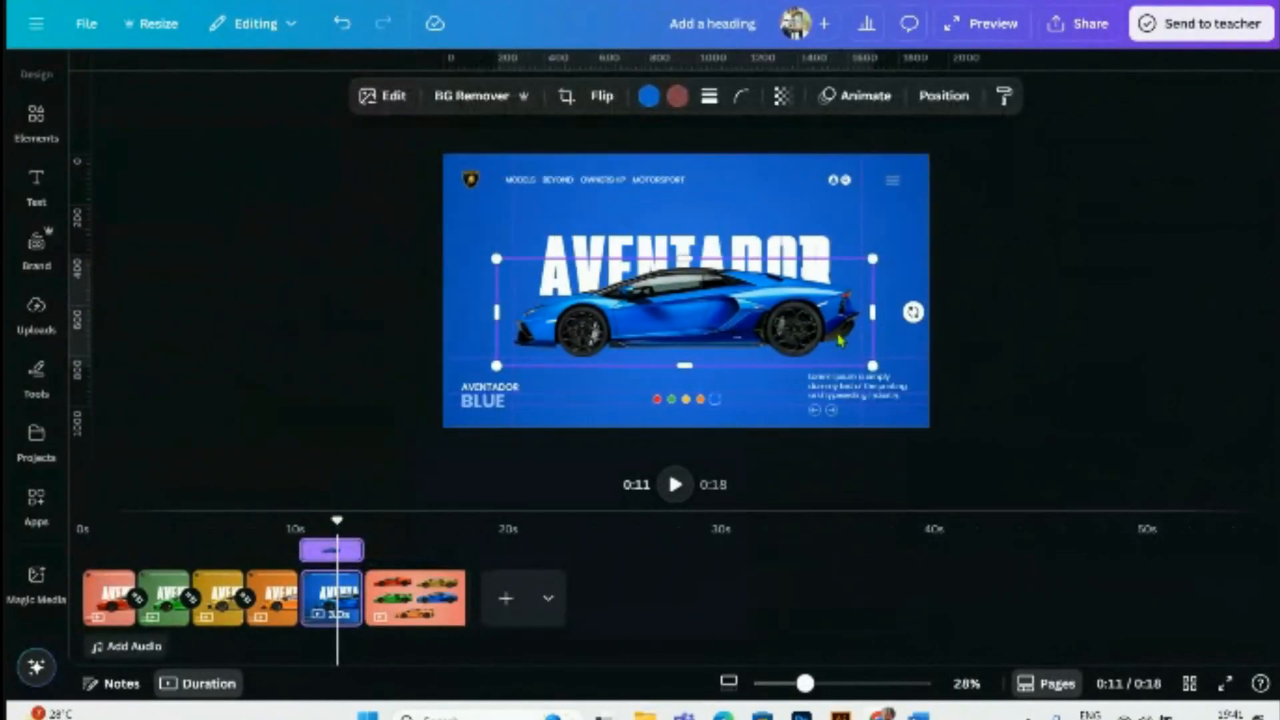
{"action": "left_click", "coordinate": [276, 595]}
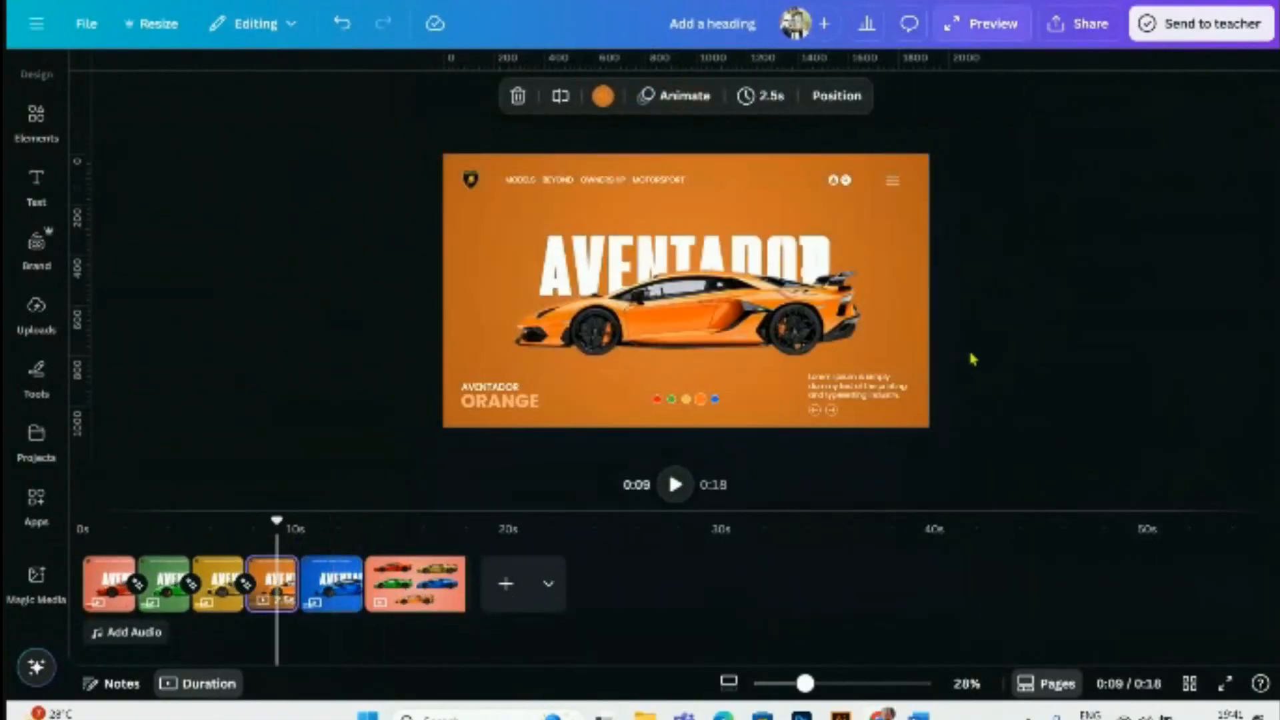
{"action": "key", "text": "ctrl+v"}
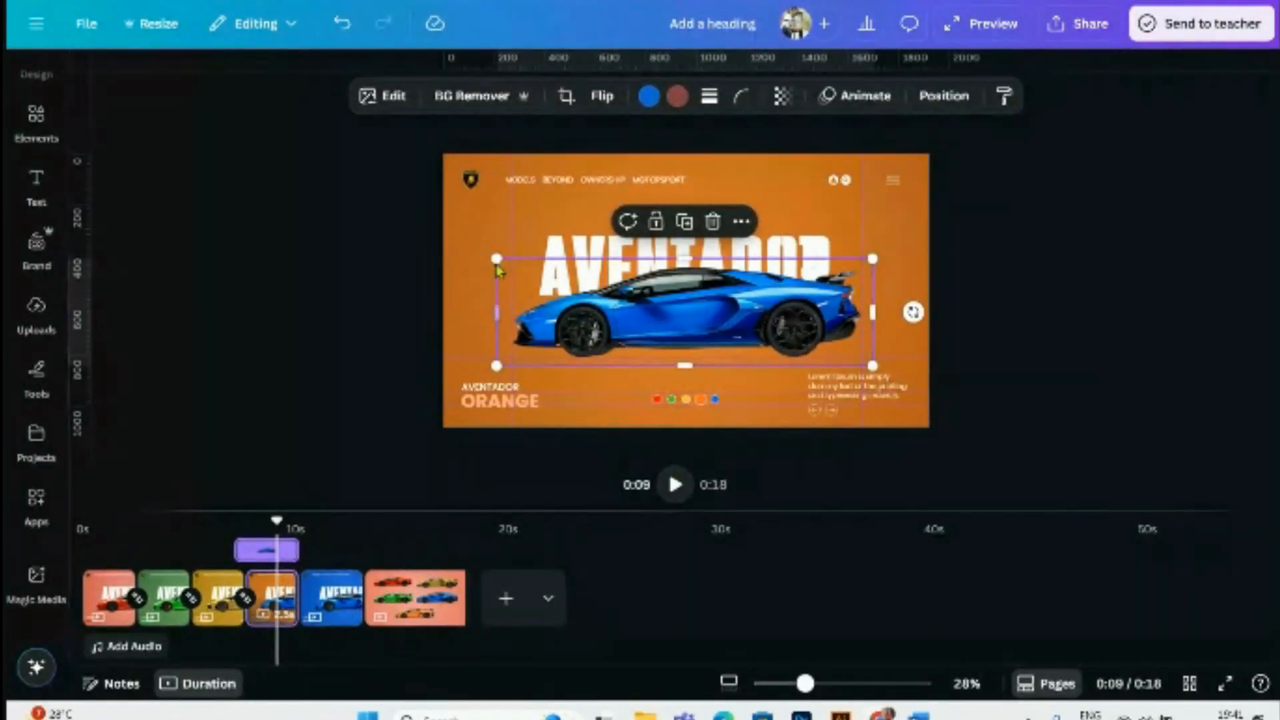
{"action": "left_click_drag", "start_coordinate": [507, 269], "coordinate": [662, 306]}
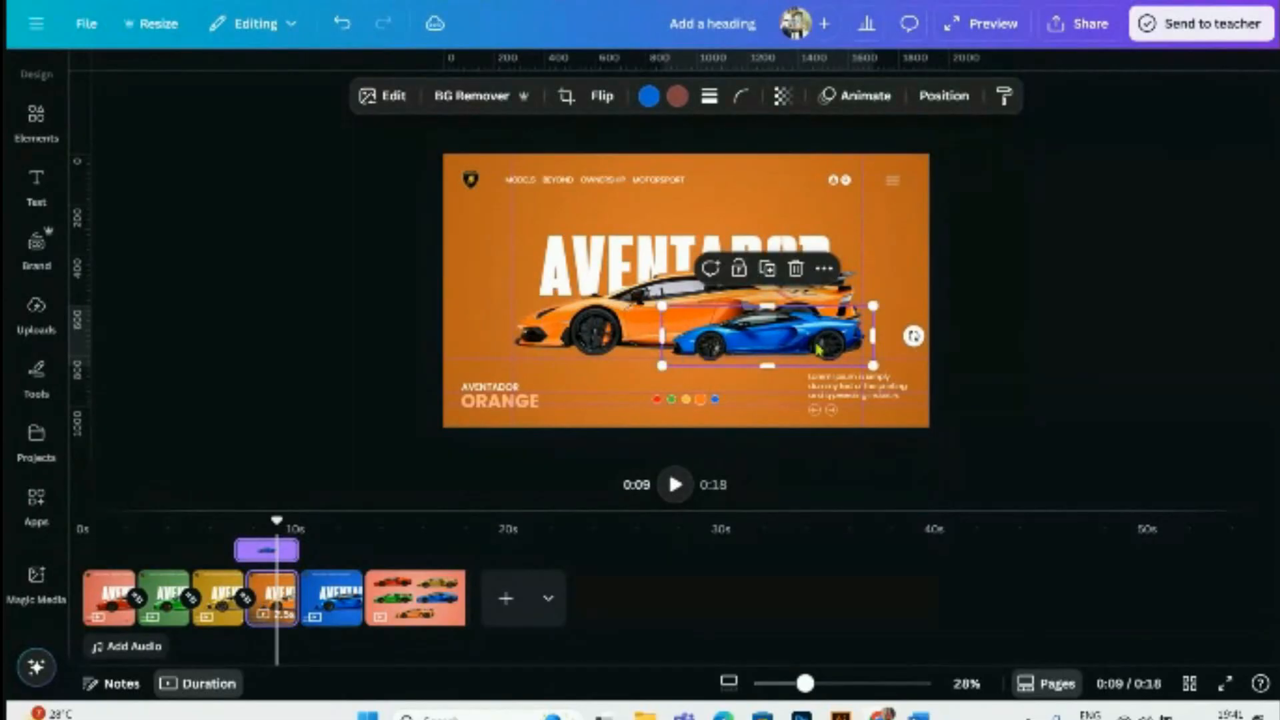
{"action": "left_click_drag", "start_coordinate": [805, 341], "coordinate": [1055, 307]}
- Copy the orange car onto the blue page, shrink it, and park it off the canvas past the page's left edge
{"action": "left_click", "coordinate": [681, 333]}
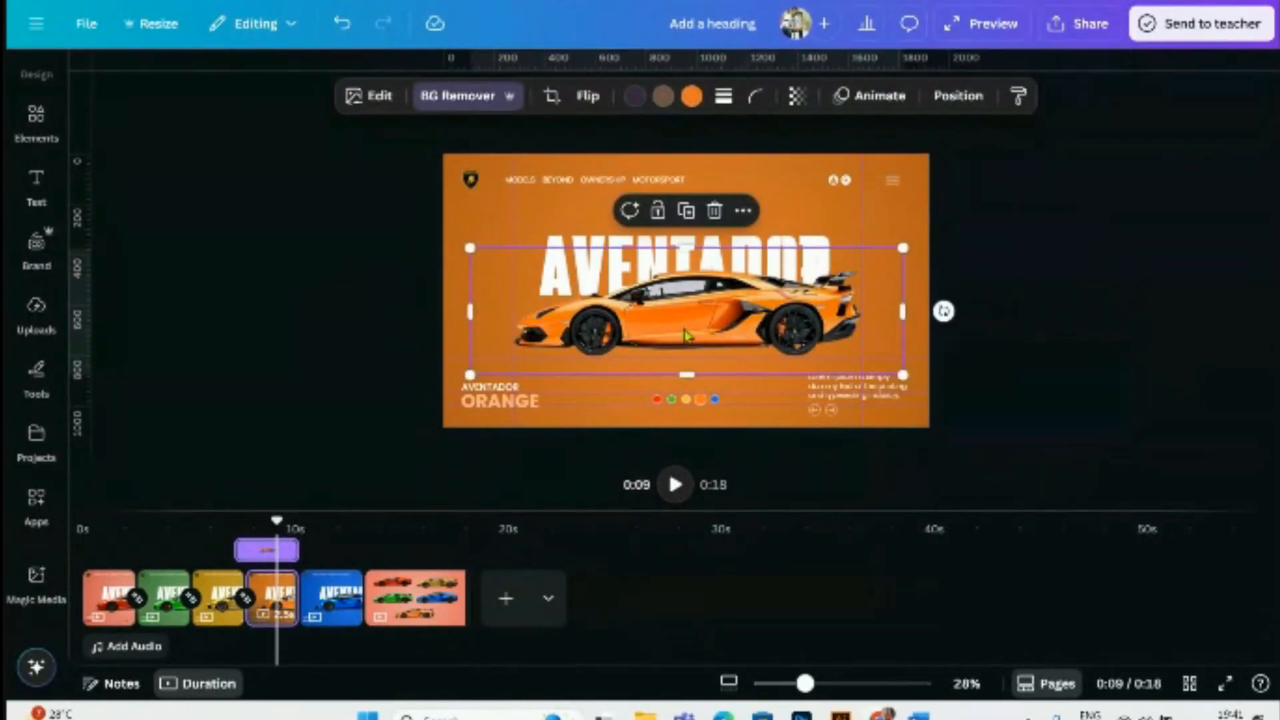
{"action": "left_click", "coordinate": [330, 594]}
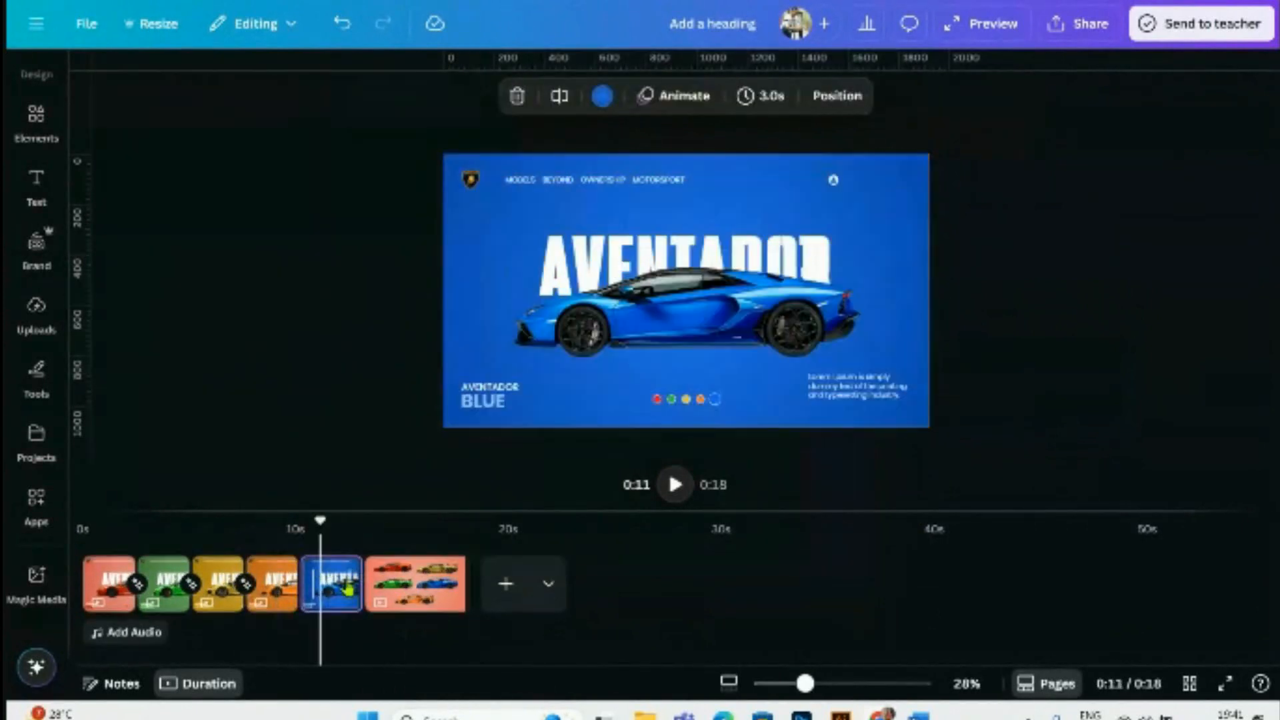
{"action": "key", "text": "ctrl+v"}
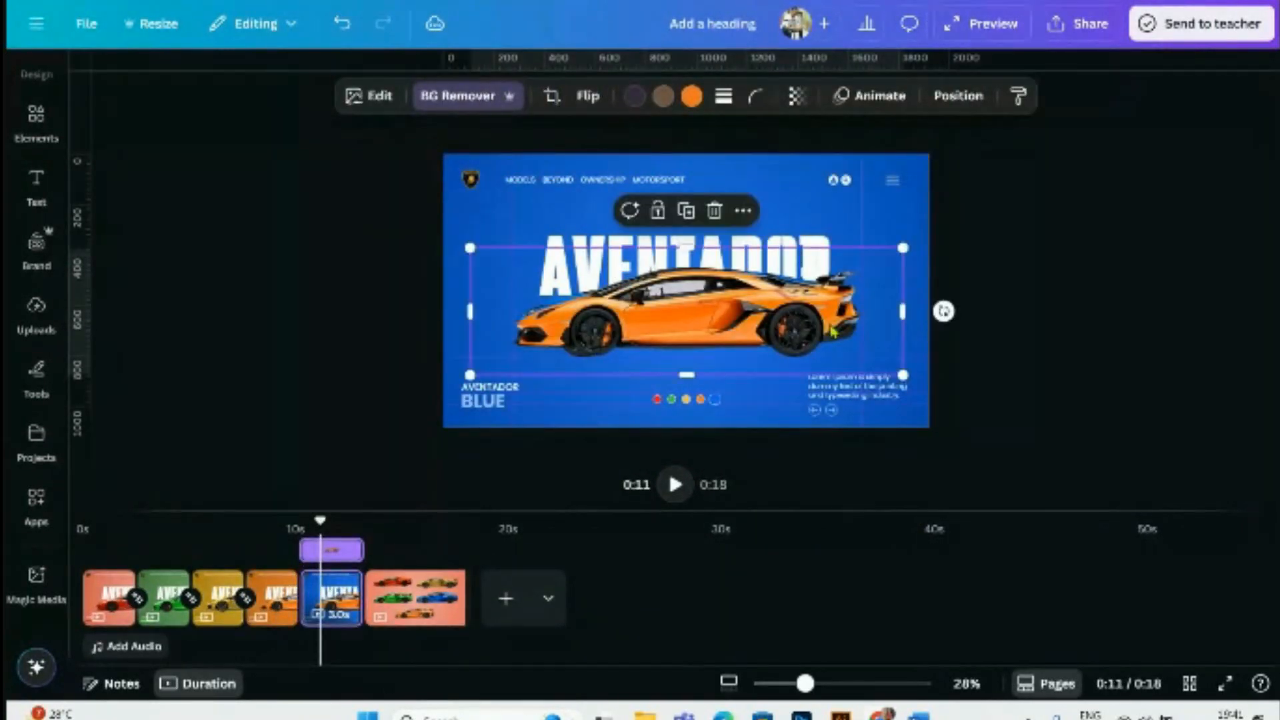
{"action": "left_click_drag", "start_coordinate": [903, 375], "coordinate": [720, 342]}
{"action": "left_click_drag", "start_coordinate": [673, 295], "coordinate": [409, 320]}
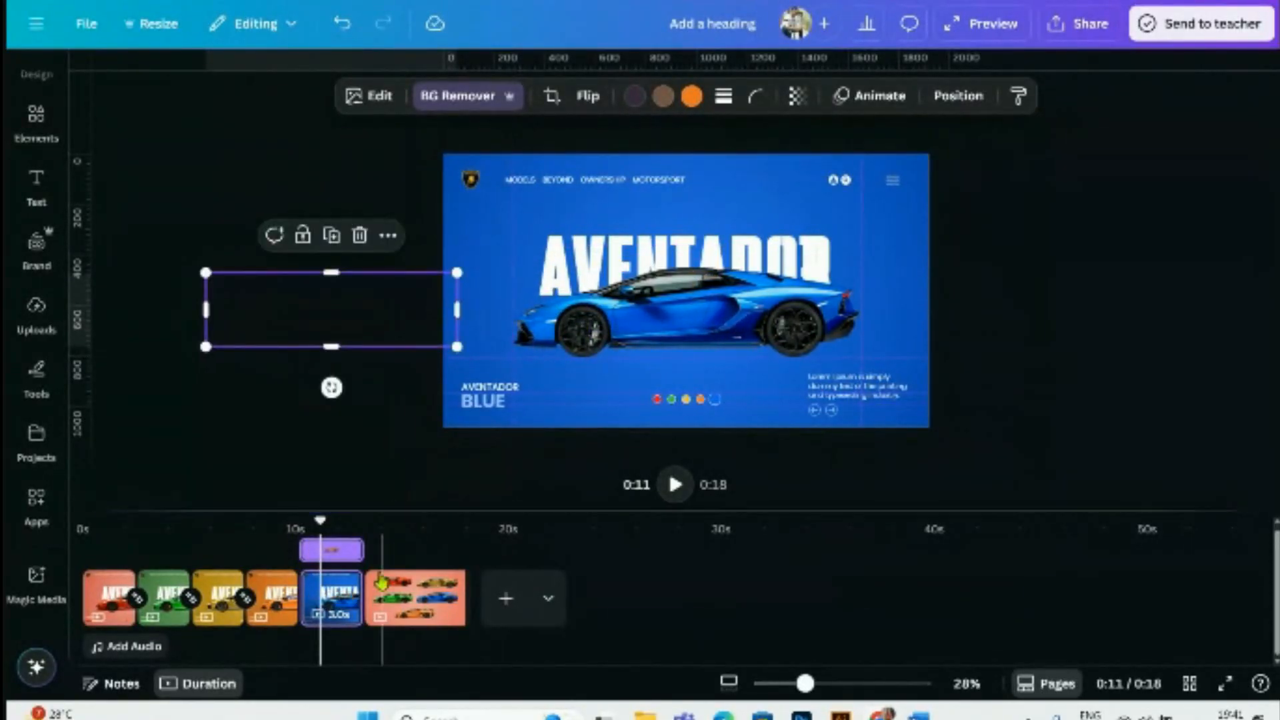
- Add a 1-second Match & Move transition between the orange and blue pages and set both pages to 2.5 seconds
{"action": "left_click", "coordinate": [299, 617]}
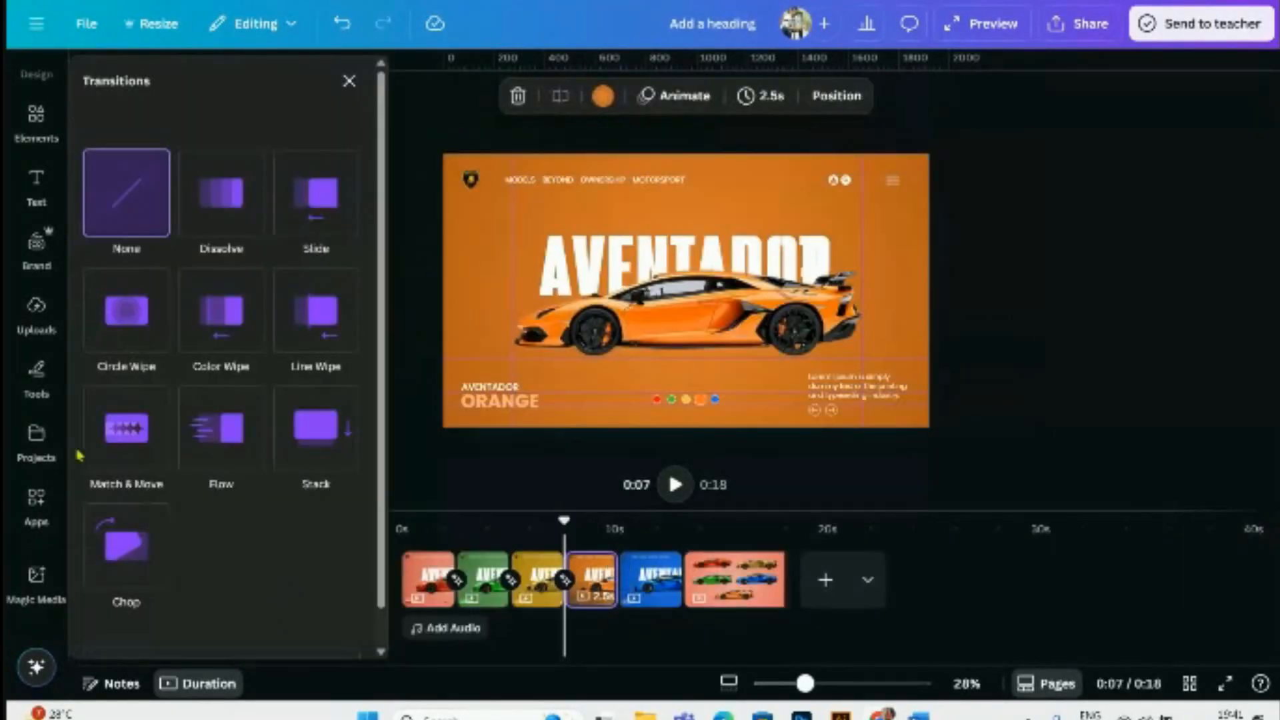
{"action": "left_click", "coordinate": [117, 435]}
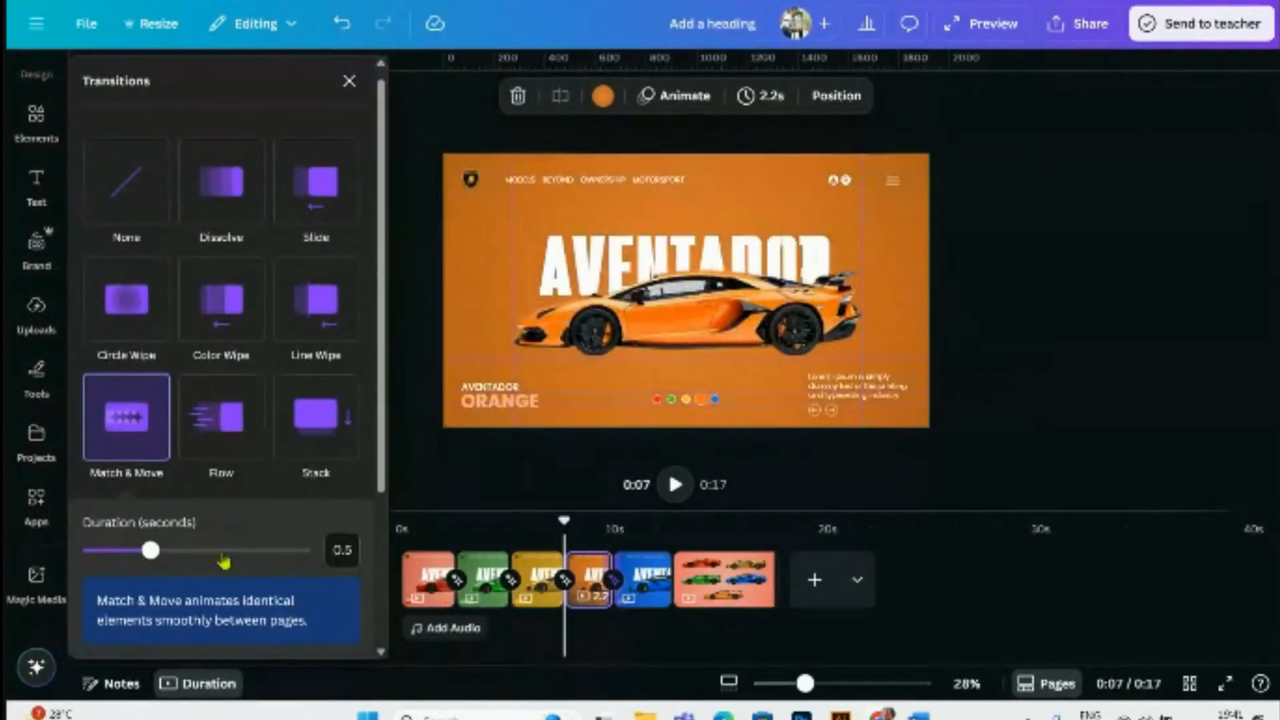
{"action": "left_click_drag", "start_coordinate": [151, 550], "coordinate": [225, 550]}
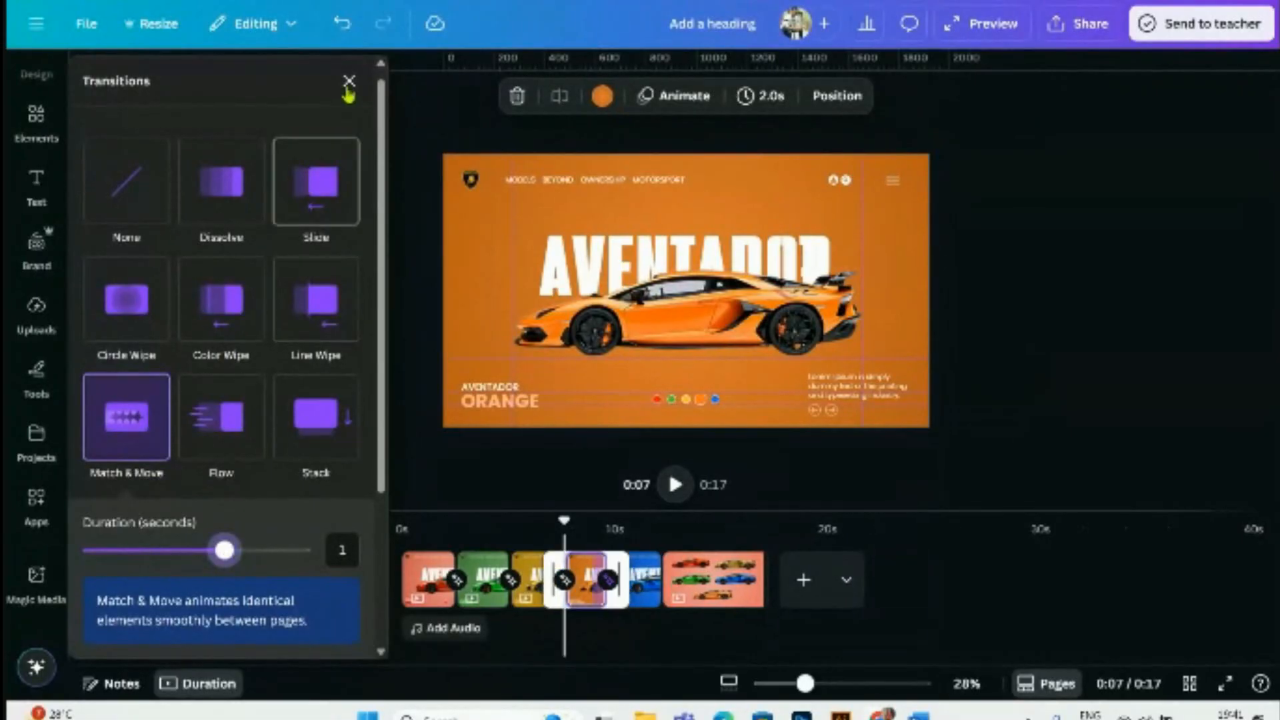
{"action": "left_click", "coordinate": [349, 82]}
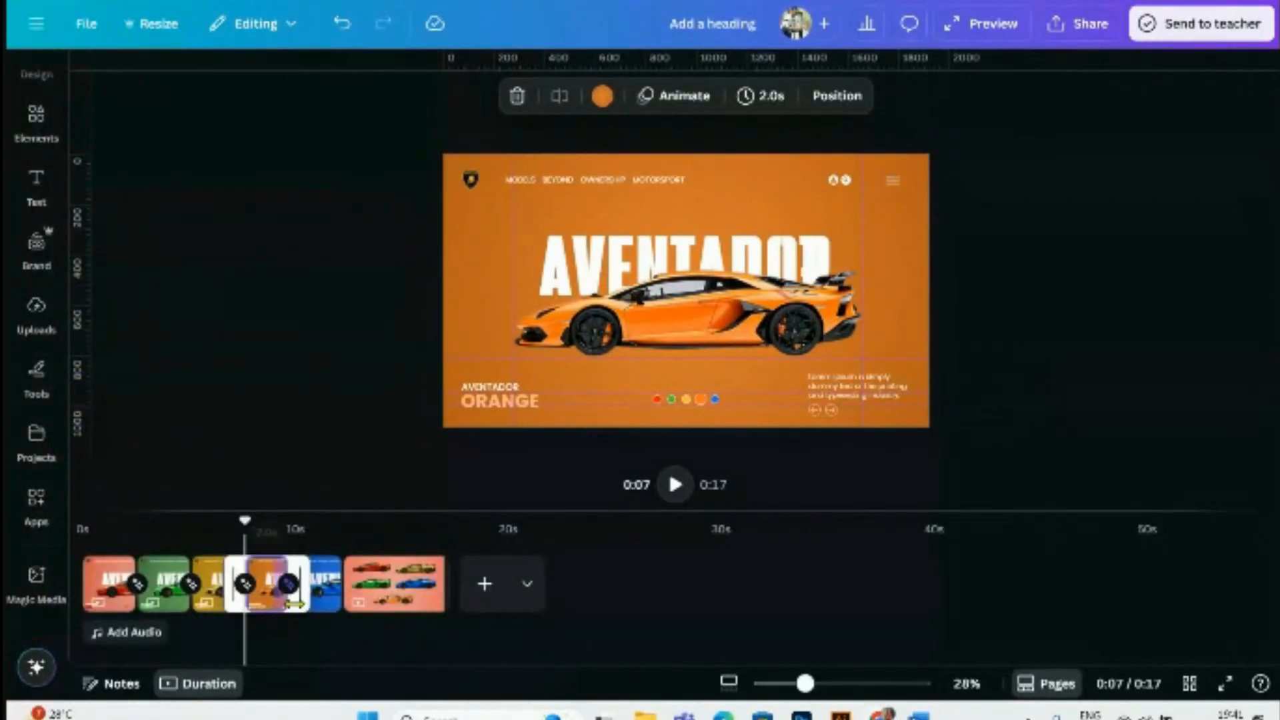
{"action": "left_click_drag", "start_coordinate": [294, 605], "coordinate": [347, 591]}
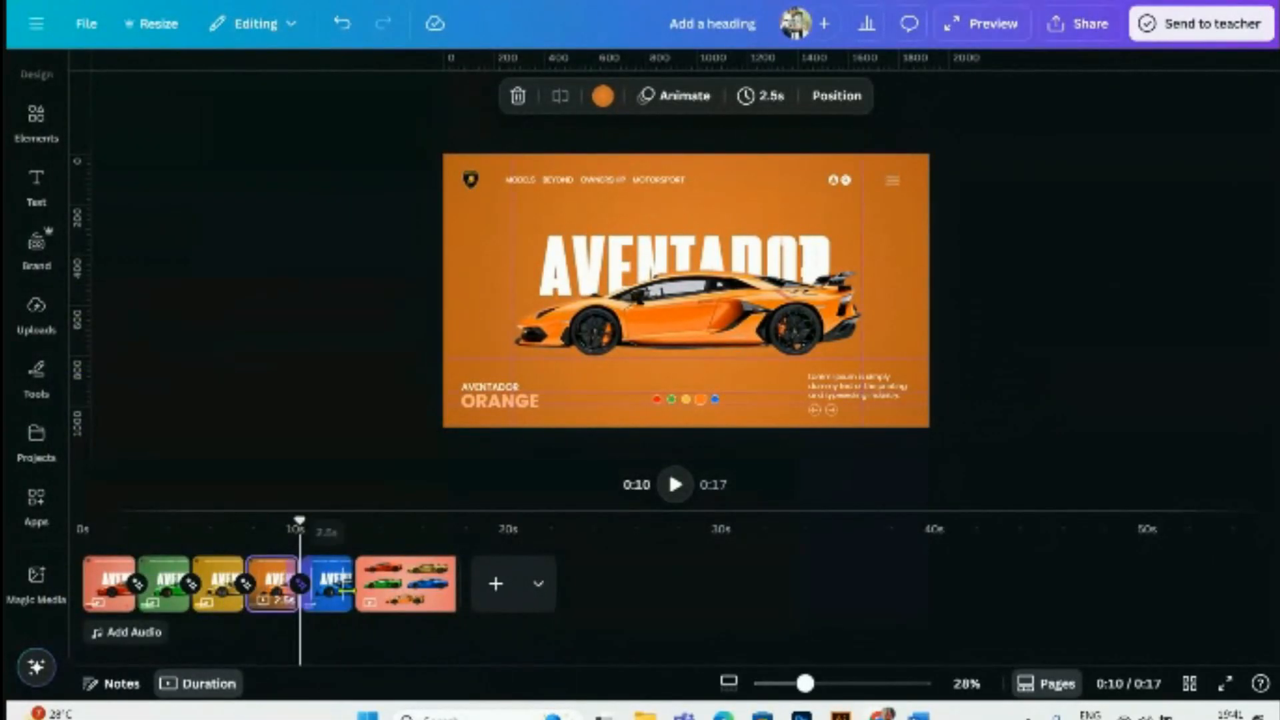
{"action": "left_click", "coordinate": [363, 396]}
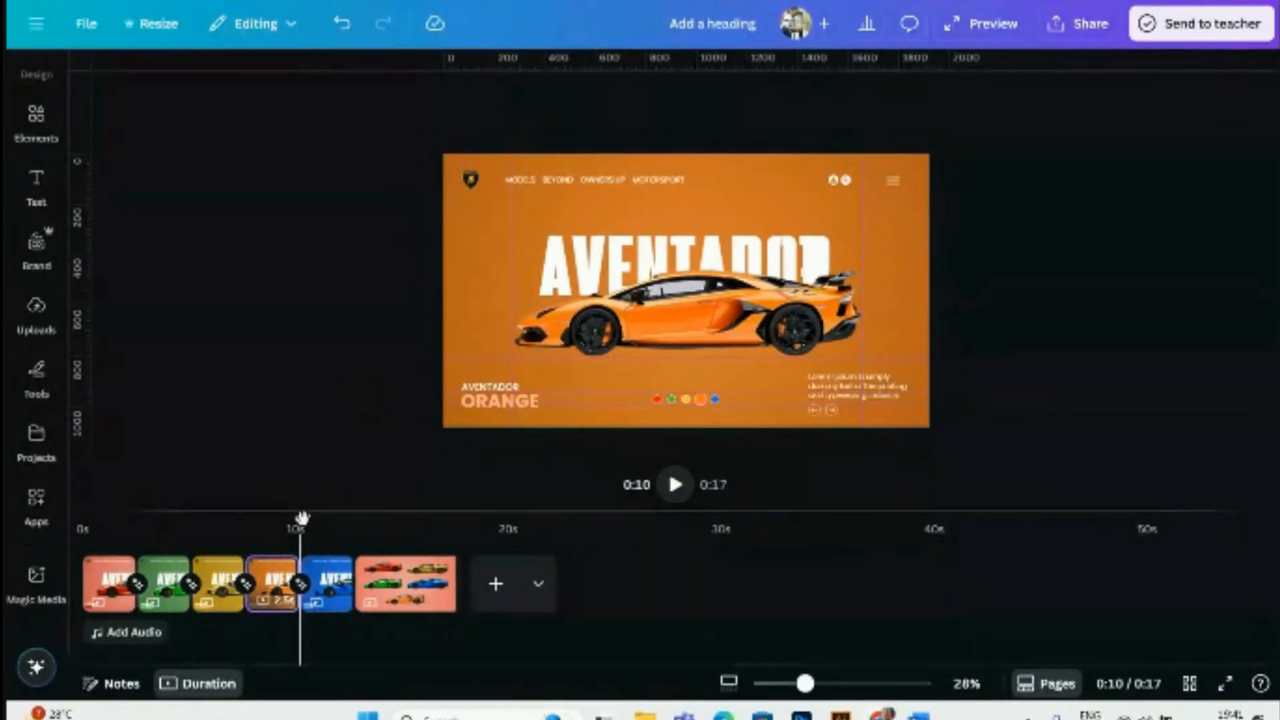
- Delete the last page, which holds the collection of five source cars
{"action": "left_click_drag", "start_coordinate": [300, 522], "coordinate": [62, 575]}
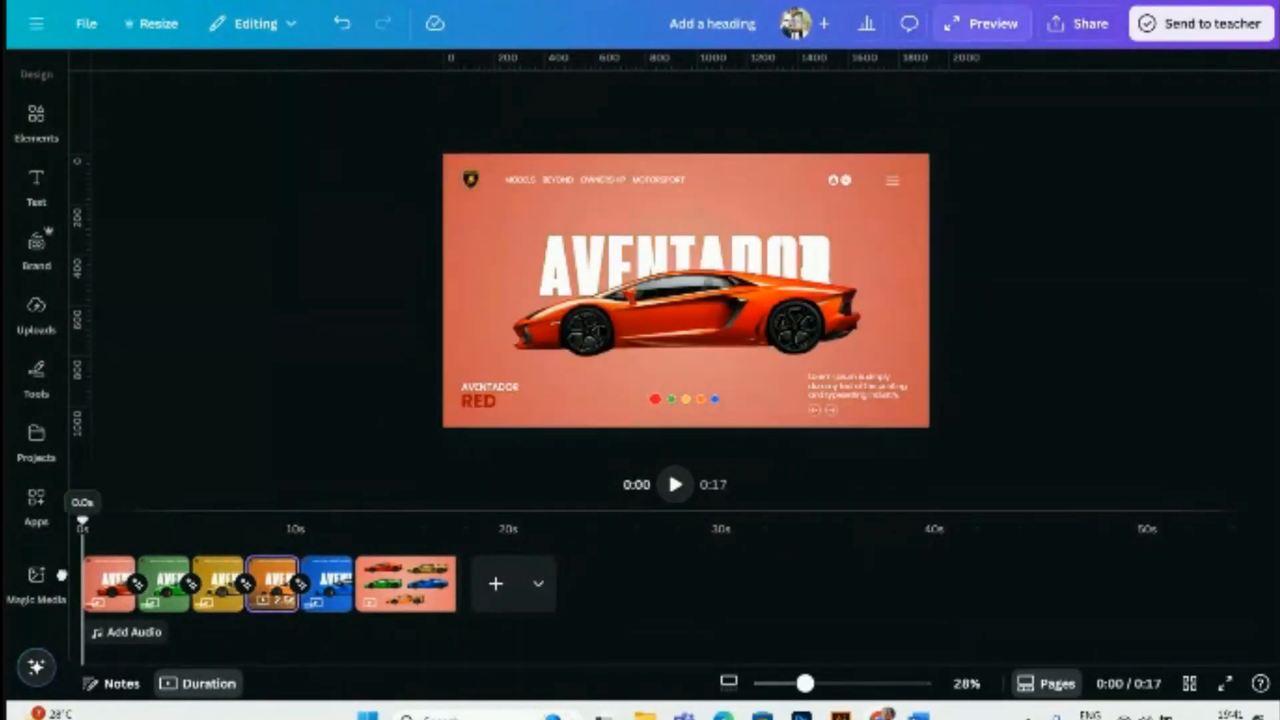
{"action": "left_click", "coordinate": [421, 584]}
{"action": "key", "text": "Delete"}
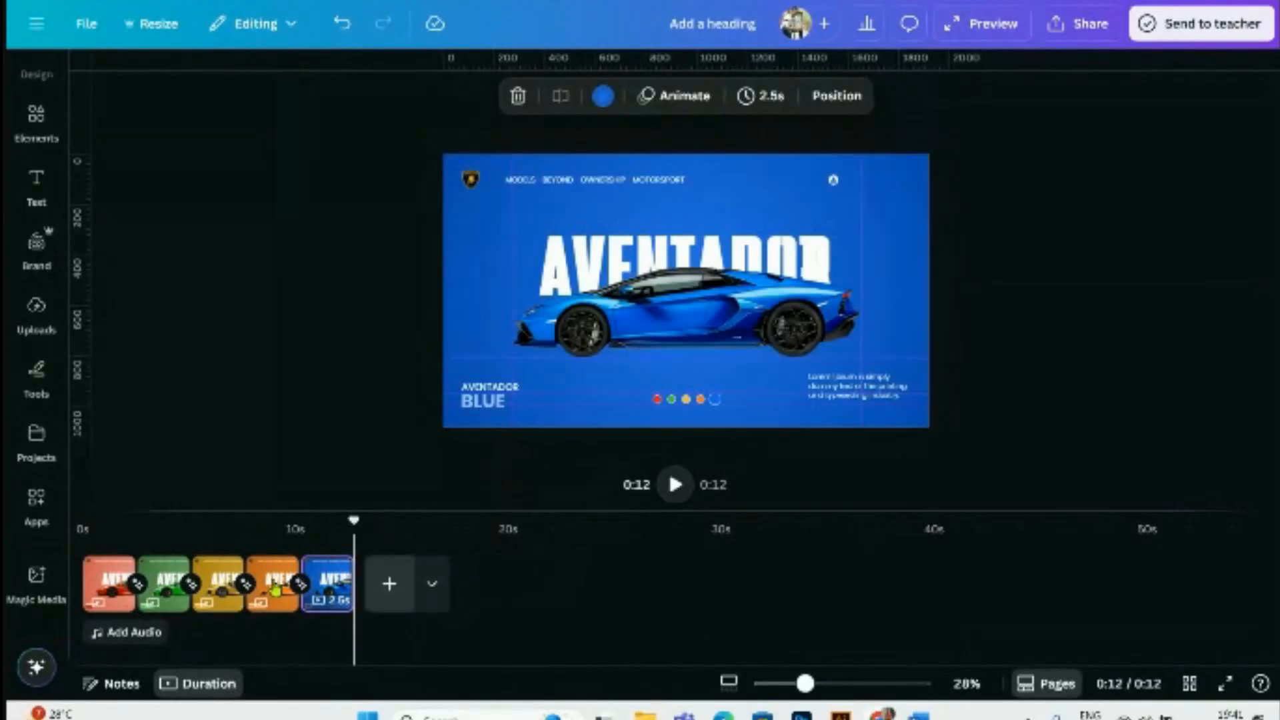
- Play the whole animation from the start to check the transitions from the red page through to the blue one
{"action": "left_click_drag", "start_coordinate": [285, 537], "coordinate": [75, 548]}
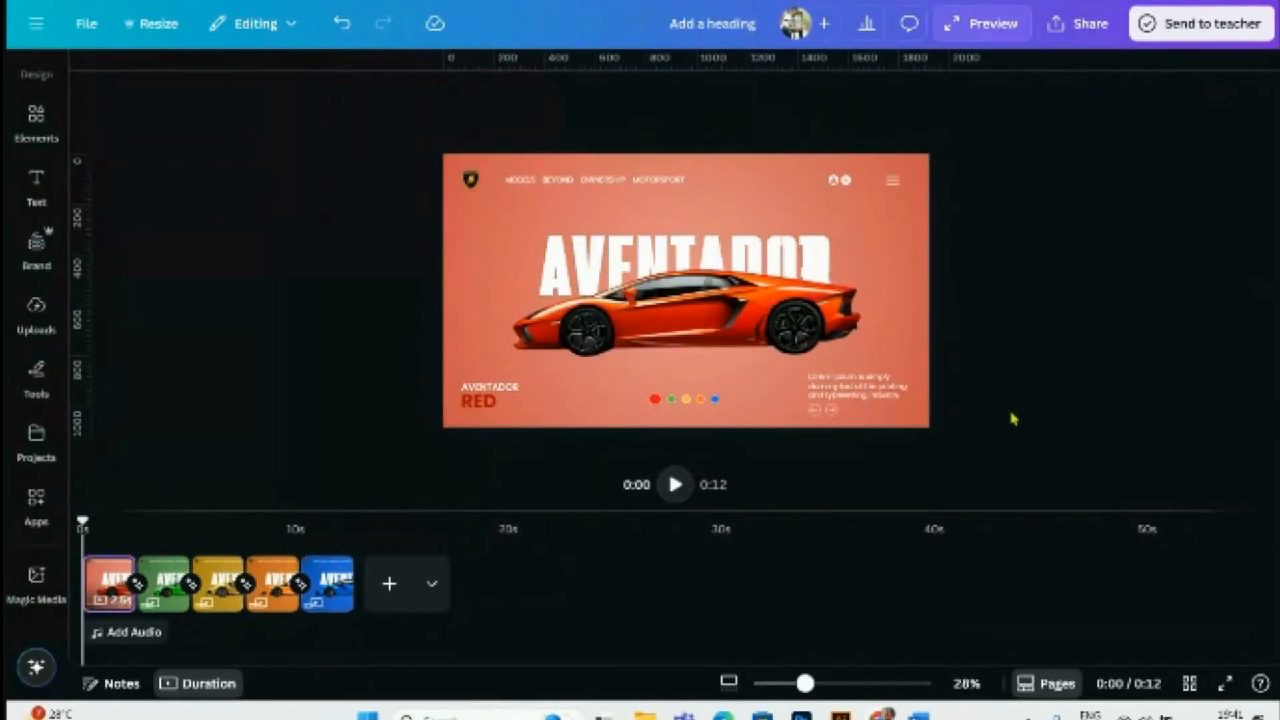
{"action": "scroll", "coordinate": [1013, 419], "scroll_direction": "up", "scroll_amount": 1}
{"action": "left_click", "coordinate": [676, 487]}
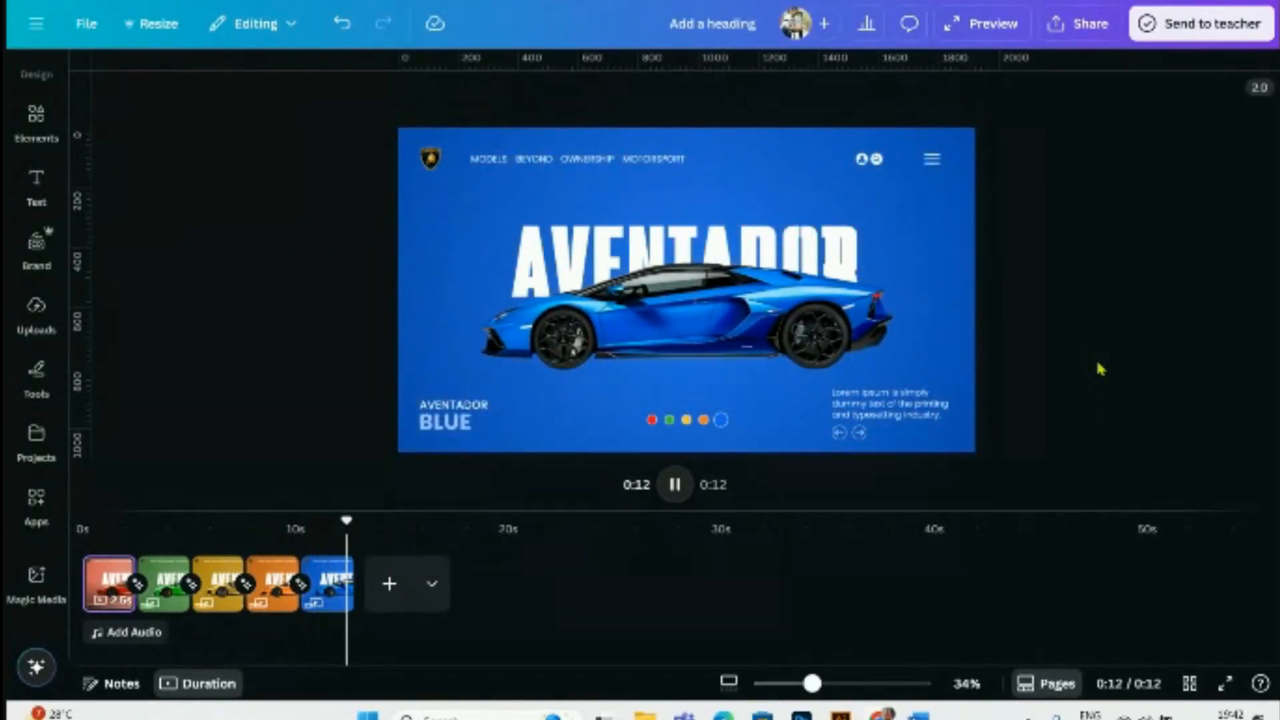
- Adjust the end of the orange page to a 2.5-second duration and return the playhead to the start
{"action": "left_click", "coordinate": [277, 599]}
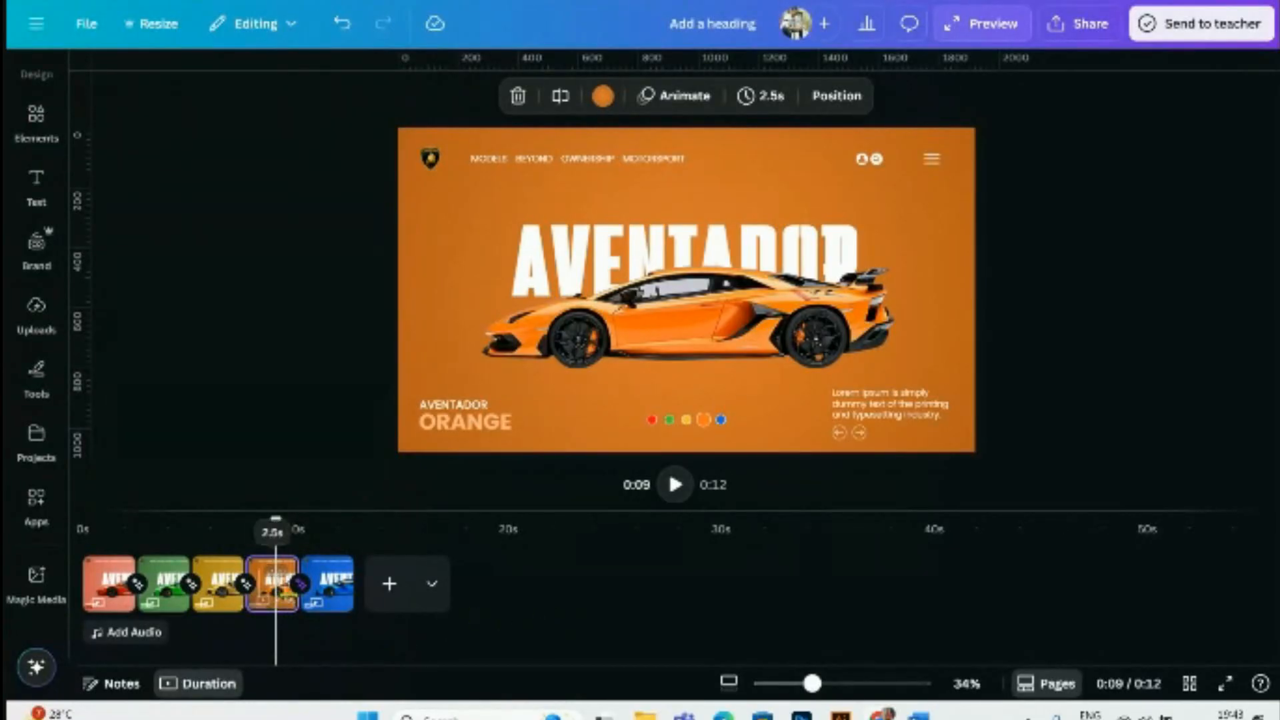
{"action": "mouse_move", "coordinate": [294, 596]}
{"action": "left_mouse_down"}
{"action": "mouse_move", "coordinate": [570, 601]}
{"action": "mouse_move", "coordinate": [289, 602]}
{"action": "left_mouse_up"}
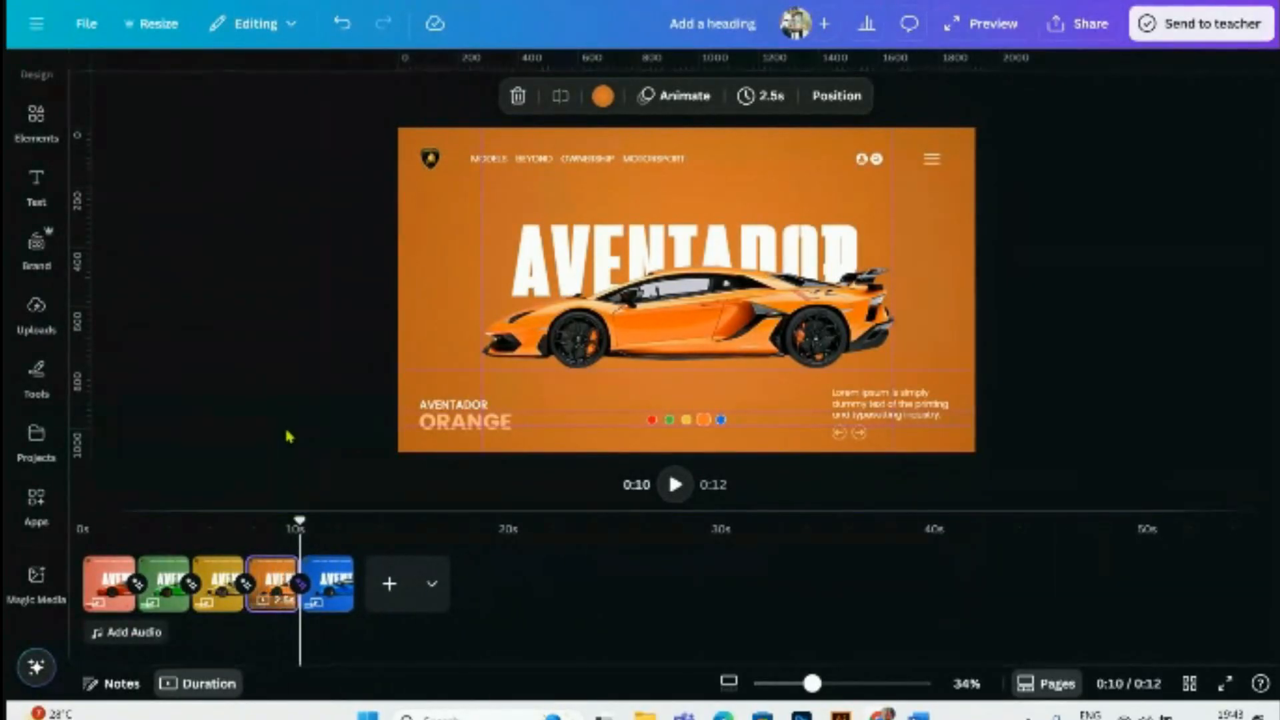
{"action": "left_click", "coordinate": [288, 434]}
{"action": "left_click_drag", "start_coordinate": [297, 523], "coordinate": [83, 540]}
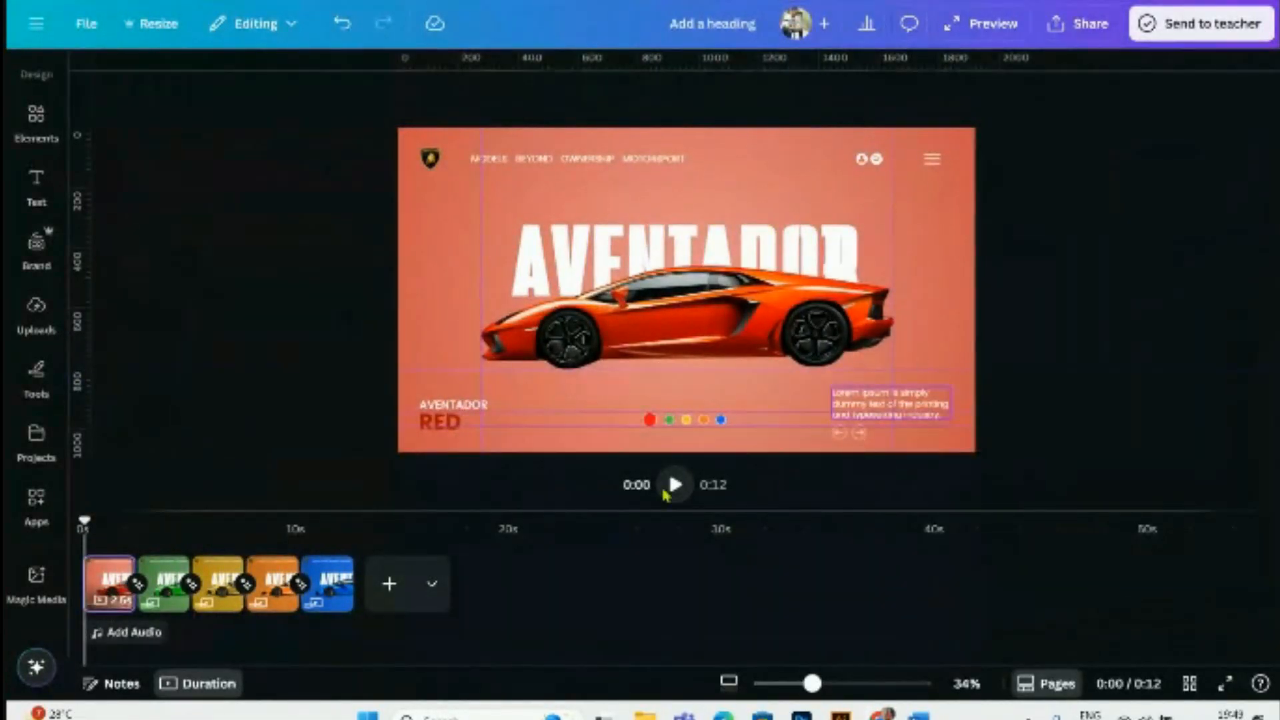